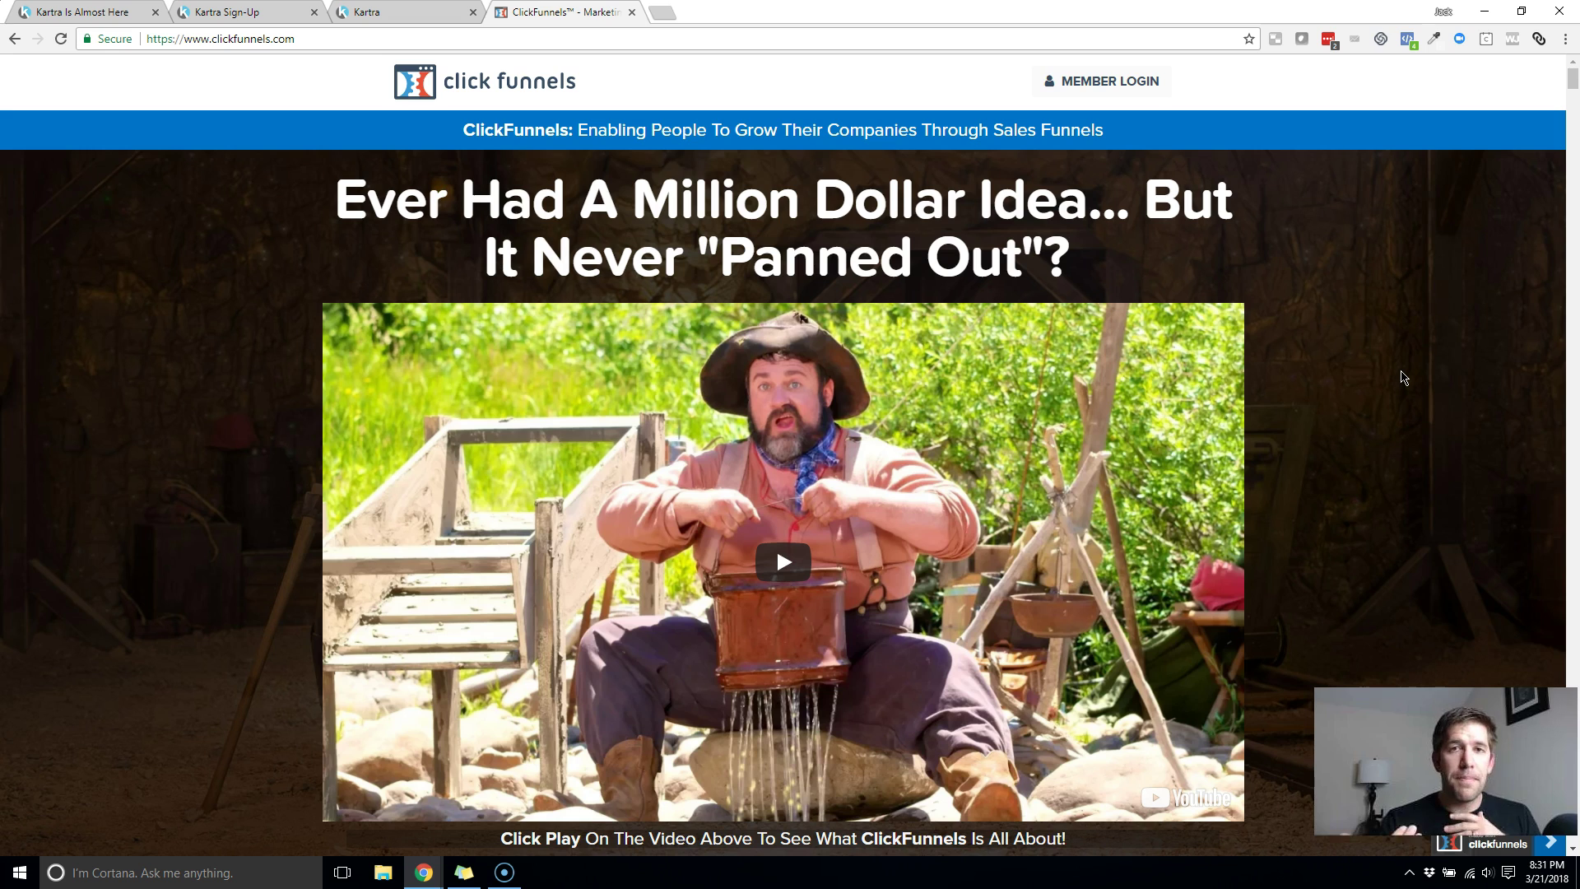
# Step: Leave the ClickFunnels homepage and switch to the Thrive Themes browser tab
pyautogui.click(1382, 371)
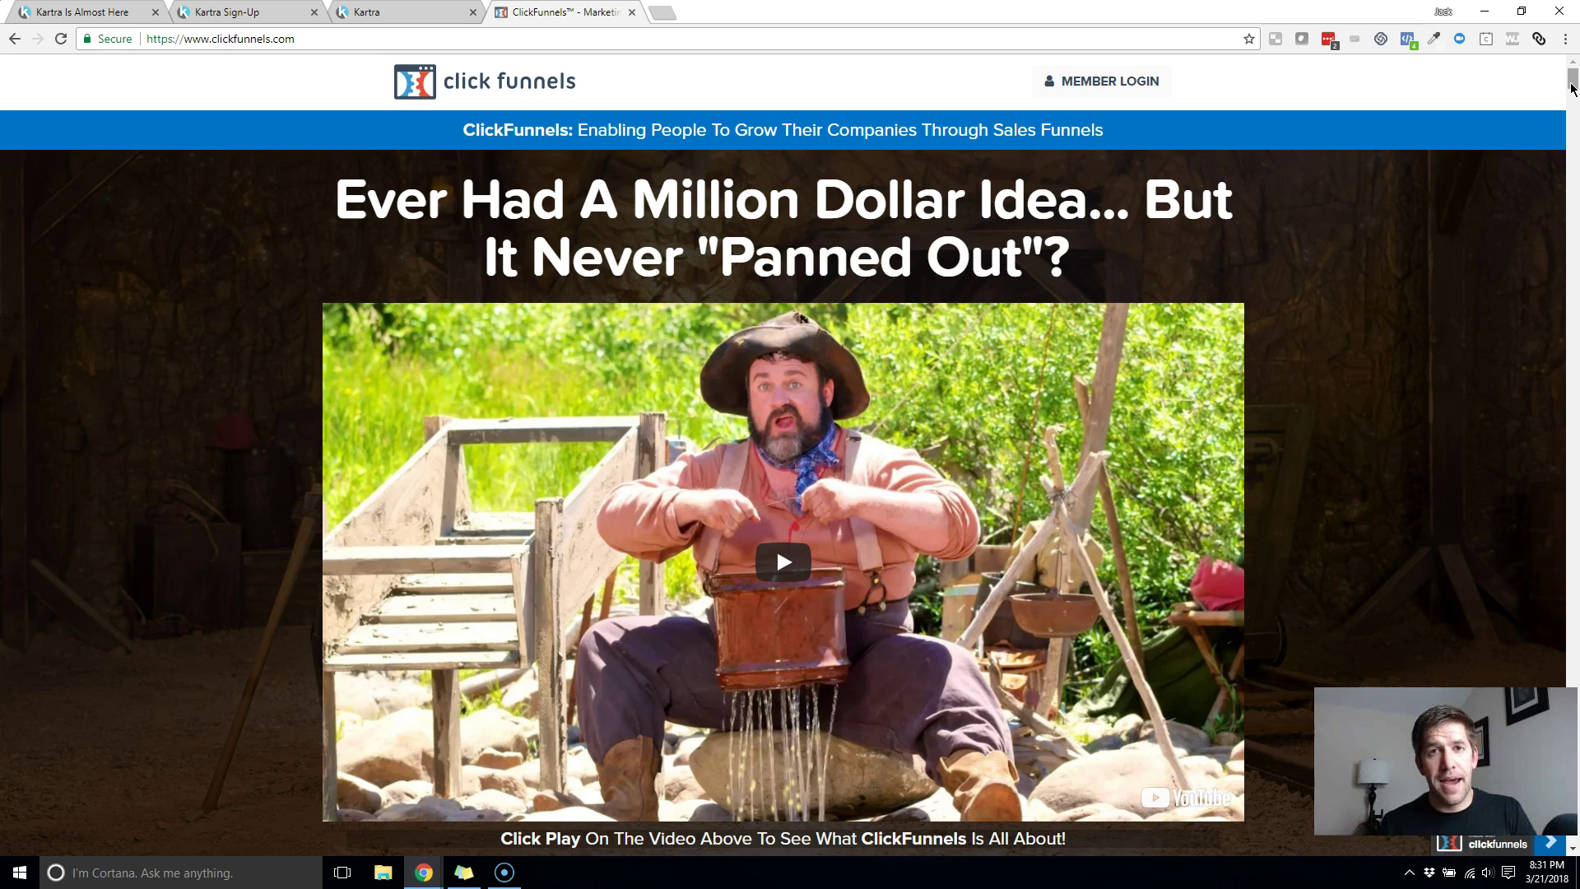
pyautogui.click(1009, 18)
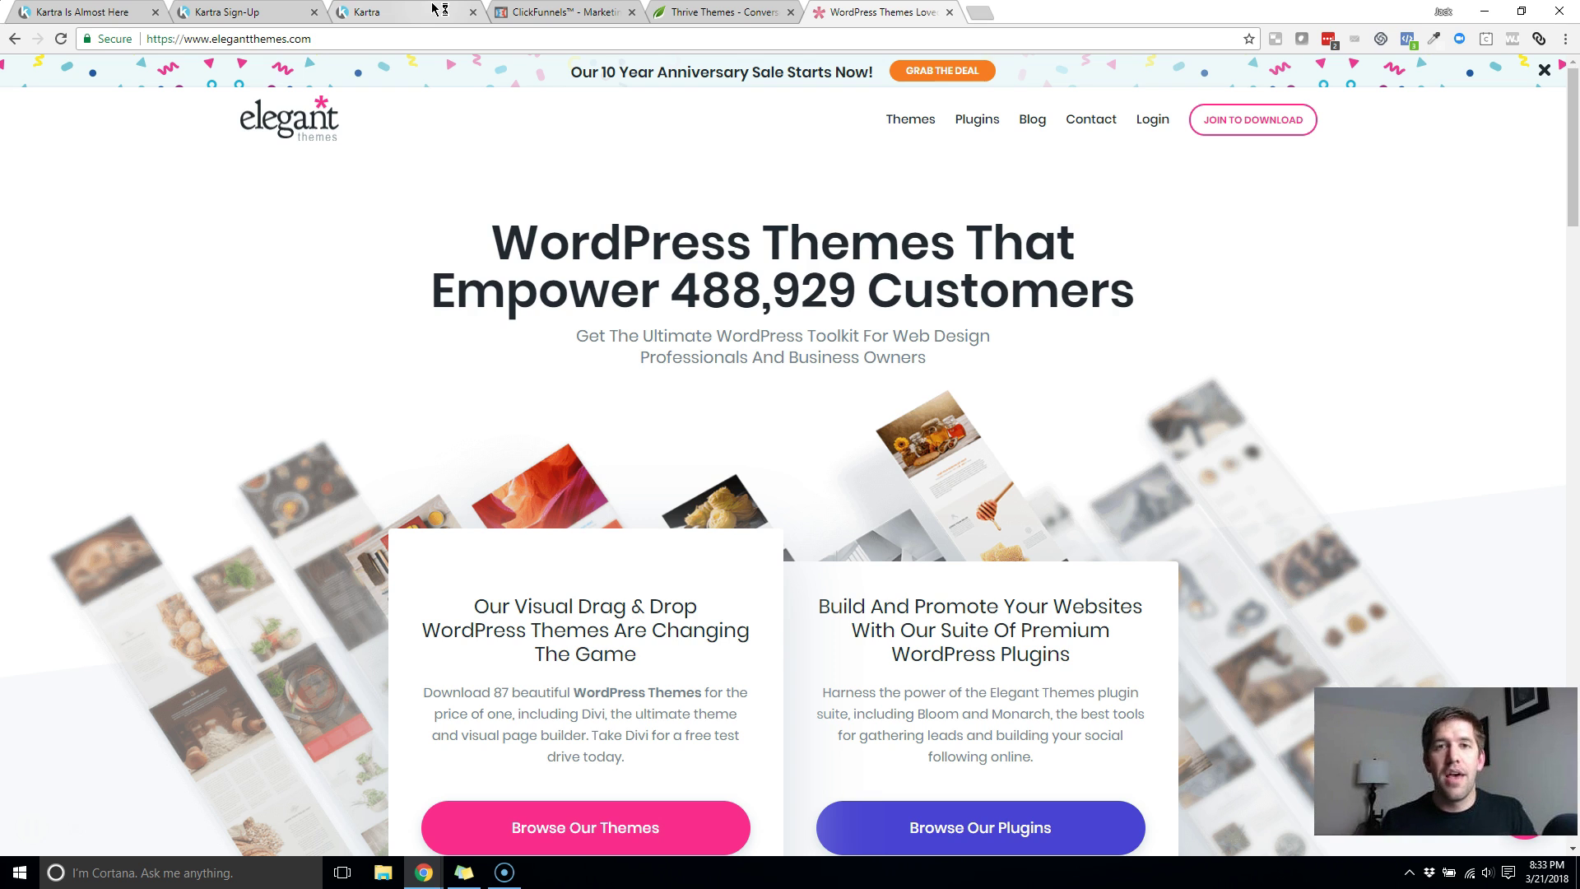
# Step: Switch from the Elegant Themes homepage back to the Kartra sales dashboard tab
pyautogui.click(370, 18)
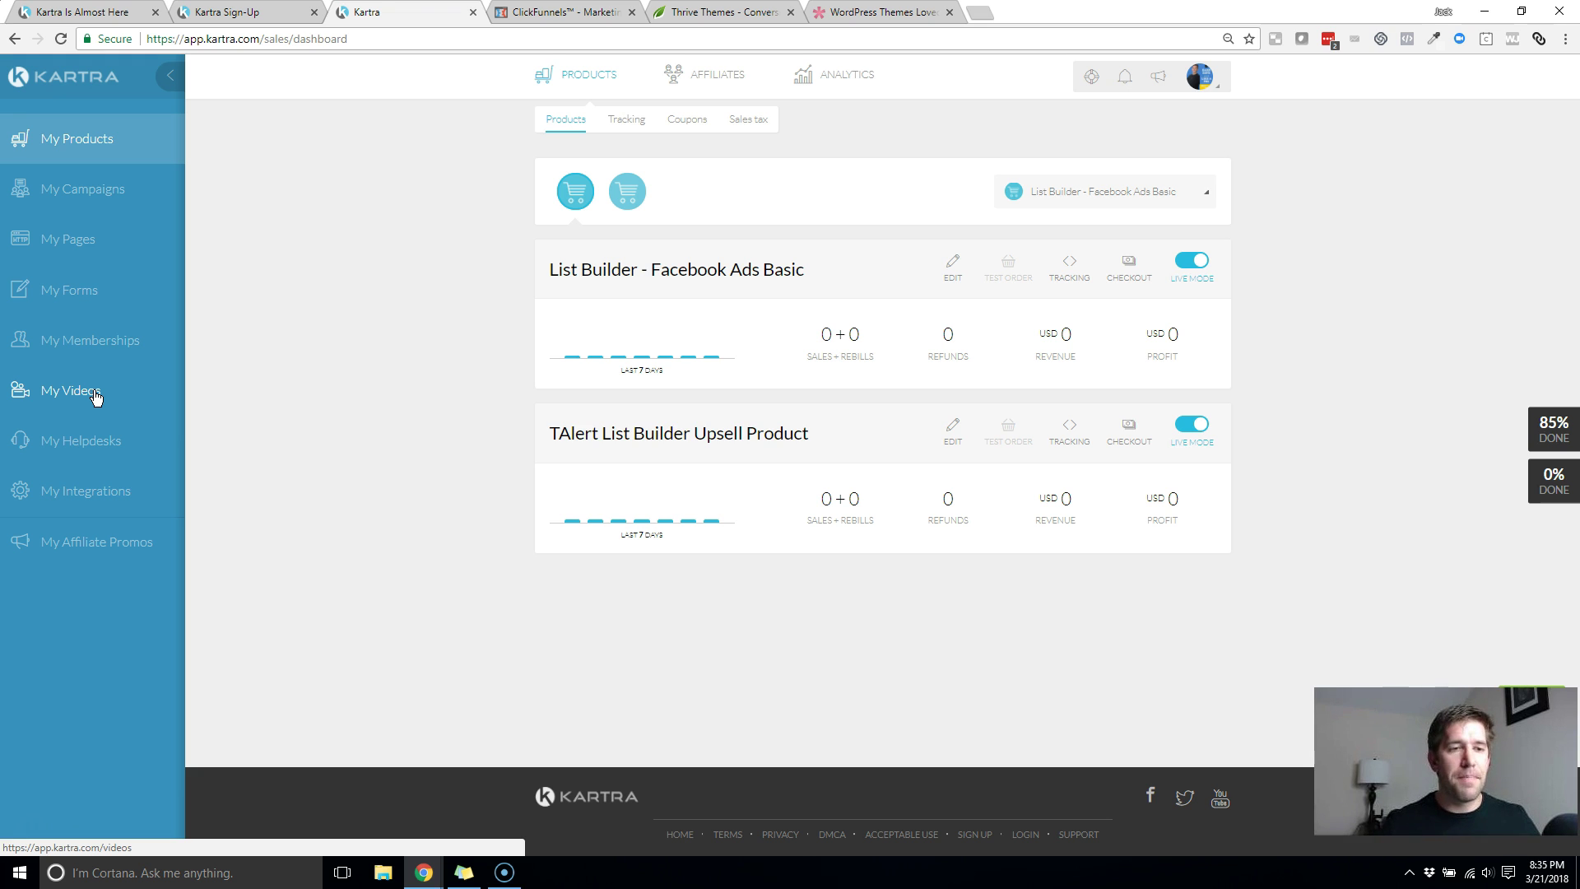
pyautogui.hotkey('ctrl', 'l')
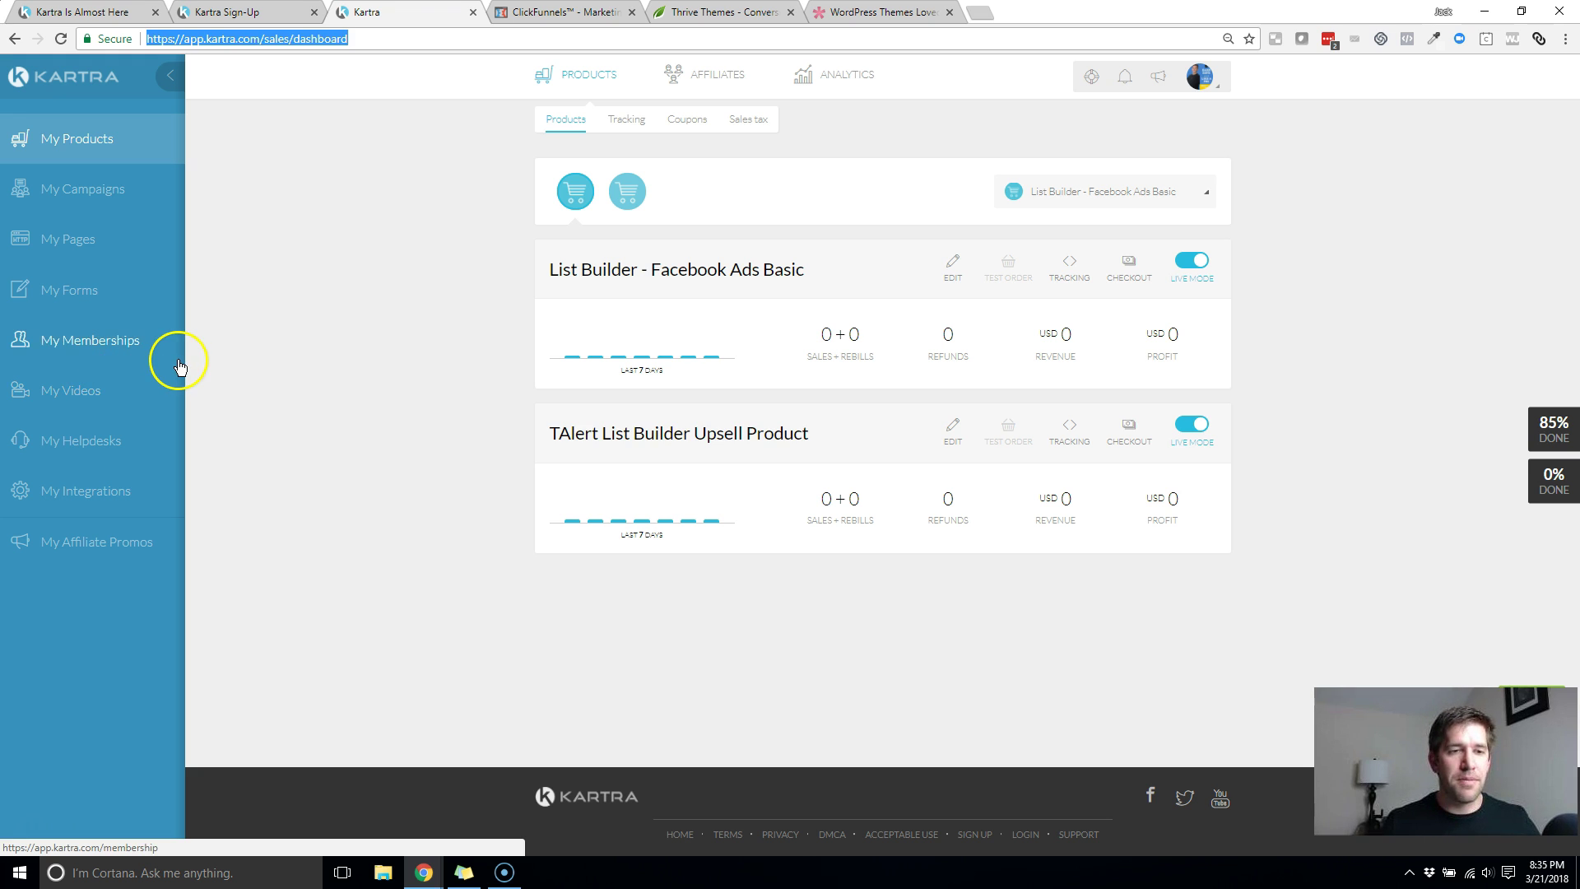
pyautogui.tripleClick(223, 368)
pyautogui.click(279, 381)
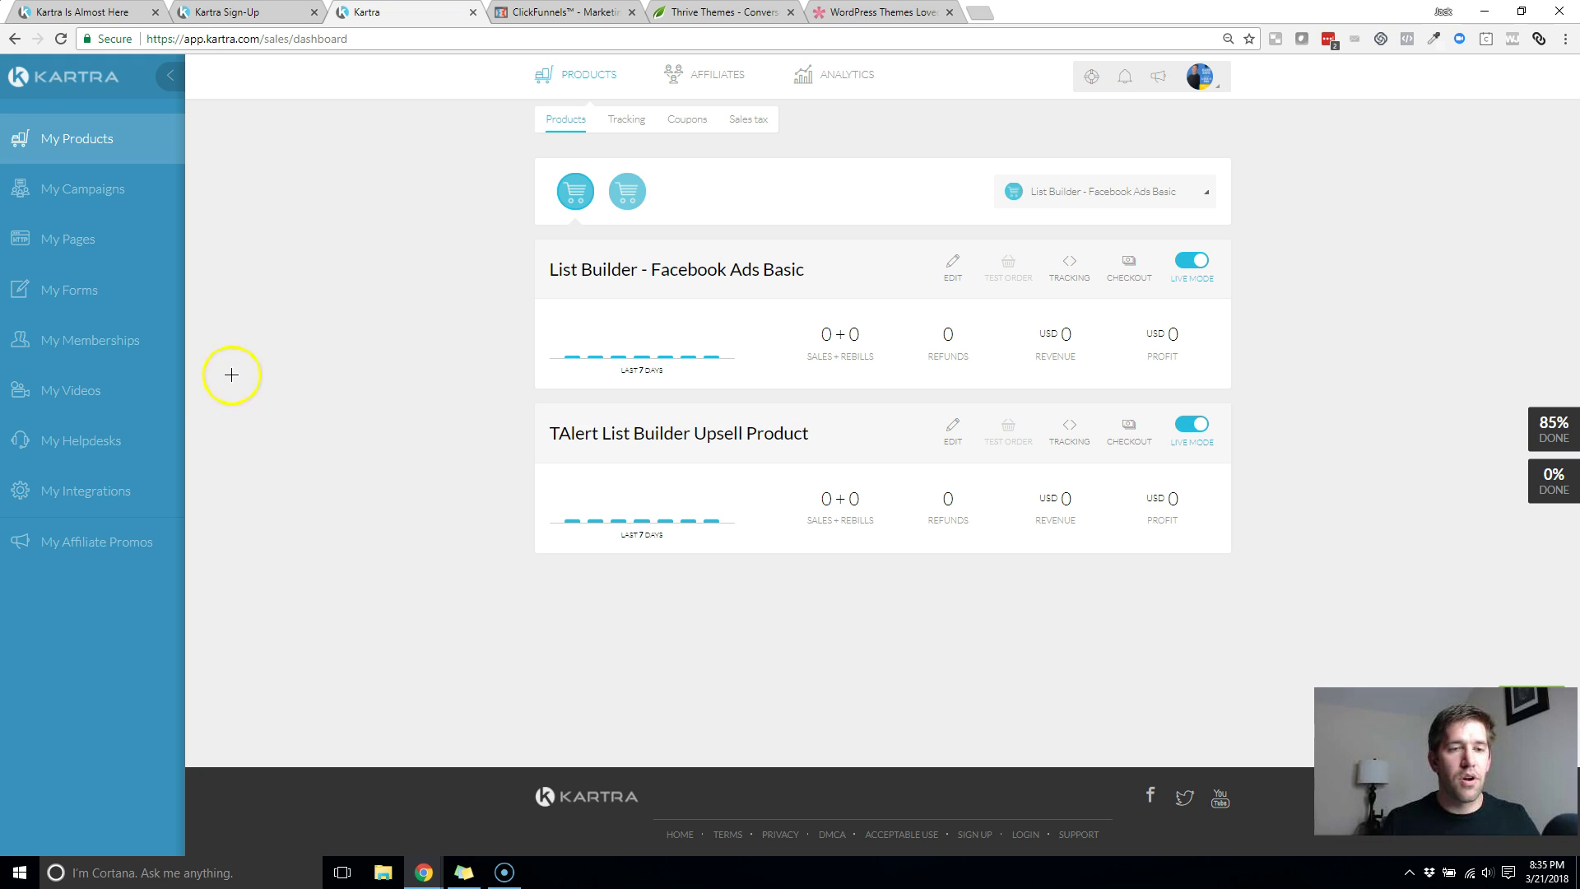
pyautogui.moveTo(175, 368); pyautogui.dragTo(107, 378)
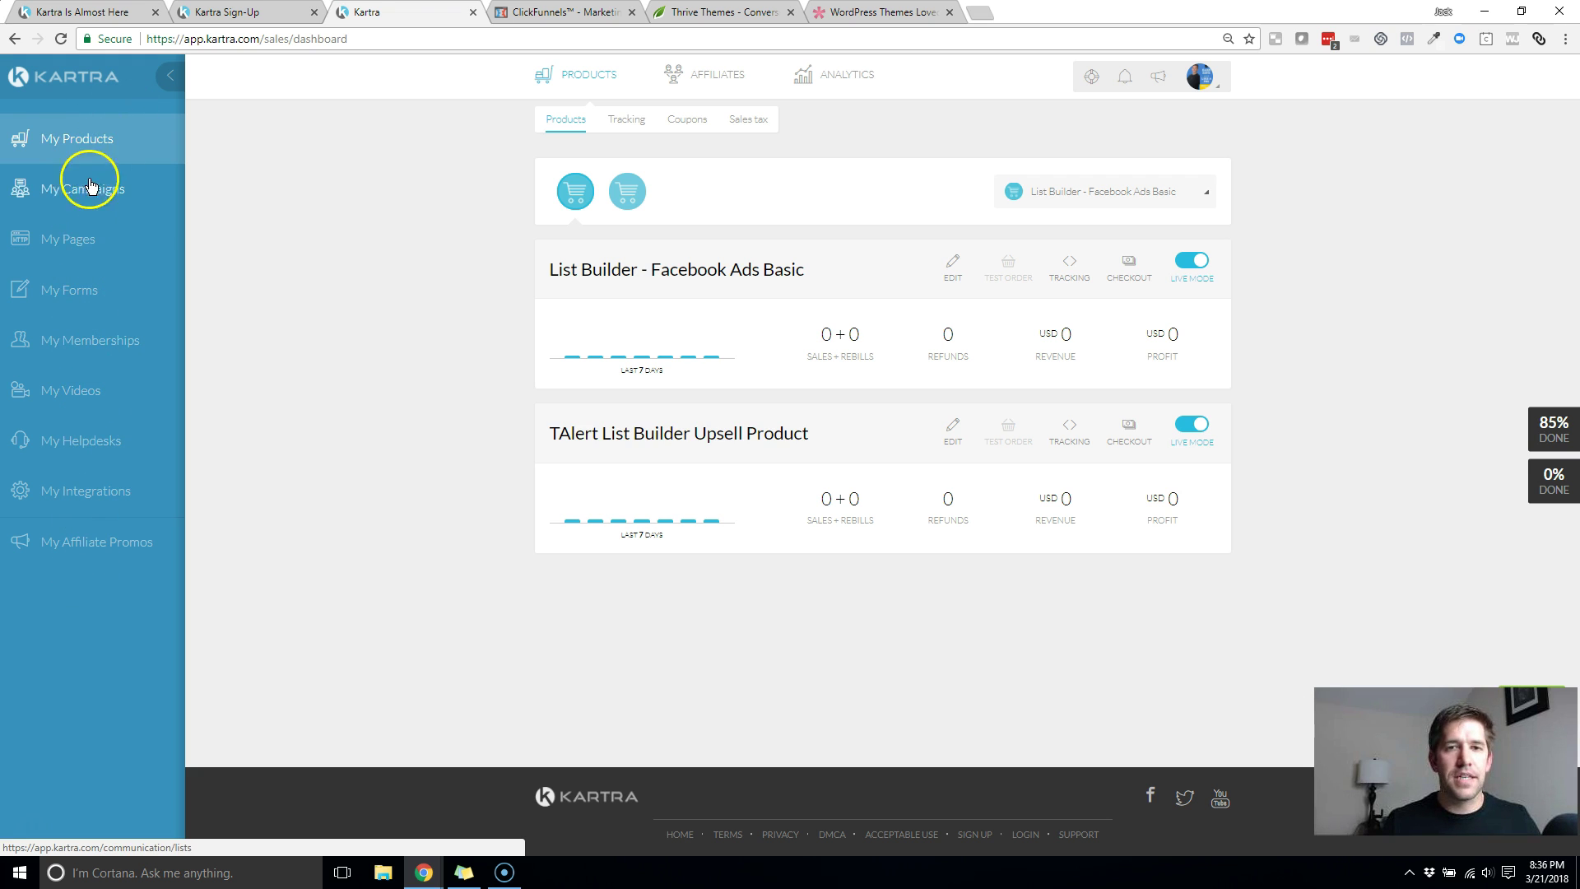
pyautogui.moveTo(696, 64)
pyautogui.moveTo(604, 82)
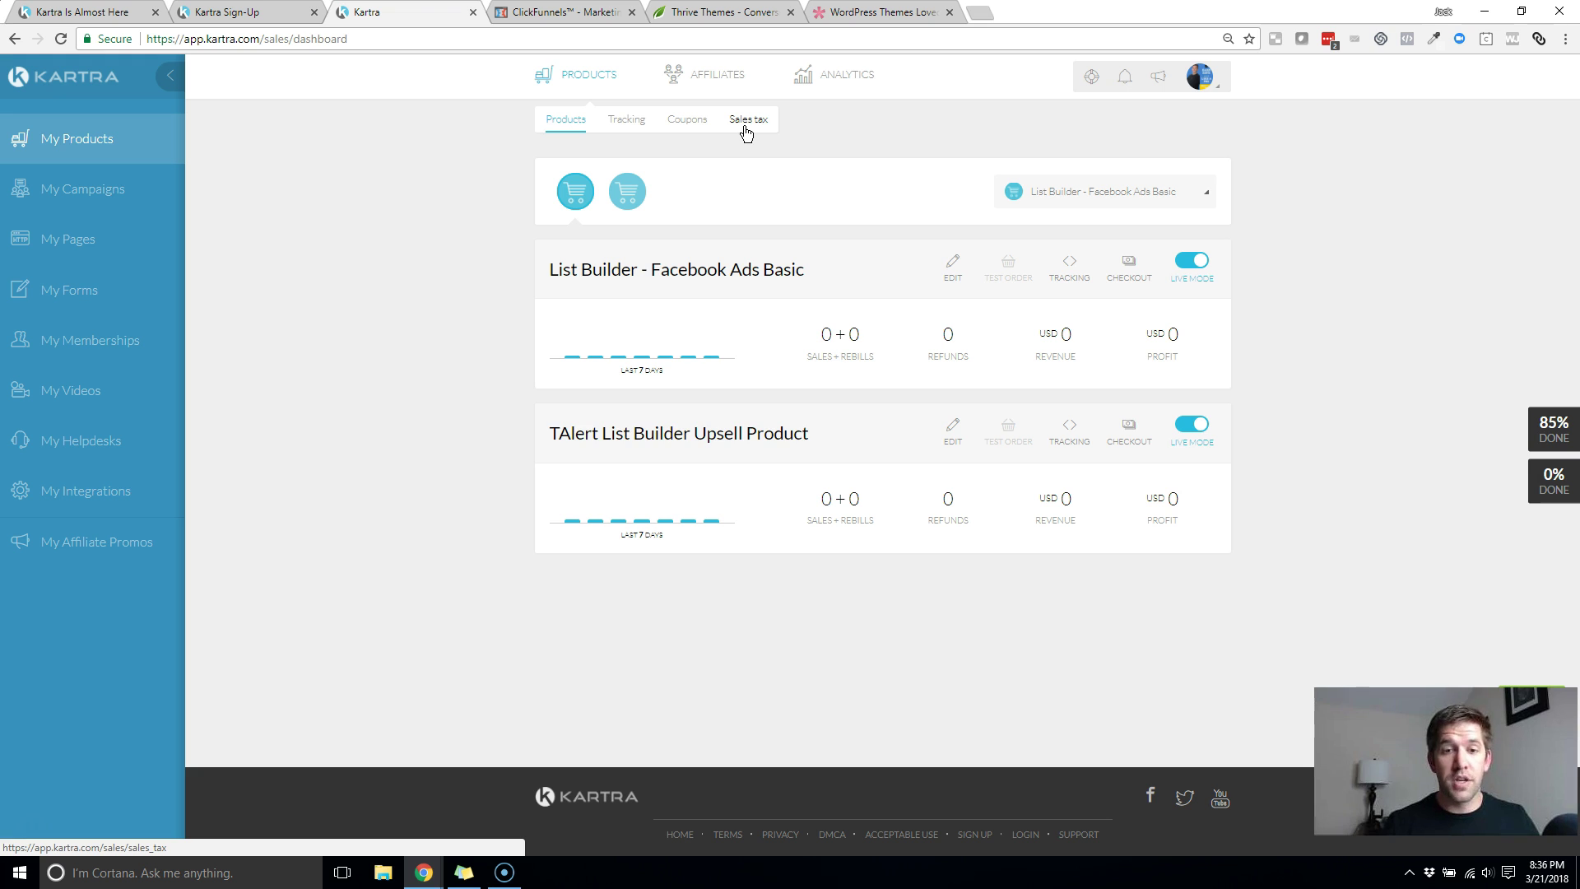
pyautogui.click(611, 127)
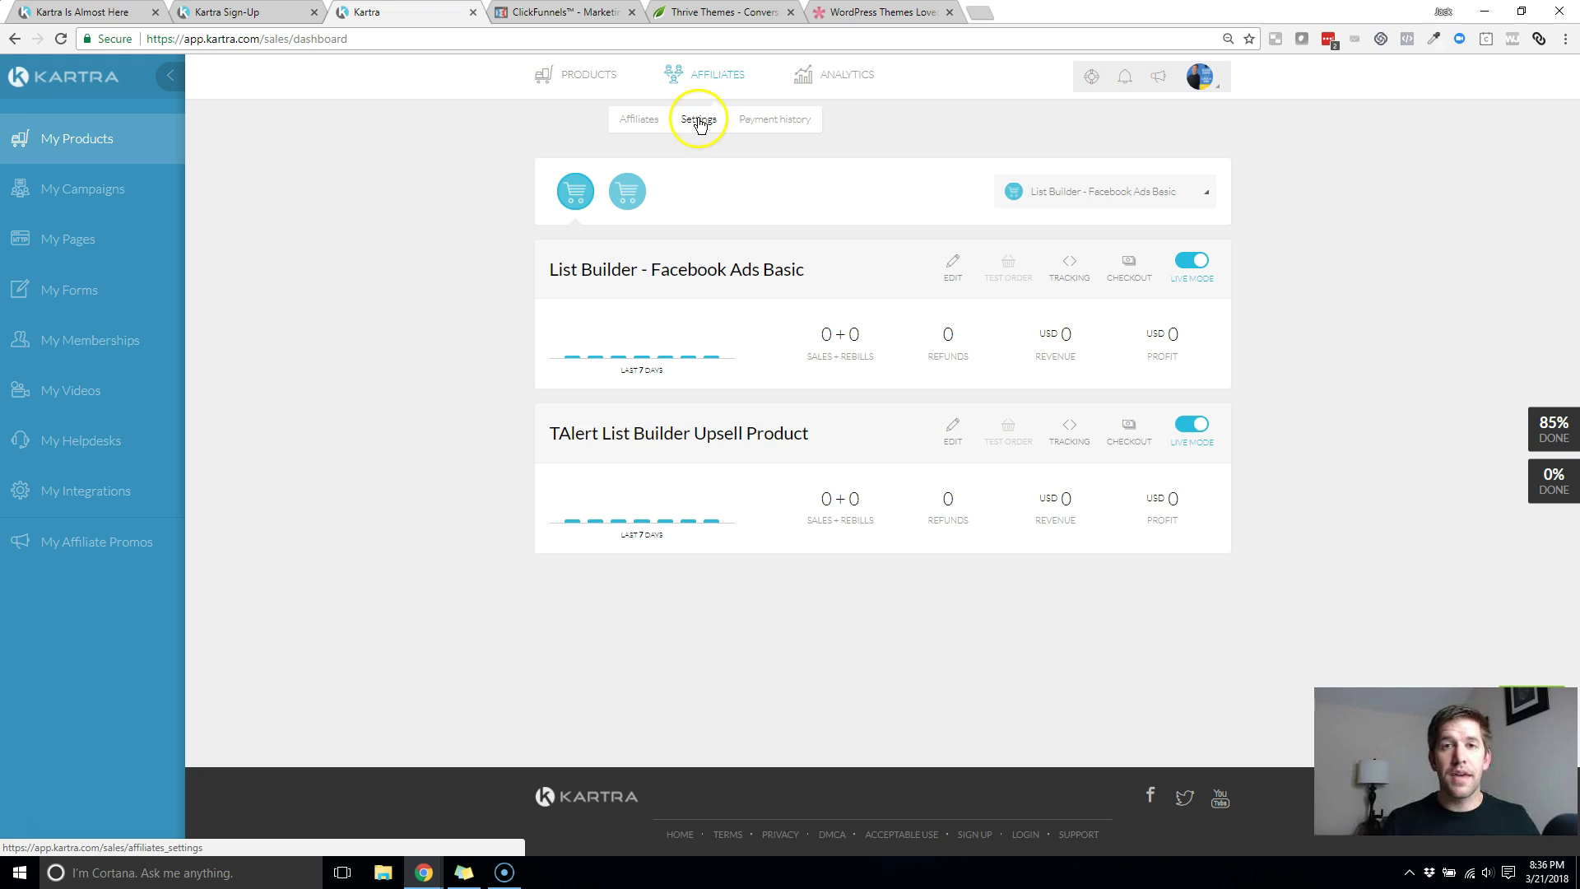
pyautogui.click(586, 83)
pyautogui.moveTo(699, 77)
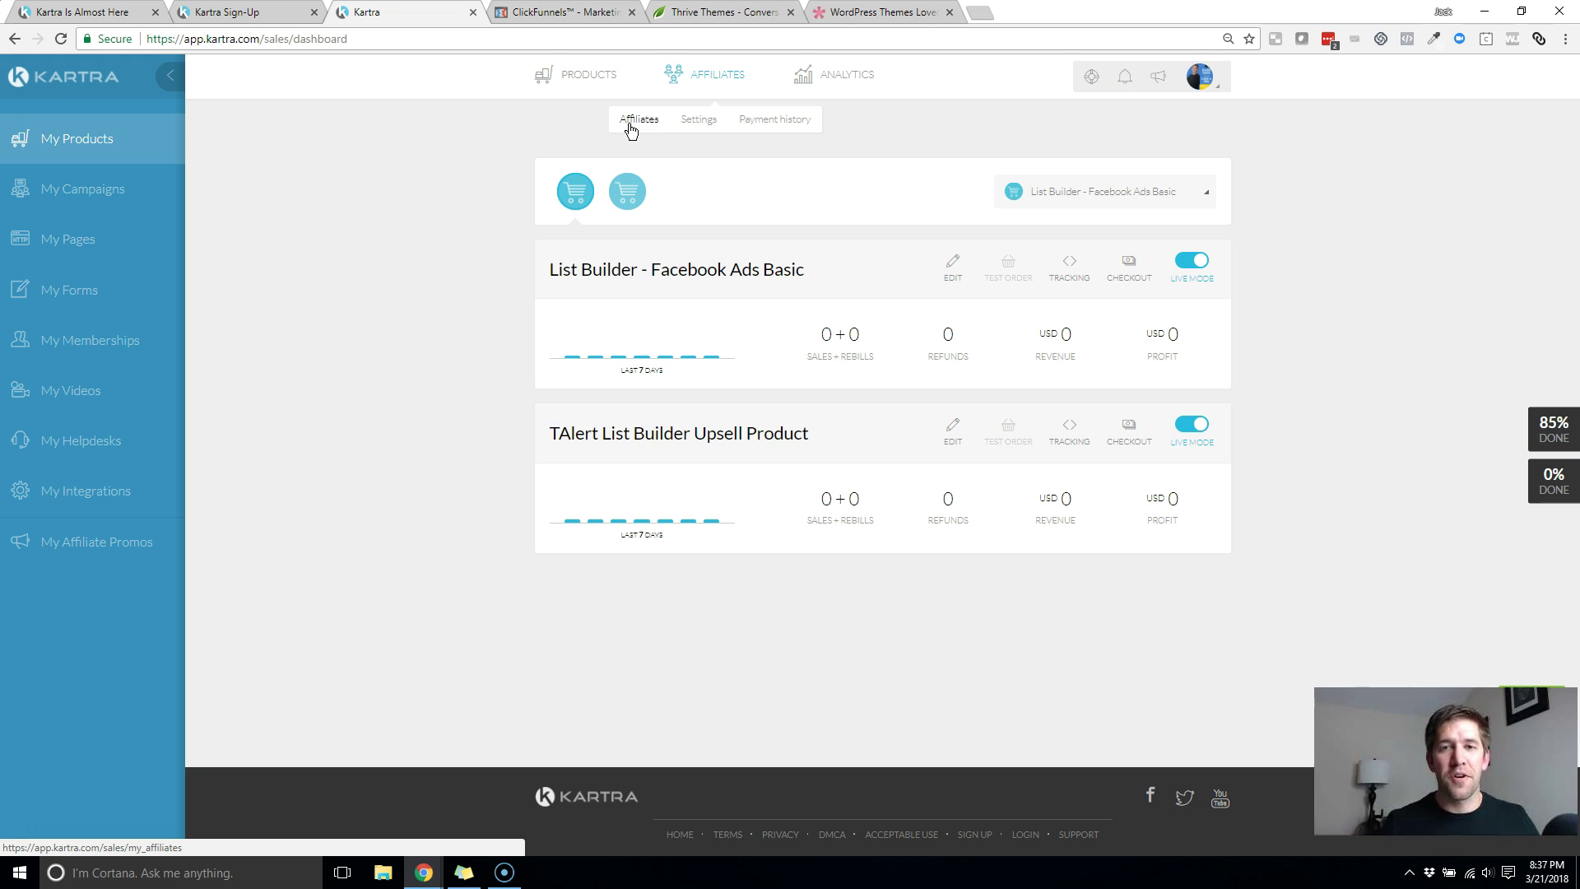
pyautogui.moveTo(827, 78)
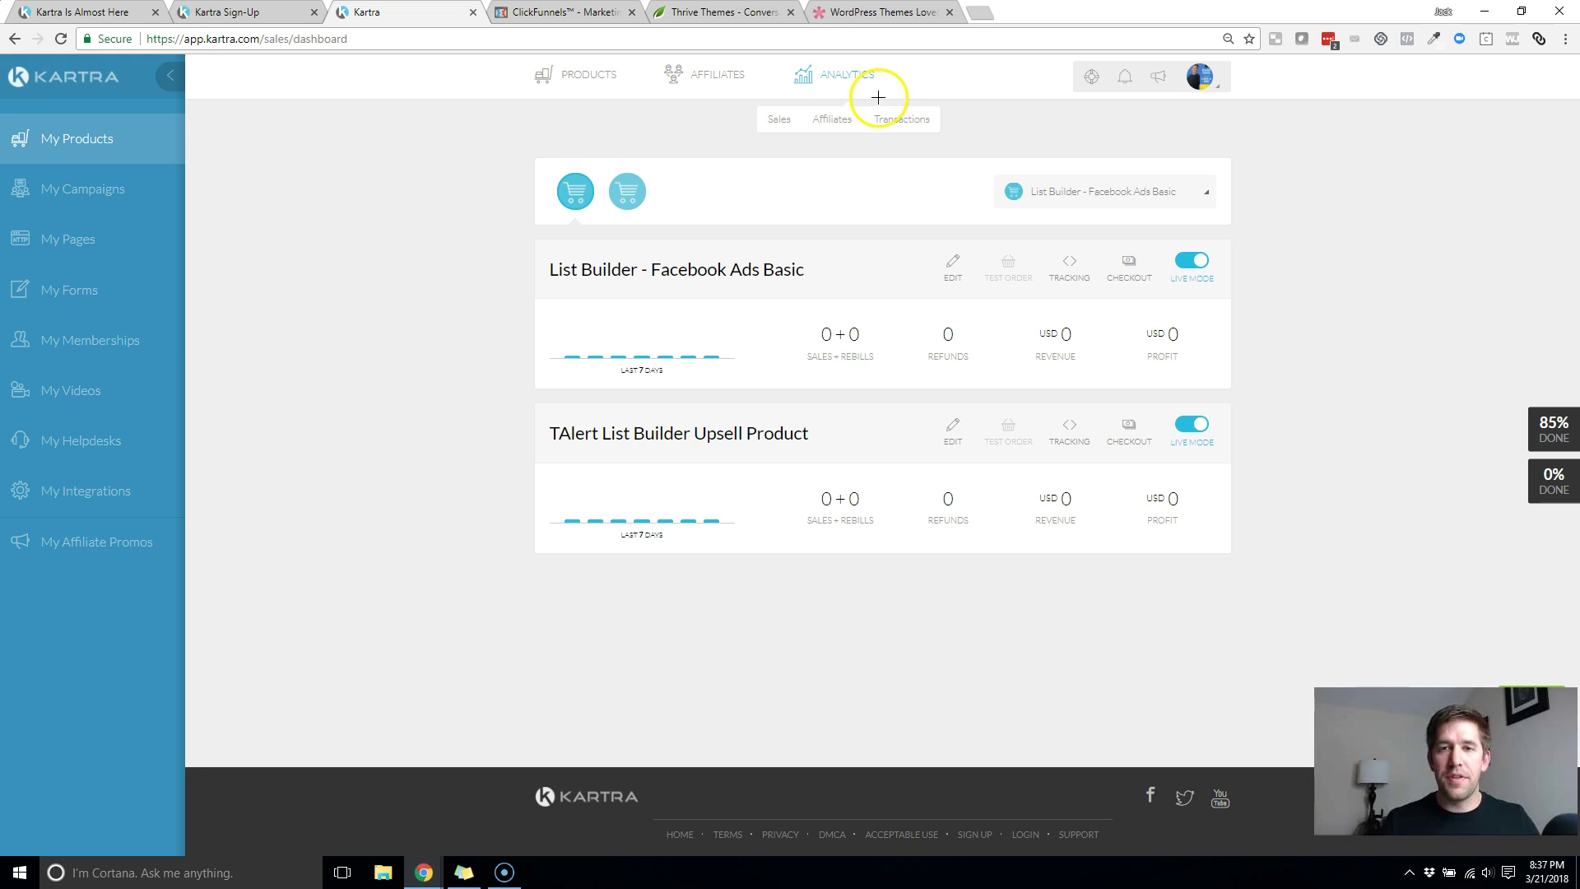
pyautogui.moveTo(790, 59)
pyautogui.mouseDown()
pyautogui.moveTo(909, 76)
pyautogui.moveTo(798, 100)
pyautogui.moveTo(779, 63)
pyautogui.mouseUp()
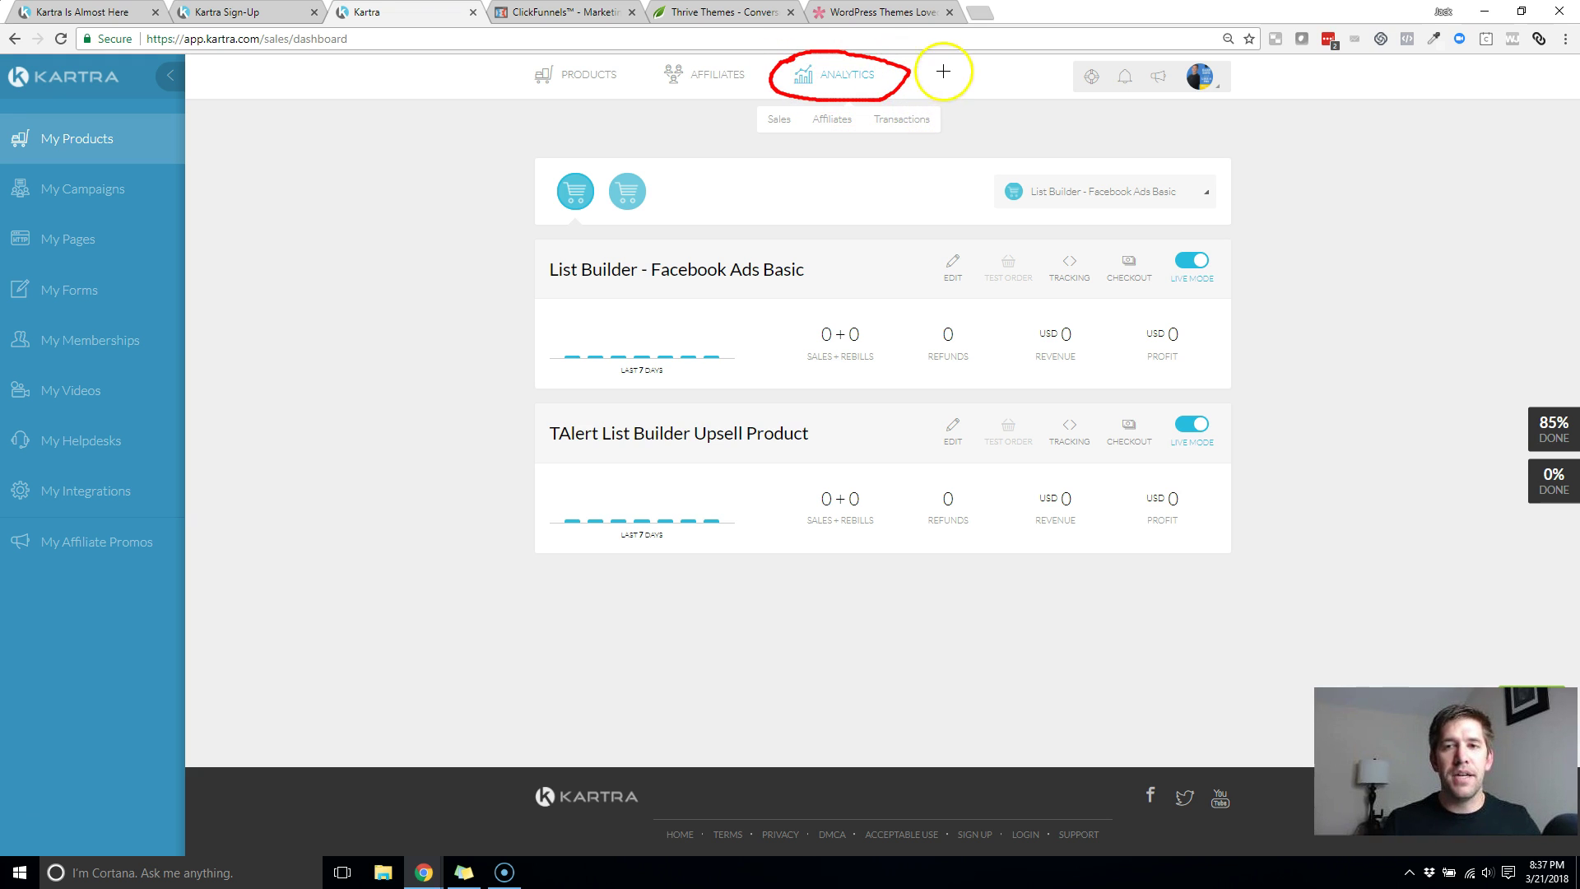
pyautogui.moveTo(958, 58)
pyautogui.mouseDown()
pyautogui.moveTo(908, 74)
pyautogui.moveTo(930, 74)
pyautogui.mouseUp()
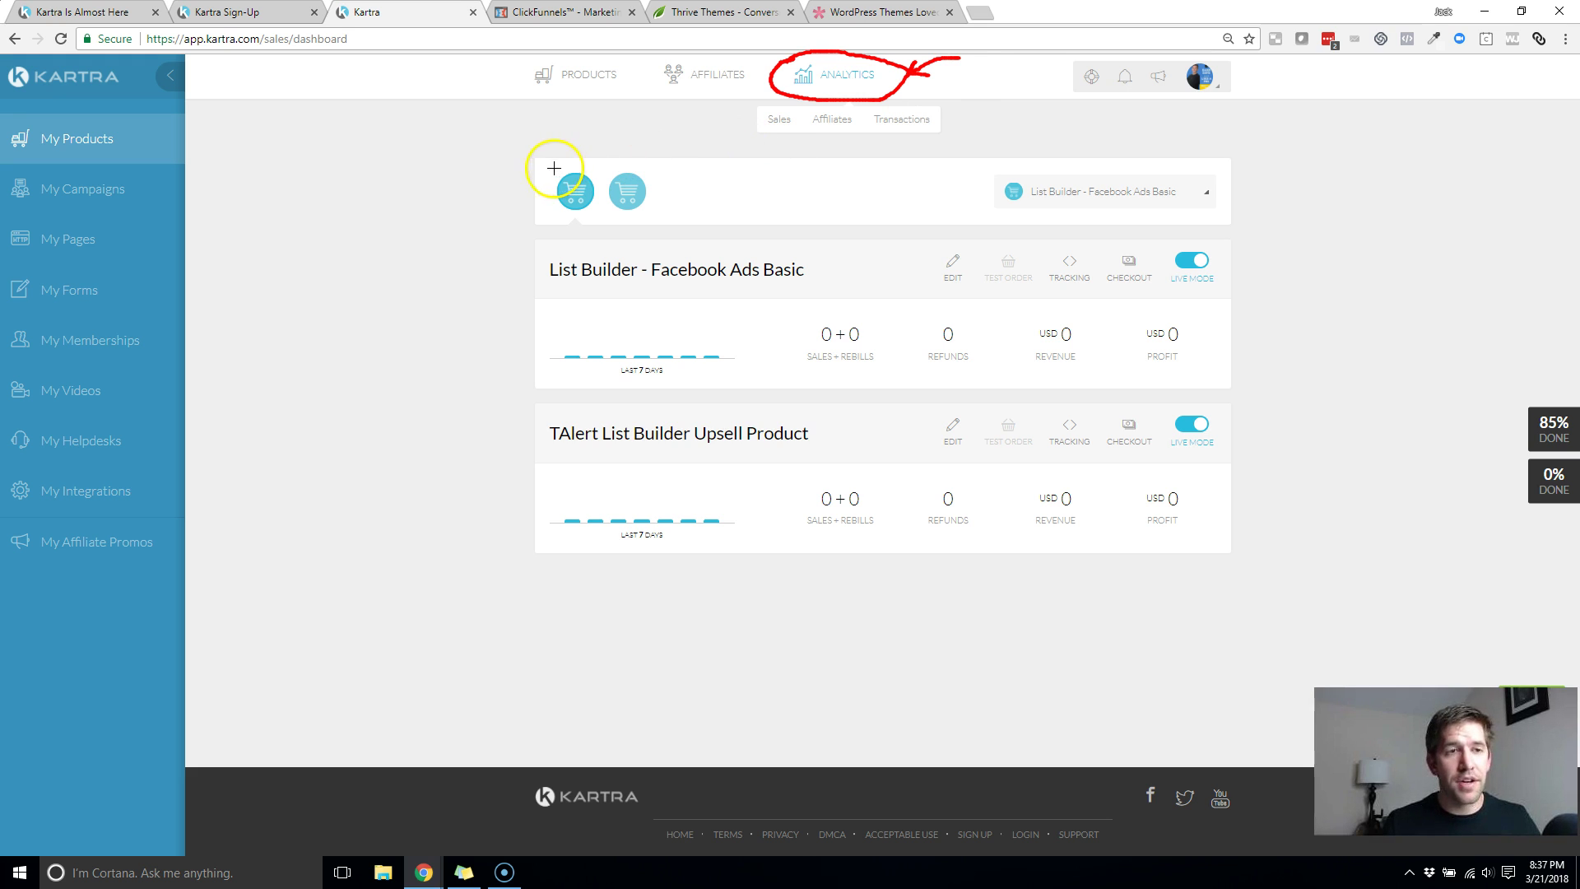
pyautogui.press('Escape')
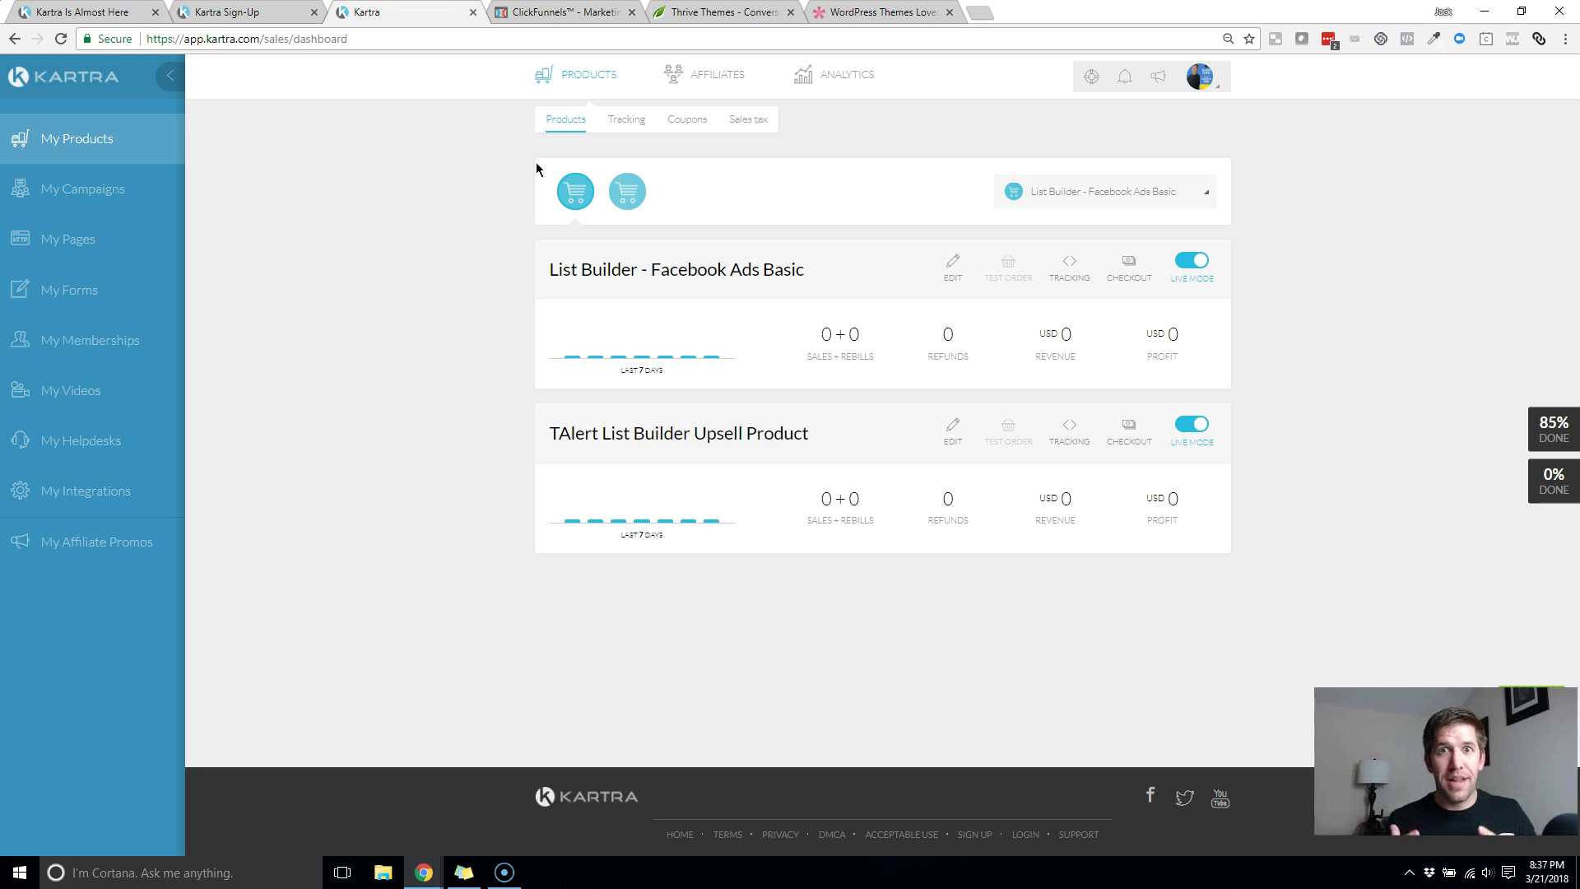
# Step: Go from the products dashboard to the My Pages library of Options Traders and List Builder pages
pyautogui.click(559, 126)
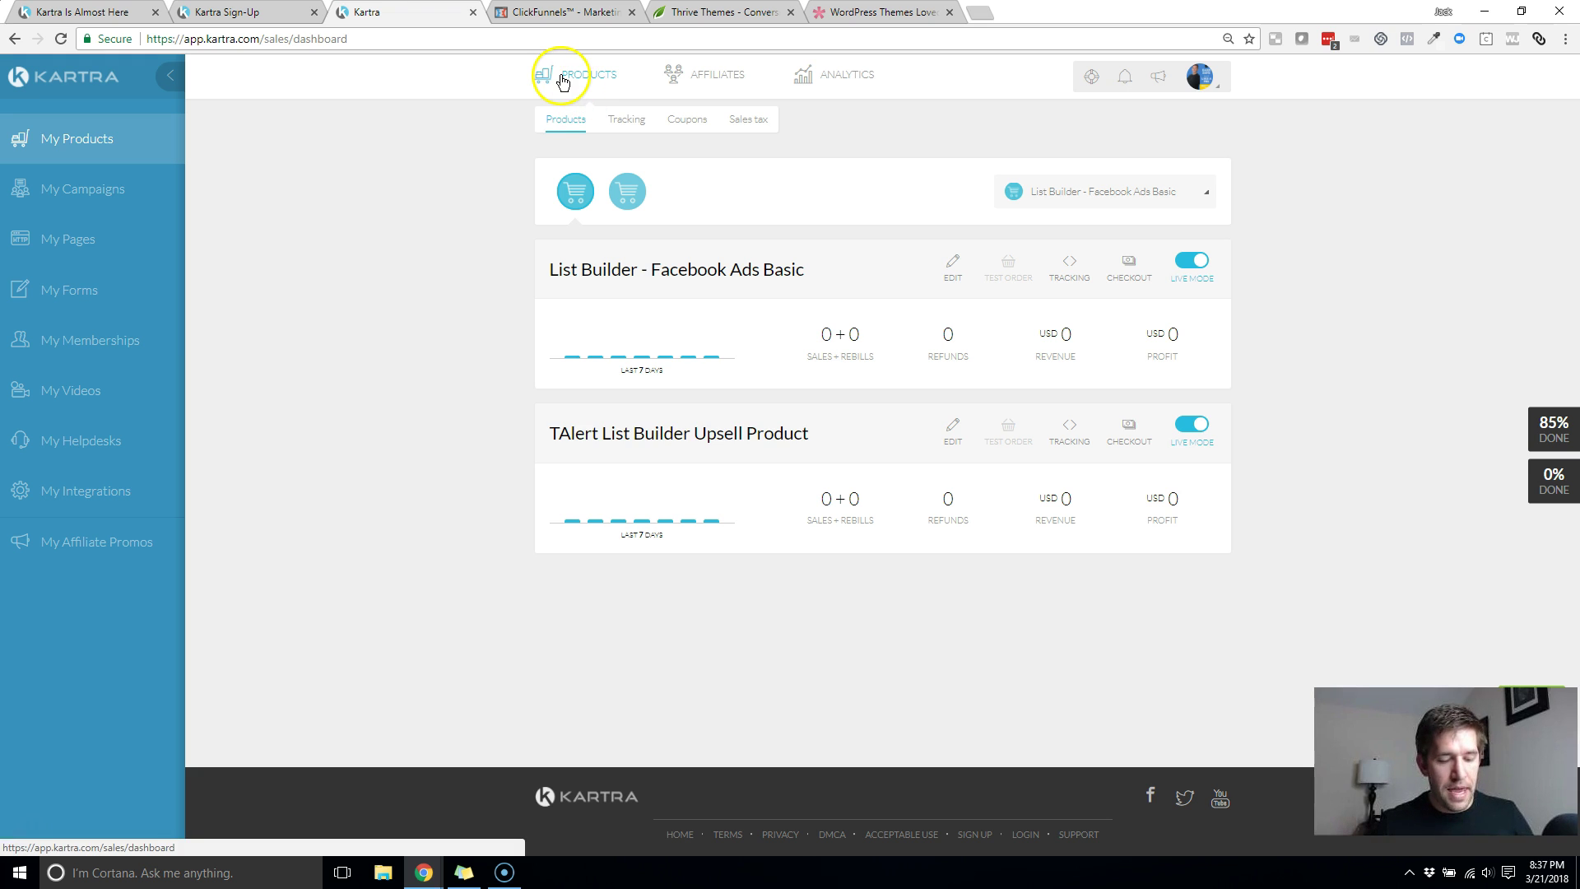
pyautogui.moveTo(137, 139)
pyautogui.mouseDown()
pyautogui.moveTo(186, 138)
pyautogui.moveTo(182, 188)
pyautogui.mouseUp()
pyautogui.moveTo(135, 239); pyautogui.dragTo(174, 238)
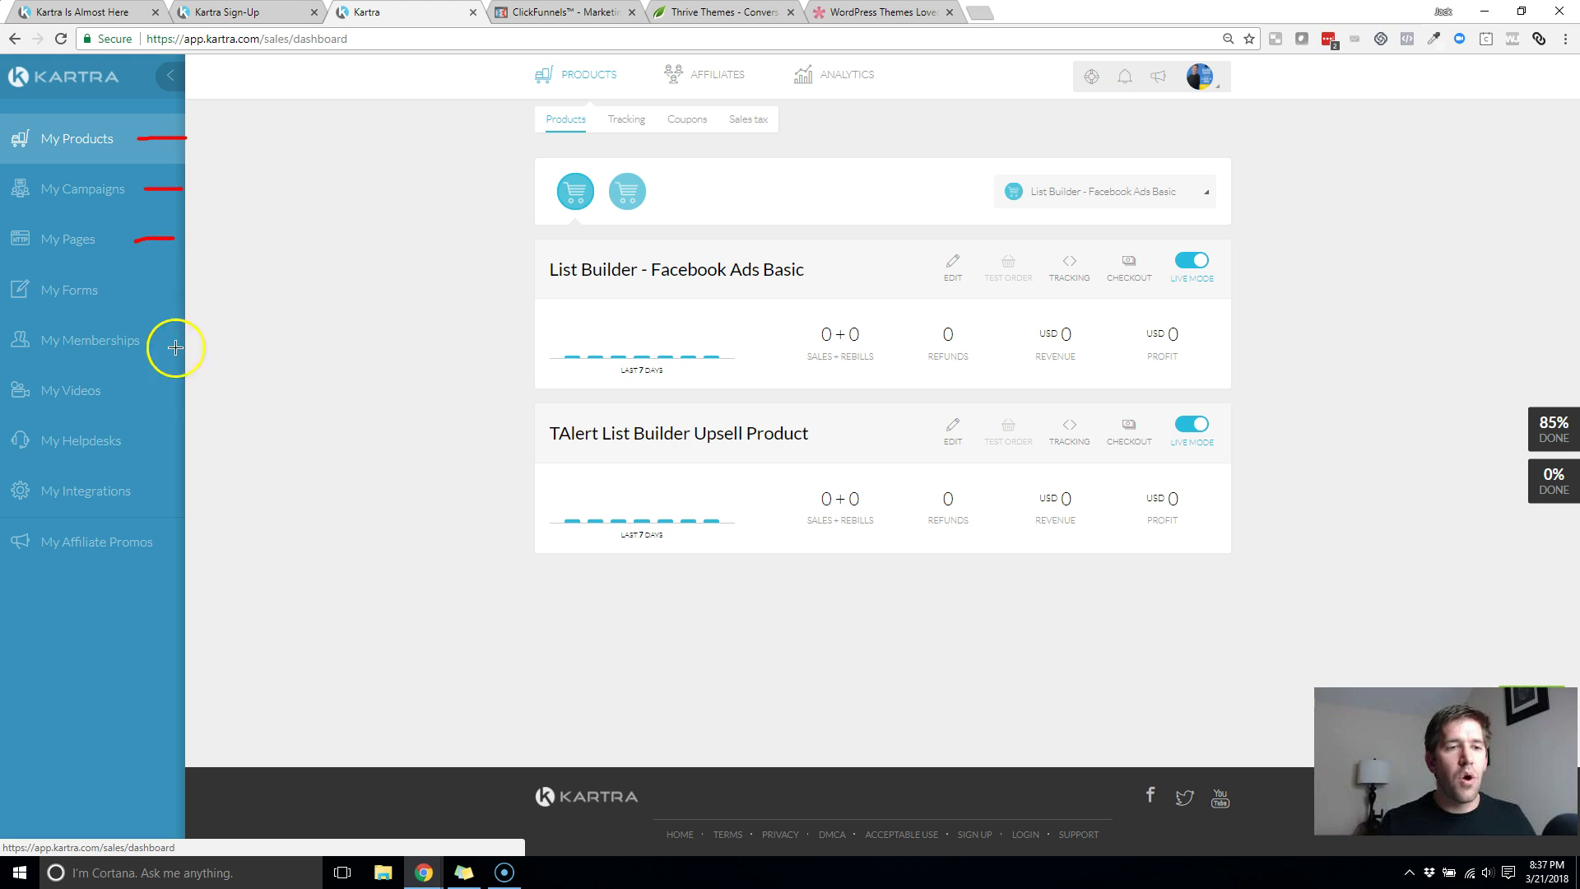
pyautogui.moveTo(144, 394); pyautogui.dragTo(180, 393)
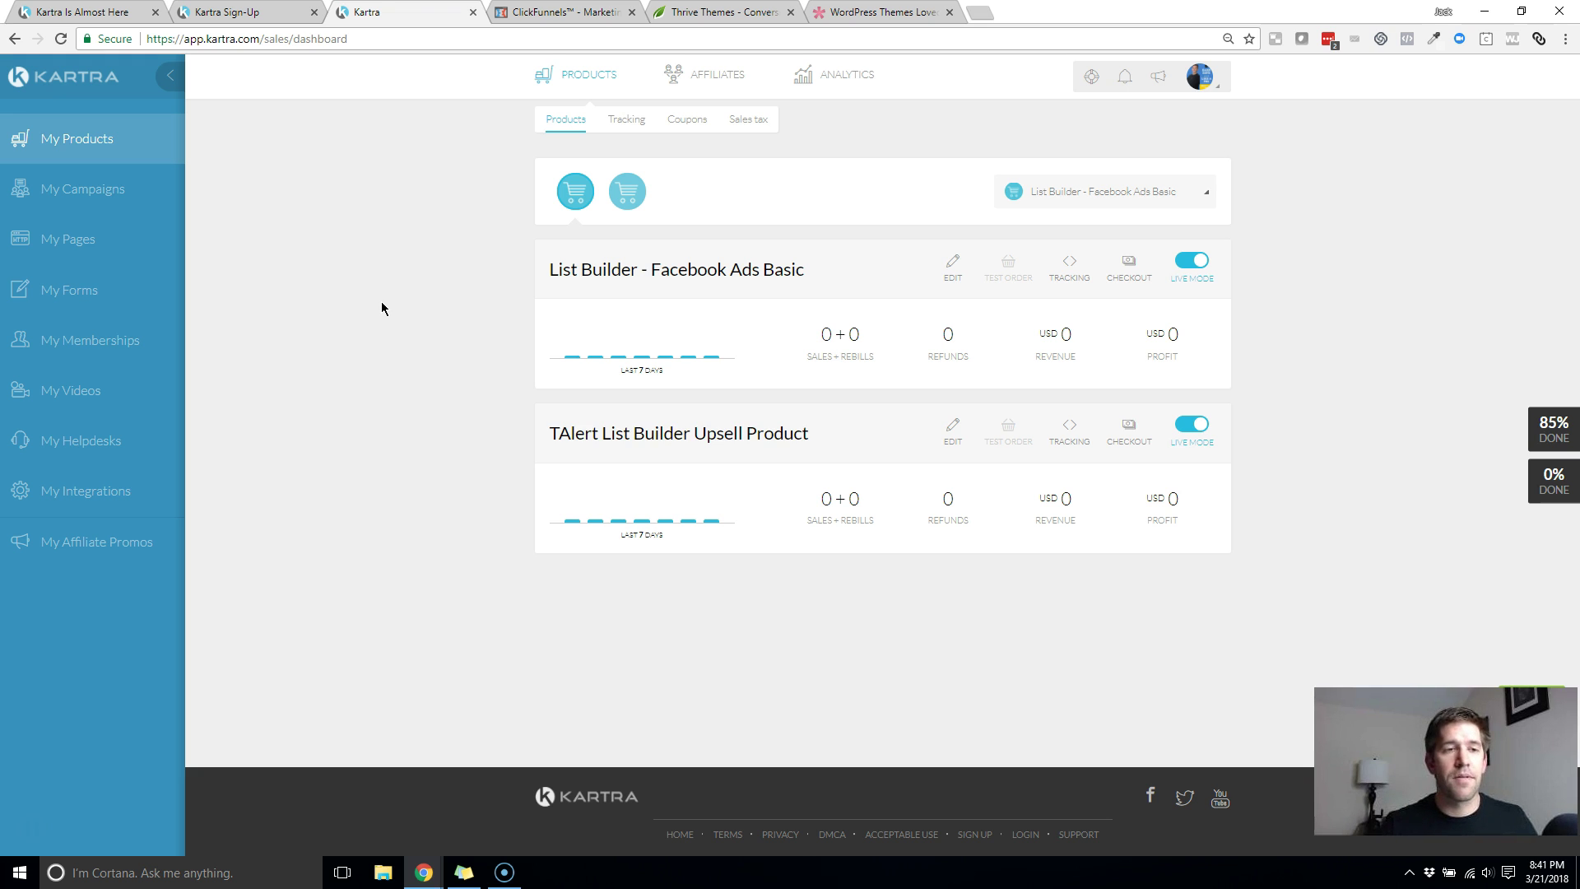
pyautogui.click(363, 409)
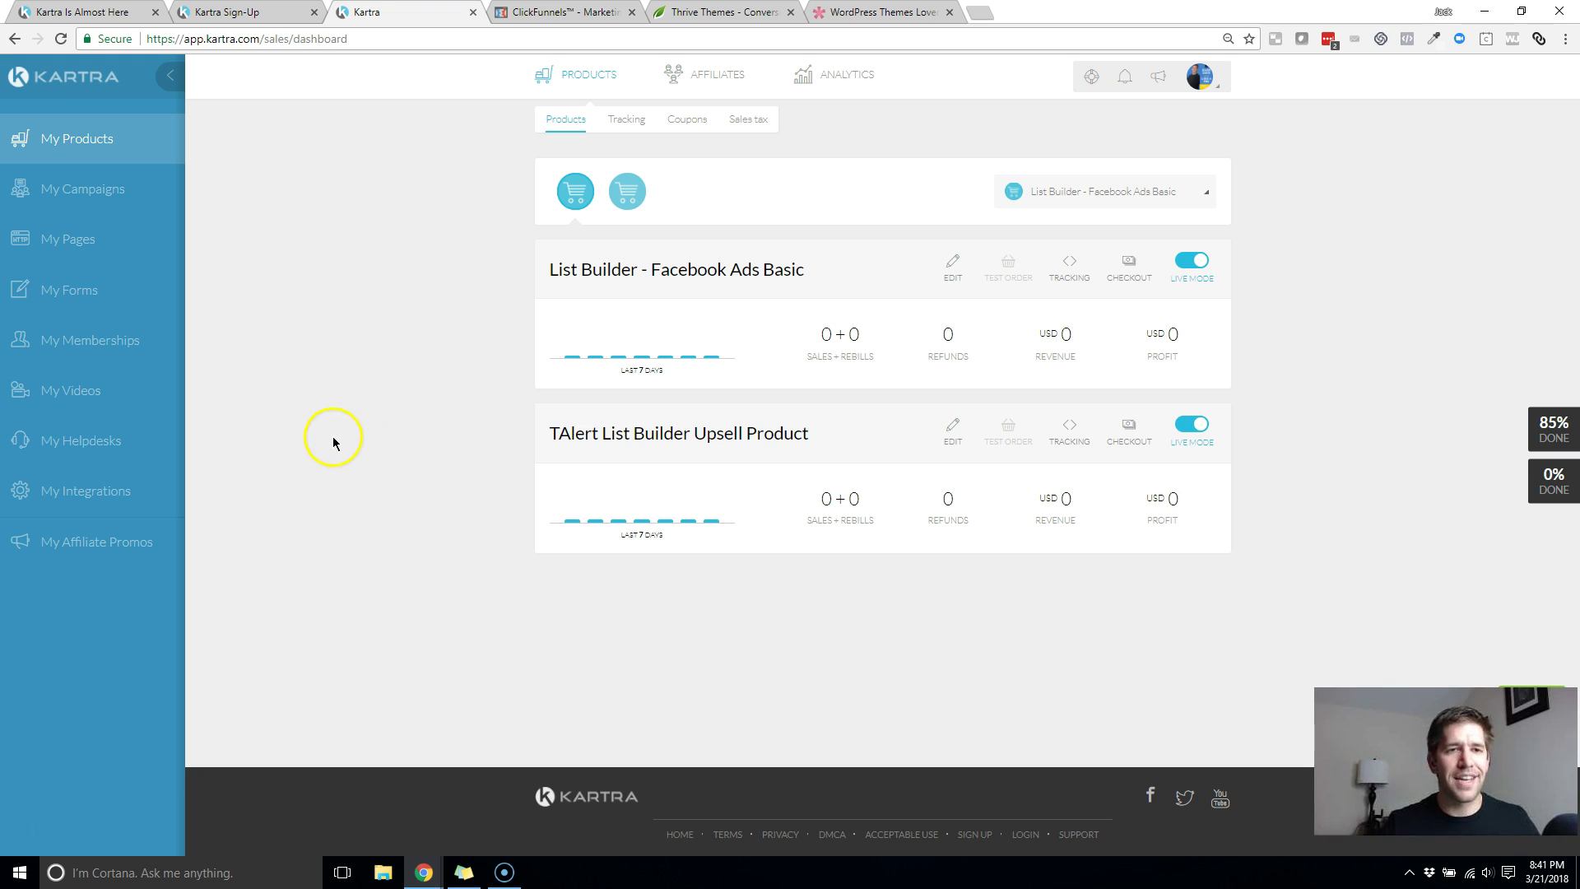
pyautogui.click(75, 244)
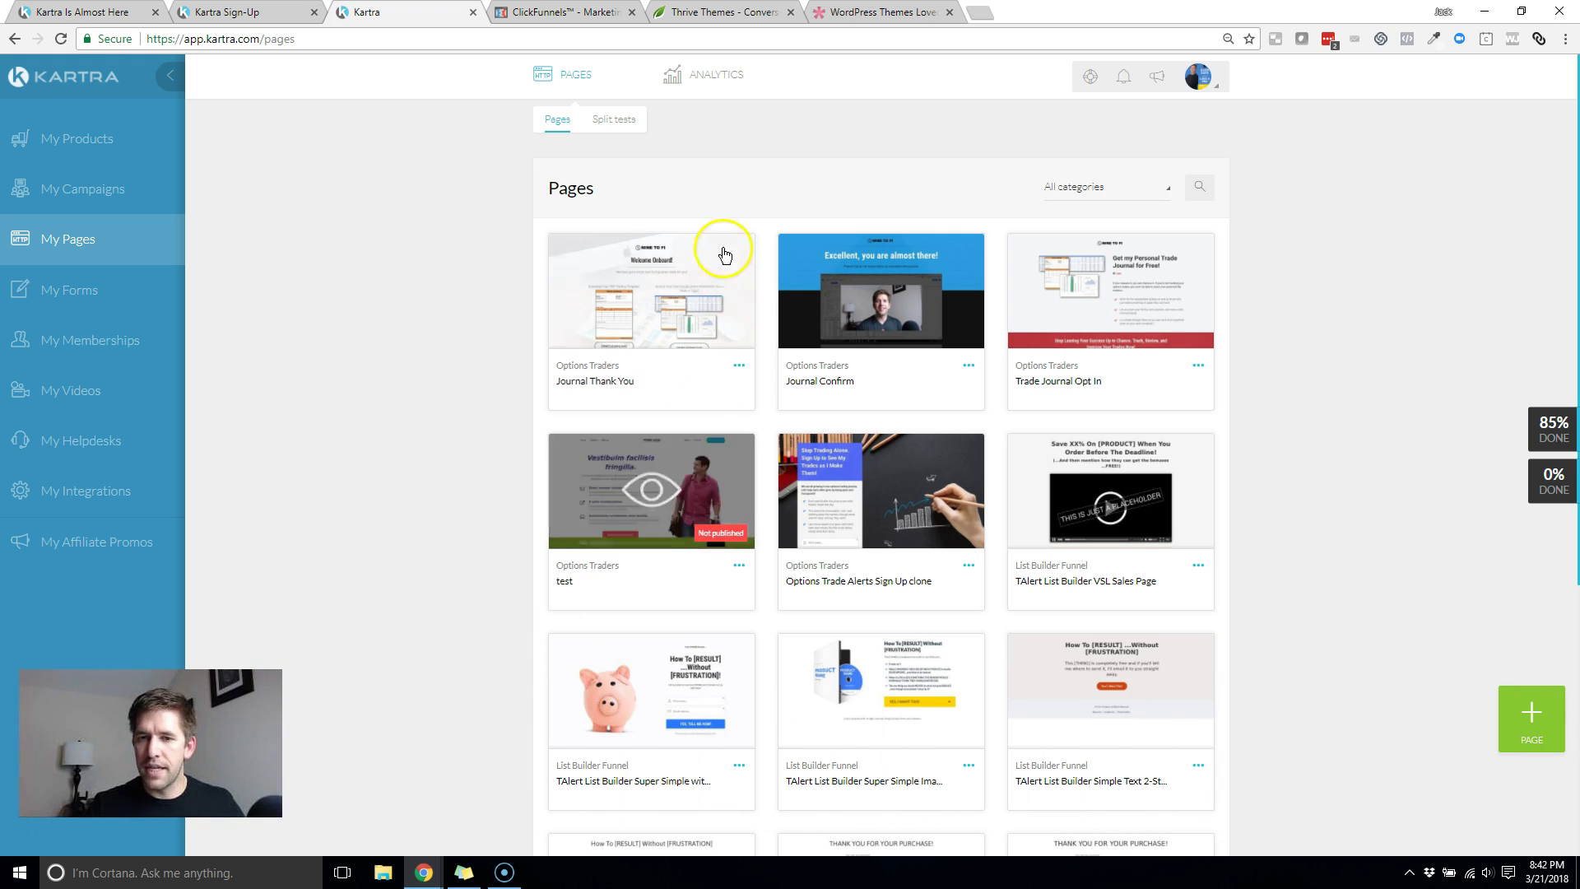
pyautogui.click(71, 293)
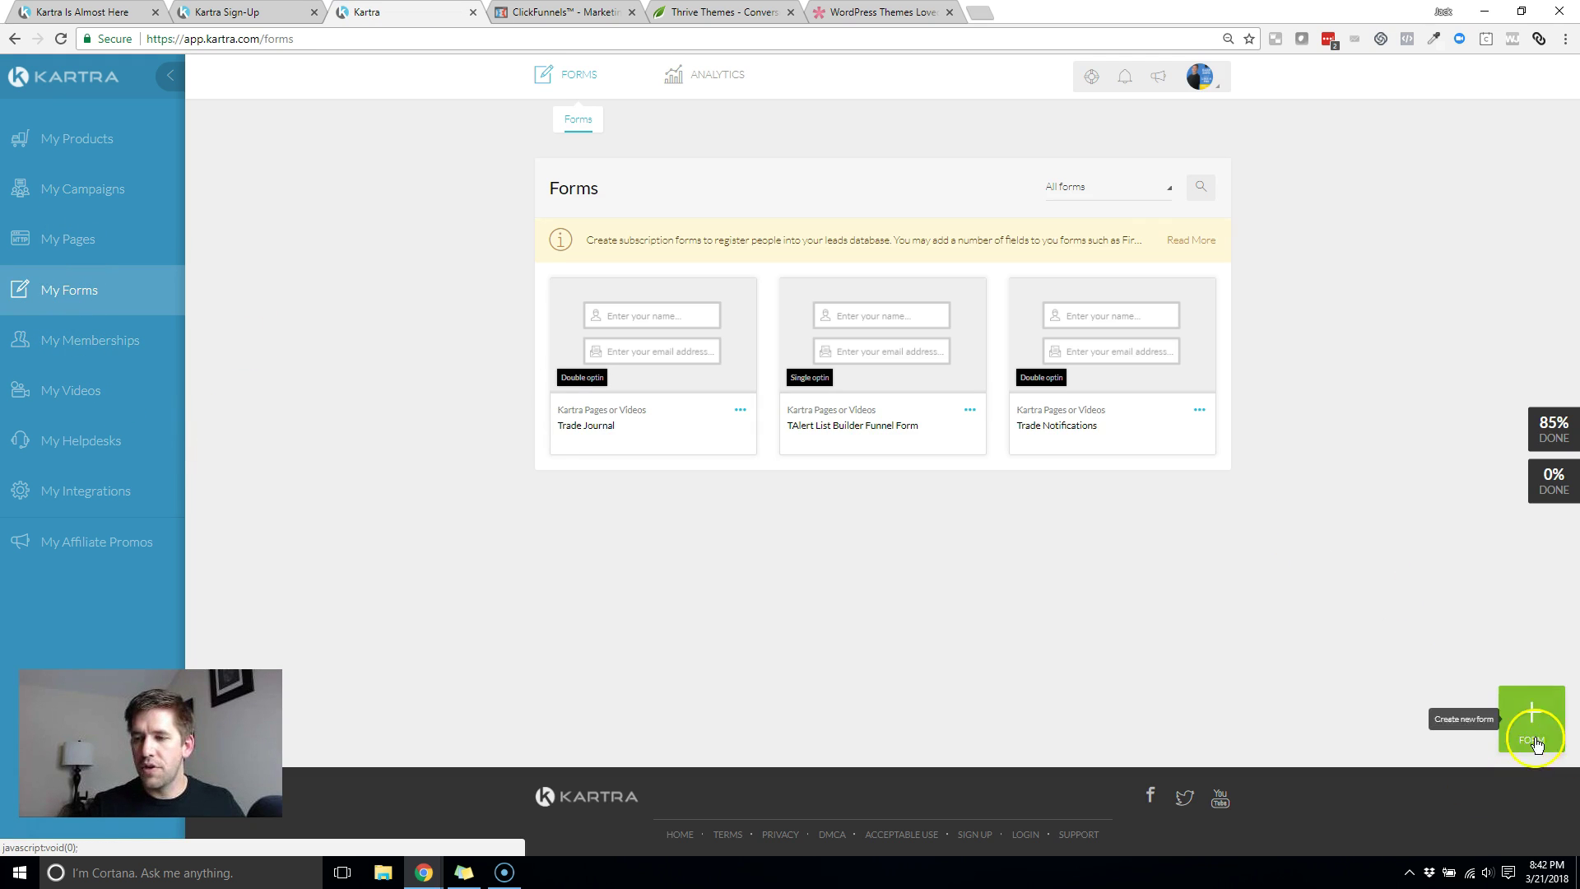
pyautogui.click(92, 247)
pyautogui.click(92, 192)
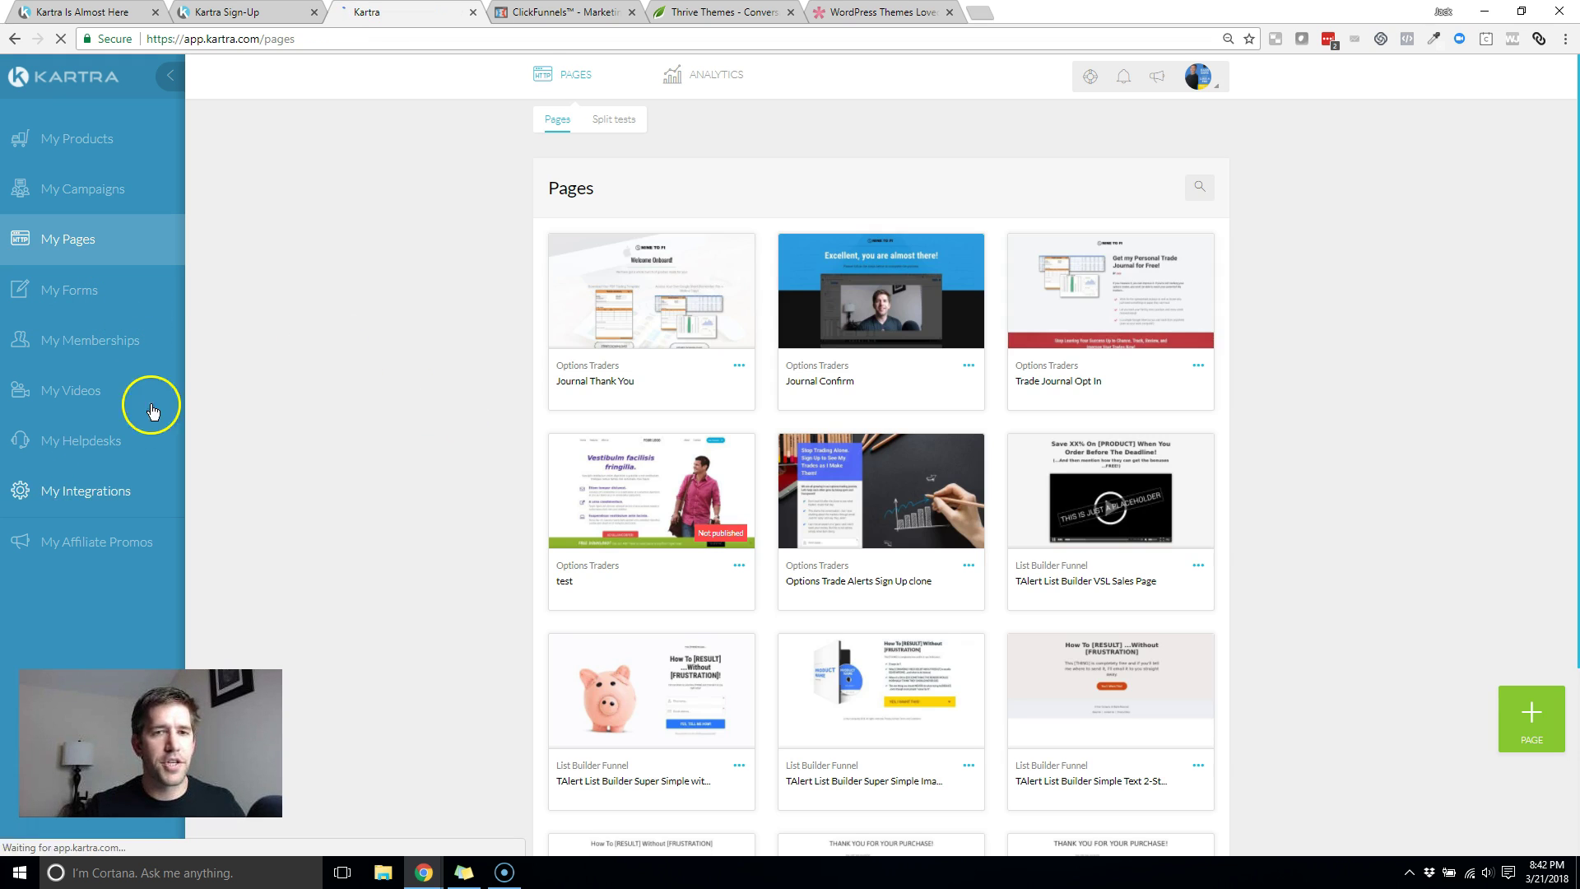
# Step: Start a new page and select the teal opt-in template from the Squeeze Pages templates
pyautogui.click(1549, 734)
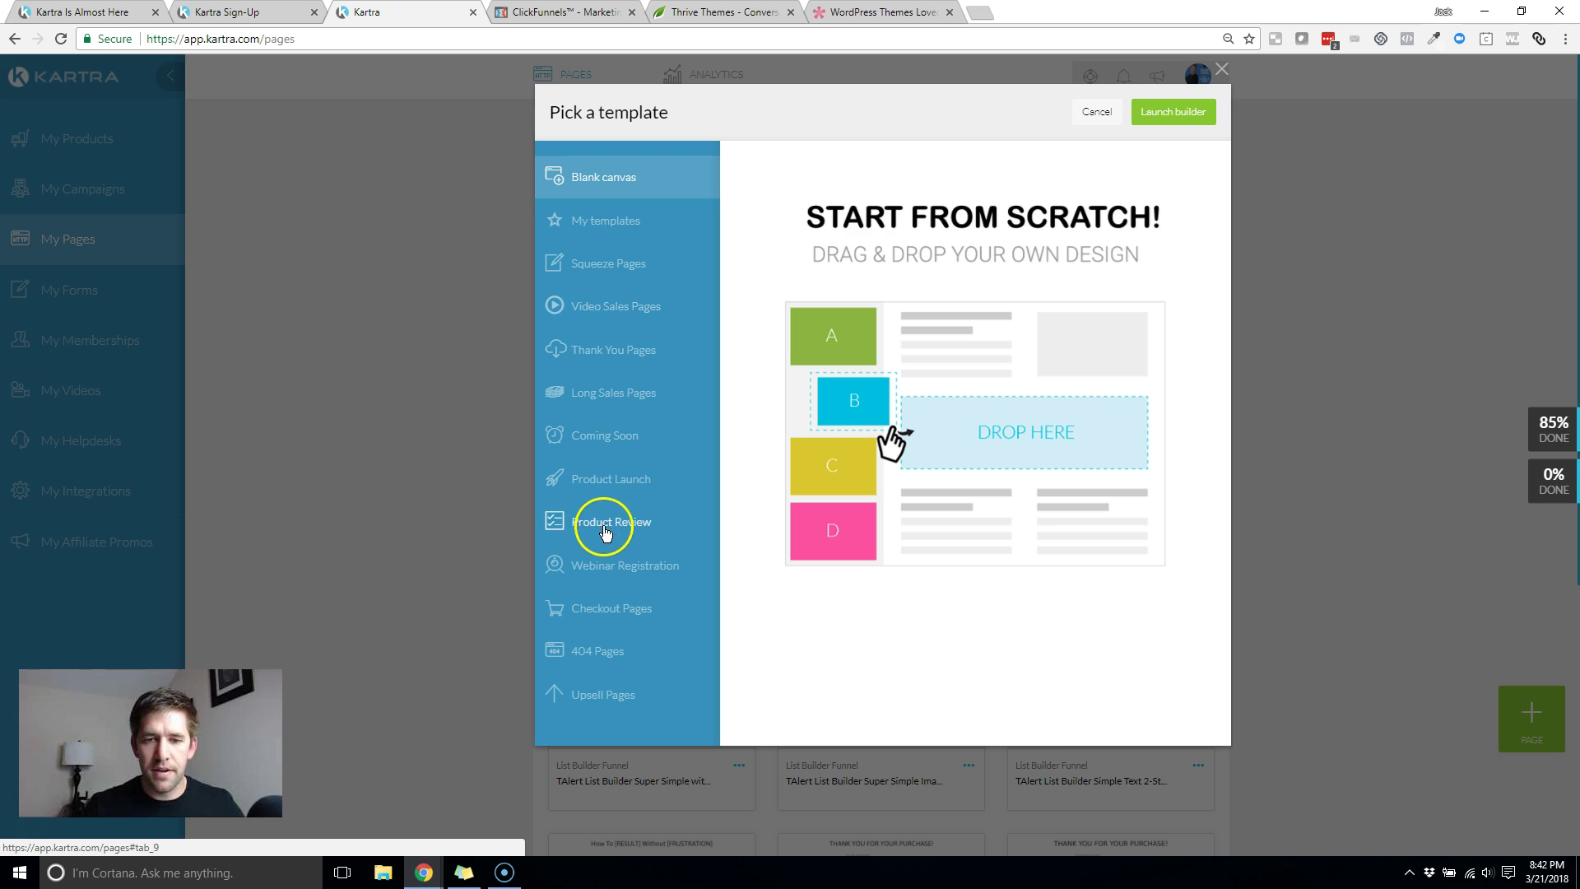
pyautogui.click(613, 265)
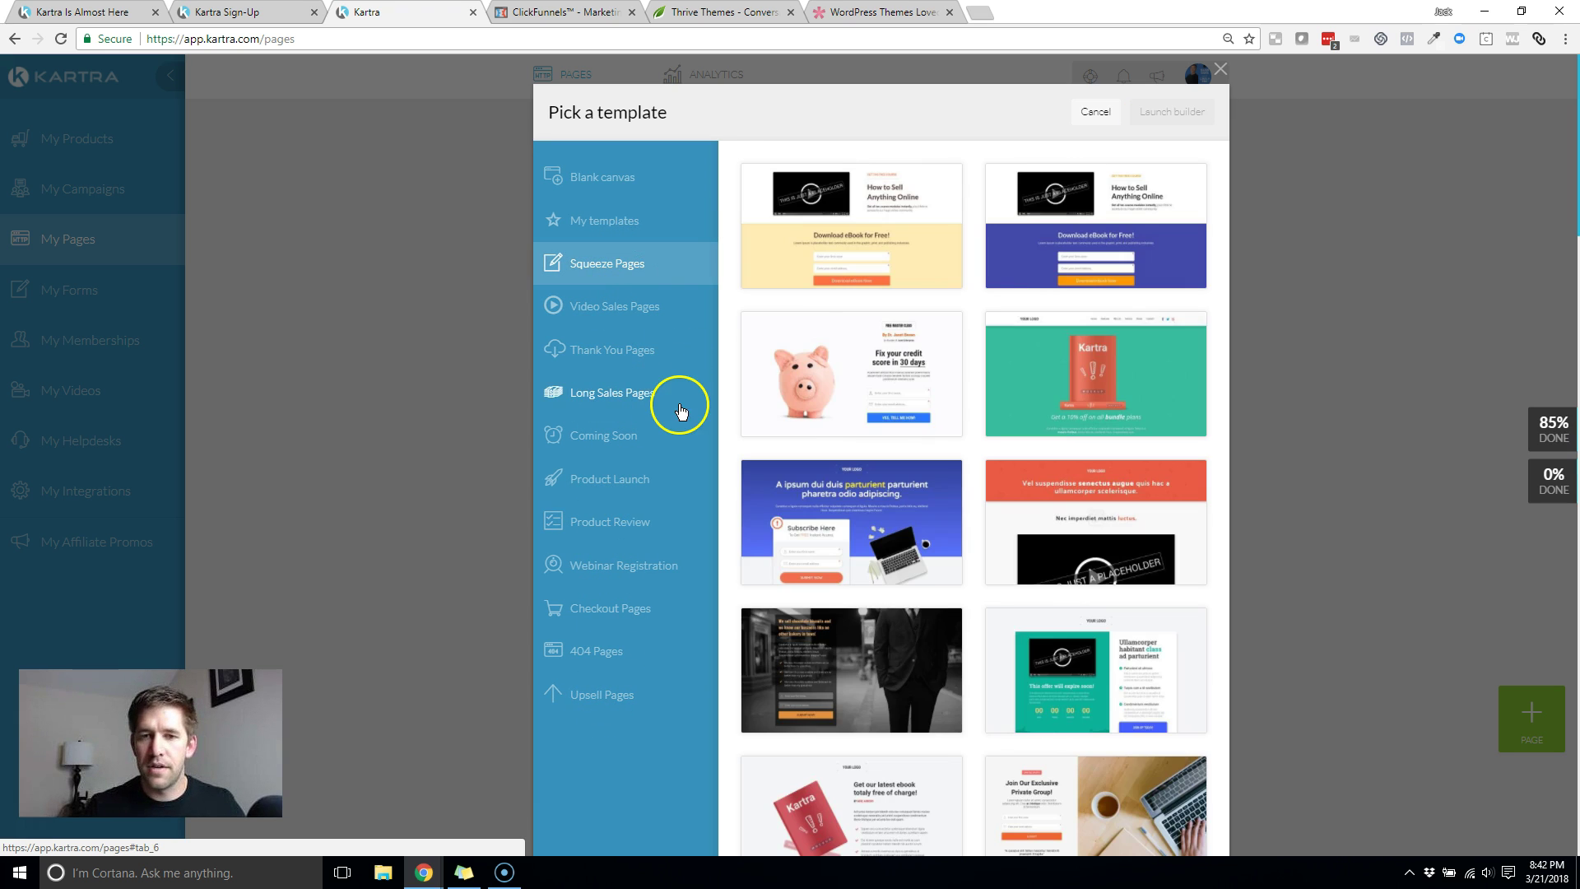
pyautogui.scroll(-2, 1103, 356)
pyautogui.scroll(-15, 1102, 350)
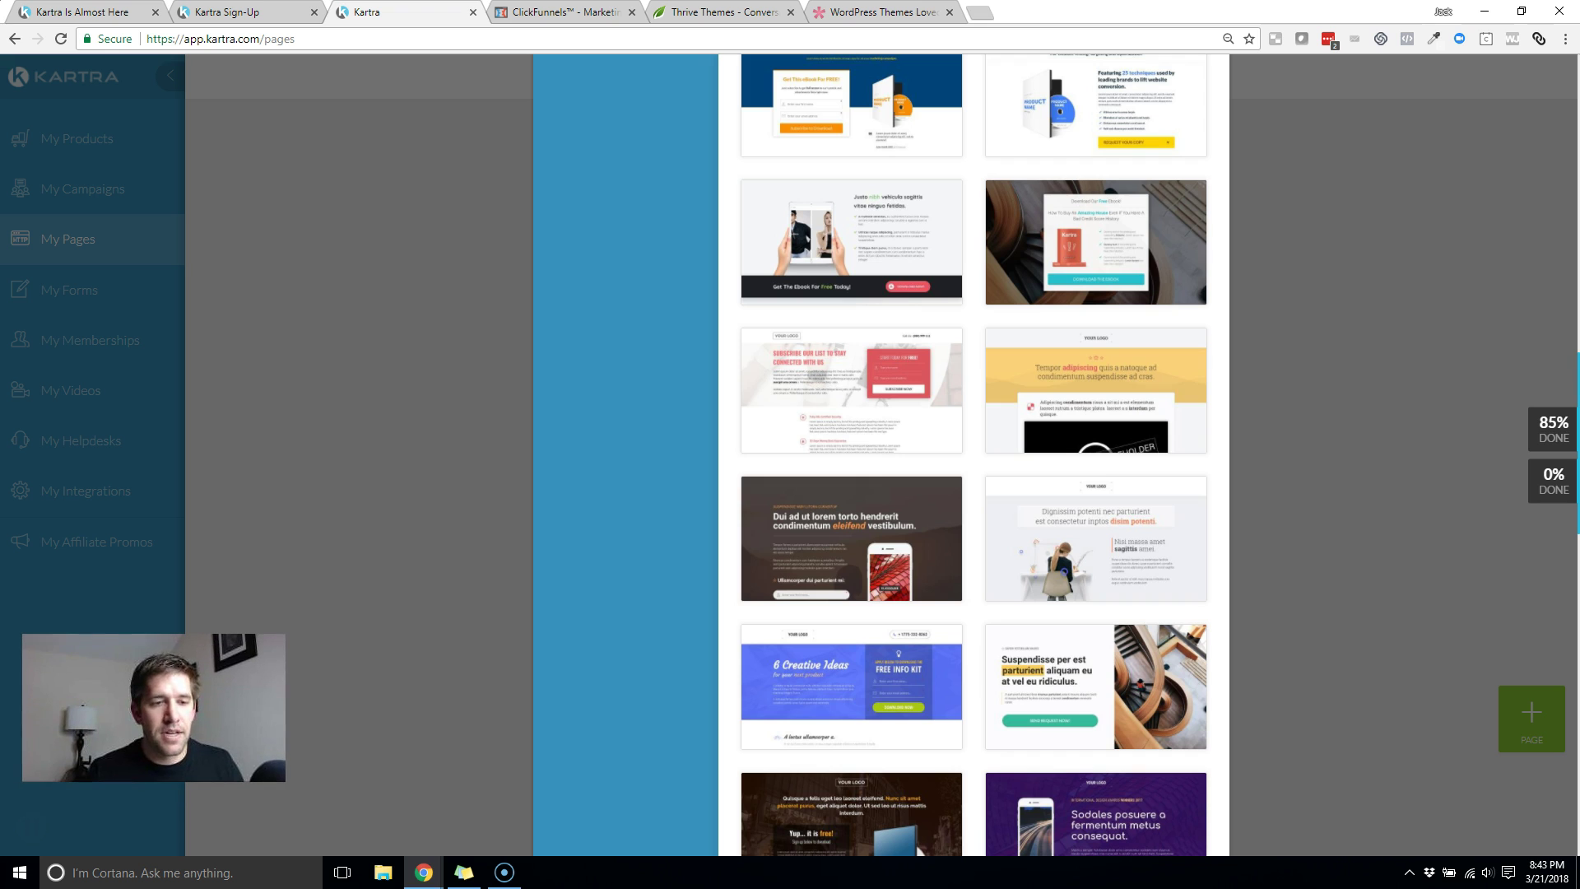
pyautogui.scroll(-4, 861, 469)
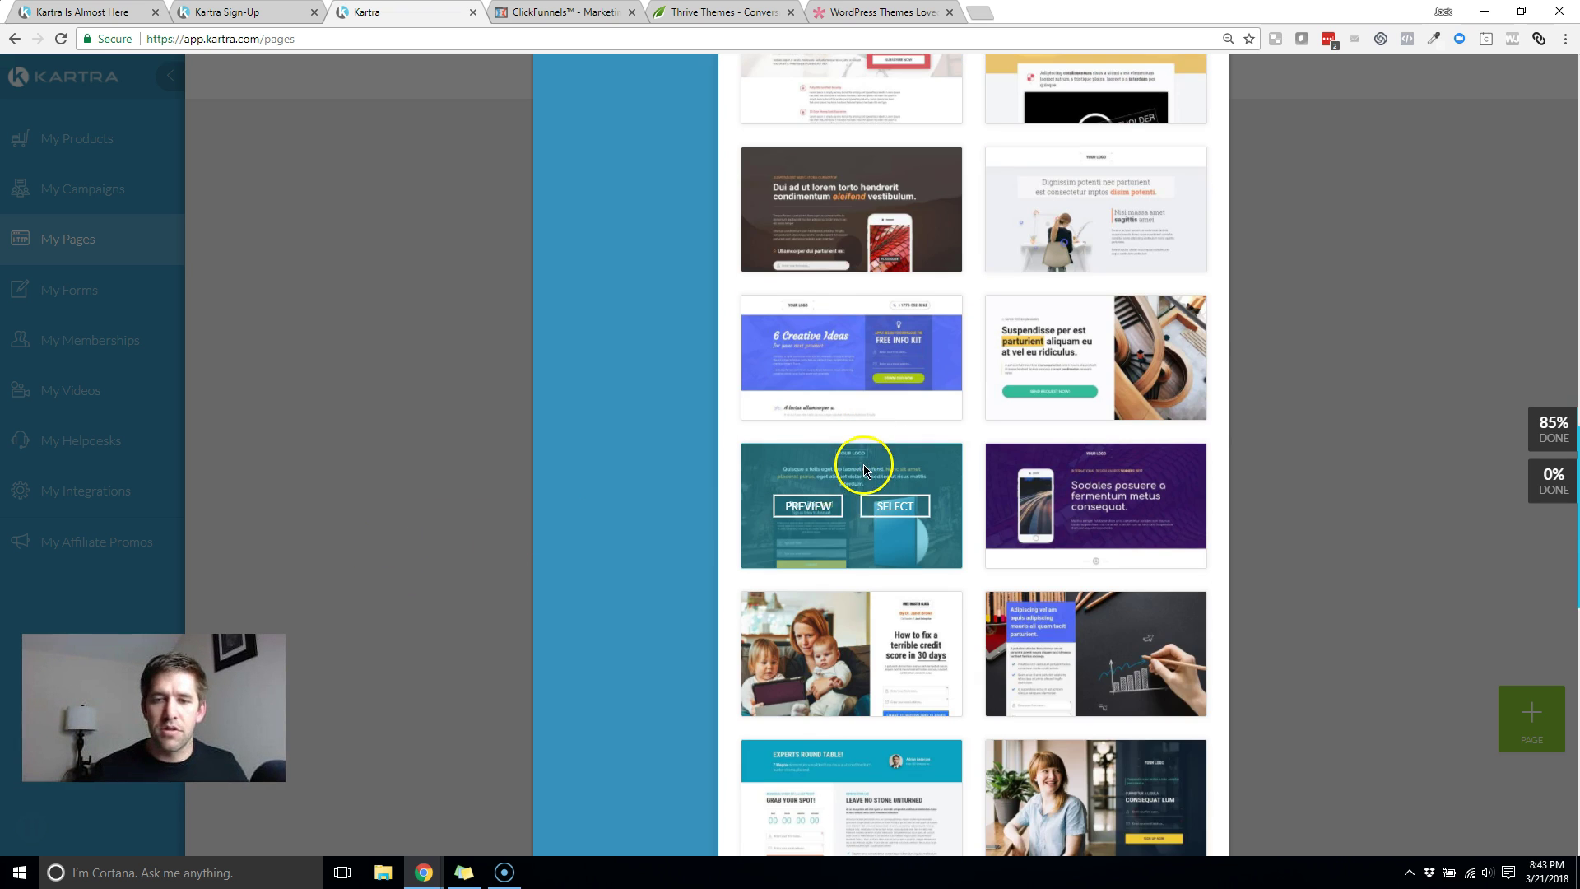
pyautogui.scroll(-4, 971, 493)
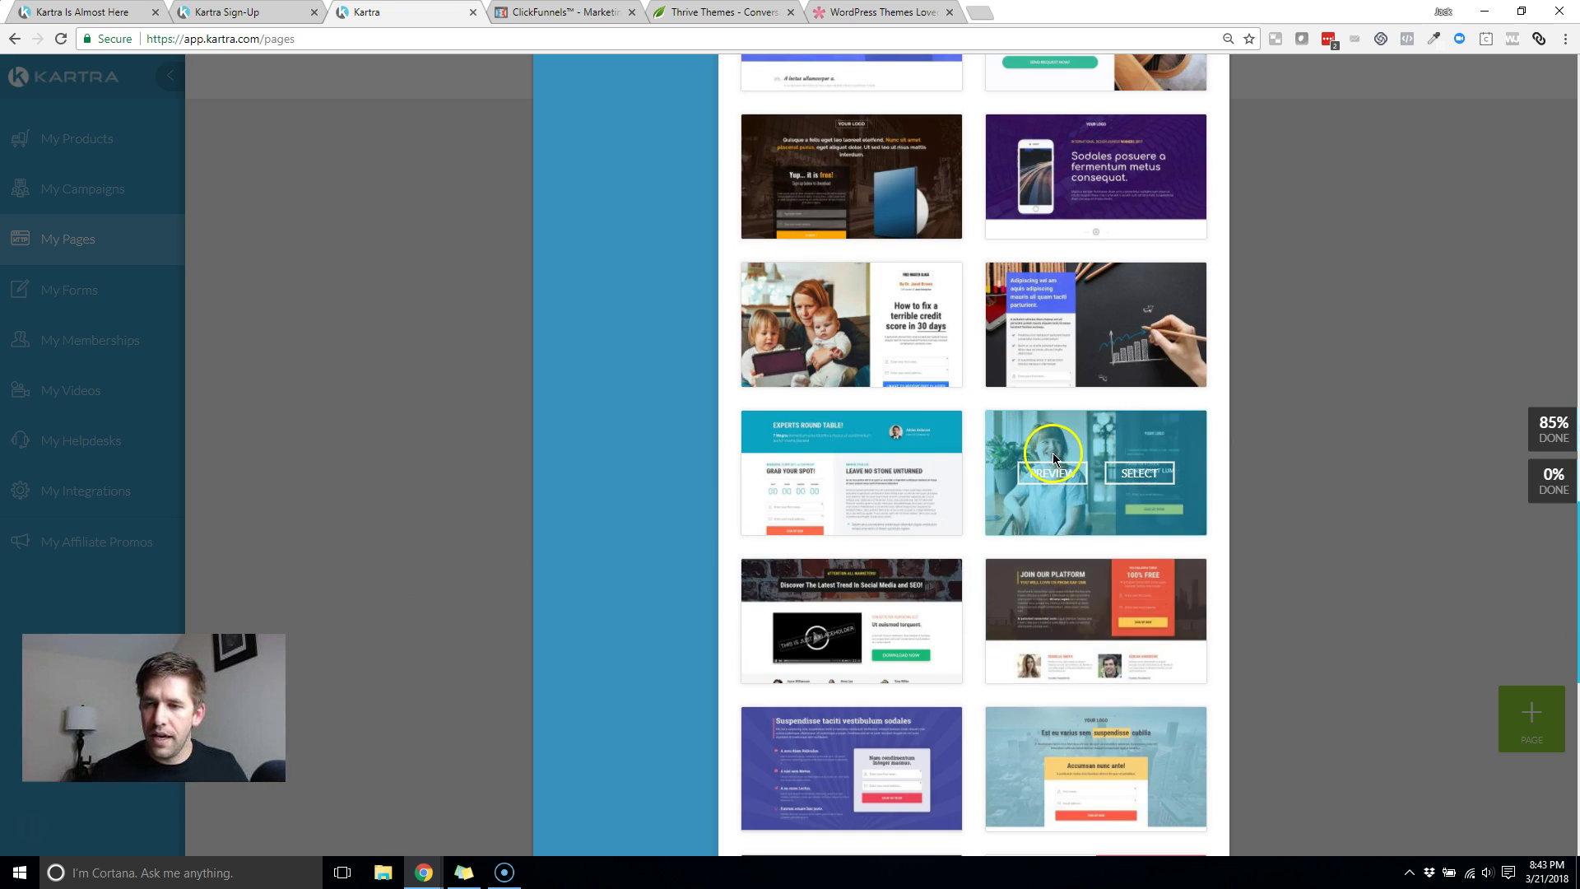
pyautogui.scroll(-3, 1028, 502)
pyautogui.scroll(-3, 1081, 484)
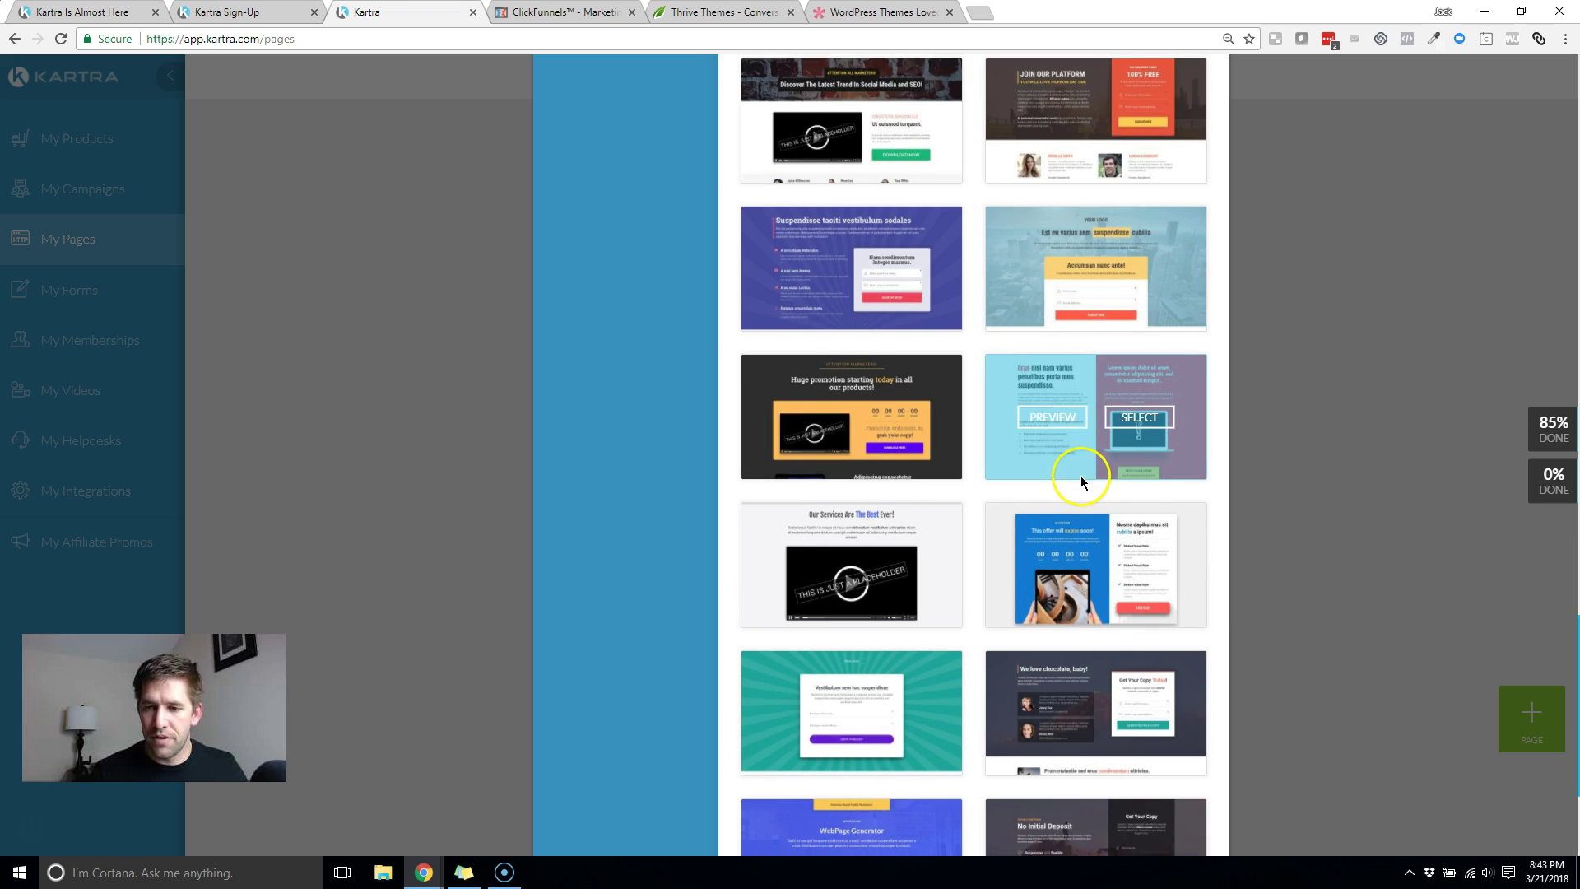
pyautogui.scroll(-3, 1080, 483)
pyautogui.scroll(-1, 1081, 486)
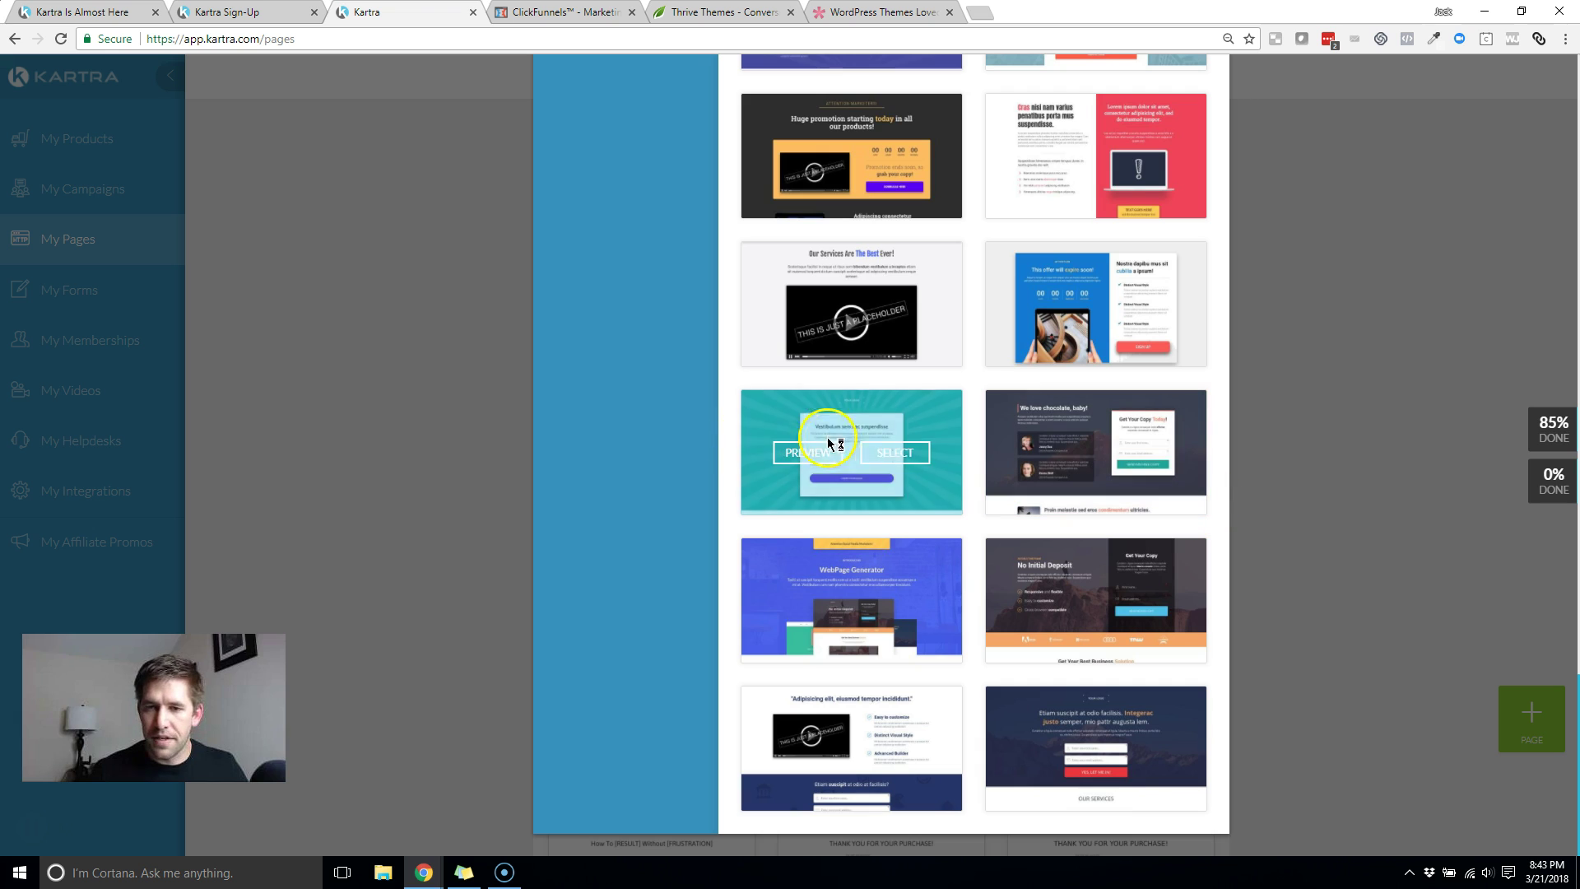
pyautogui.click(896, 463)
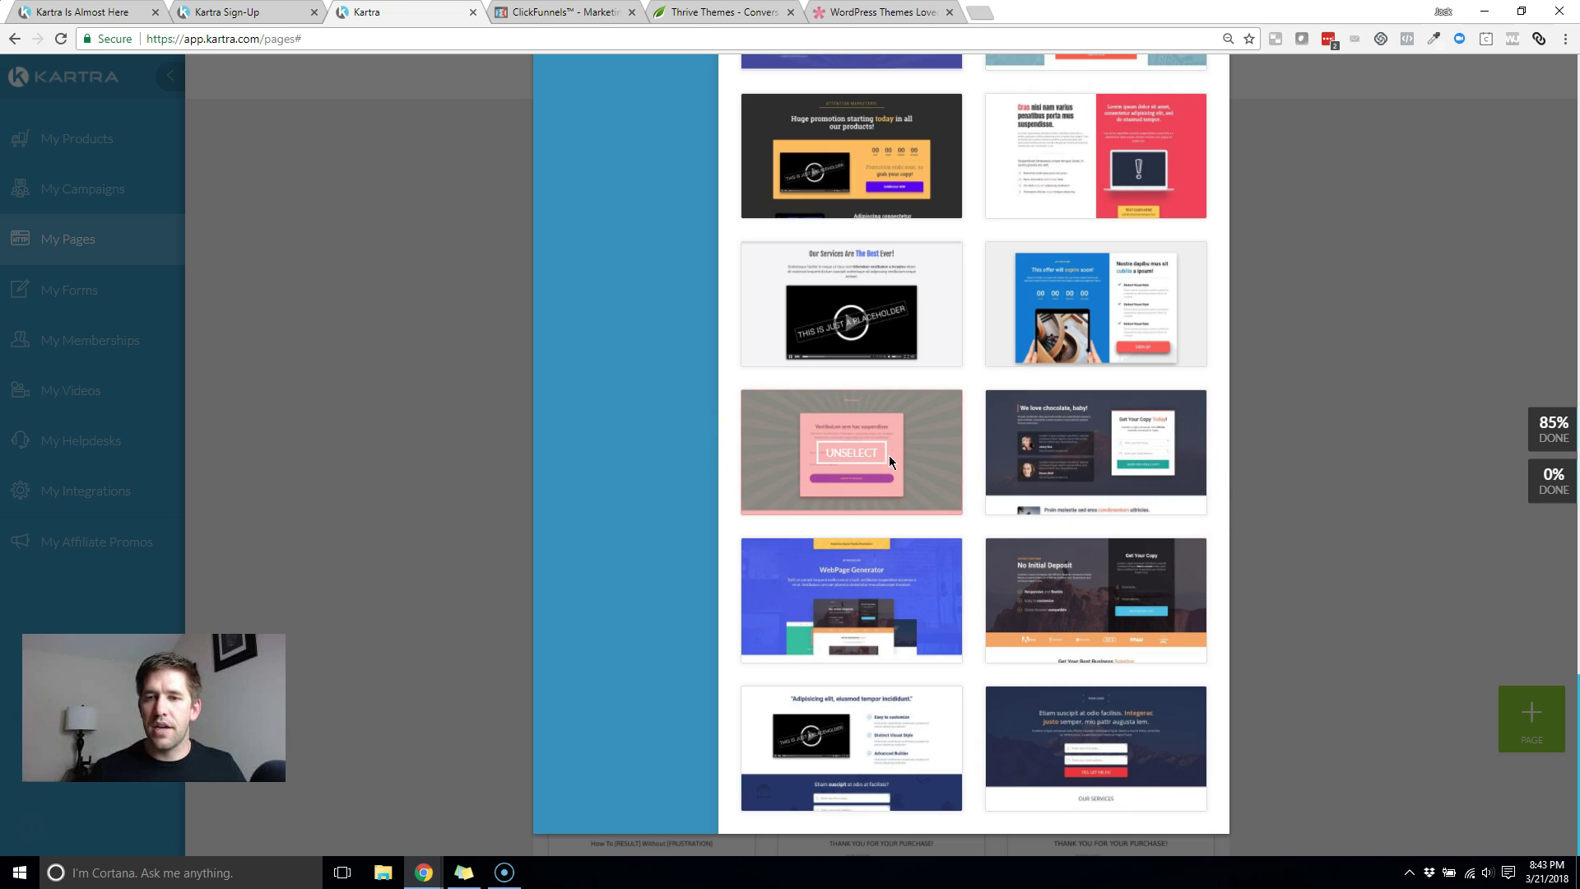
pyautogui.scroll(10, 952, 536)
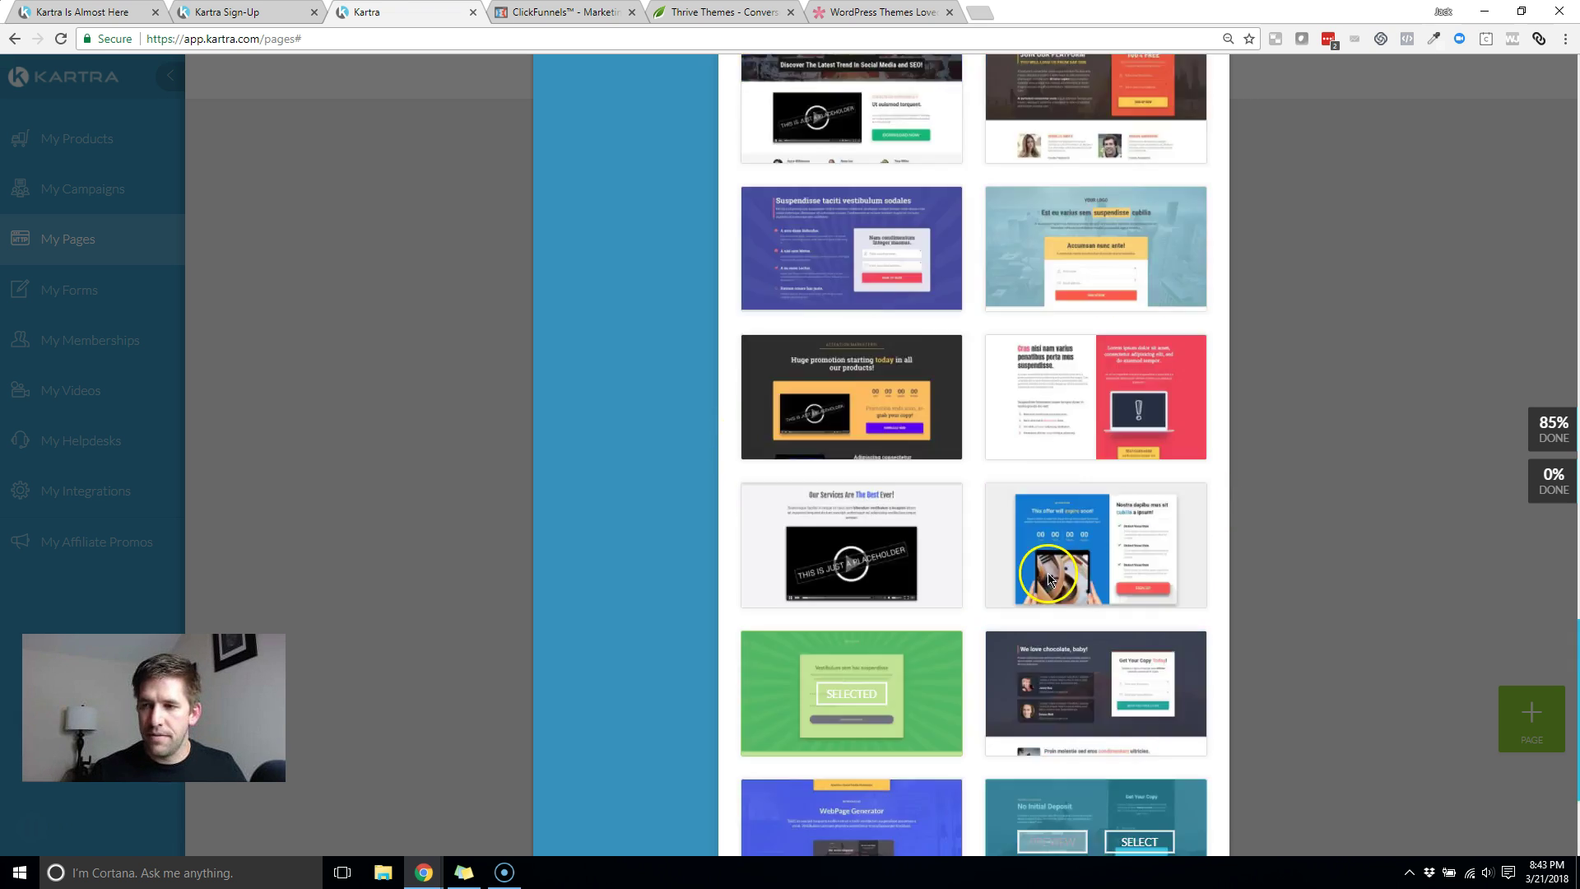
pyautogui.scroll(7, 1074, 582)
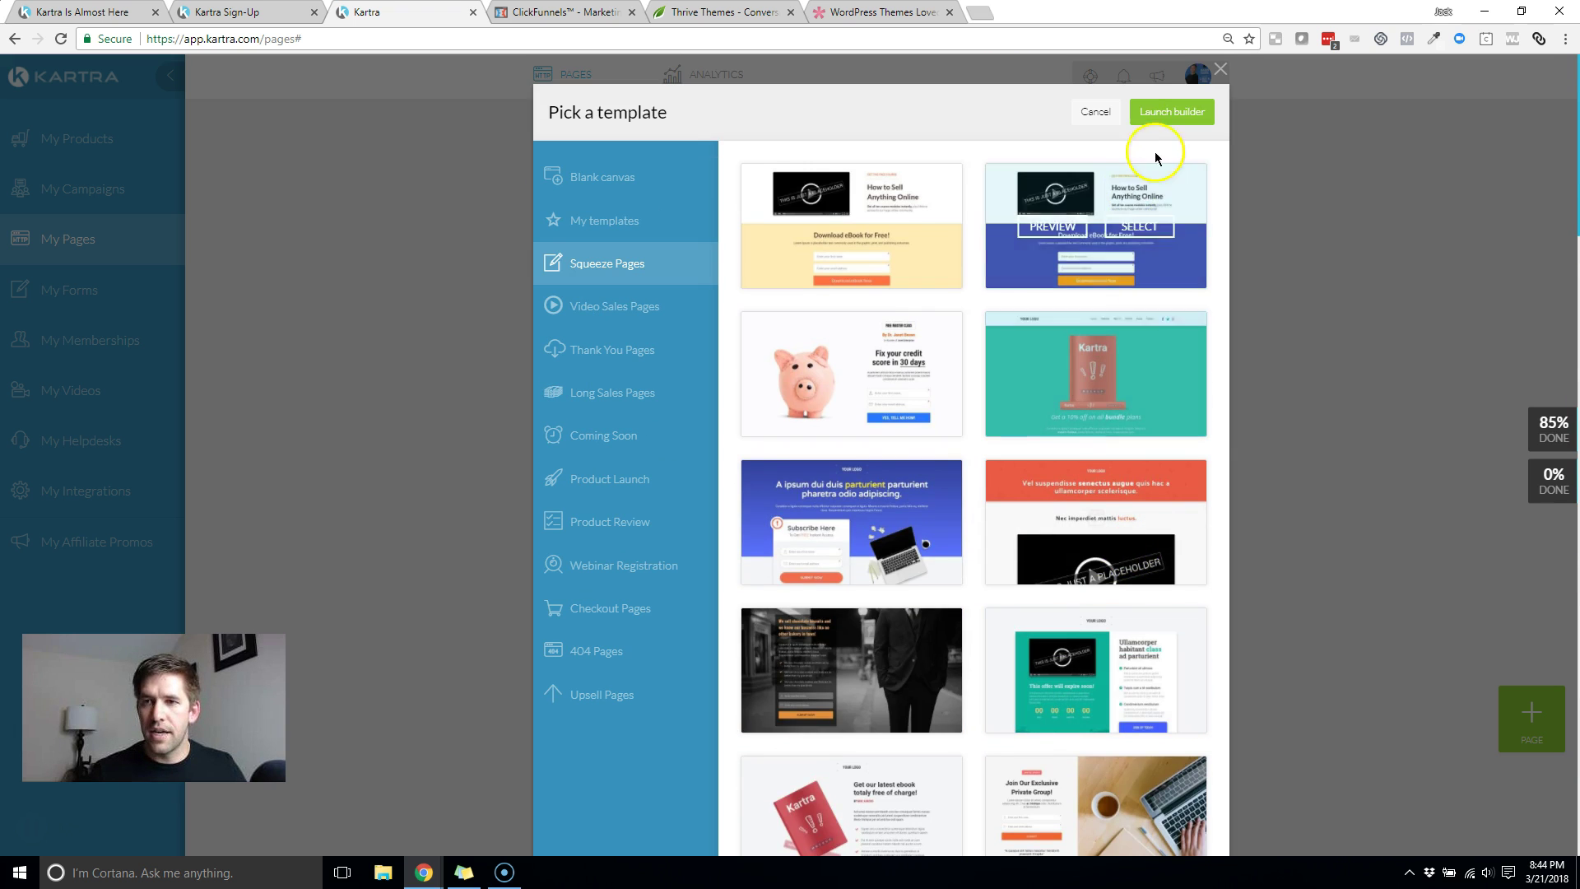
# Step: Launch the builder, name the page 'Youtube Opt In', and file it under a new Youtube category
pyautogui.click(1177, 113)
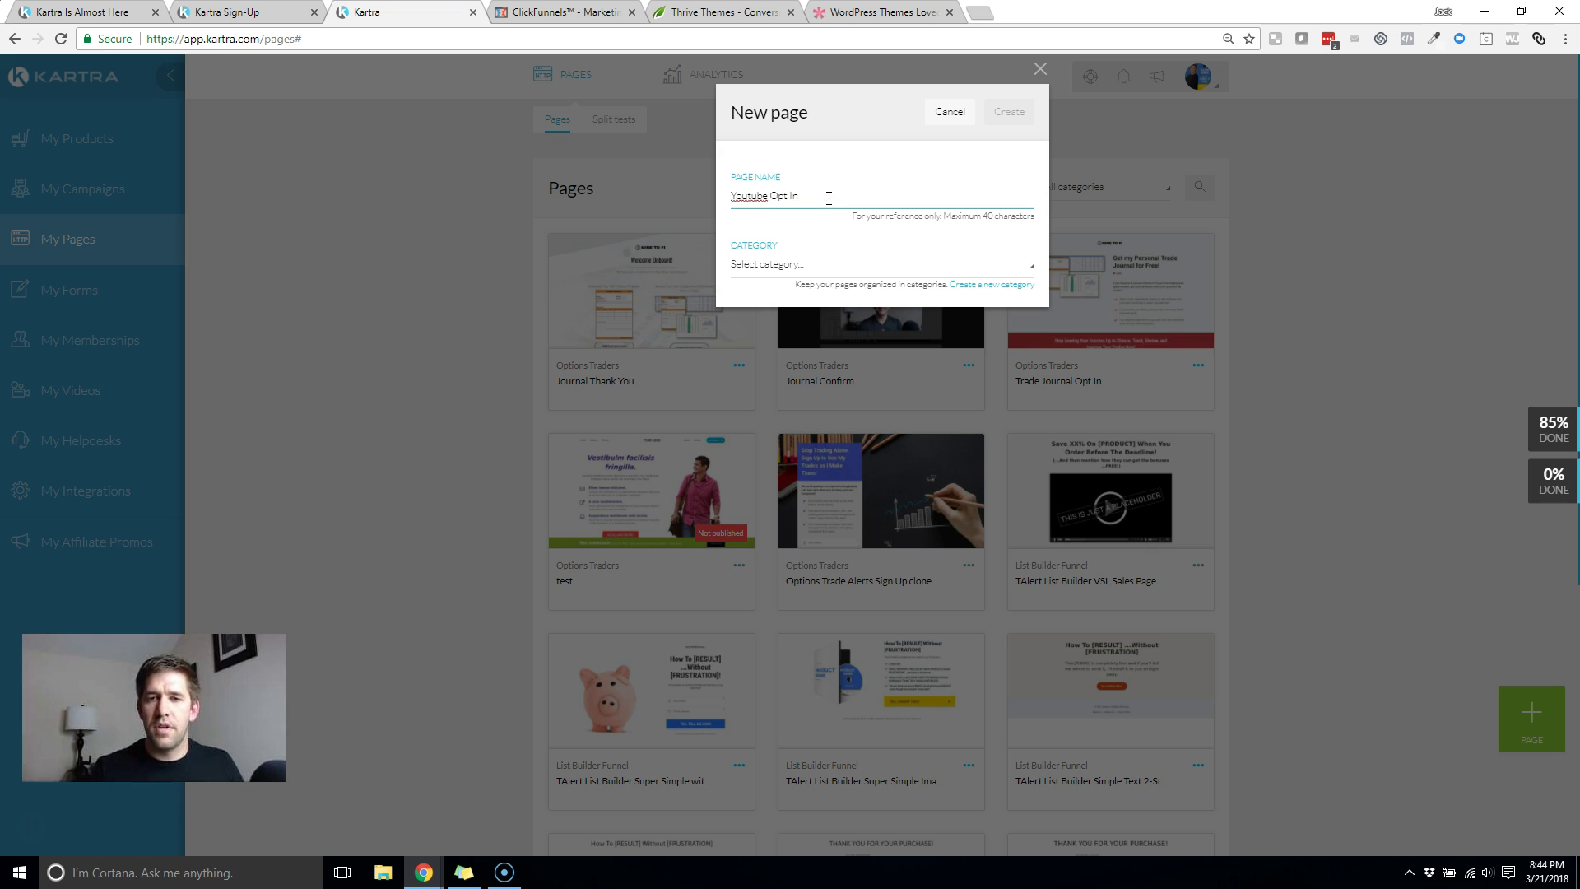
pyautogui.click(789, 265)
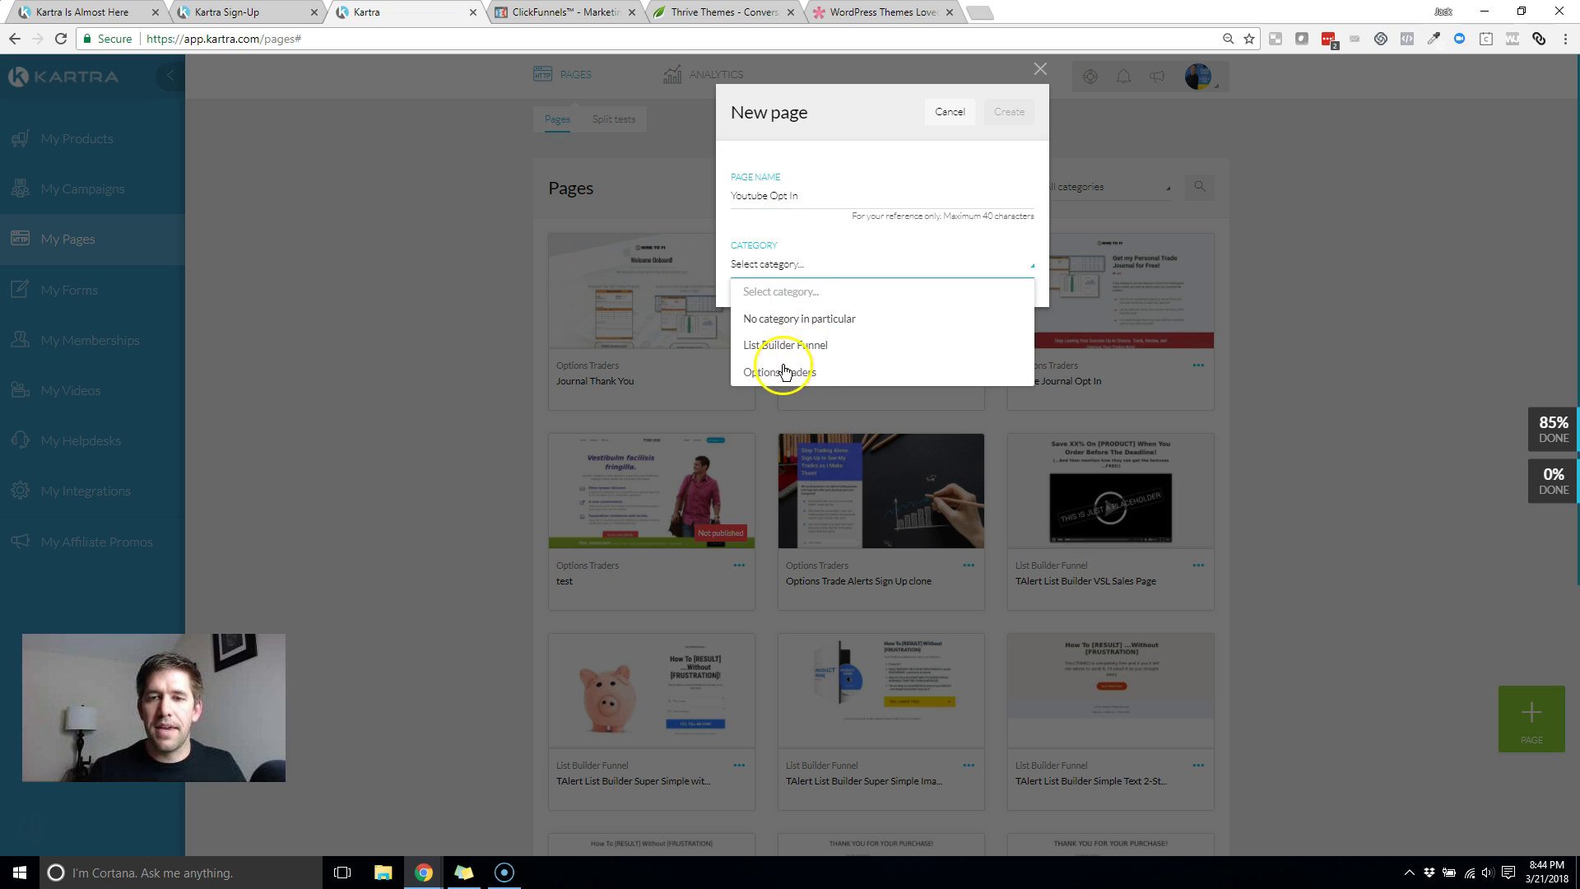
pyautogui.click(794, 271)
pyautogui.click(982, 286)
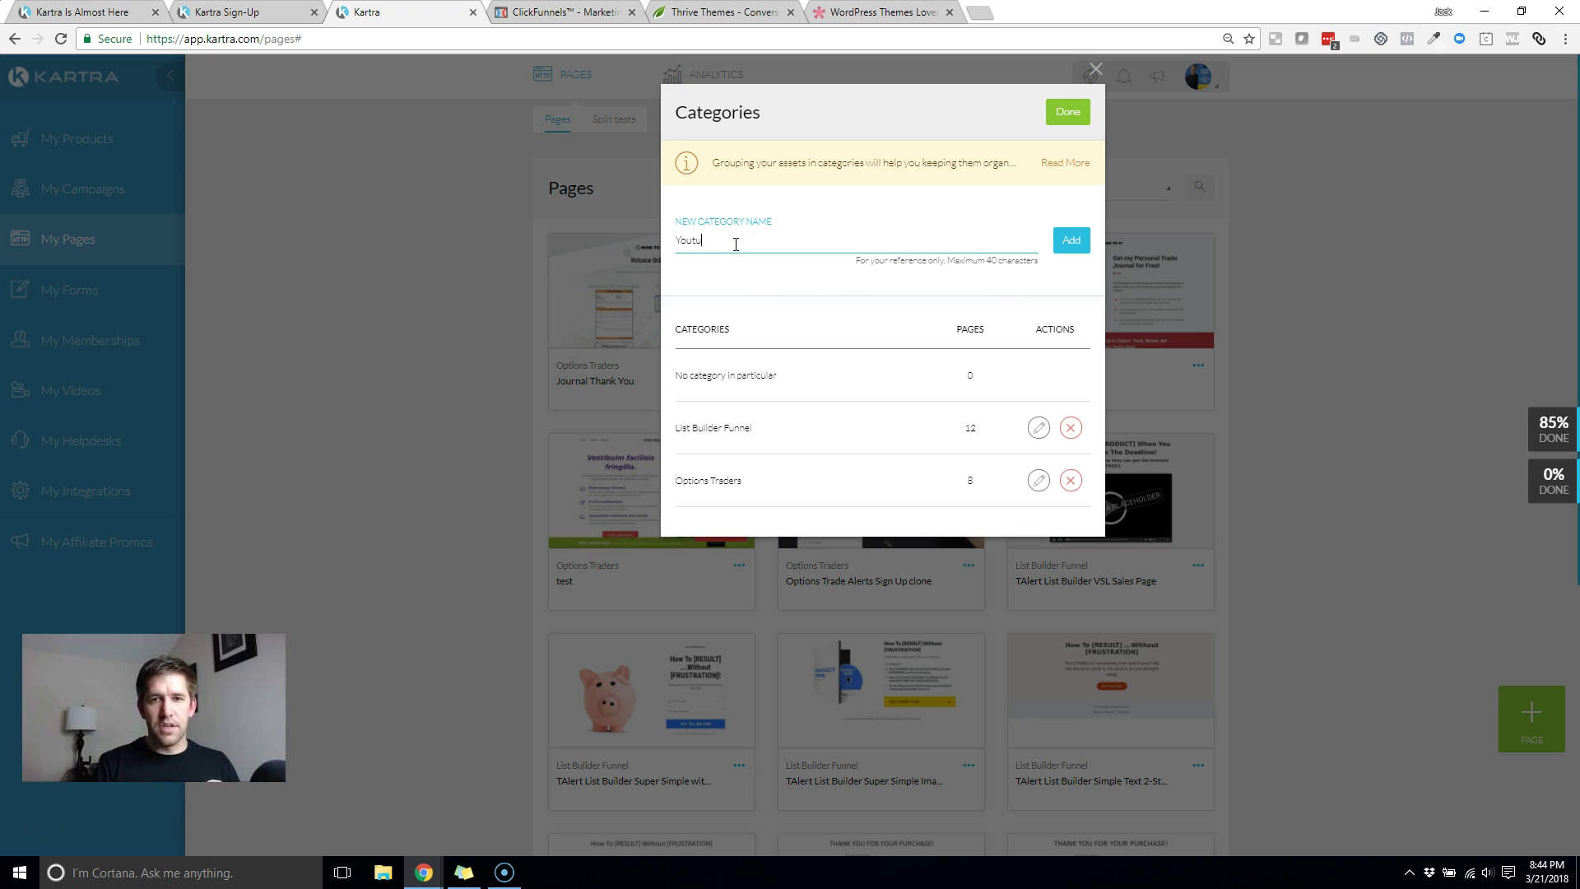
pyautogui.click(1073, 243)
pyautogui.click(1076, 107)
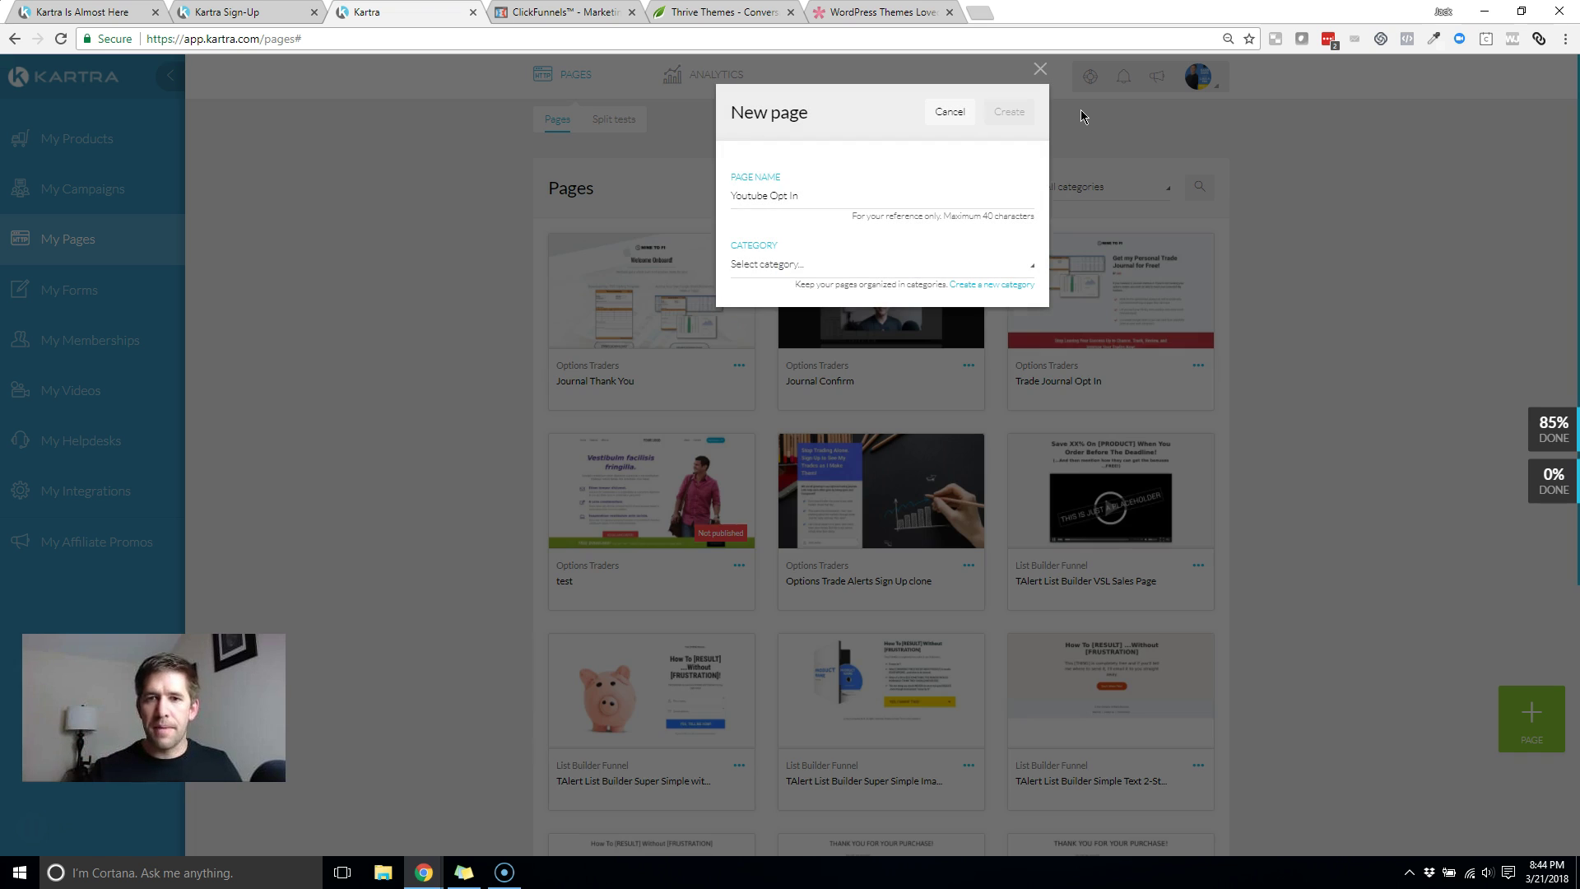
pyautogui.click(843, 266)
pyautogui.click(763, 398)
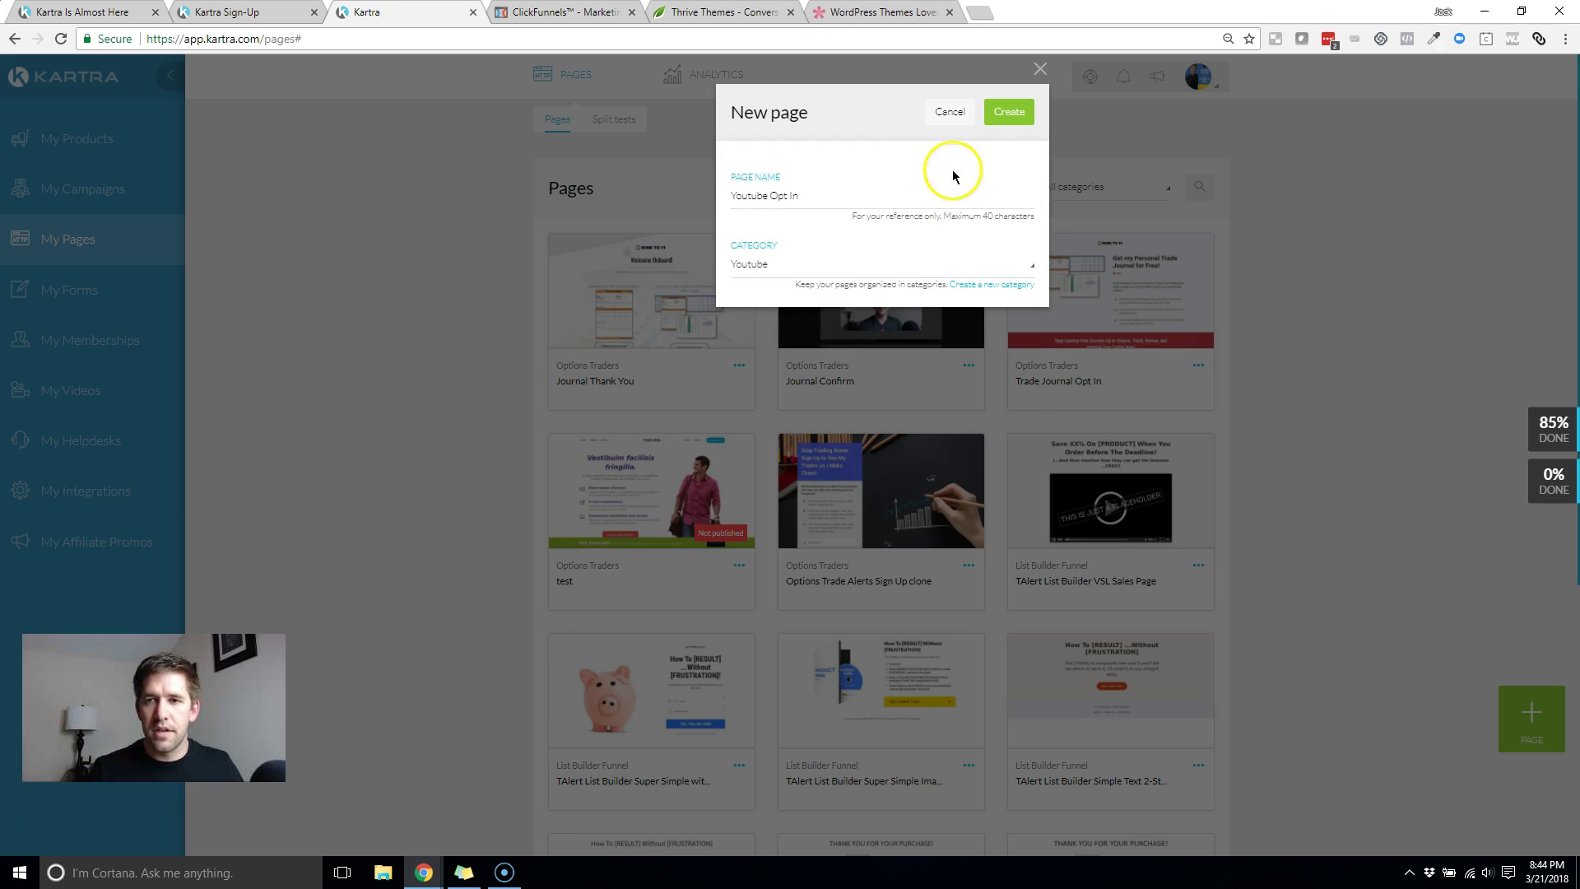
pyautogui.click(1022, 121)
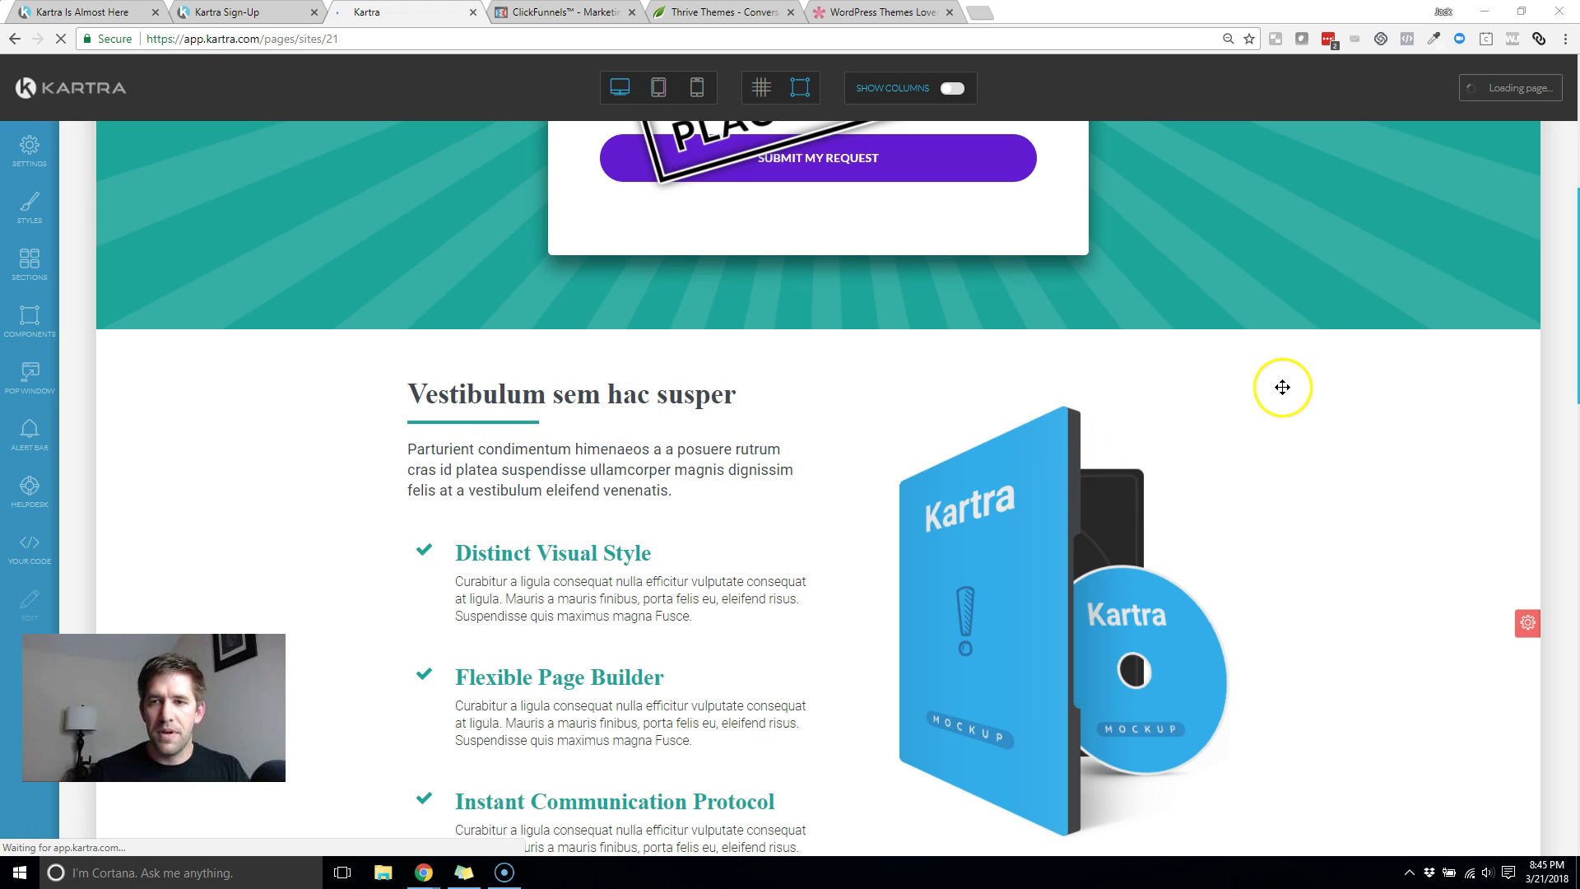
# Step: Scroll through the template's sections down to the footer and back up
pyautogui.scroll(6, 1282, 387)
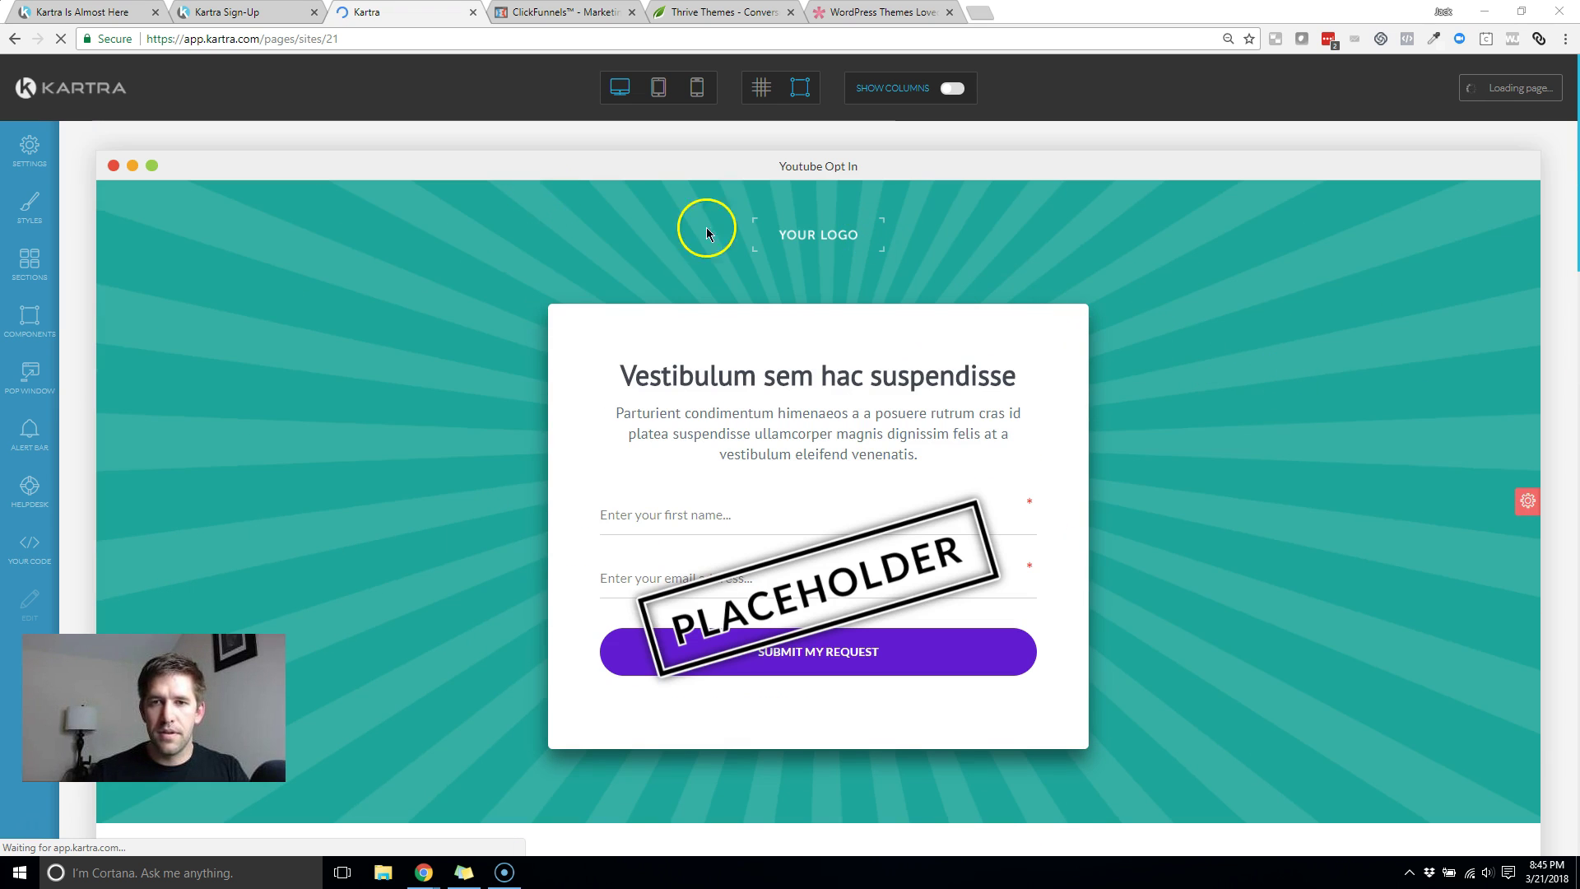
pyautogui.scroll(-3, 1354, 330)
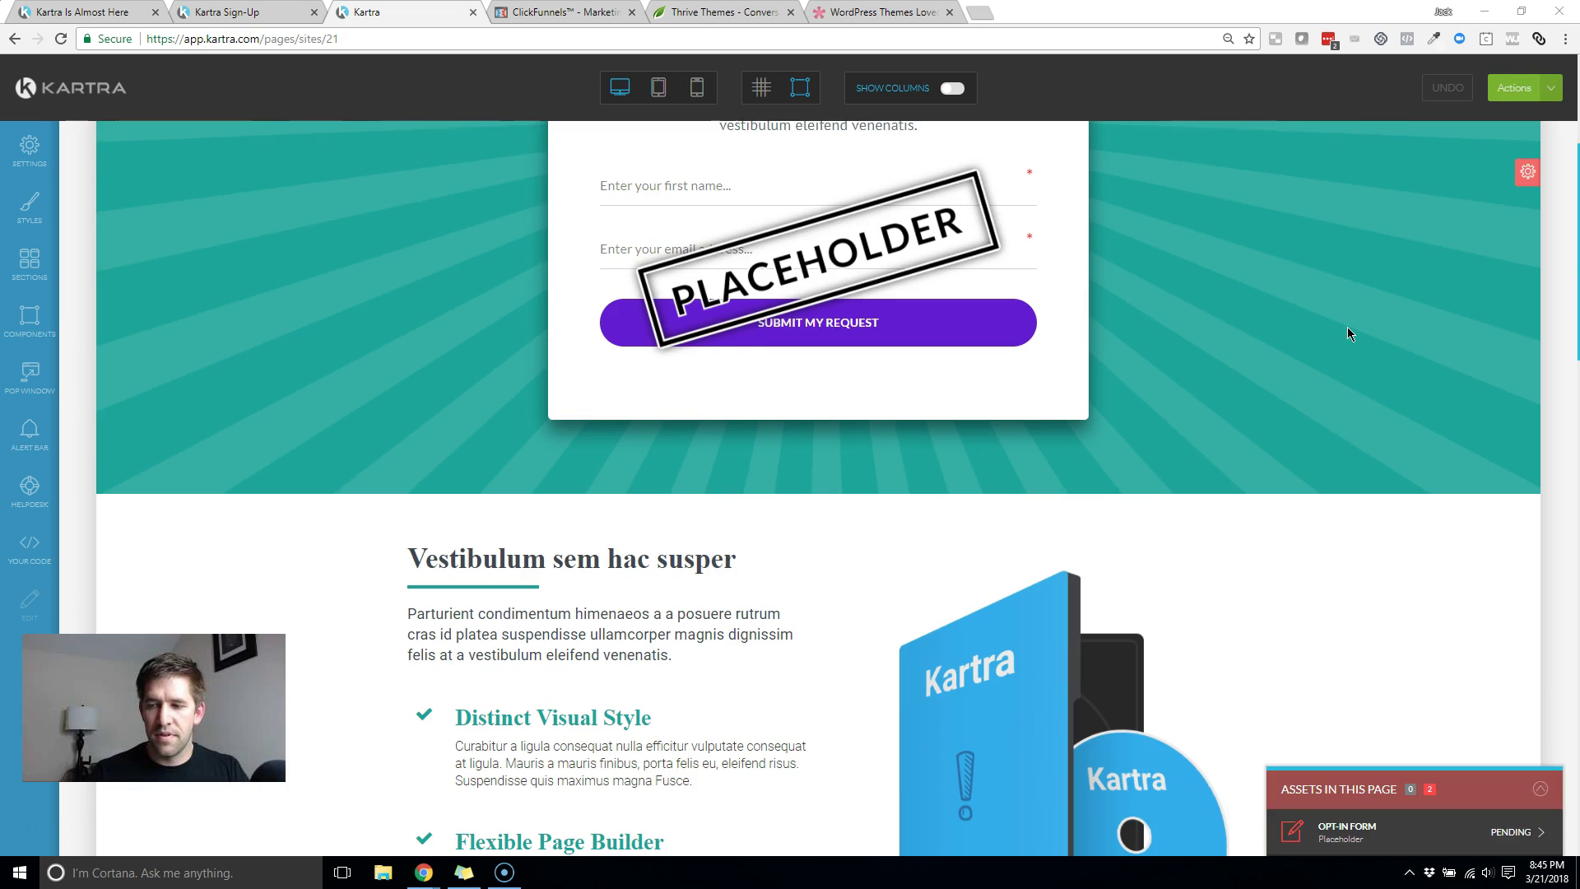
pyautogui.scroll(-13, 1349, 333)
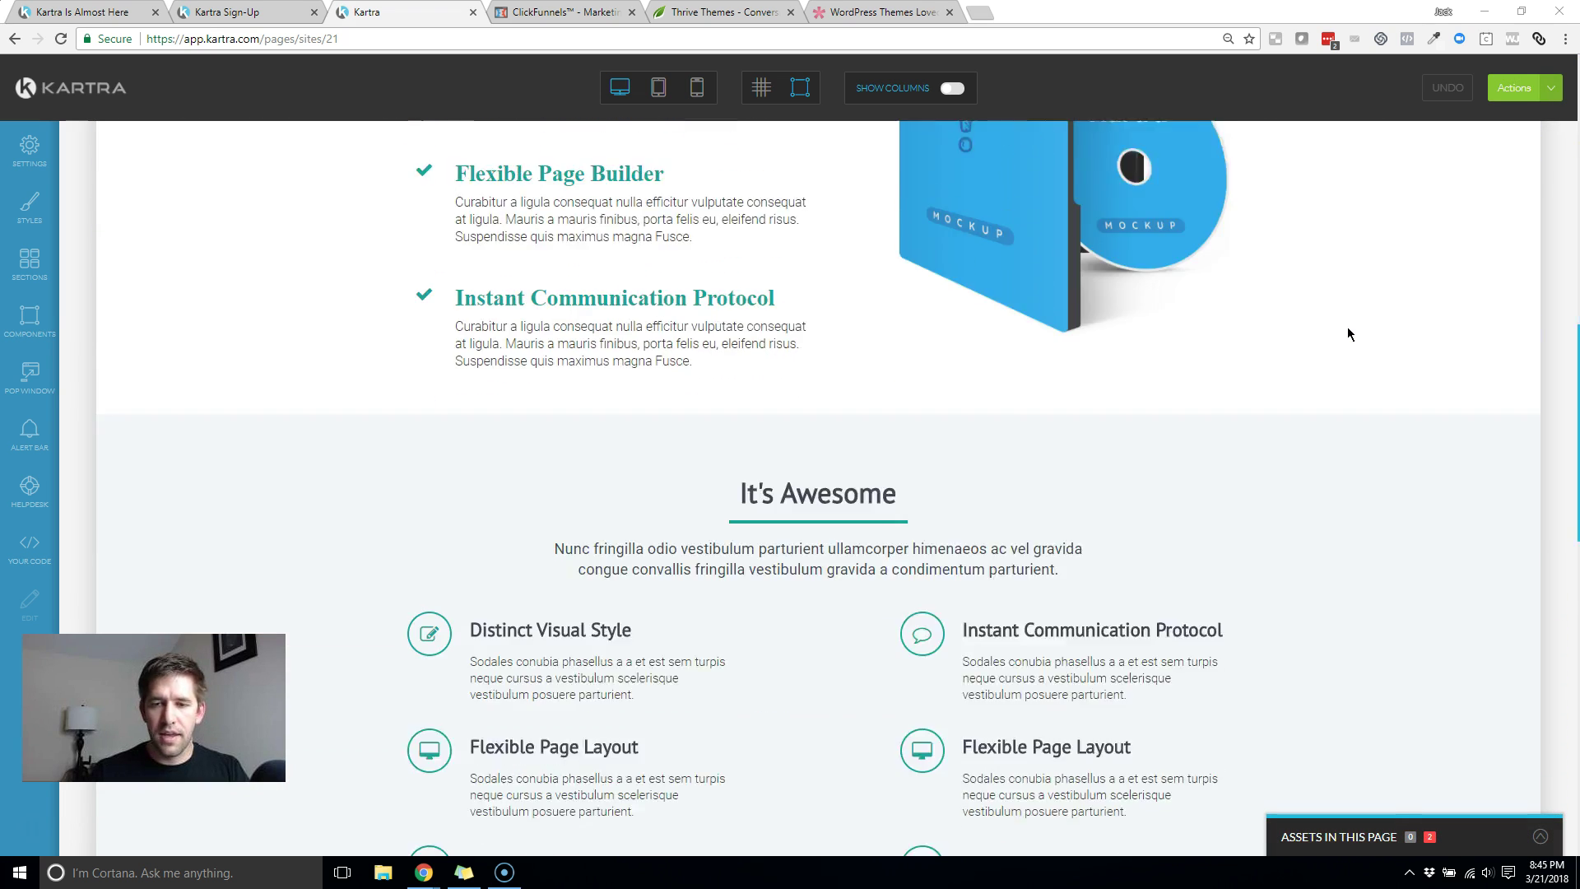
pyautogui.scroll(-10, 1348, 334)
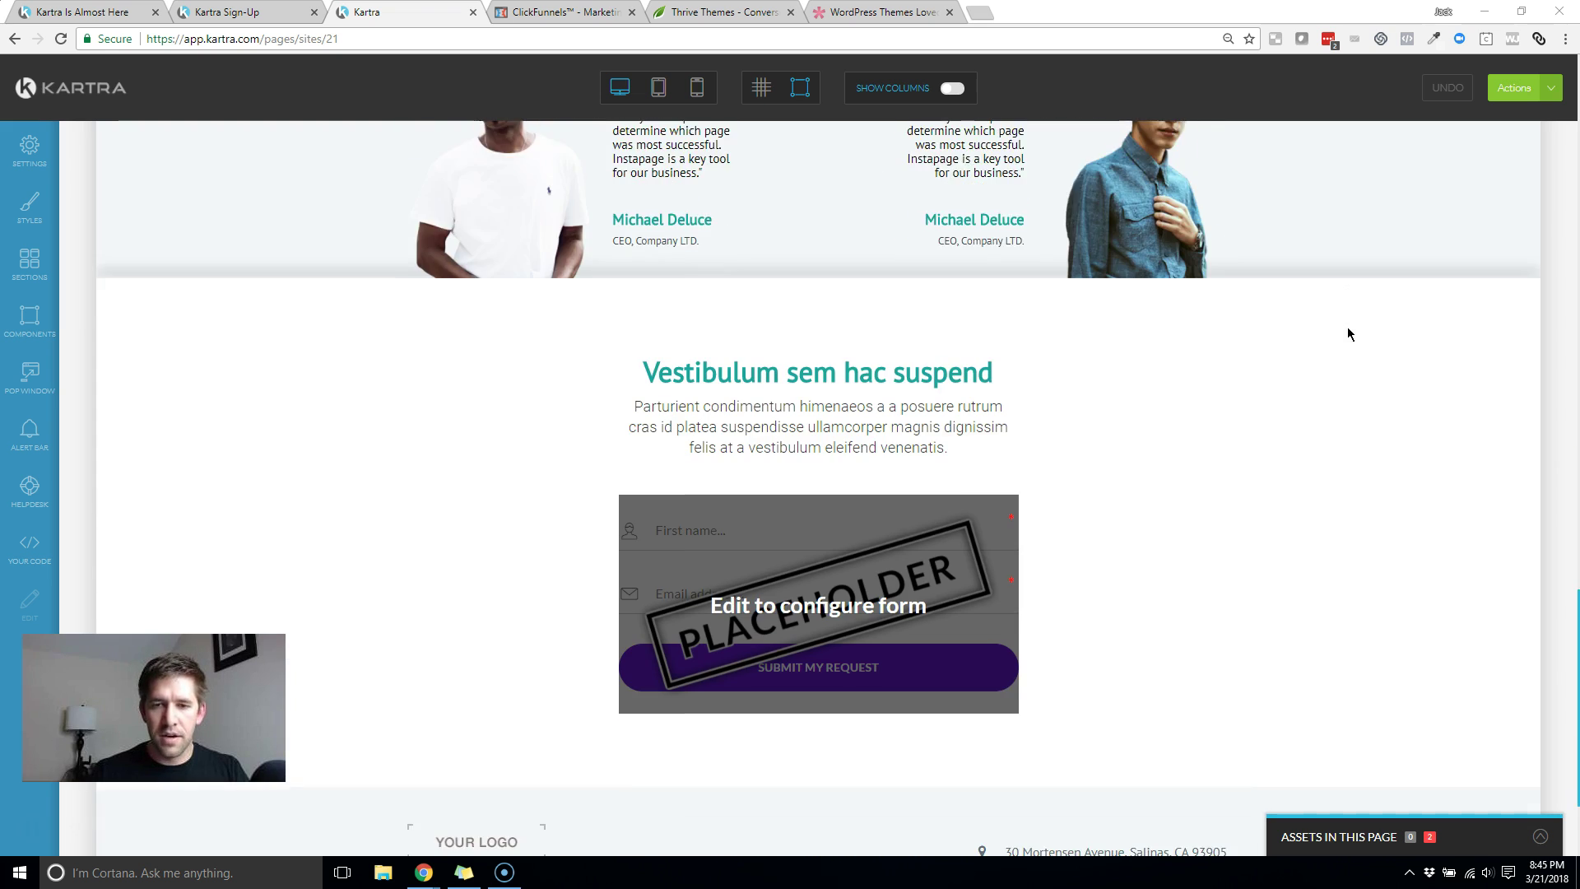
pyautogui.scroll(-1, 1348, 334)
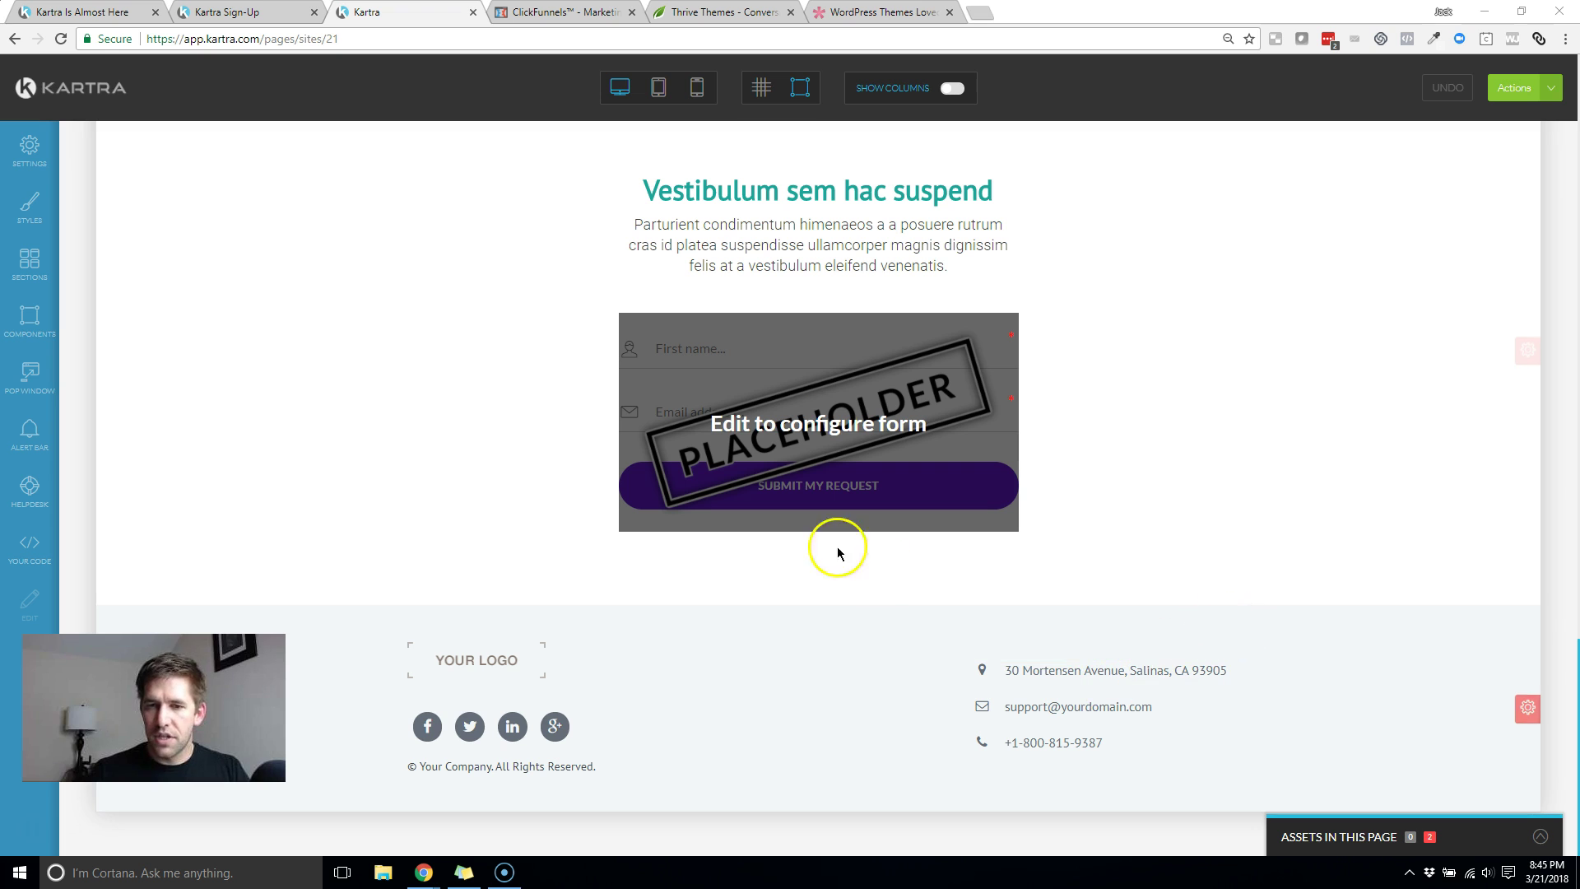
pyautogui.scroll(1, 724, 243)
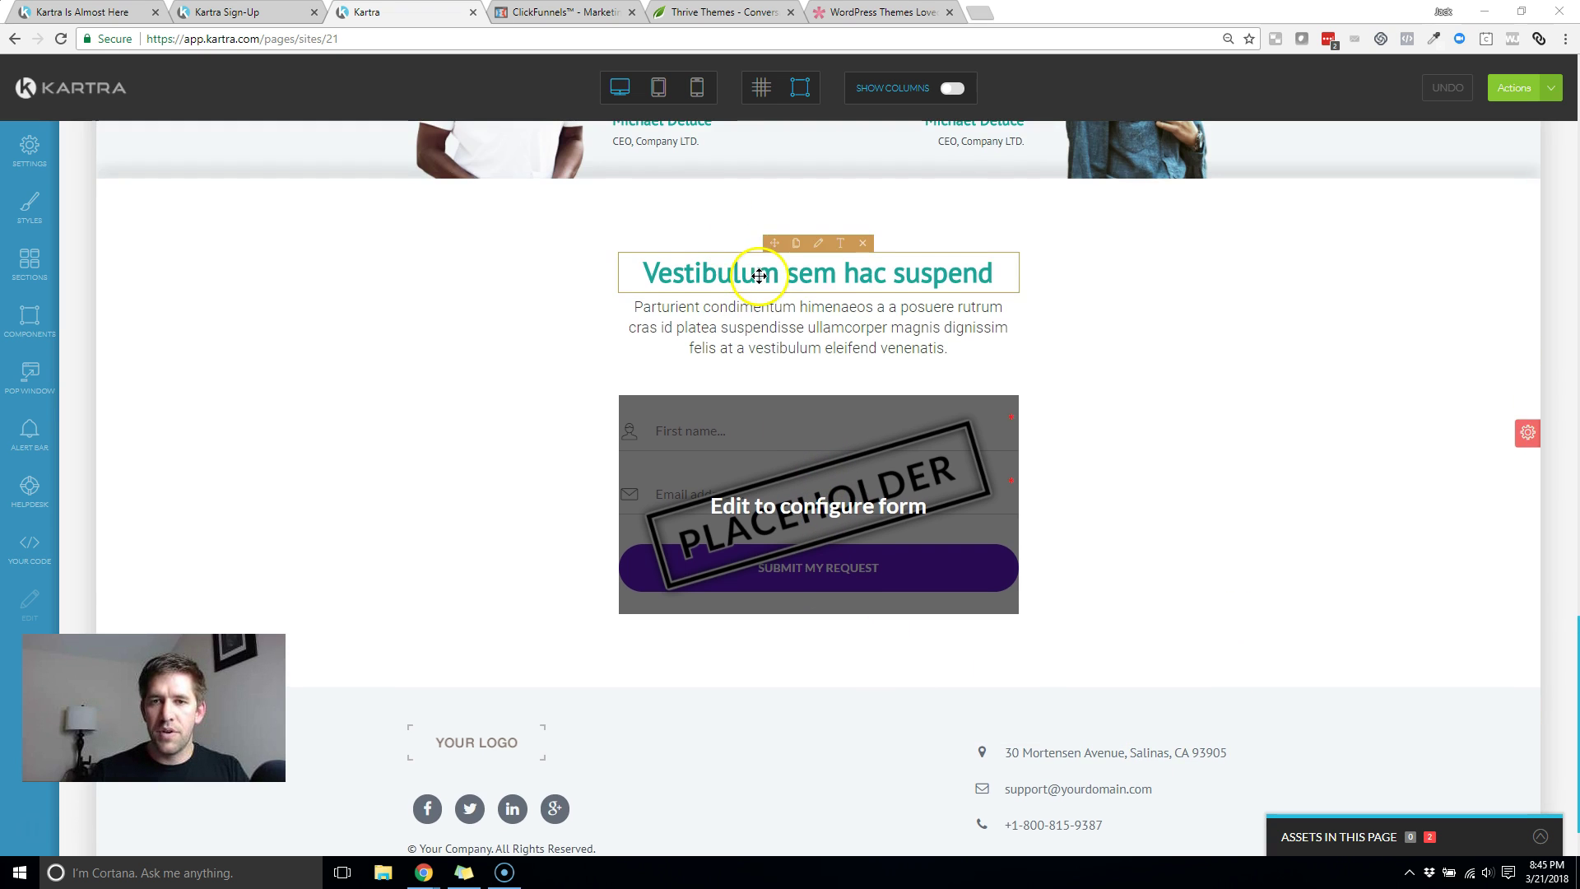
pyautogui.scroll(5, 740, 288)
pyautogui.scroll(5, 593, 339)
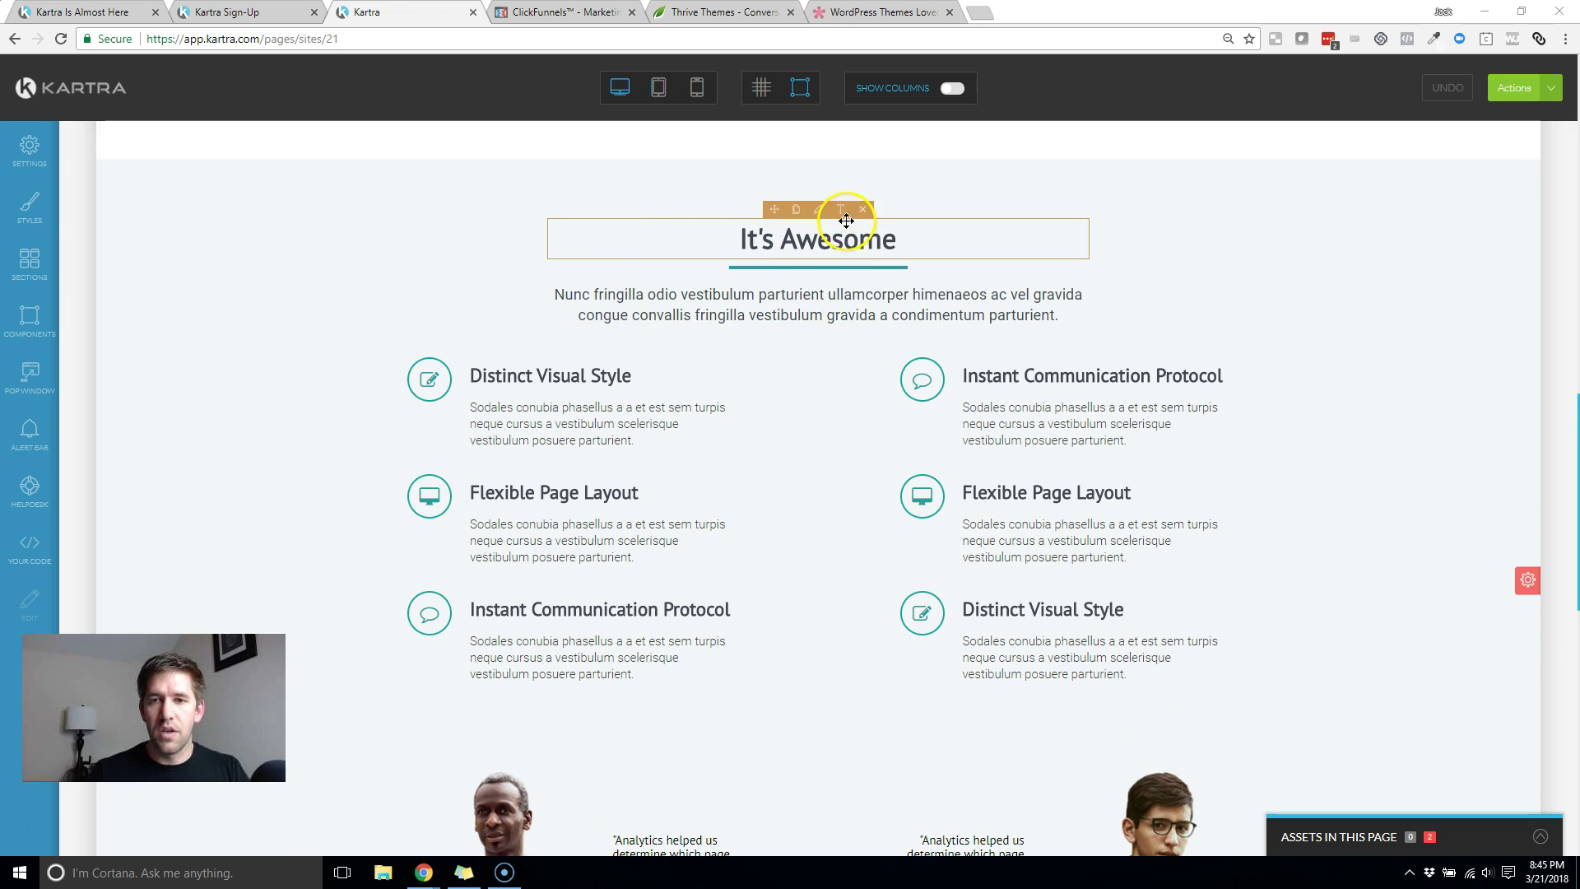
# Step: Extend the features heading so it reads "It's Awesome, Isn't It?"
pyautogui.click(905, 244)
pyautogui.write(', i')
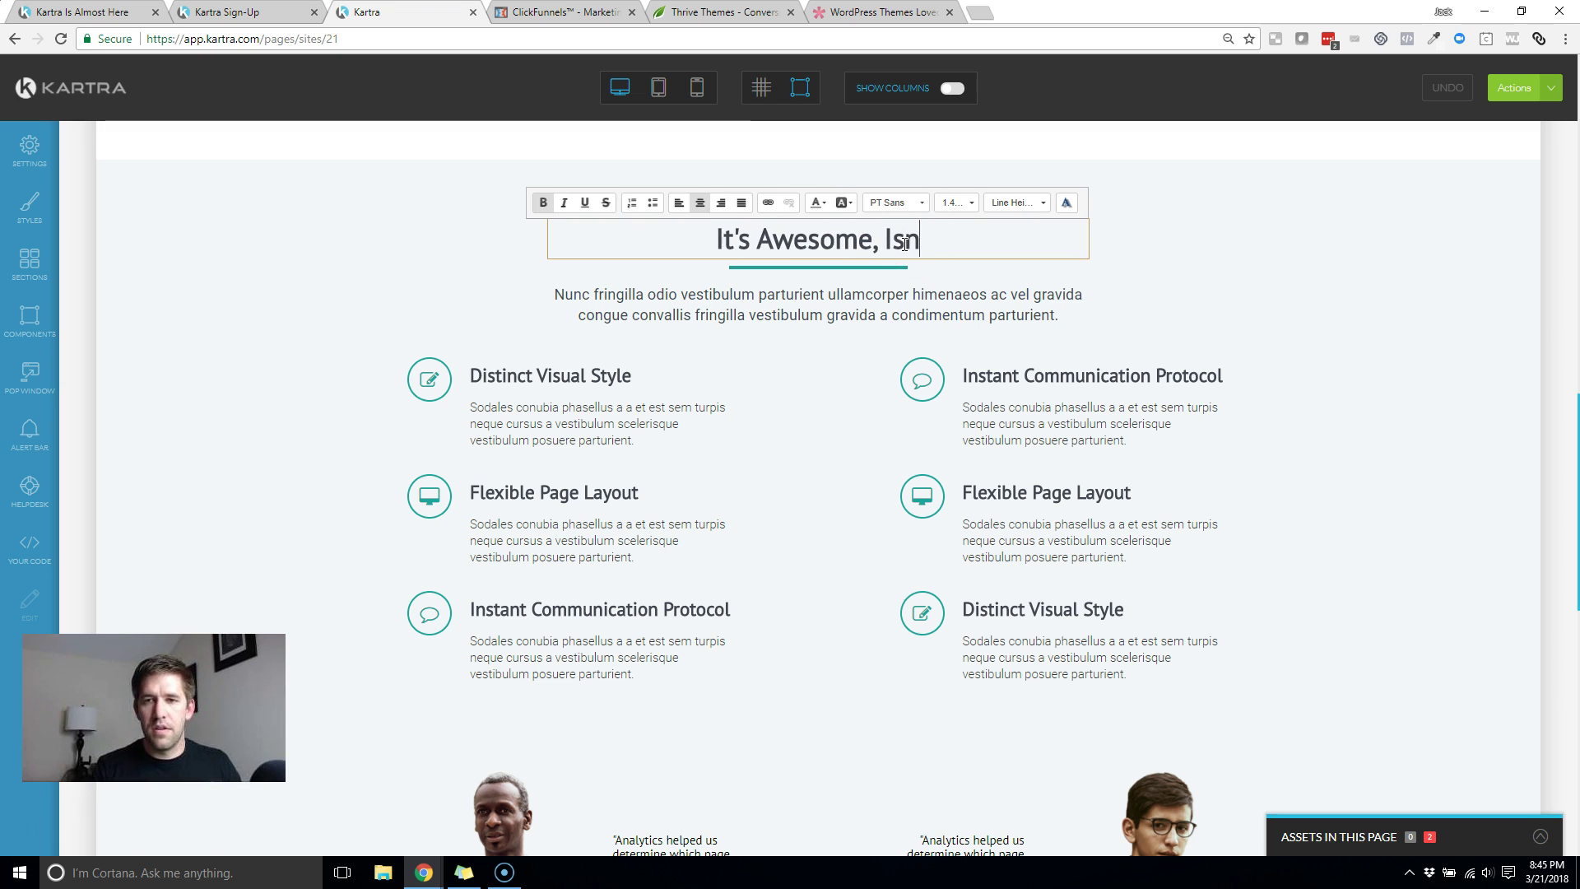
pyautogui.click(1217, 312)
pyautogui.scroll(10, 1216, 313)
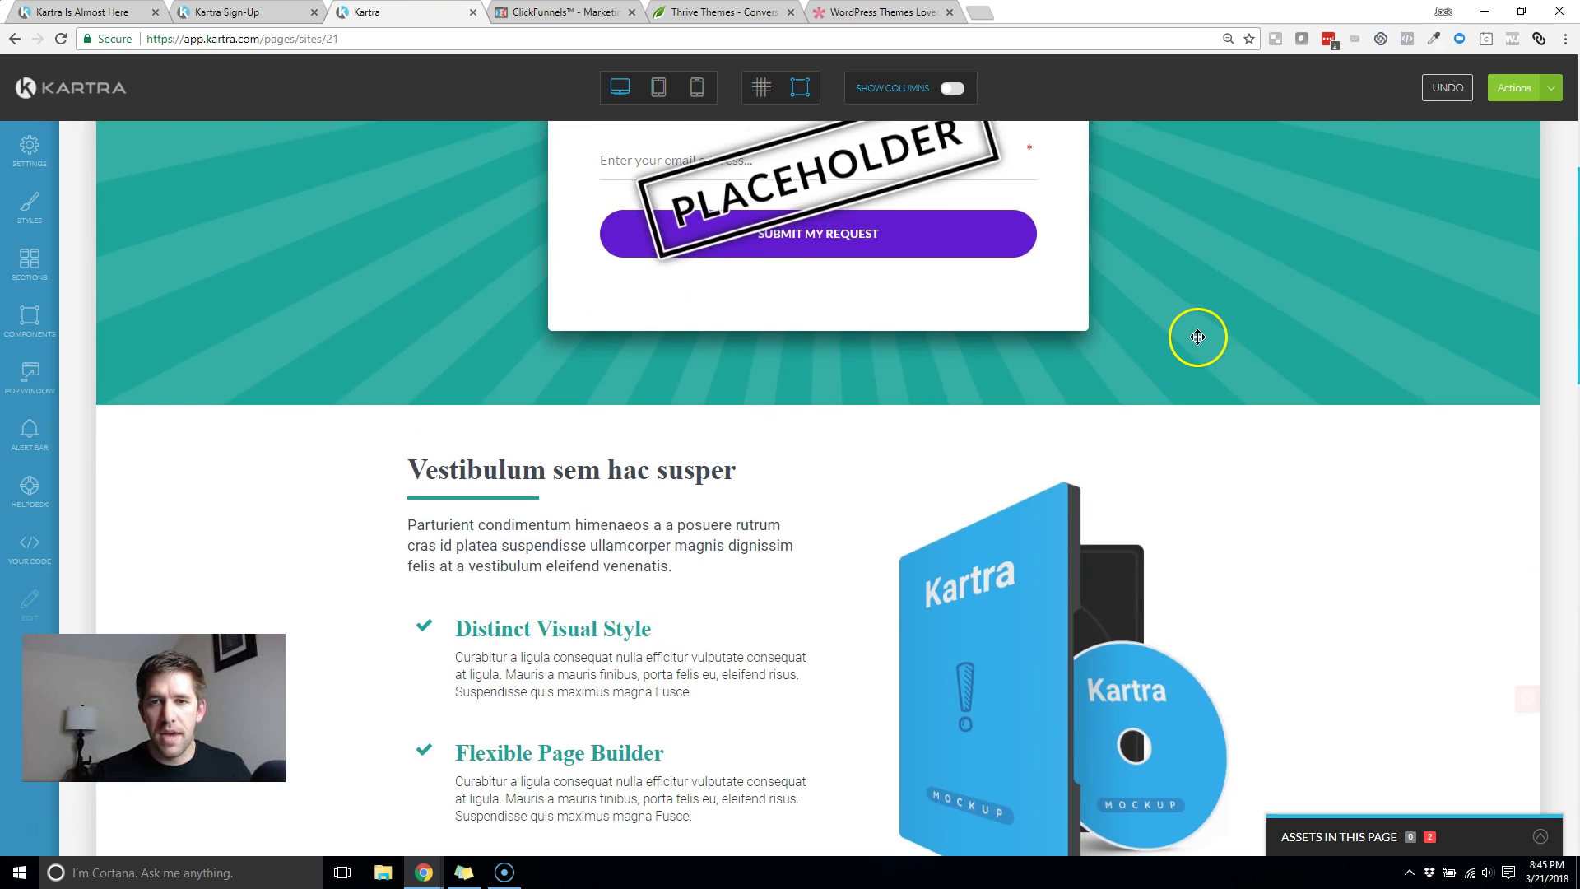
pyautogui.scroll(5, 1197, 337)
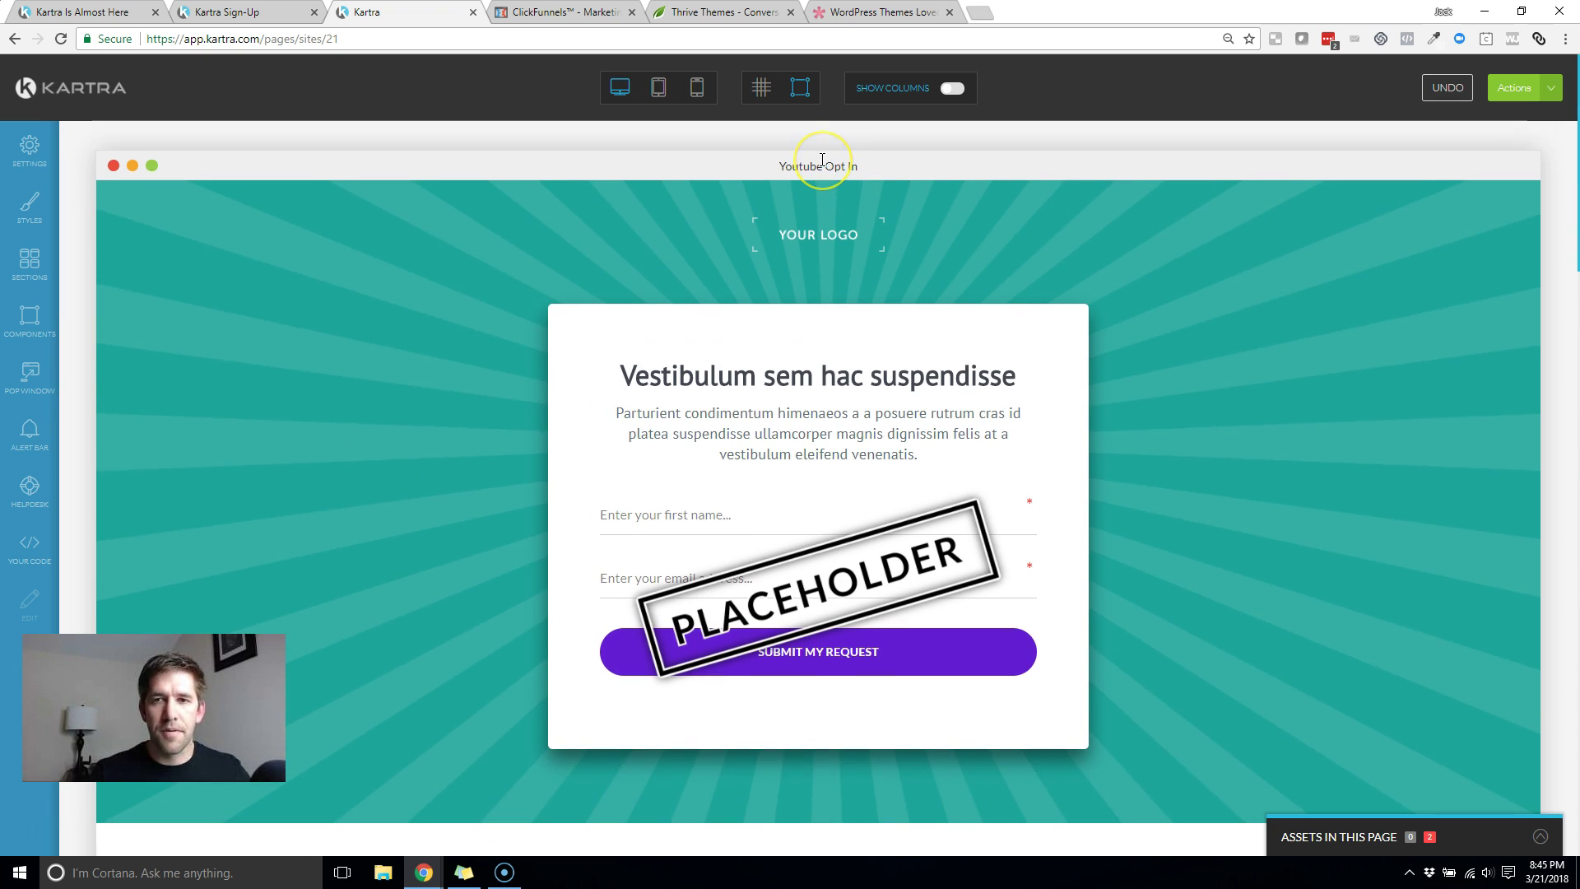
pyautogui.click(659, 90)
pyautogui.scroll(-15, 847, 335)
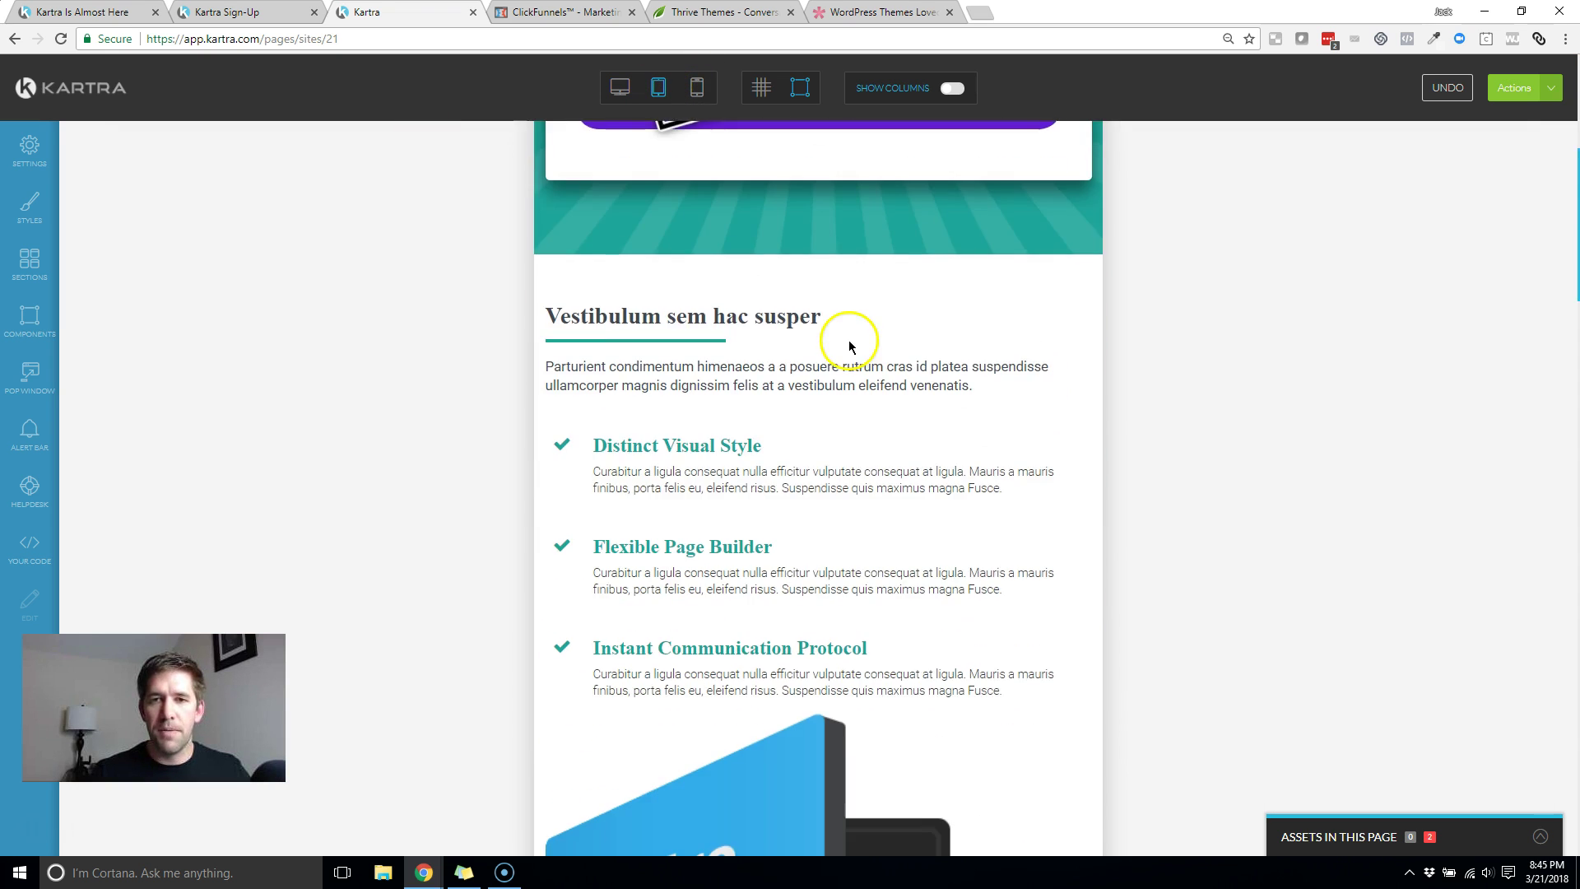
pyautogui.scroll(-20, 848, 340)
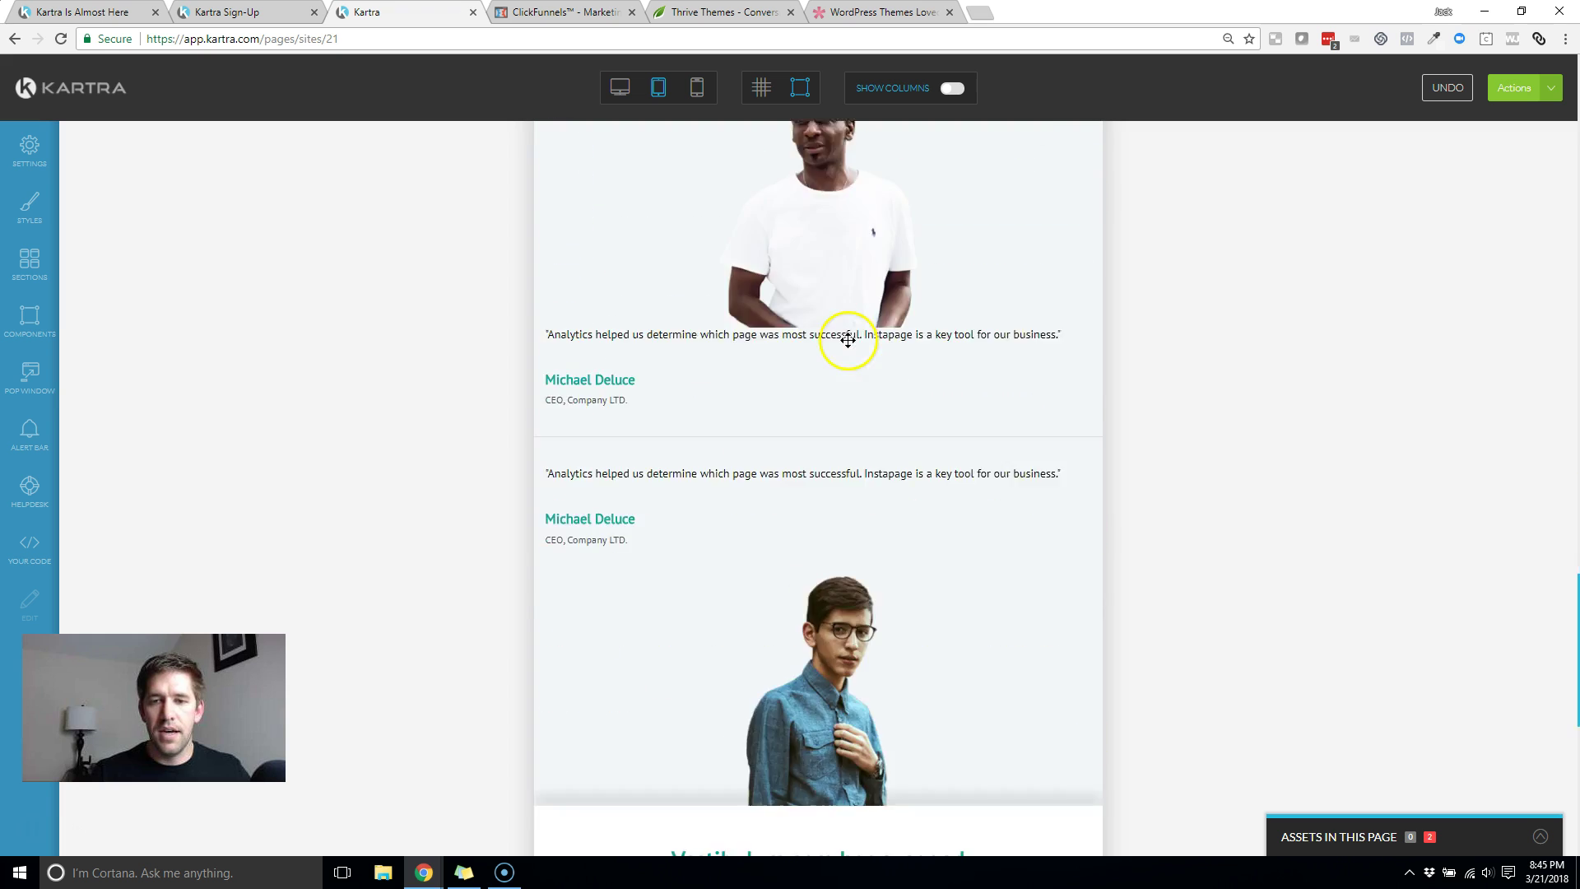
pyautogui.click(697, 87)
pyautogui.scroll(15, 864, 341)
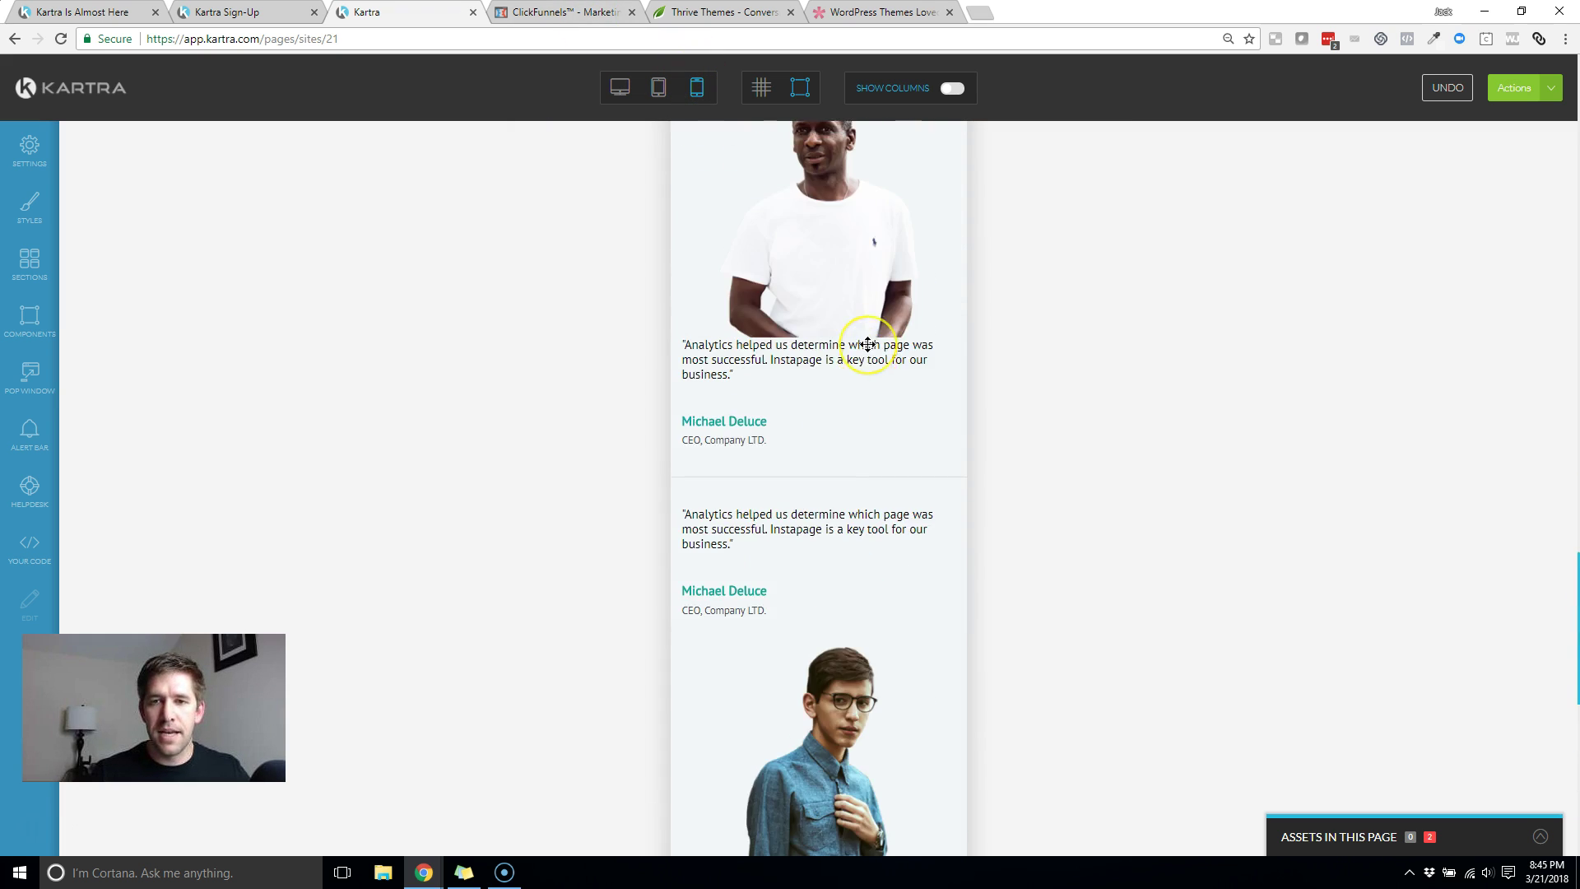
pyautogui.scroll(5, 868, 350)
pyautogui.scroll(-4, 815, 300)
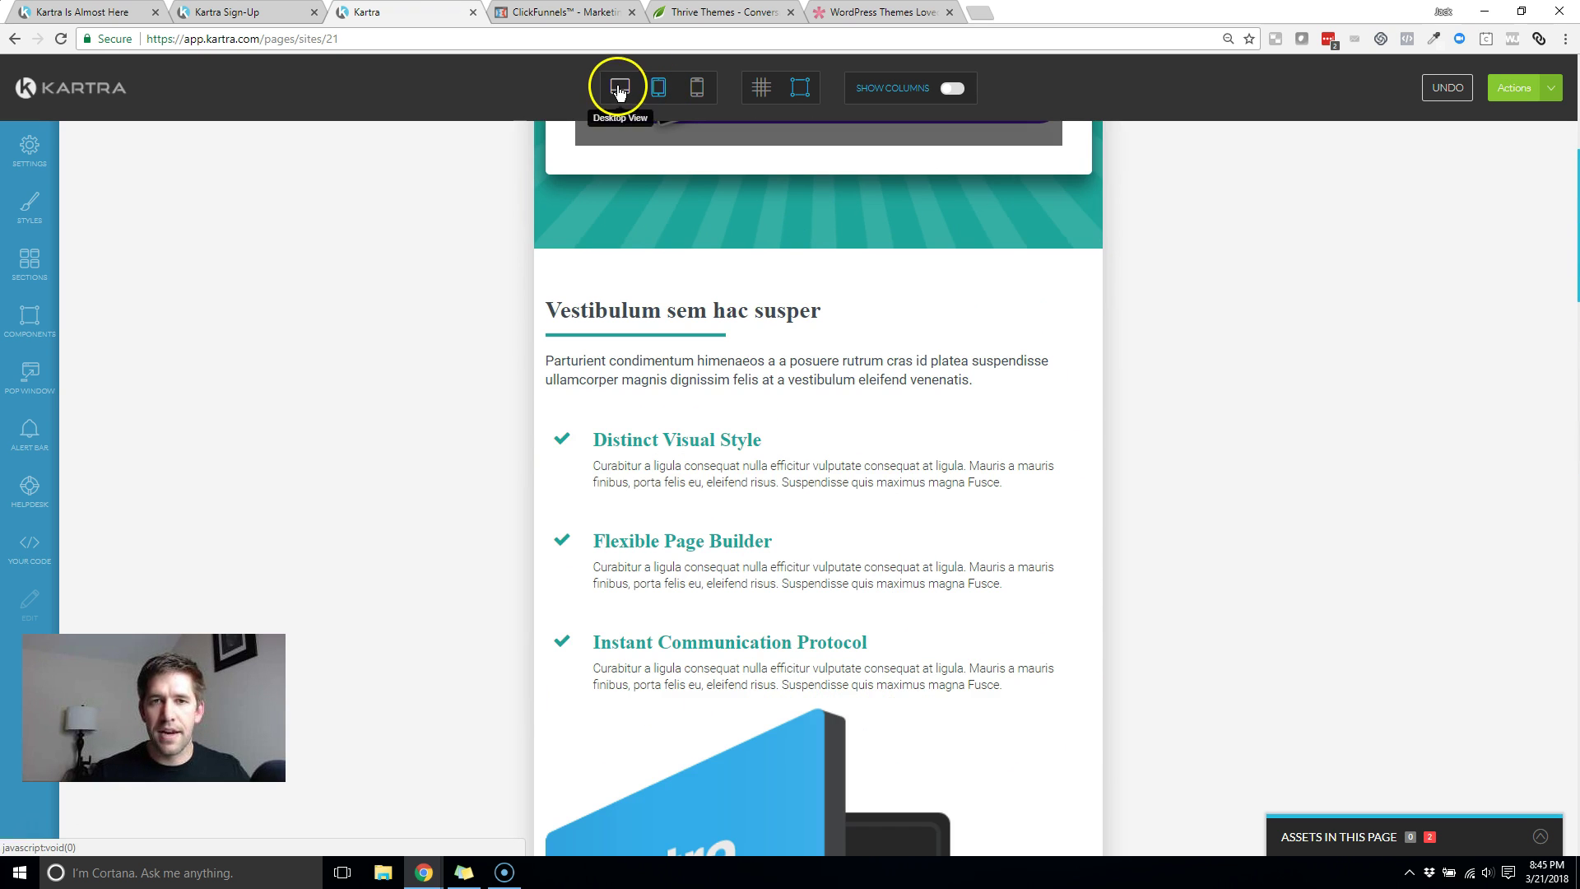
pyautogui.click(620, 87)
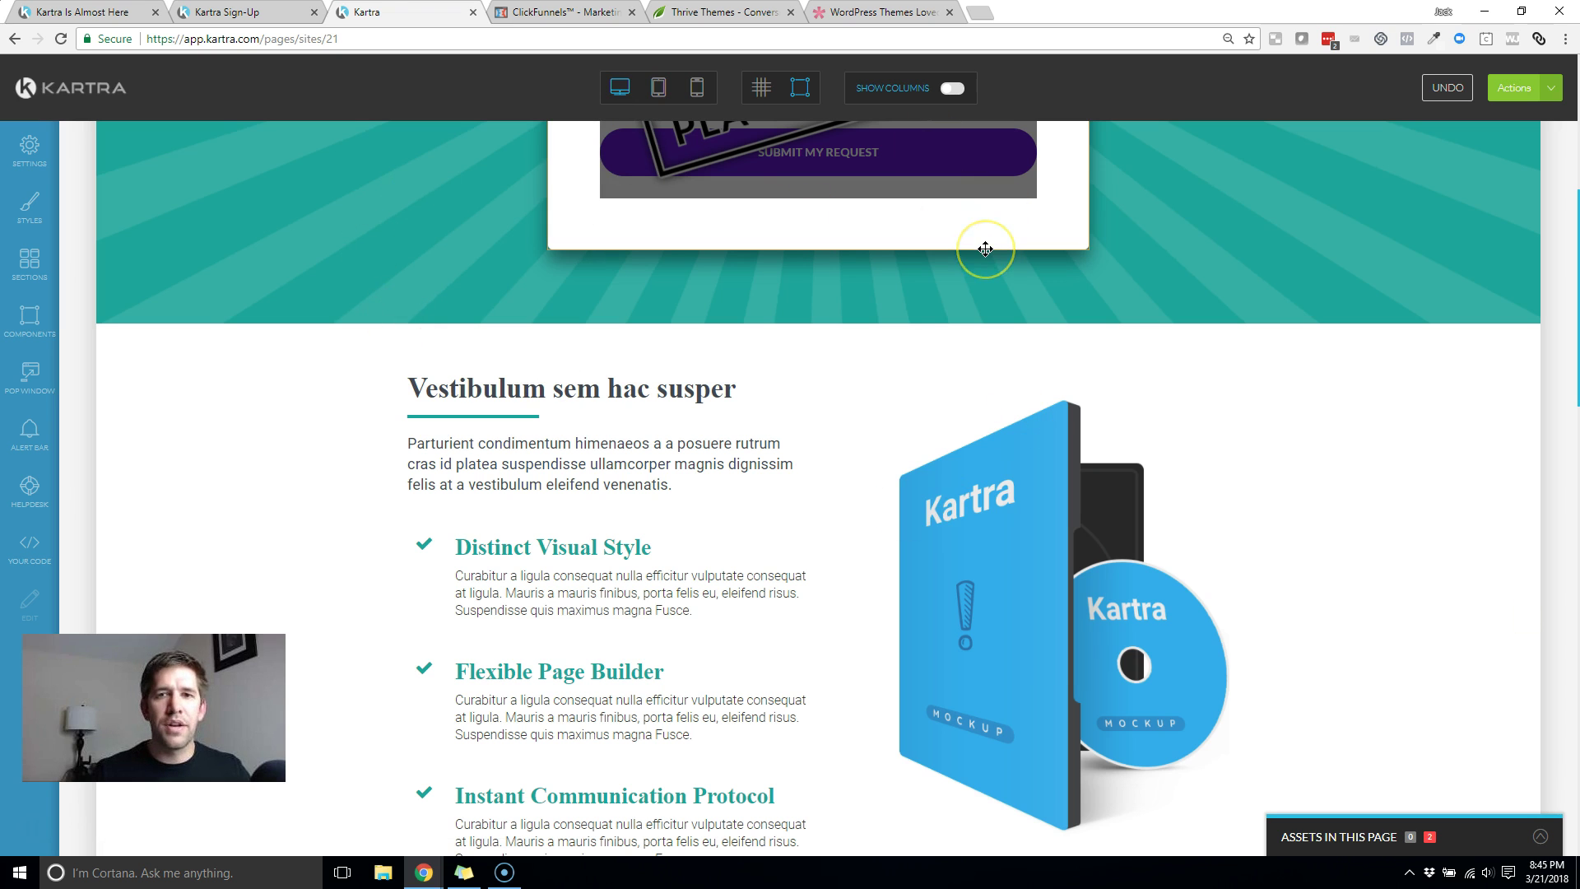
pyautogui.scroll(5, 892, 385)
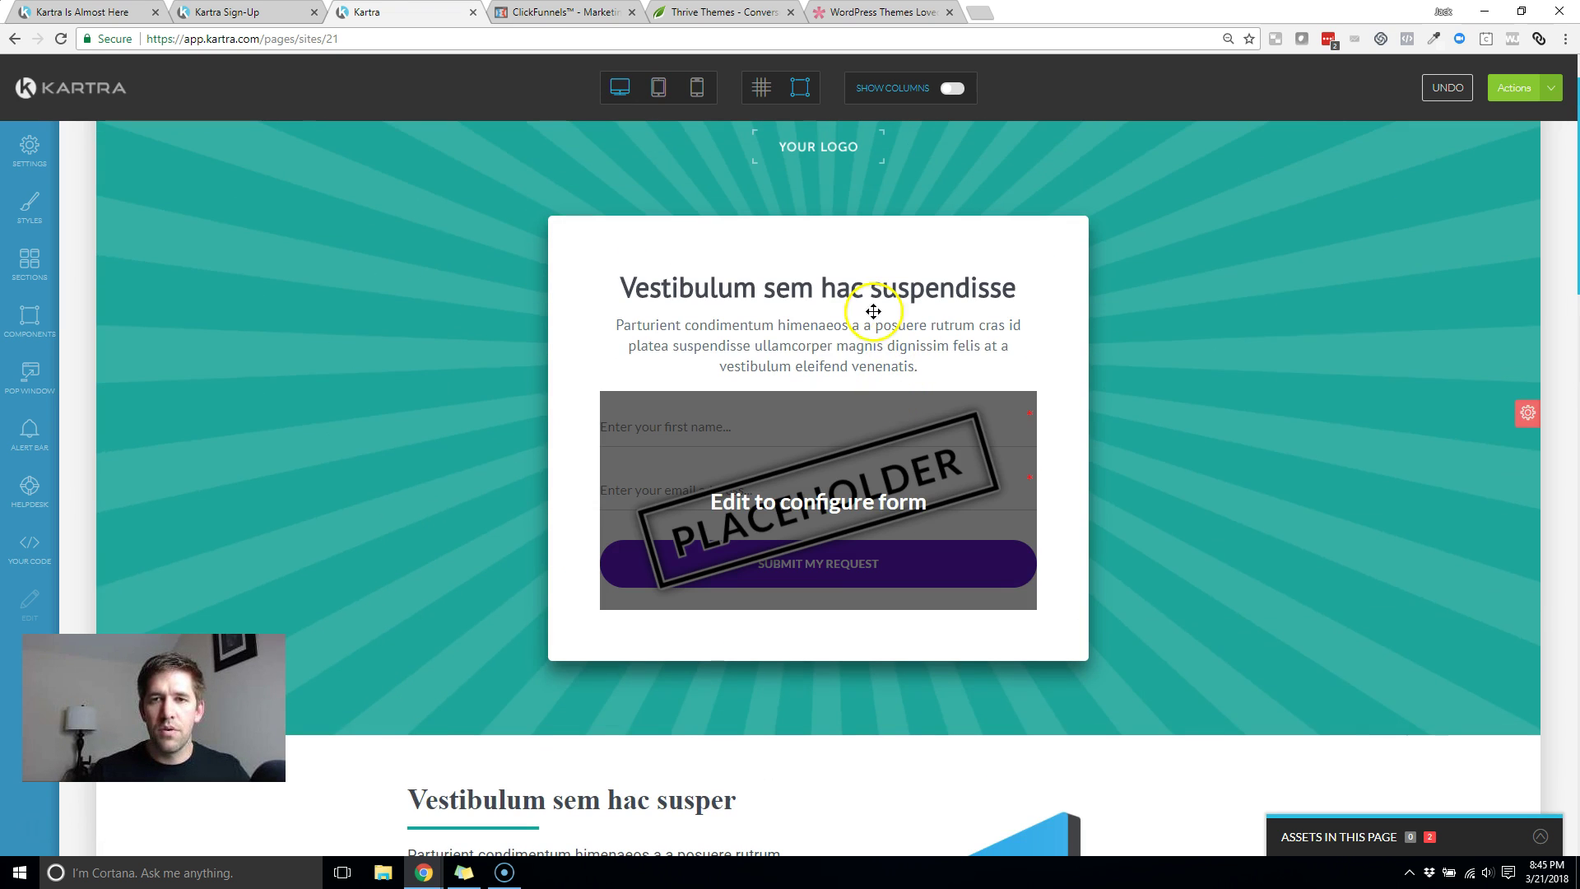
# Step: Look at the heading's spacing settings in component mode, then switch to column mode
pyautogui.click(795, 92)
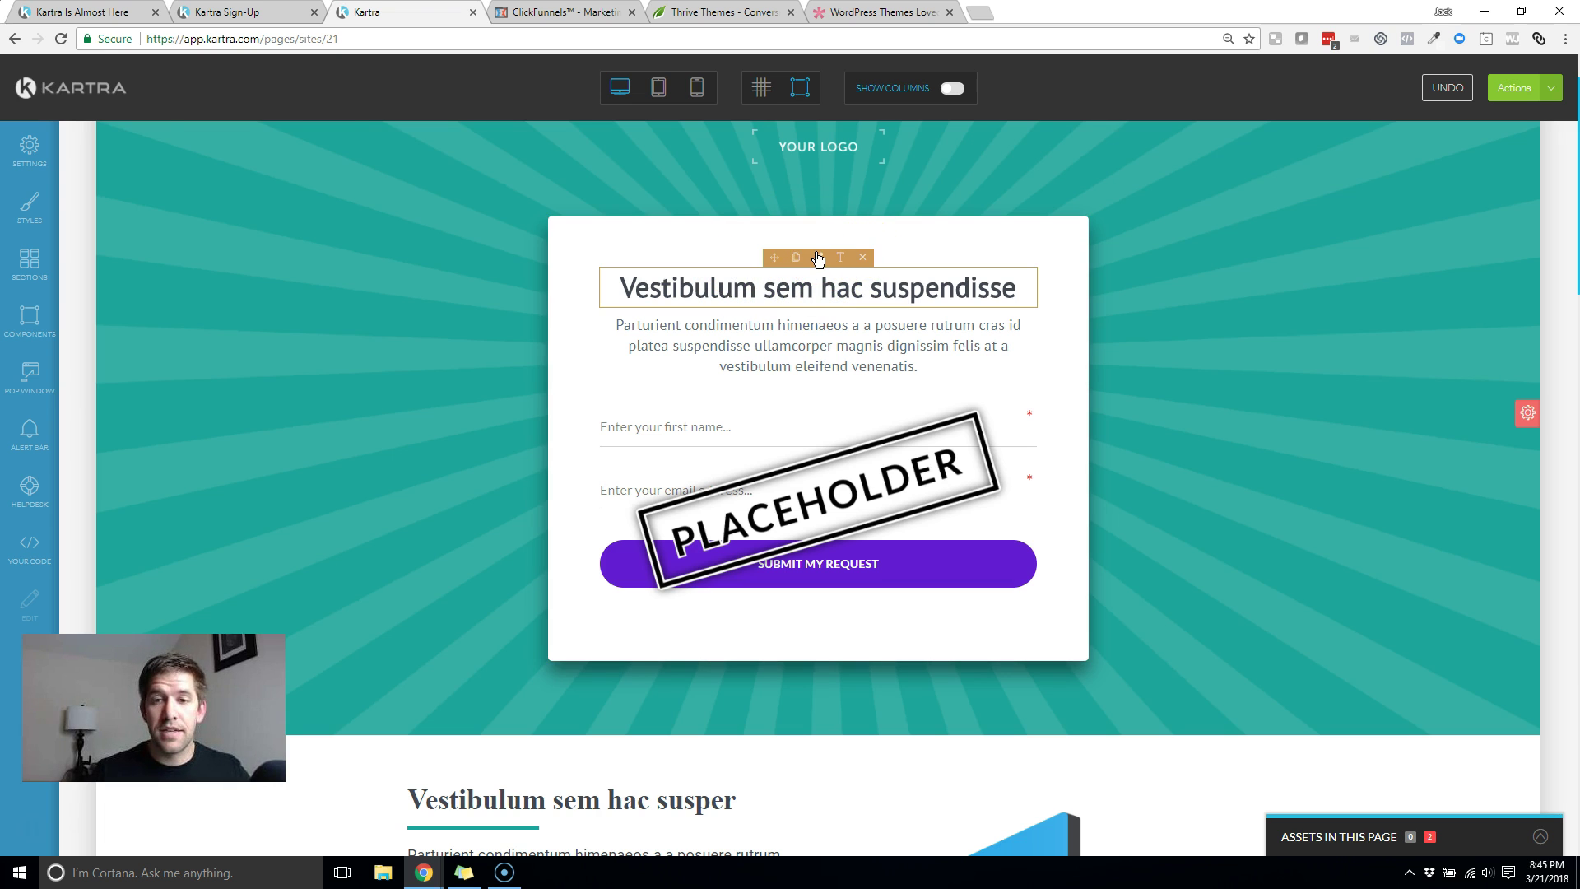
pyautogui.click(818, 259)
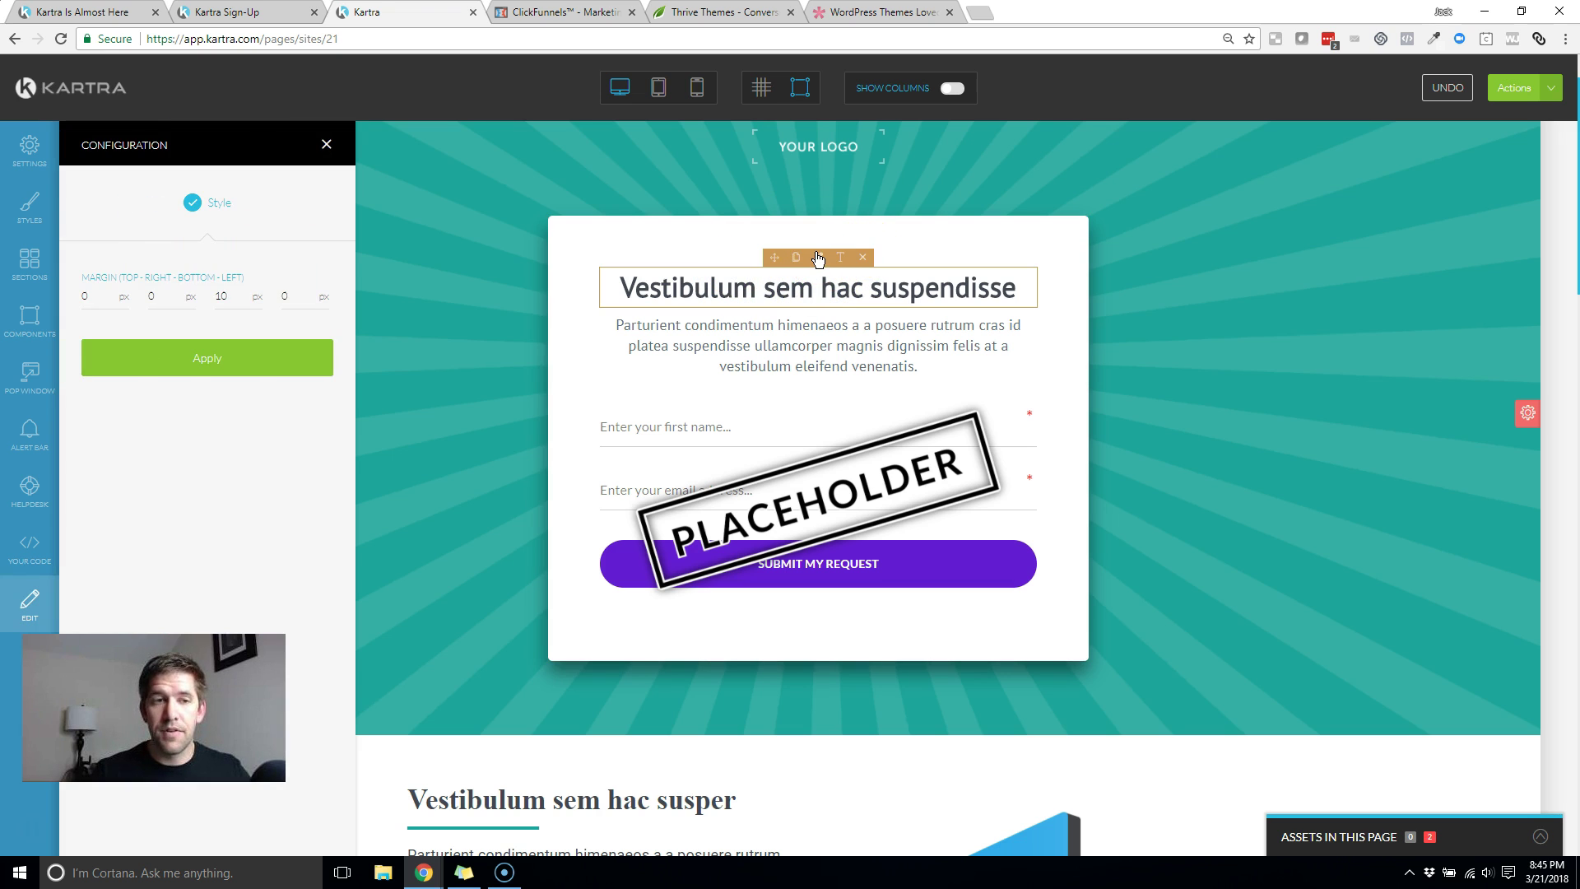
pyautogui.click(327, 146)
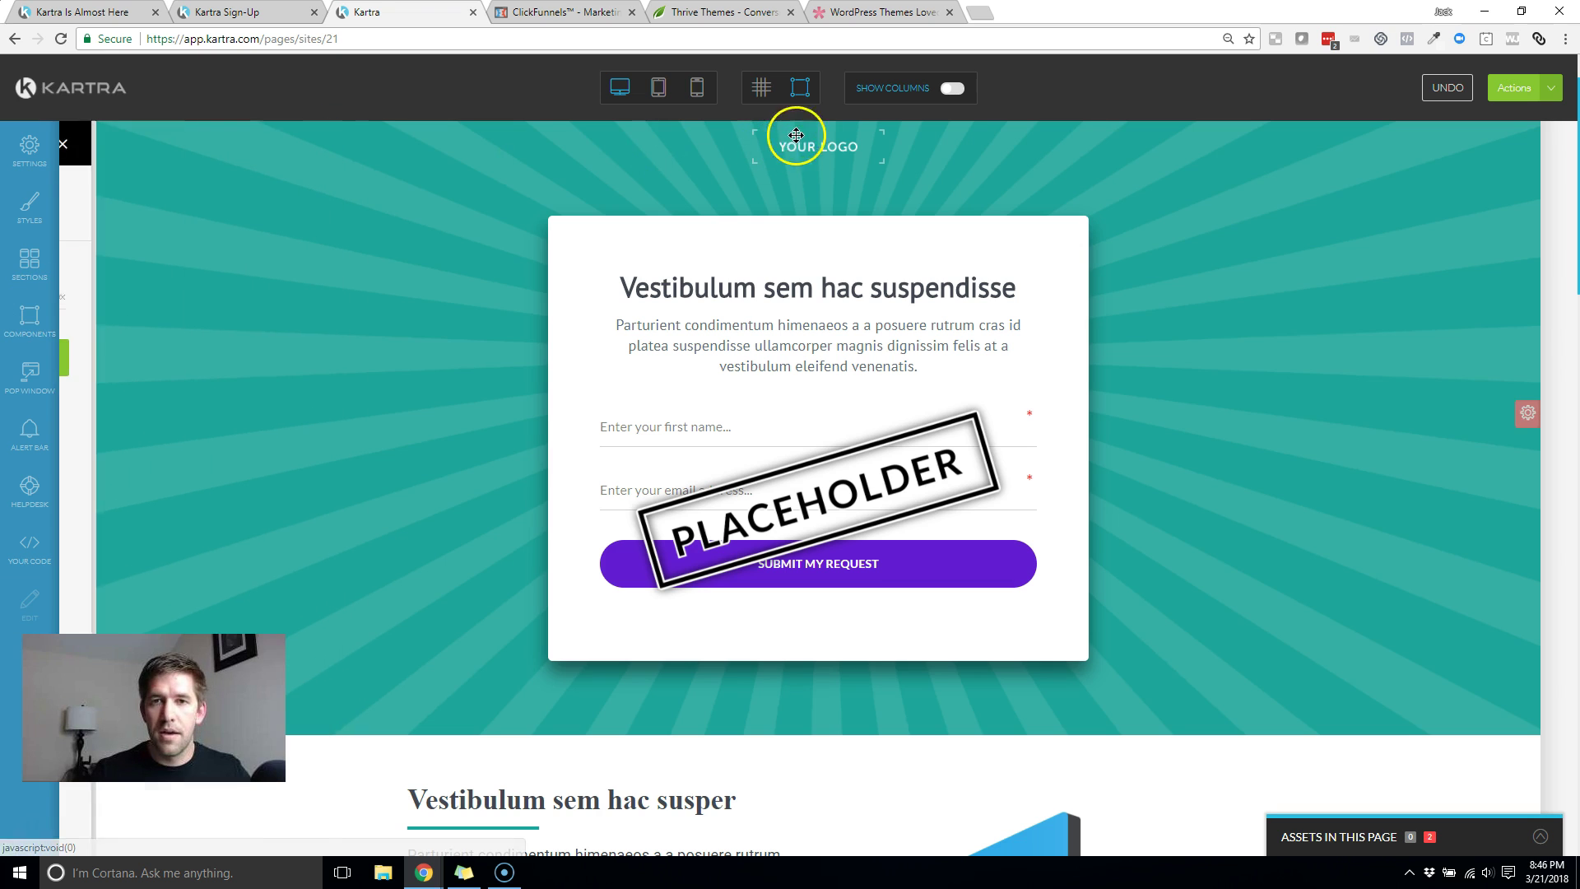
pyautogui.click(763, 106)
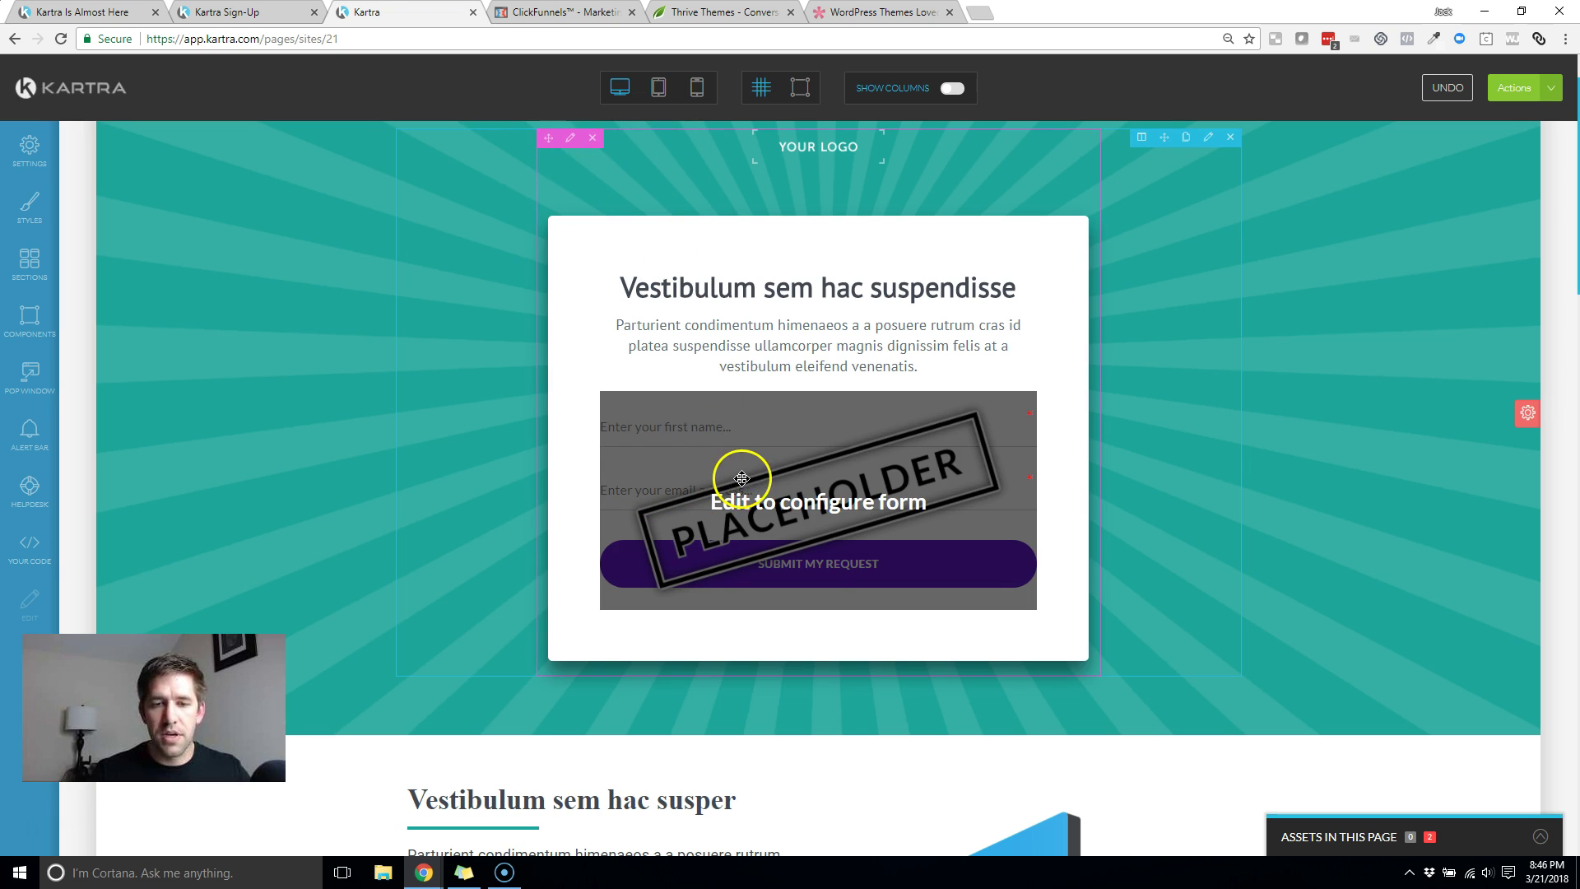
# Step: Scroll down to the 'Vestibulum sem hac susper' section with three features and the product mockup
pyautogui.scroll(-5, 740, 477)
pyautogui.moveTo(645, 409)
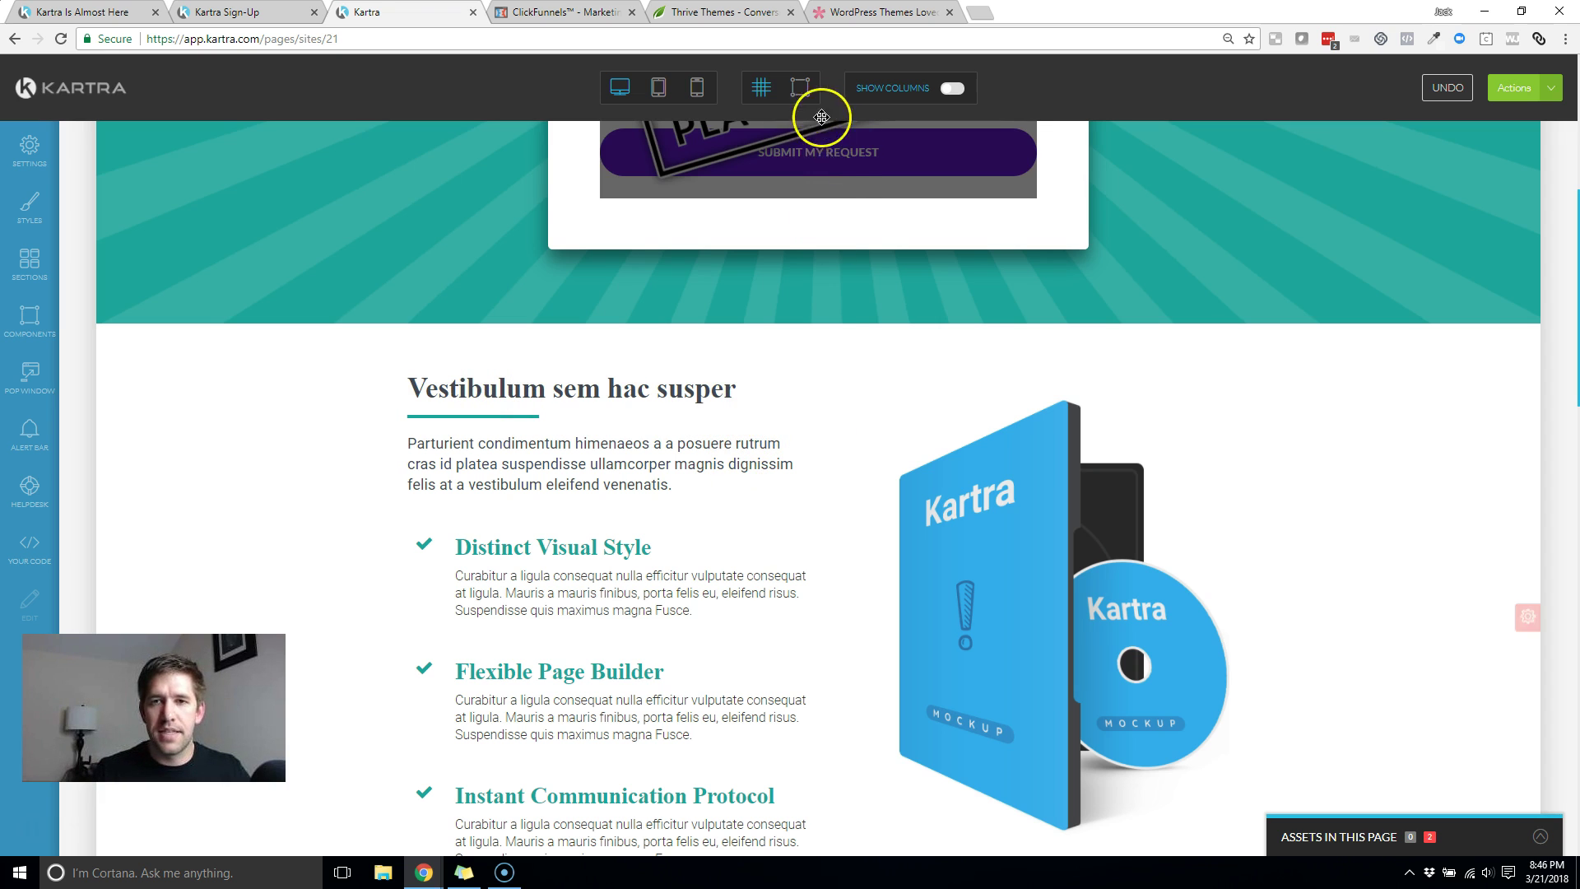
pyautogui.scroll(-2, 780, 403)
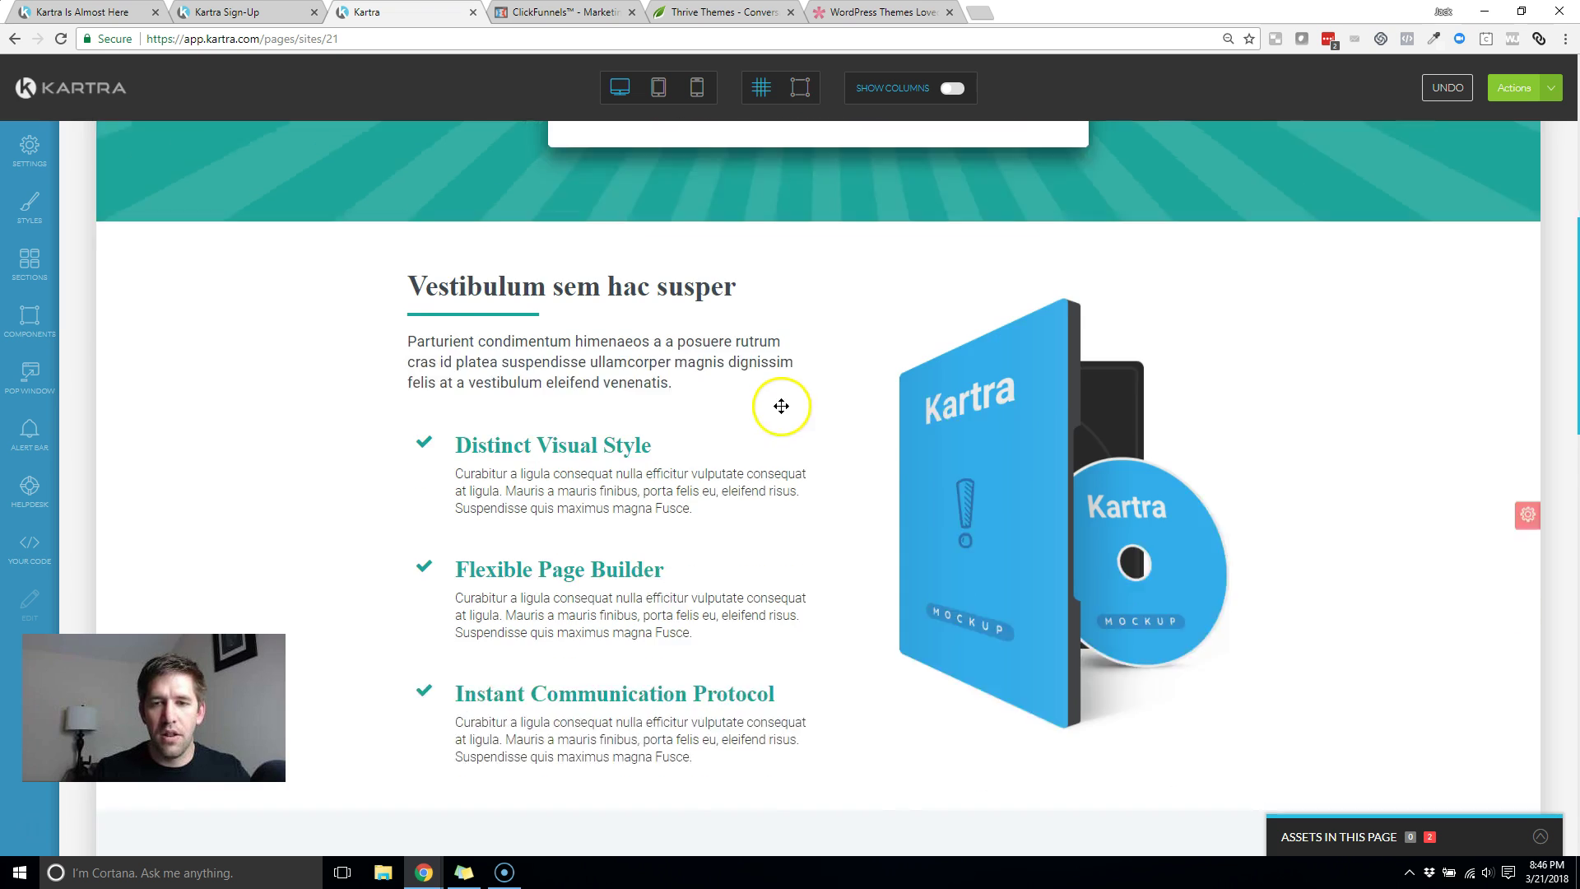
pyautogui.scroll(1, 617, 271)
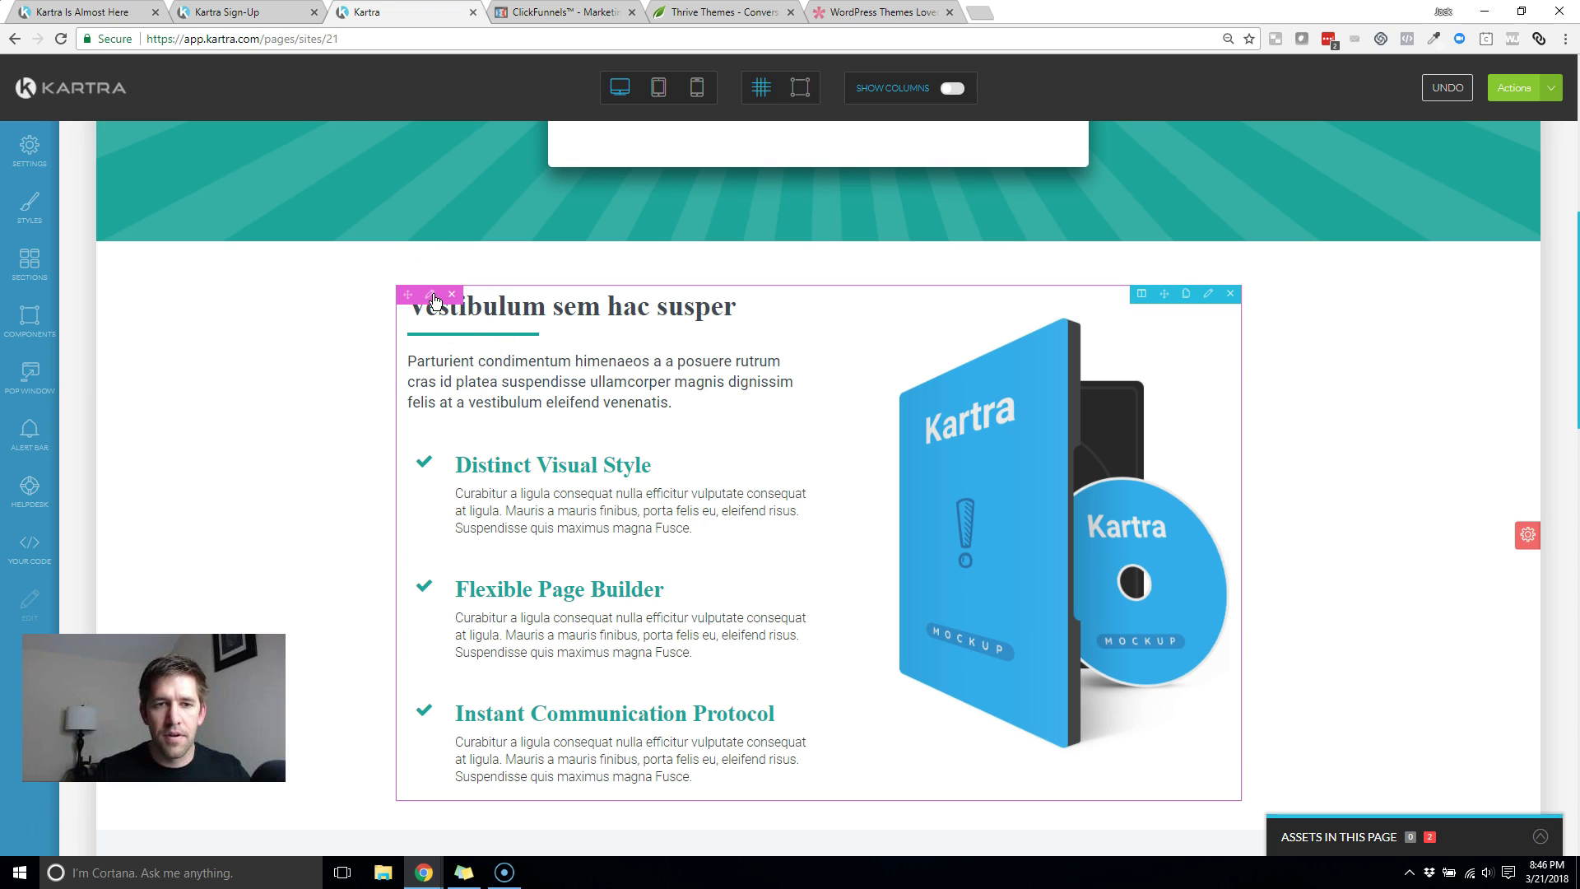
# Step: Open the feature section's image background settings and search the image library for 'mountains'
pyautogui.click(431, 295)
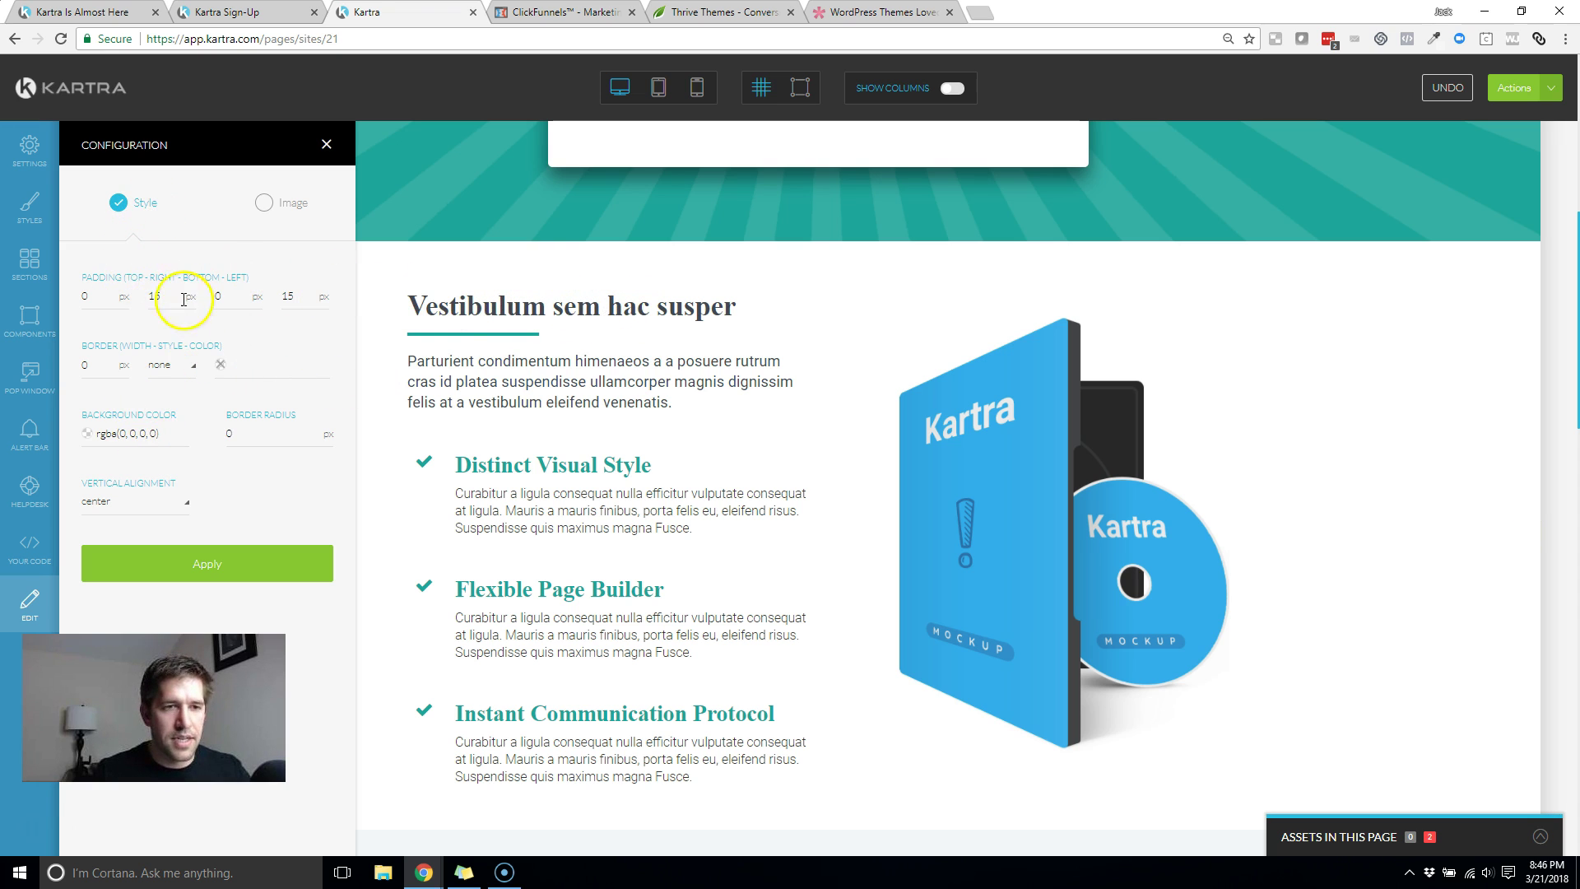
pyautogui.click(201, 563)
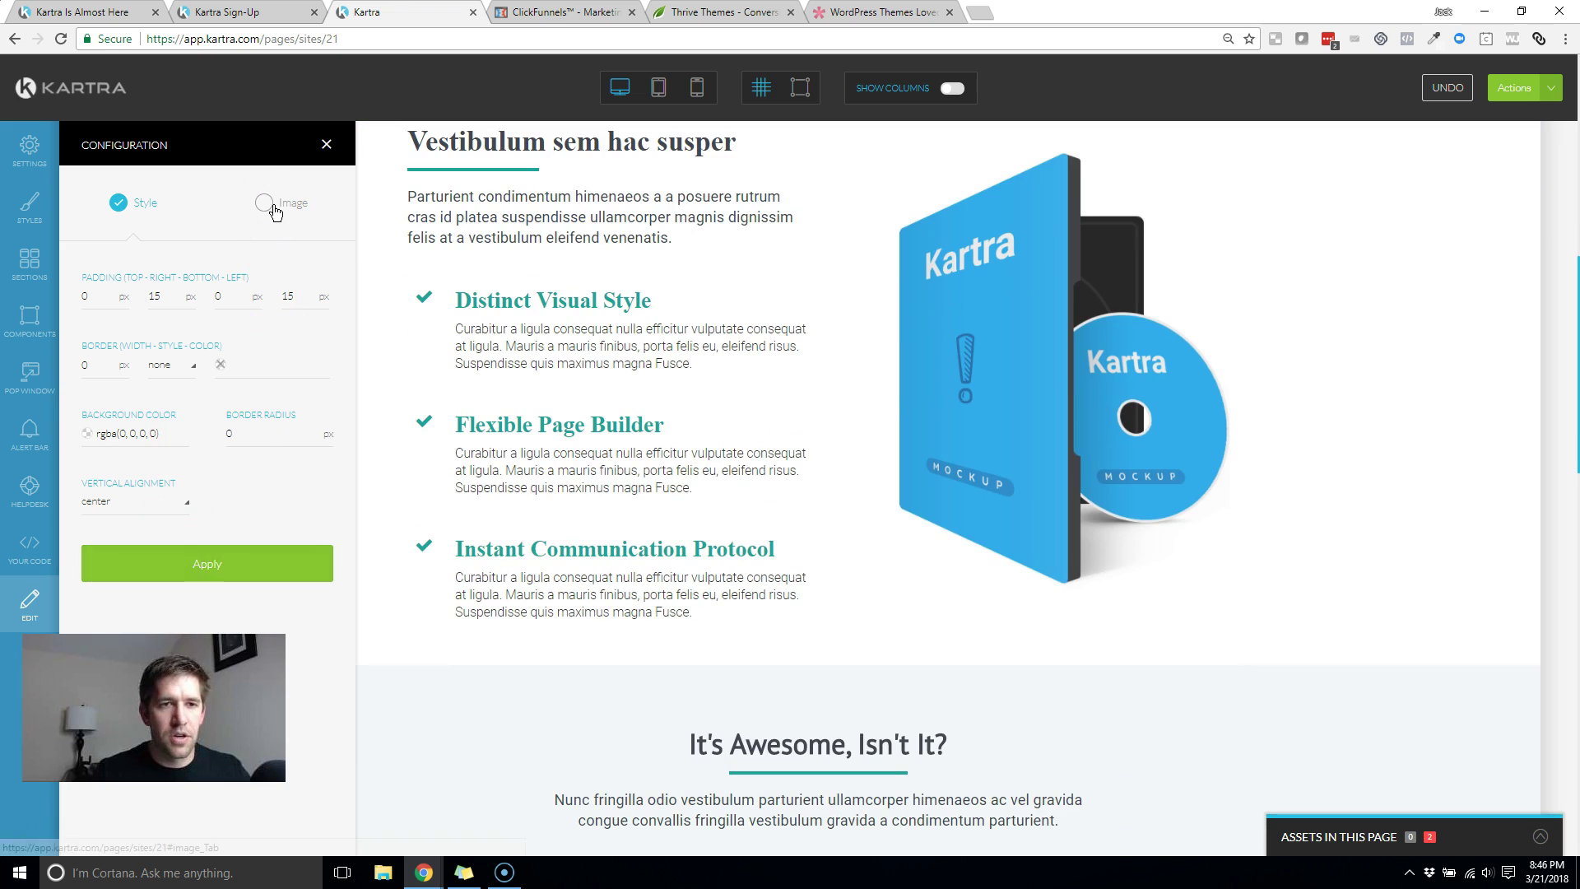
pyautogui.click(264, 203)
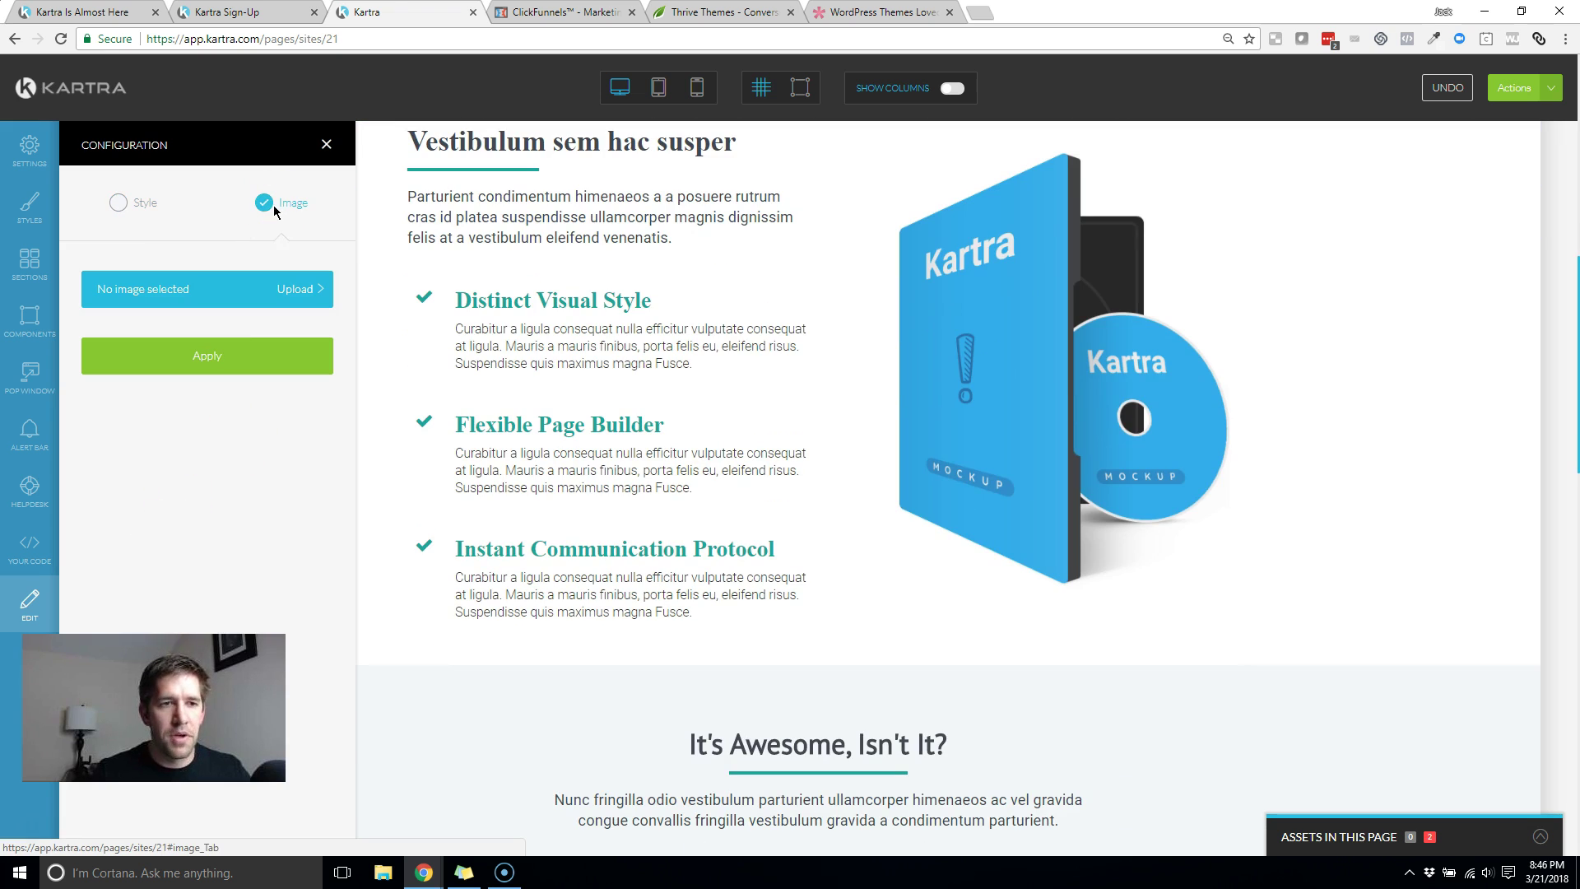
pyautogui.click(280, 301)
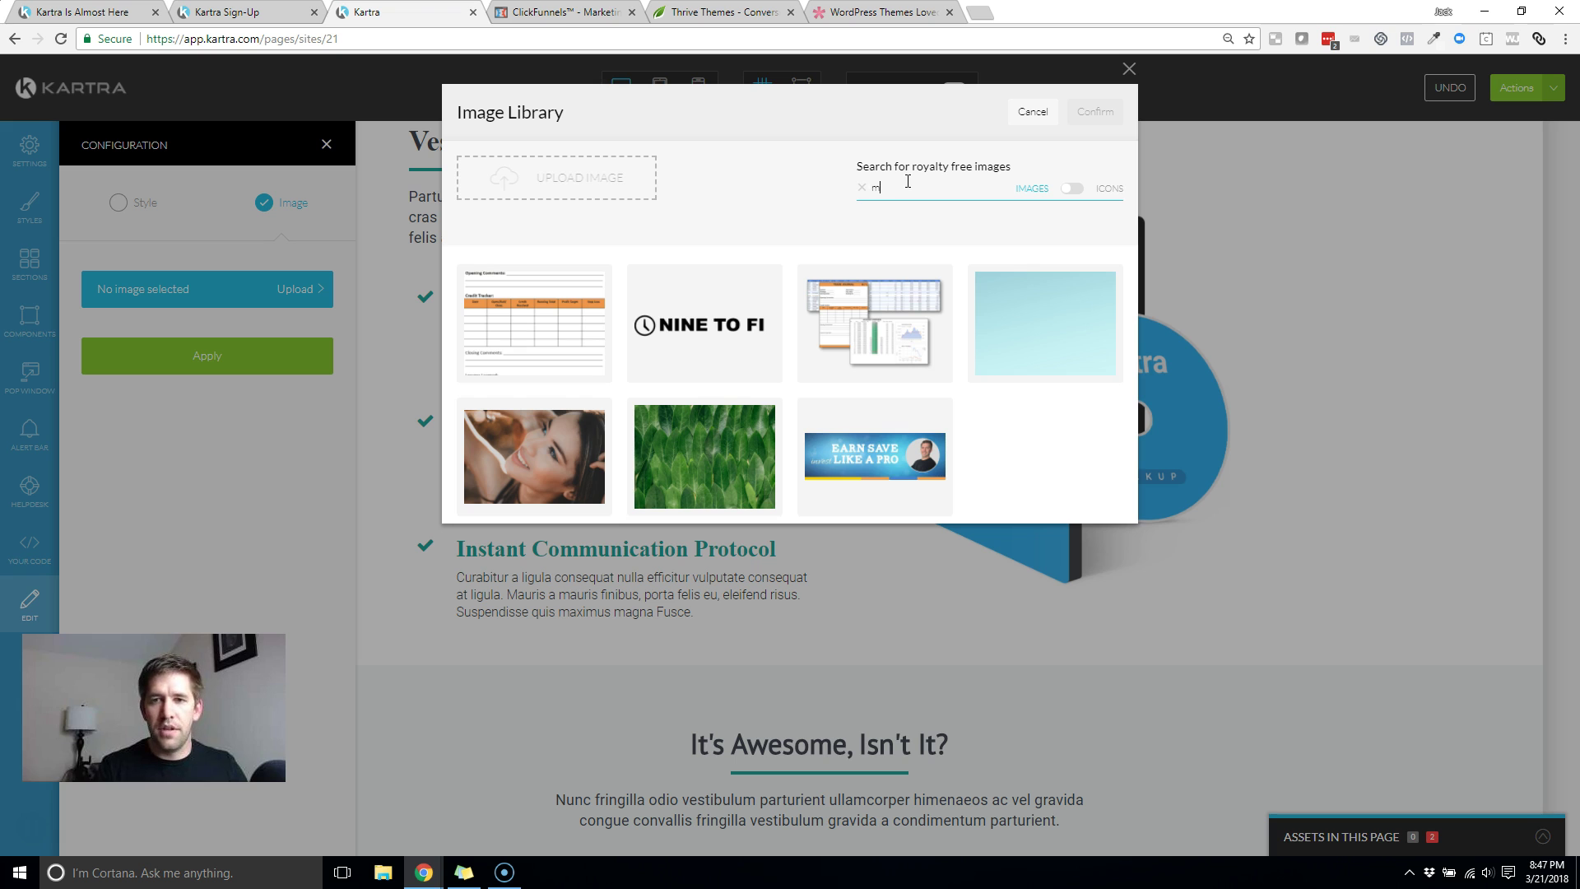
pyautogui.press('Return')
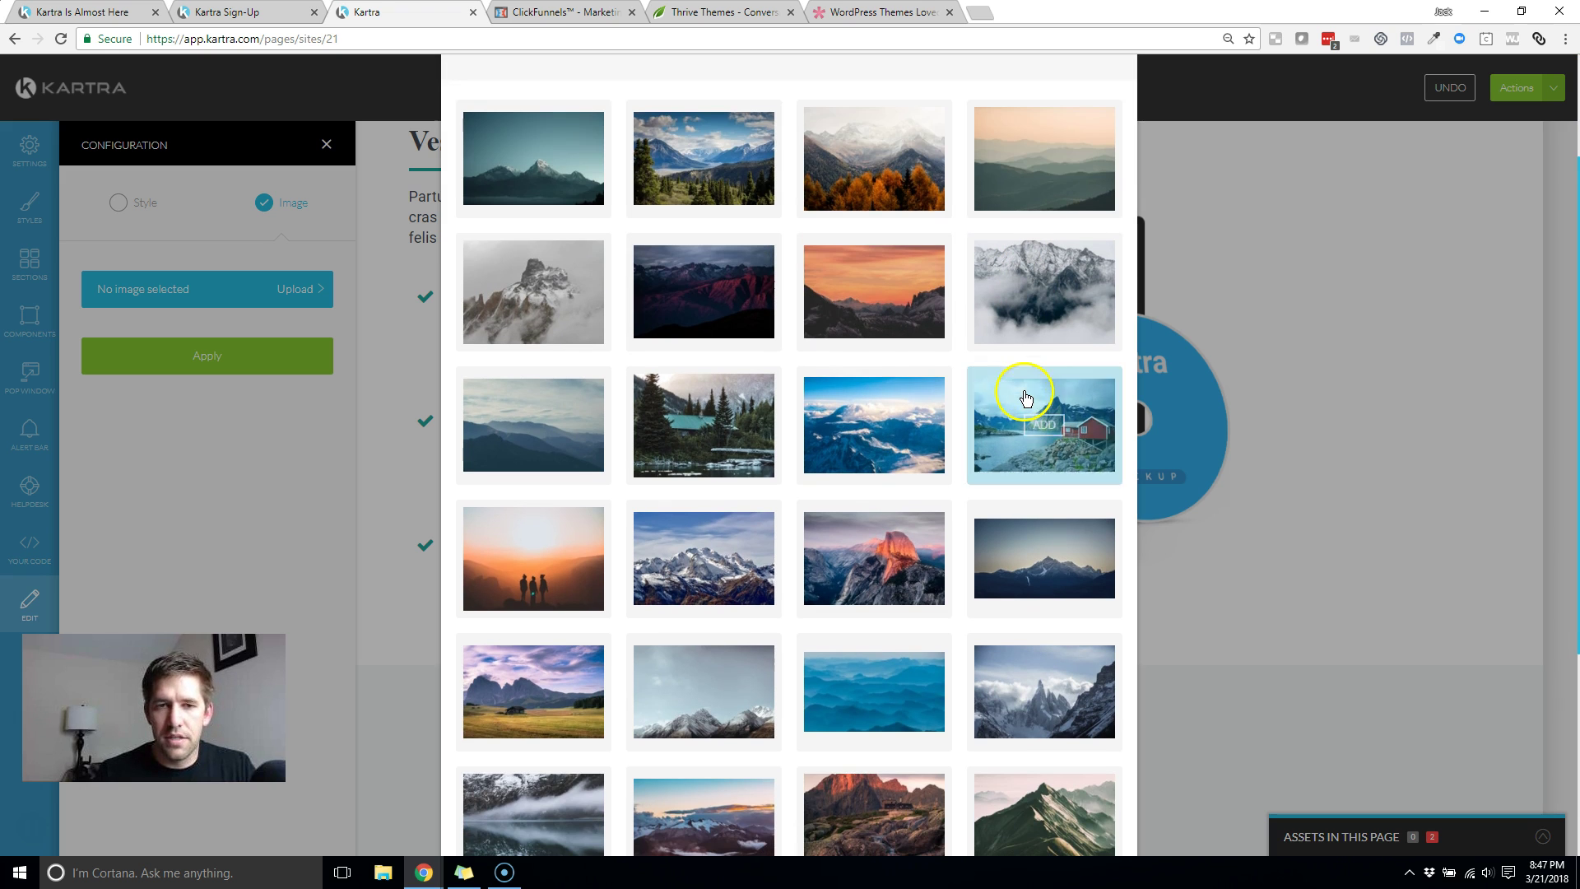
# Step: Add the green mountain ridge photo, confirm it, and apply it as the section background
pyautogui.scroll(-3, 1022, 398)
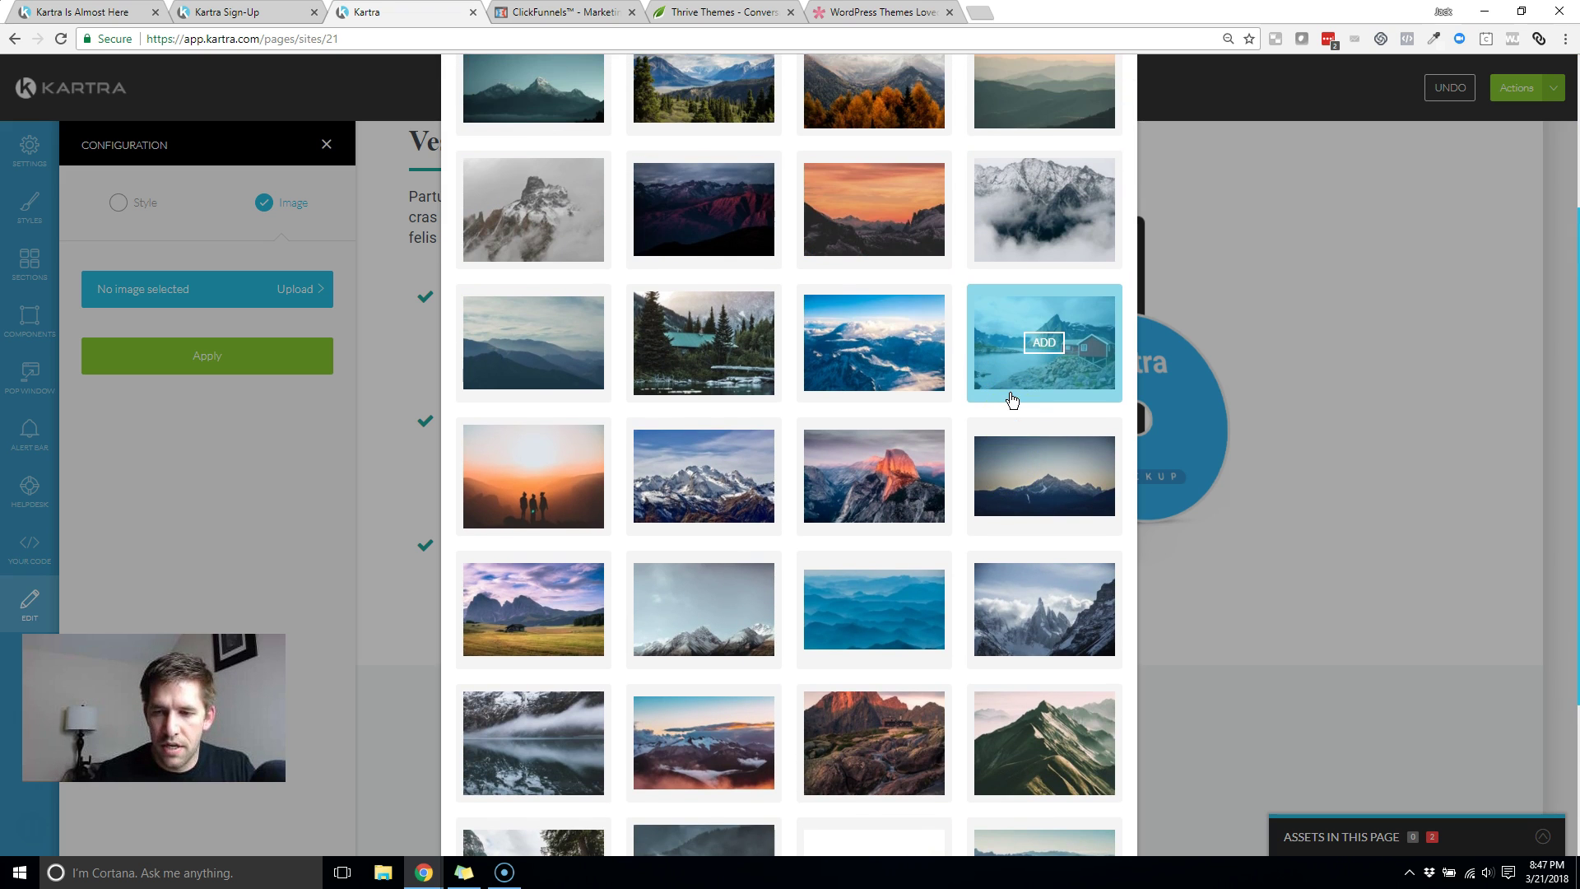
pyautogui.click(1045, 744)
pyautogui.click(979, 313)
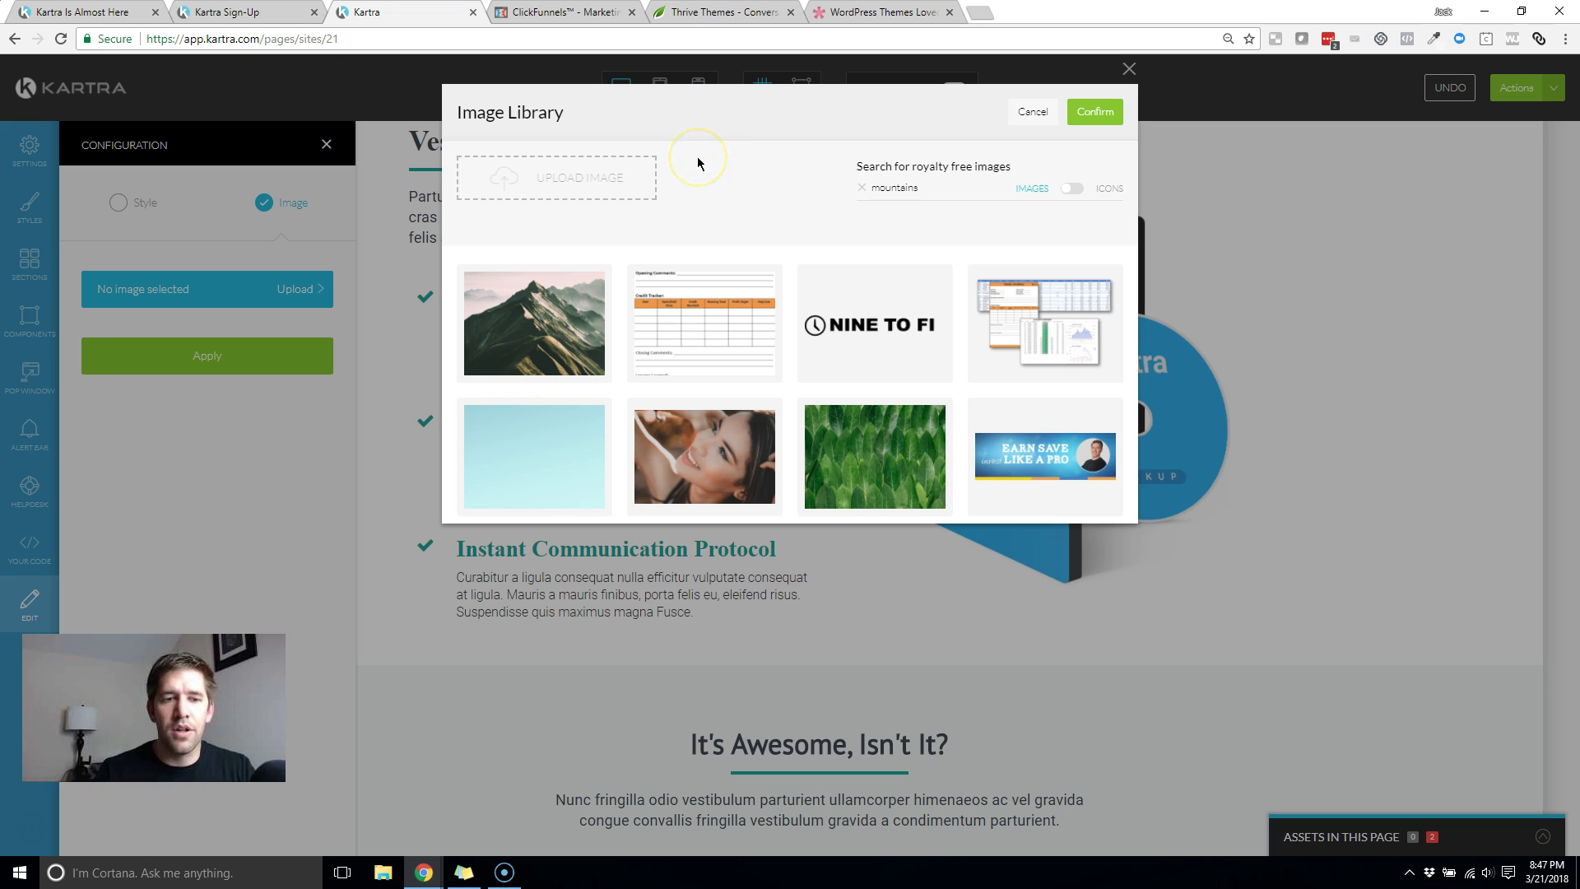
pyautogui.moveTo(528, 329)
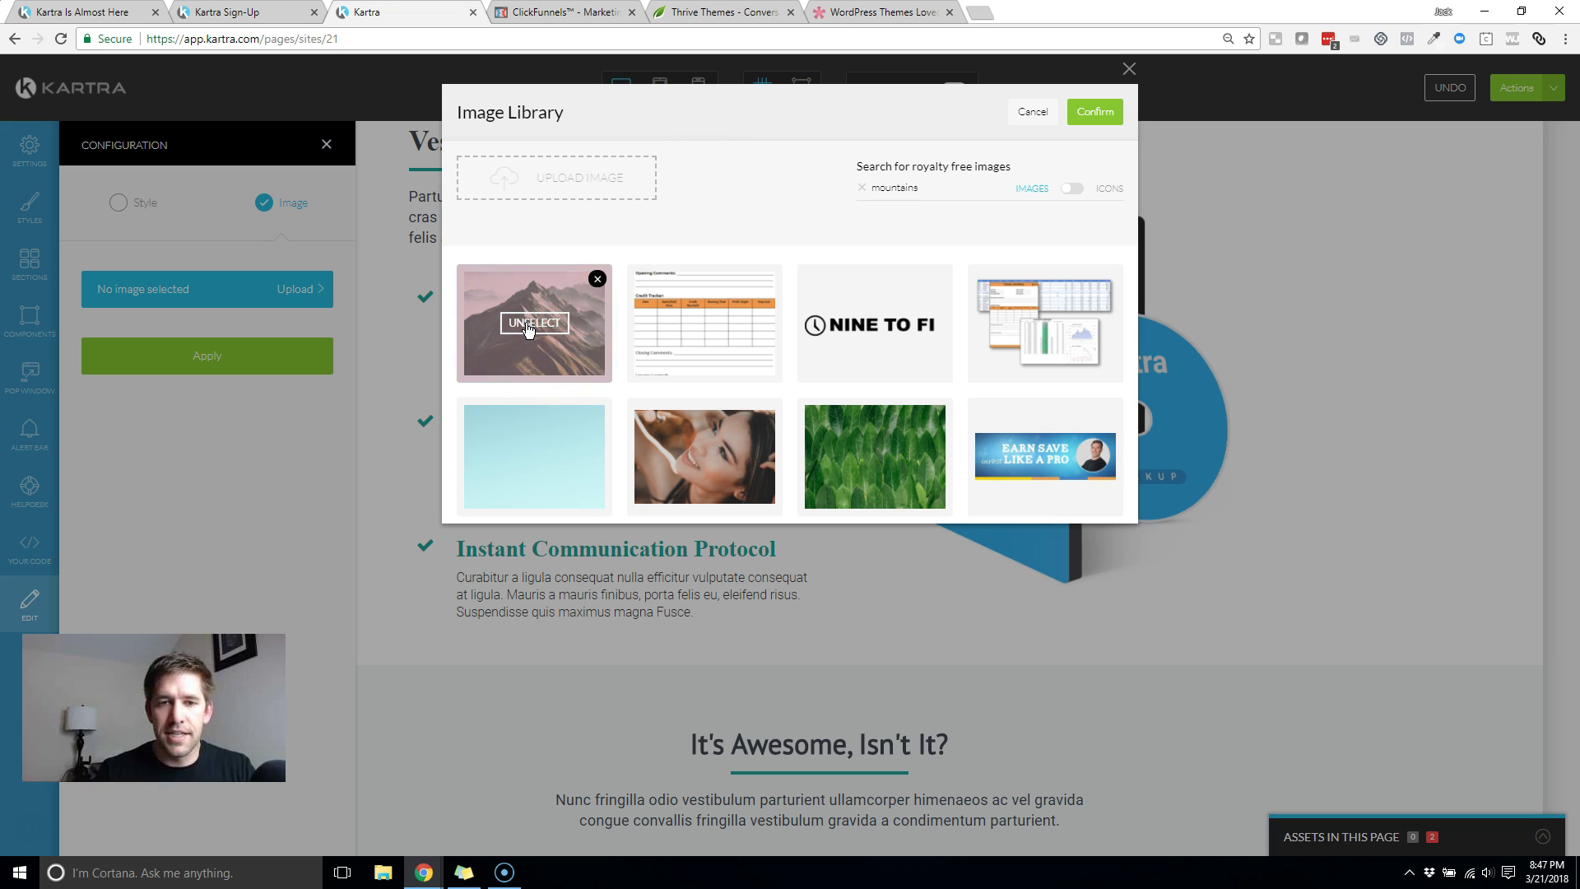
pyautogui.click(1095, 111)
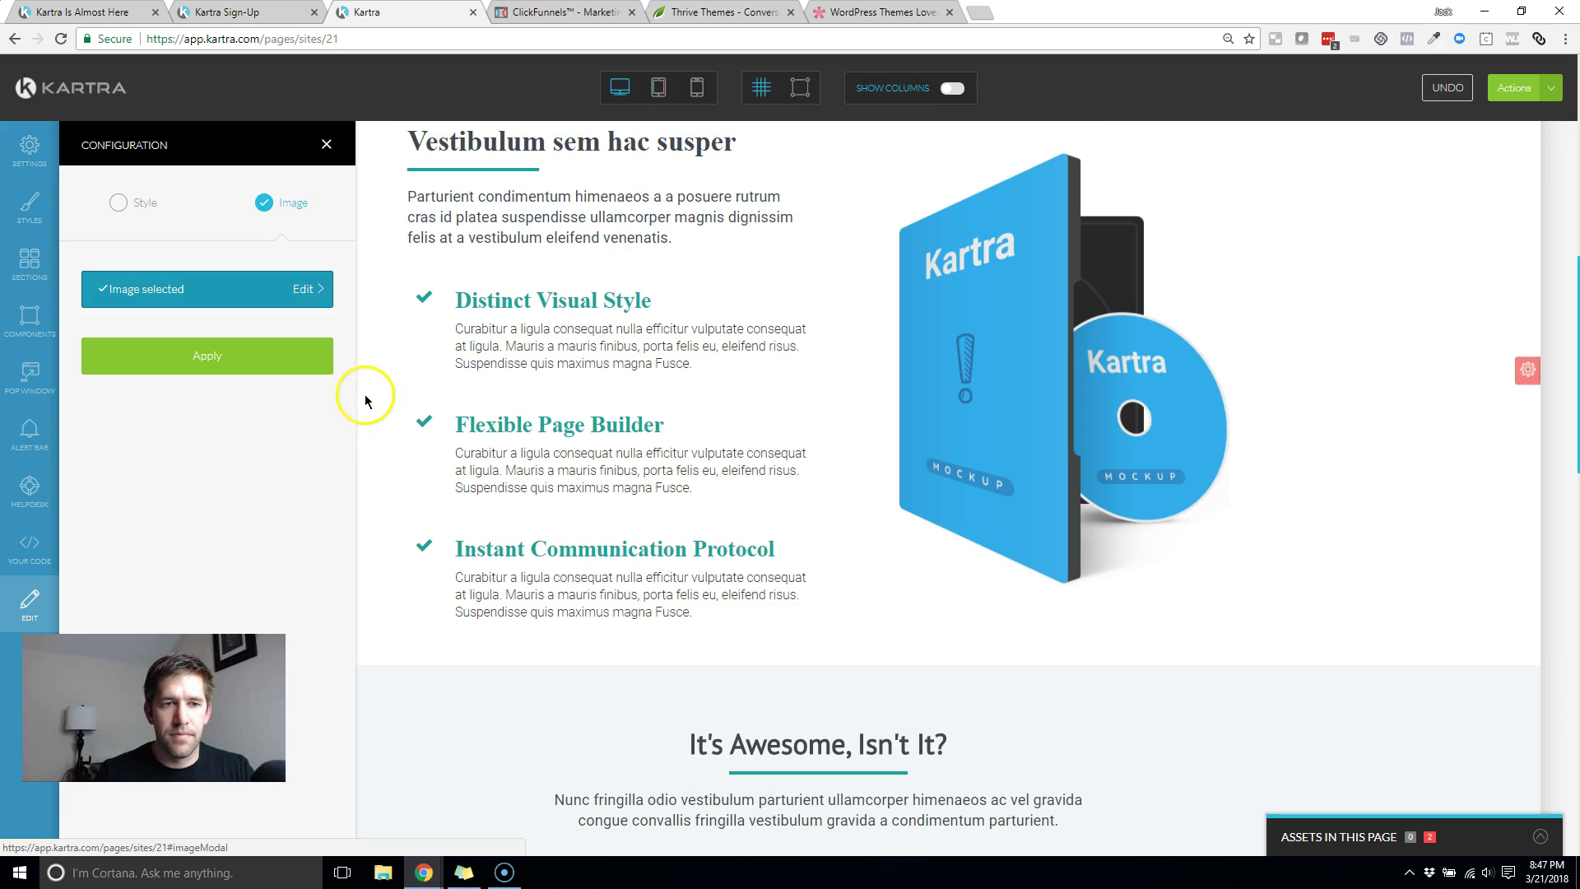
pyautogui.click(210, 358)
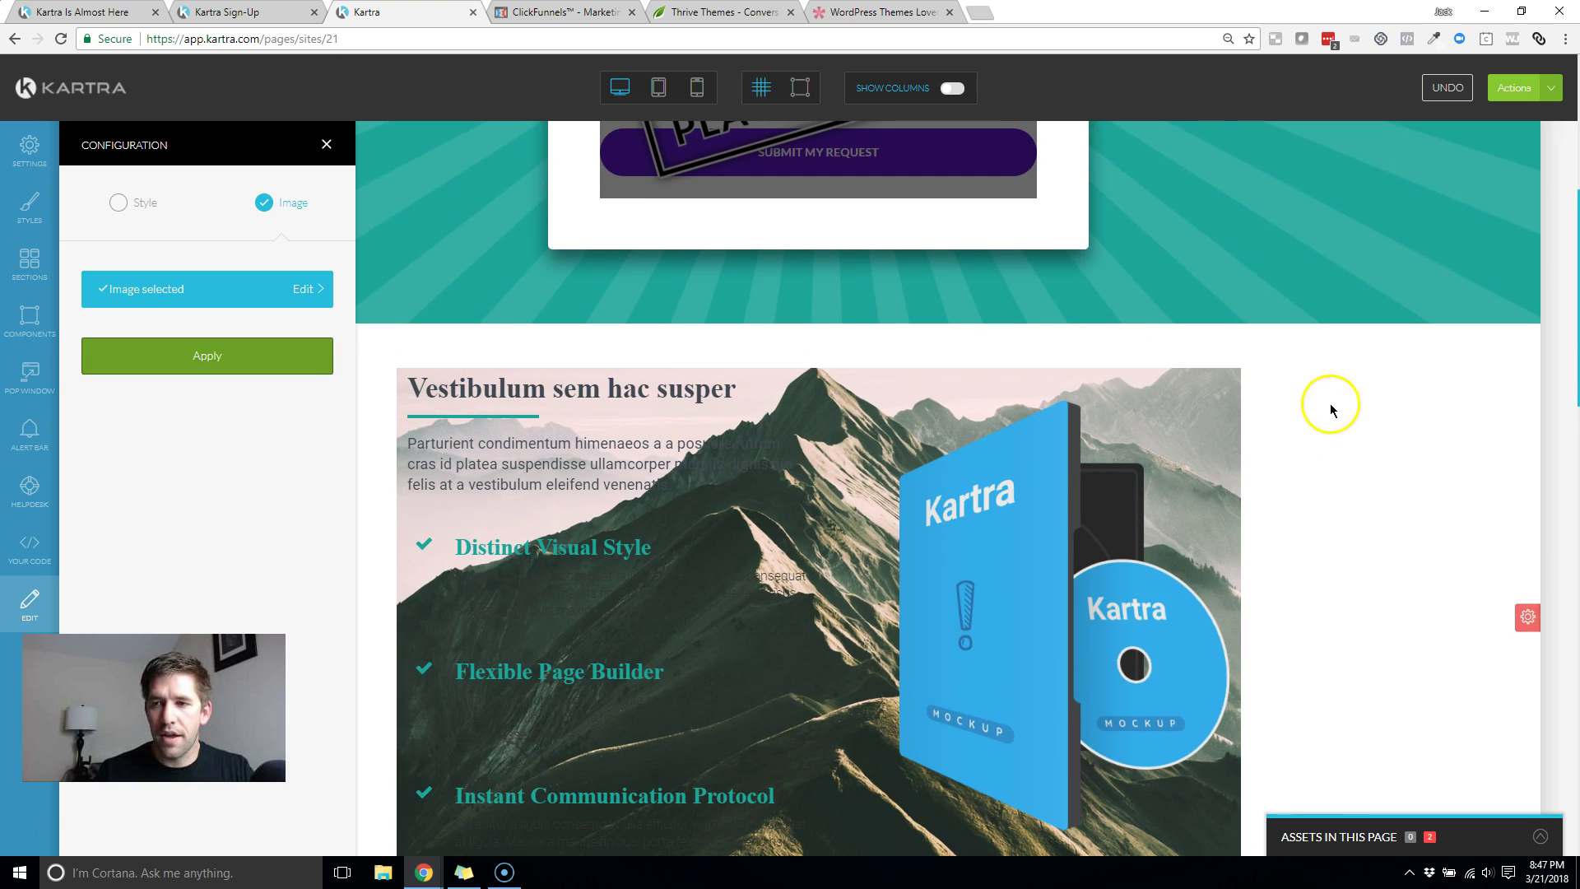
pyautogui.scroll(-2, 1275, 391)
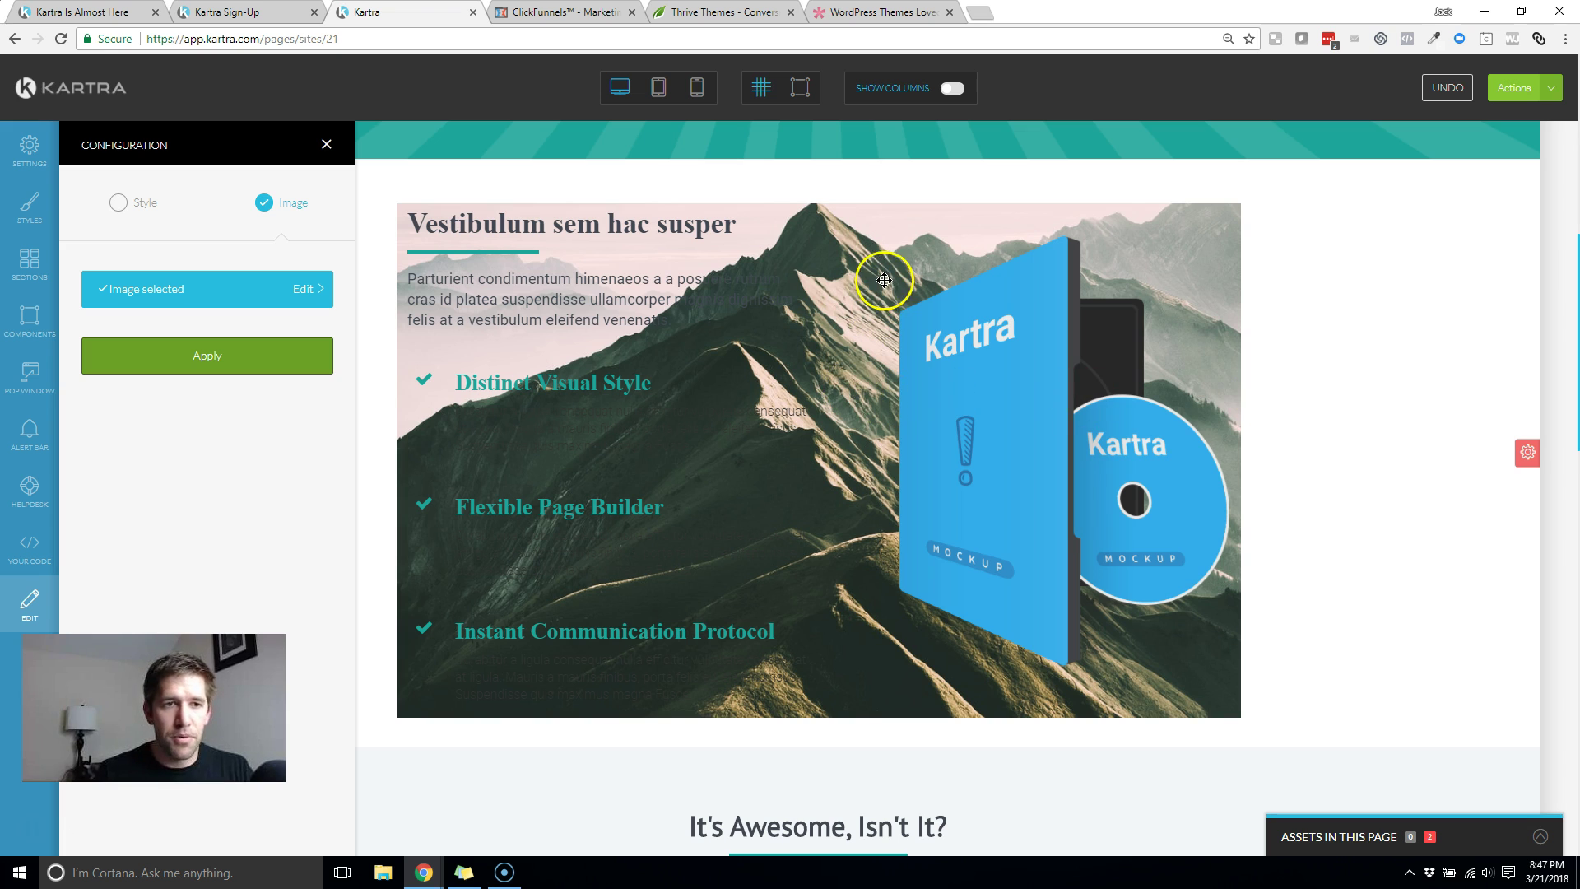
pyautogui.click(119, 206)
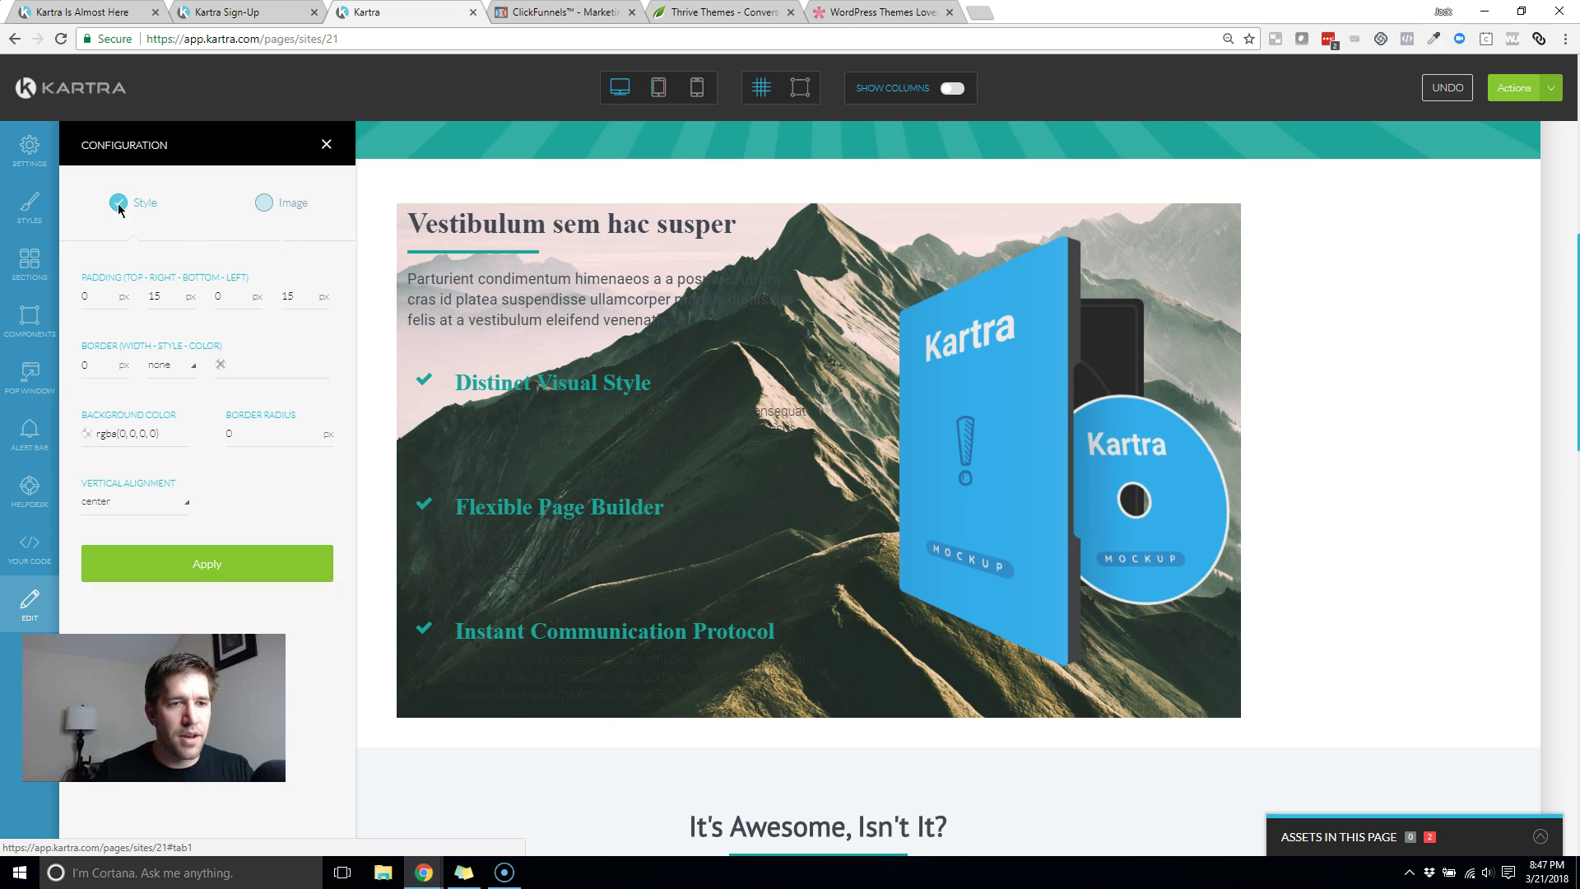
pyautogui.click(818, 141)
pyautogui.click(801, 92)
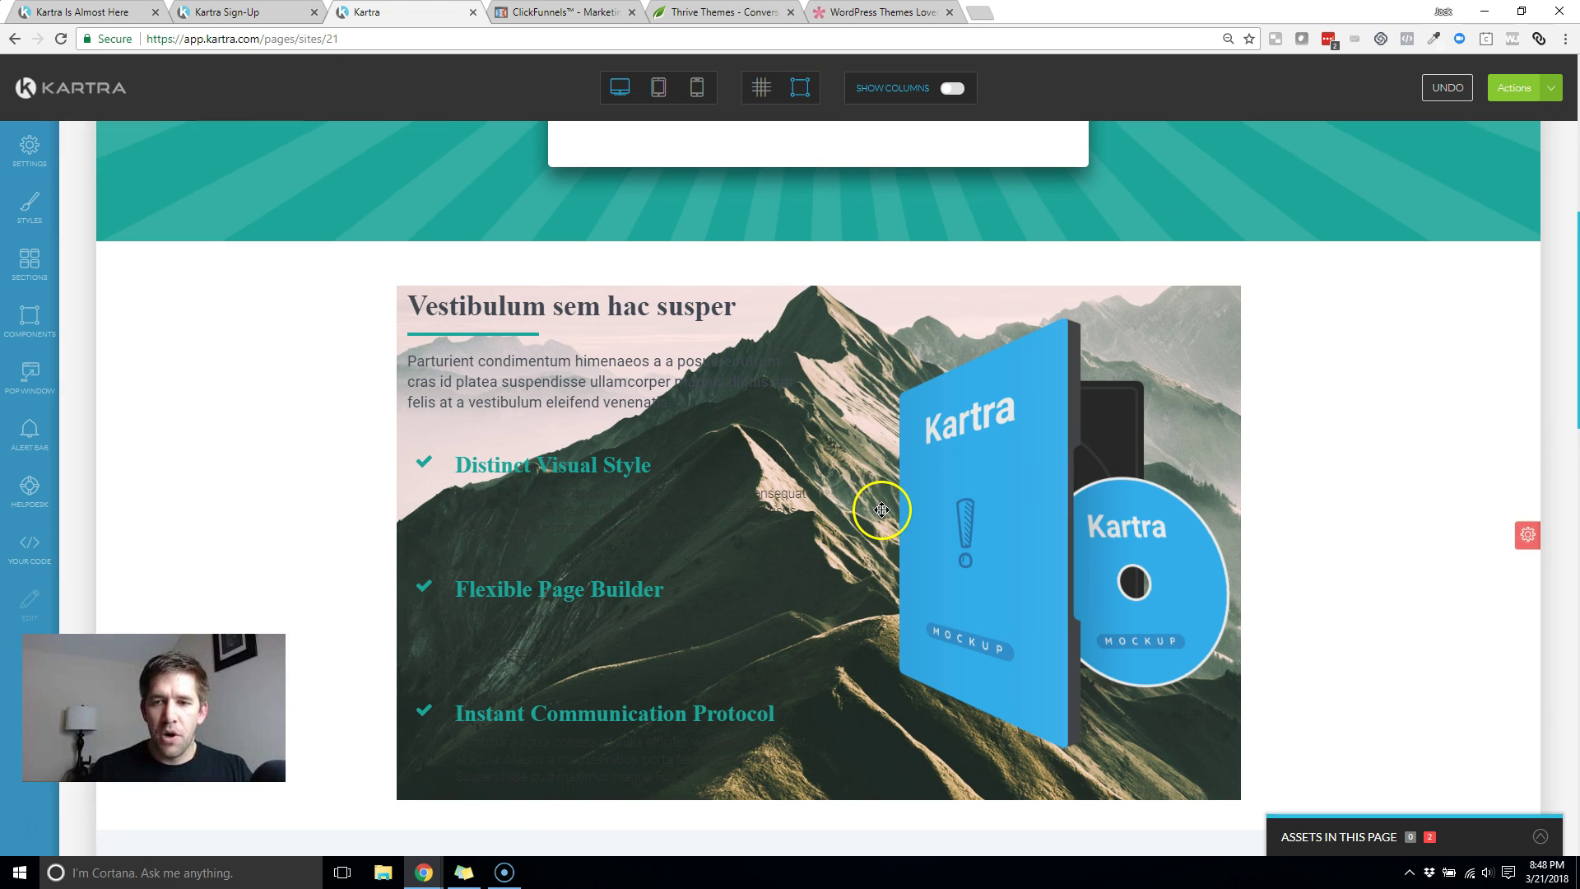
pyautogui.scroll(6, 878, 511)
# Step: Select the header and footer opt-in forms and expand the 'Assets in this page' panel
pyautogui.click(852, 465)
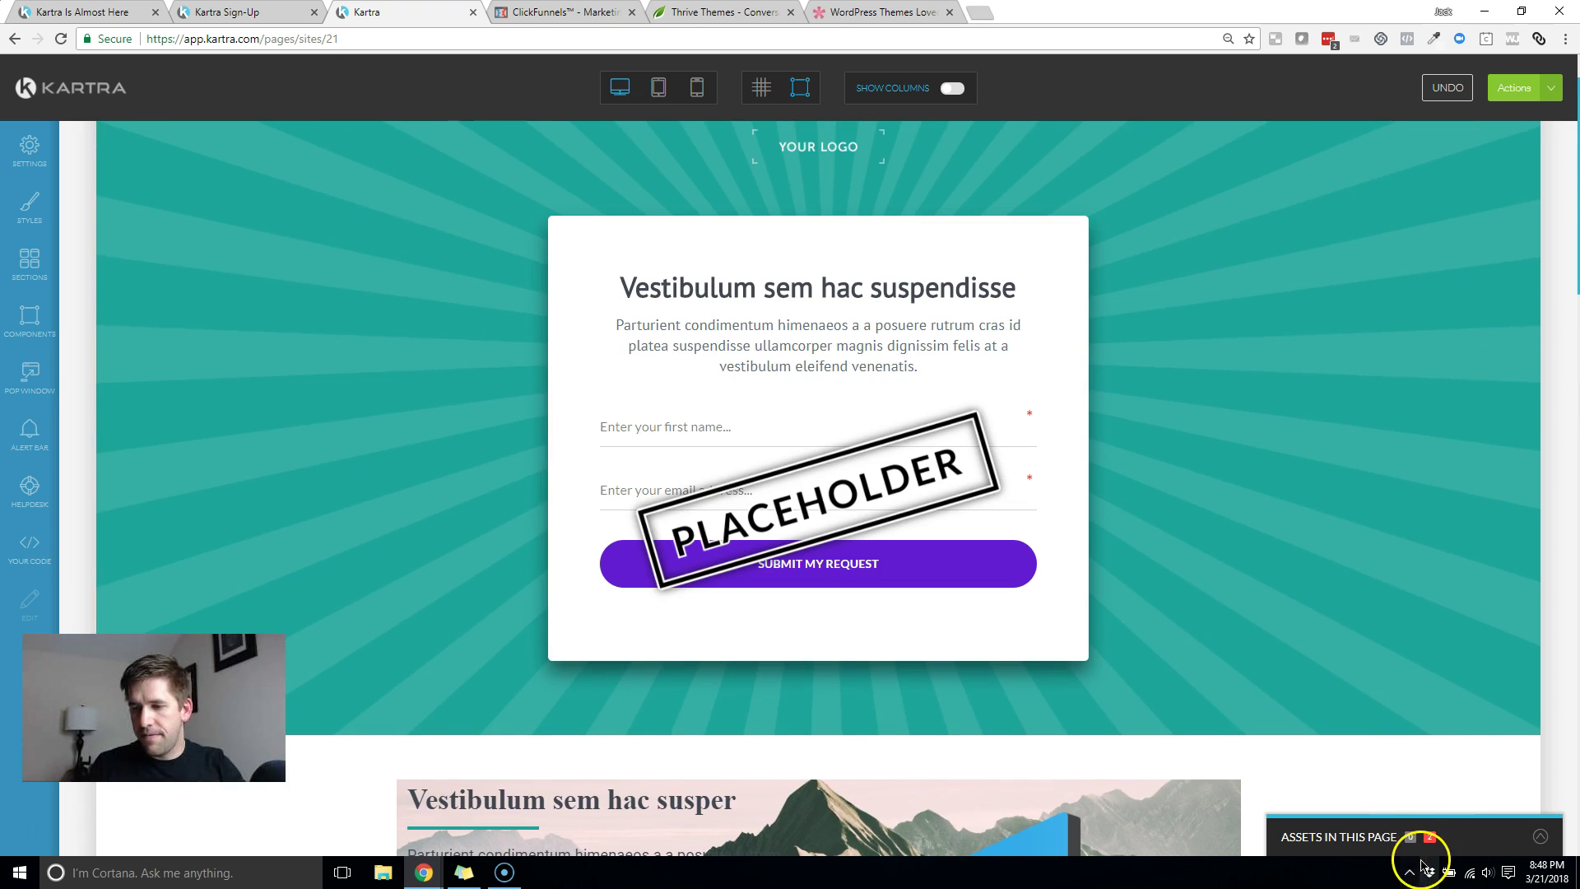
pyautogui.click(1541, 846)
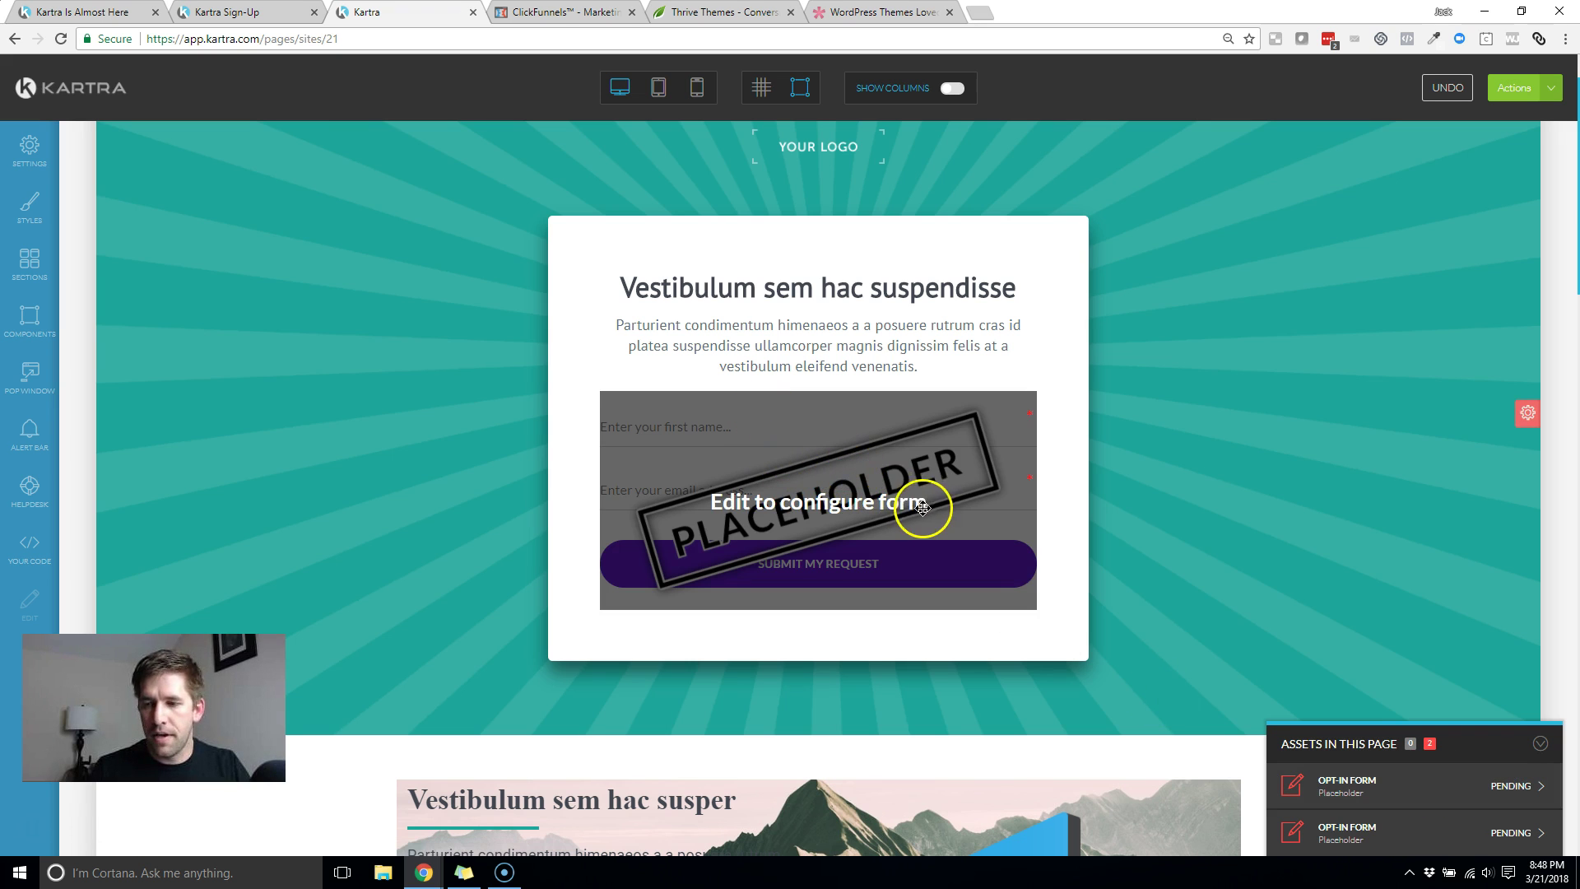
pyautogui.scroll(-20, 922, 506)
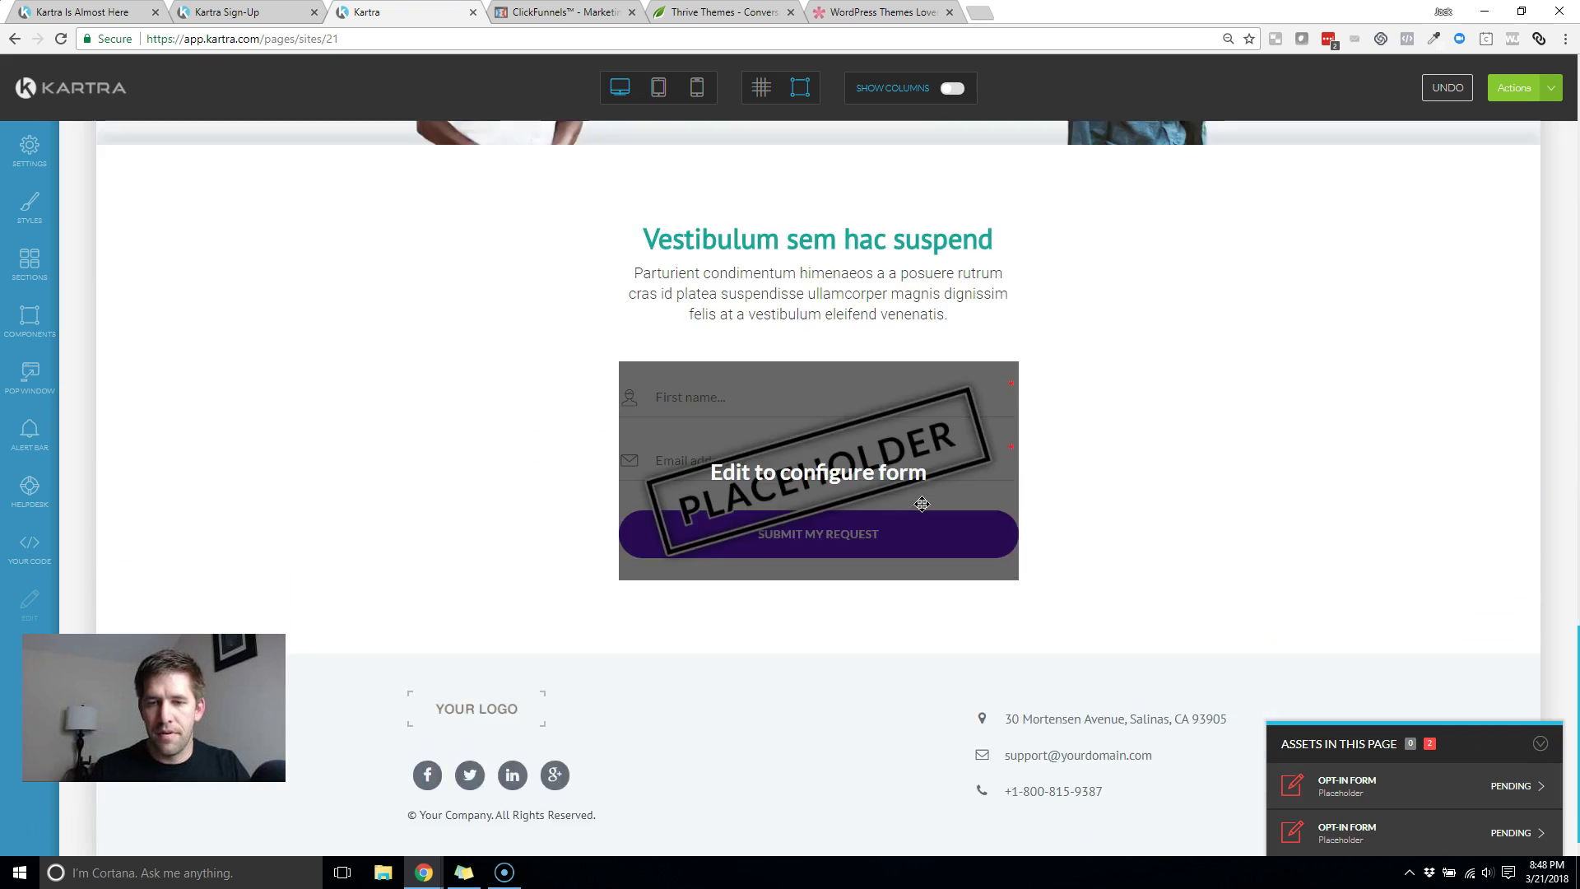
pyautogui.click(892, 415)
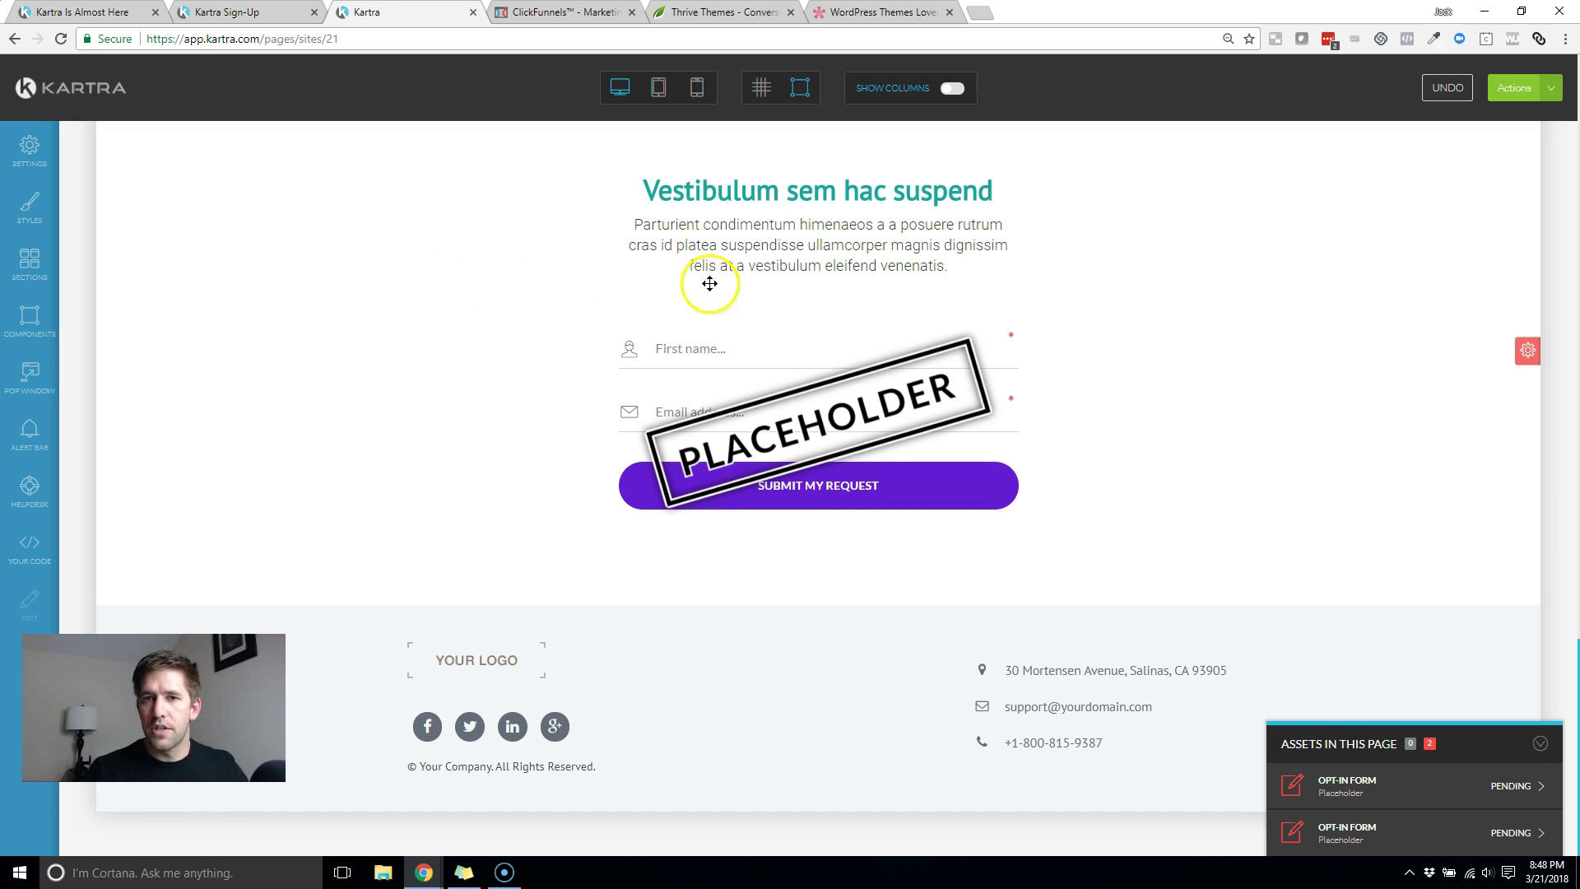
pyautogui.scroll(15, 634, 352)
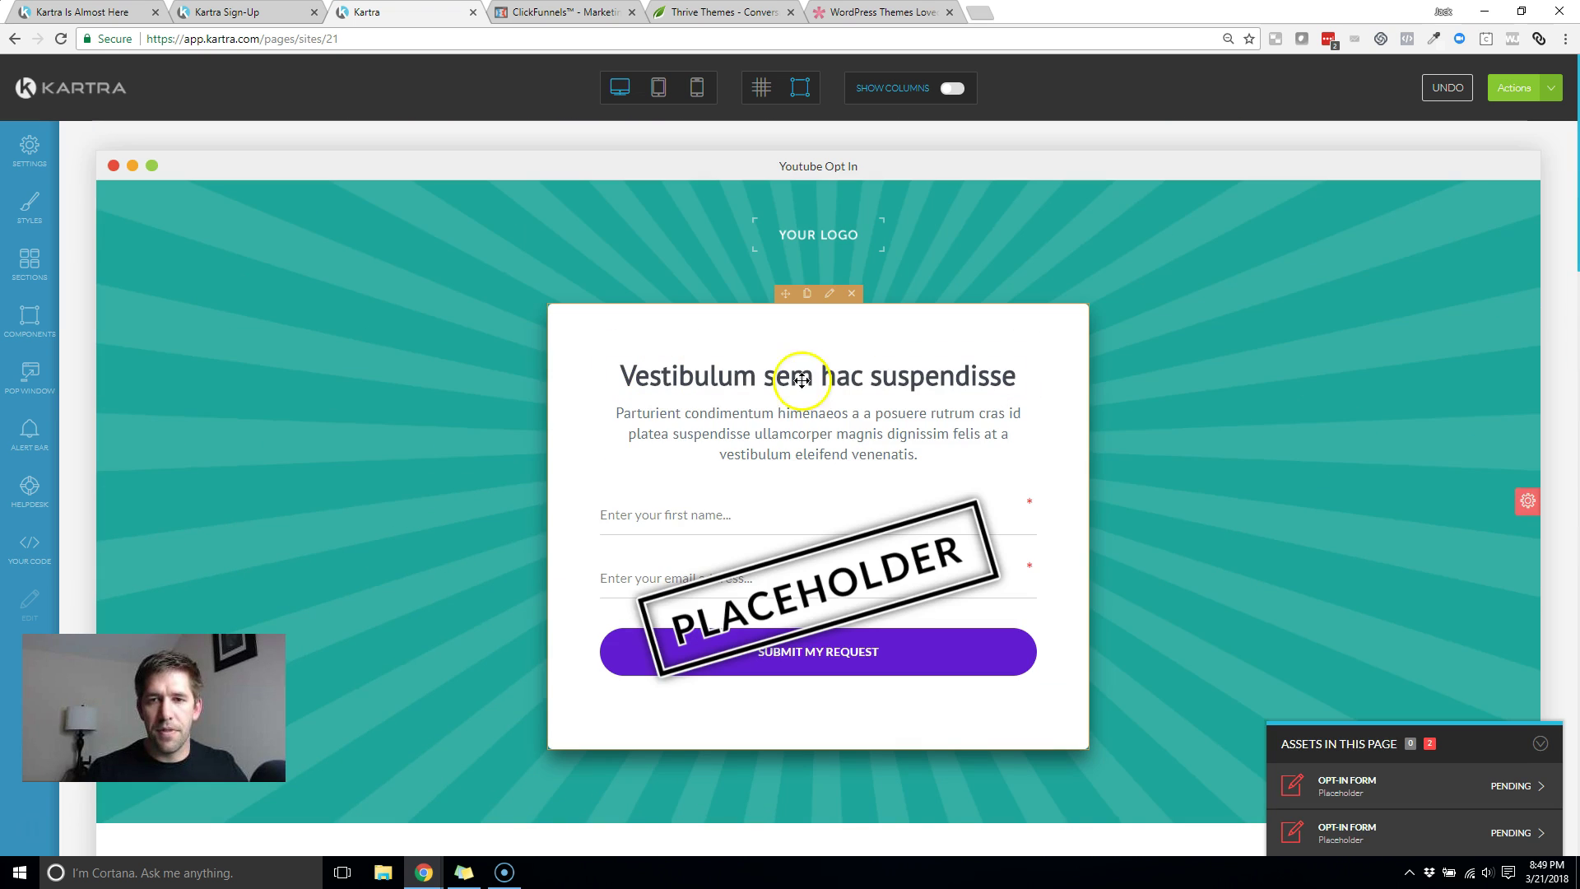
pyautogui.scroll(-3, 659, 330)
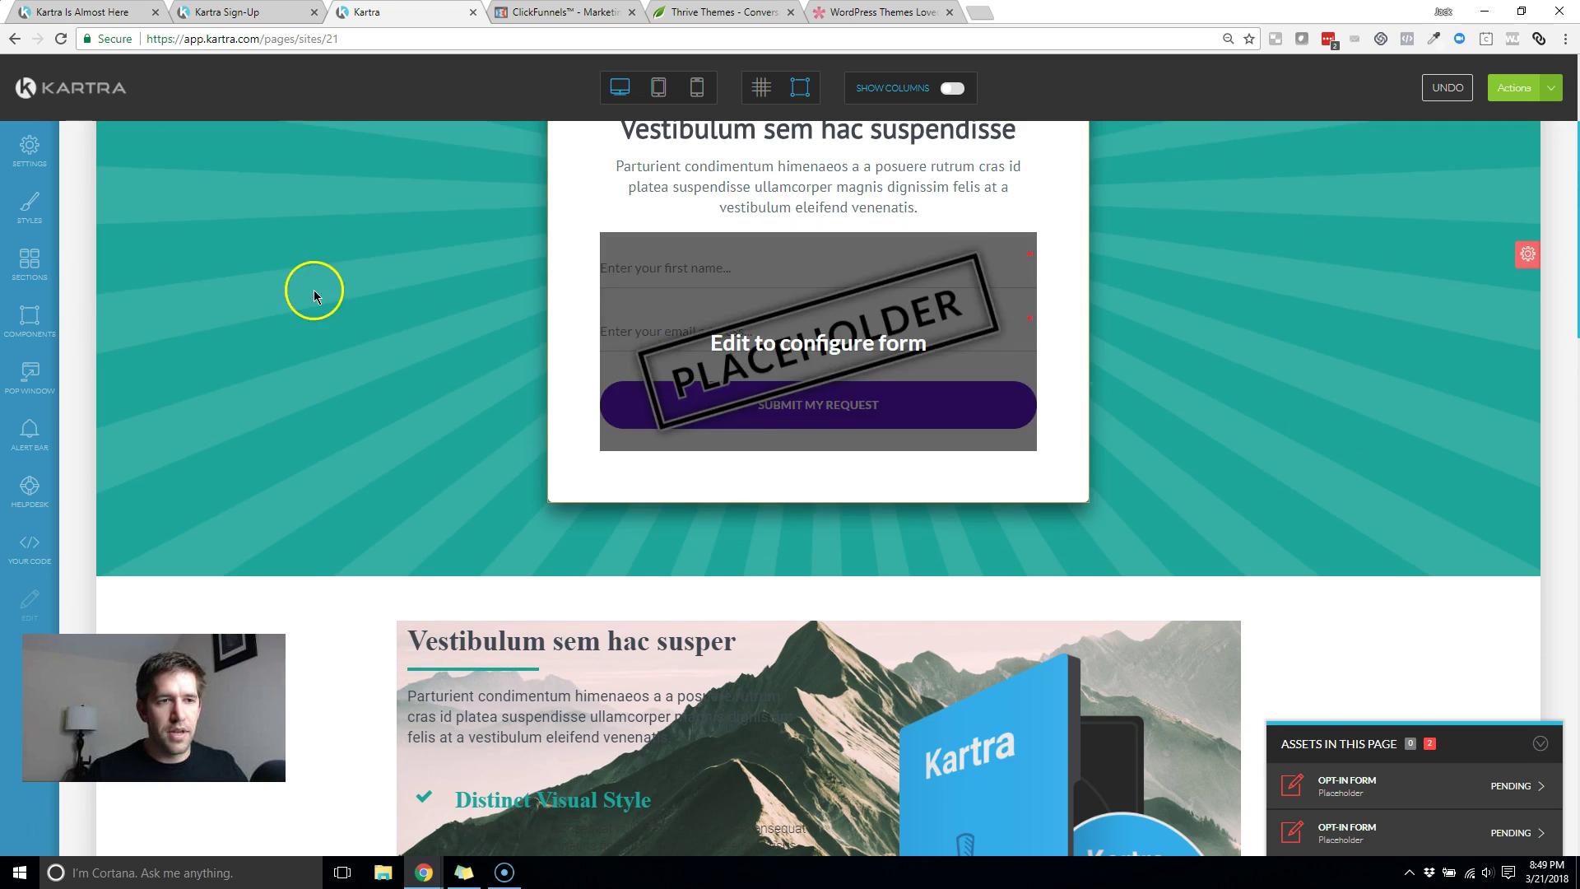
pyautogui.click(29, 152)
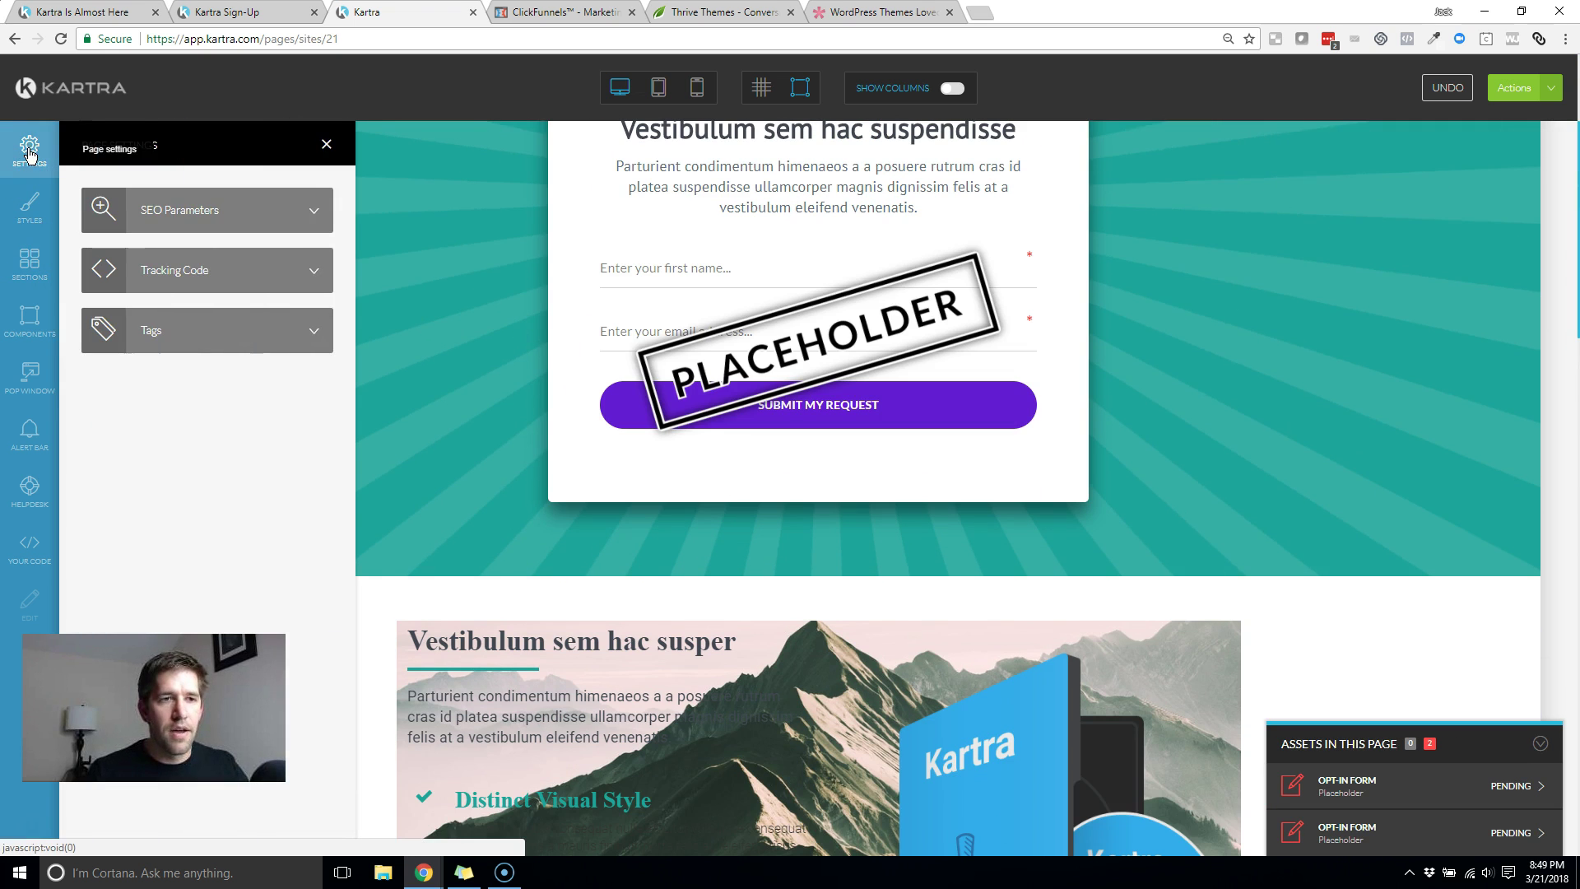
pyautogui.click(311, 217)
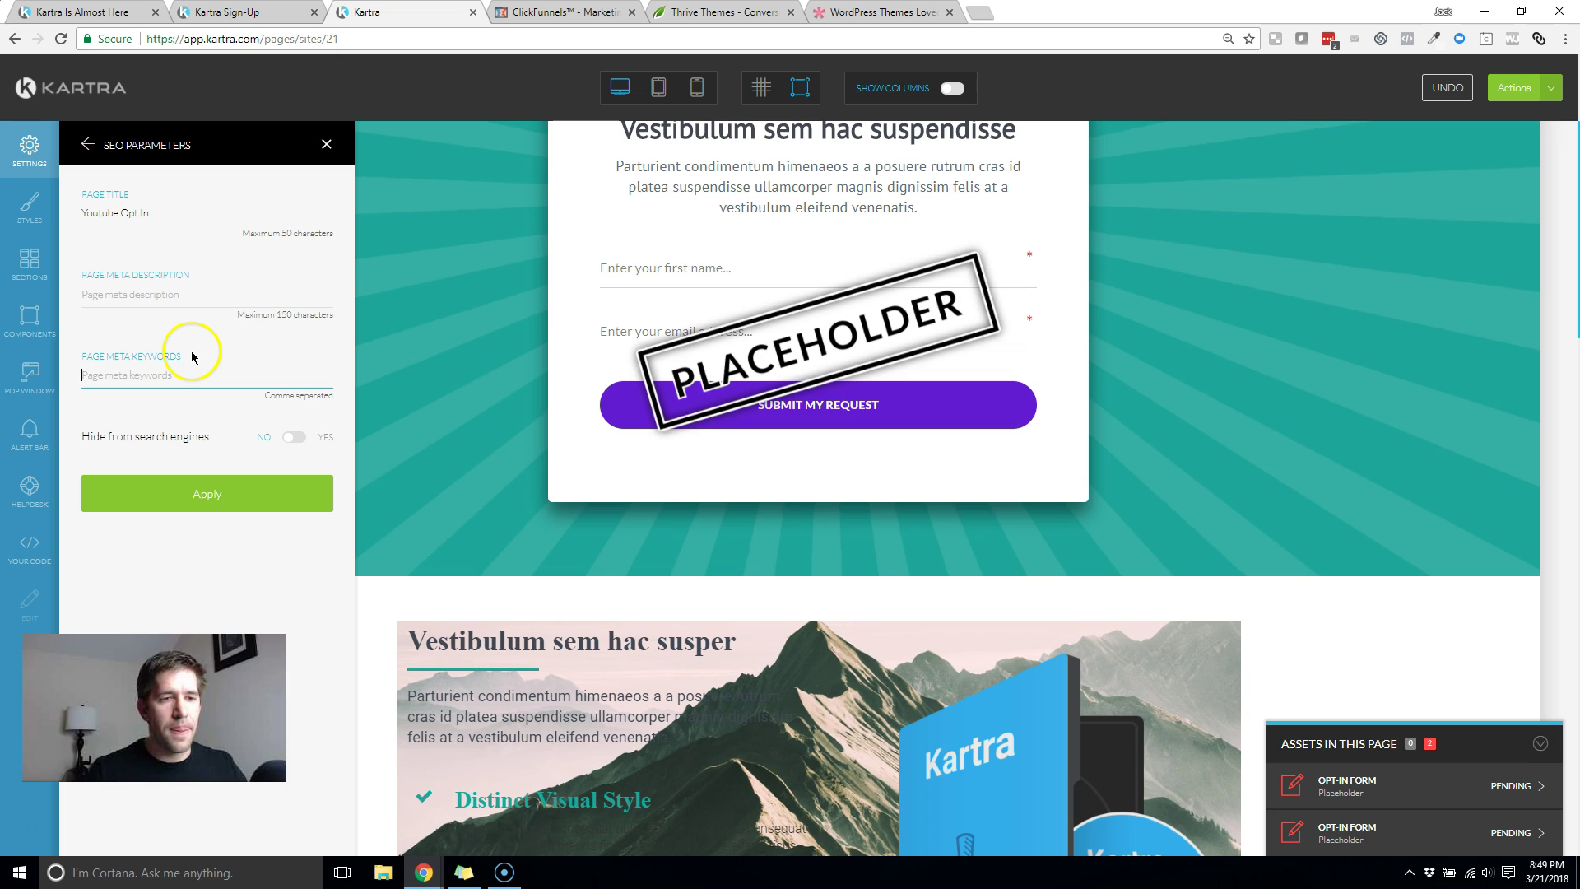
pyautogui.click(33, 205)
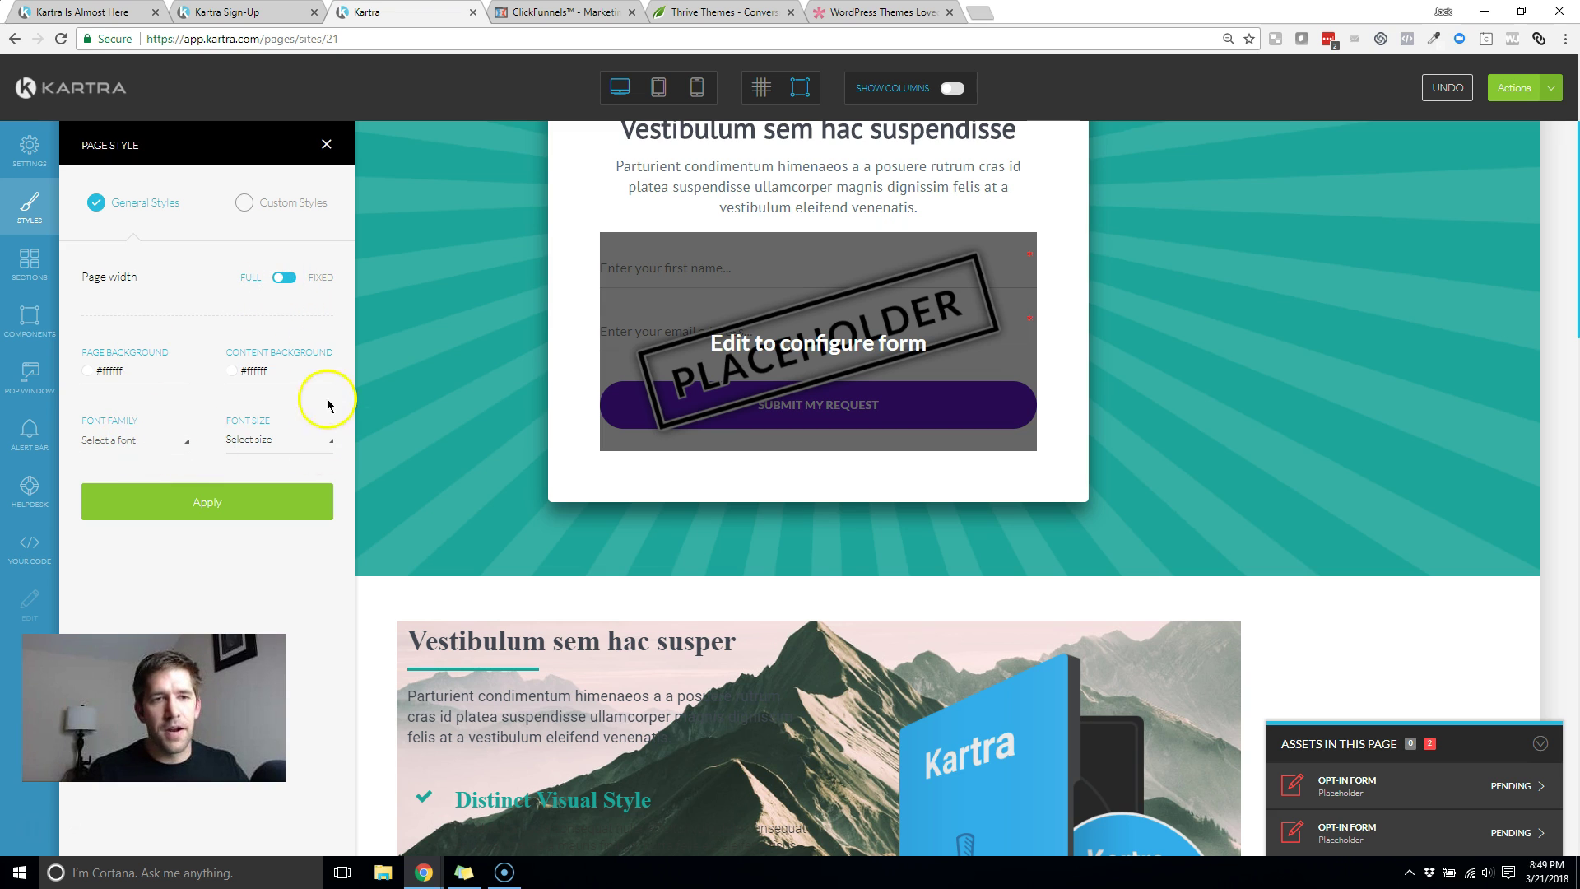
pyautogui.click(248, 210)
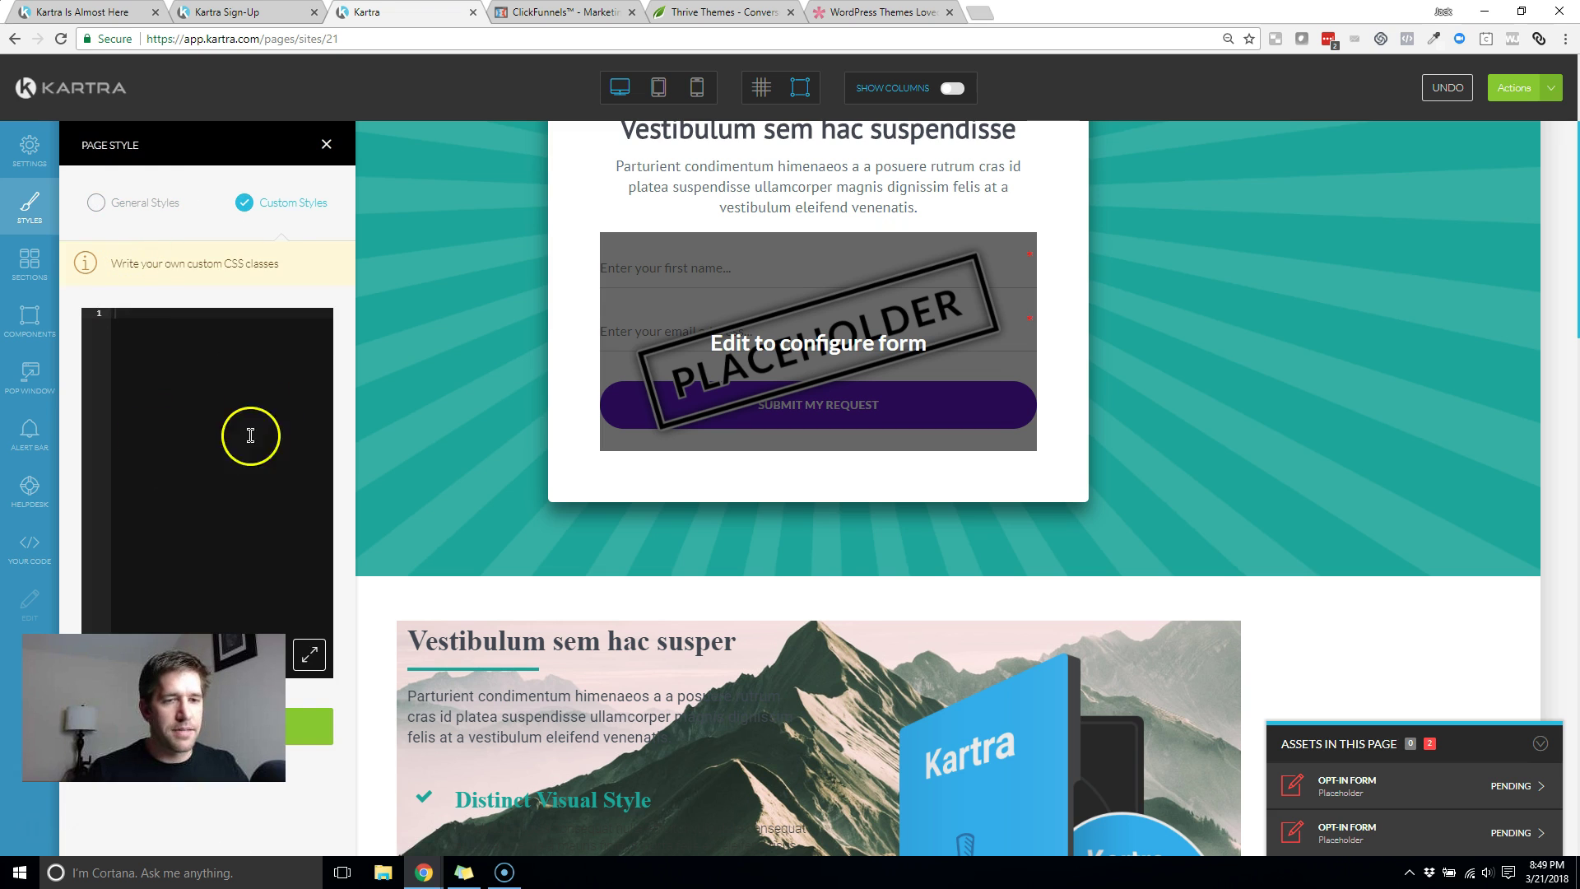
pyautogui.click(326, 146)
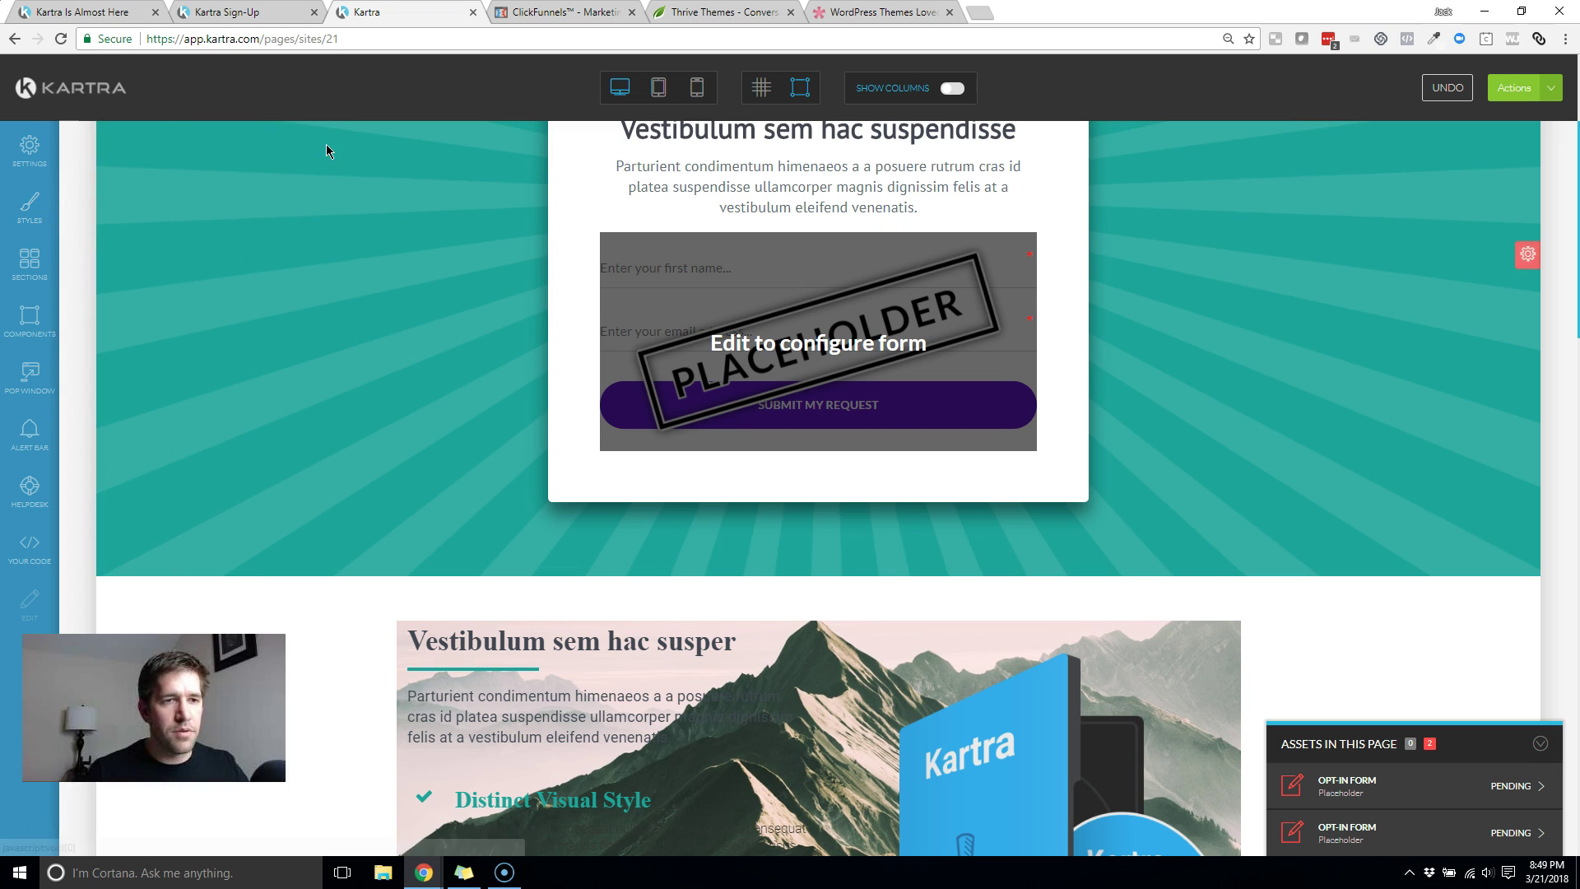
# Step: Insert a dark Top Menus navigation header at the page top, then show the grid and close the templates
pyautogui.click(29, 265)
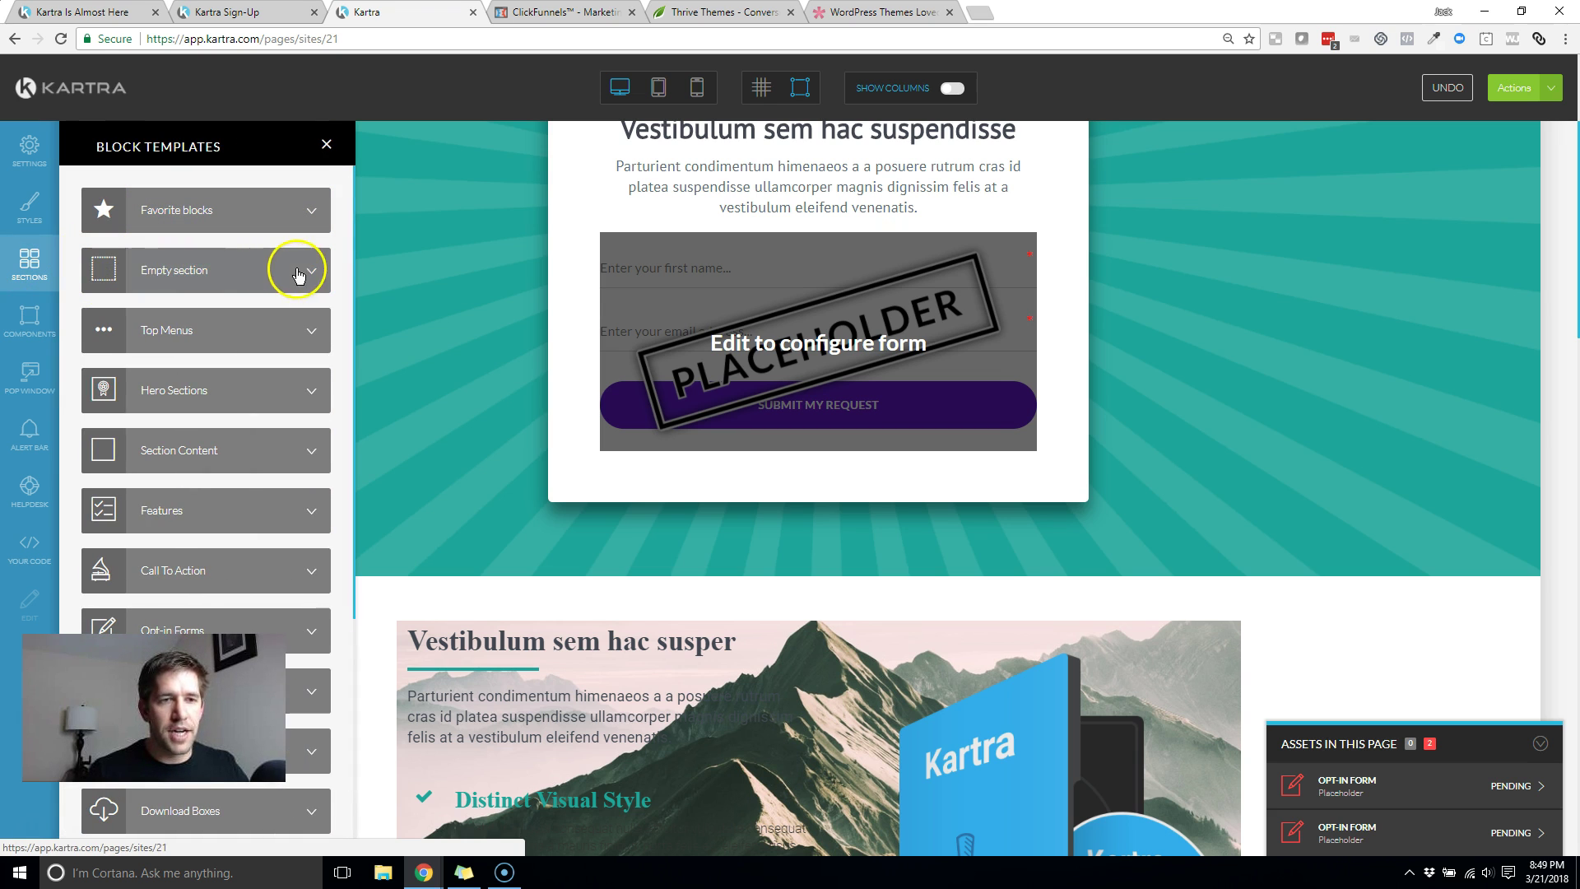
pyautogui.scroll(3, 741, 505)
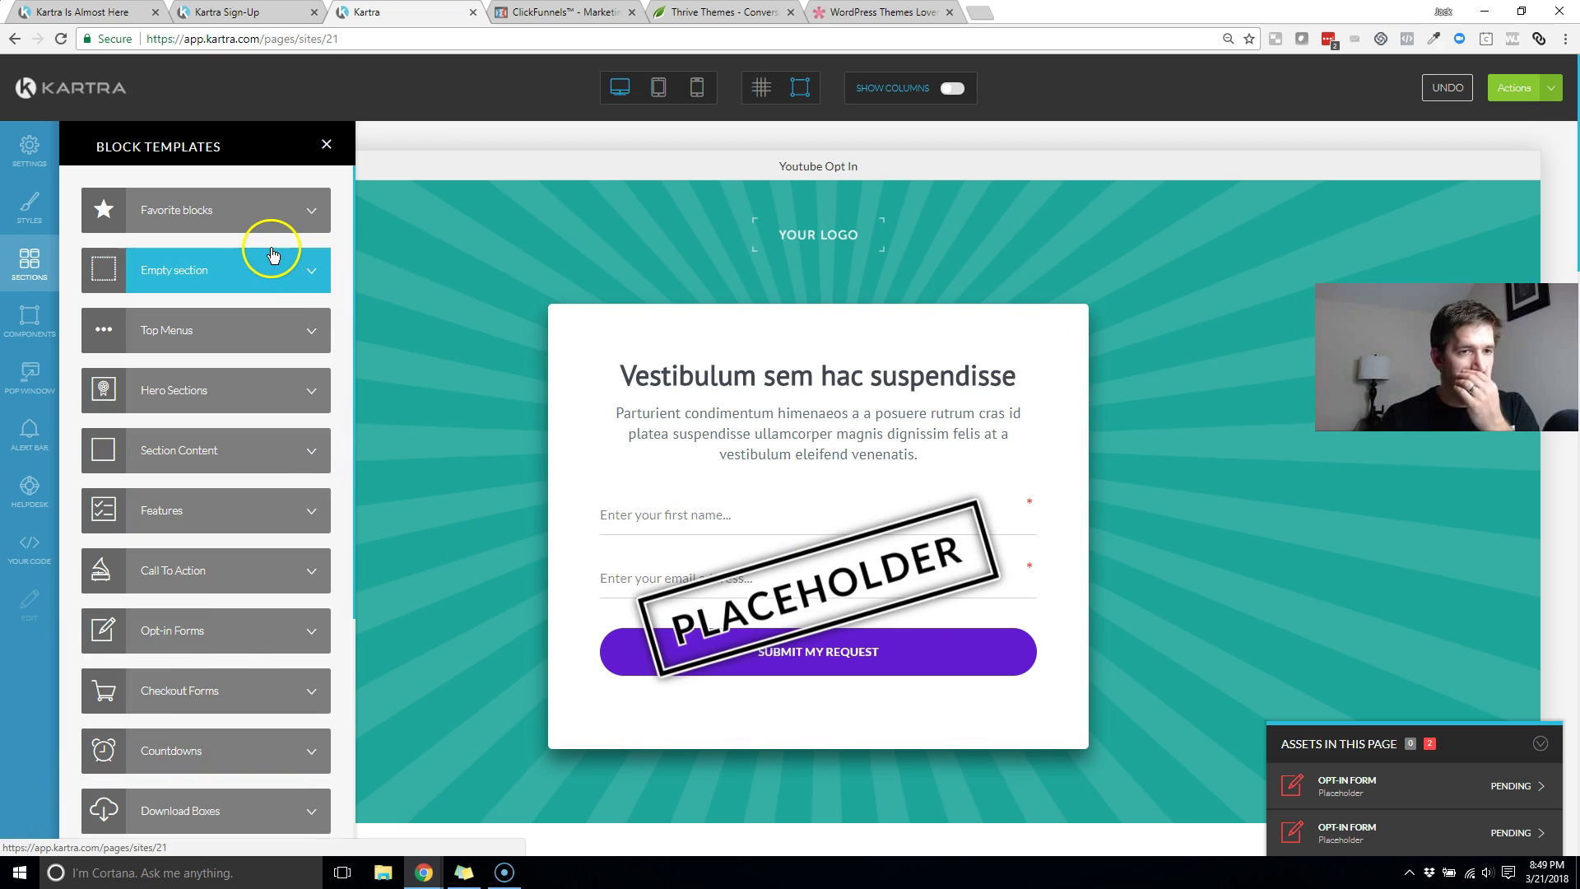
pyautogui.click(292, 340)
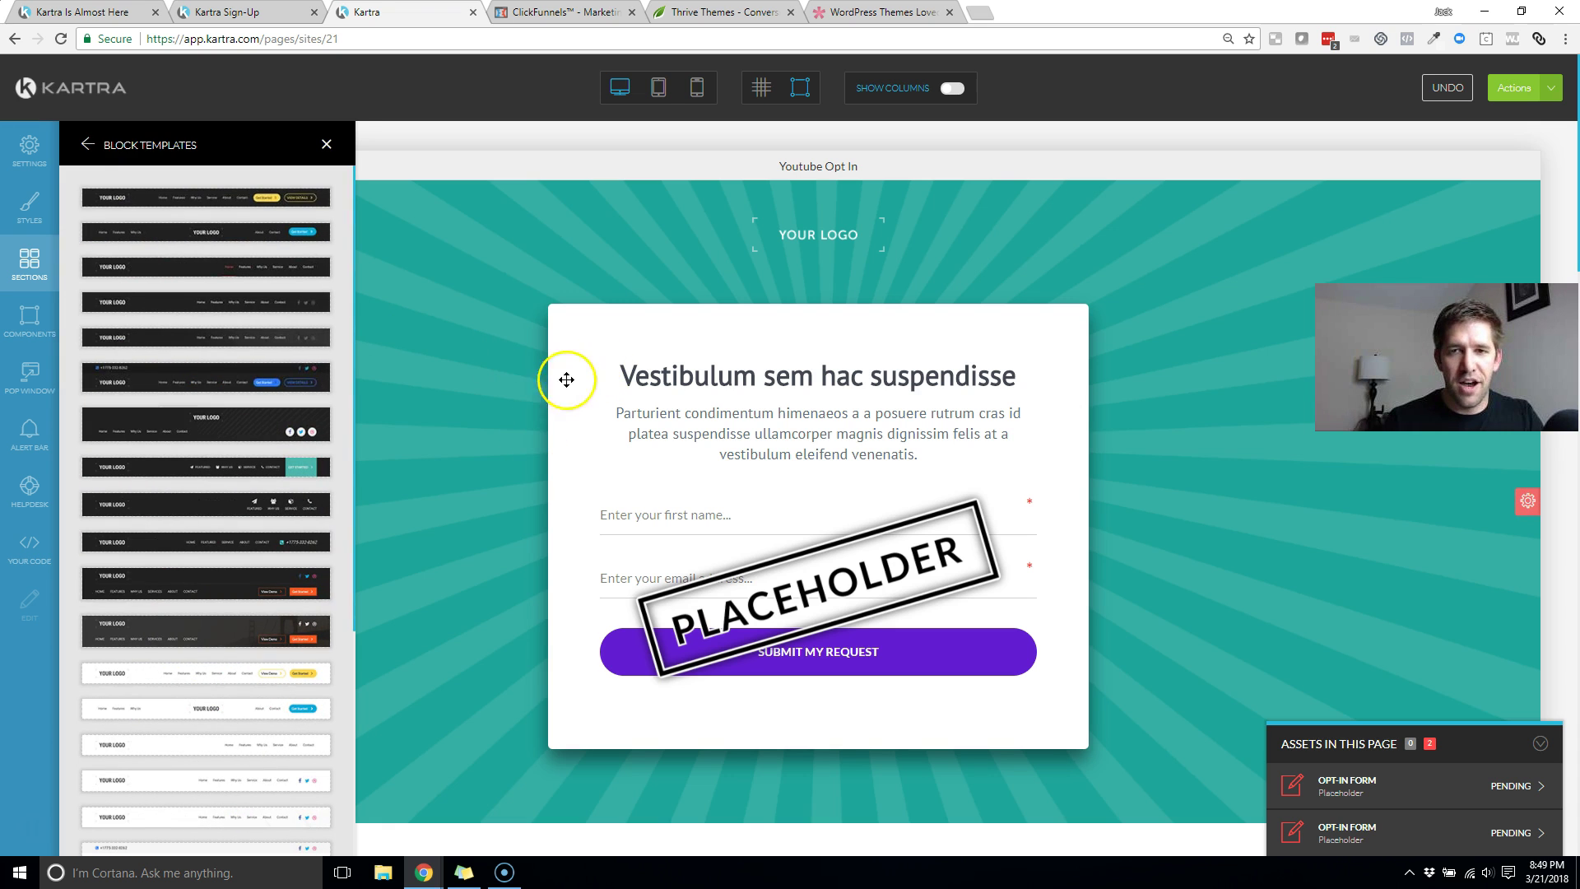
pyautogui.moveTo(180, 198); pyautogui.dragTo(742, 211)
pyautogui.moveTo(730, 227)
pyautogui.mouseDown()
pyautogui.moveTo(169, 211)
pyautogui.moveTo(755, 244)
pyautogui.mouseUp()
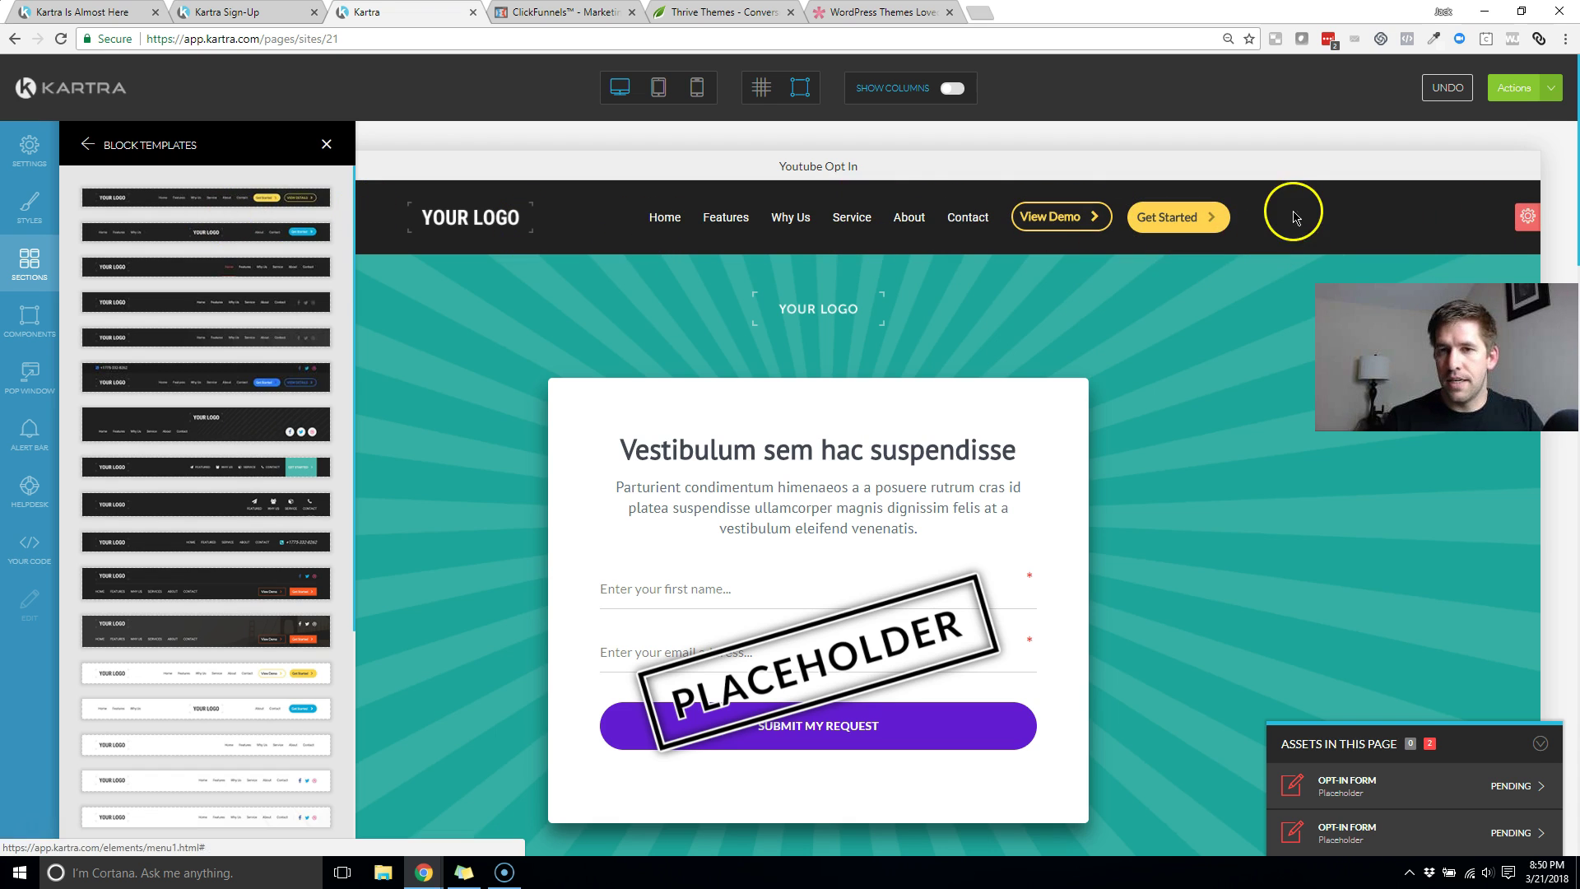
pyautogui.click(761, 90)
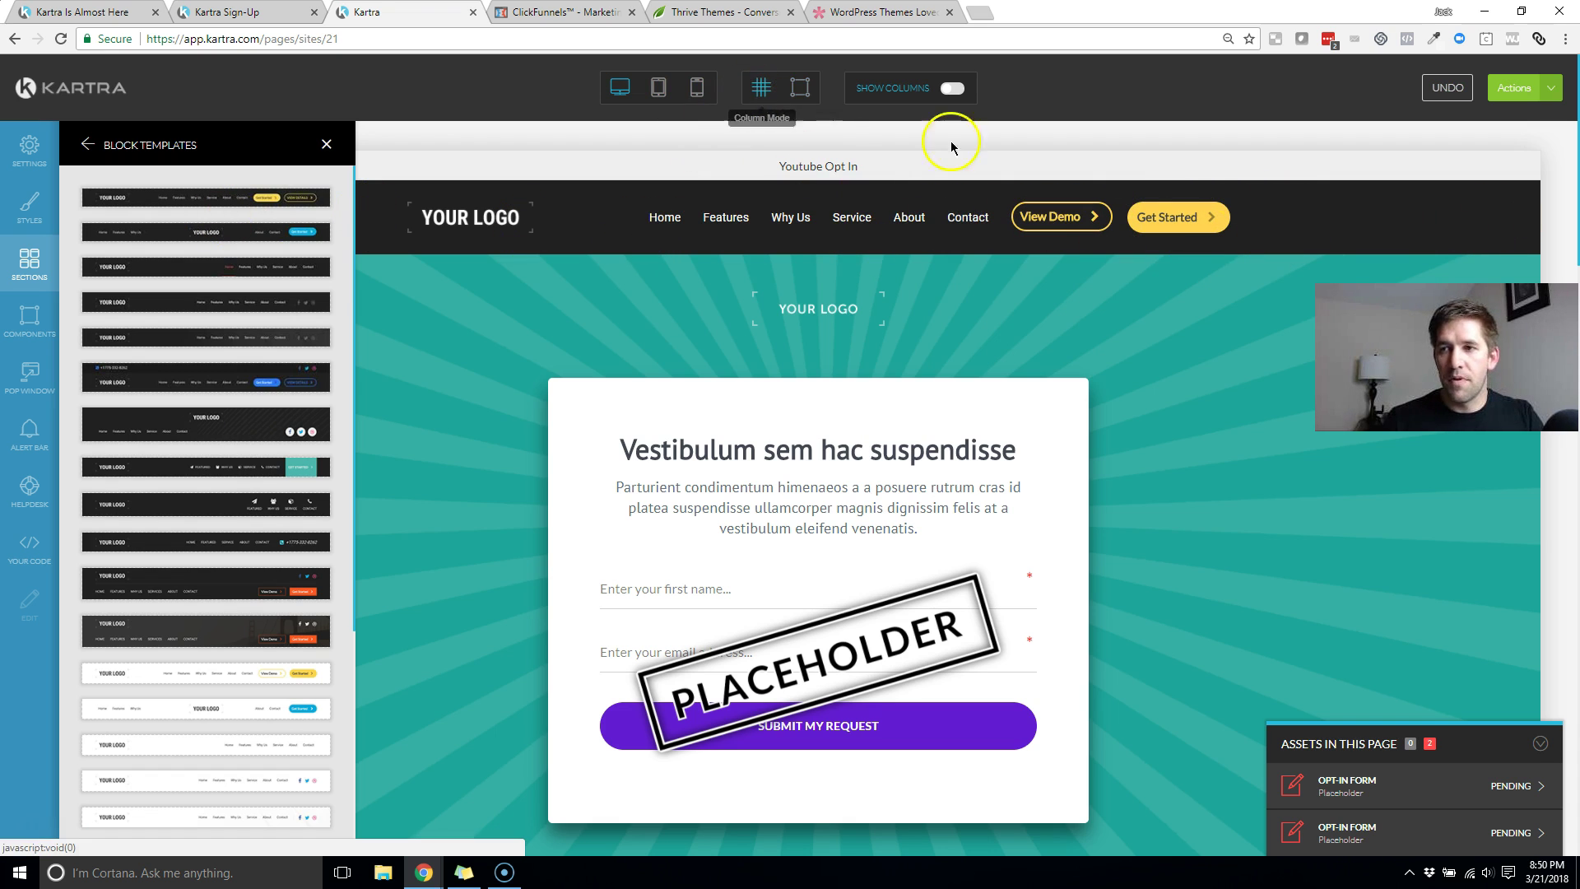
pyautogui.click(327, 144)
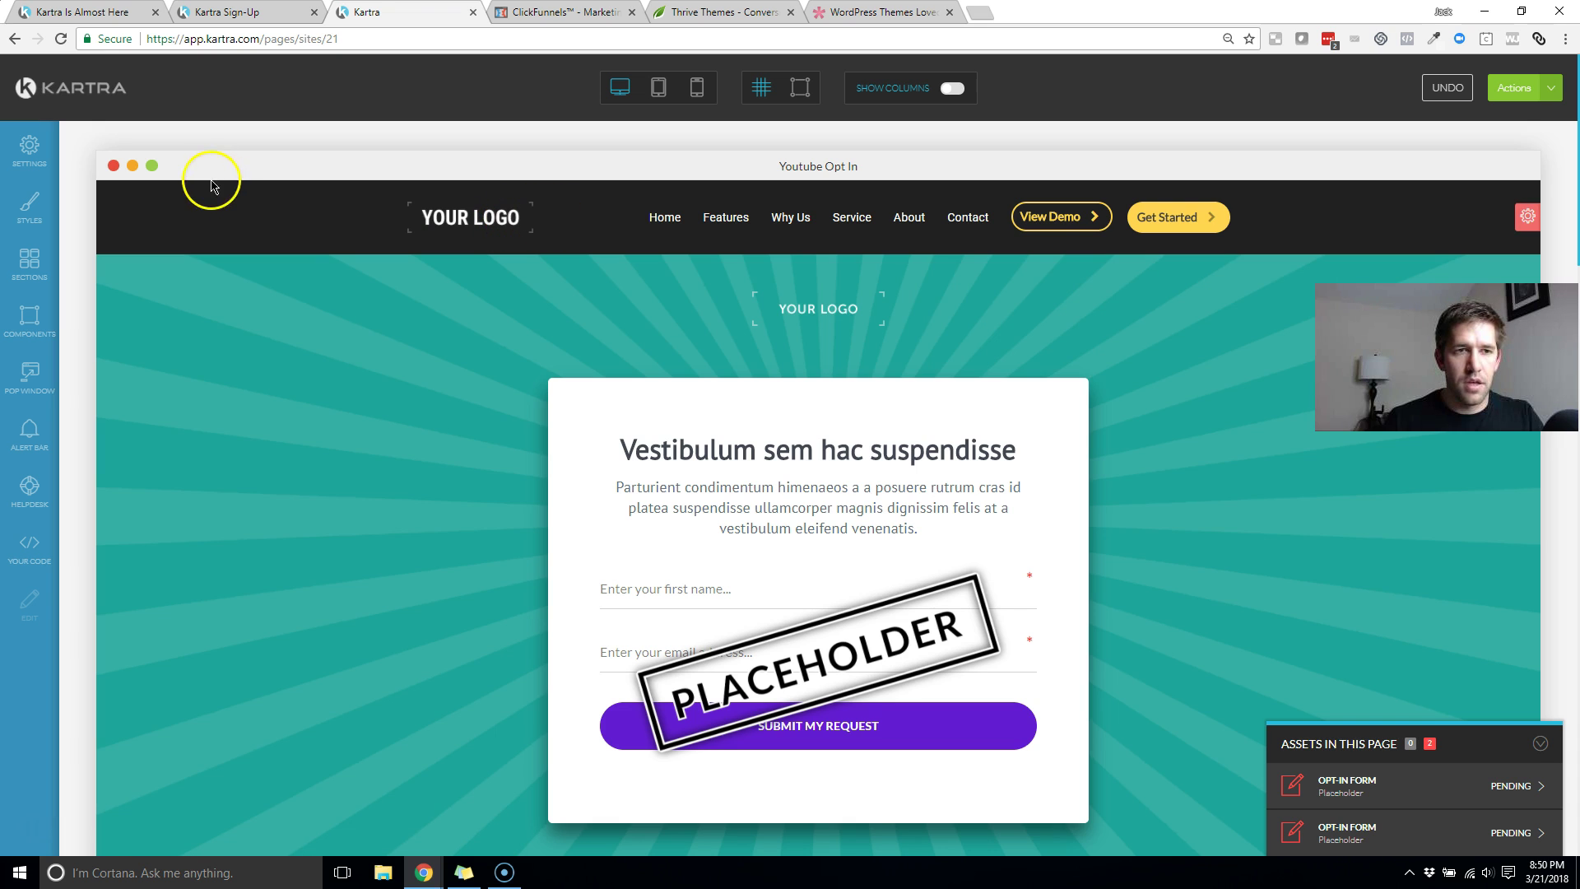
# Step: Drag the dark navigation bar down below the teal opt-in section
pyautogui.moveTo(1526, 217)
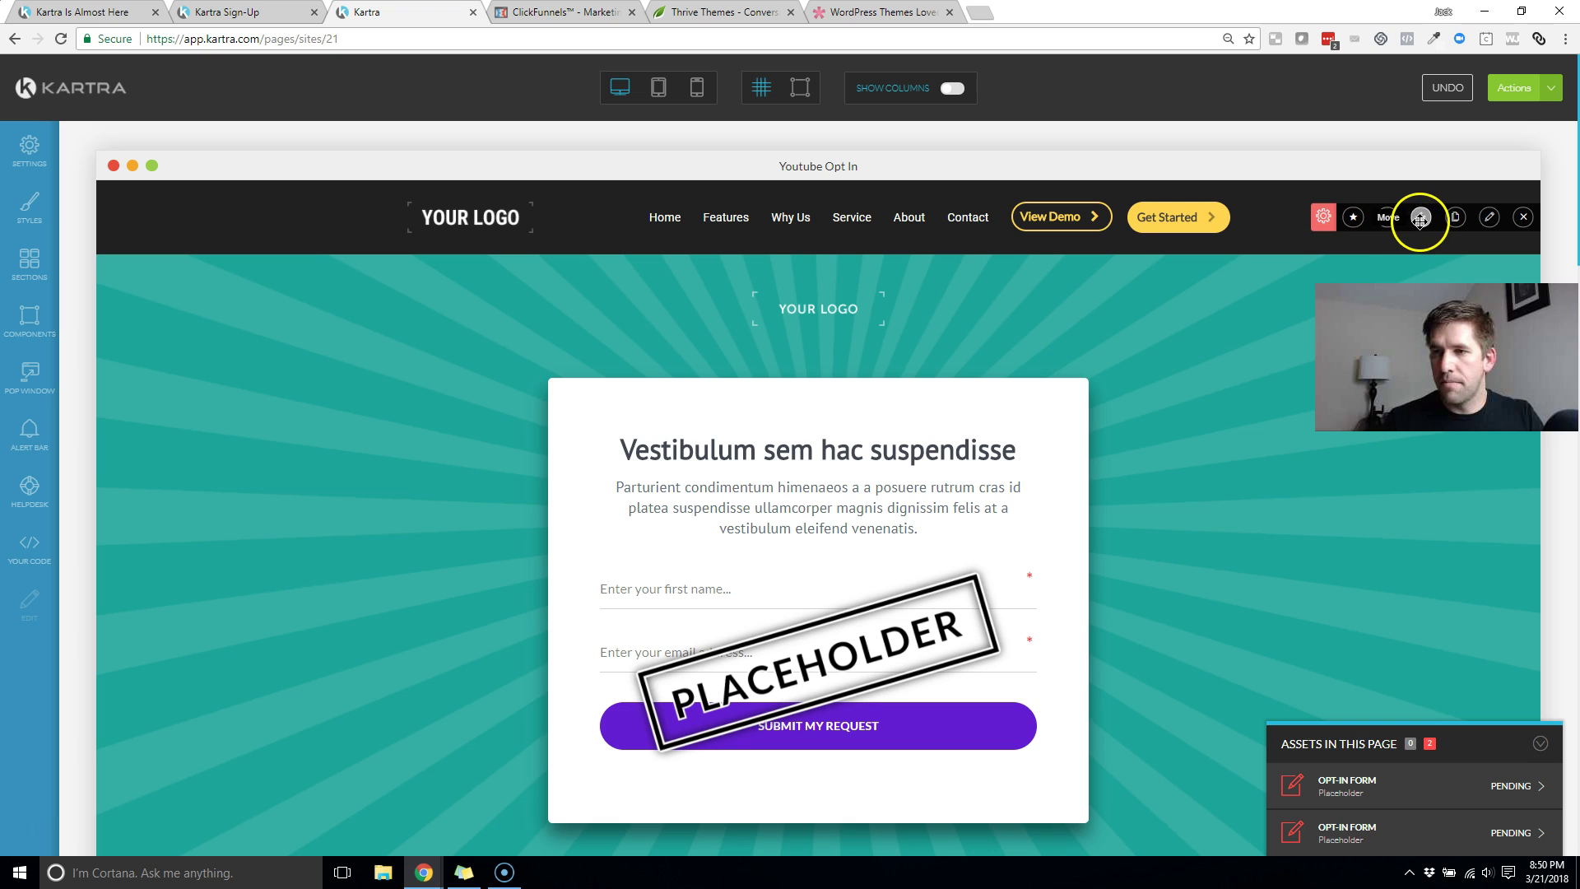
pyautogui.moveTo(1421, 217); pyautogui.dragTo(1379, 642)
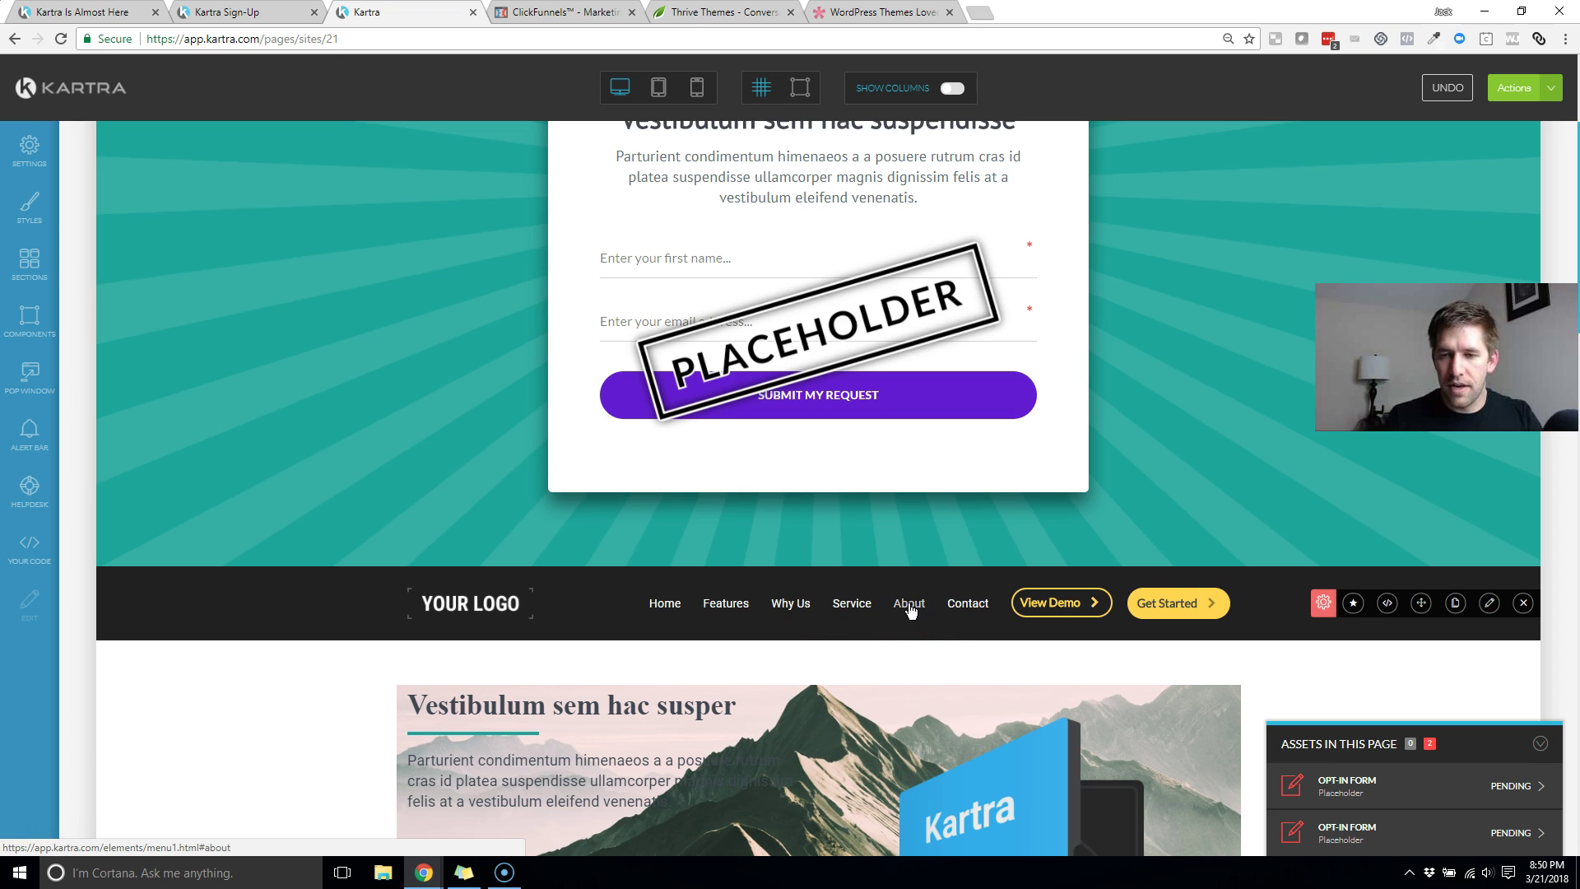
# Step: Switch to element editing and open the navigation bar's Get Started button settings
pyautogui.click(800, 87)
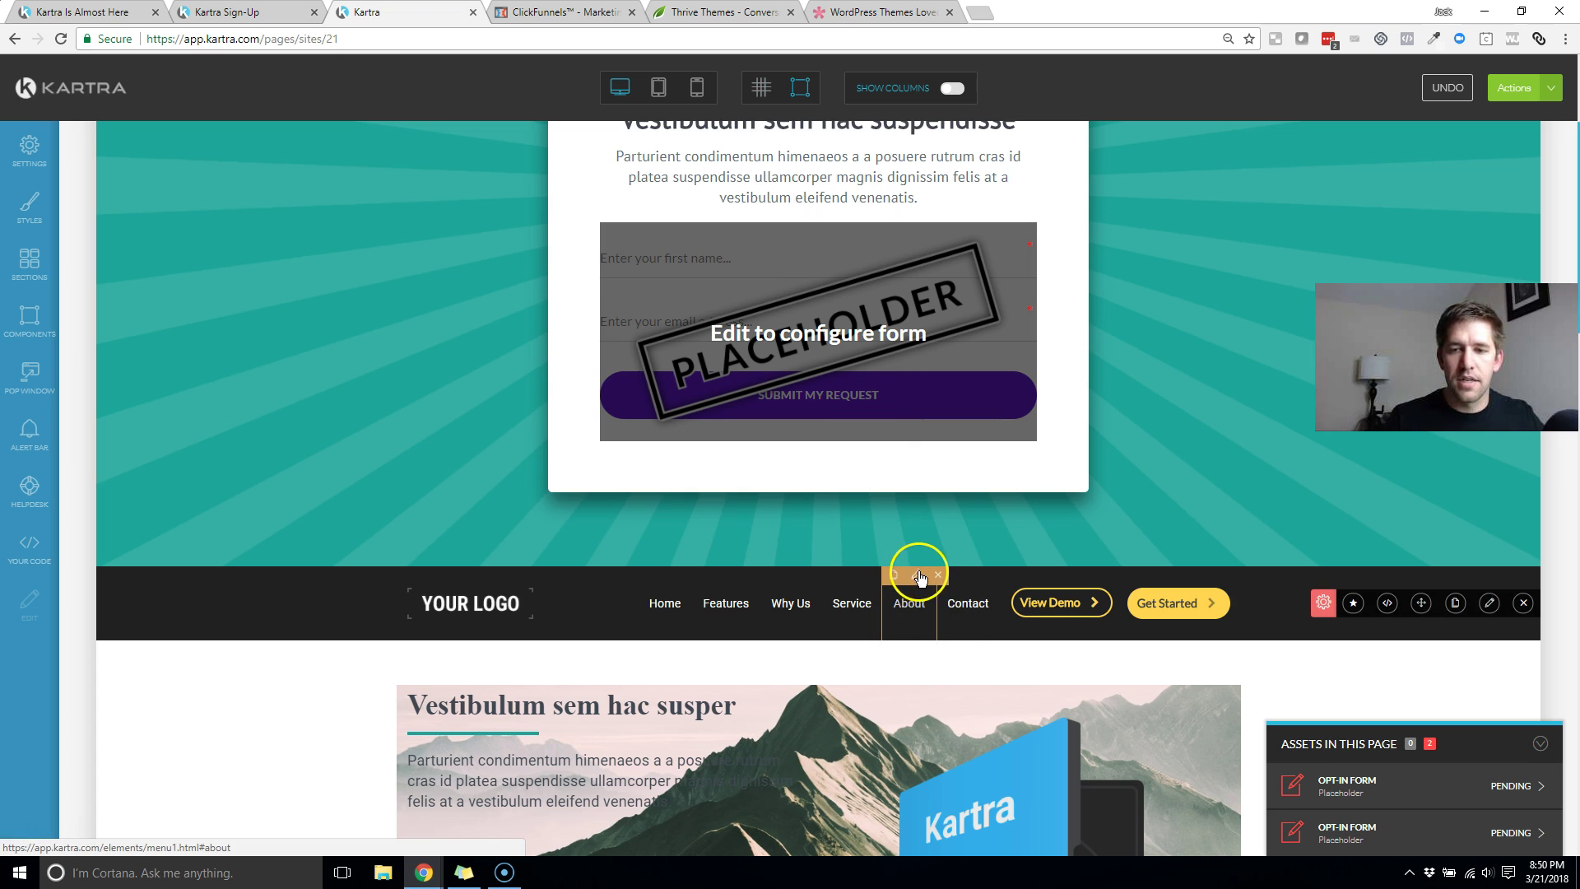
pyautogui.click(919, 578)
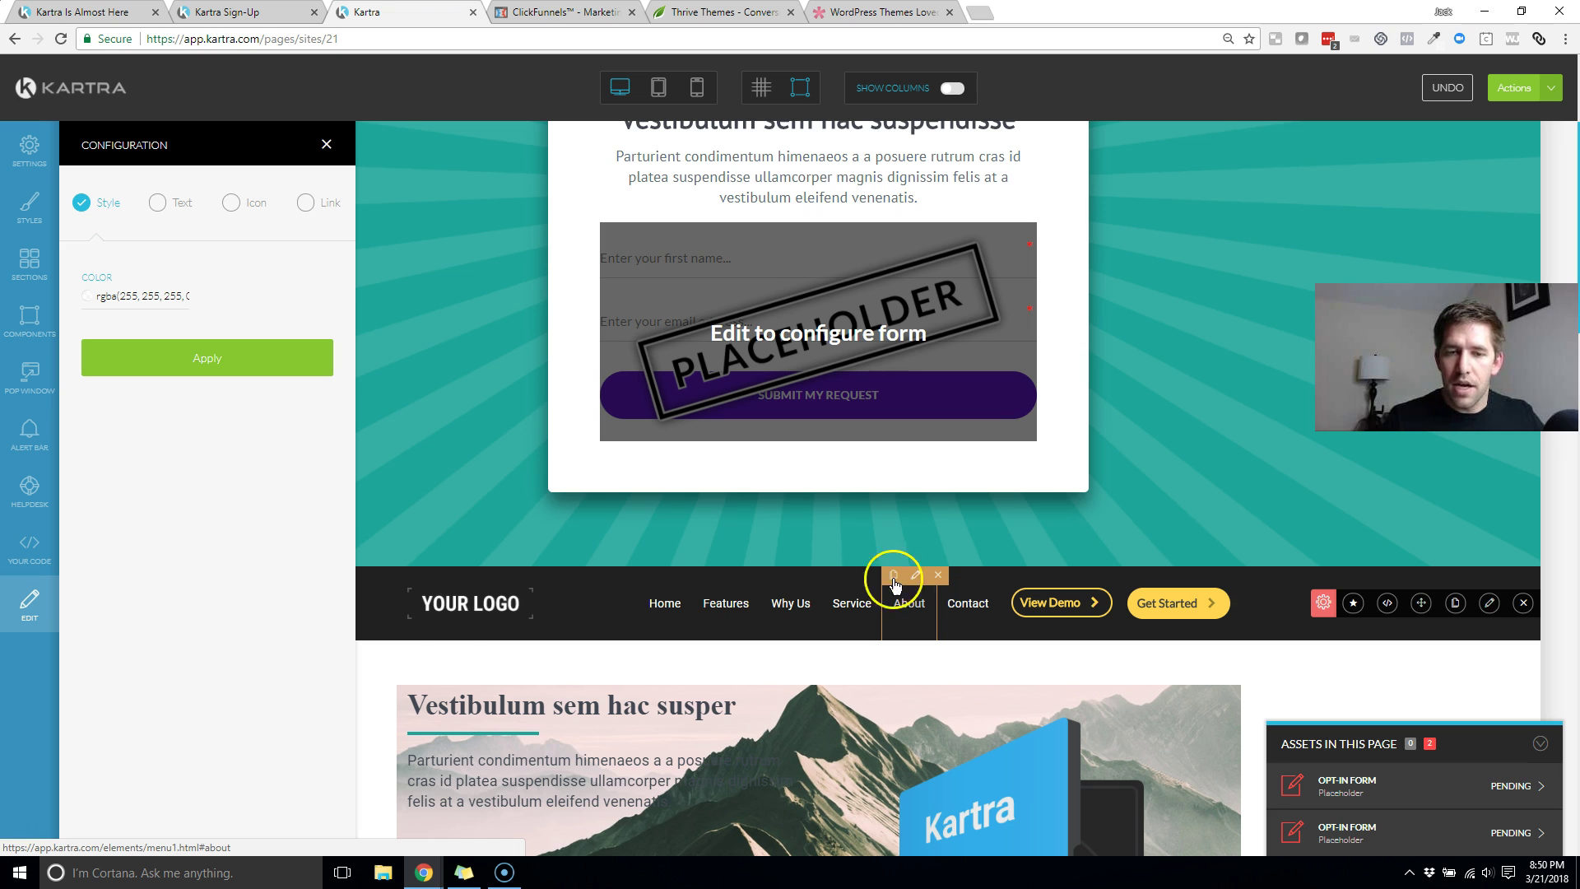
pyautogui.moveTo(911, 593)
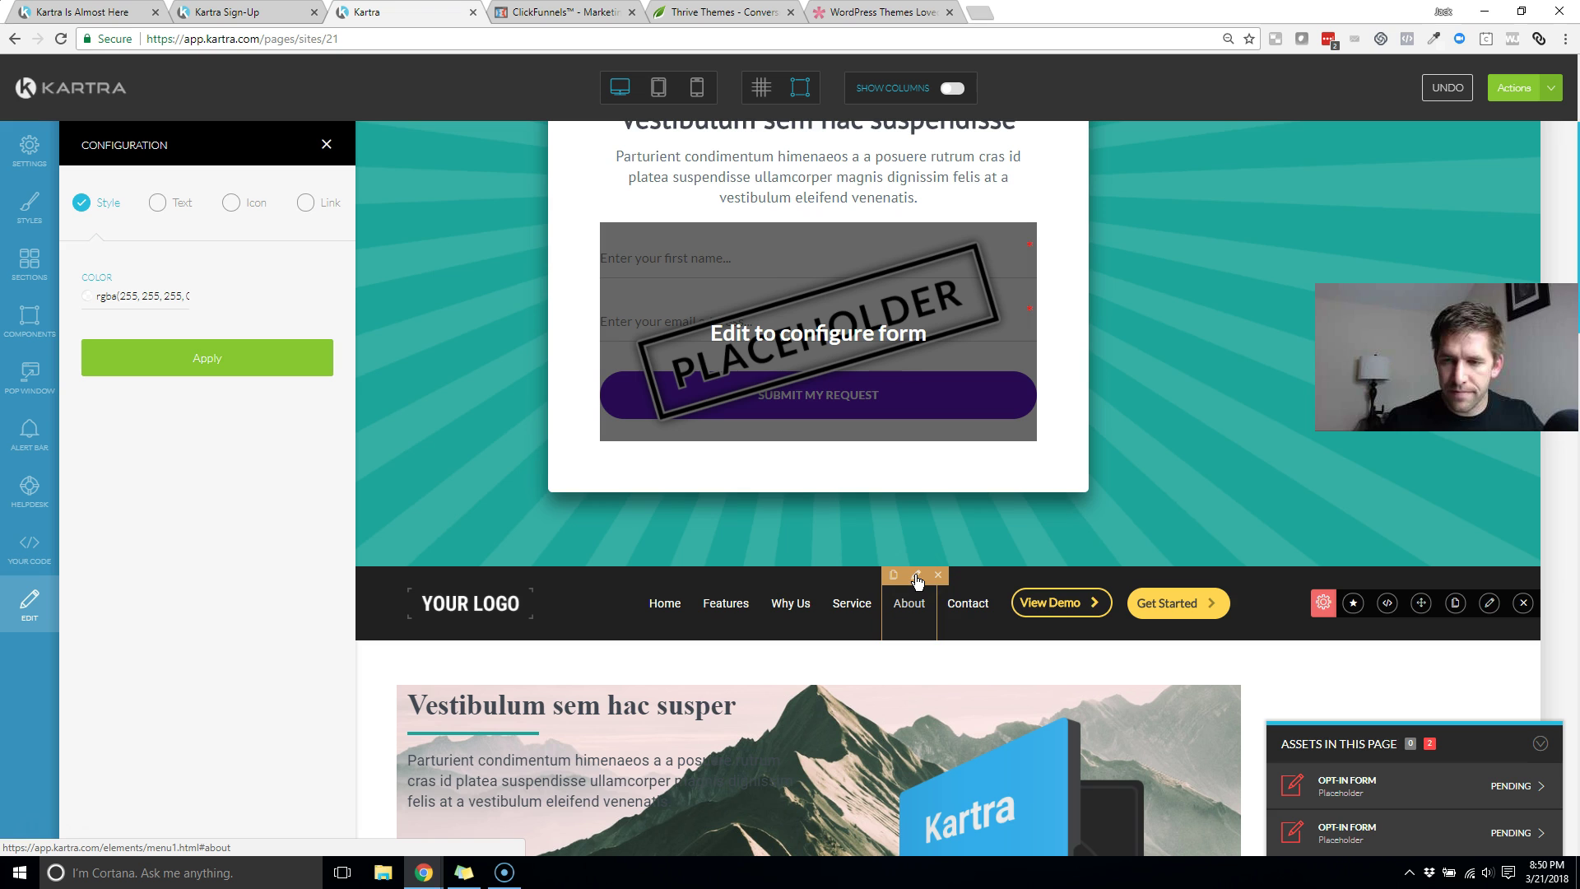
pyautogui.click(1064, 606)
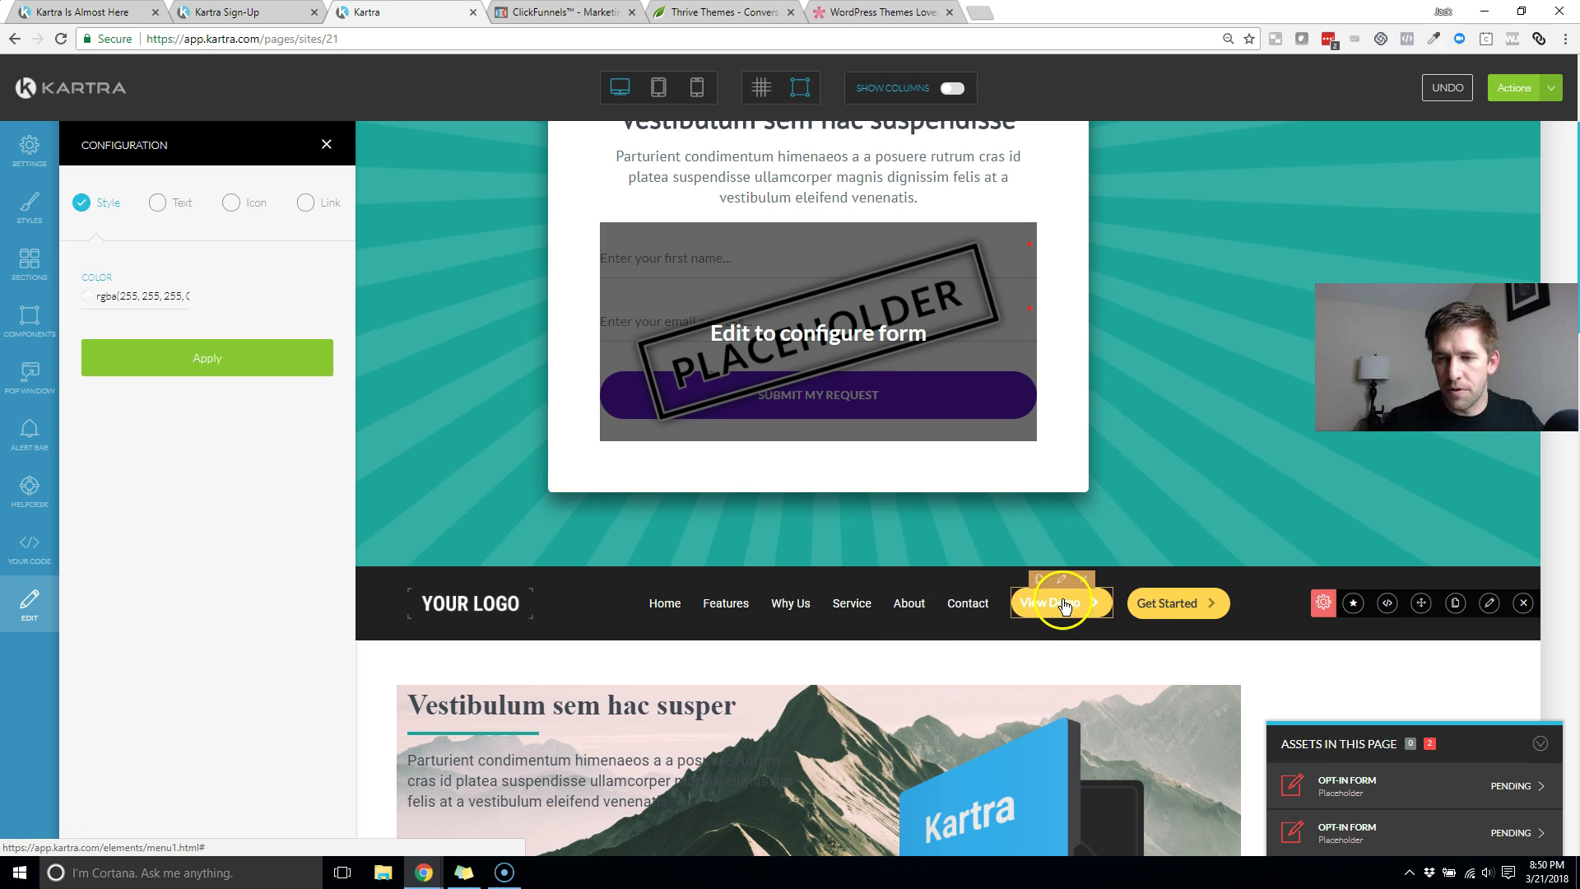
pyautogui.click(1181, 580)
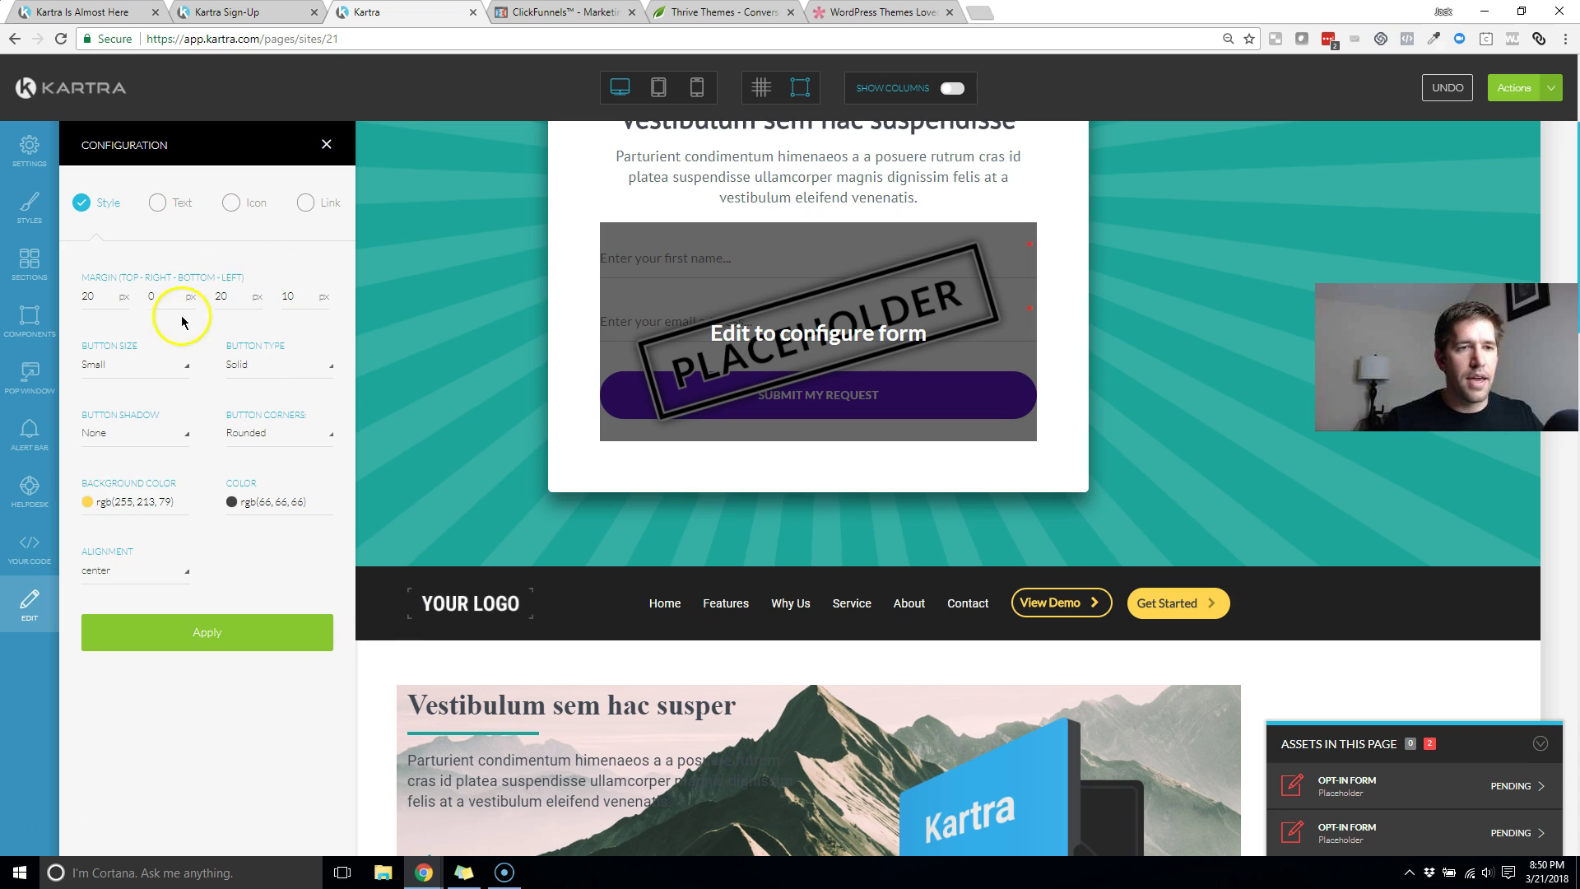
# Step: Change the button's first line of text to 'Sign up!' and apply it
pyautogui.click(157, 203)
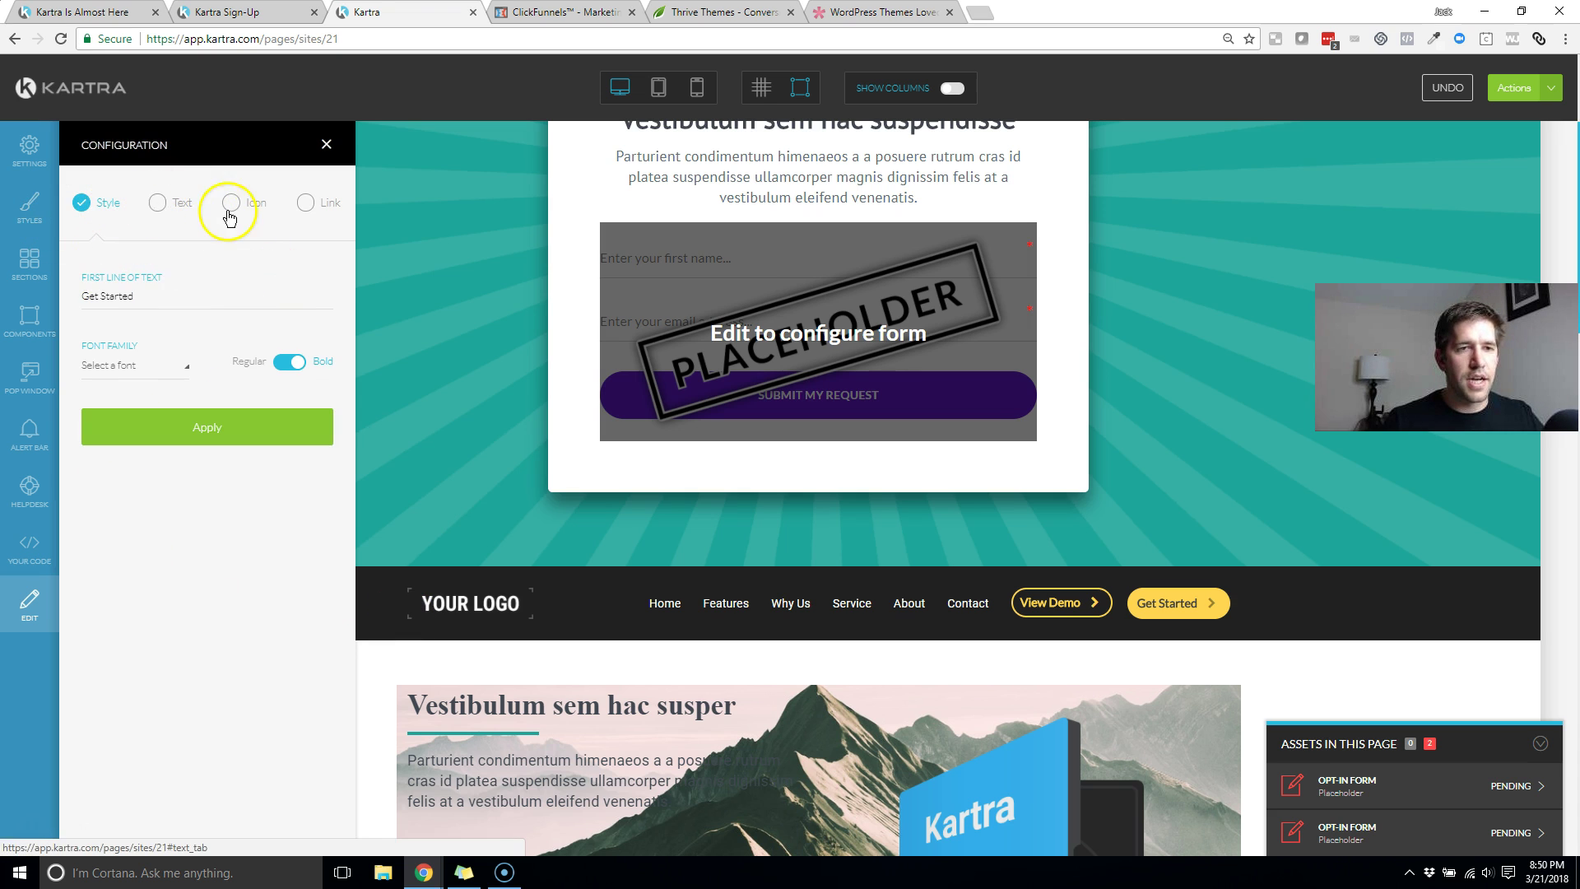
pyautogui.moveTo(173, 298); pyautogui.dragTo(17, 294)
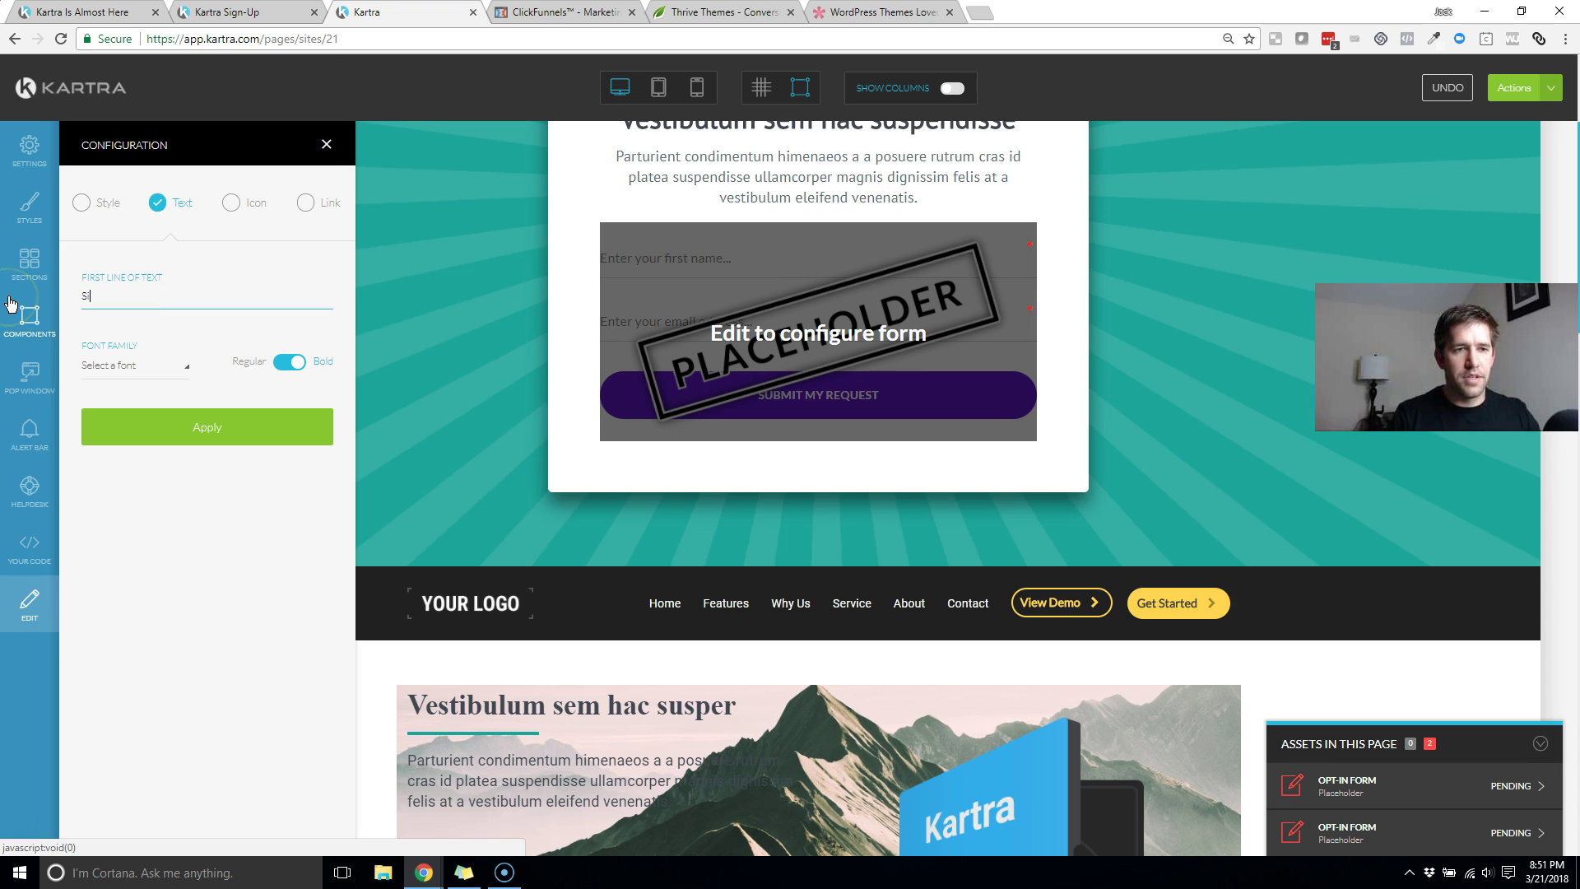
pyautogui.click(220, 438)
pyautogui.click(229, 205)
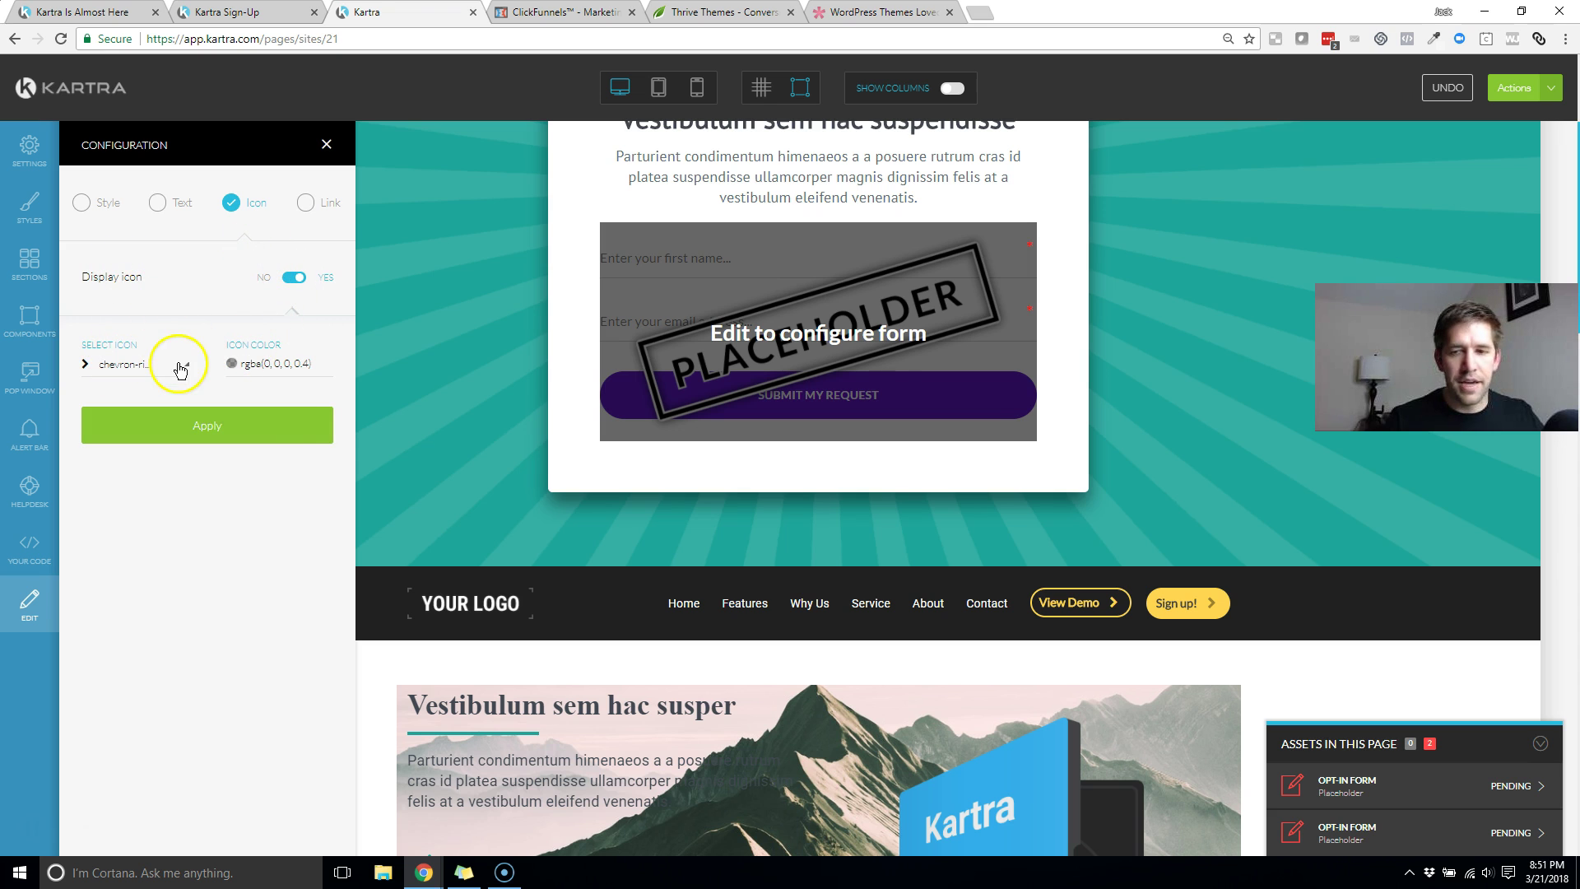
pyautogui.click(304, 204)
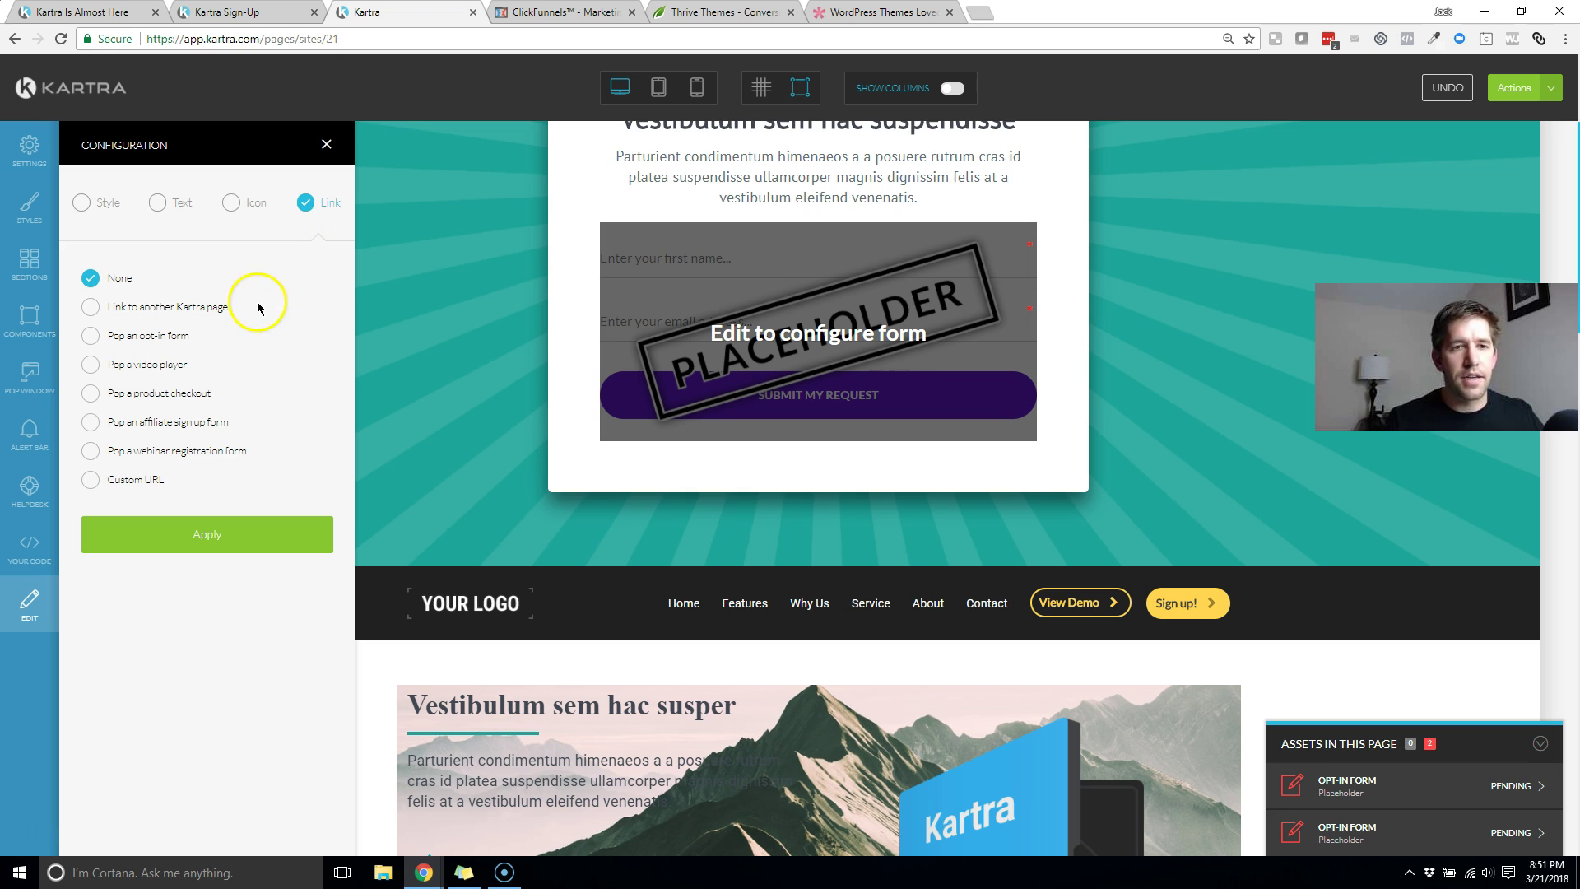
# Step: Set the Sign up! button's link type to 'Link to another Kartra page'
pyautogui.click(90, 336)
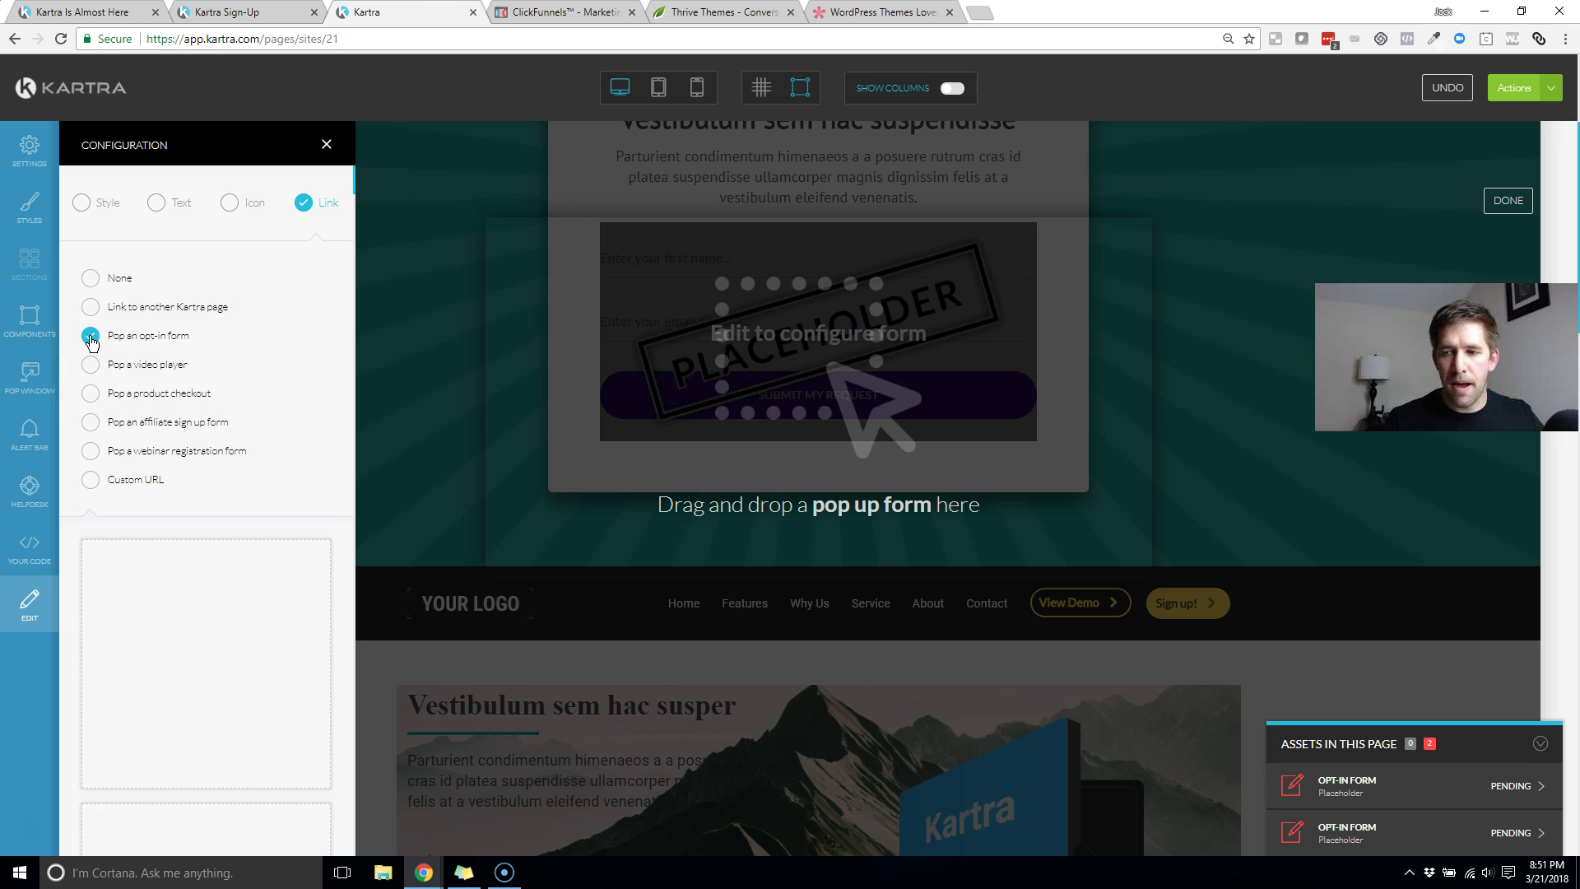
pyautogui.scroll(-15, 238, 683)
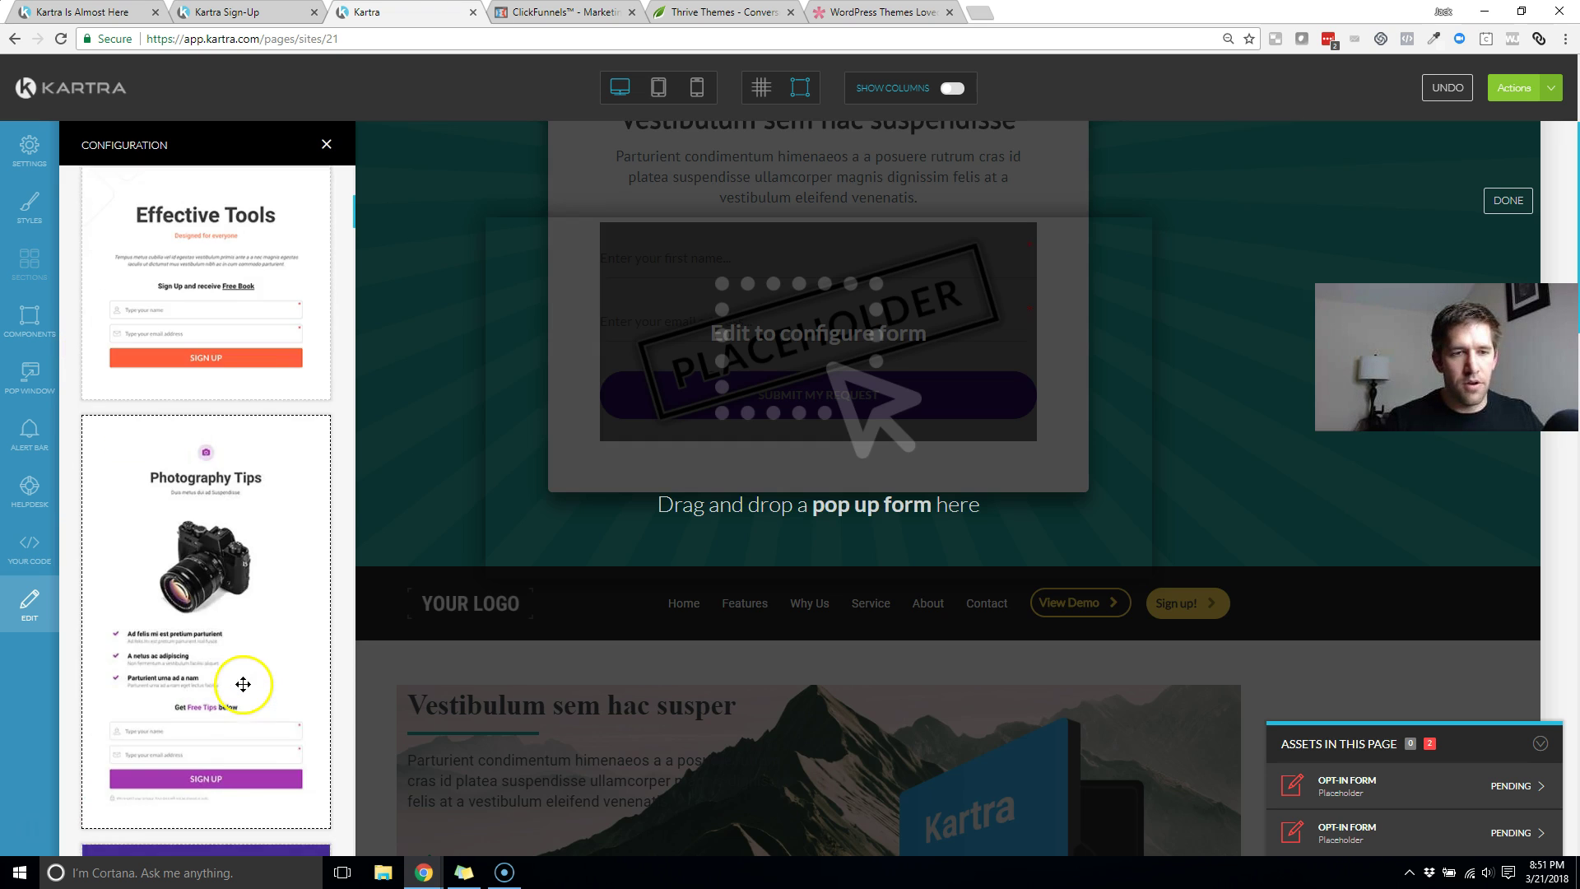
pyautogui.scroll(-15, 241, 682)
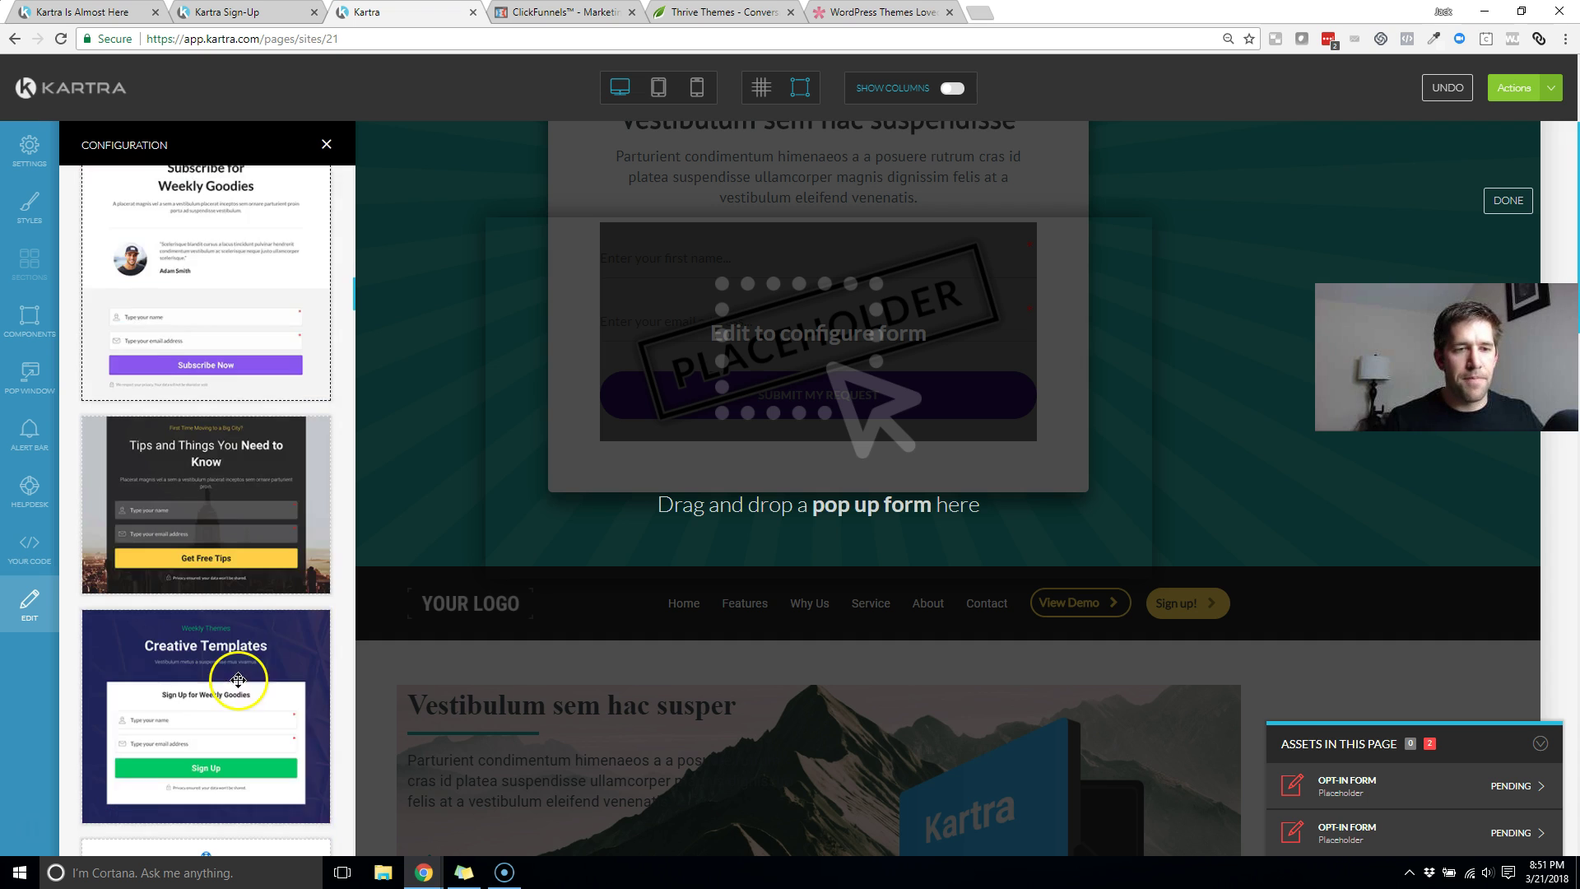
pyautogui.scroll(-5, 237, 681)
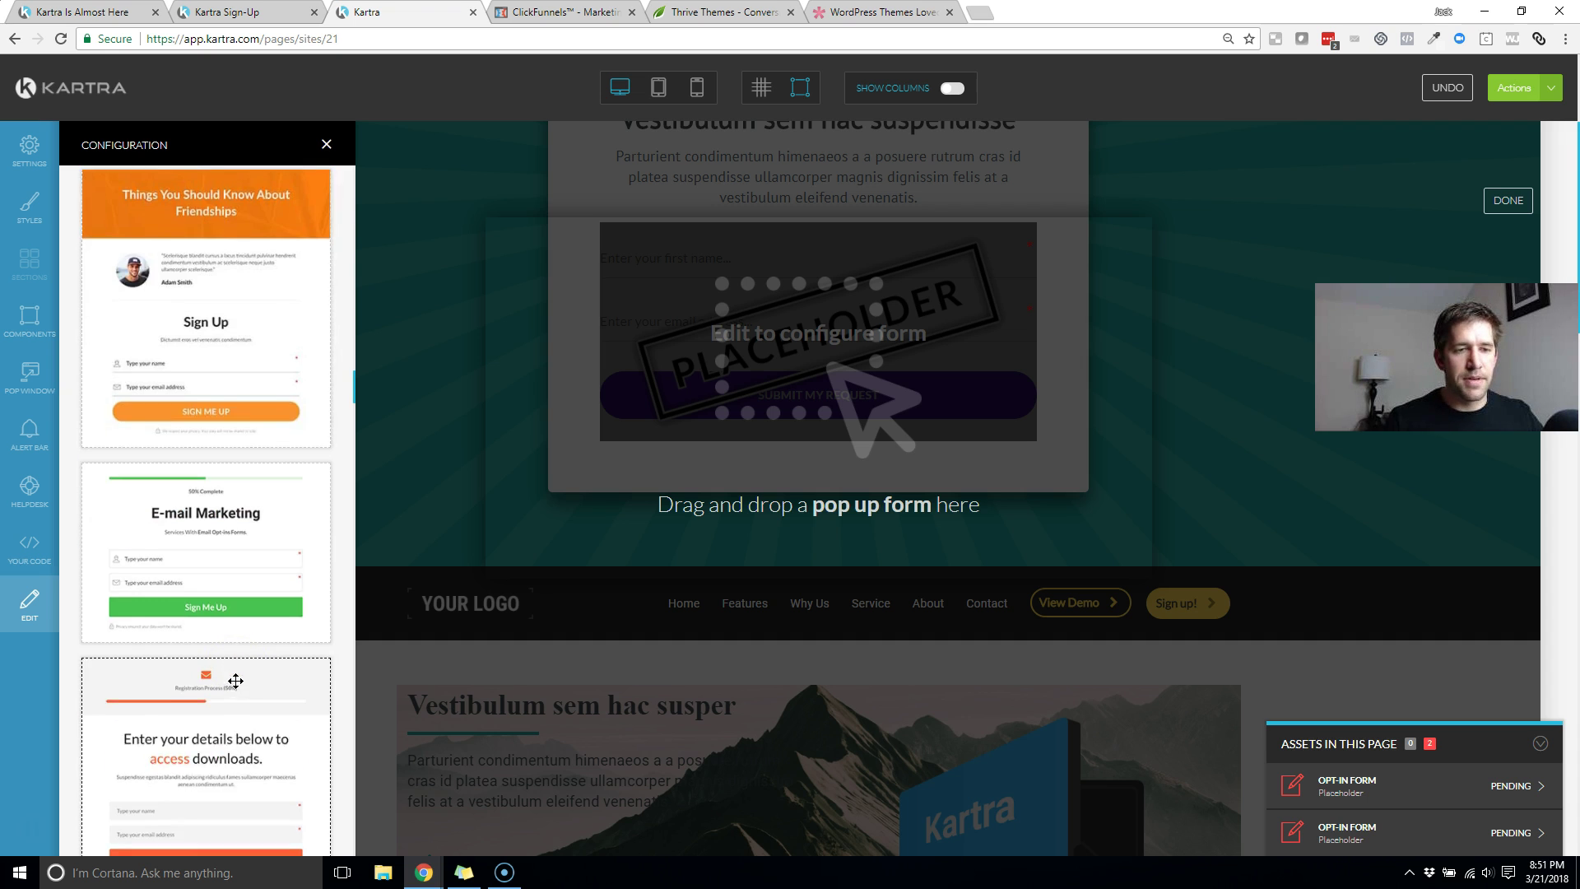
pyautogui.scroll(10, 233, 680)
pyautogui.scroll(12, 233, 680)
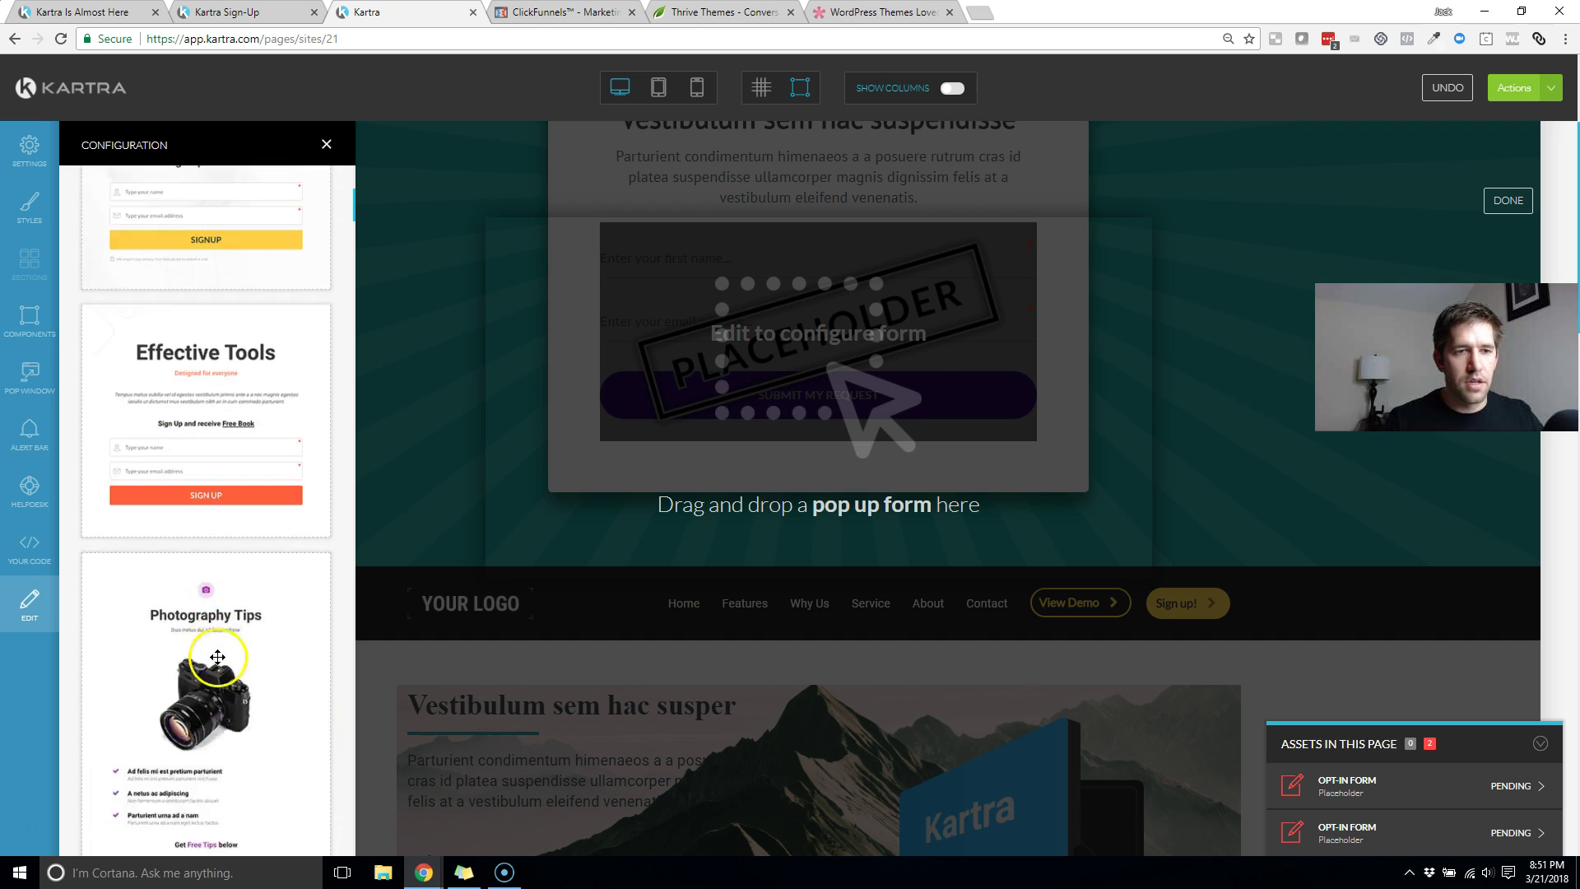
pyautogui.click(137, 339)
pyautogui.click(91, 306)
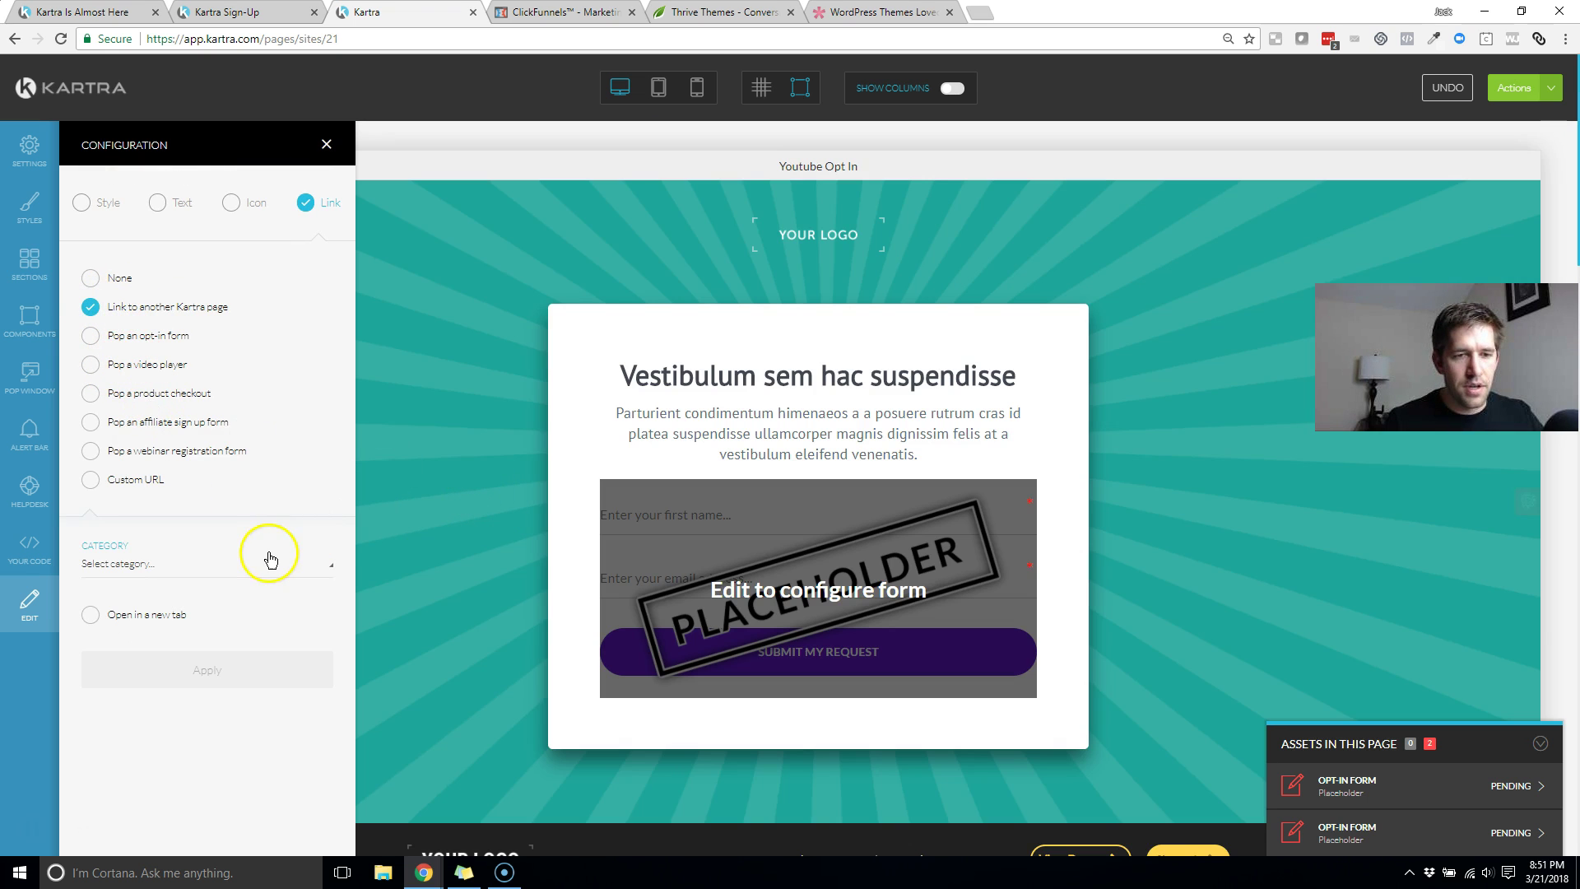
# Step: Target List Builder Funnel's TAlert List Builder Simple Optin Page, opening in a new tab, and apply
pyautogui.click(266, 567)
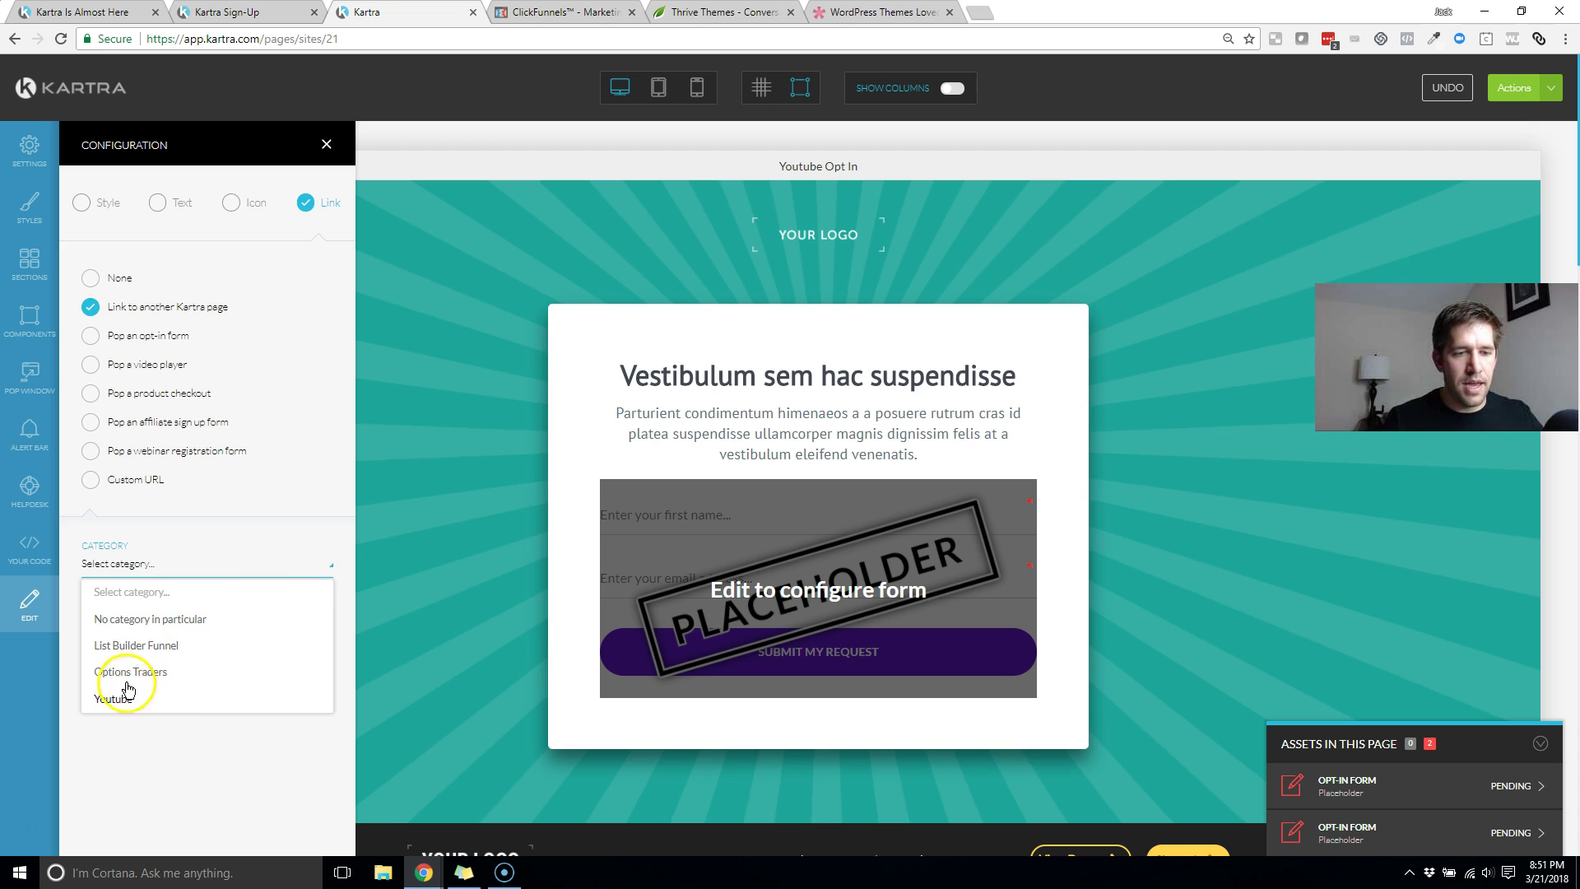
pyautogui.click(144, 647)
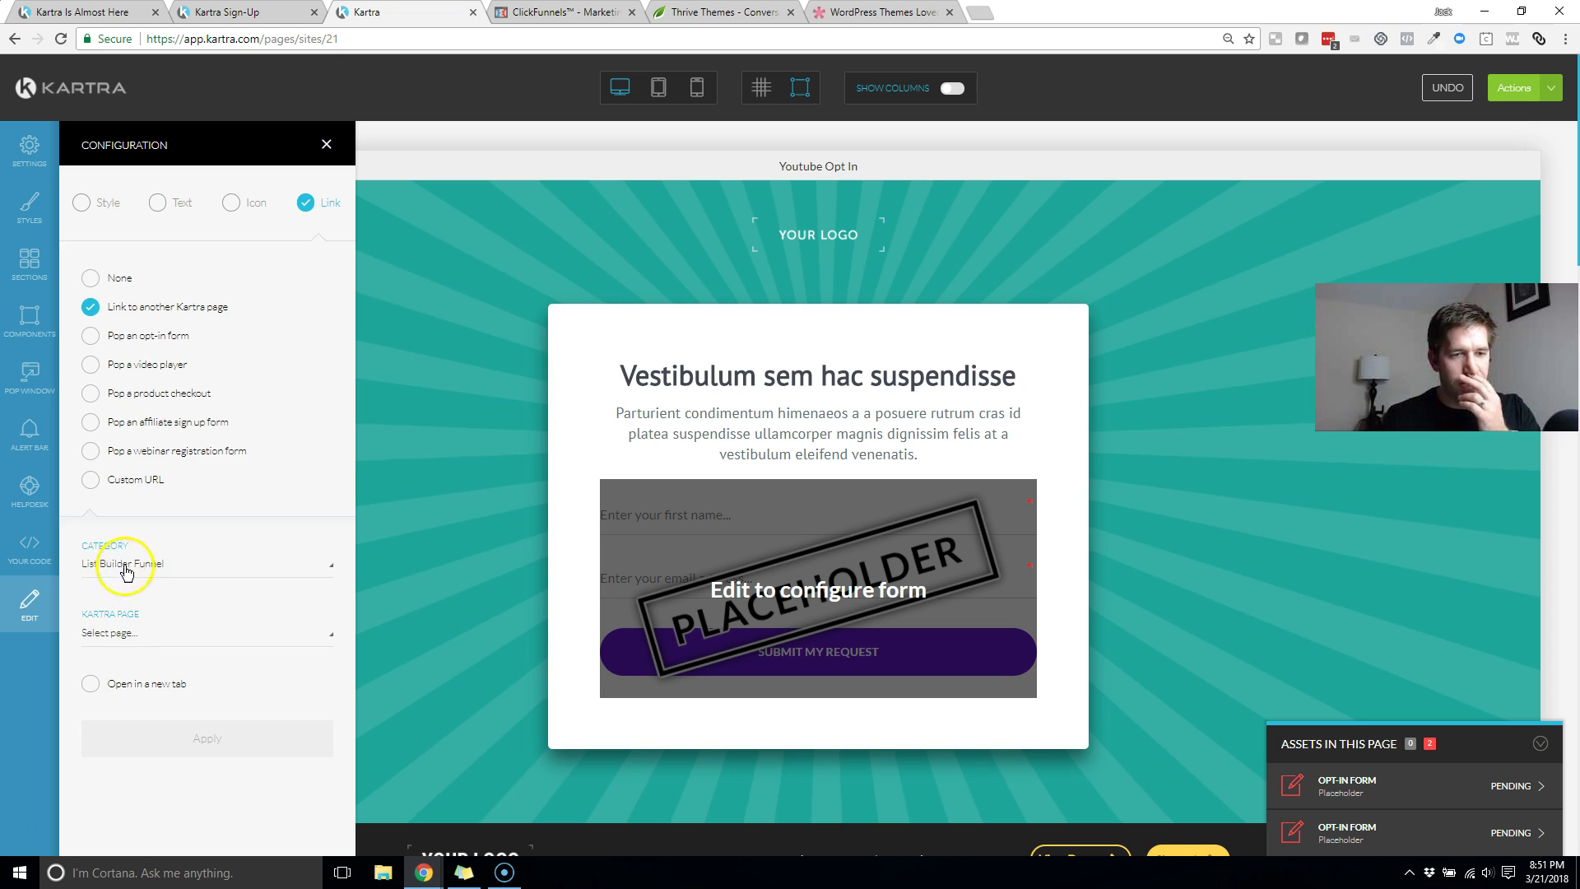
pyautogui.click(180, 640)
pyautogui.scroll(-3, 211, 683)
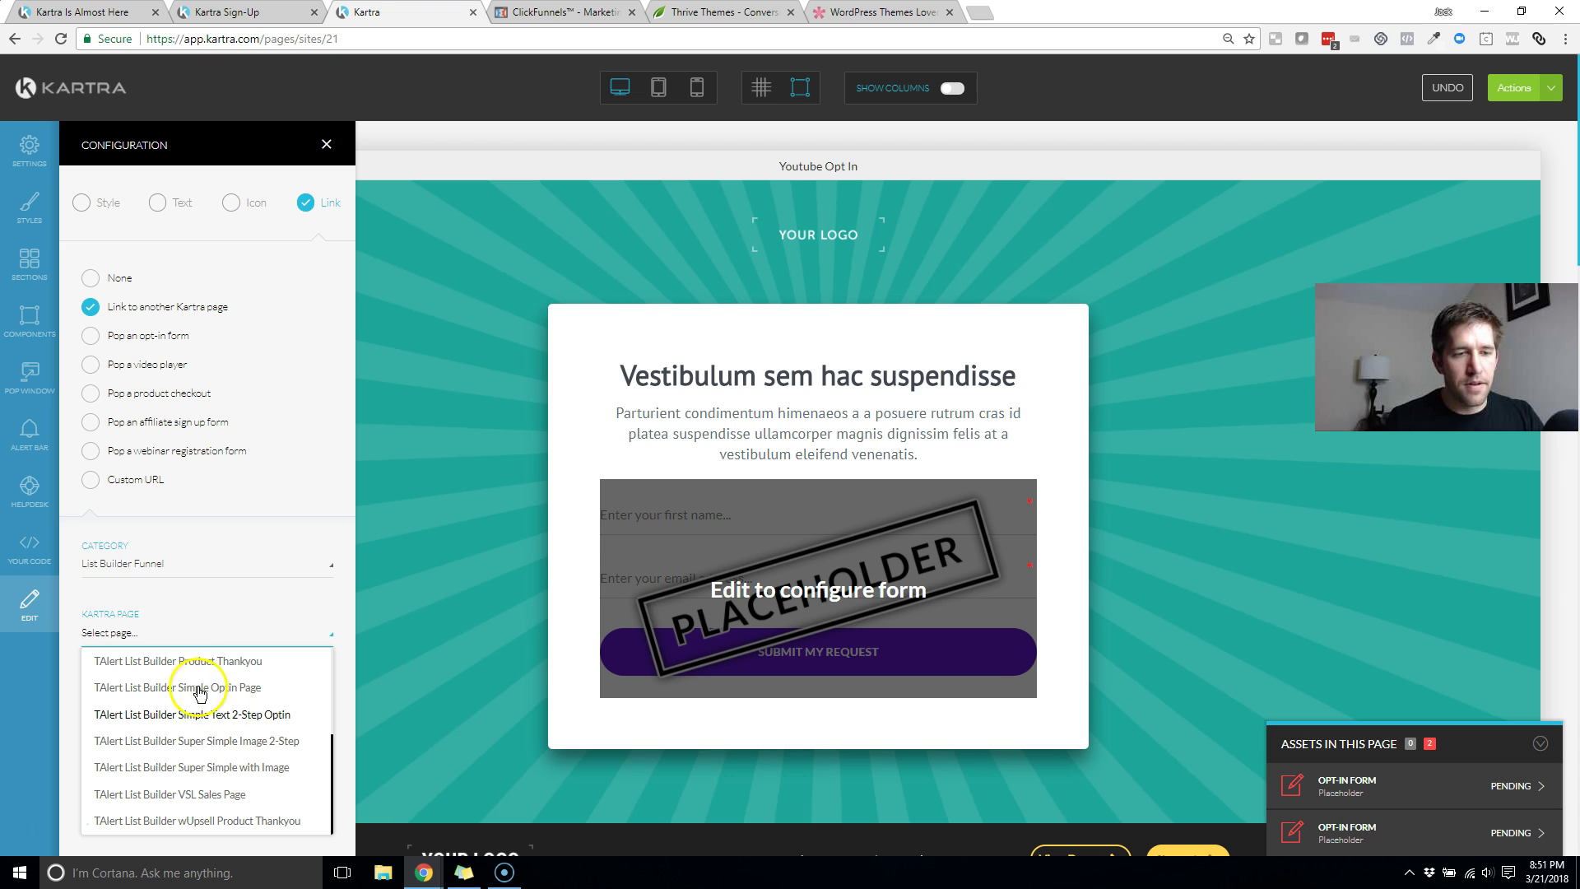
pyautogui.scroll(1, 181, 720)
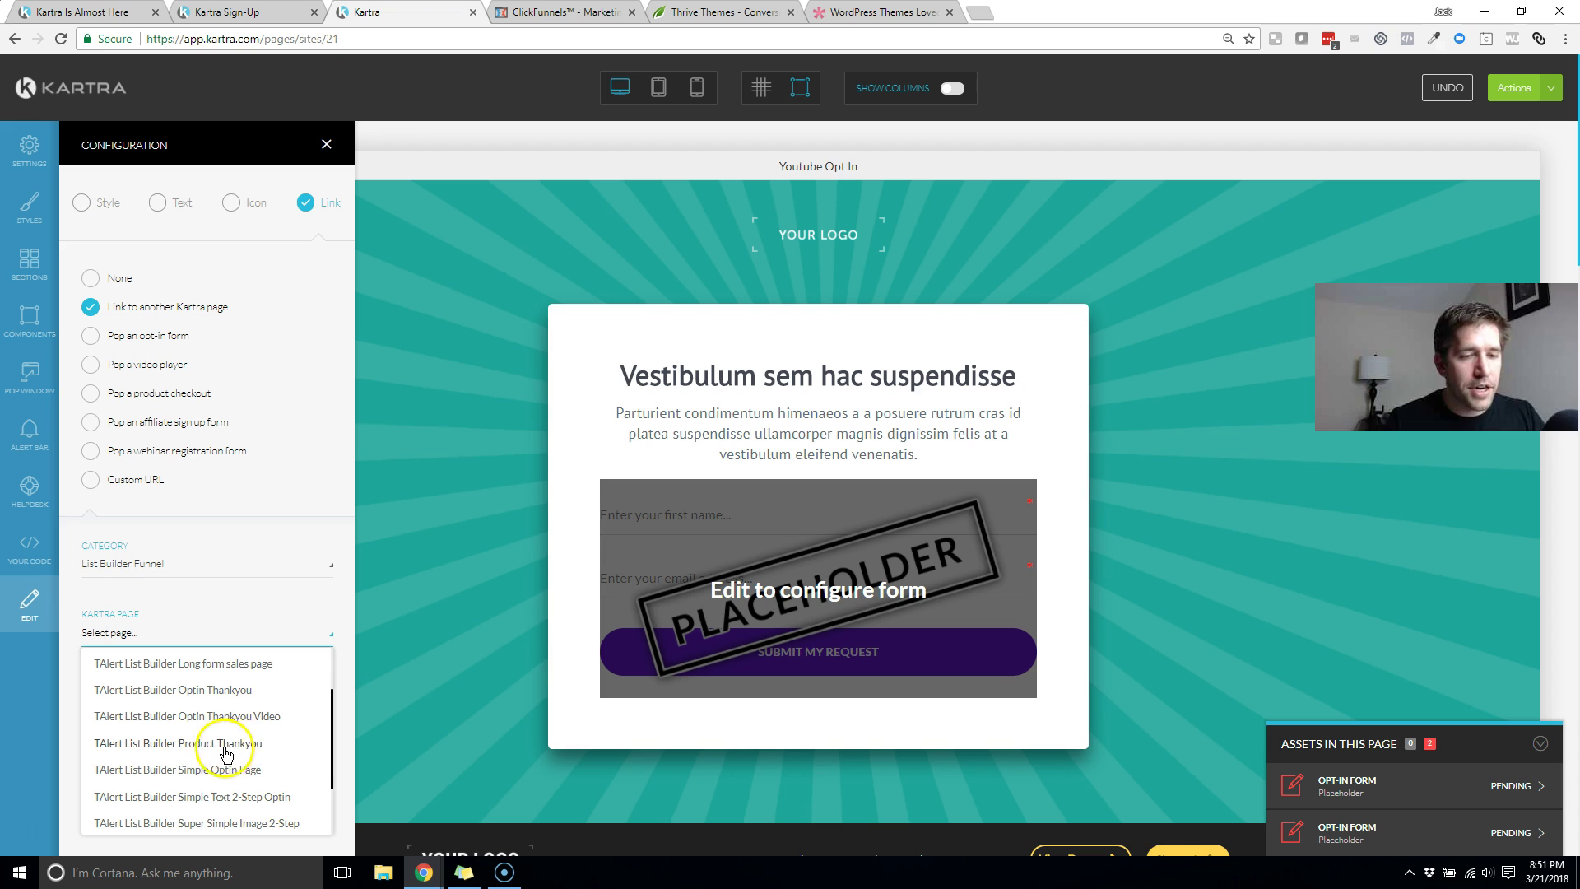
pyautogui.click(186, 774)
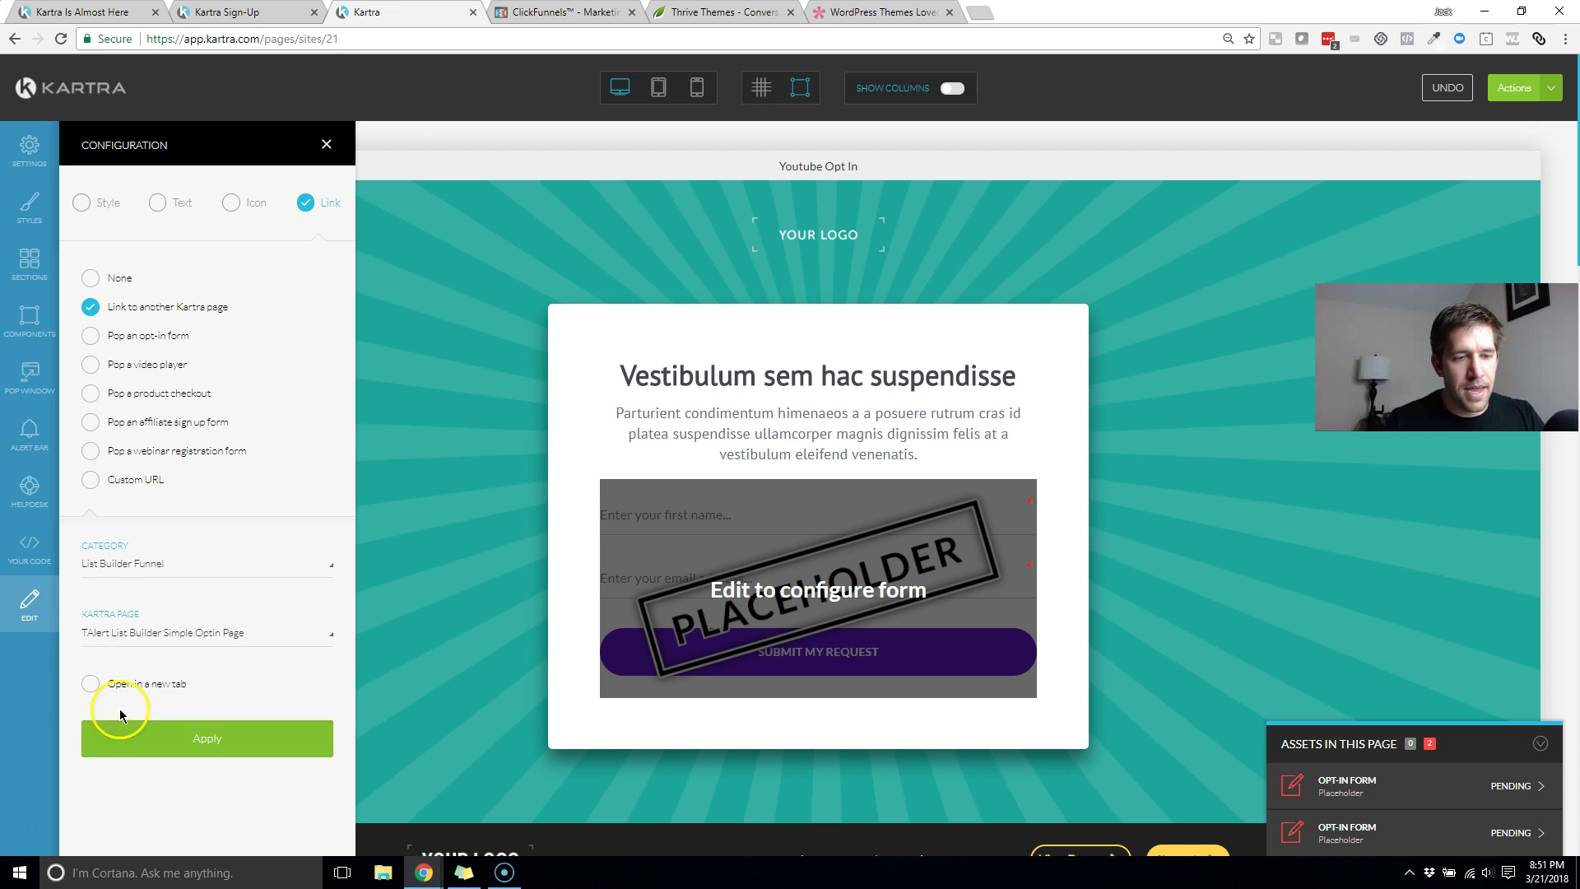
pyautogui.click(92, 693)
pyautogui.click(237, 750)
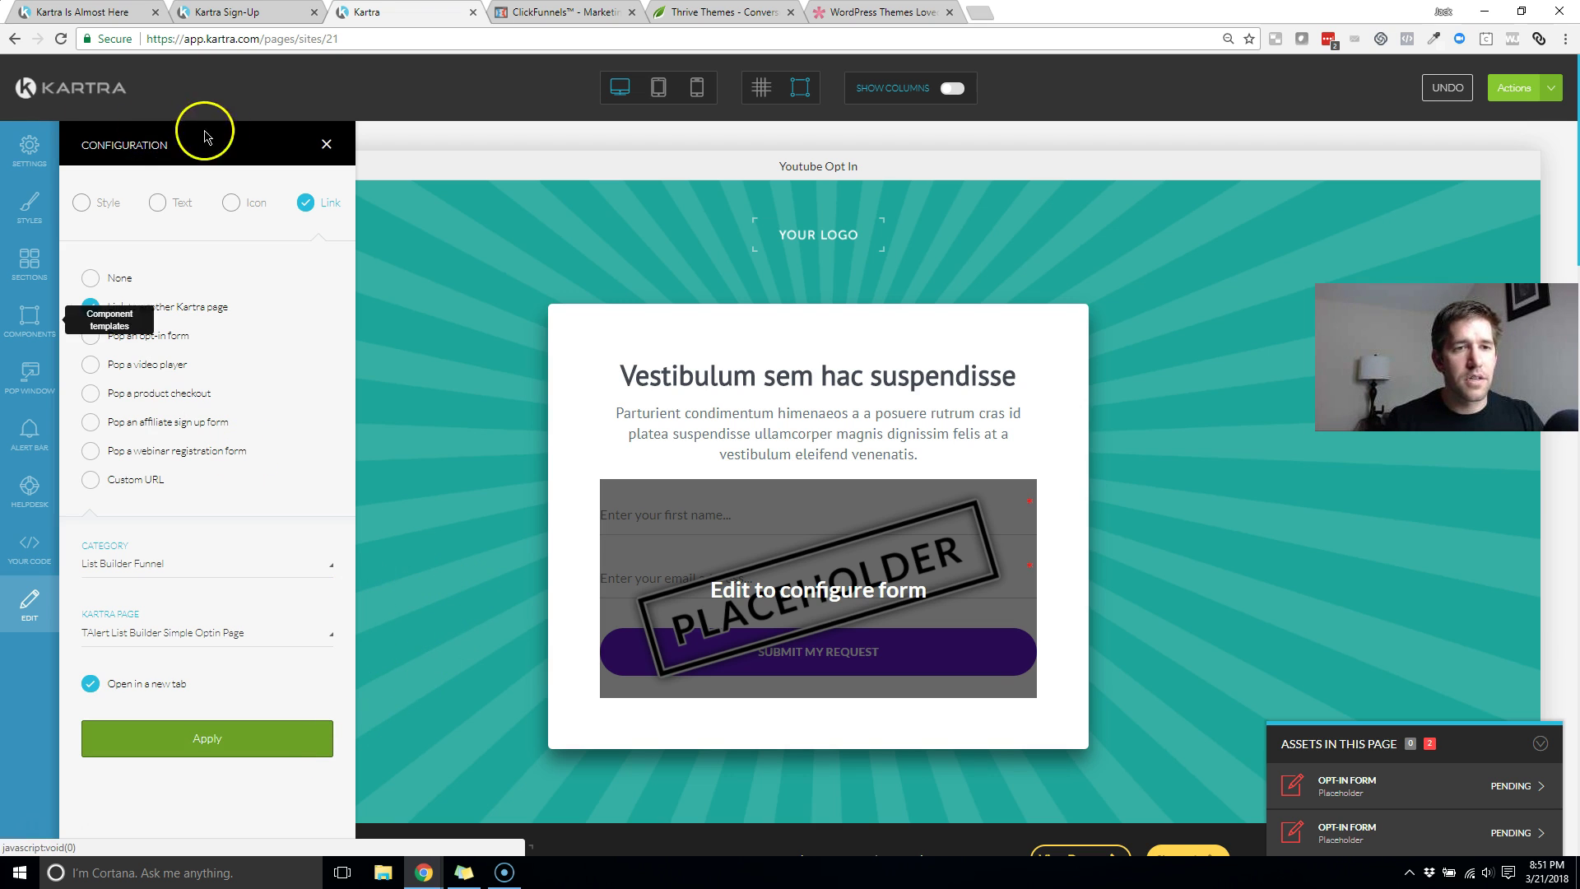
pyautogui.scroll(-4, 458, 383)
pyautogui.scroll(-1, 458, 383)
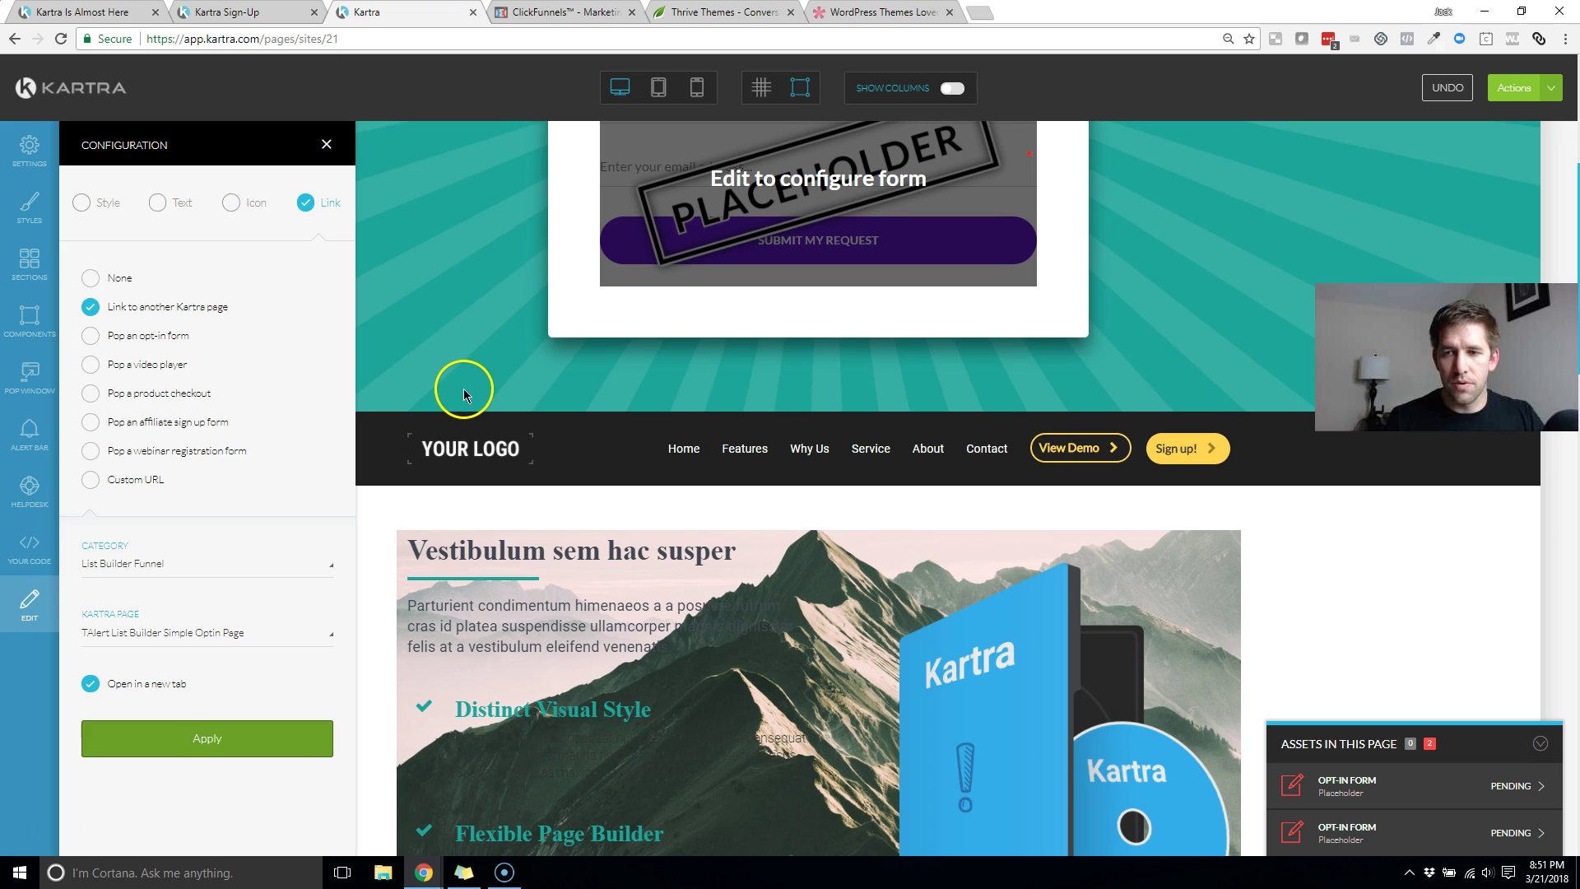
# Step: Close the button settings and save the navigation bar block to favourite blocks
pyautogui.click(327, 148)
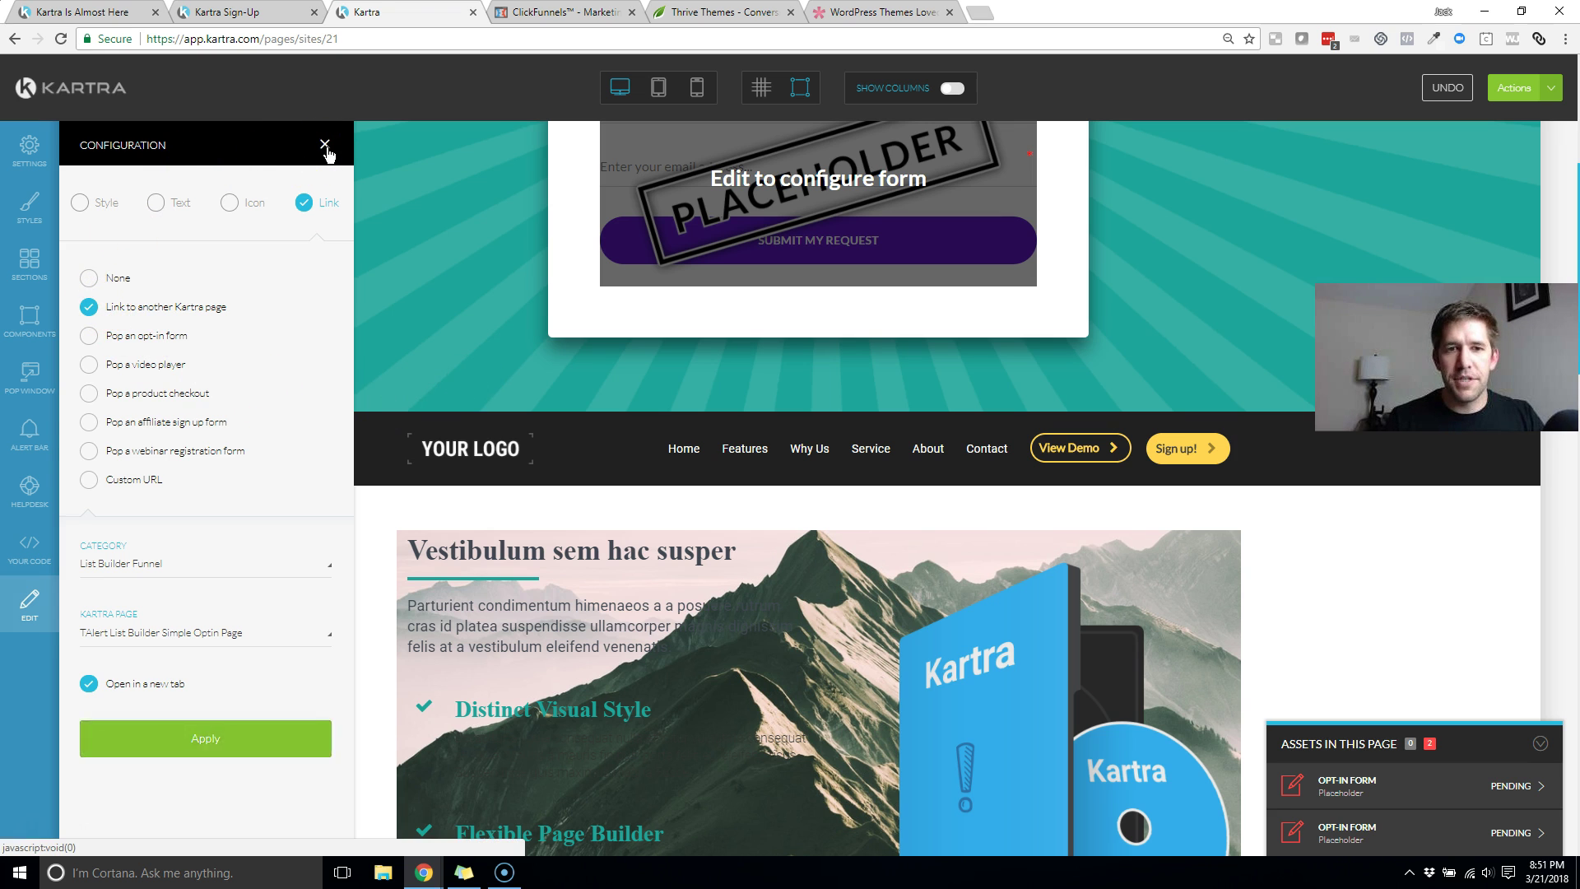
pyautogui.moveTo(1214, 451)
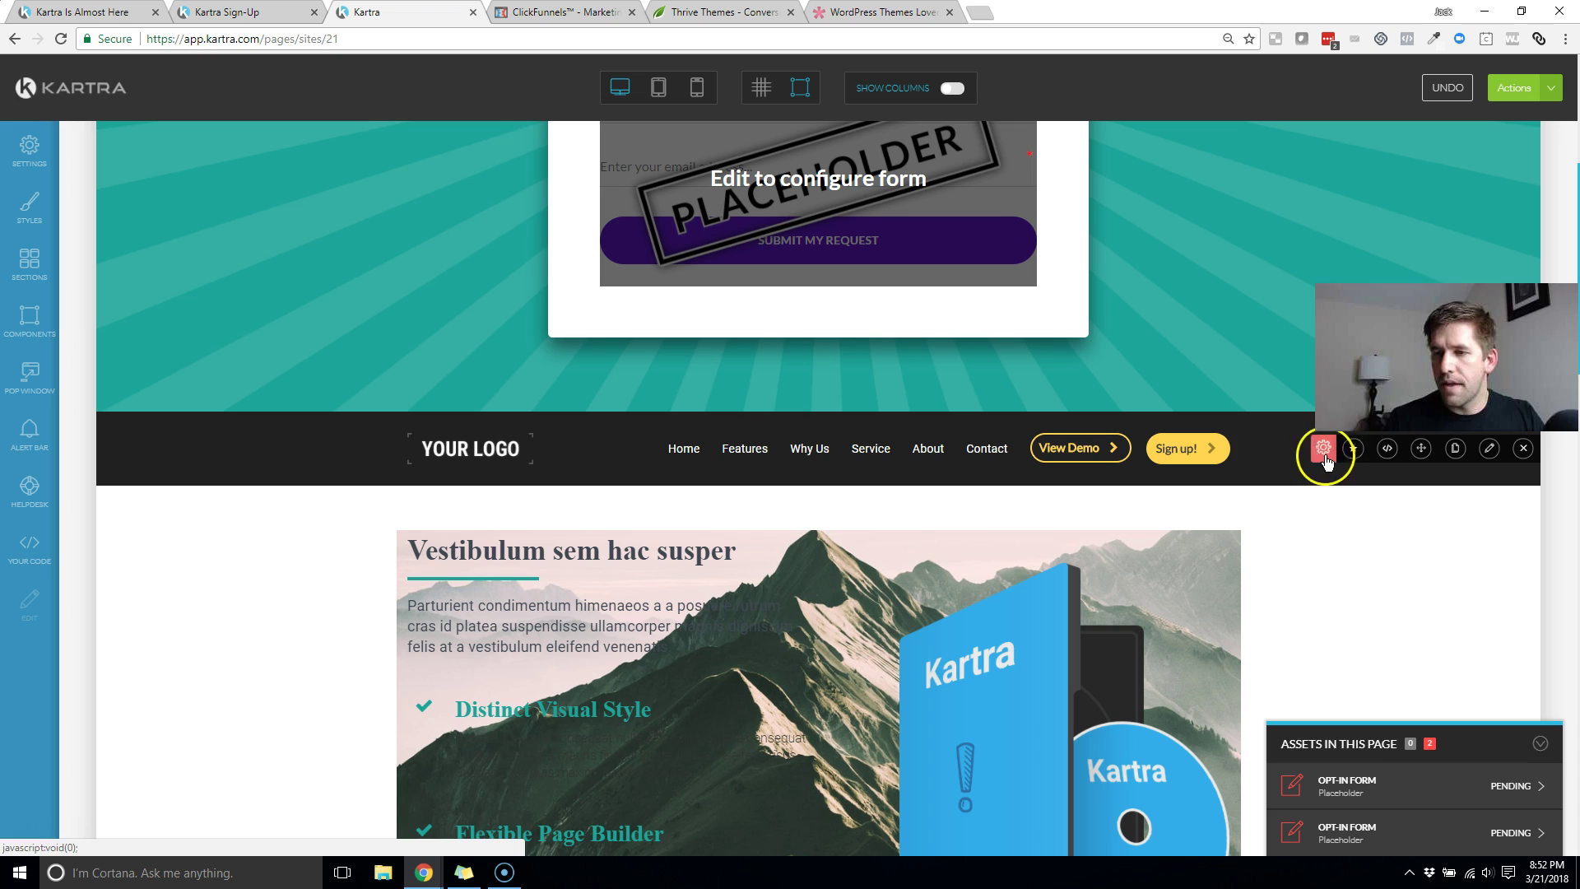
pyautogui.click(1352, 450)
pyautogui.click(1280, 456)
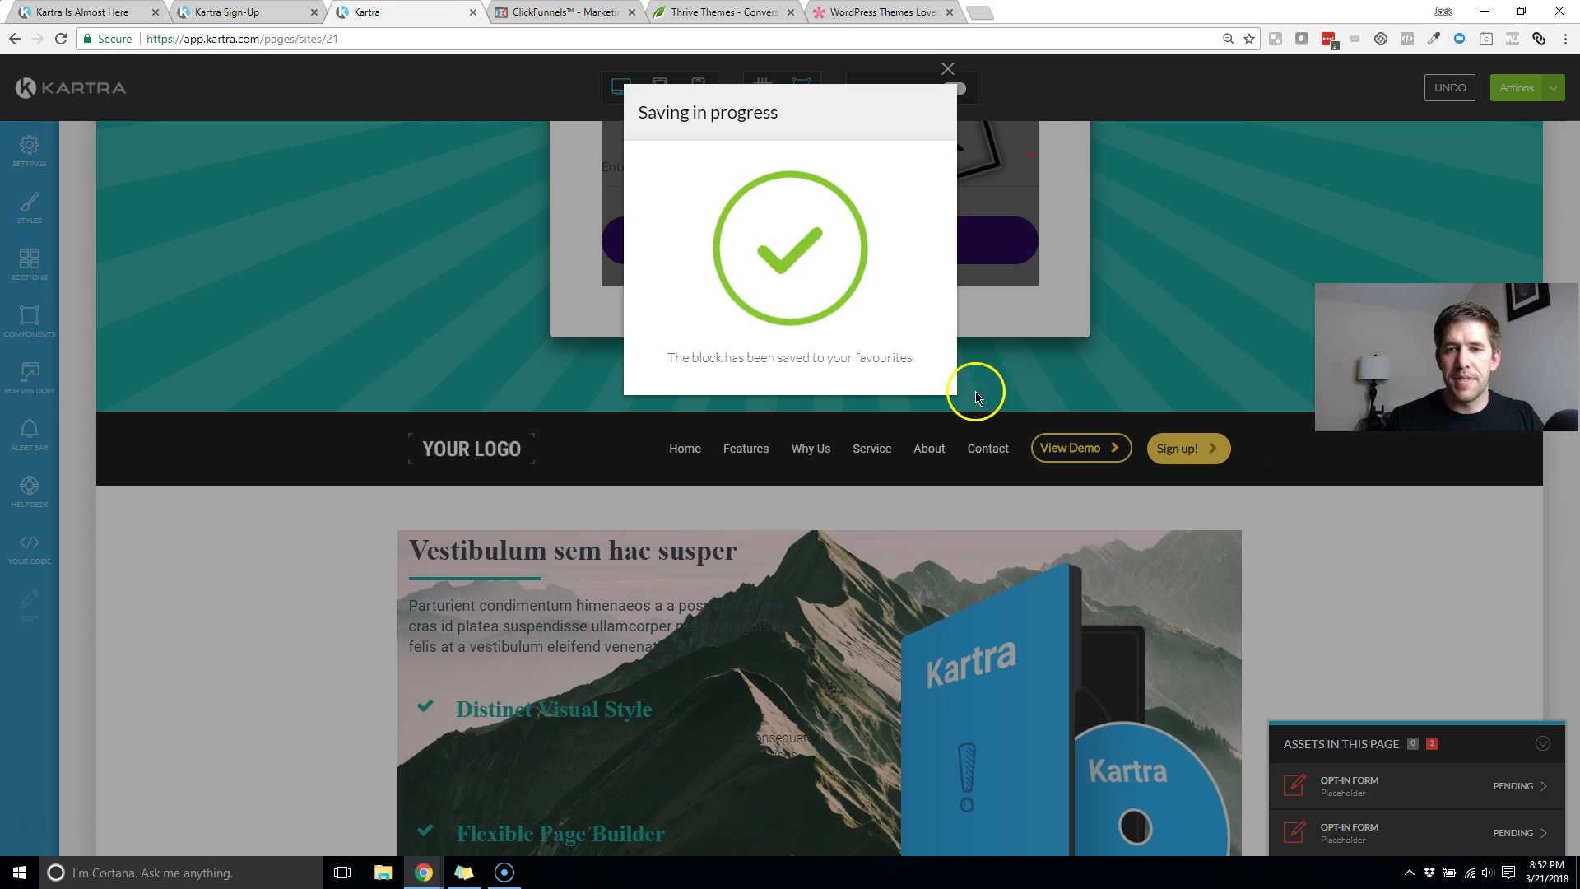
pyautogui.click(948, 71)
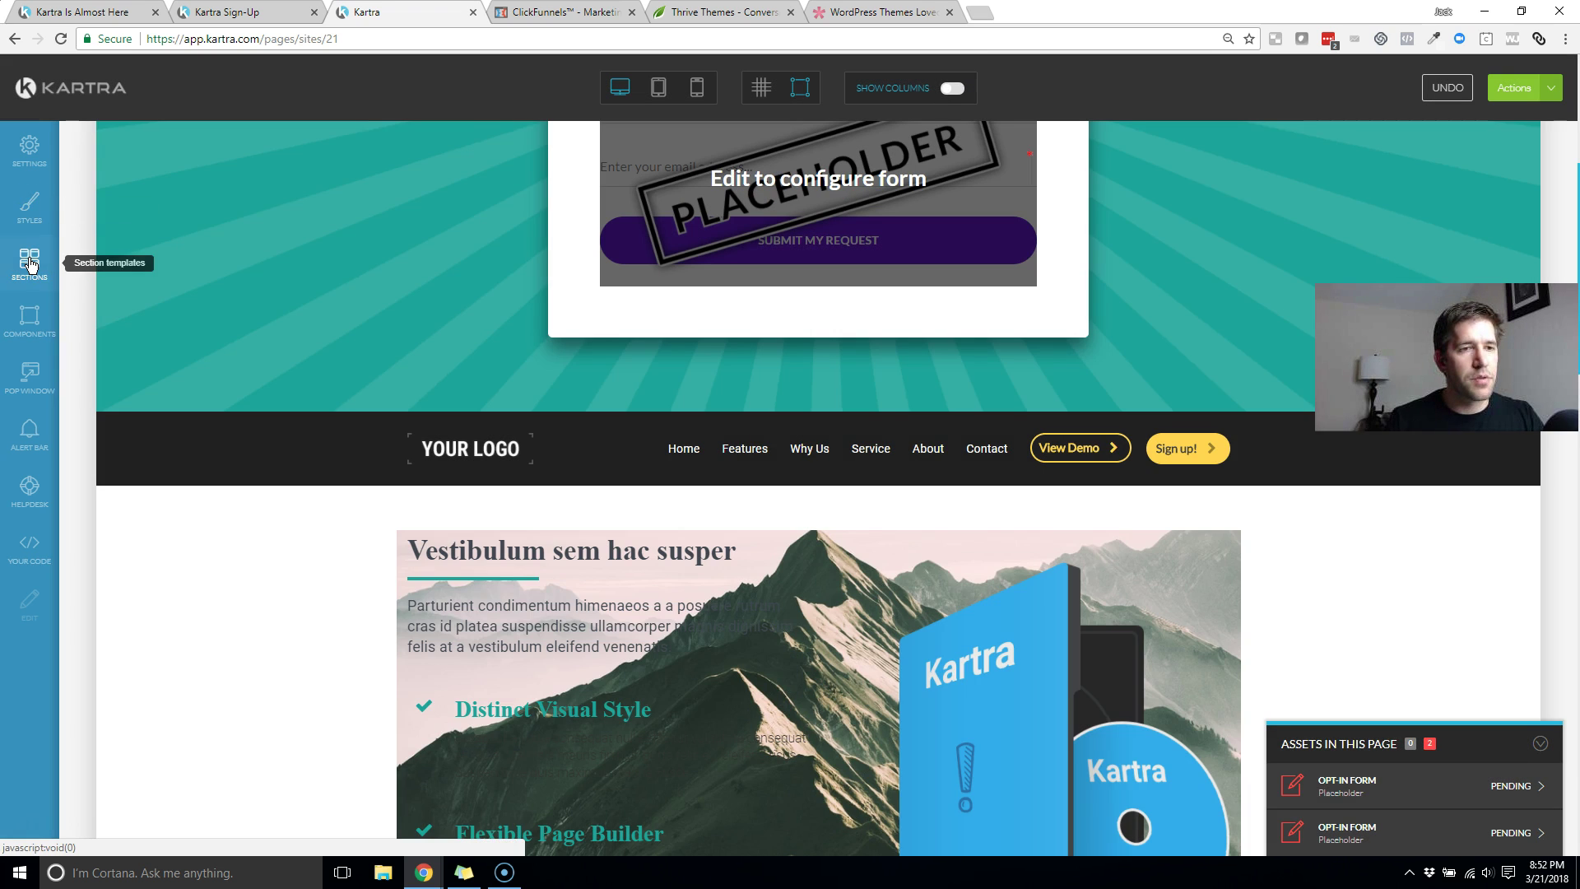
# Step: Add the pink-shirt man hero section below the opt-in form
pyautogui.click(23, 268)
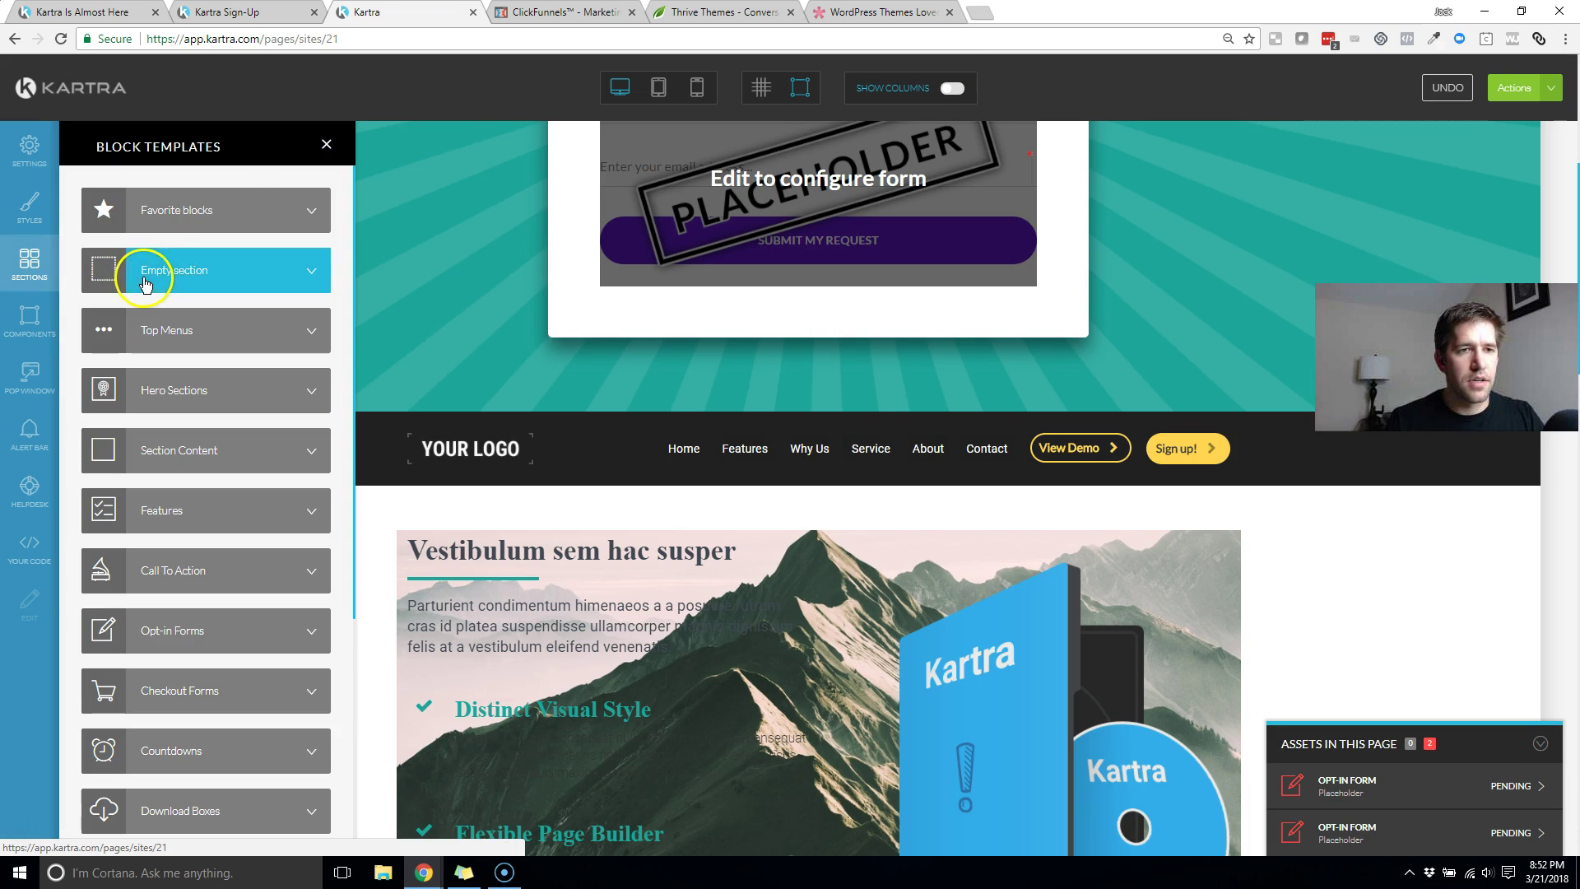
pyautogui.click(293, 229)
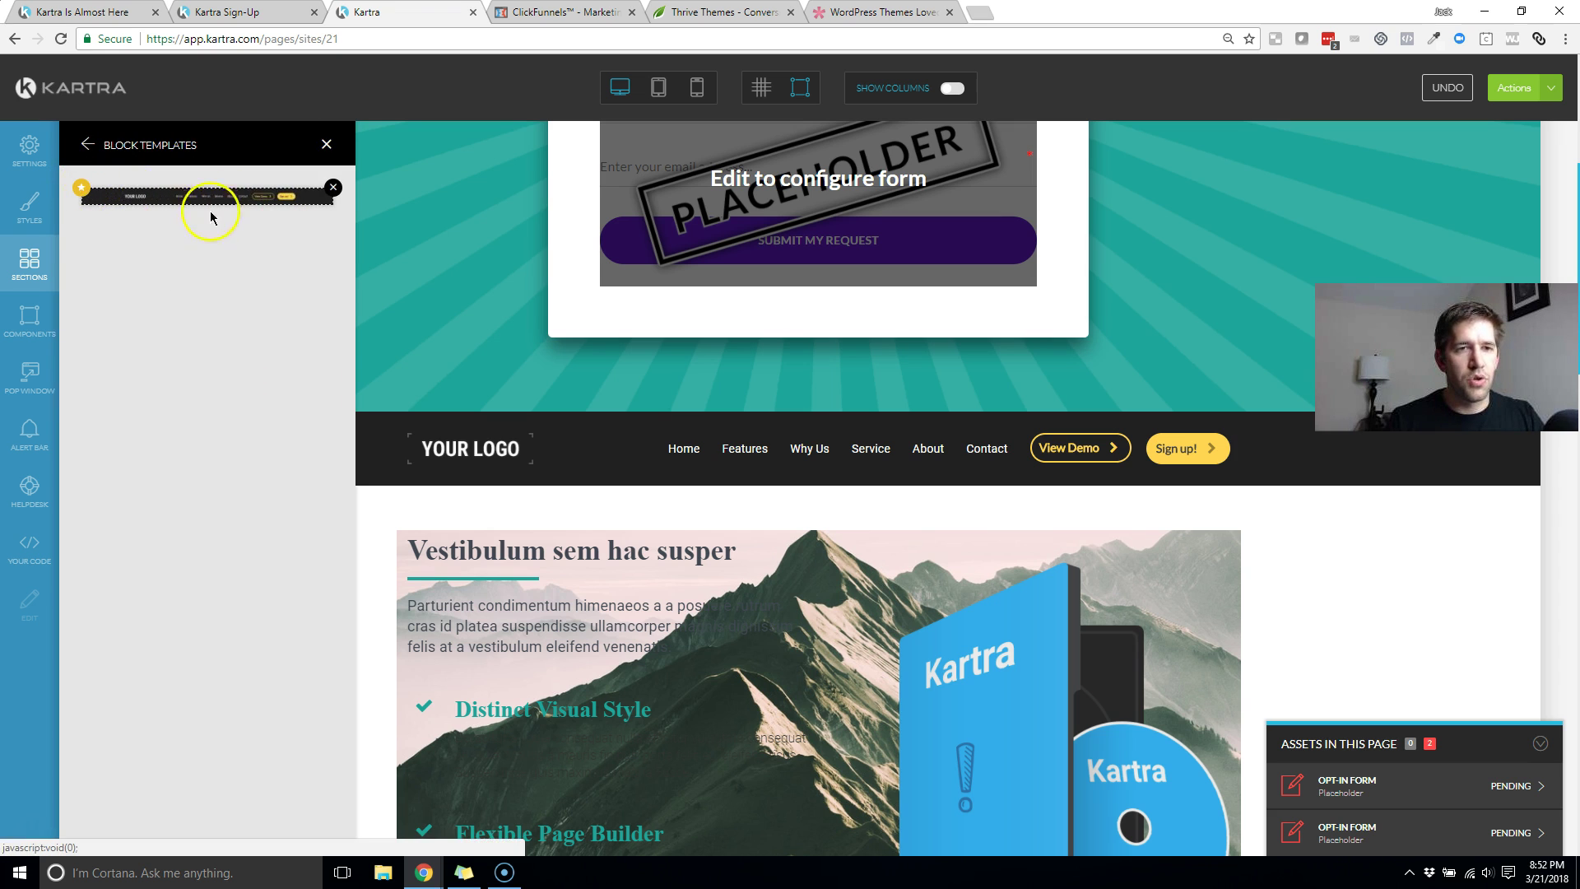
pyautogui.moveTo(98, 205); pyautogui.dragTo(394, 314)
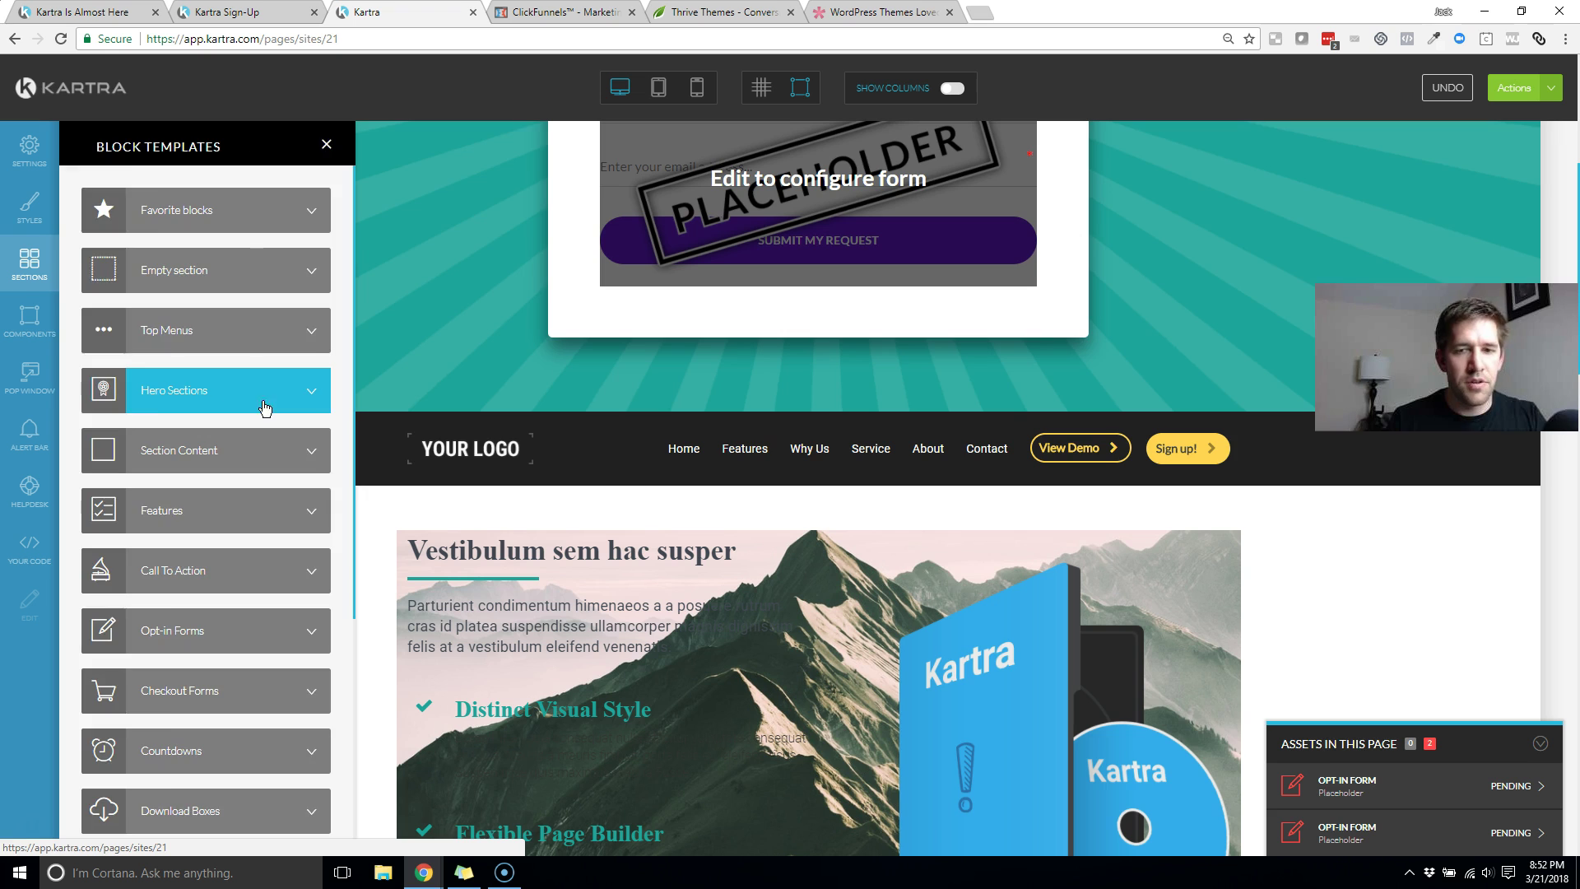
pyautogui.click(239, 390)
pyautogui.scroll(-8, 961, 558)
pyautogui.scroll(-9, 961, 558)
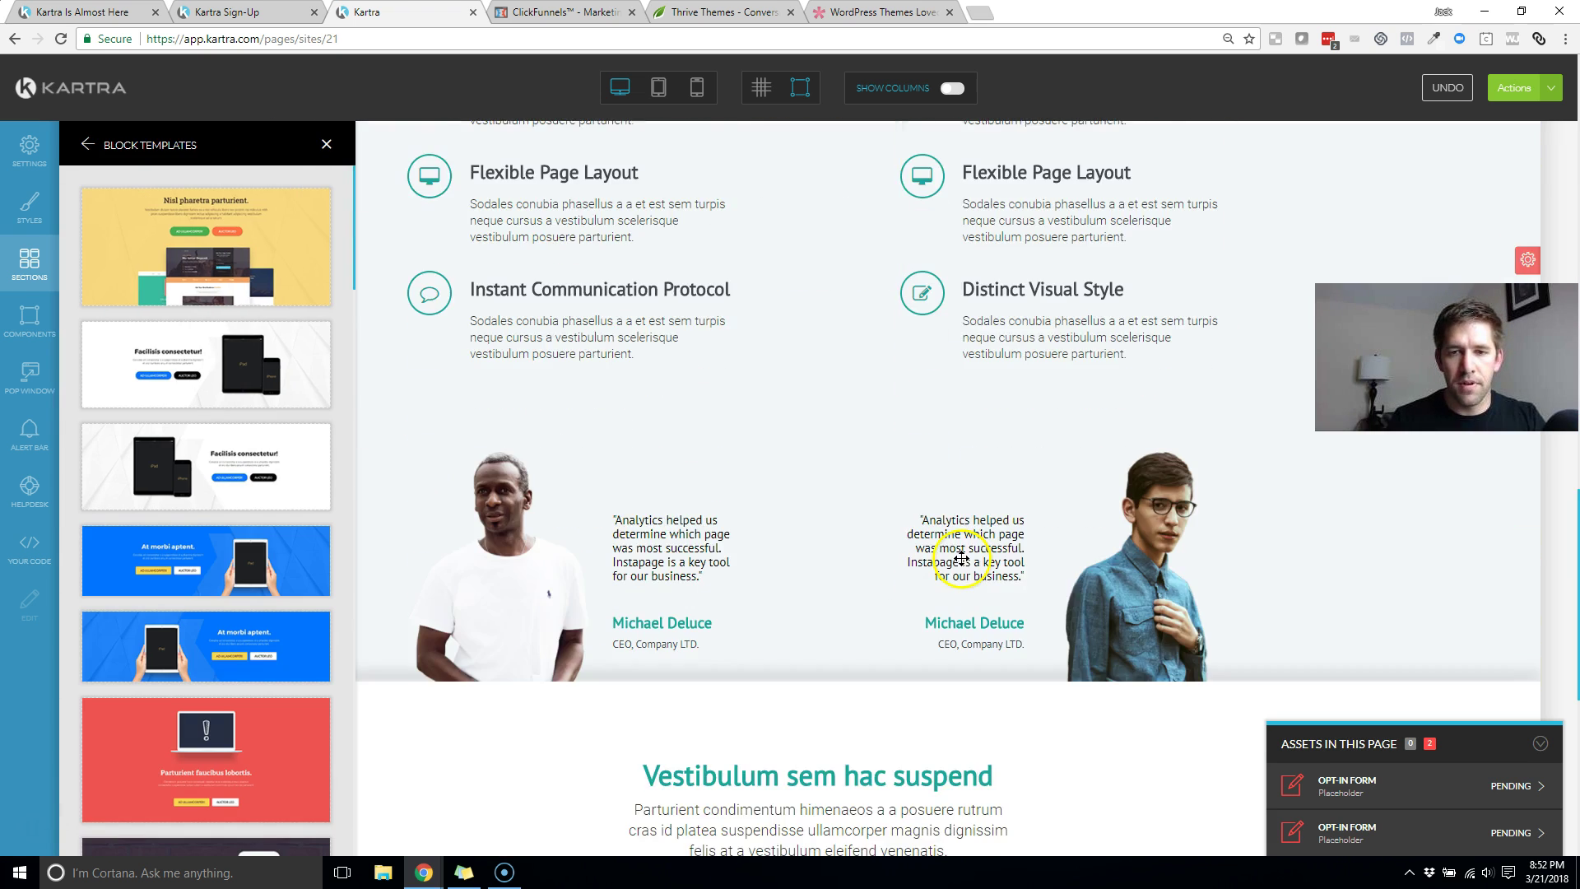
pyautogui.scroll(-15, 253, 491)
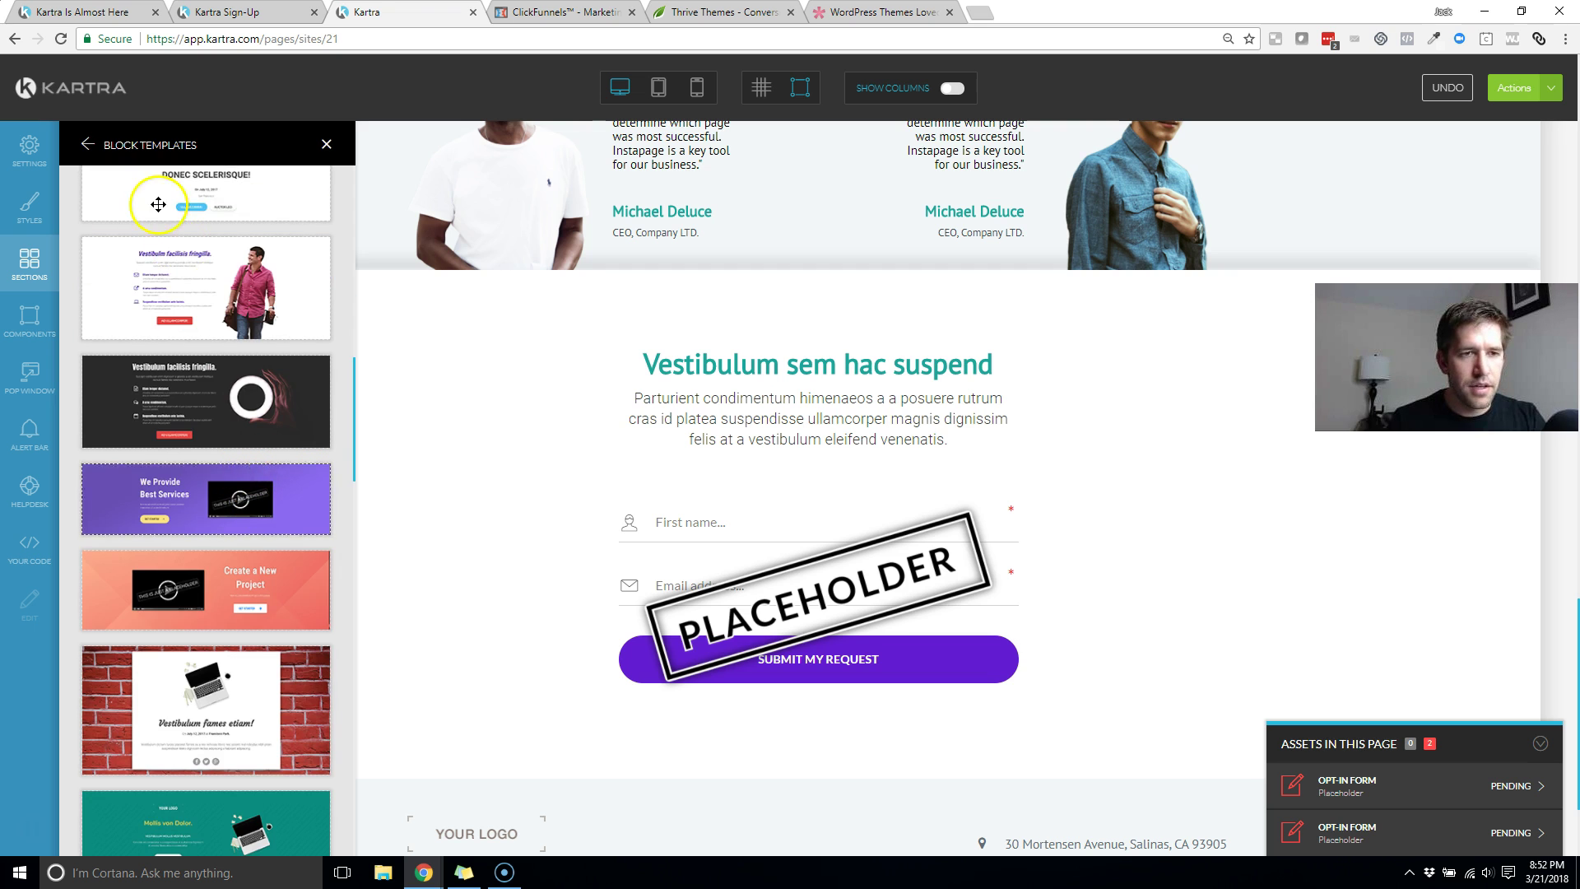
pyautogui.scroll(-2, 952, 458)
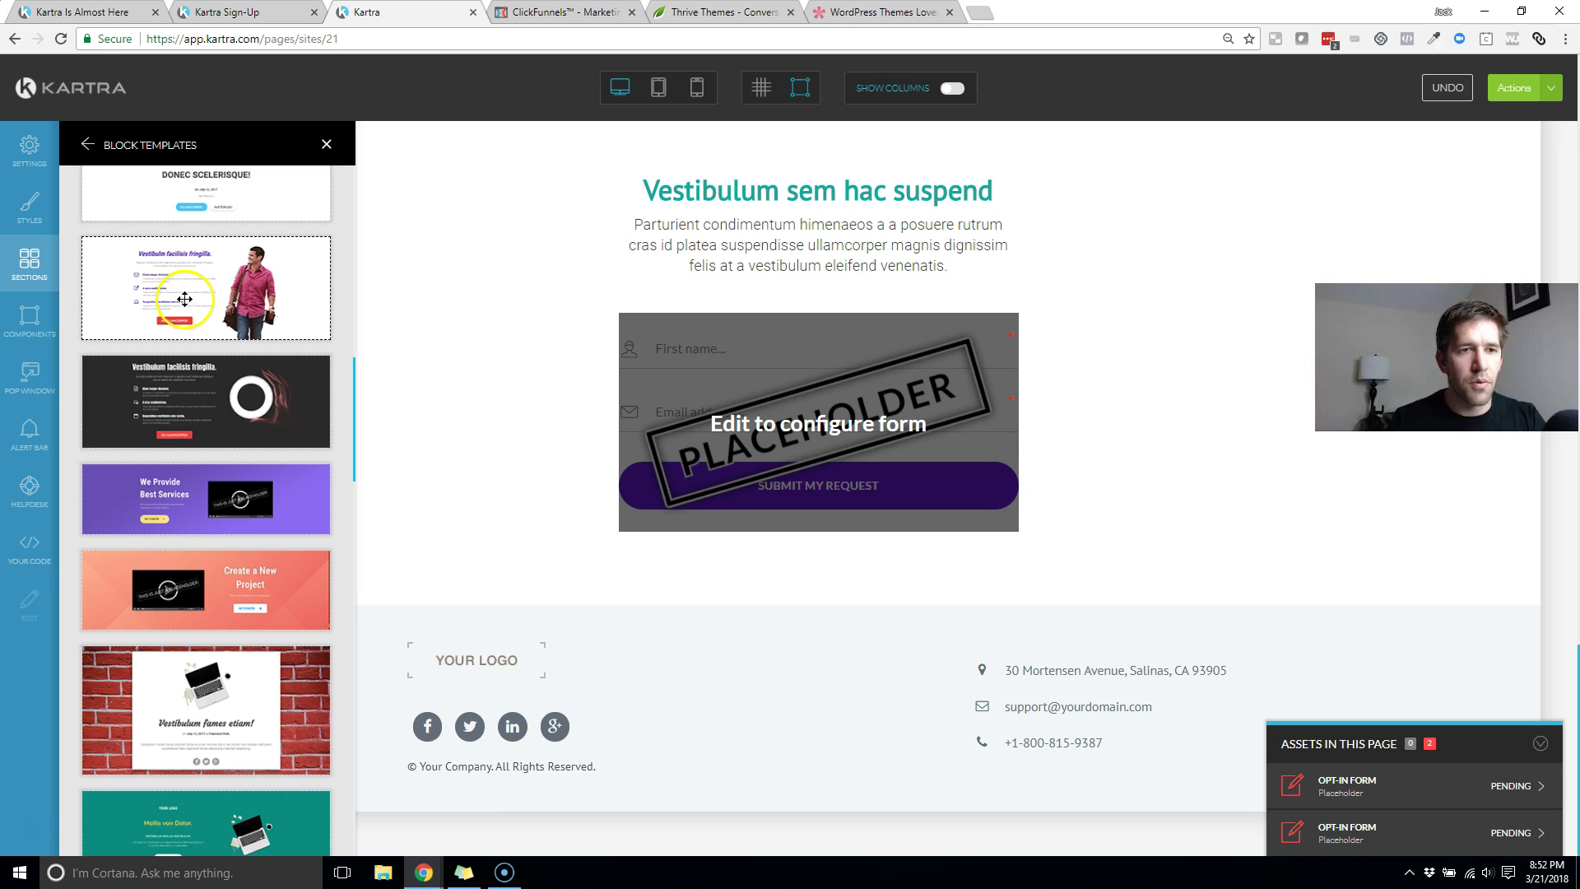
pyautogui.moveTo(691, 399); pyautogui.dragTo(827, 658)
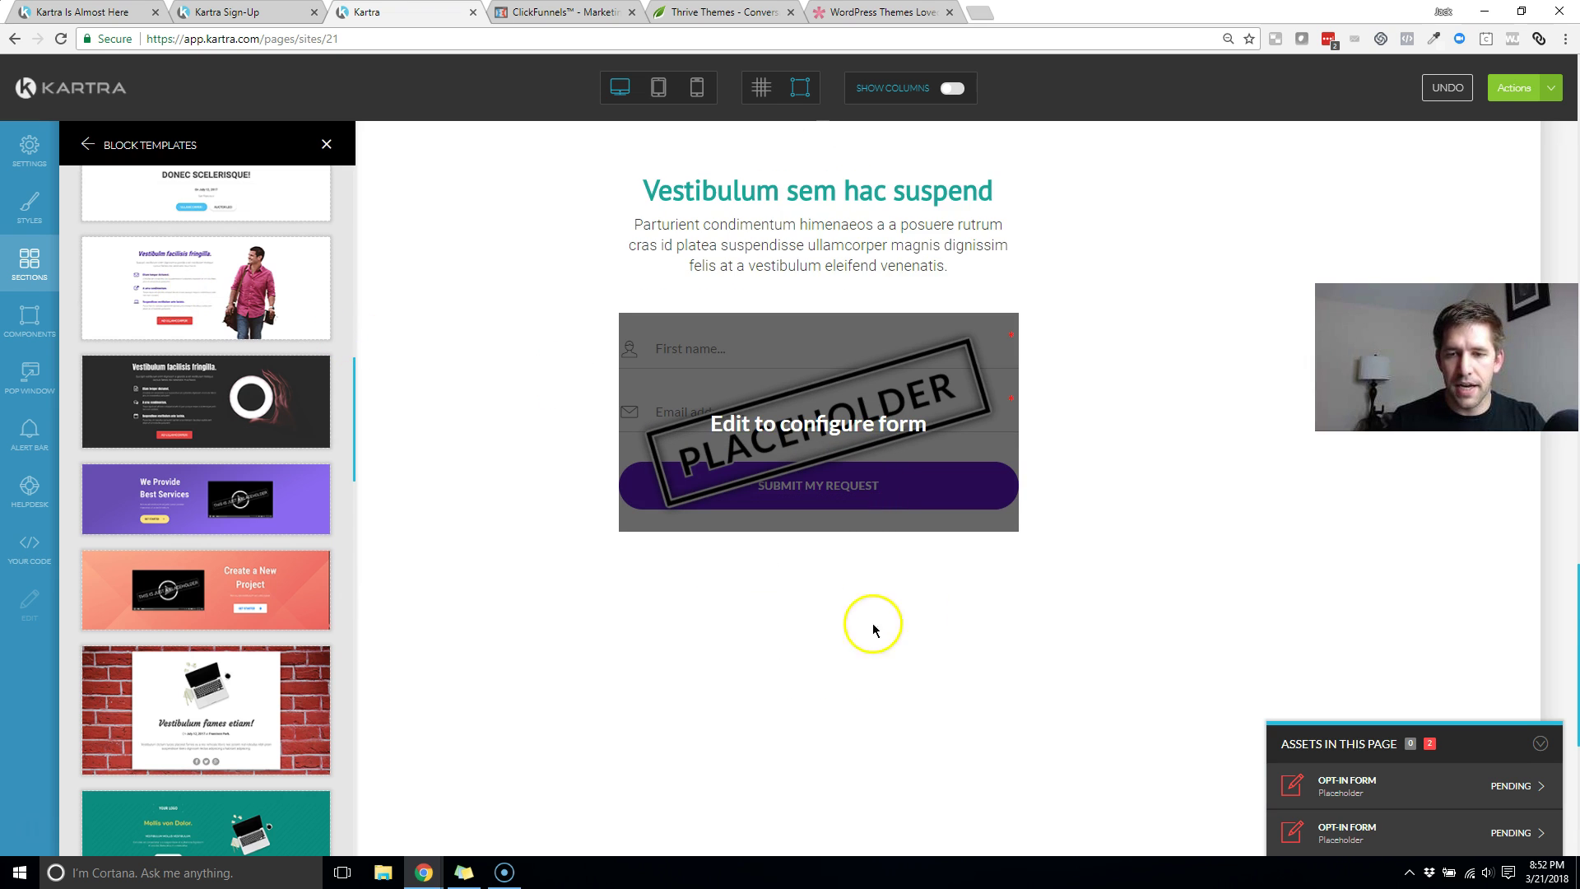
pyautogui.scroll(-5, 1093, 529)
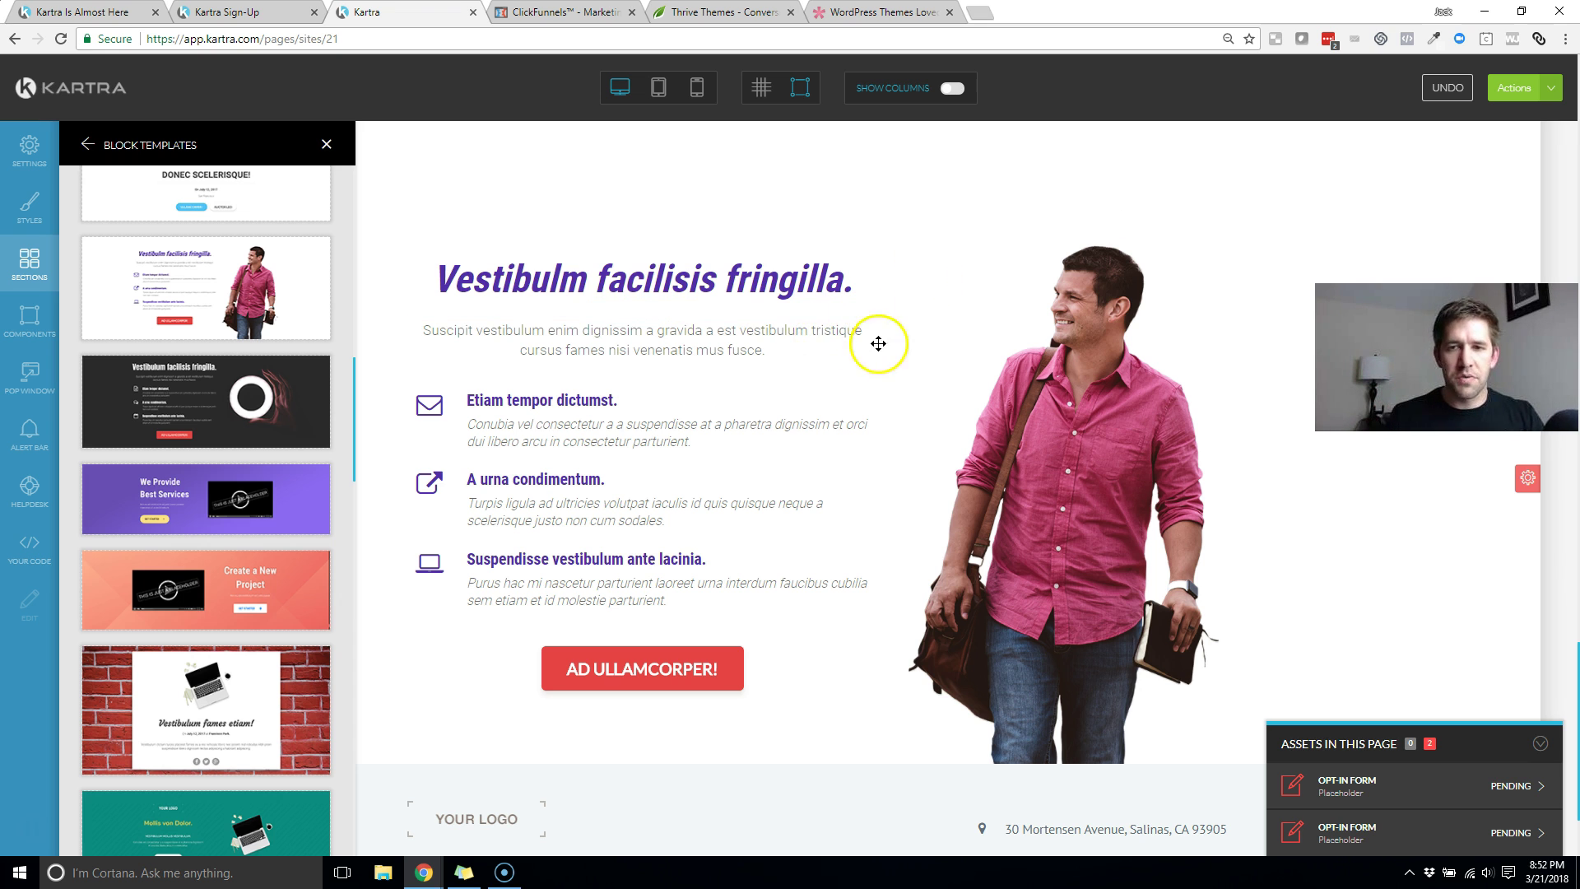
pyautogui.click(1121, 428)
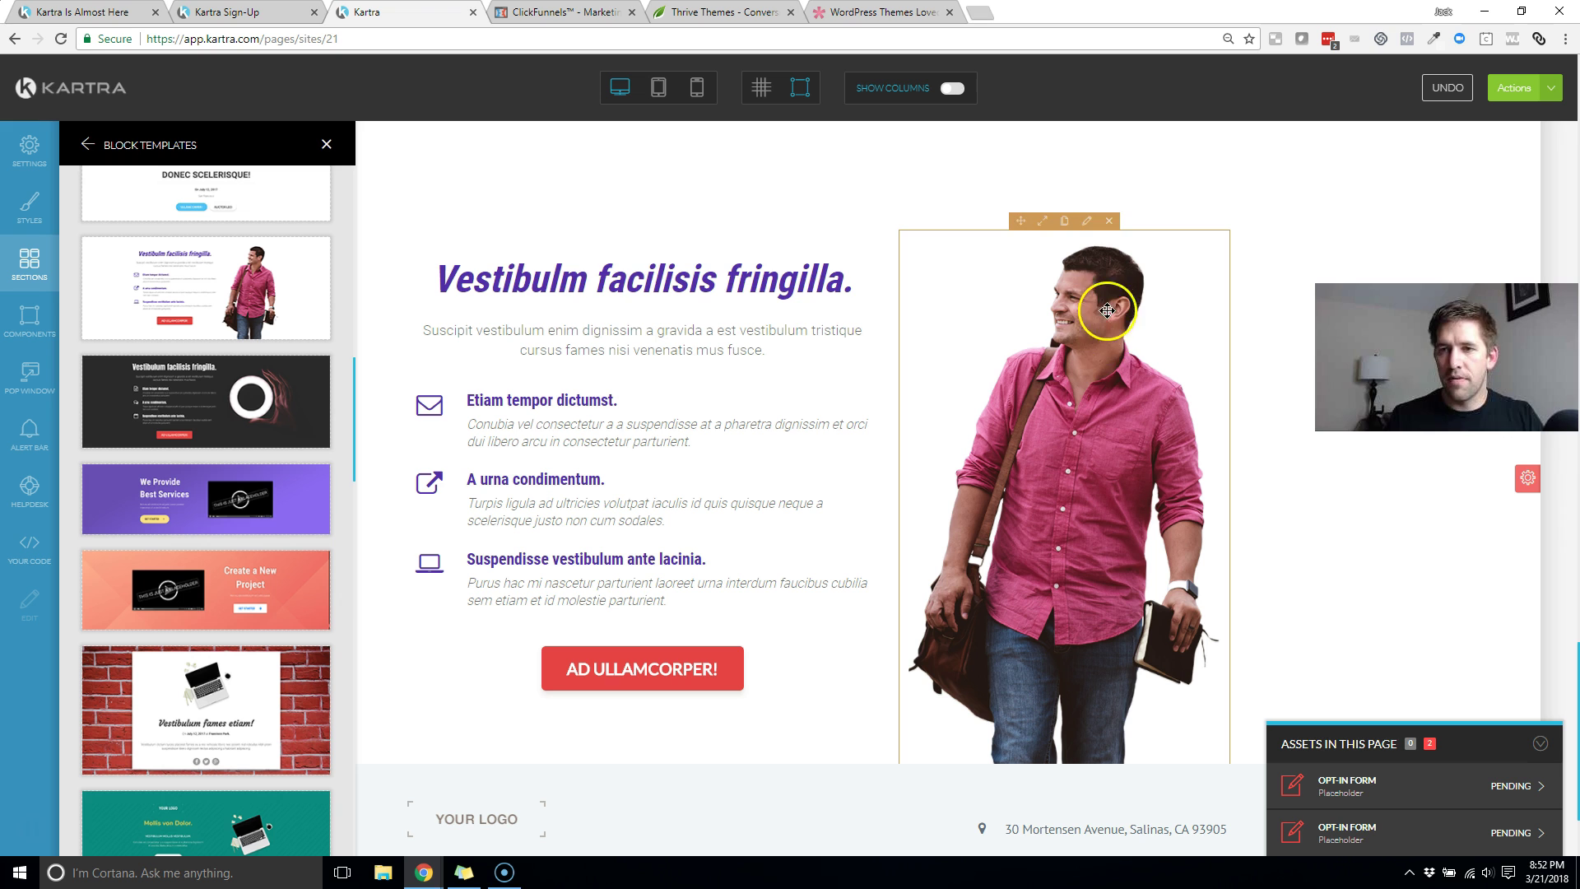
pyautogui.moveTo(1107, 311); pyautogui.dragTo(621, 256)
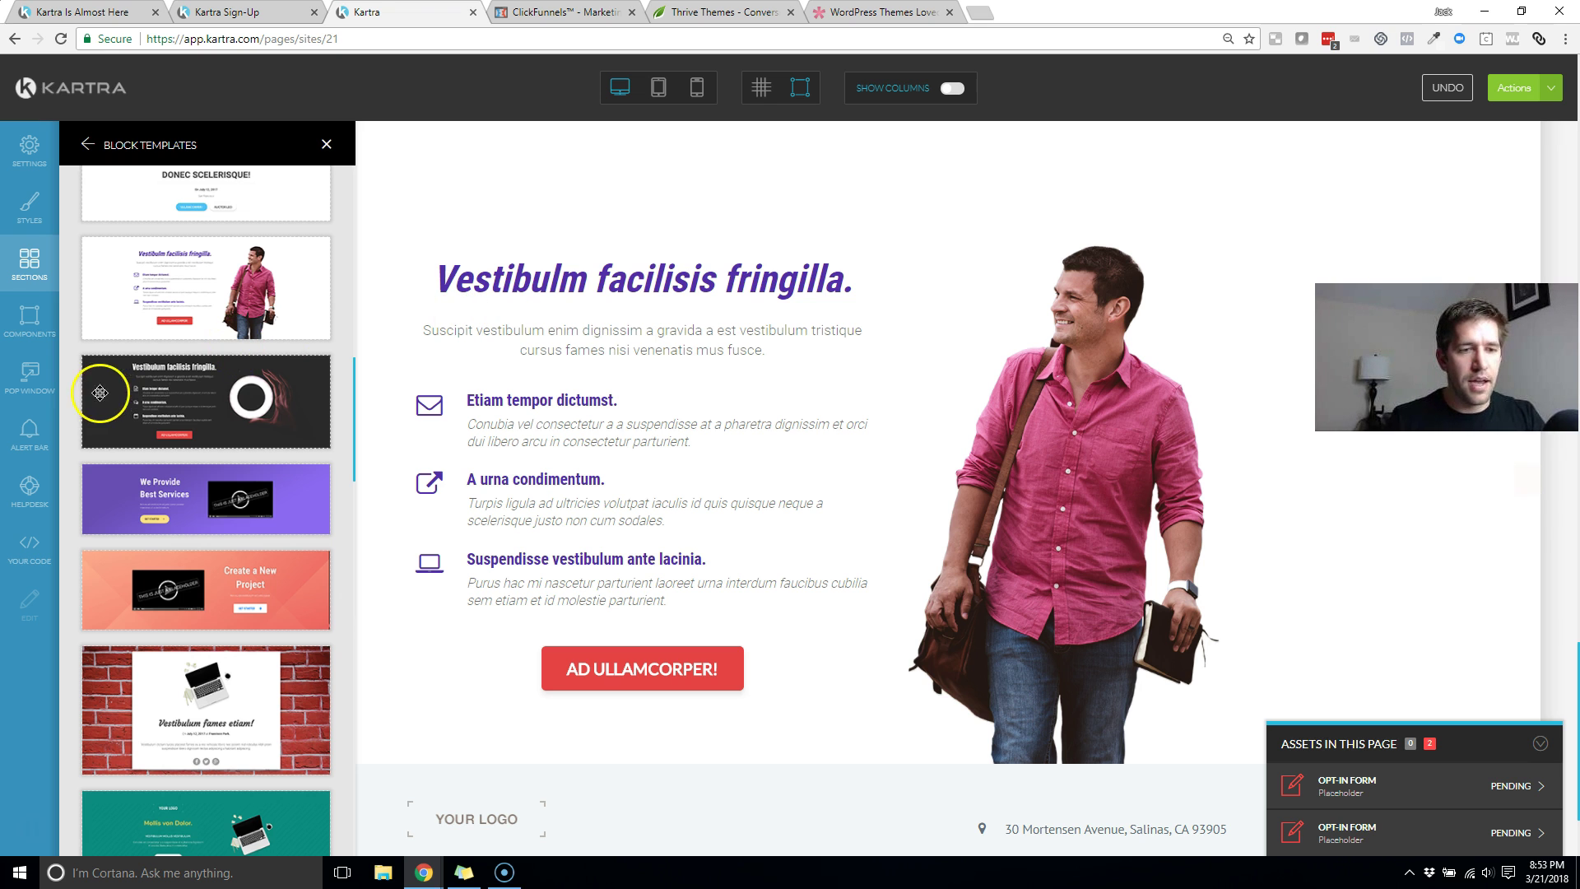
# Step: Add the 'Check out this Brand New Camera!' hero section with its Learn More button
pyautogui.scroll(-10, 164, 444)
pyautogui.scroll(-10, 182, 509)
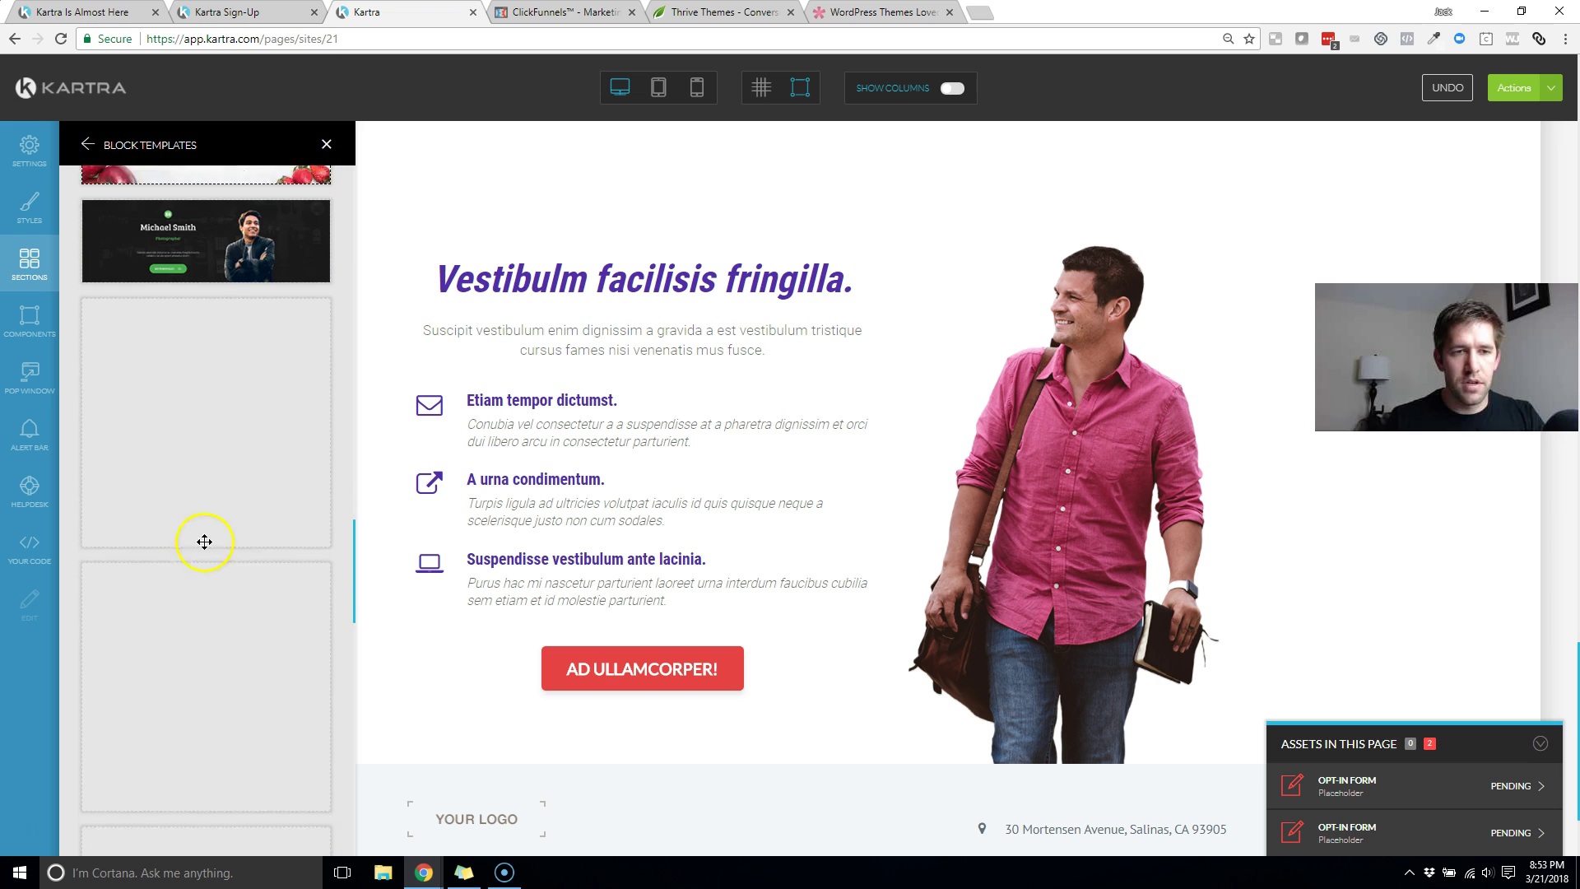
pyautogui.scroll(-10, 274, 406)
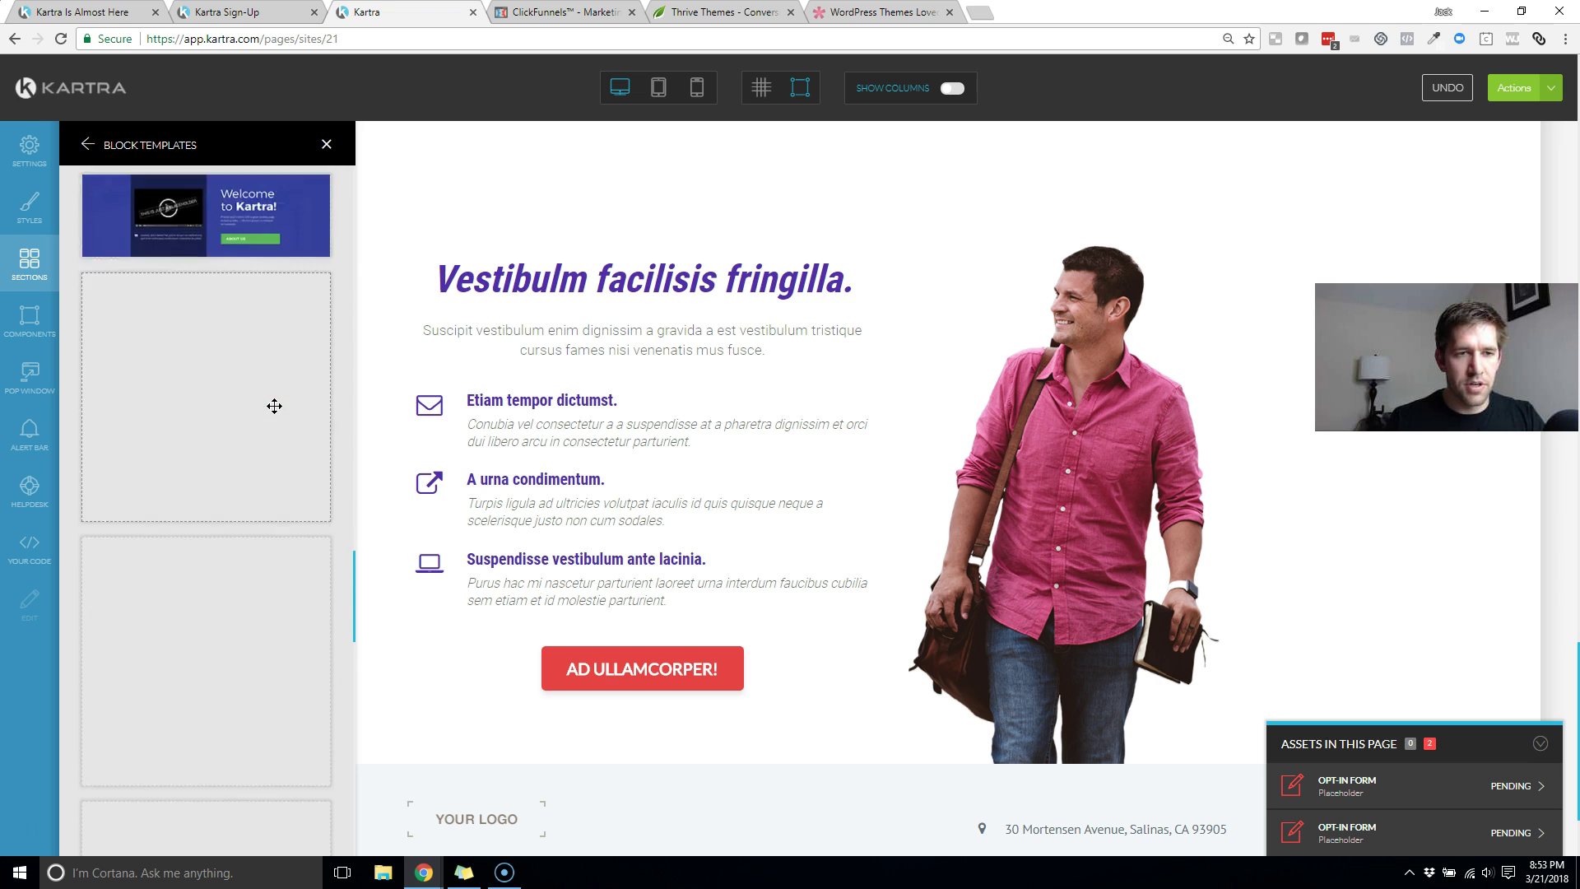
pyautogui.scroll(-4, 247, 453)
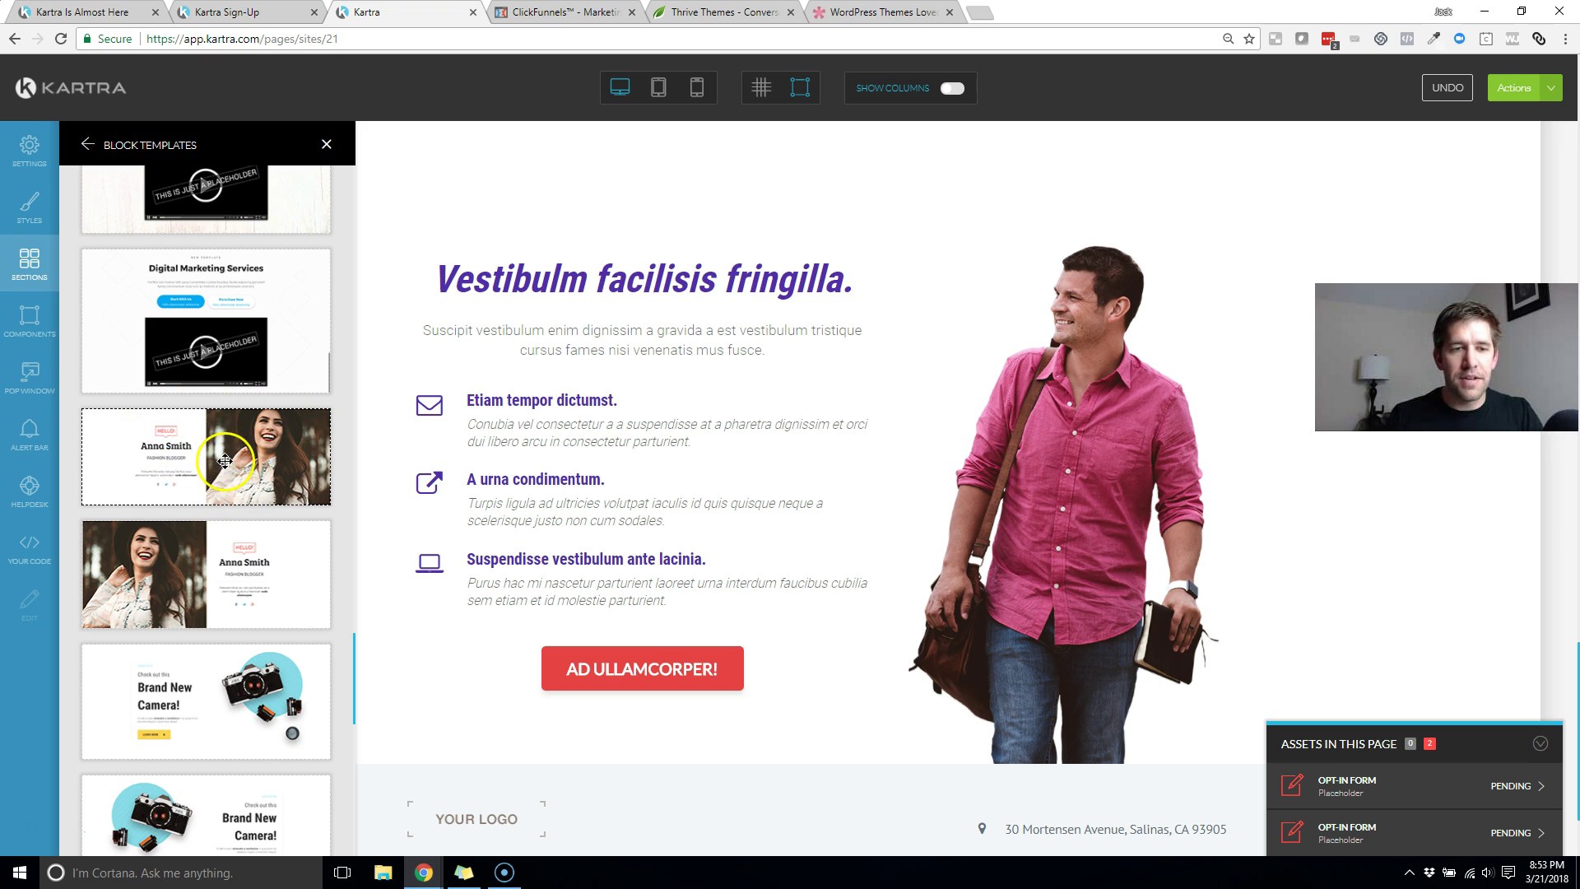
pyautogui.scroll(-4, 225, 461)
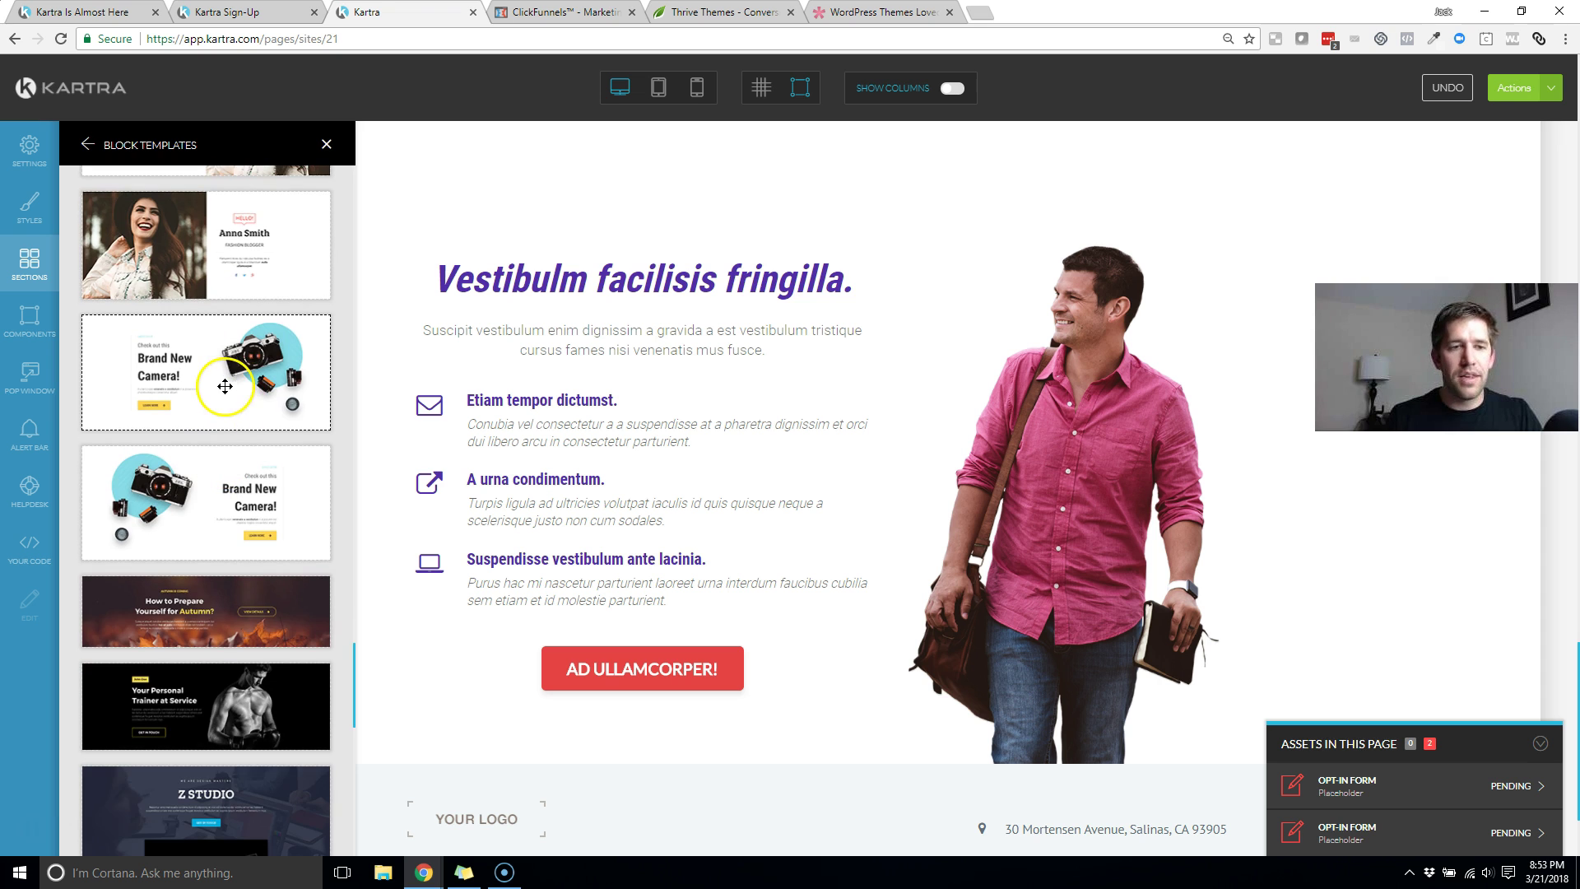
pyautogui.moveTo(305, 405); pyautogui.dragTo(832, 602)
pyautogui.scroll(-5, 913, 576)
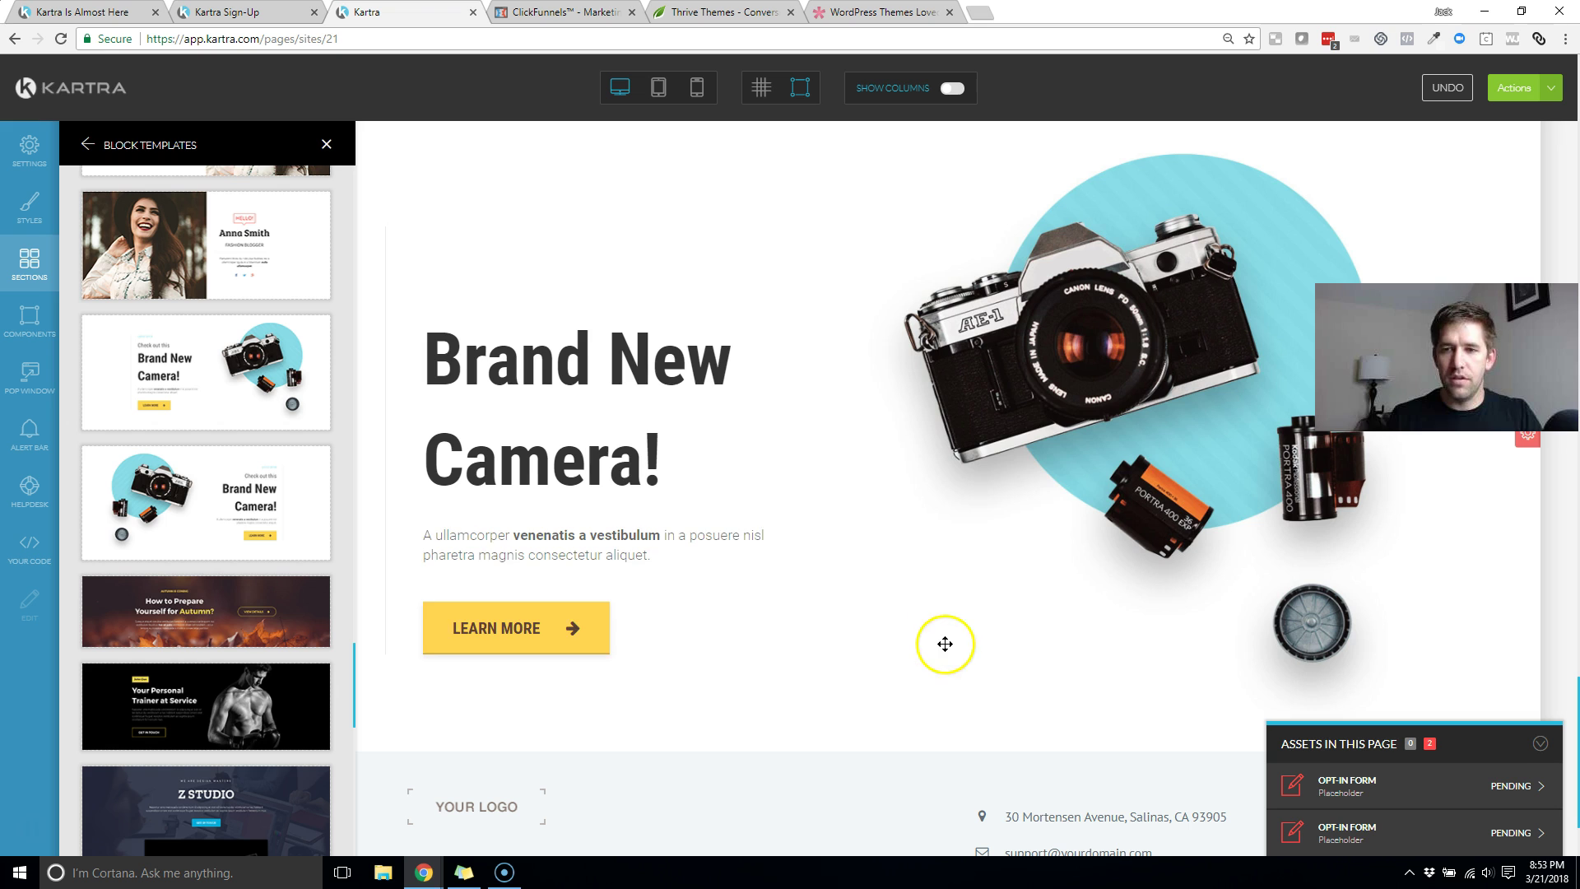
pyautogui.scroll(-5, 131, 379)
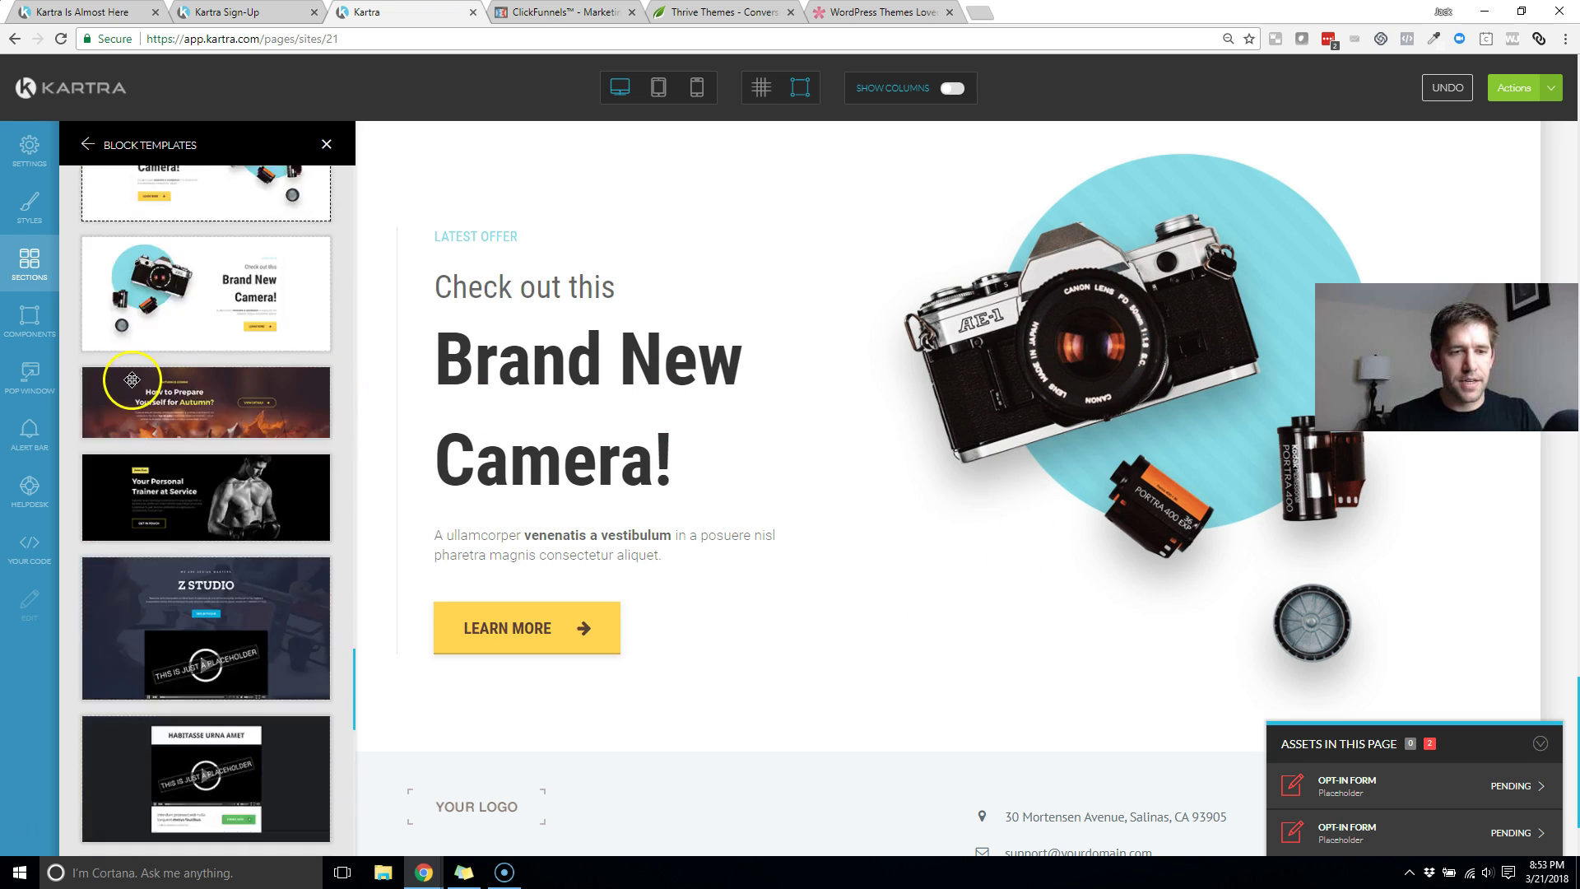
# Step: Add the candy-store and The Penatibus content sections below the camera hero
pyautogui.click(38, 264)
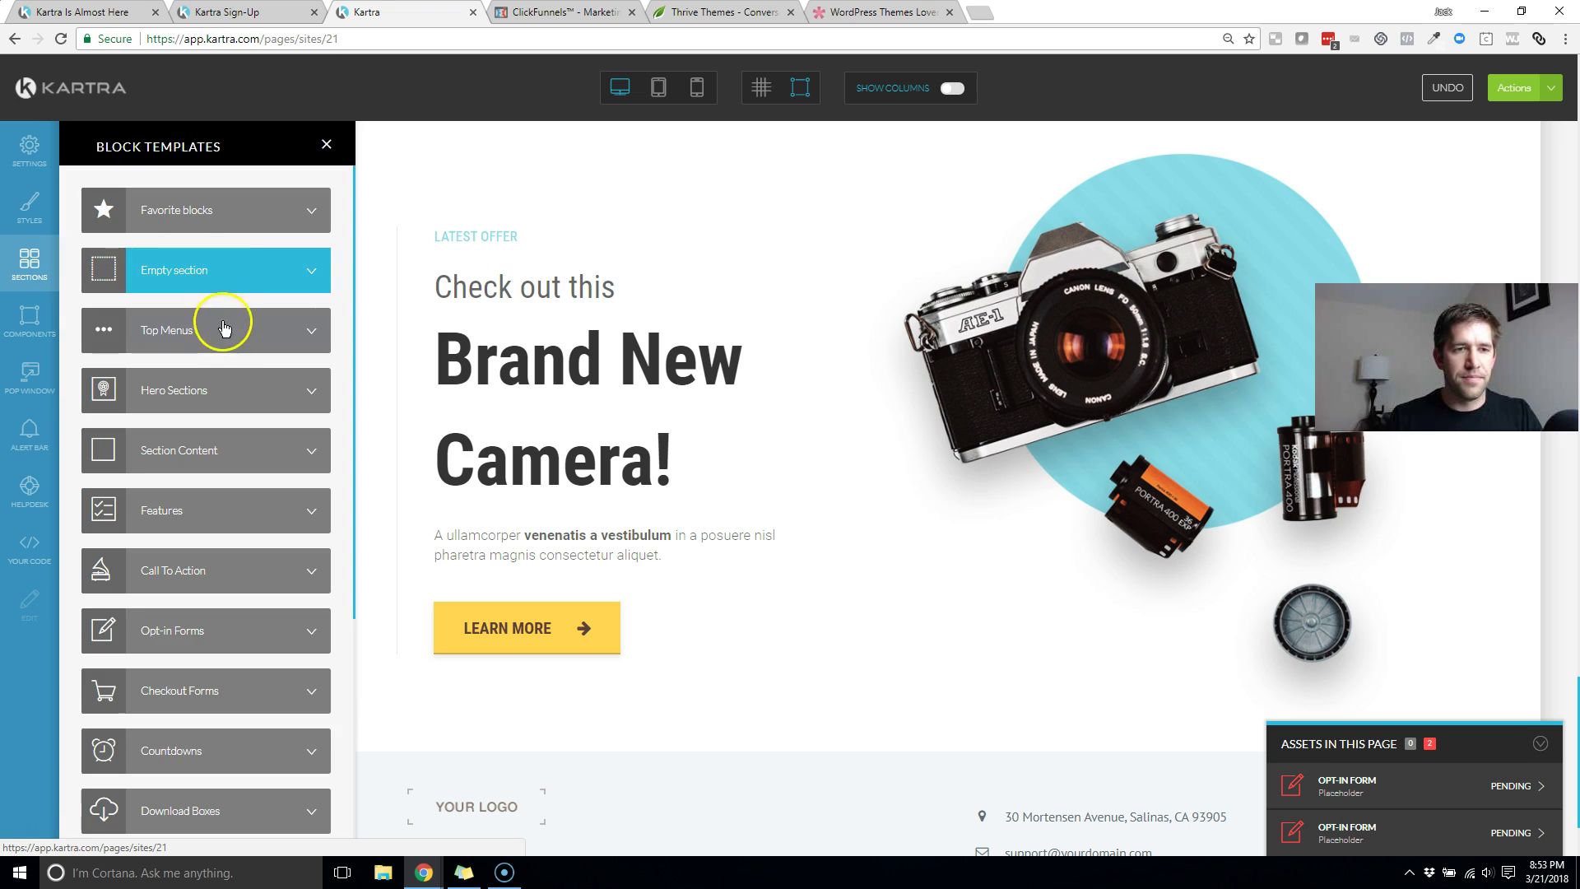
pyautogui.click(195, 455)
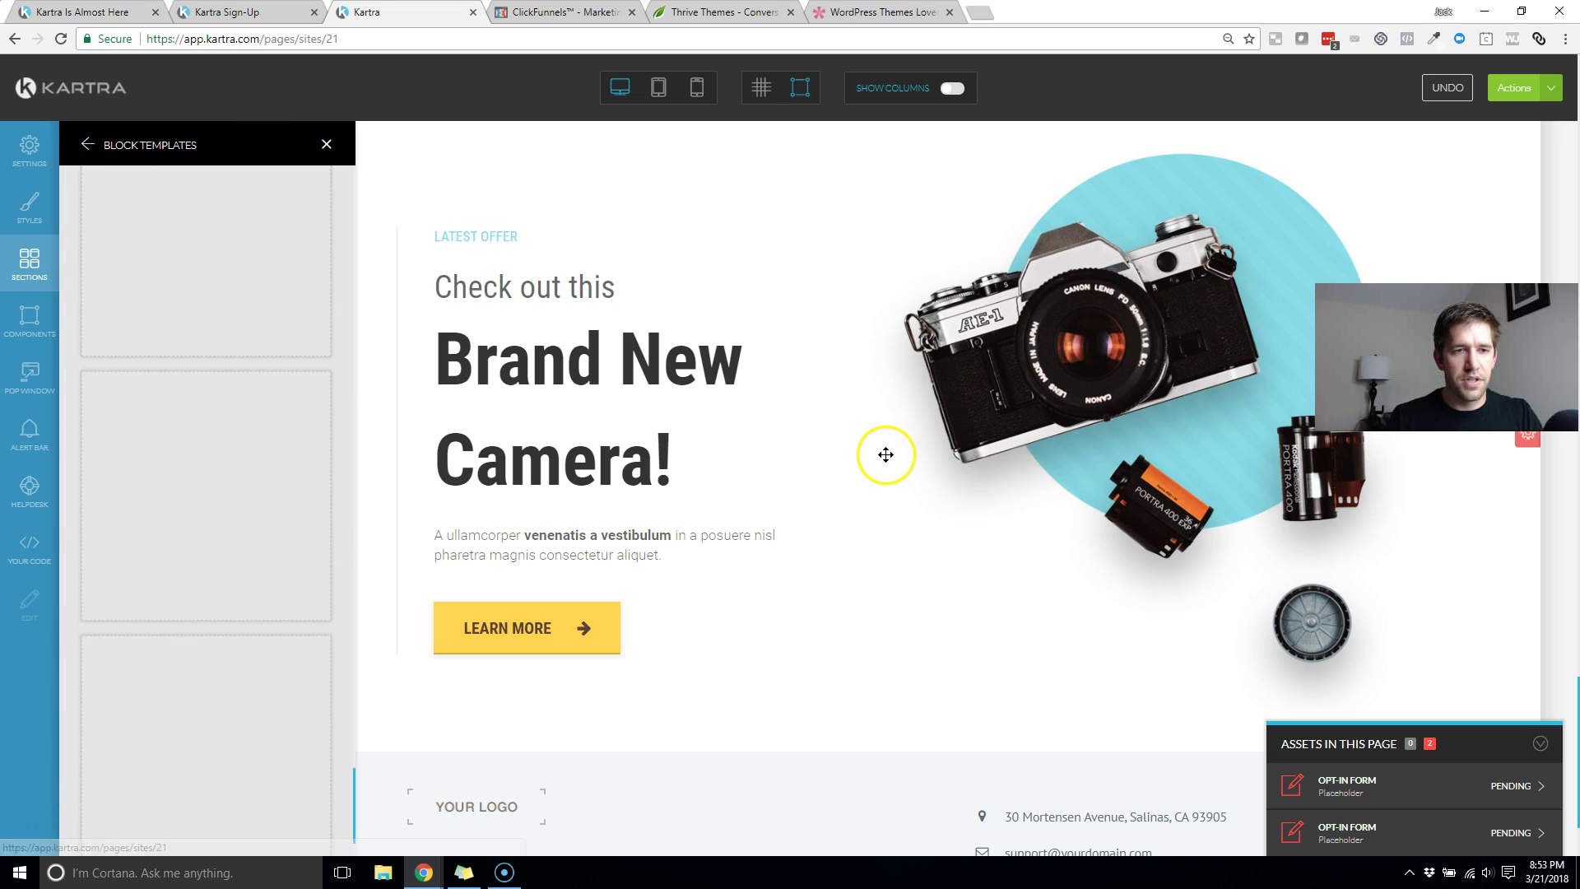
pyautogui.scroll(-15, 288, 398)
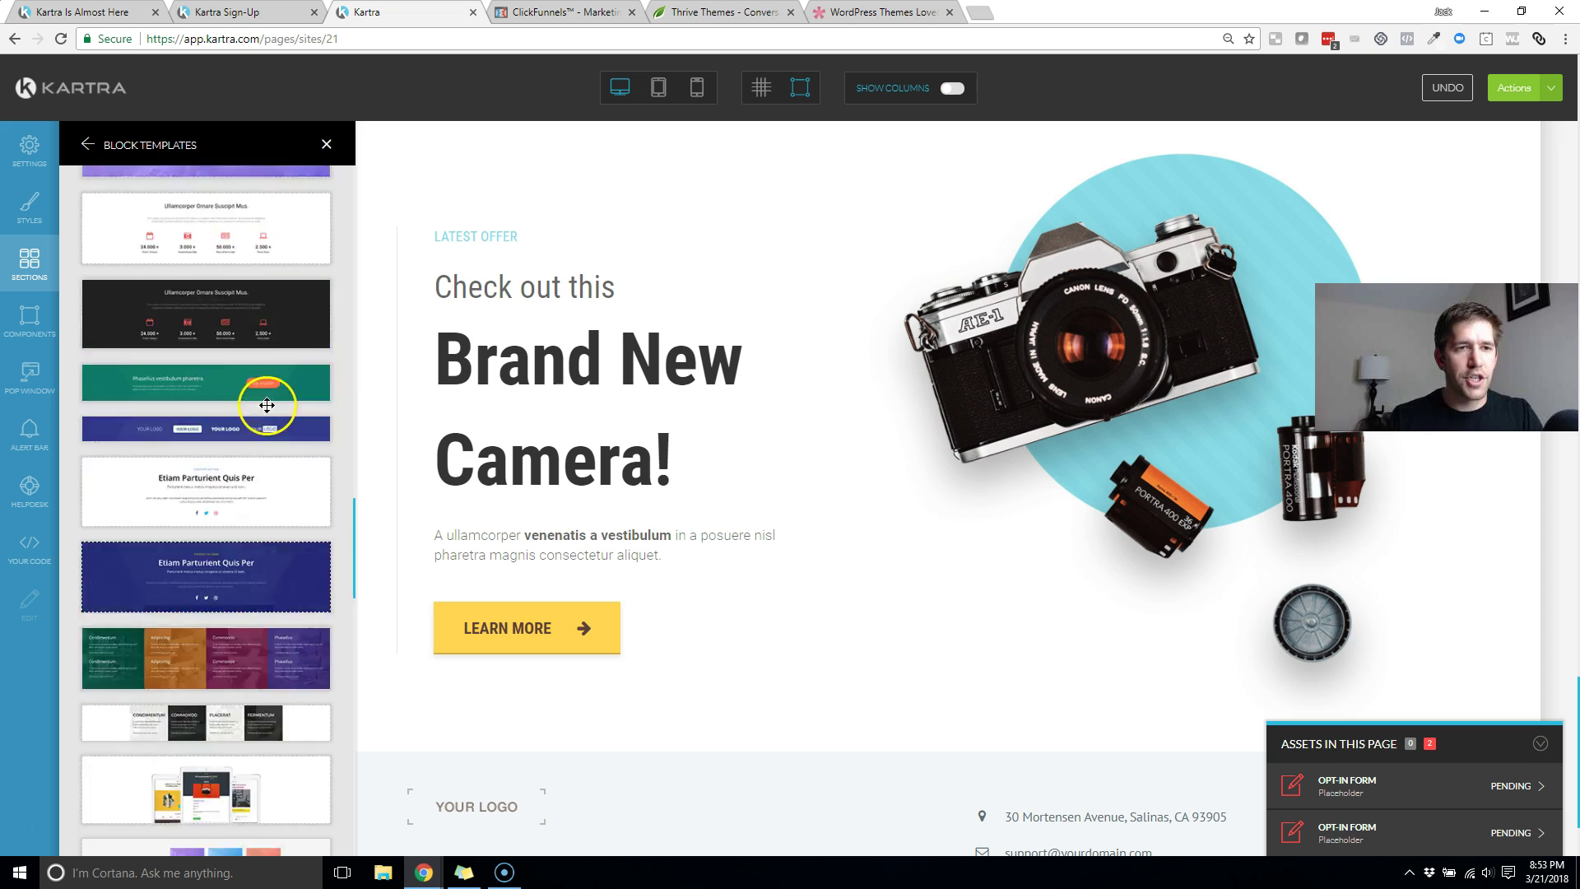
pyautogui.moveTo(356, 457); pyautogui.dragTo(344, 185)
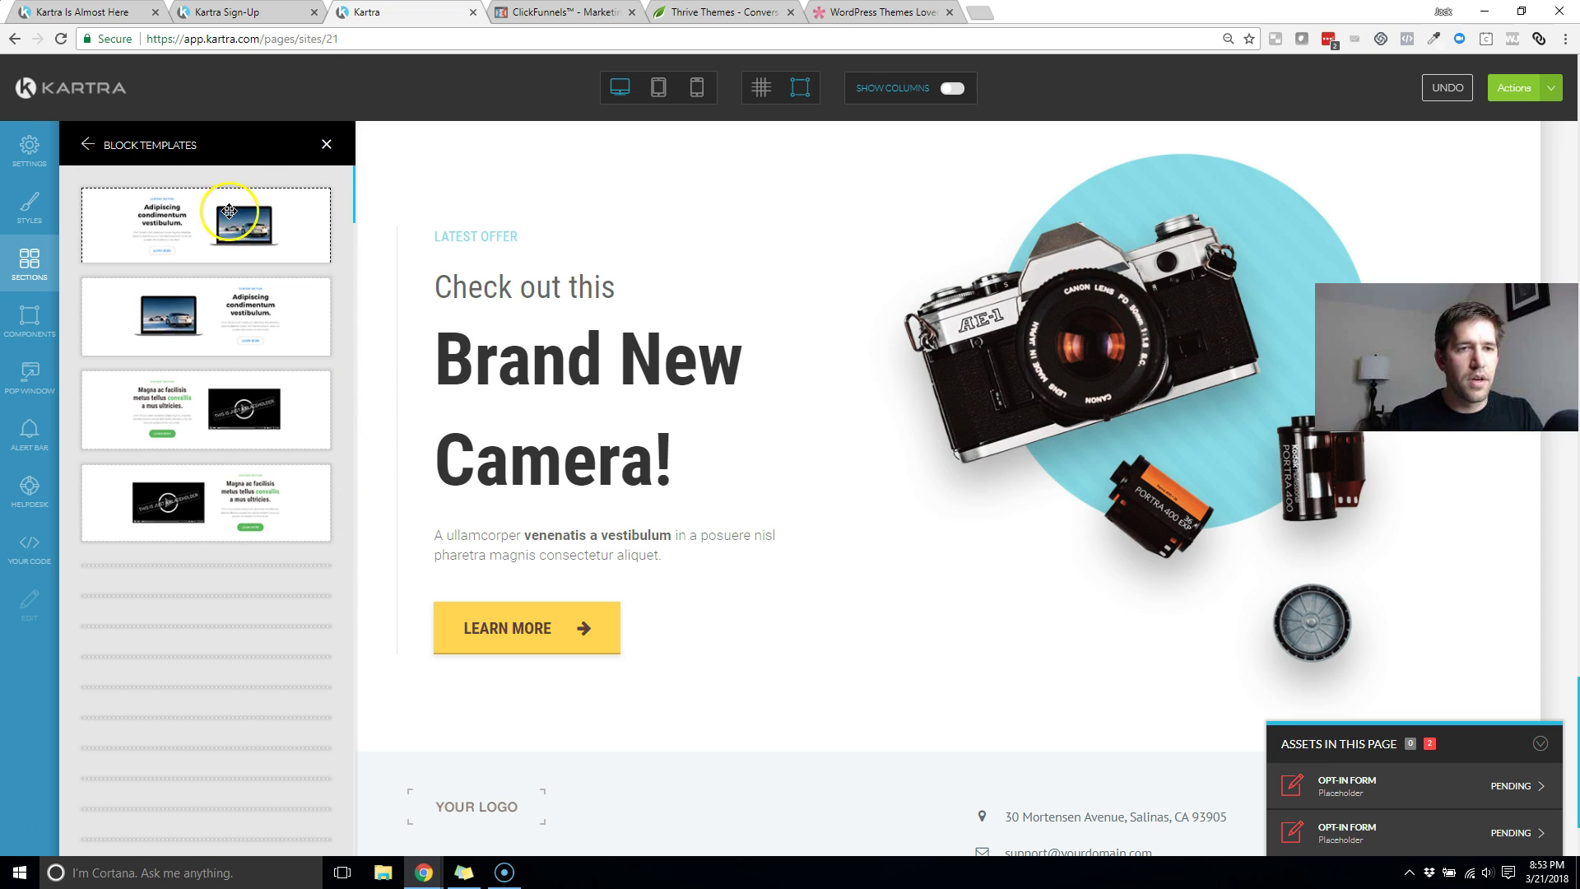
pyautogui.scroll(-2, 617, 329)
pyautogui.scroll(-3, 230, 338)
pyautogui.scroll(-6, 228, 349)
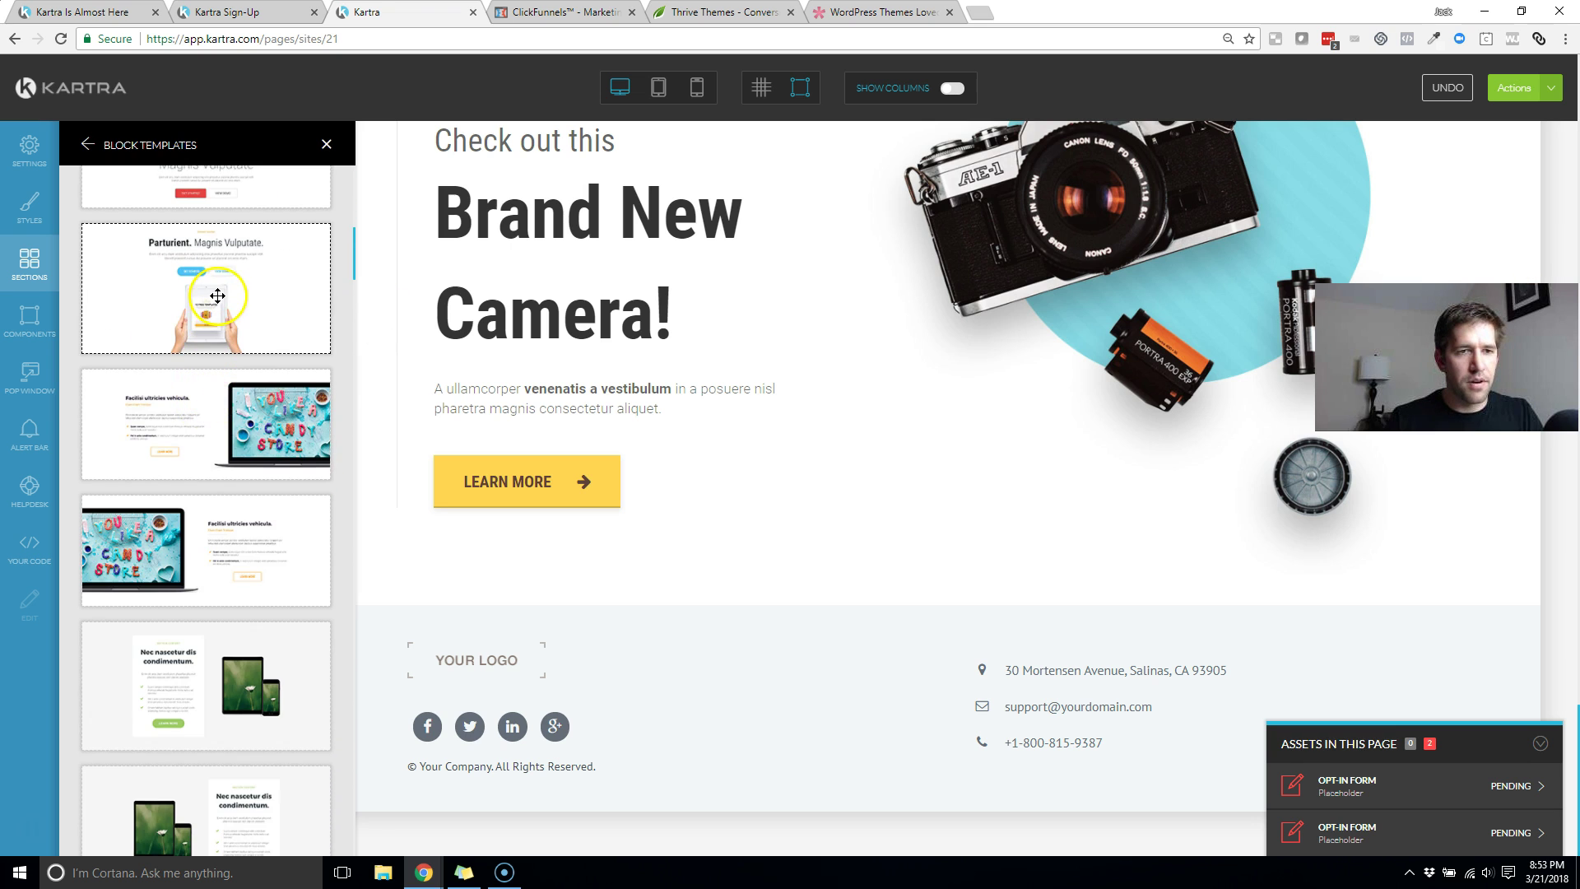
pyautogui.scroll(-3, 202, 305)
pyautogui.moveTo(276, 358); pyautogui.dragTo(991, 634)
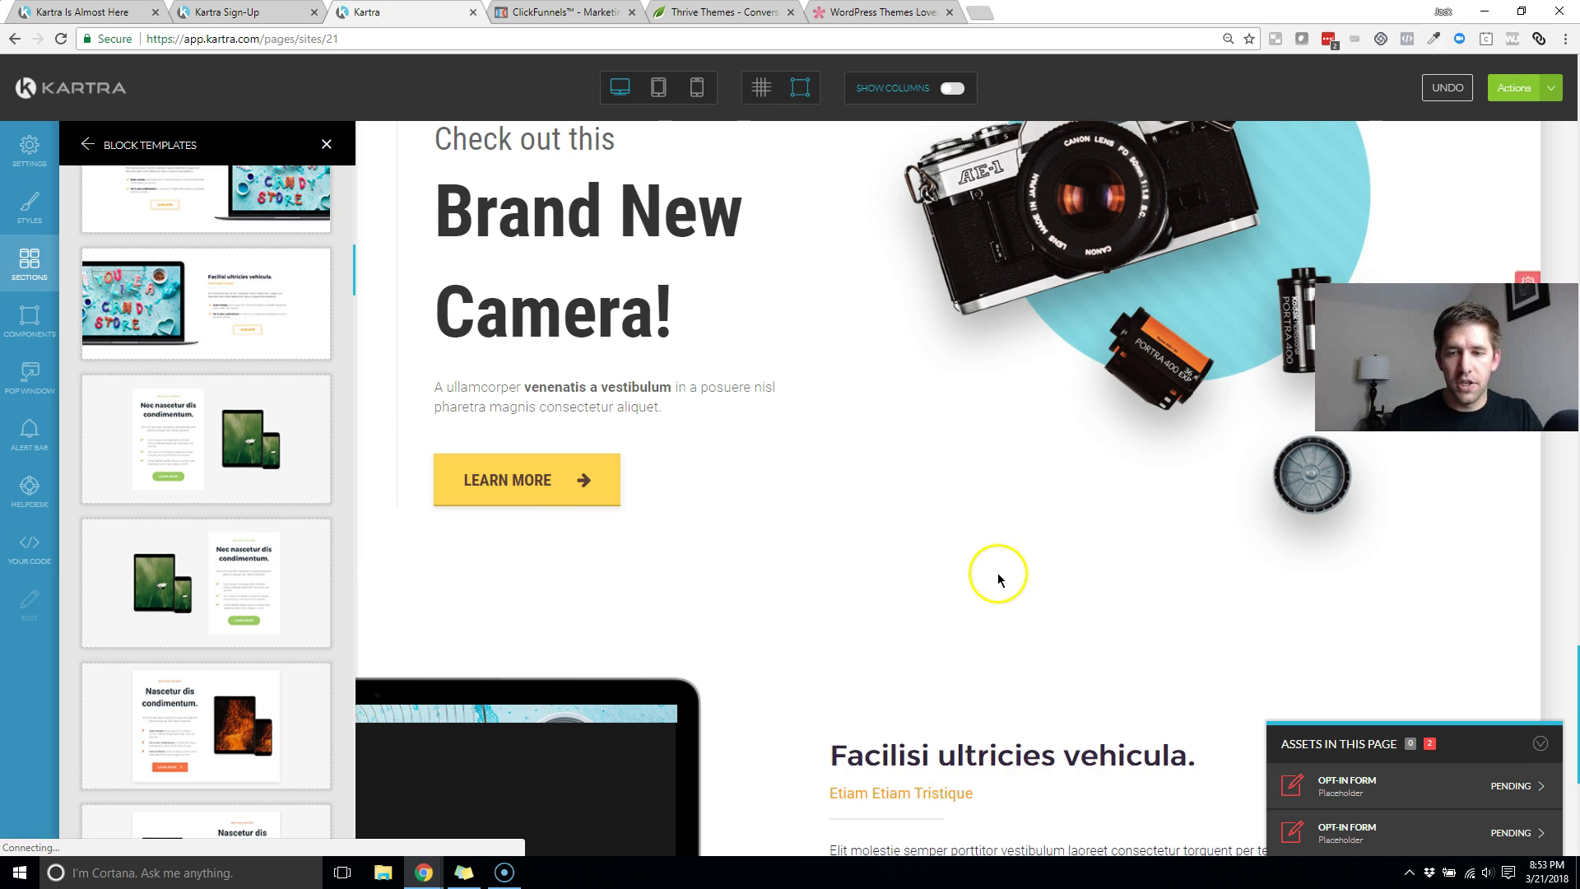
pyautogui.scroll(-7, 998, 579)
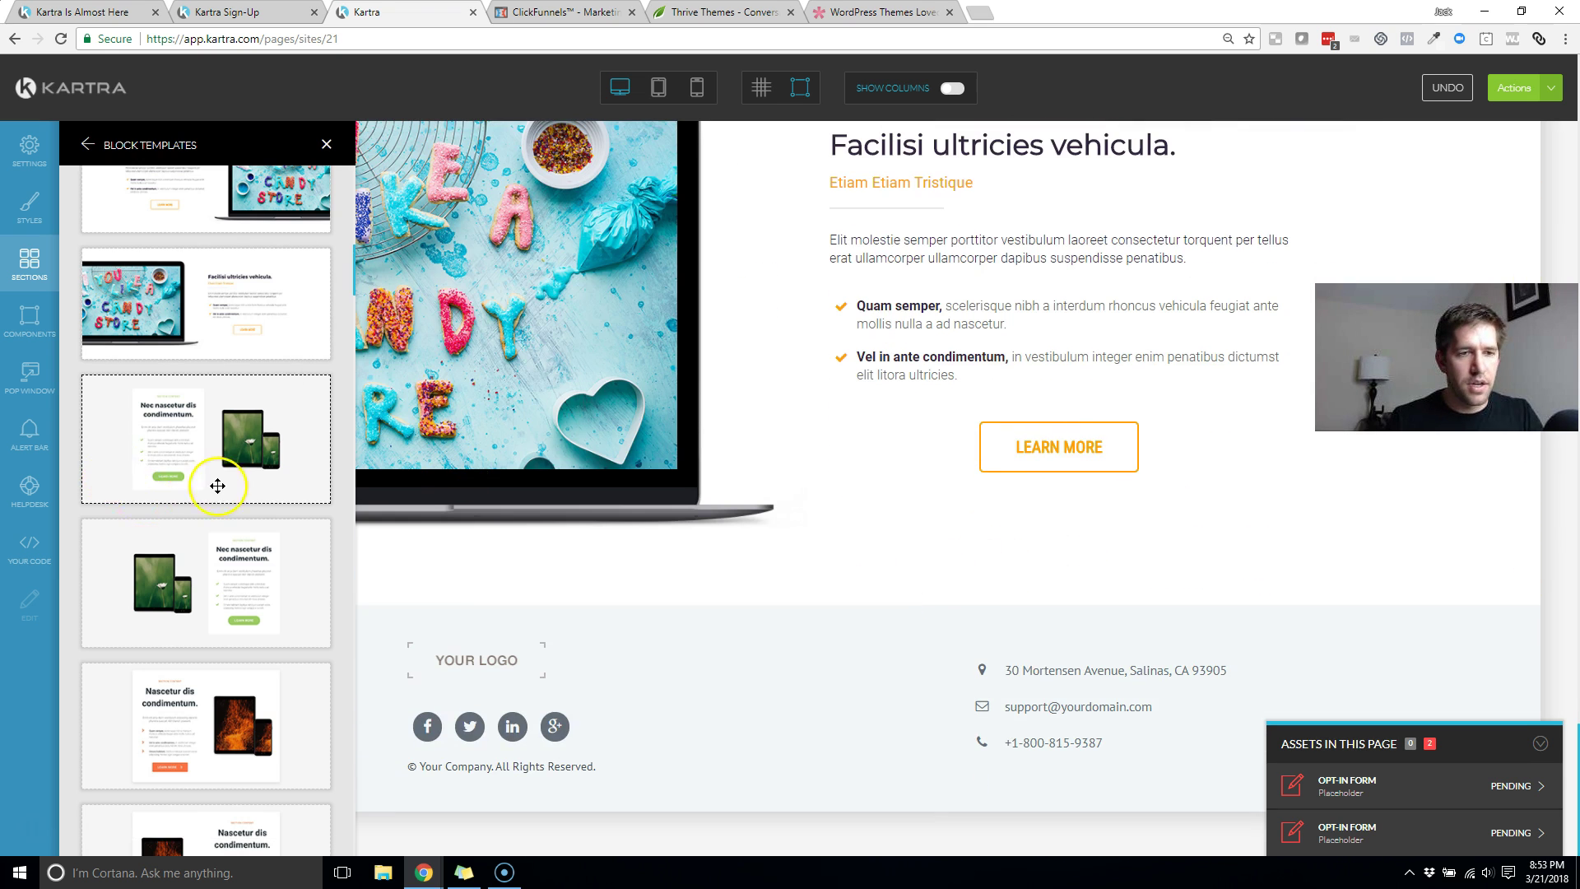
pyautogui.scroll(-8, 217, 486)
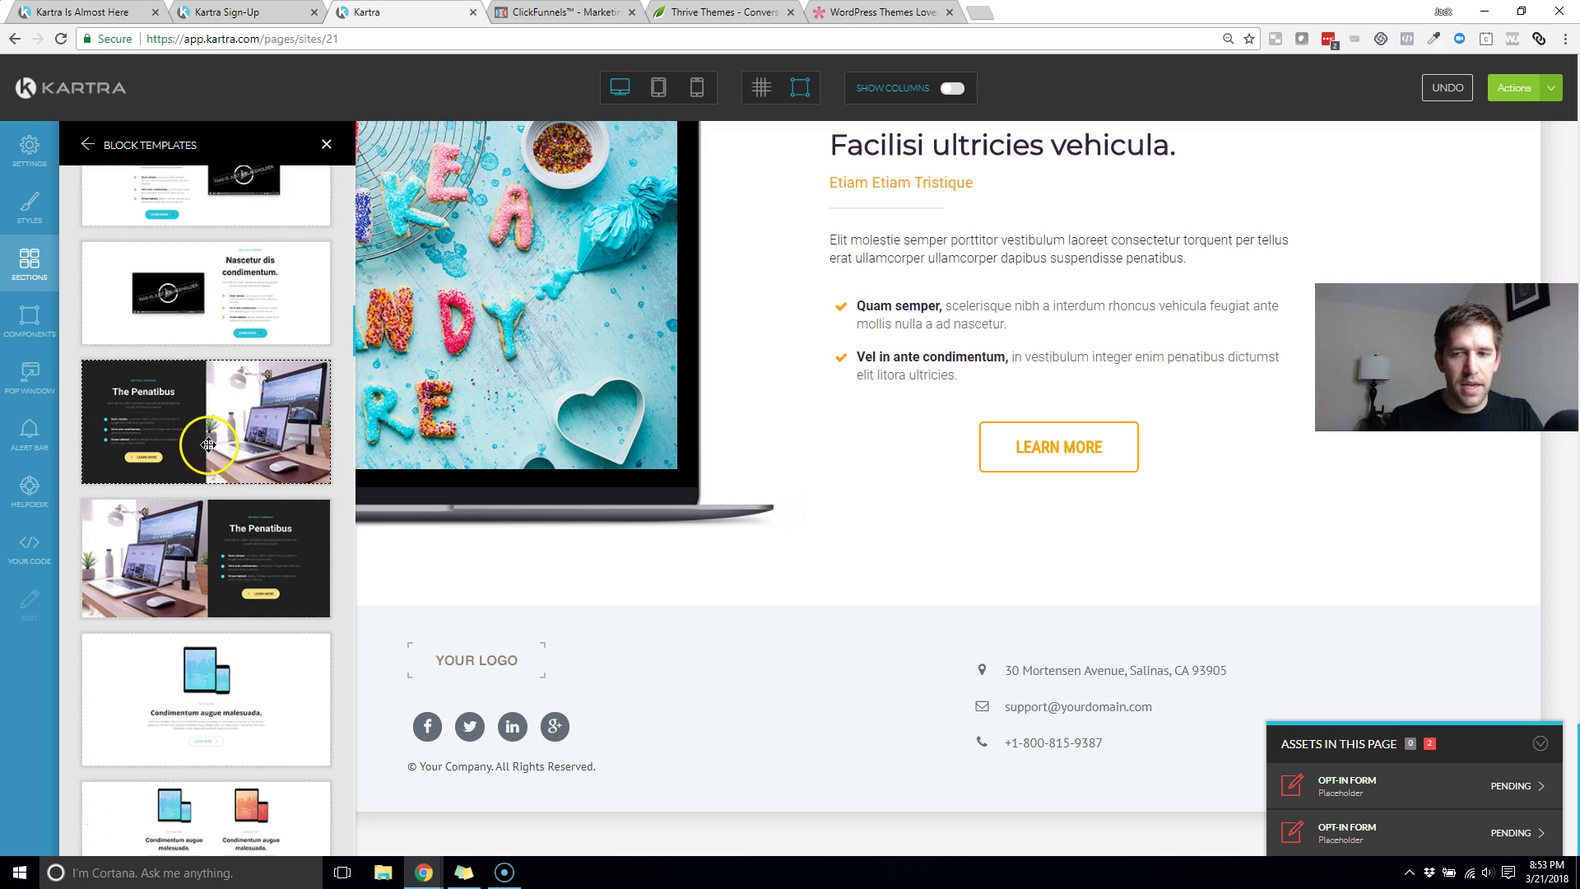
pyautogui.moveTo(980, 631); pyautogui.dragTo(956, 640)
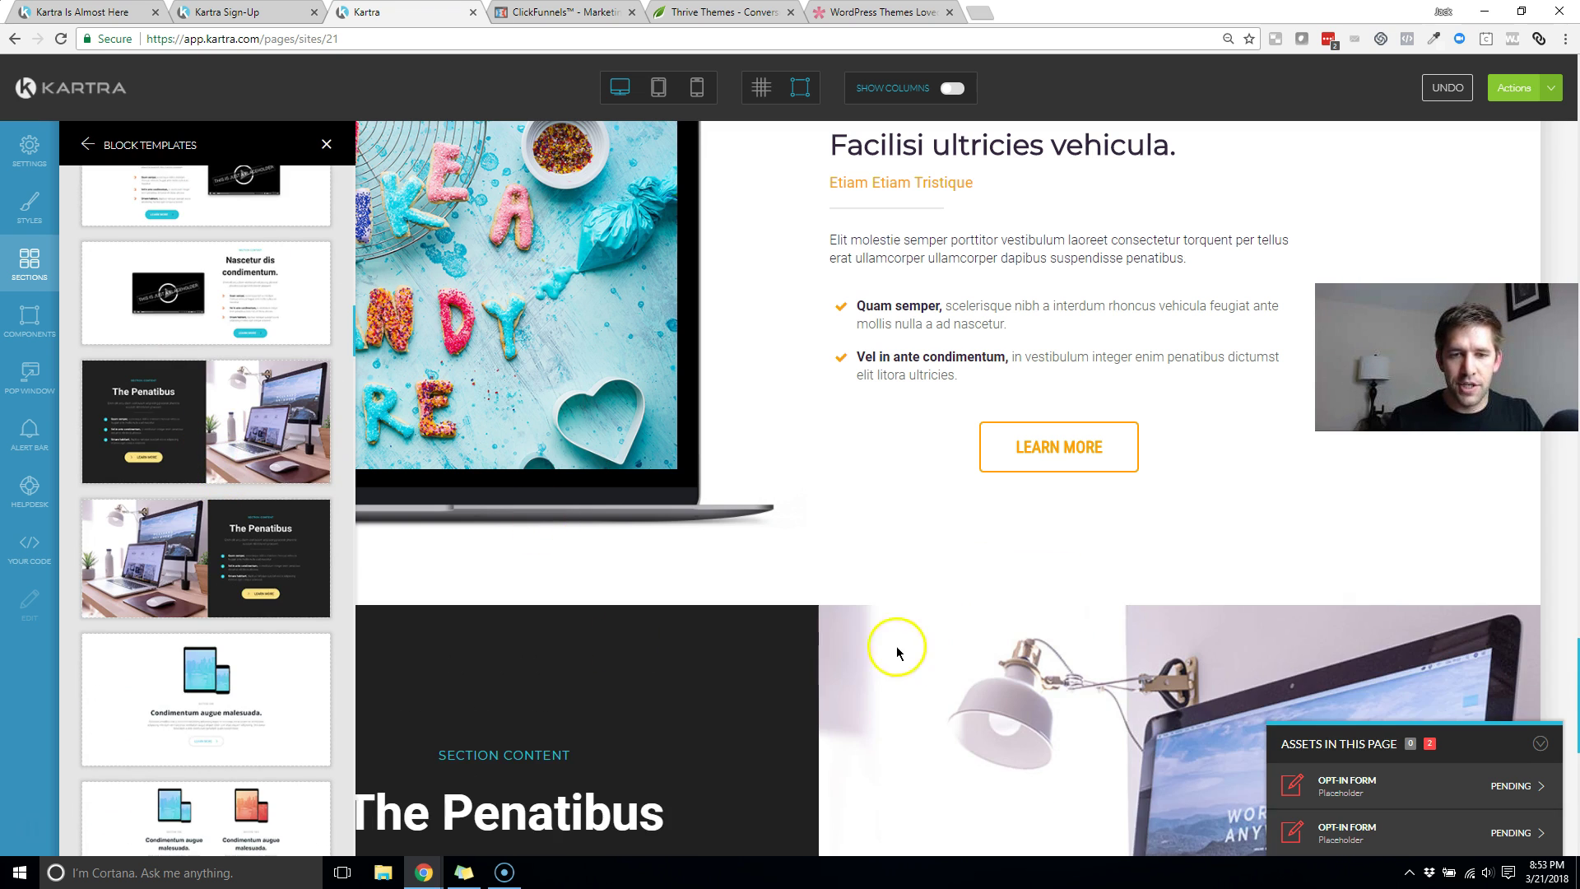
# Step: Add the four-icon feature section below The Penatibus, just above the footer
pyautogui.scroll(-4, 638, 590)
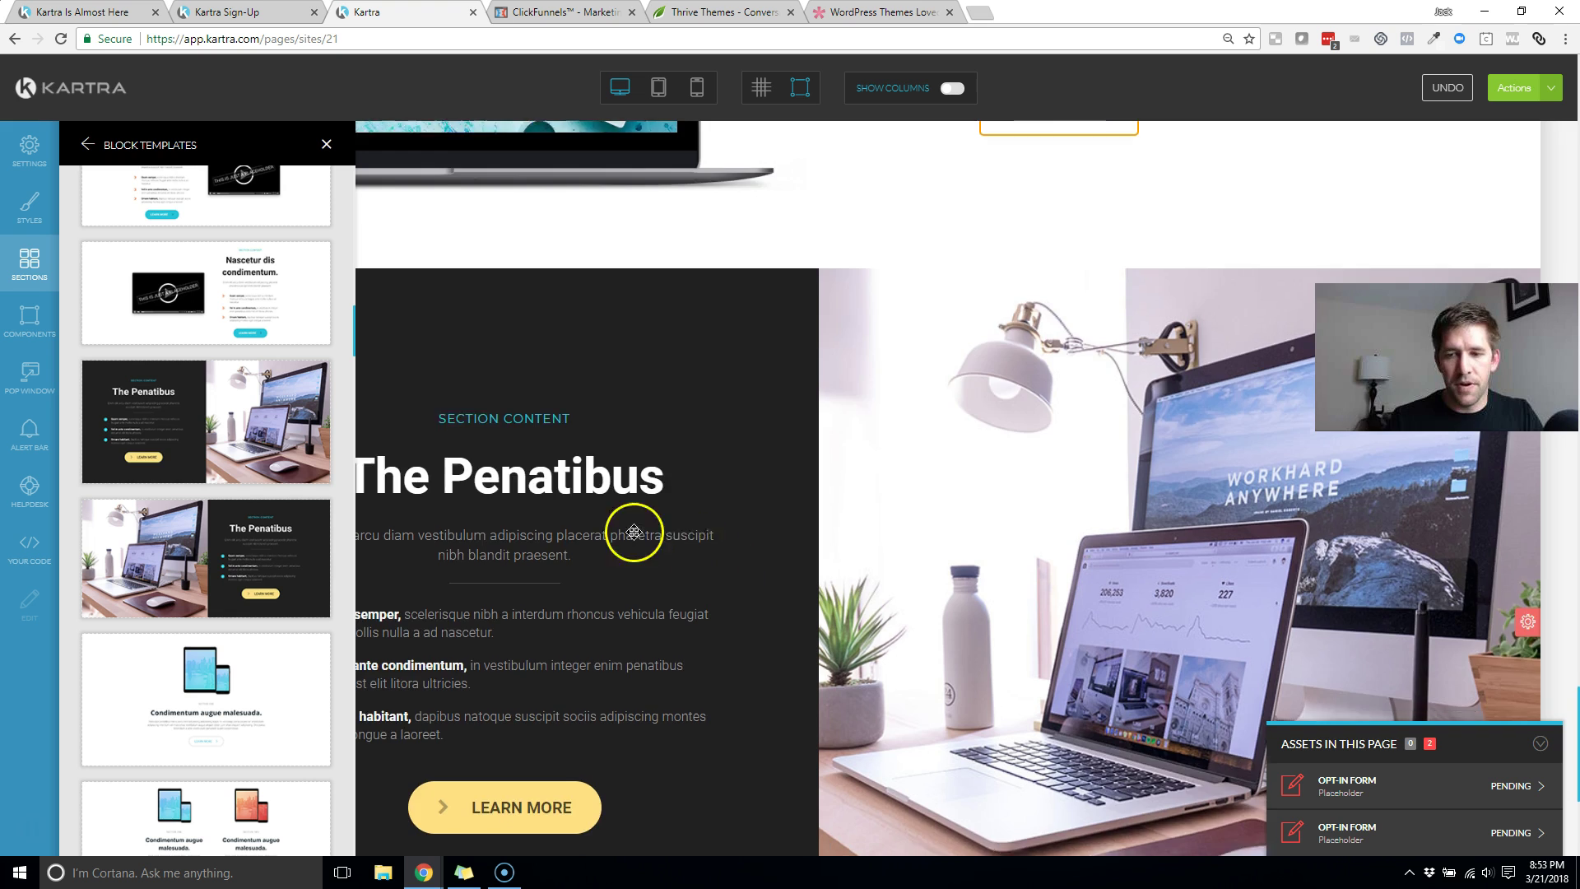
pyautogui.scroll(-4, 632, 529)
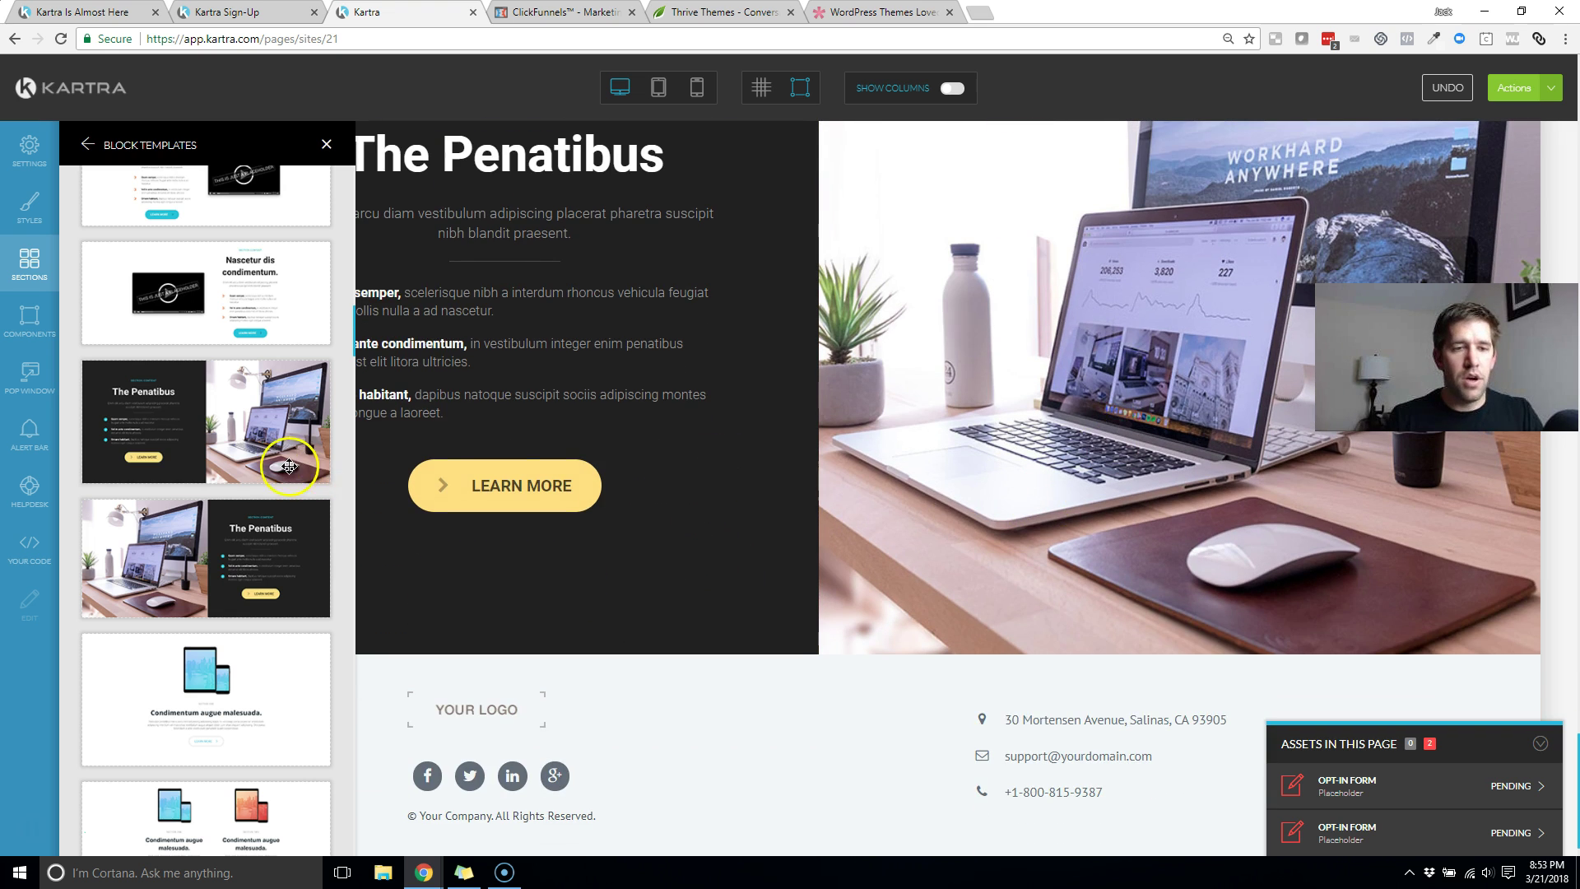
pyautogui.scroll(-10, 264, 481)
pyautogui.scroll(-10, 196, 493)
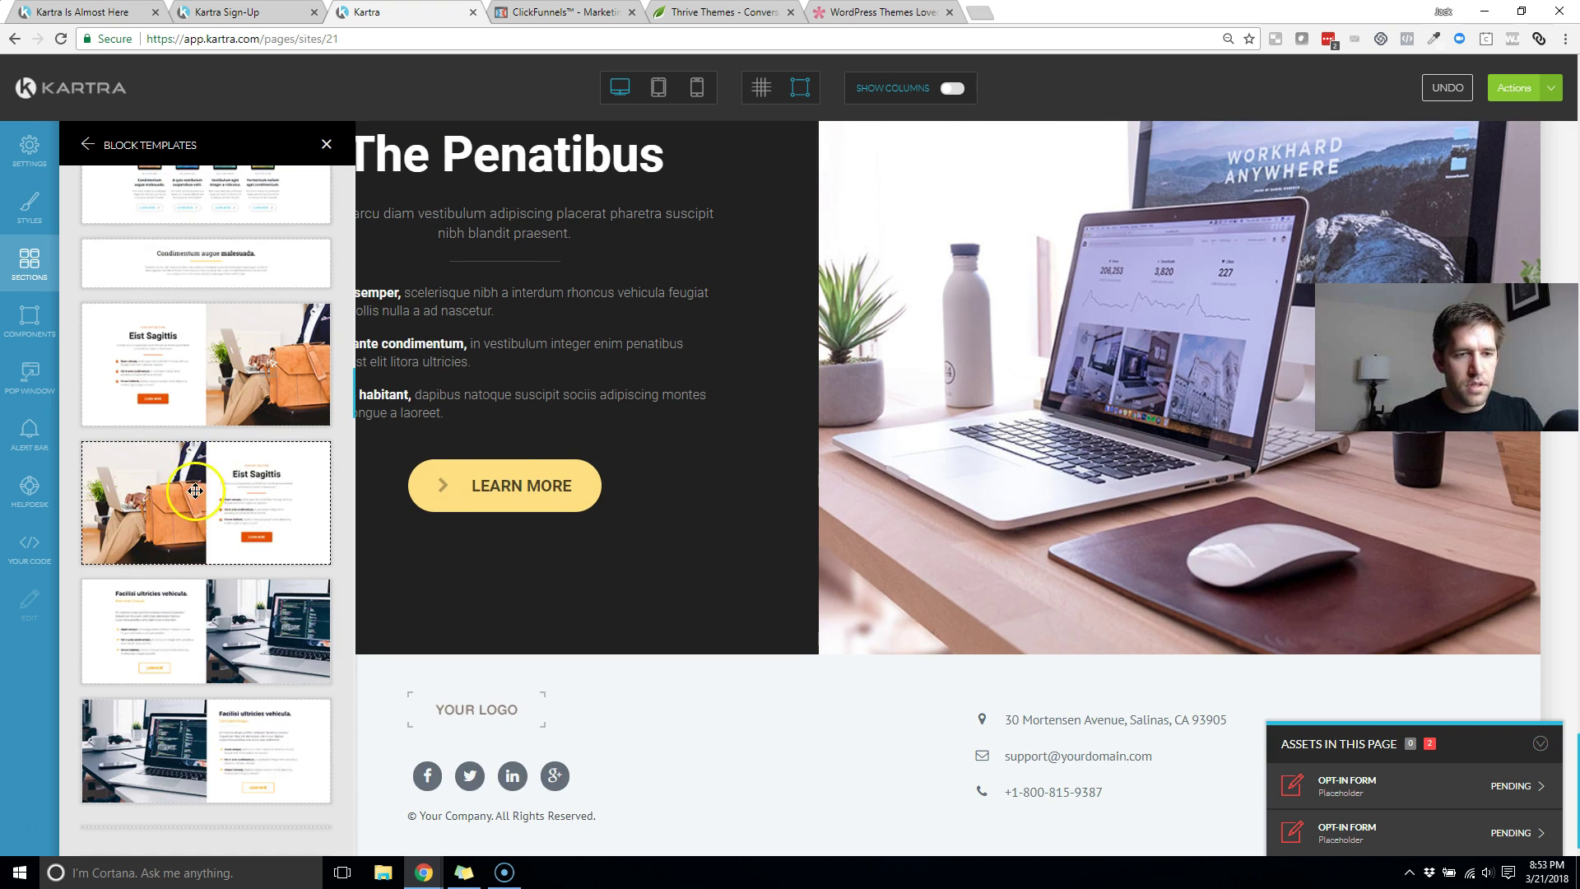
pyautogui.scroll(-5, 196, 494)
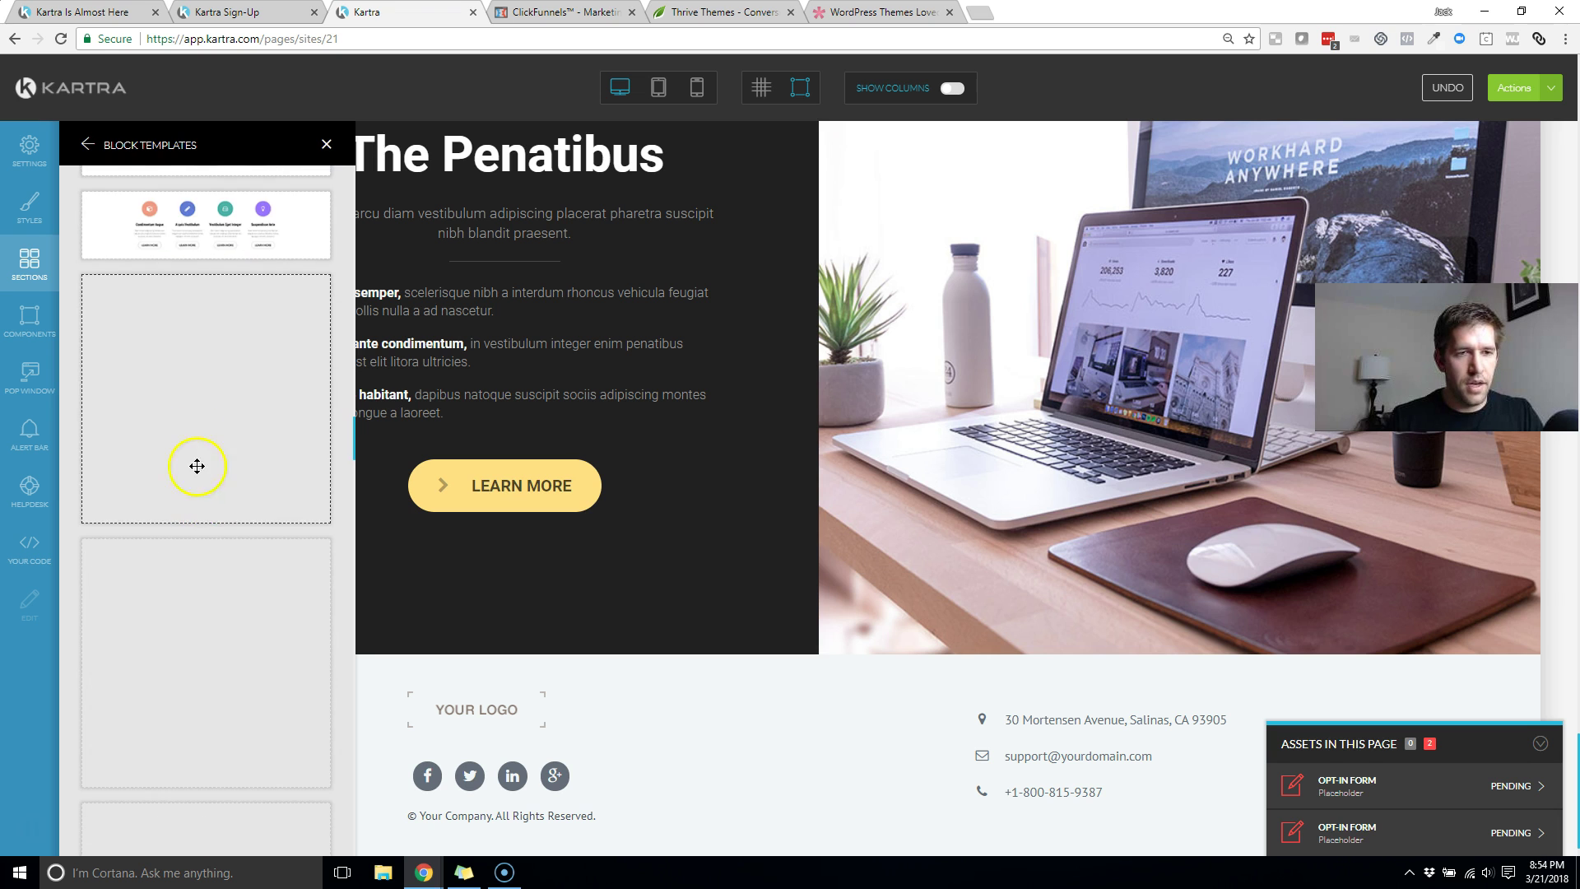
pyautogui.moveTo(932, 703); pyautogui.dragTo(841, 735)
pyautogui.scroll(-5, 712, 354)
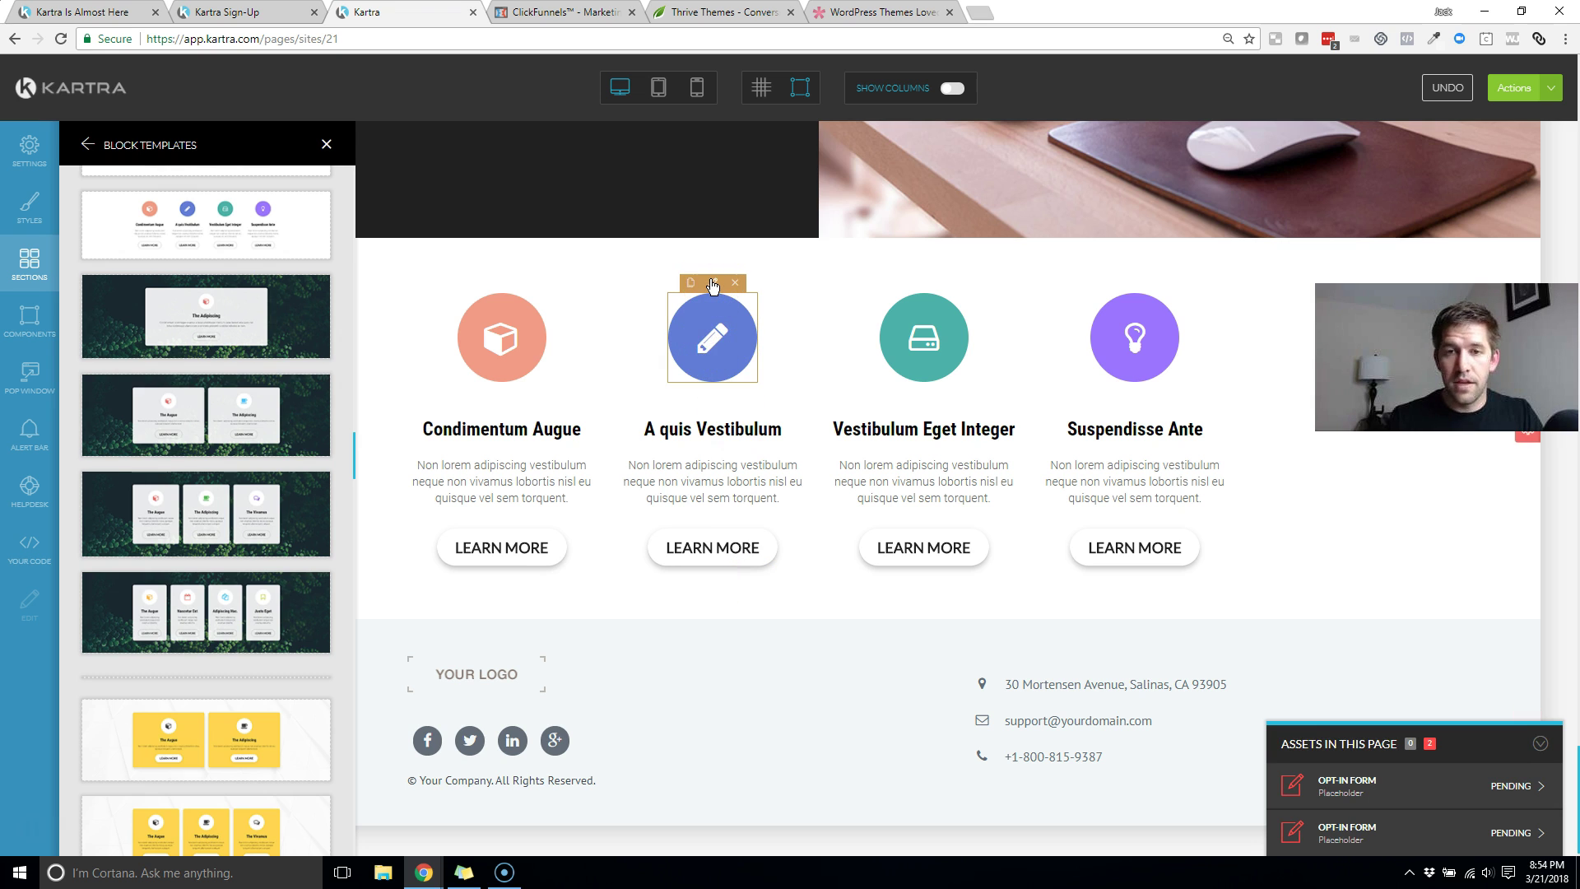
# Step: Swap the second column's pencil icon for youtube-play, found by searching 'you'
pyautogui.click(712, 283)
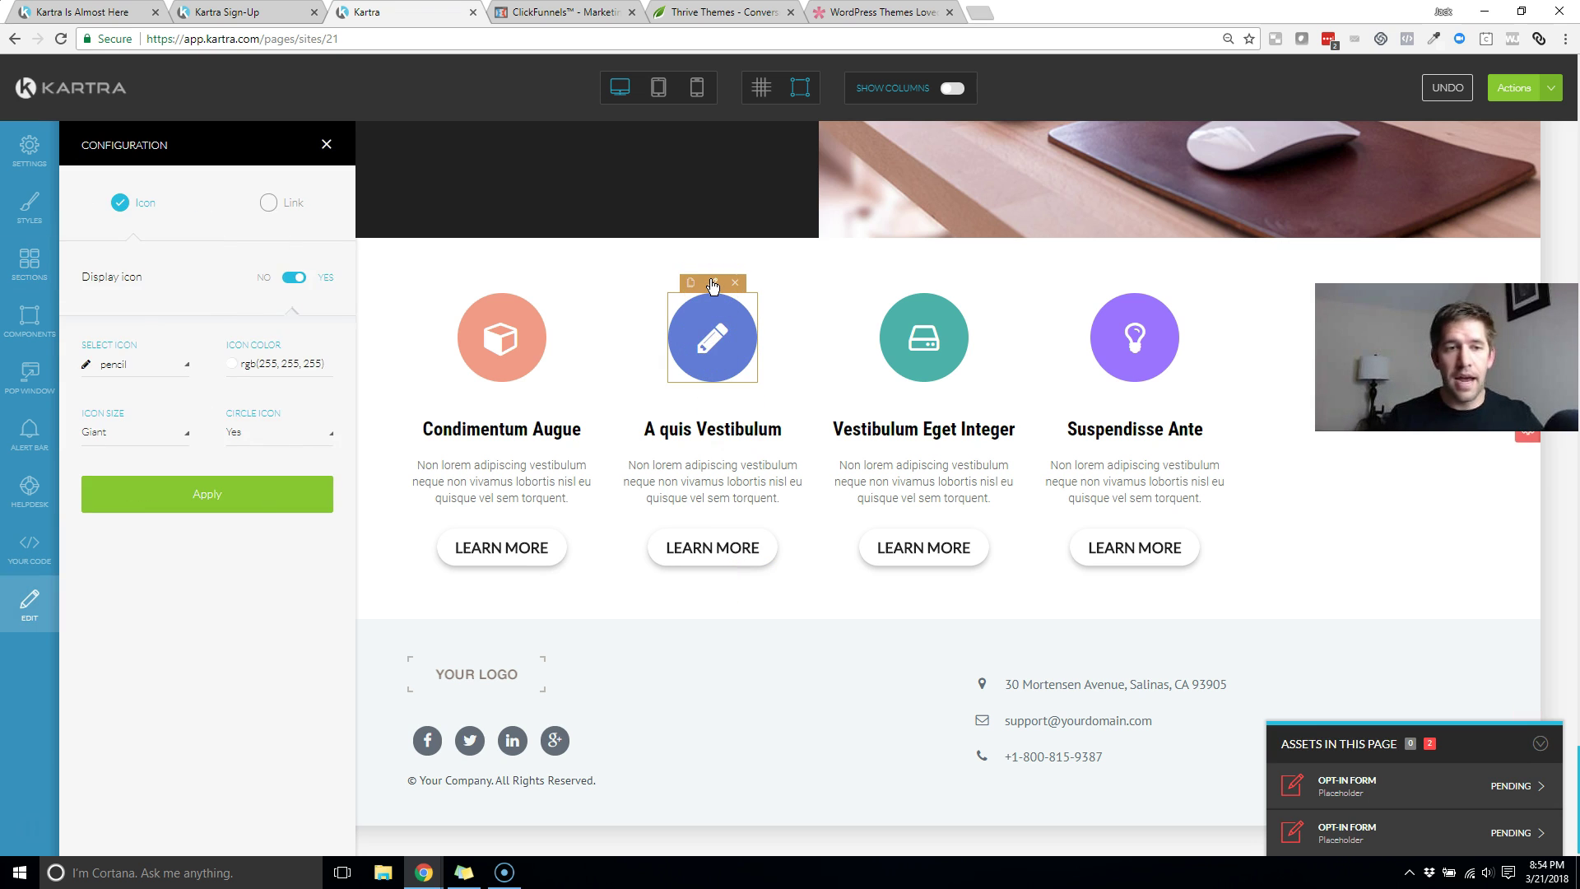
pyautogui.click(141, 370)
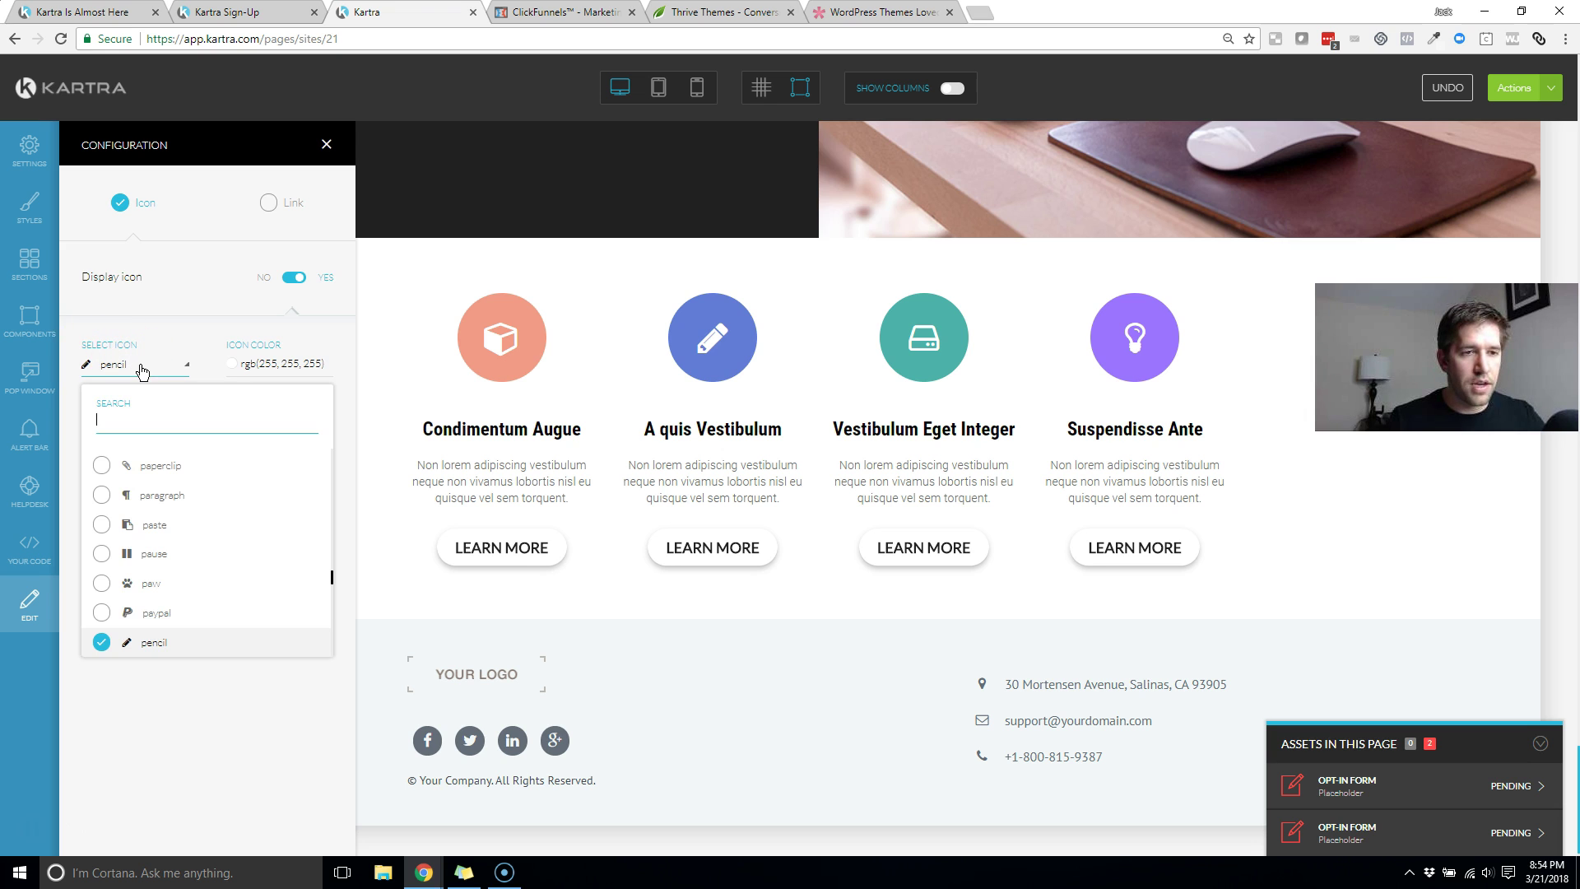
pyautogui.click(159, 421)
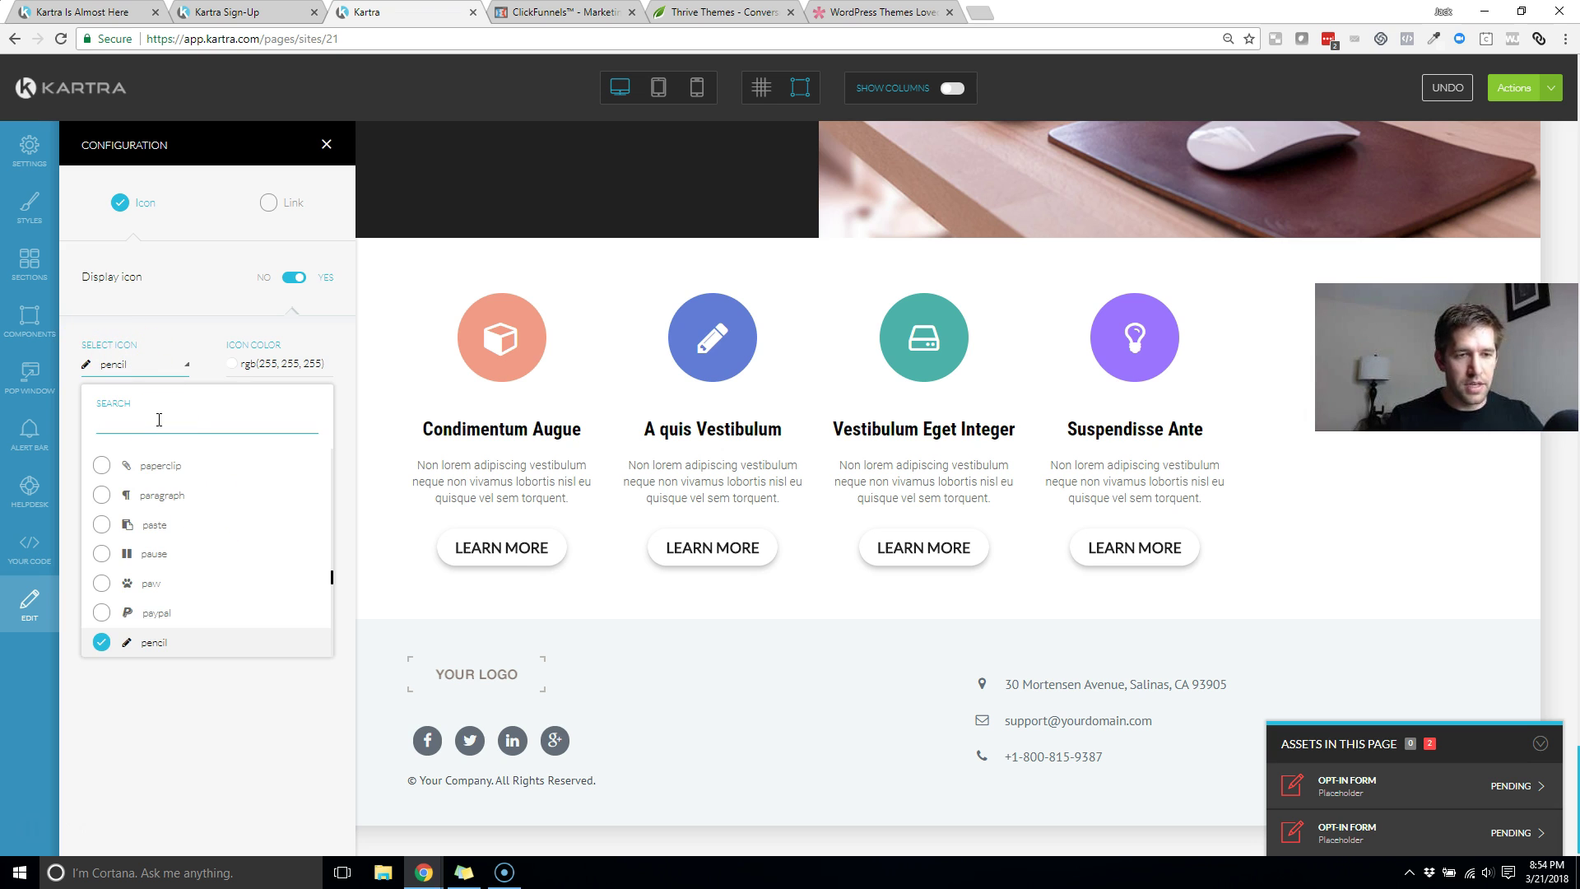
pyautogui.write('yout')
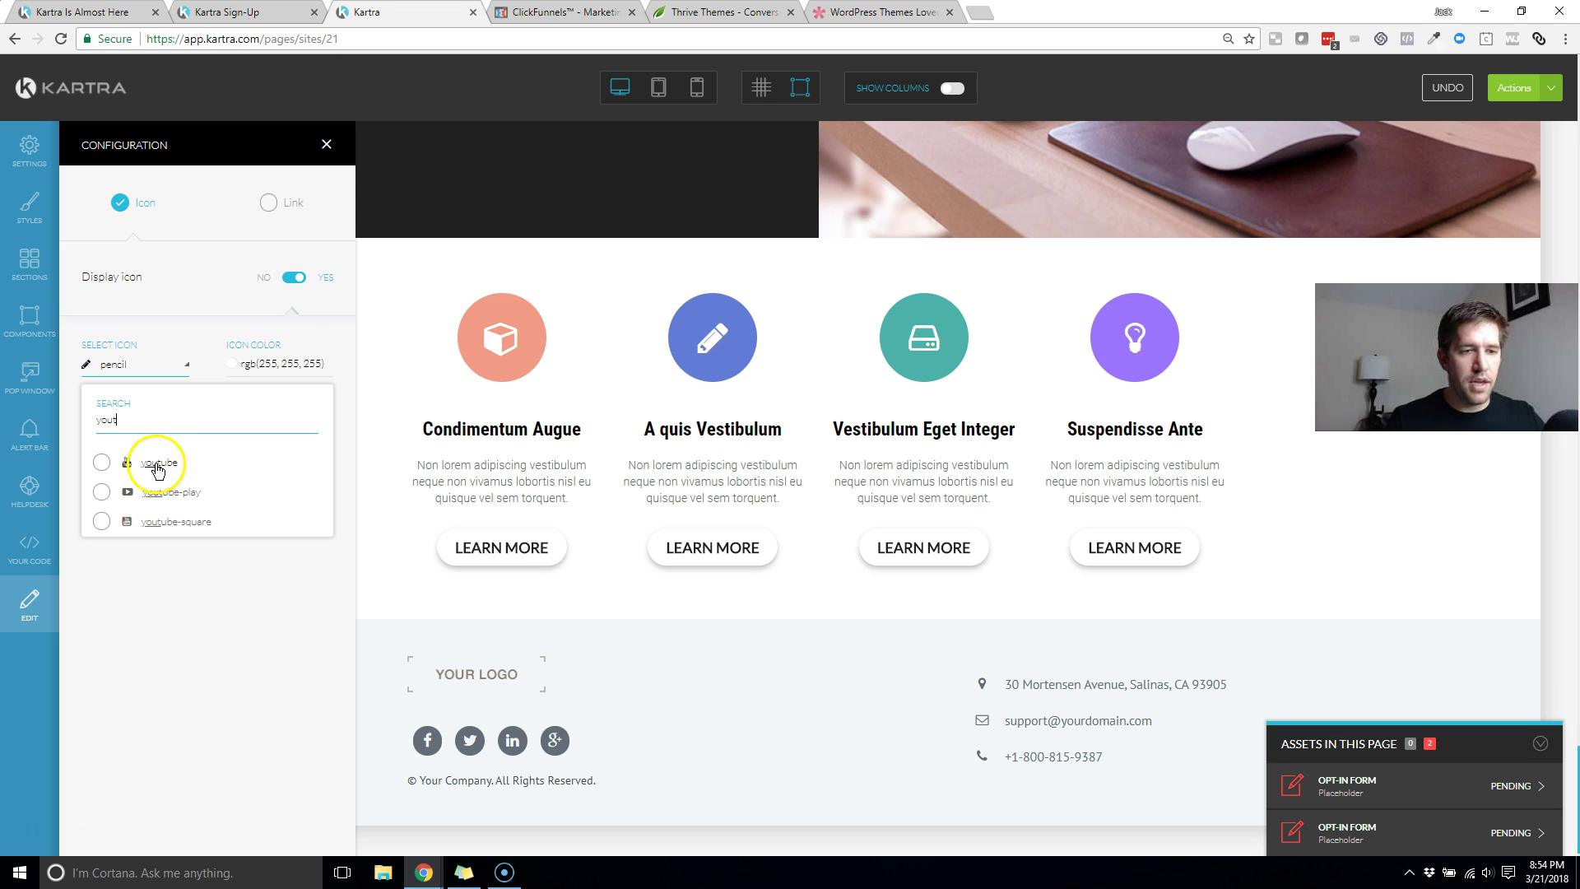
pyautogui.click(156, 494)
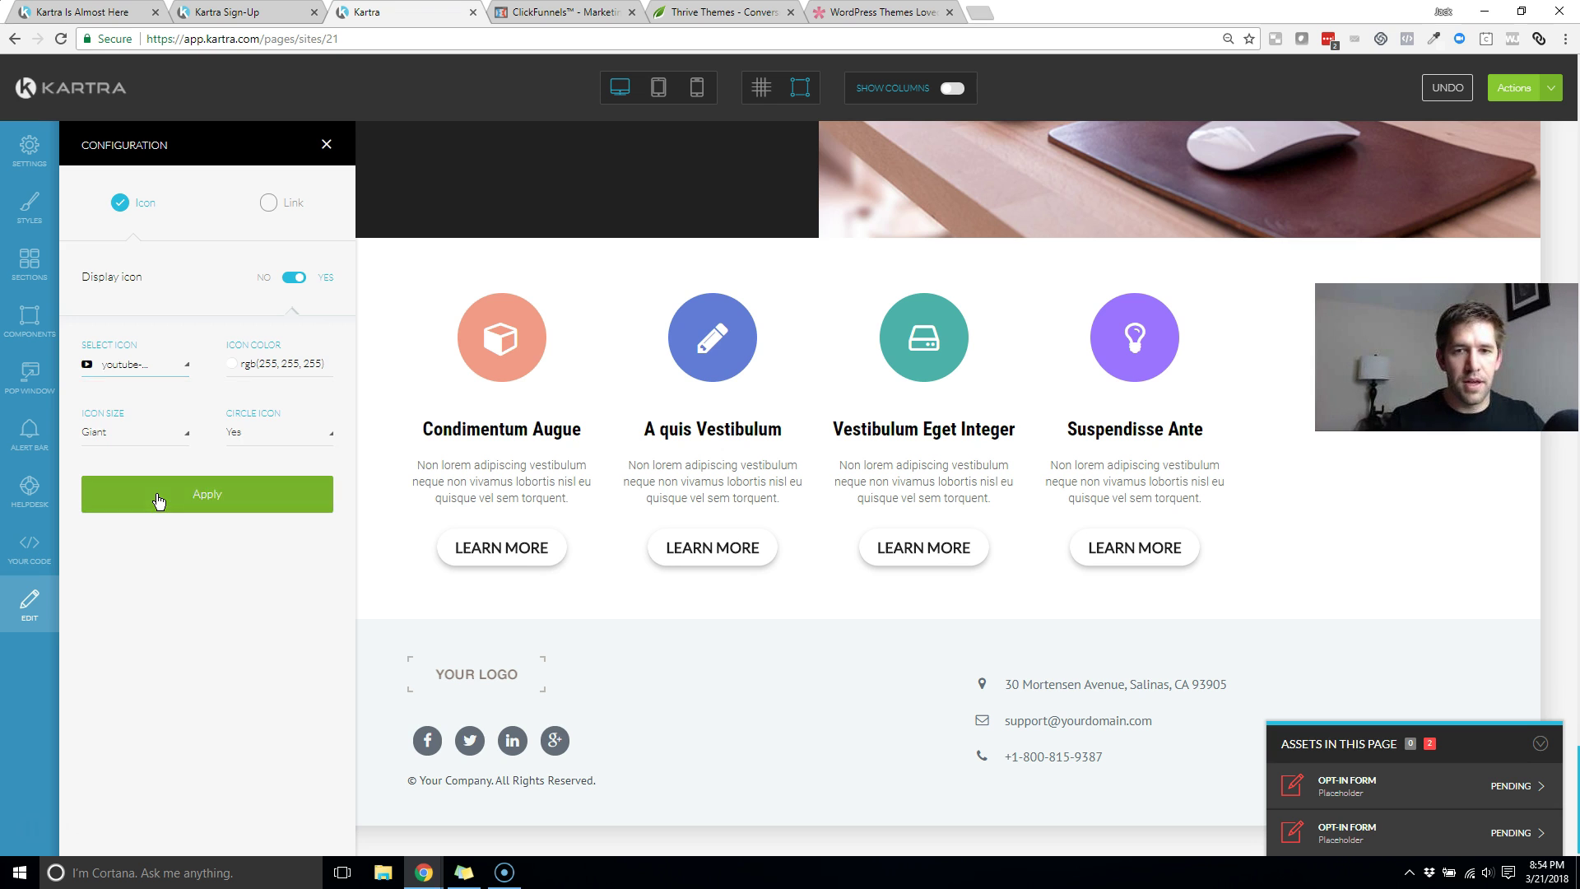
# Step: Keep size Giant with the circle on, apply with no link, and close the configuration
pyautogui.click(114, 437)
pyautogui.click(257, 360)
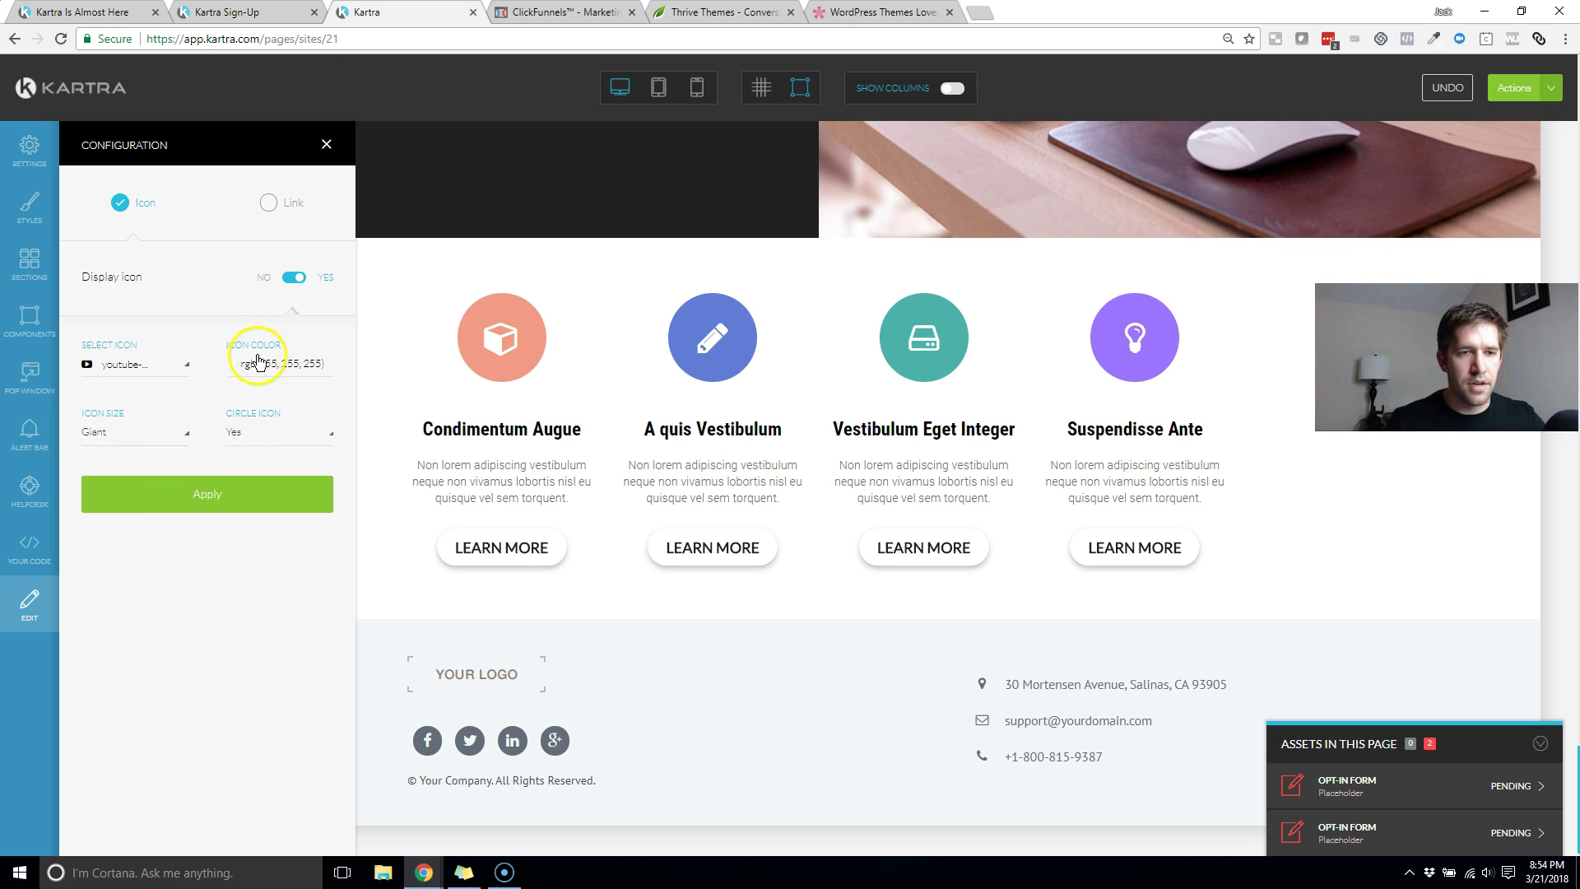
pyautogui.click(271, 430)
pyautogui.click(248, 464)
pyautogui.click(230, 494)
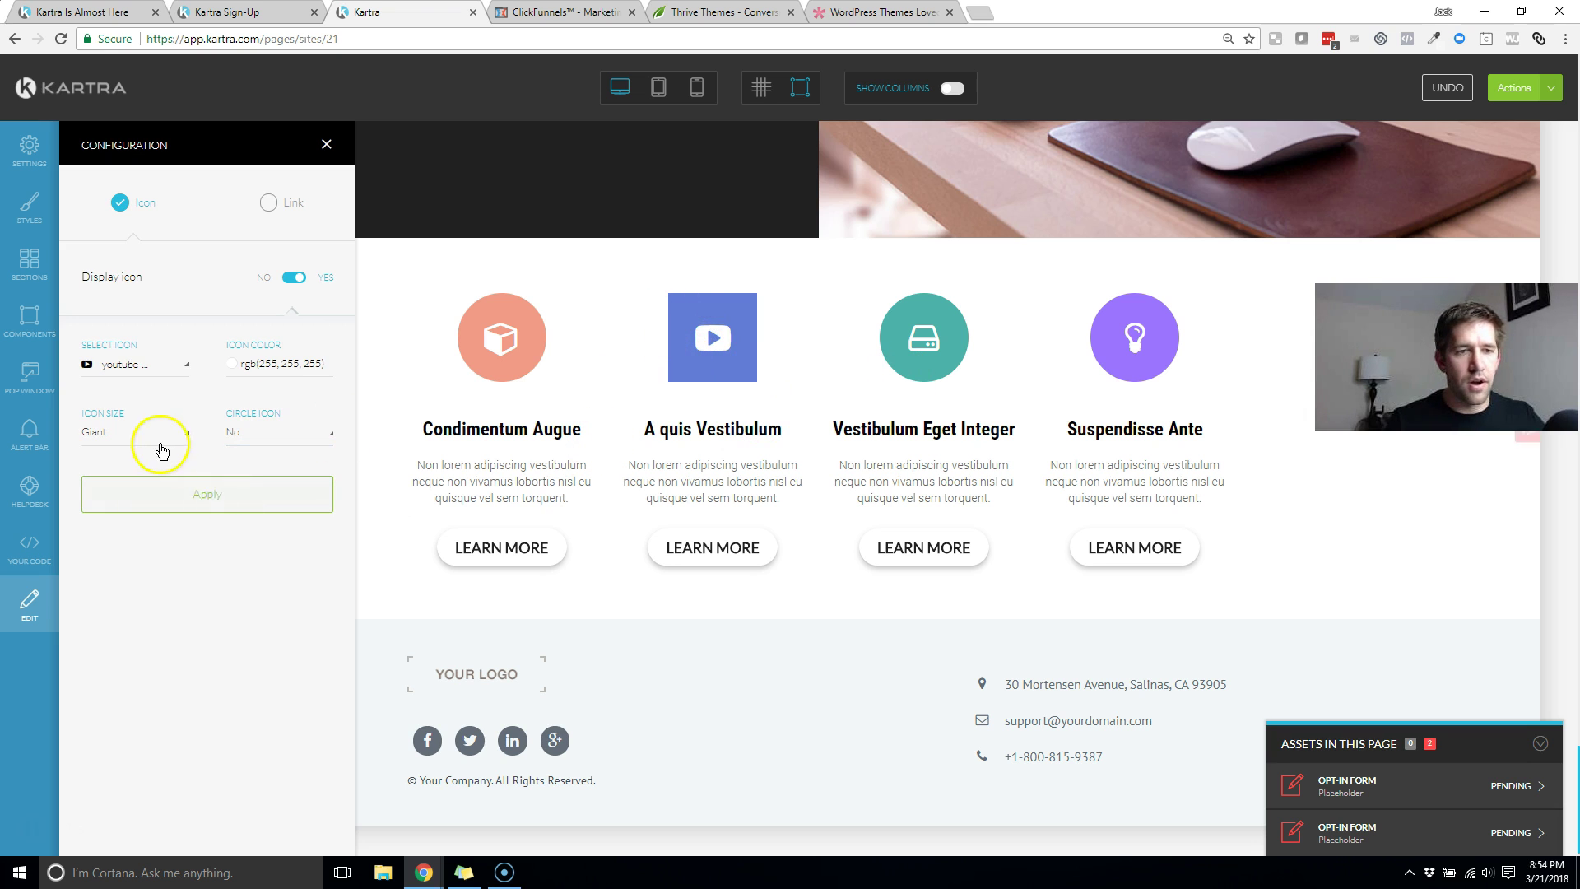
pyautogui.click(234, 434)
pyautogui.click(244, 487)
pyautogui.click(218, 504)
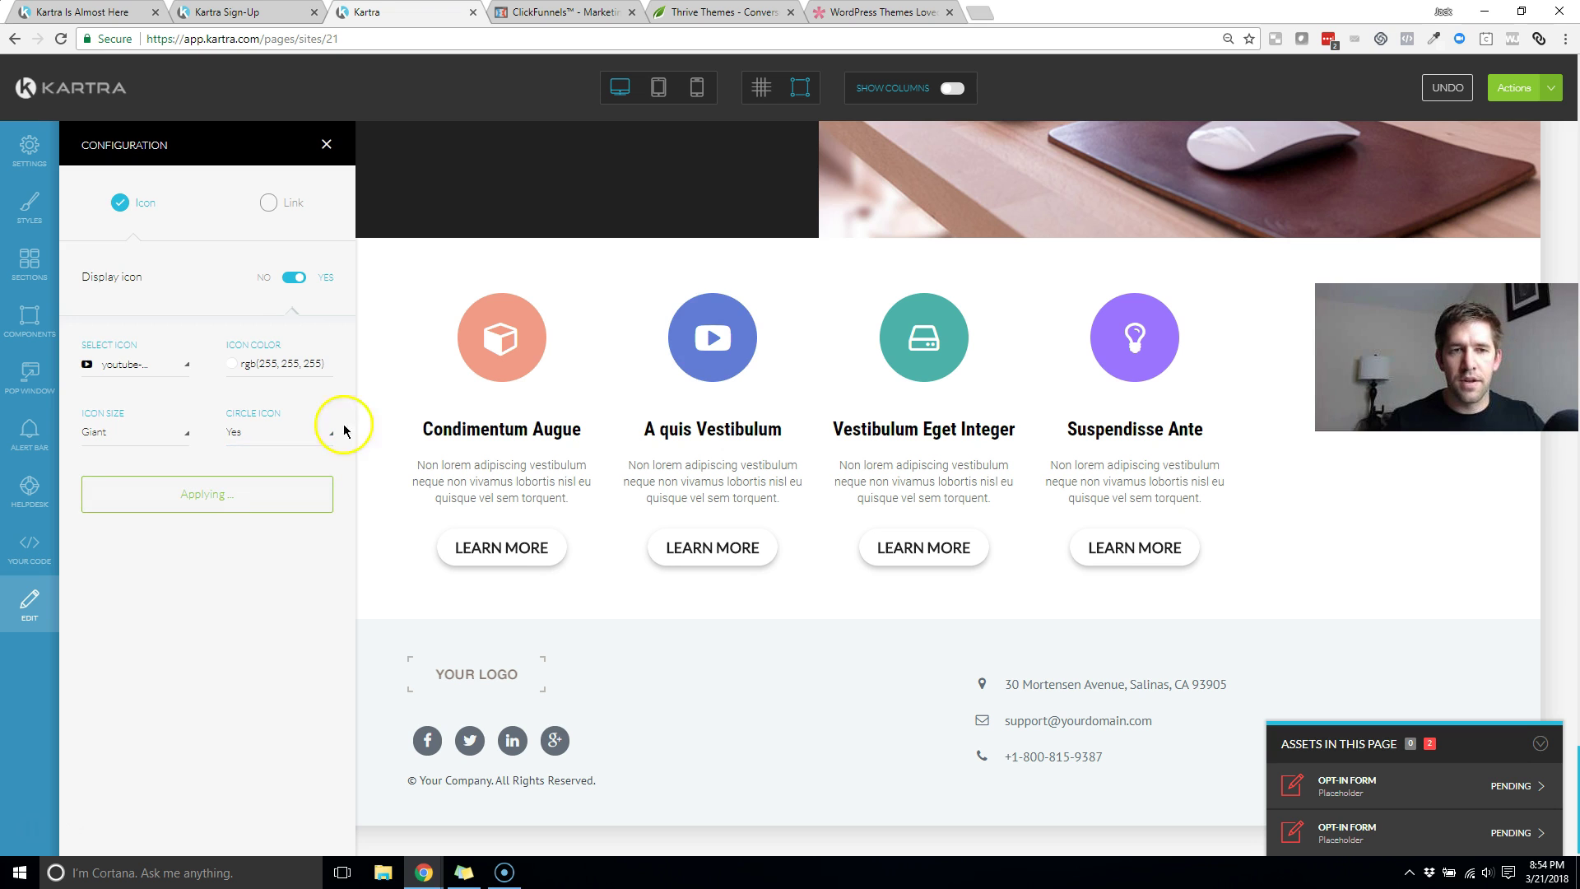
pyautogui.click(268, 202)
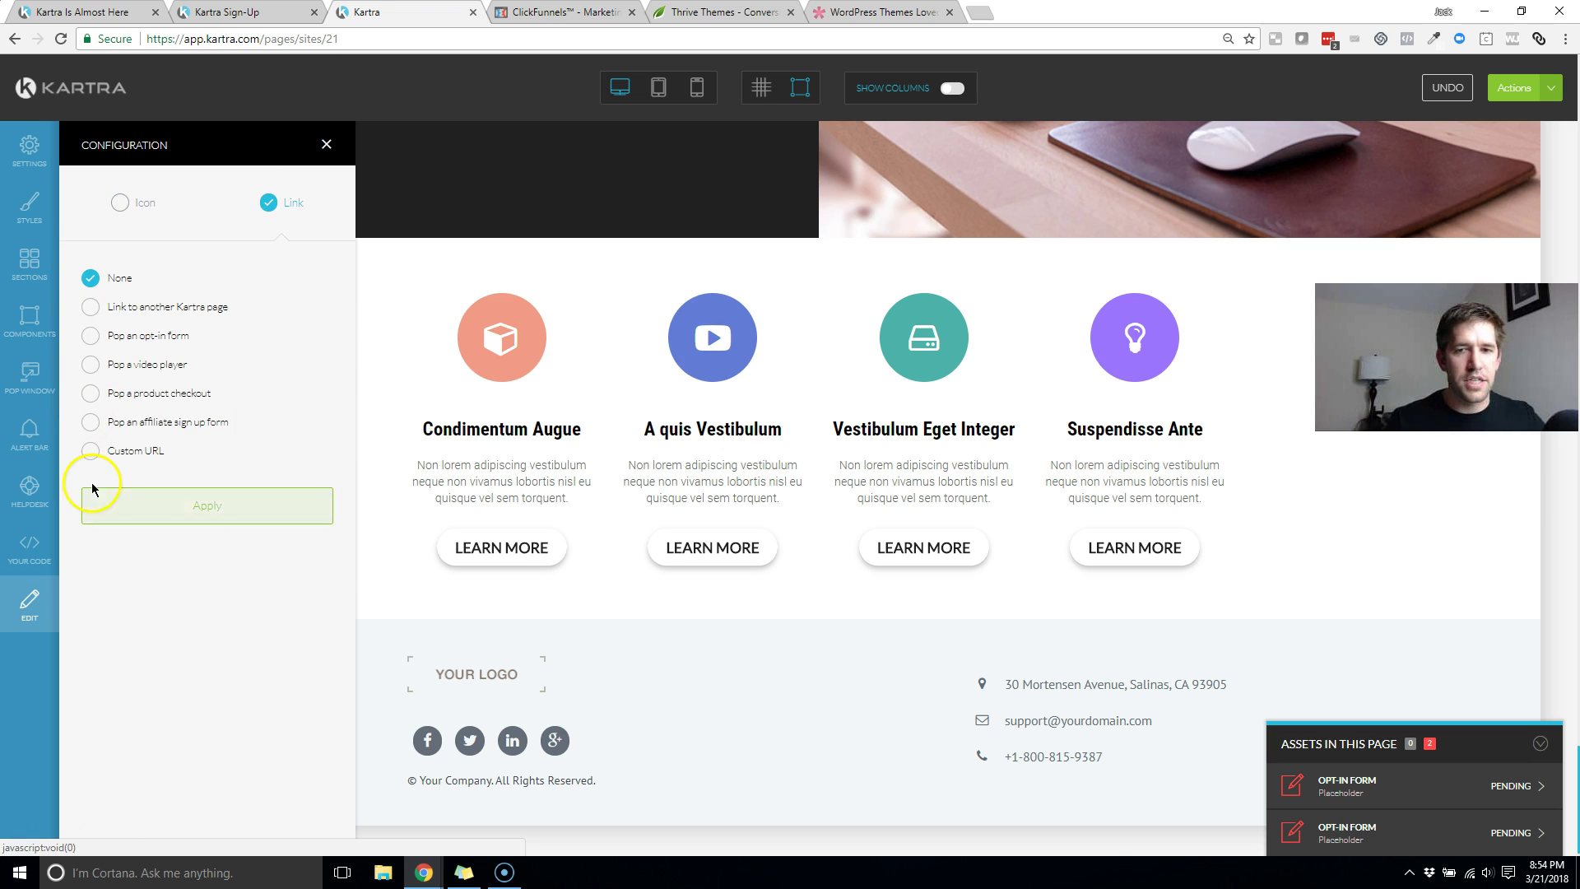
pyautogui.click(132, 503)
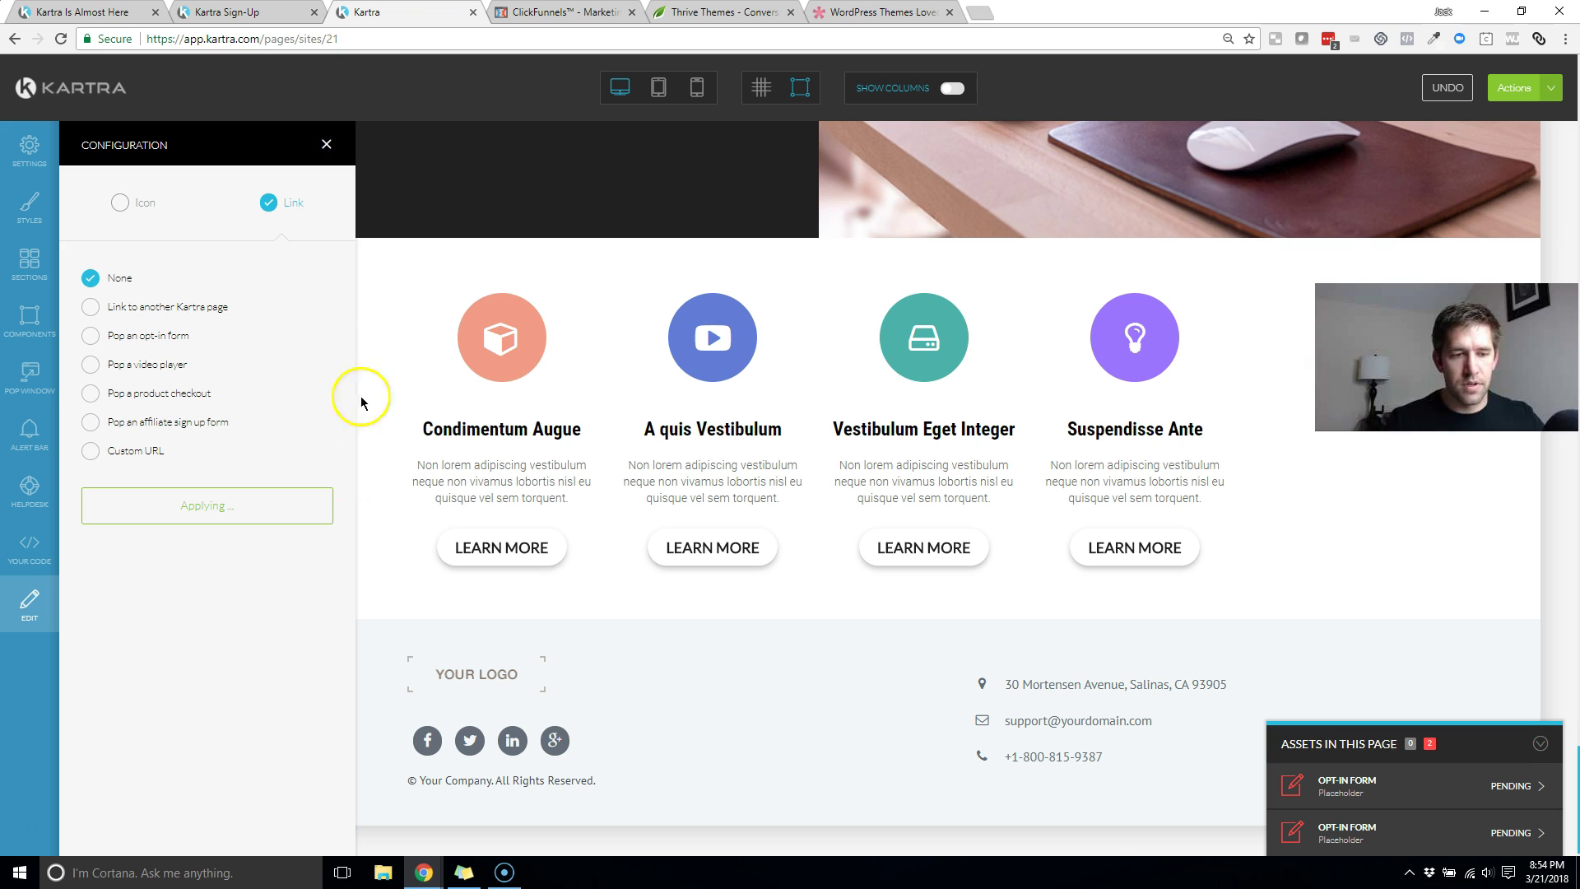
pyautogui.click(329, 146)
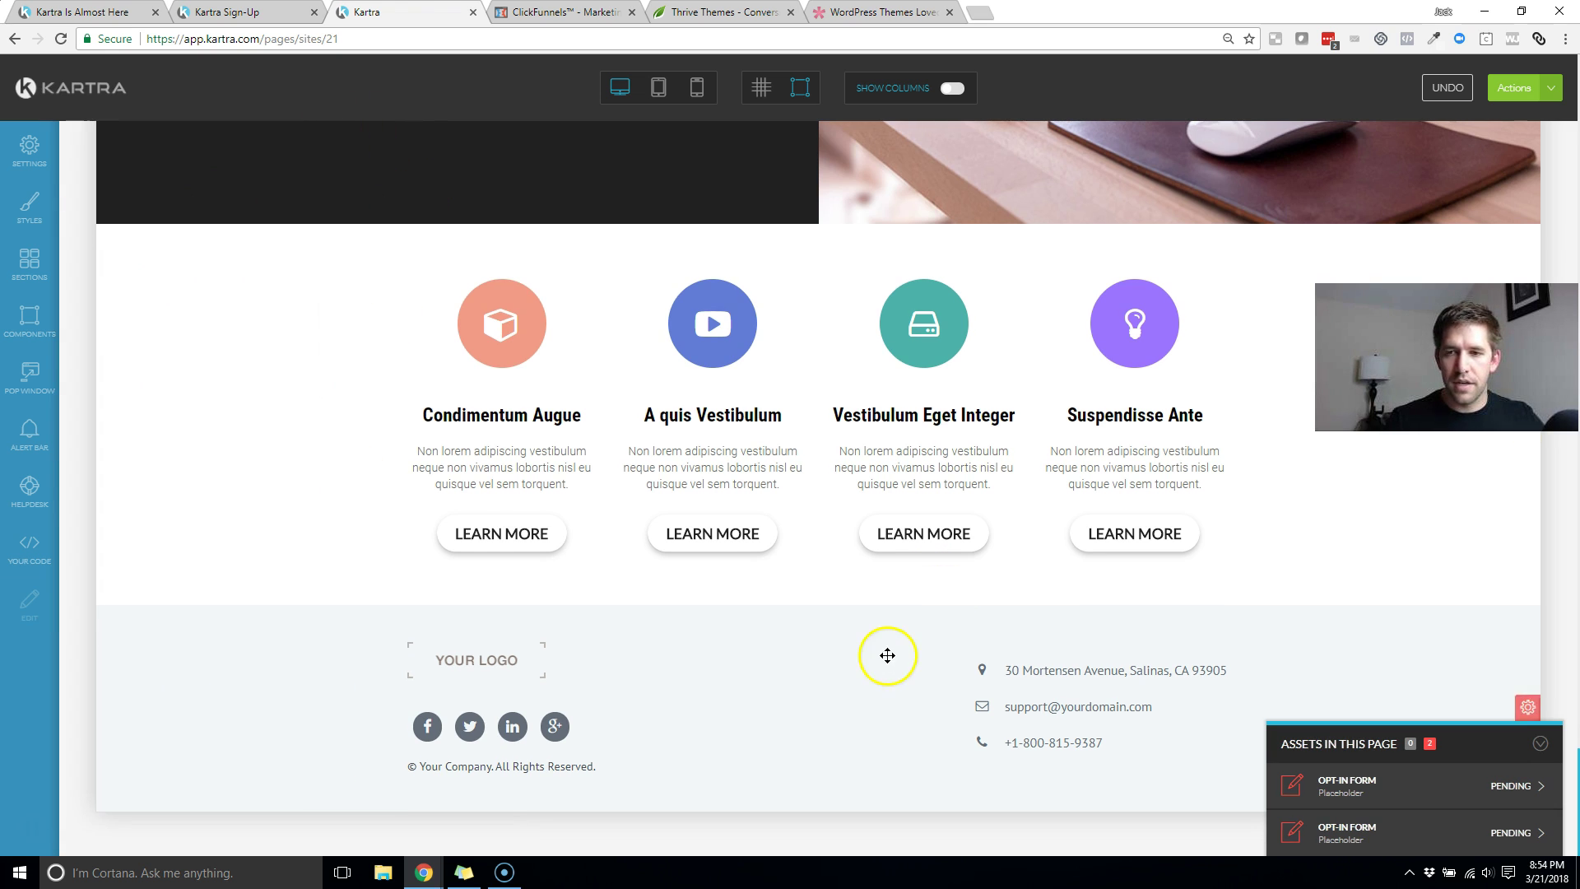
# Step: Publish the Youtube Opt In page live and reveal its direct page link
pyautogui.scroll(15, 882, 585)
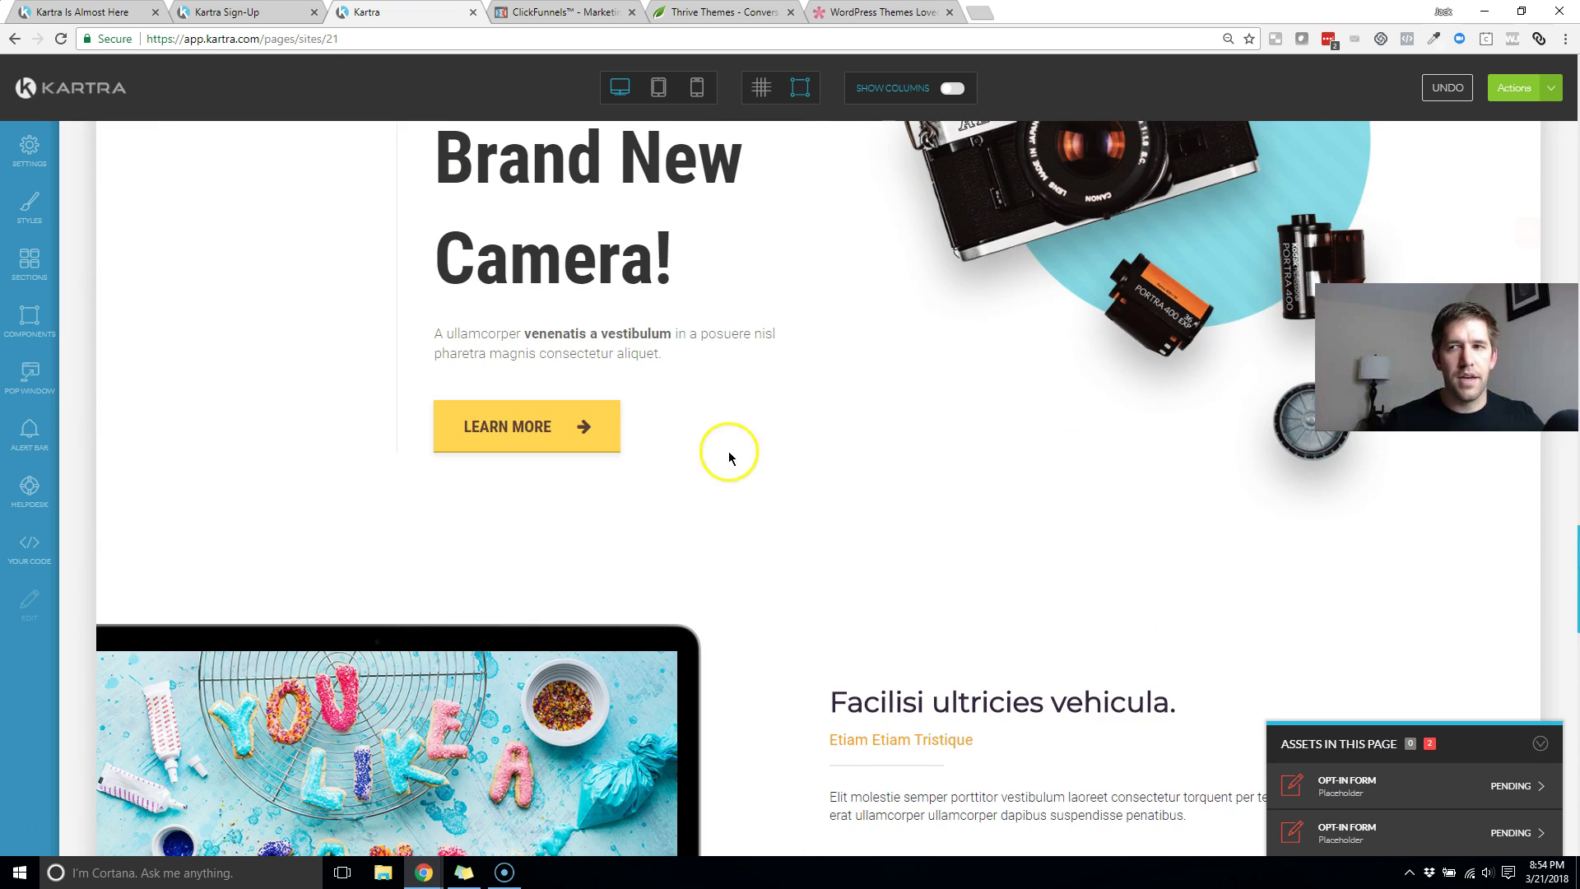
pyautogui.click(1521, 89)
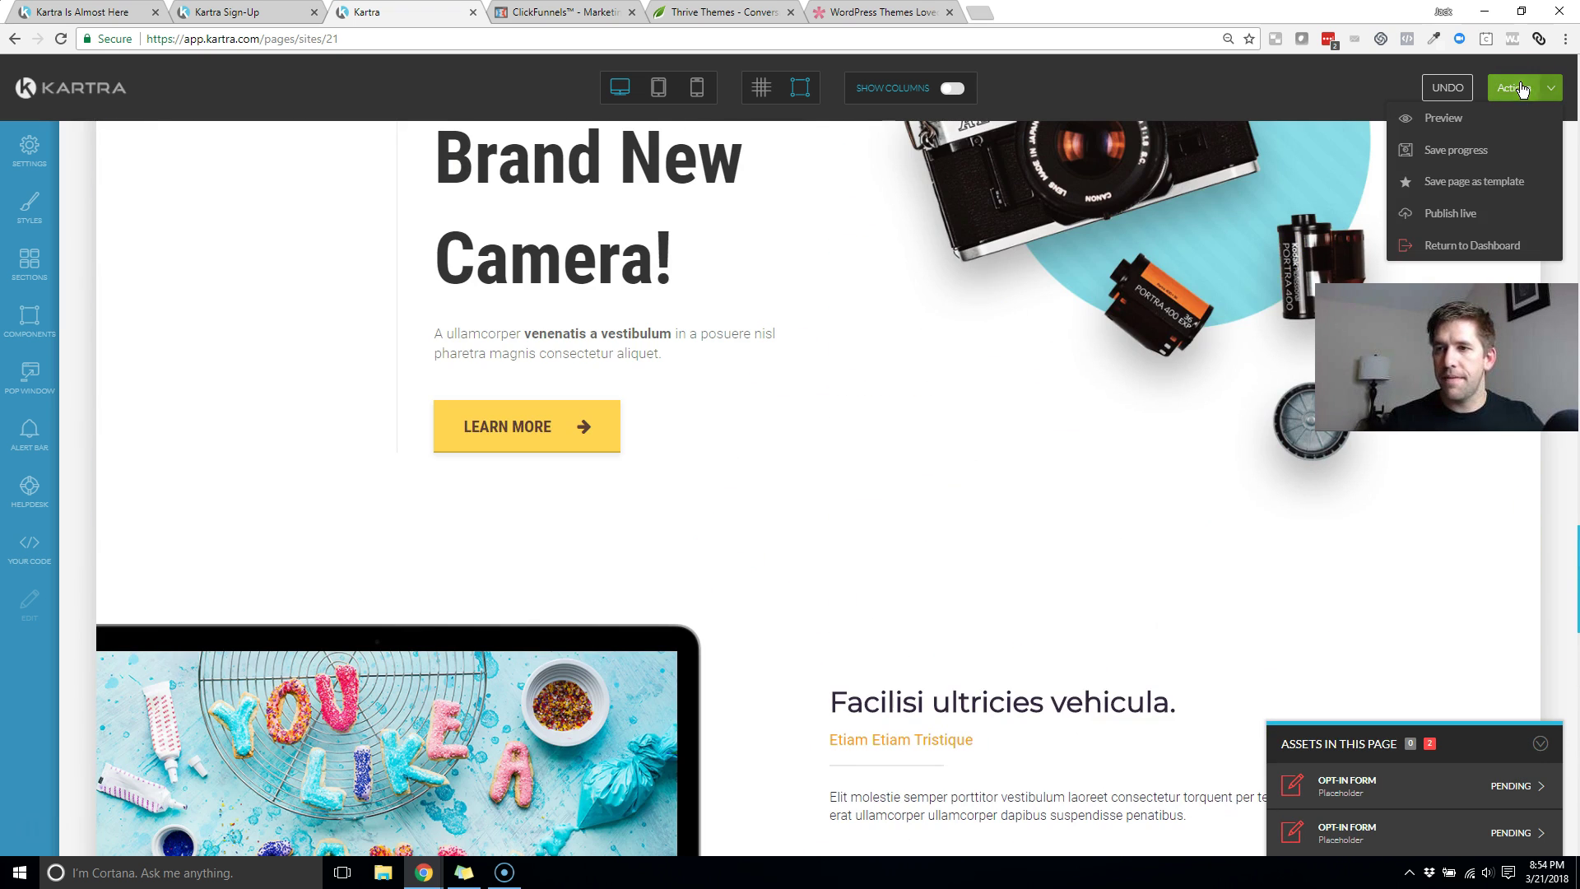
pyautogui.click(1464, 218)
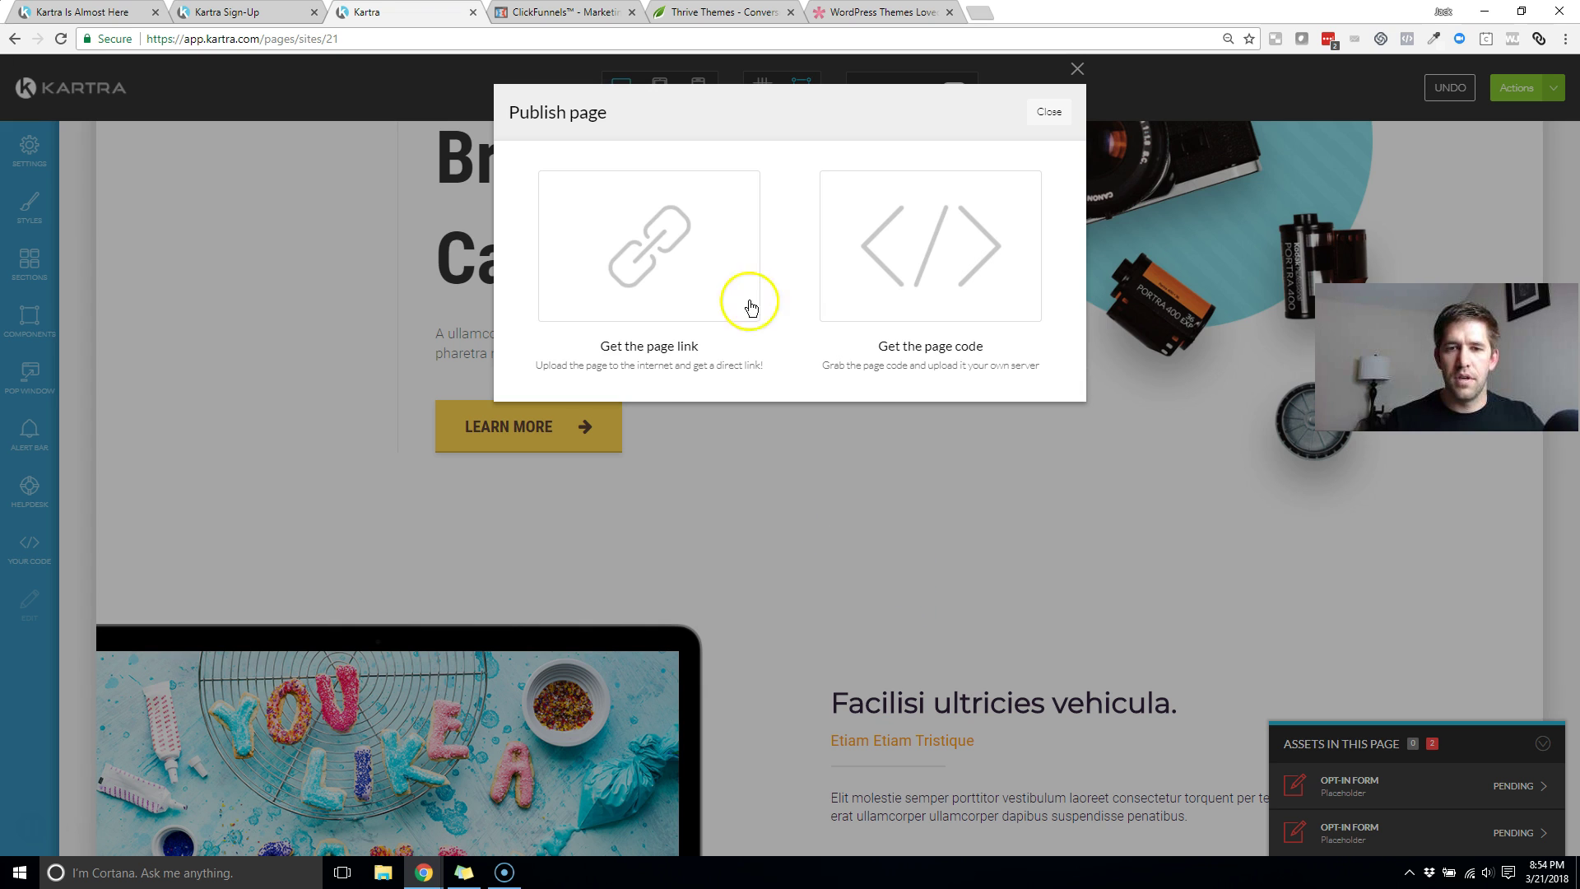
pyautogui.click(649, 257)
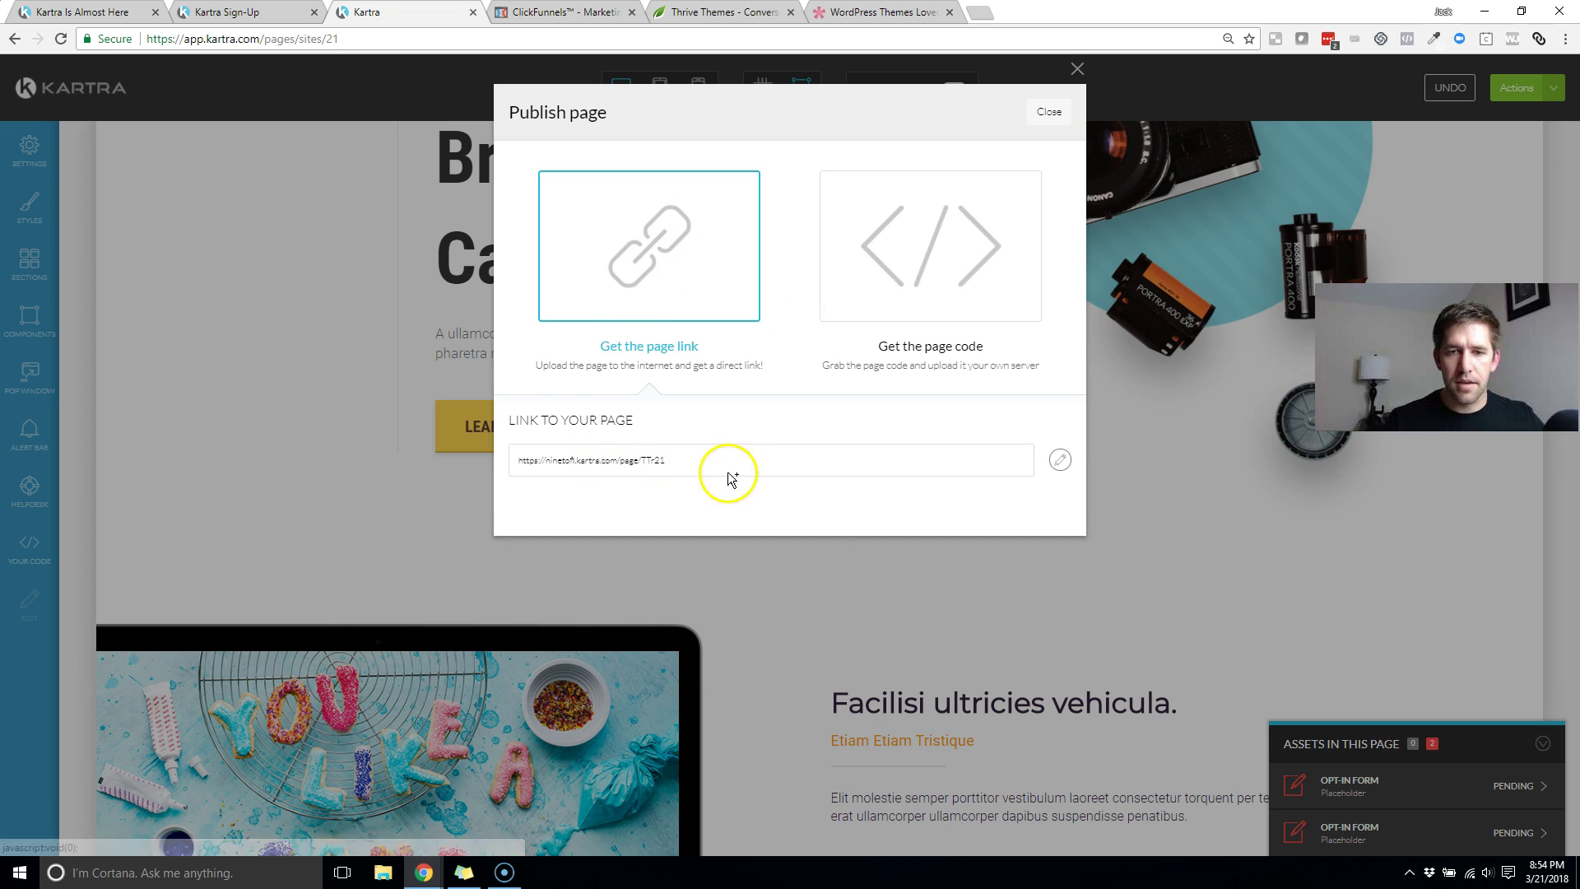
pyautogui.click(1049, 113)
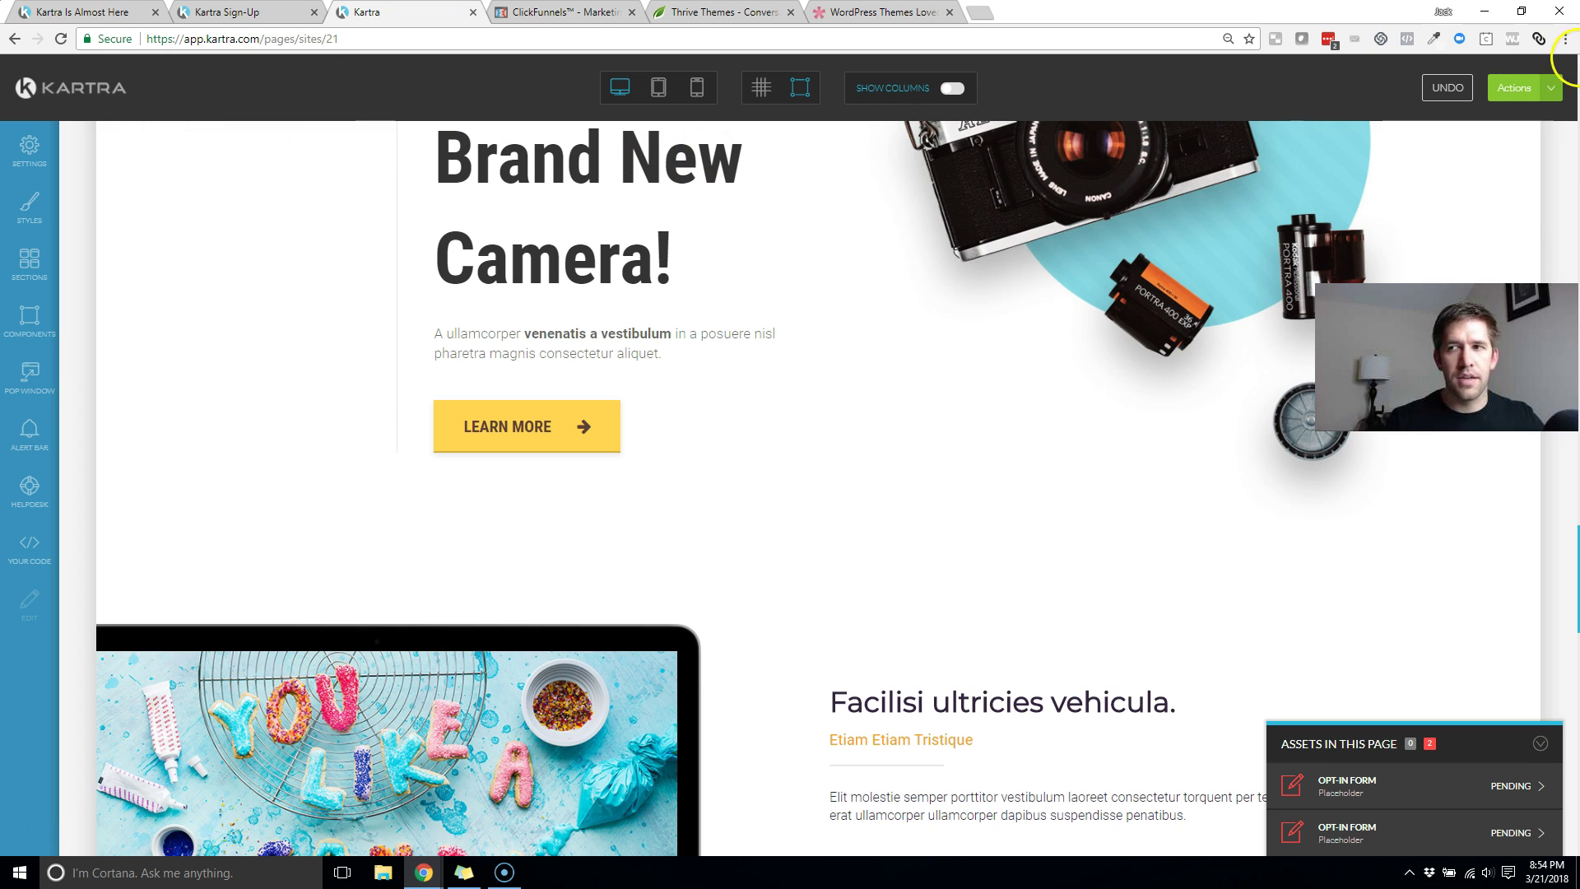
pyautogui.click(1518, 91)
# Step: Generate a preview of the page in a new tab and scroll through it
pyautogui.click(1457, 246)
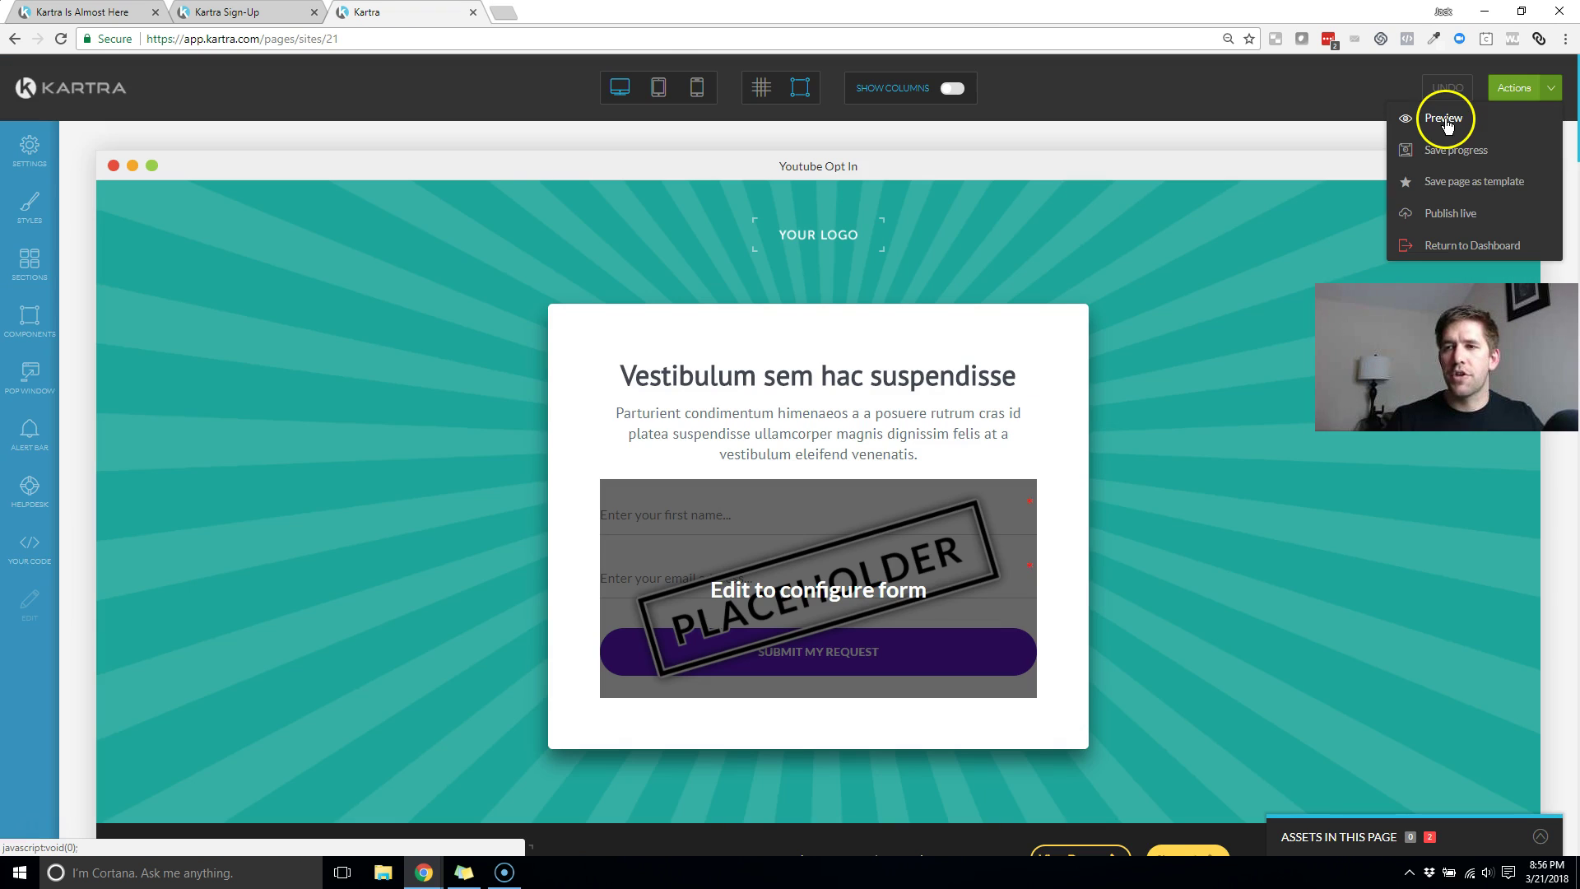
pyautogui.click(1445, 120)
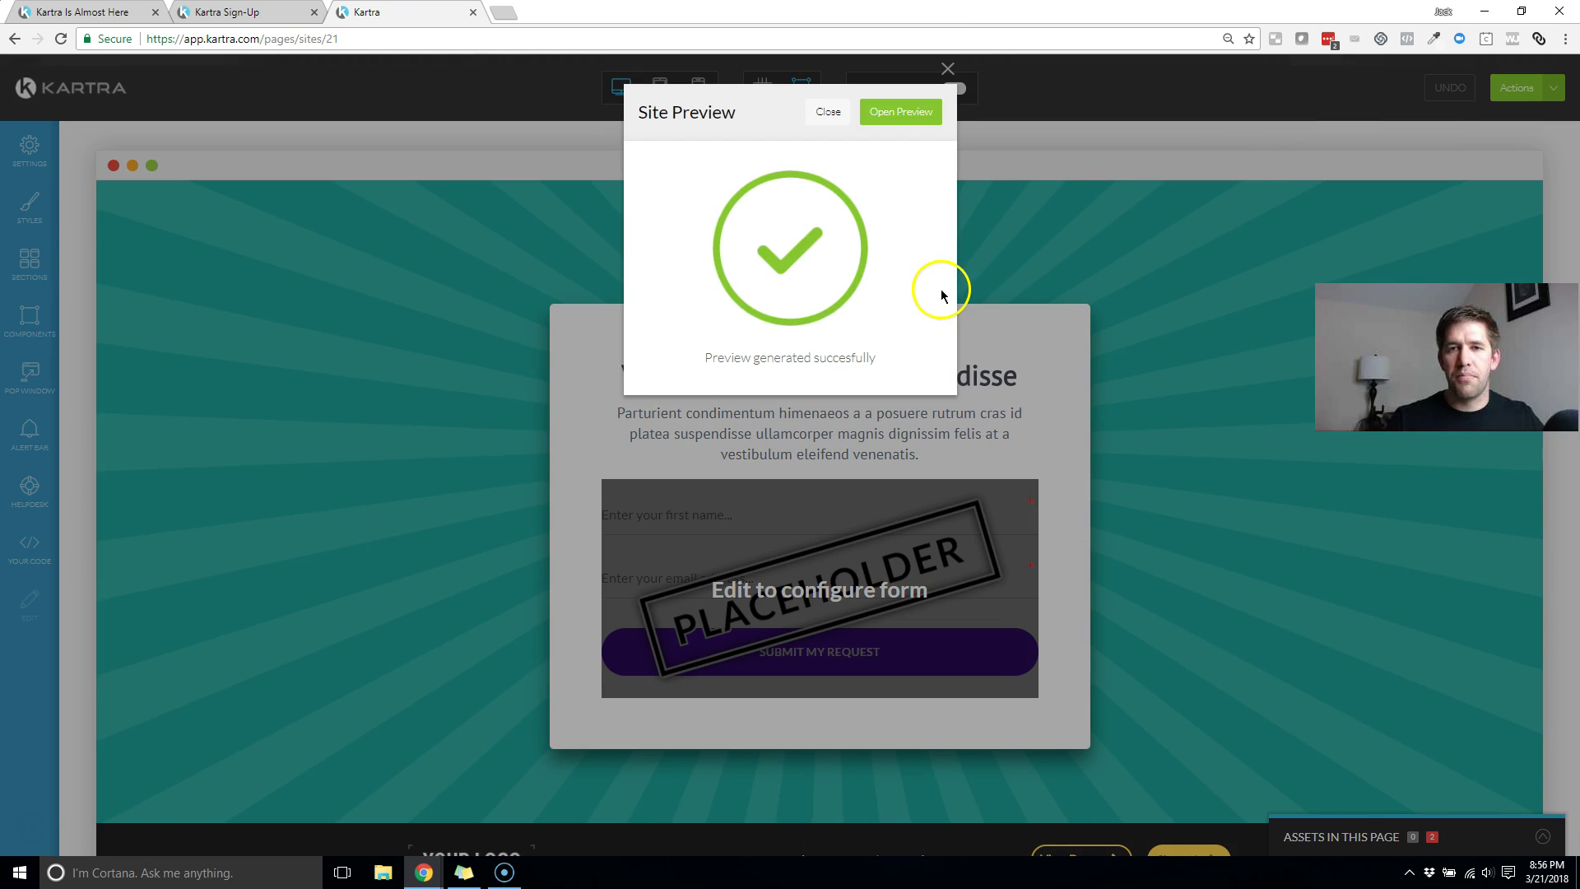
pyautogui.click(918, 114)
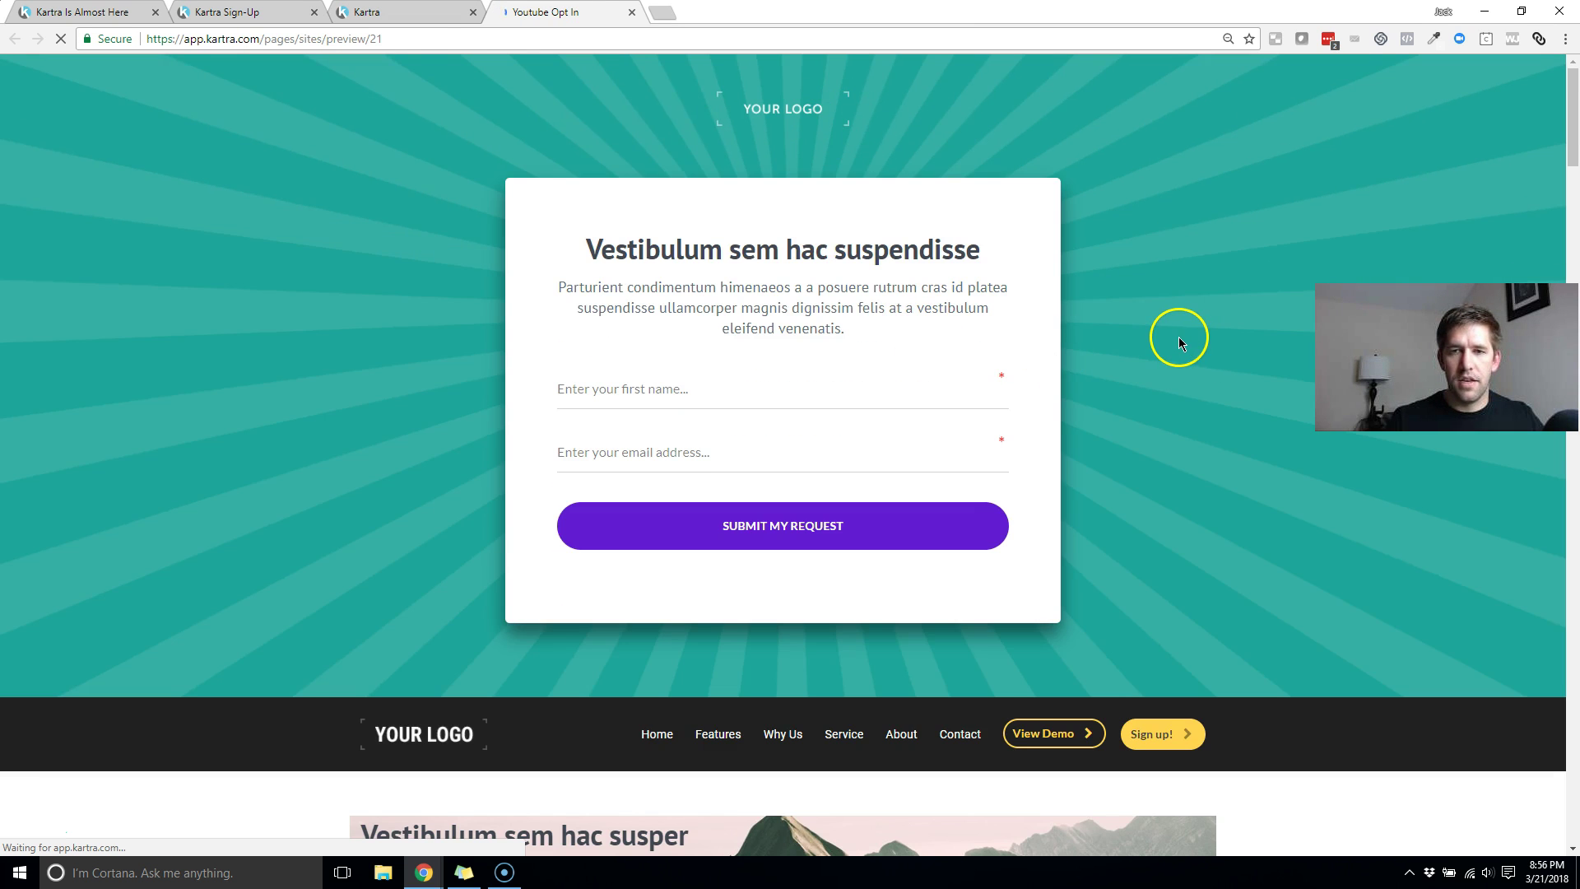
pyautogui.scroll(-7, 1176, 336)
pyautogui.click(704, 156)
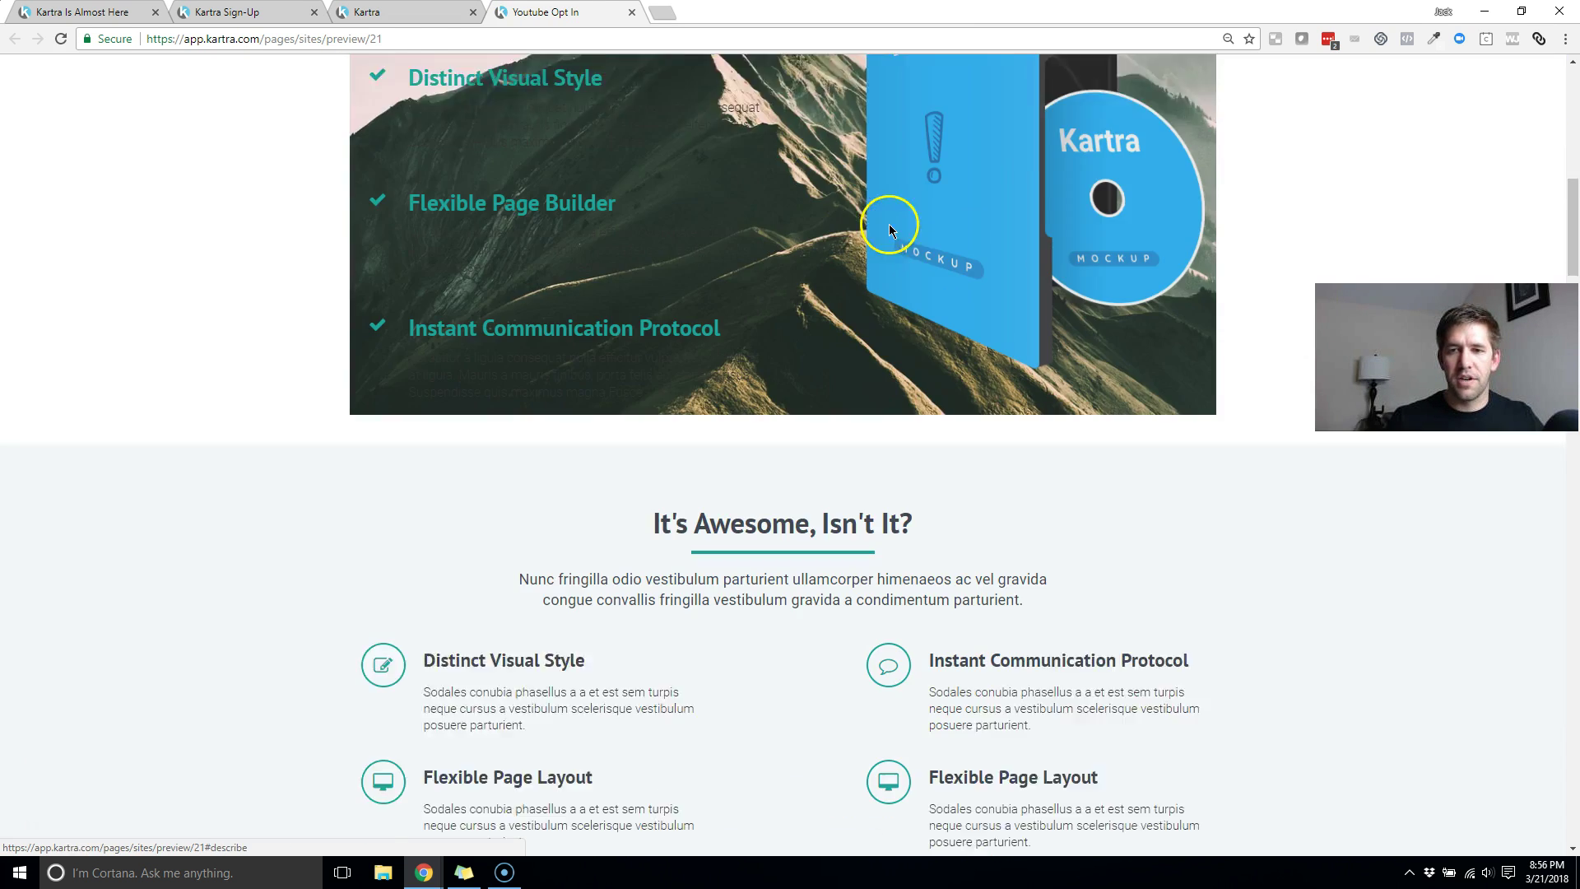
pyautogui.scroll(-18, 1101, 297)
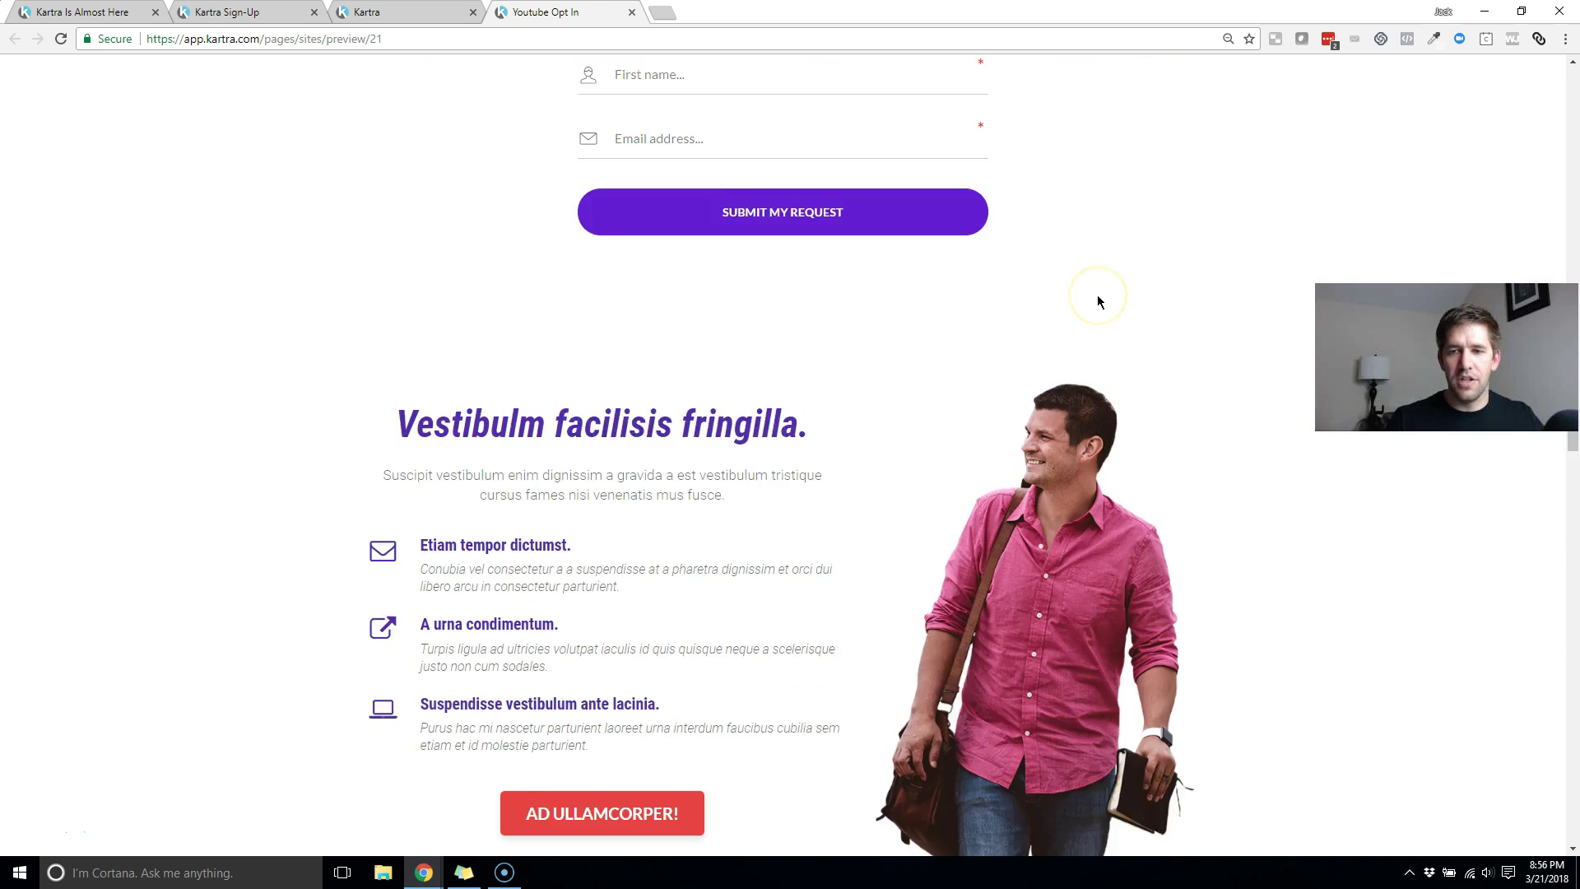
pyautogui.scroll(-20, 1097, 302)
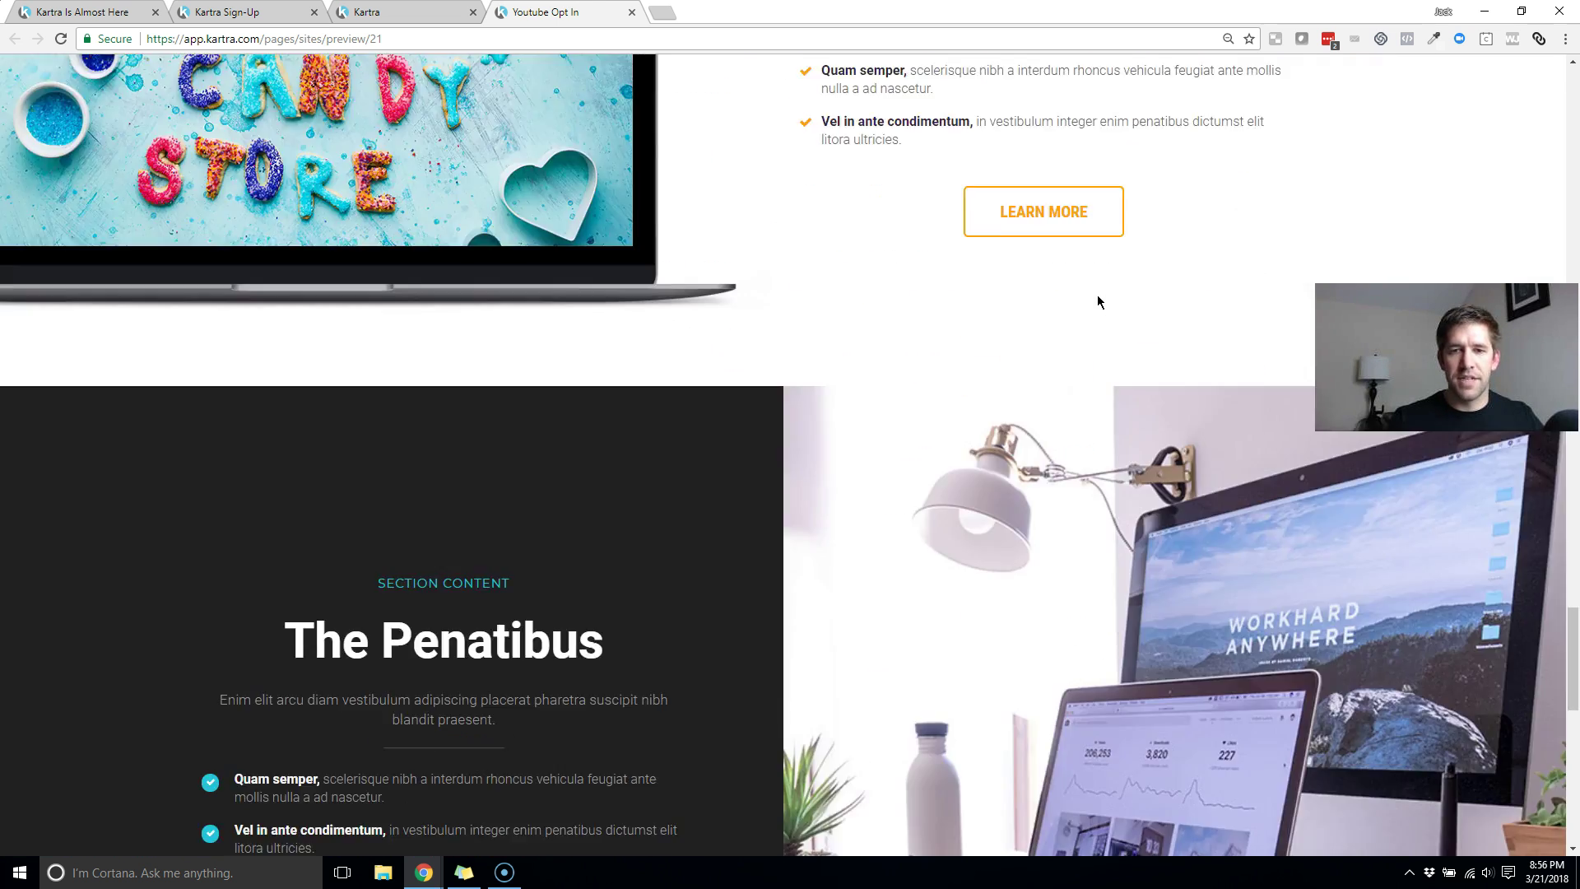
pyautogui.scroll(-15, 1098, 302)
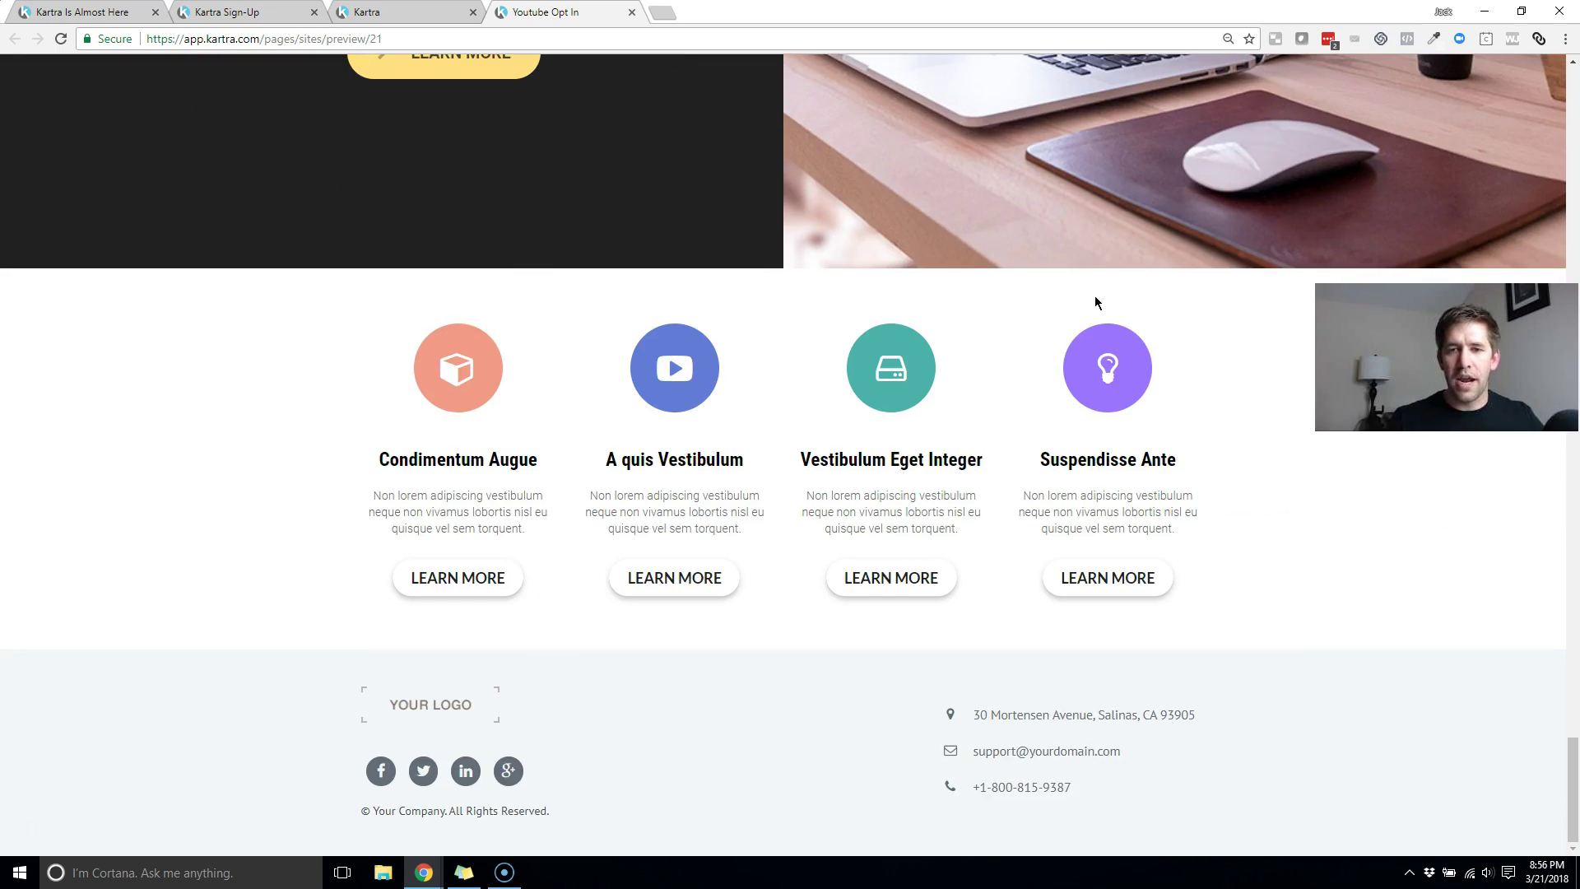
pyautogui.scroll(20, 952, 493)
pyautogui.scroll(5, 949, 490)
# Step: Check the layout in a narrowed browser window, then maximize it and return to the top
pyautogui.press('super+Down')
pyautogui.scroll(20, 965, 322)
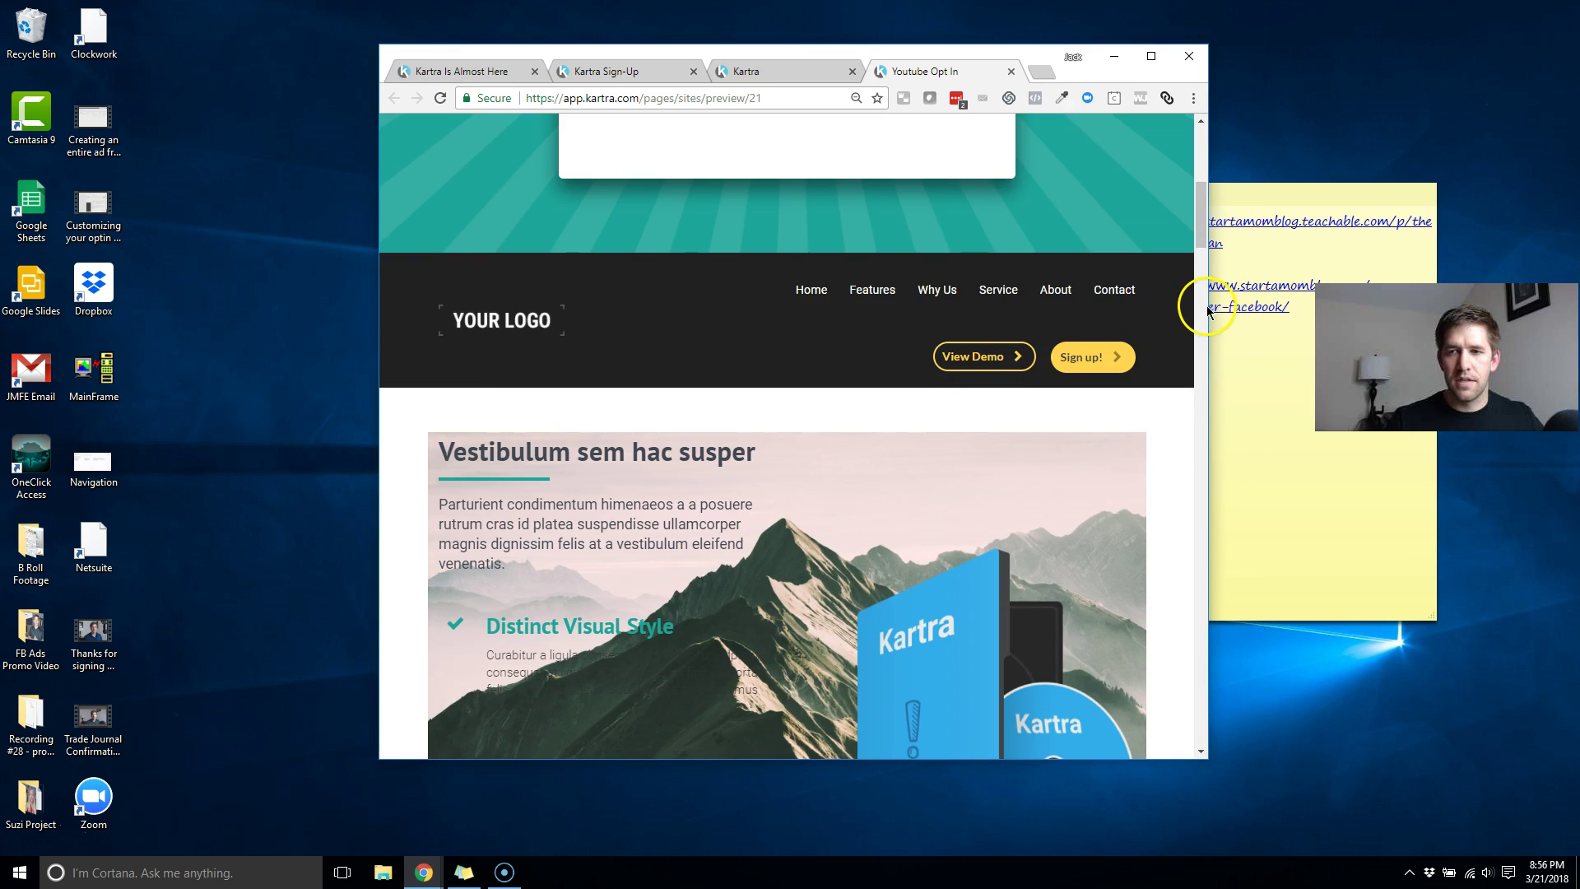
pyautogui.moveTo(379, 328); pyautogui.dragTo(589, 341)
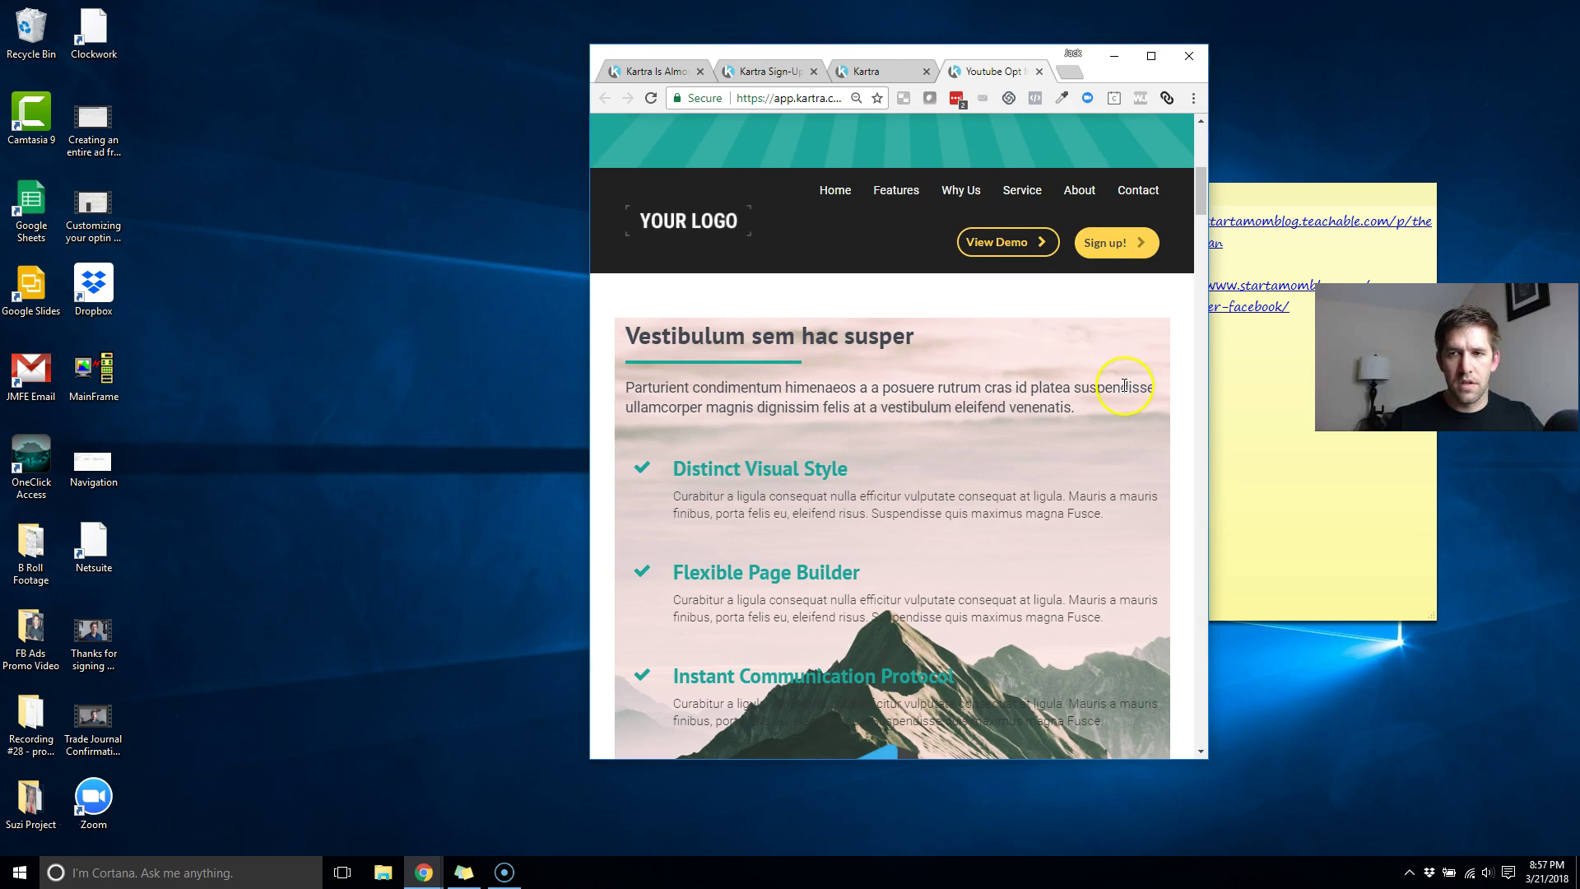
pyautogui.scroll(6, 1124, 385)
pyautogui.scroll(-12, 1124, 386)
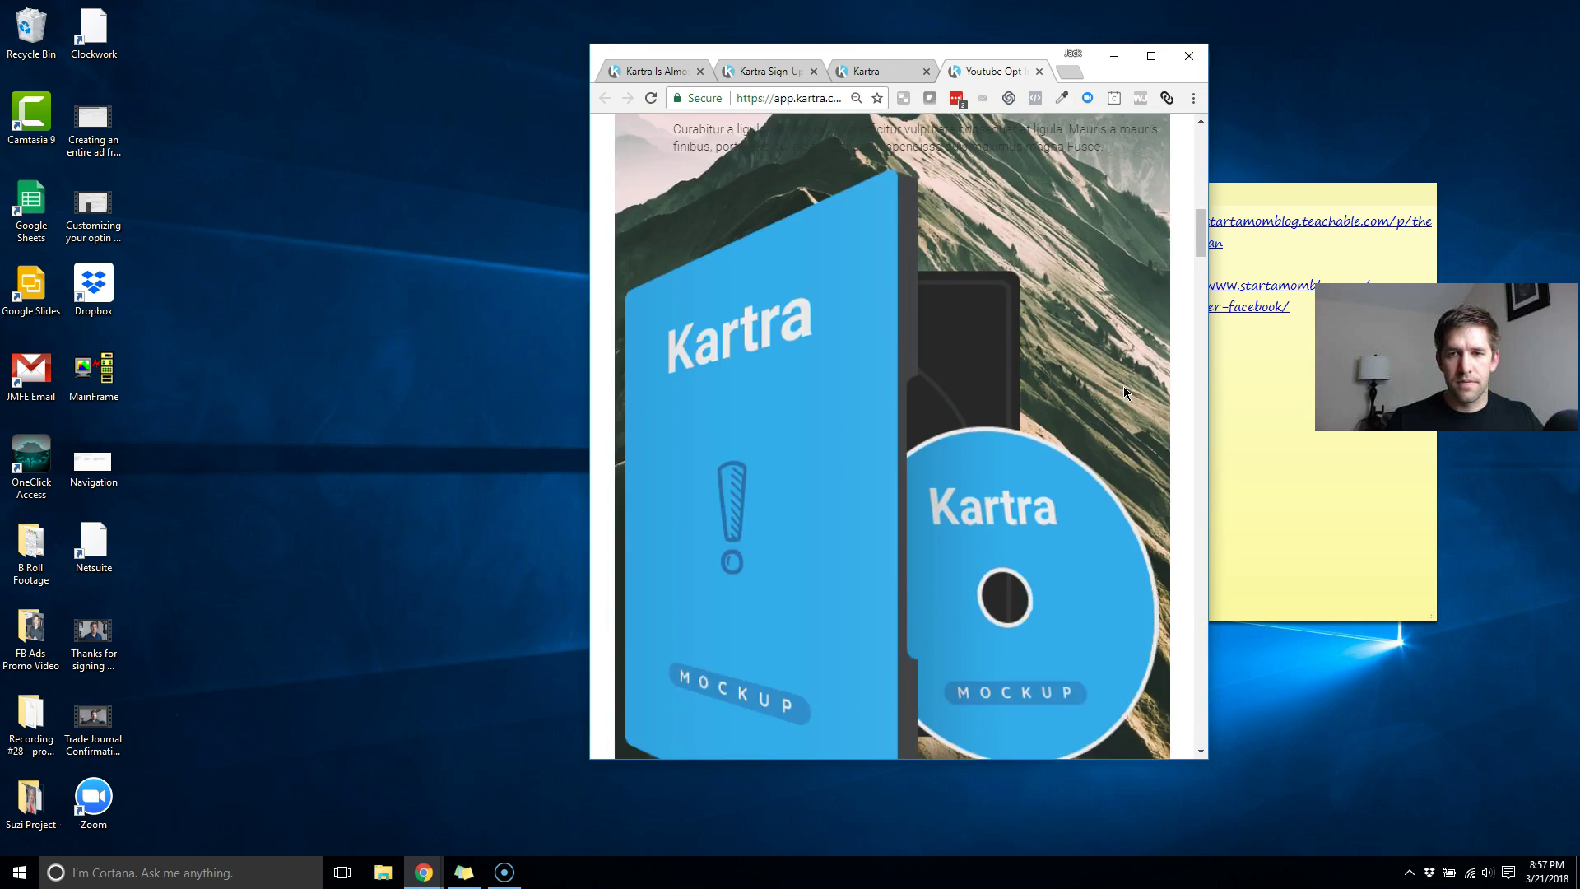
pyautogui.scroll(-20, 1125, 393)
pyautogui.scroll(13, 1118, 390)
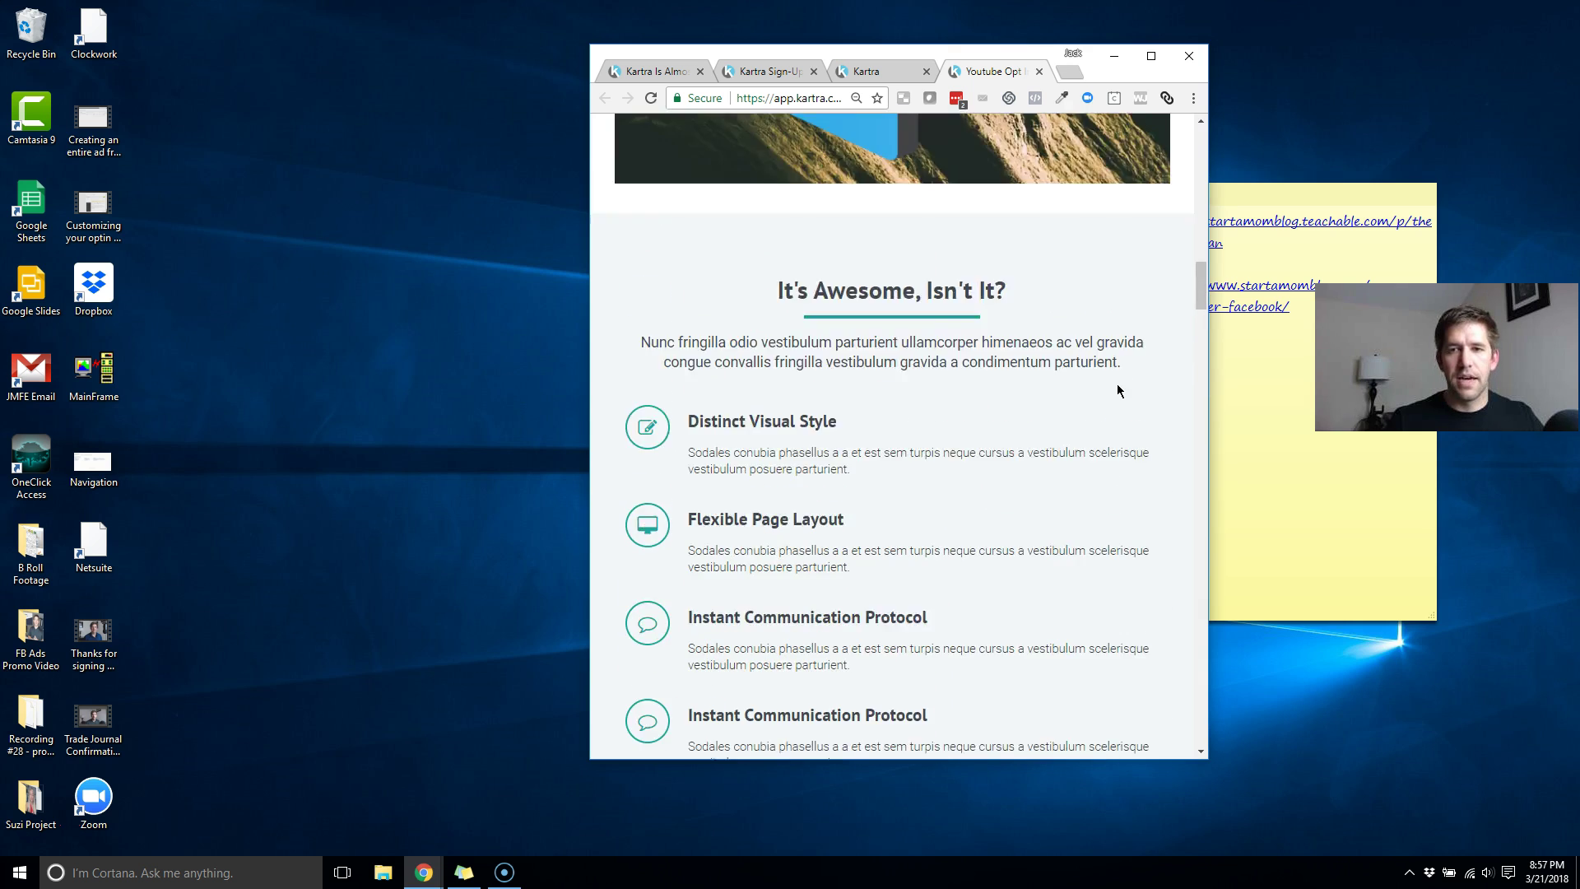
pyautogui.scroll(10, 1119, 390)
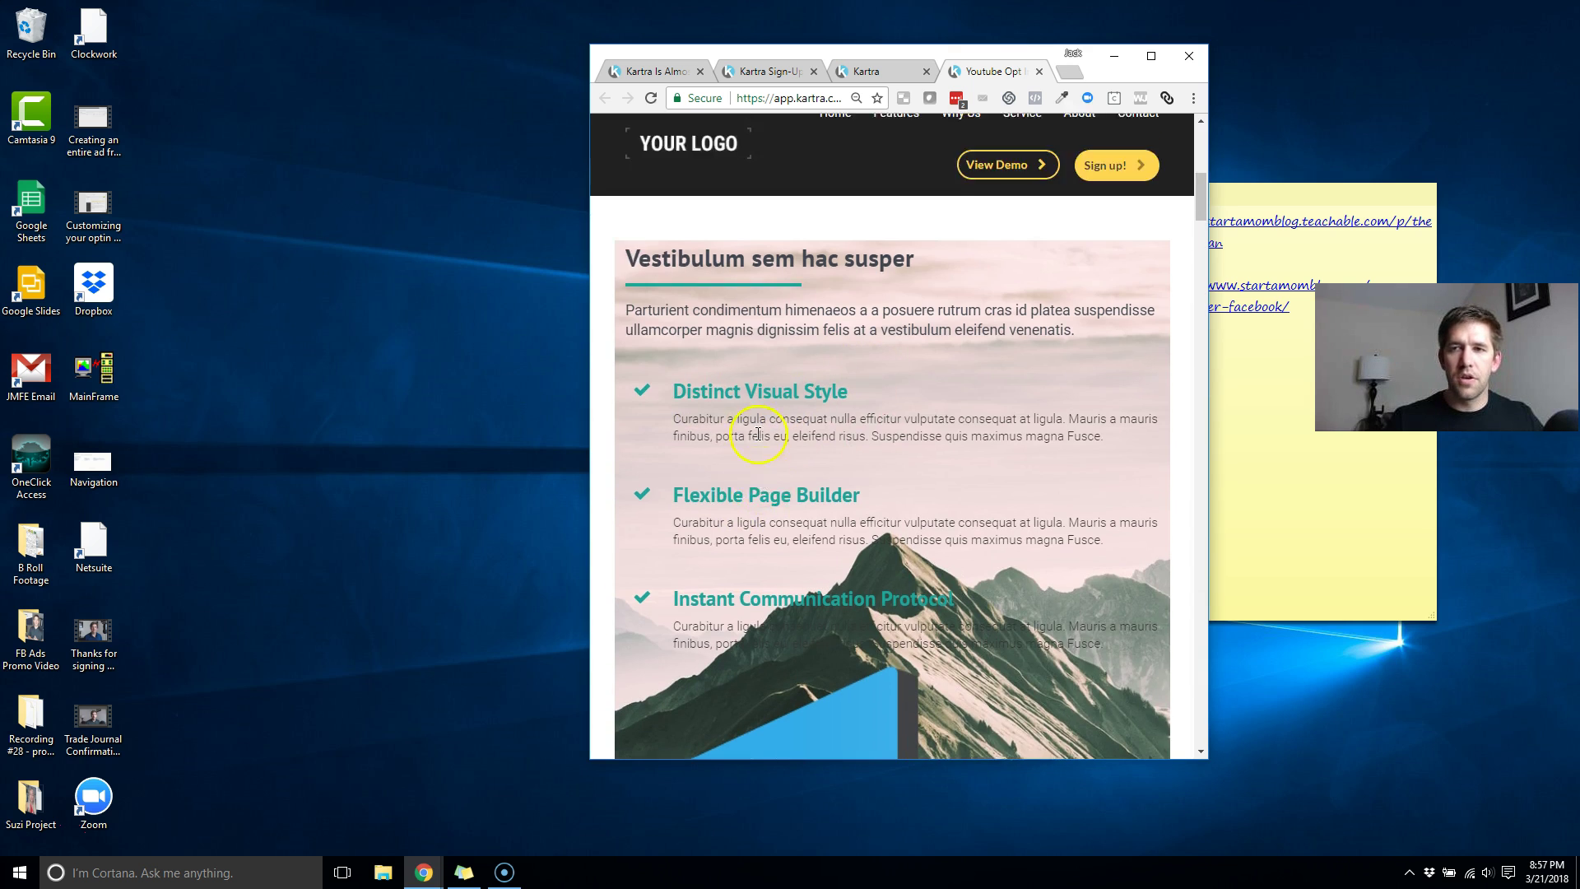
pyautogui.scroll(3, 758, 435)
pyautogui.click(1151, 55)
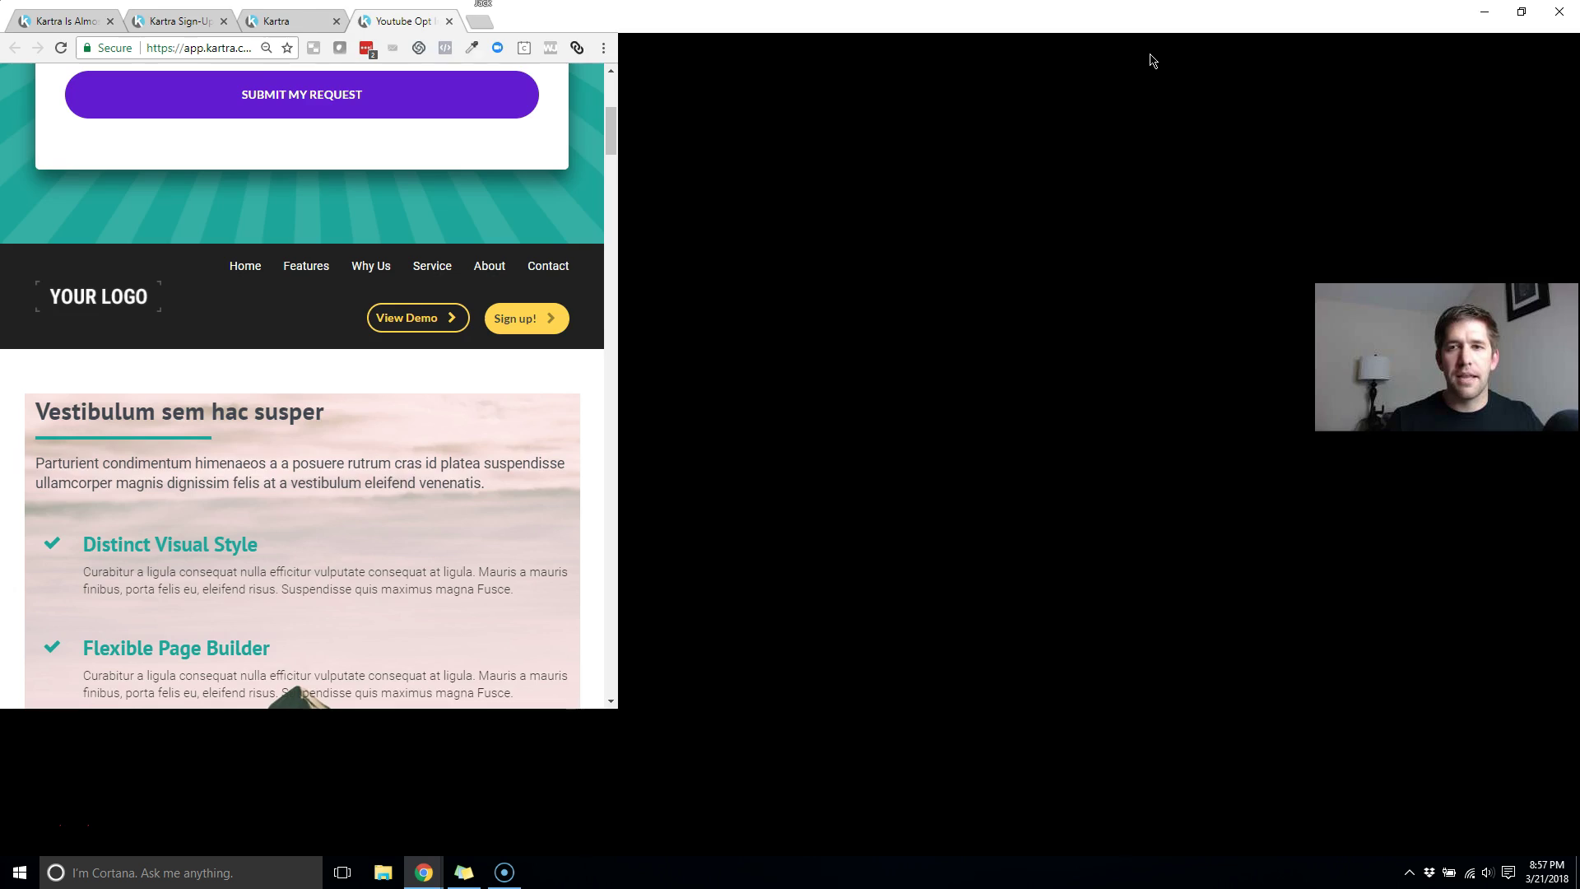
pyautogui.scroll(5, 1062, 259)
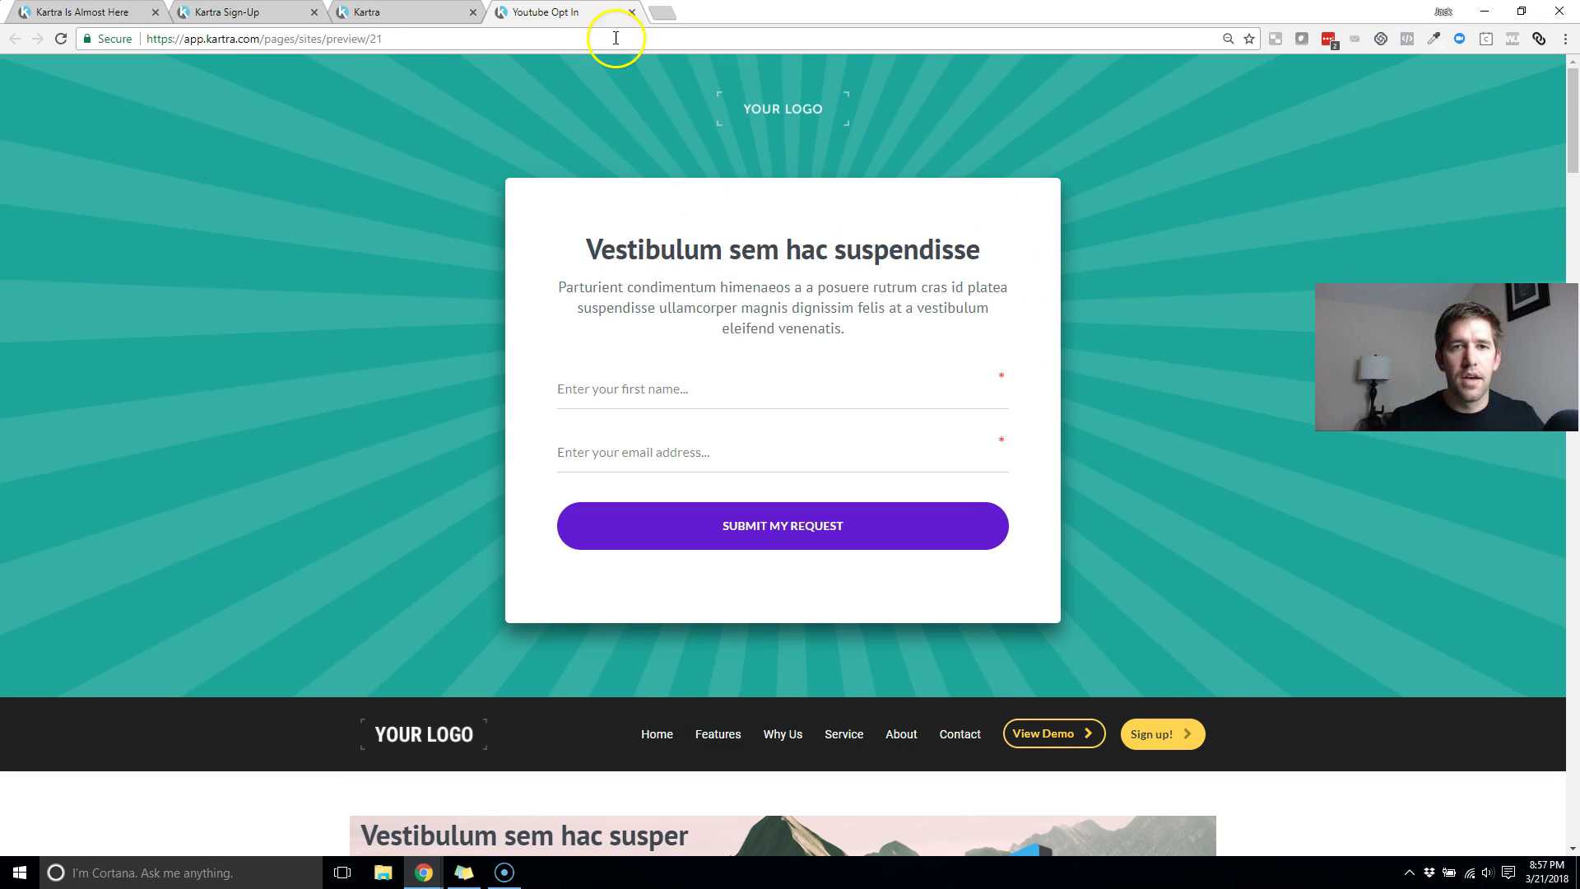
# Step: Close the opt-in preview and exit the page editor back to the dashboard
pyautogui.click(631, 12)
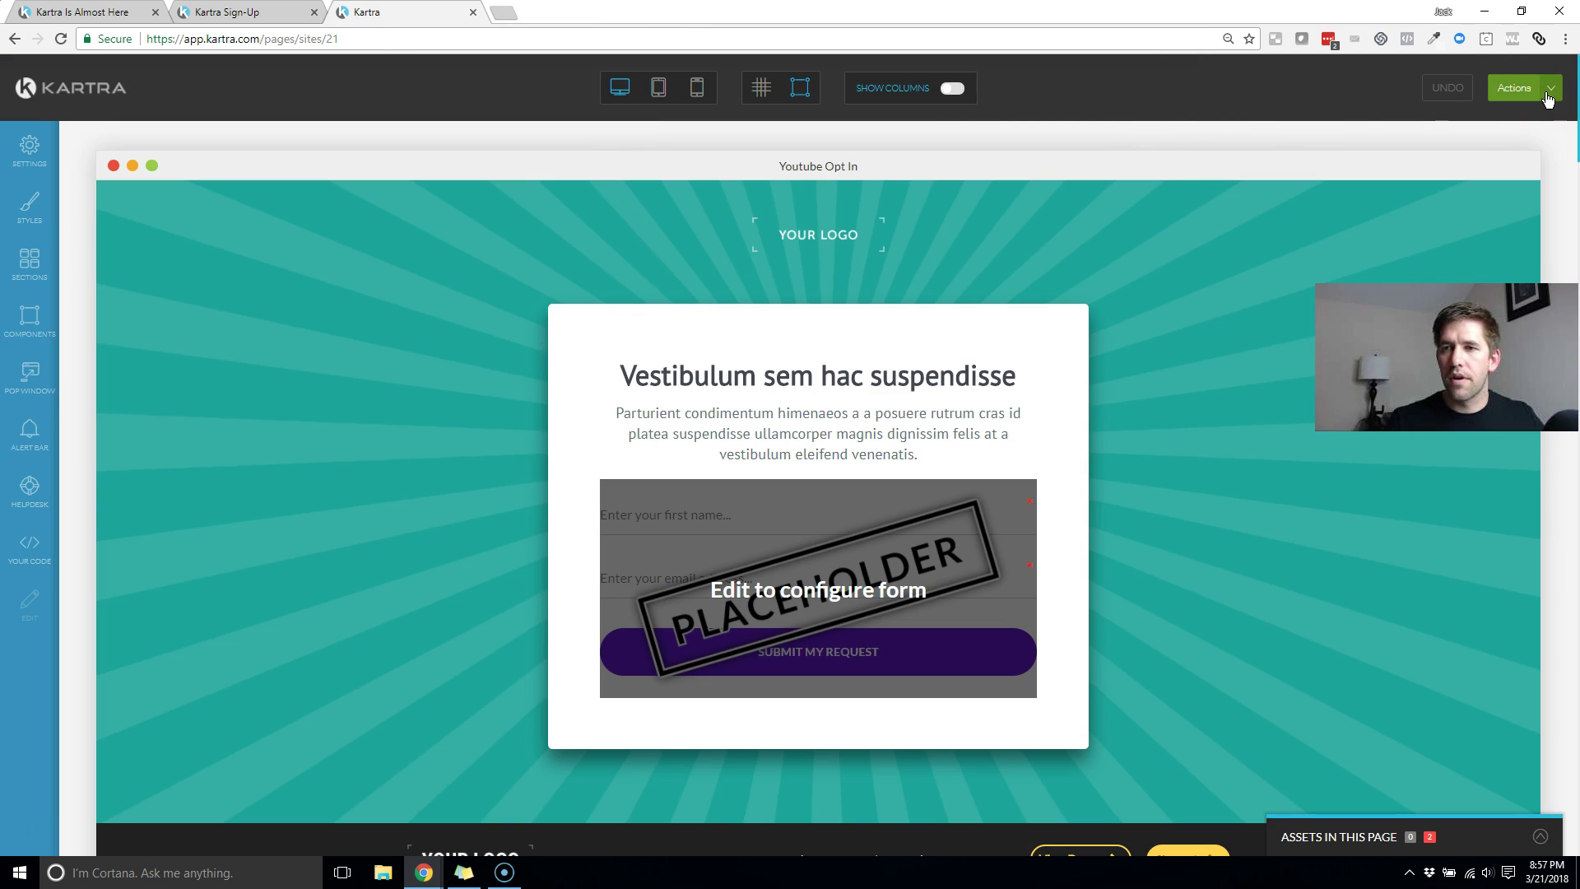
pyautogui.click(1549, 88)
pyautogui.click(1446, 240)
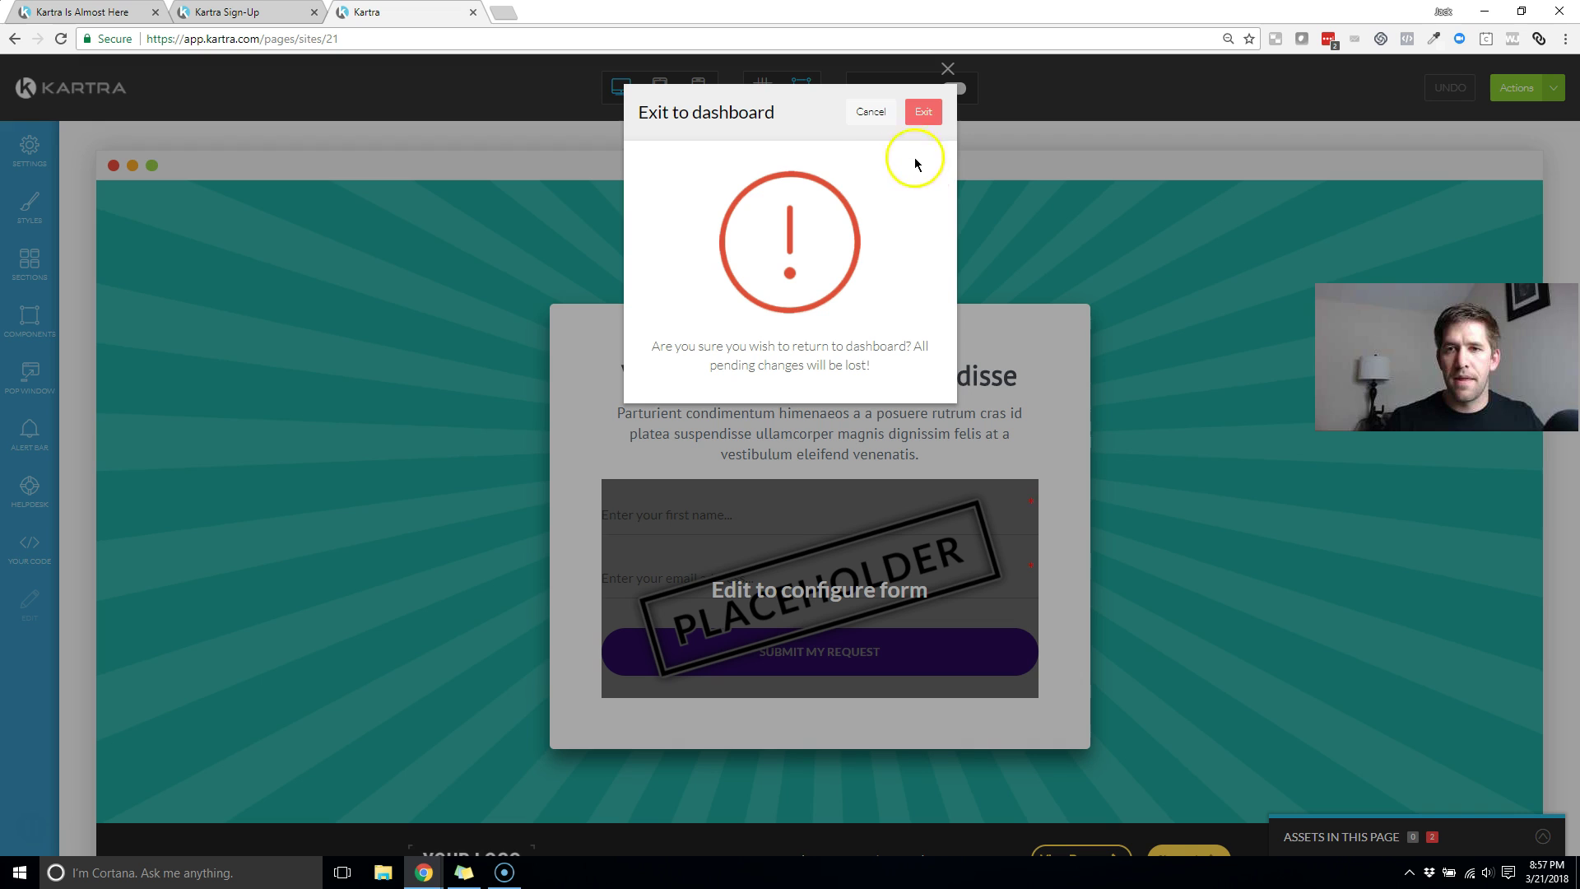
pyautogui.click(924, 115)
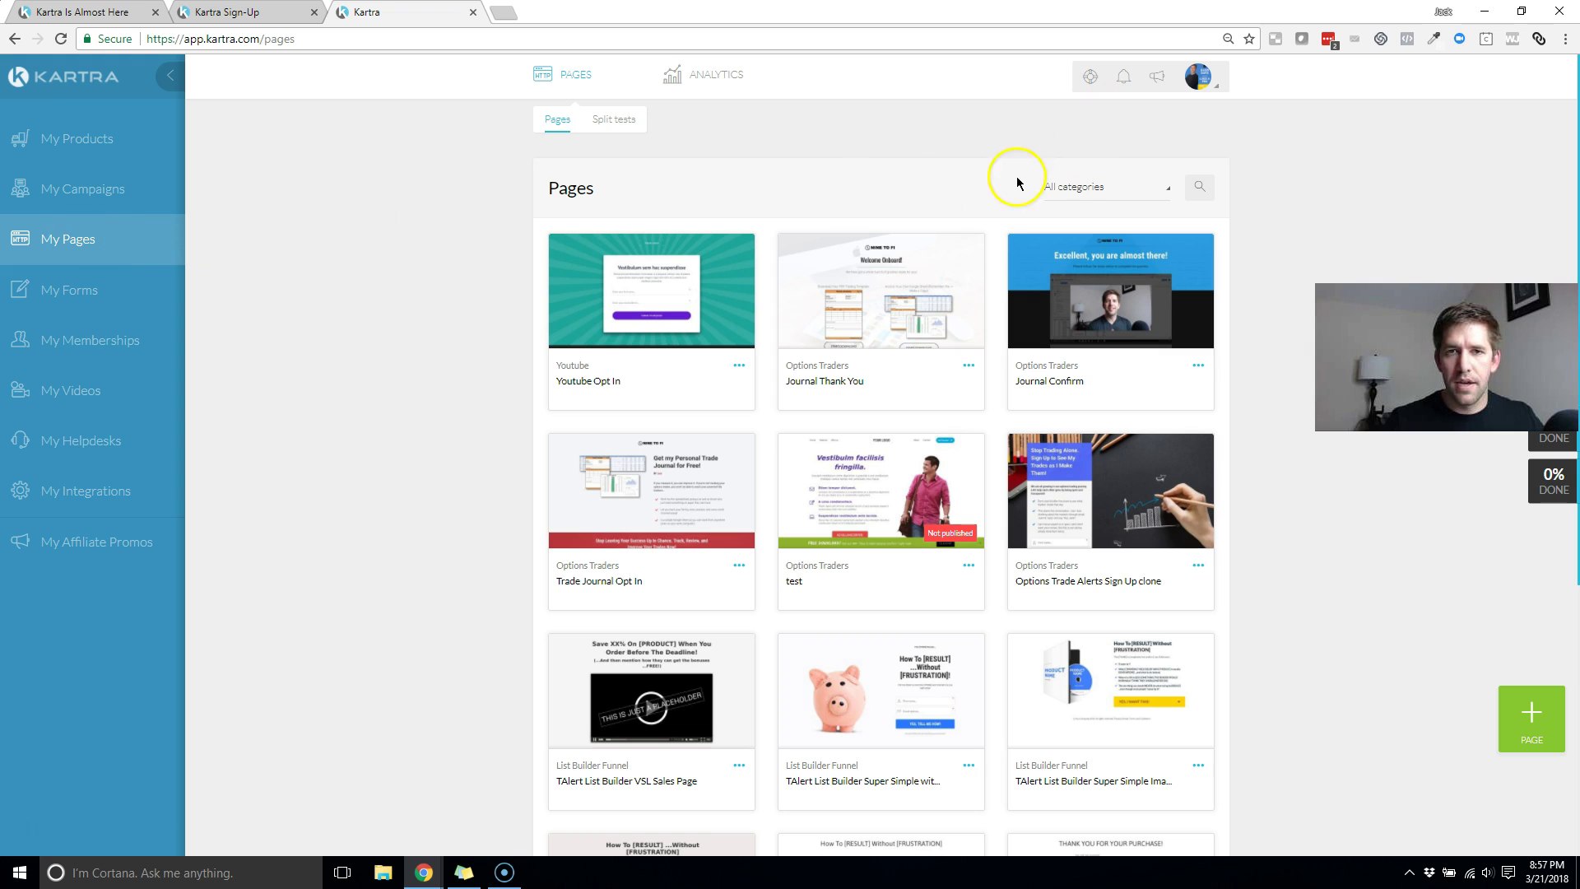
# Step: Create a new page from the Book Mockup thank-you template, categorised Youtube and named 'Book Thank you'
pyautogui.click(1531, 716)
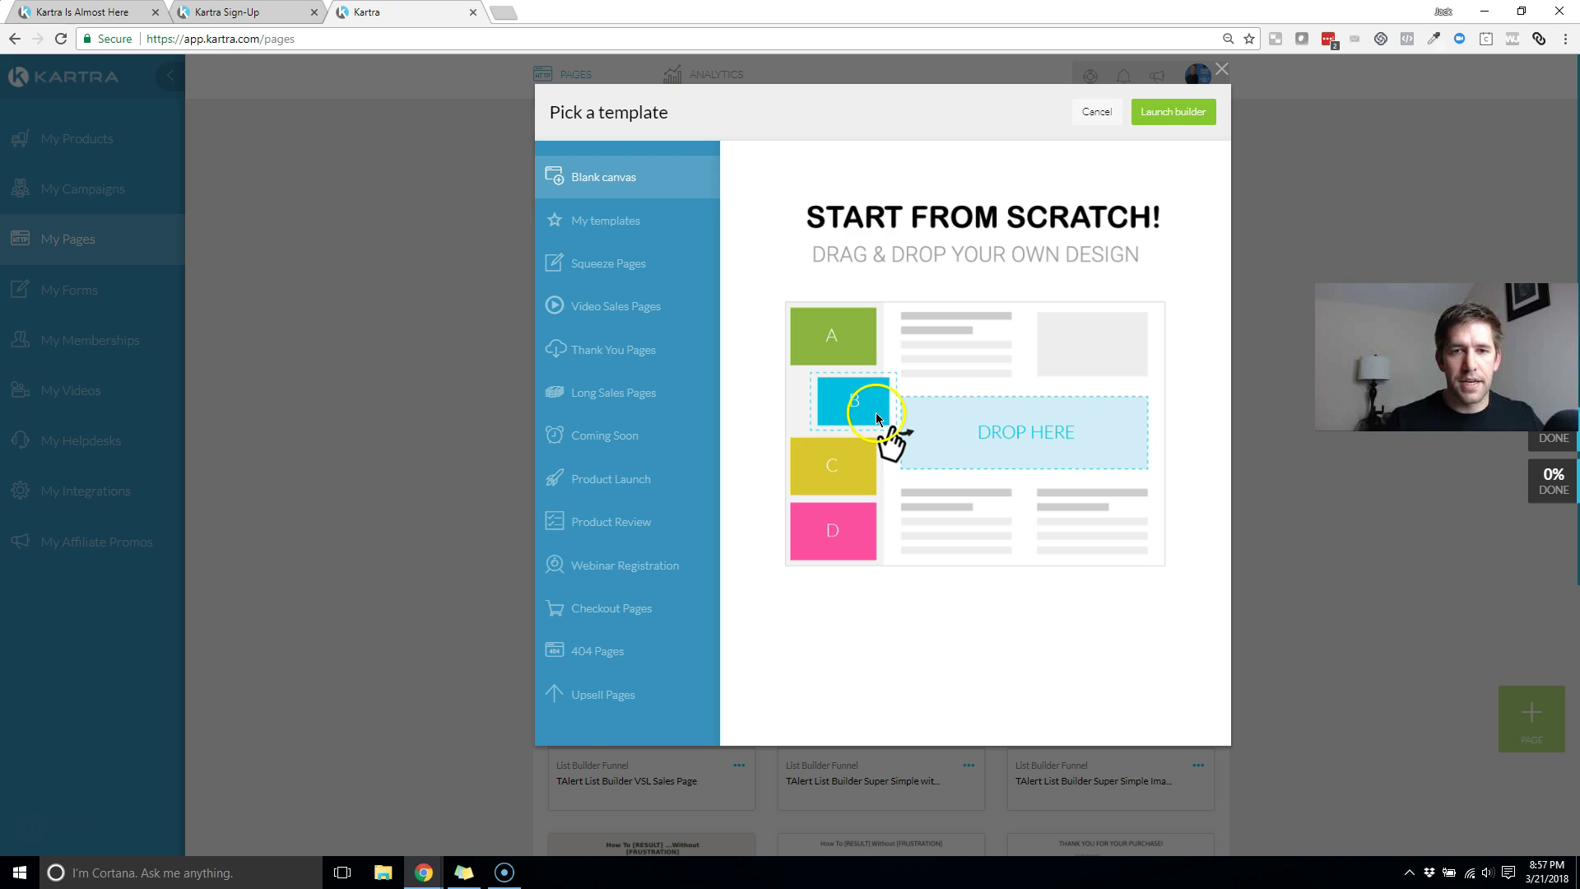
pyautogui.click(636, 352)
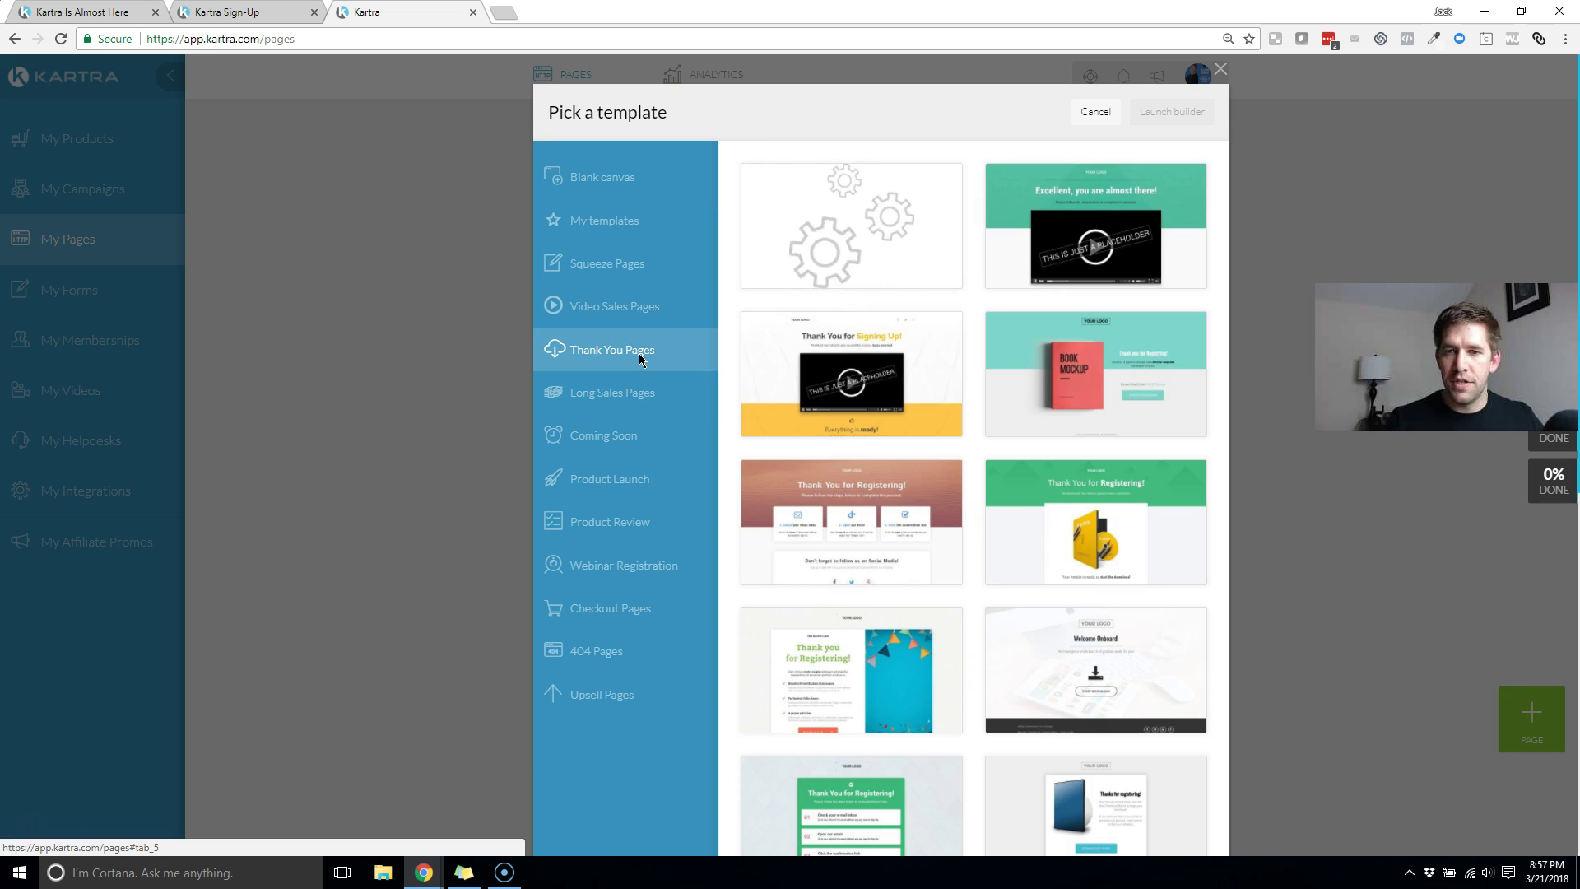
pyautogui.moveTo(1148, 420)
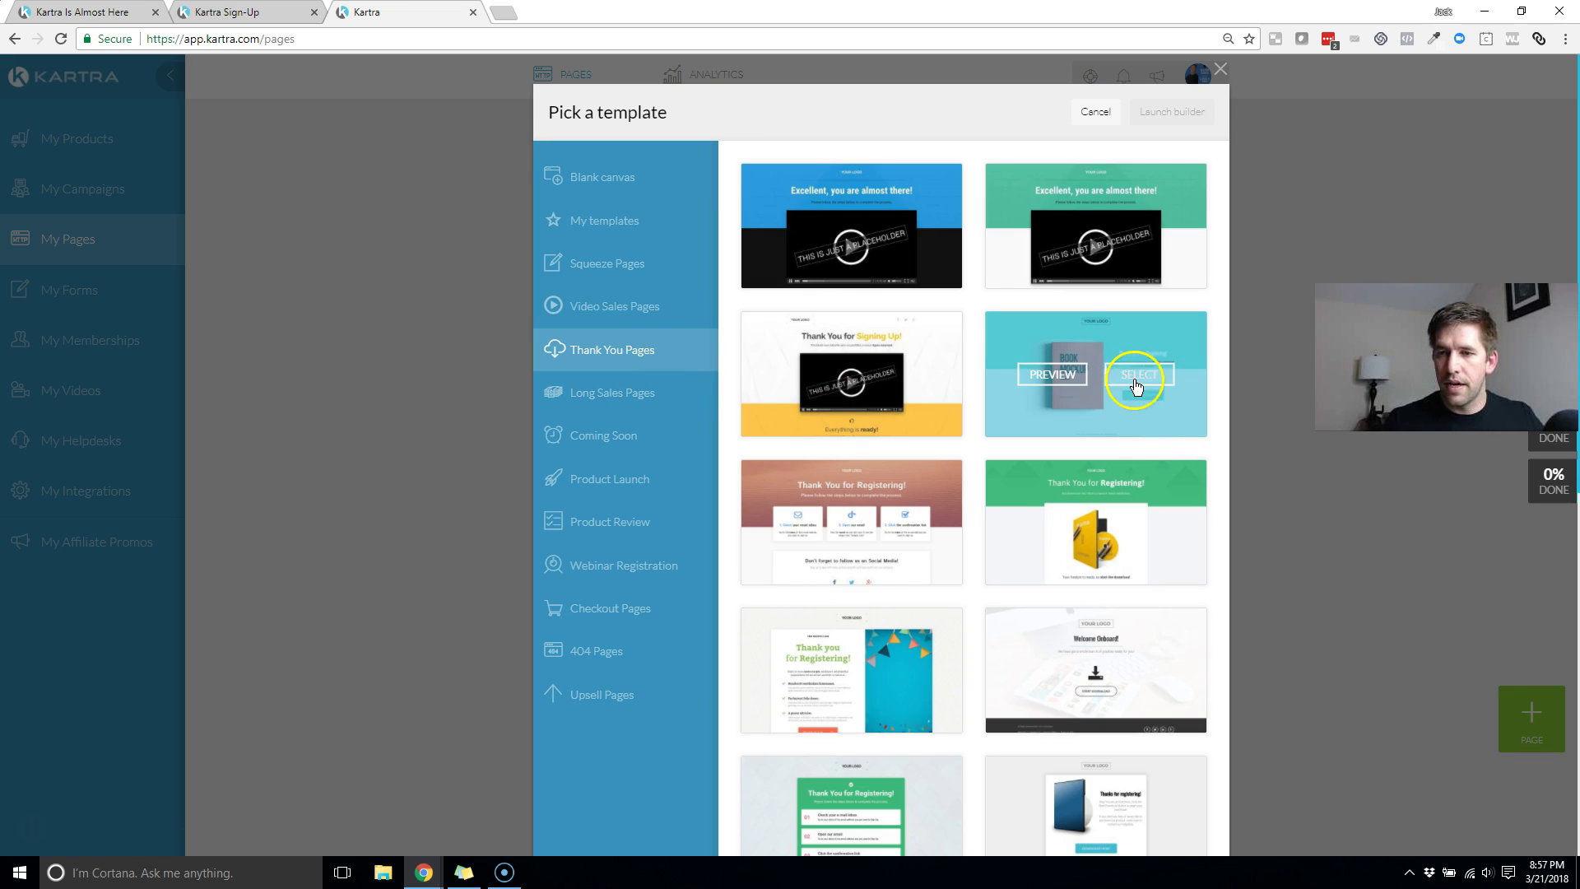
pyautogui.click(1136, 377)
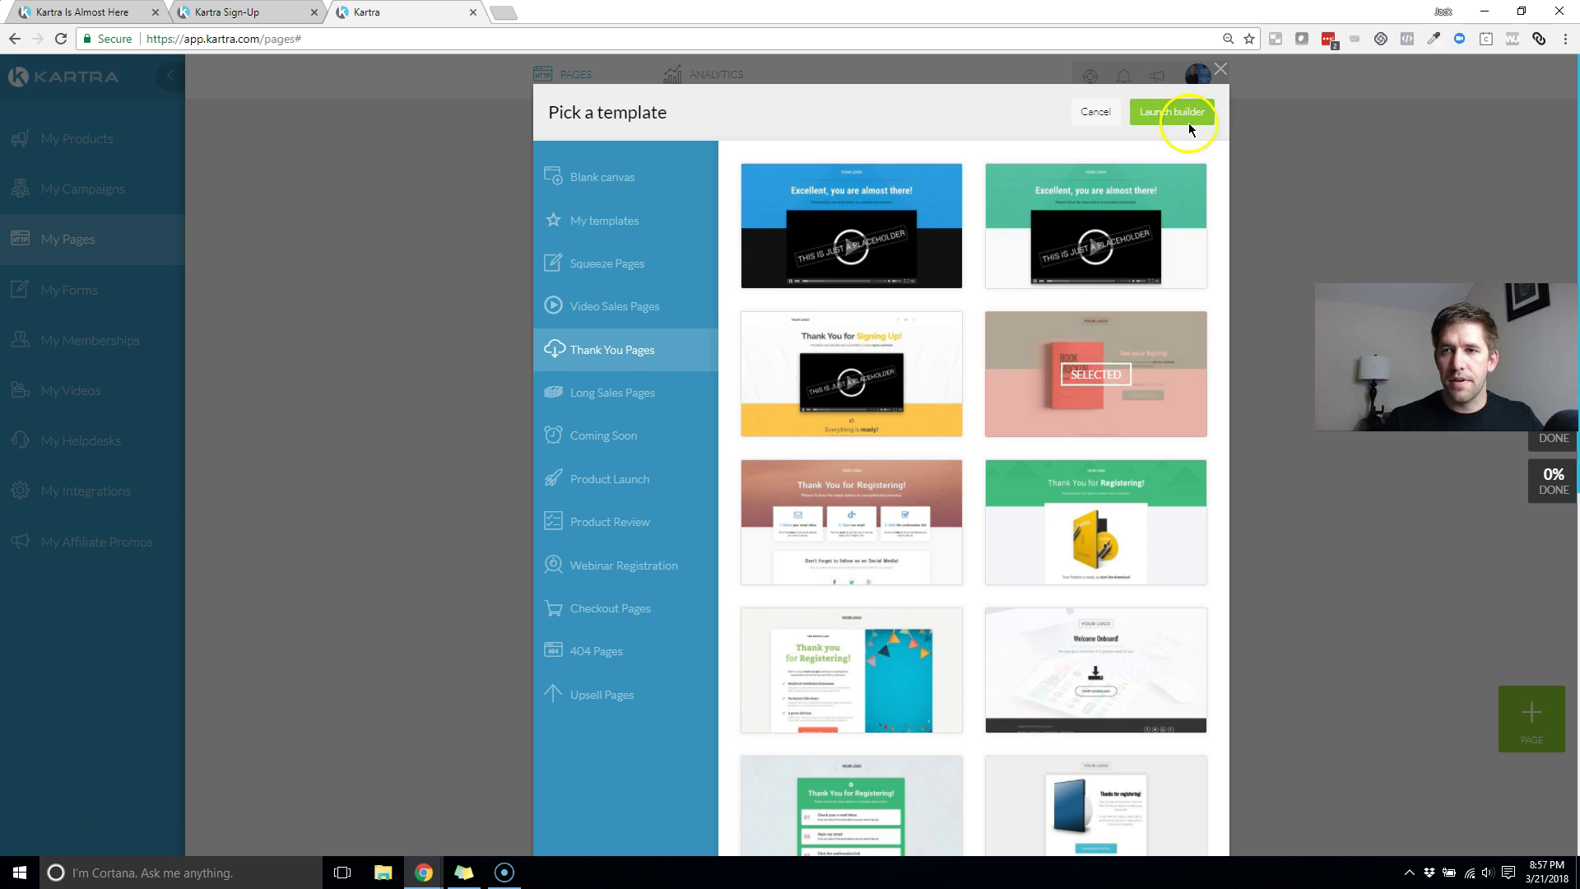
pyautogui.click(1183, 111)
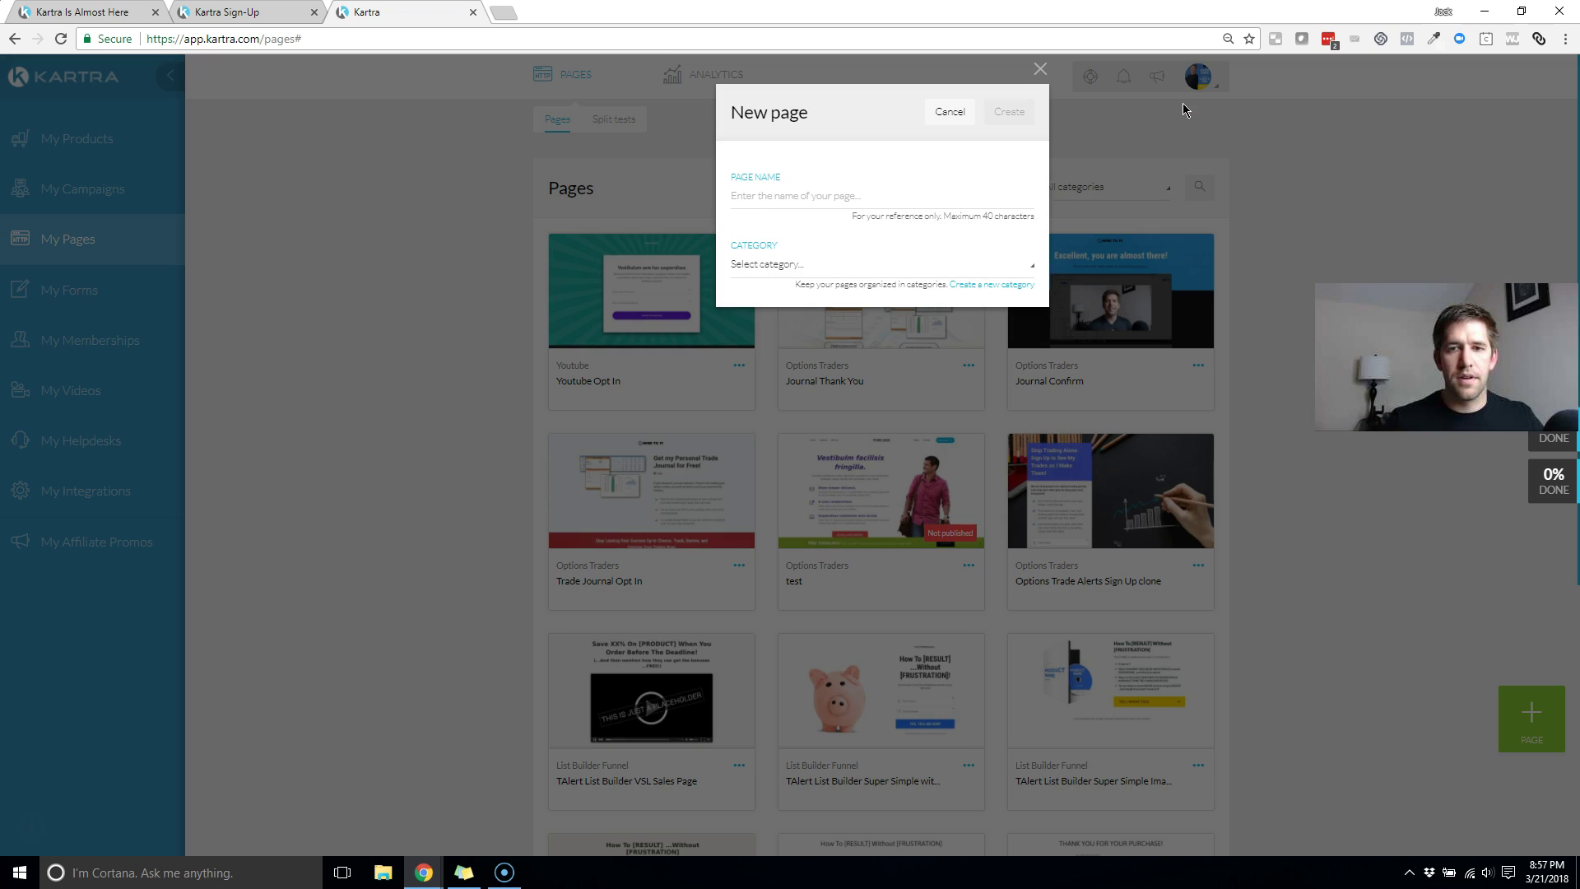
pyautogui.click(889, 265)
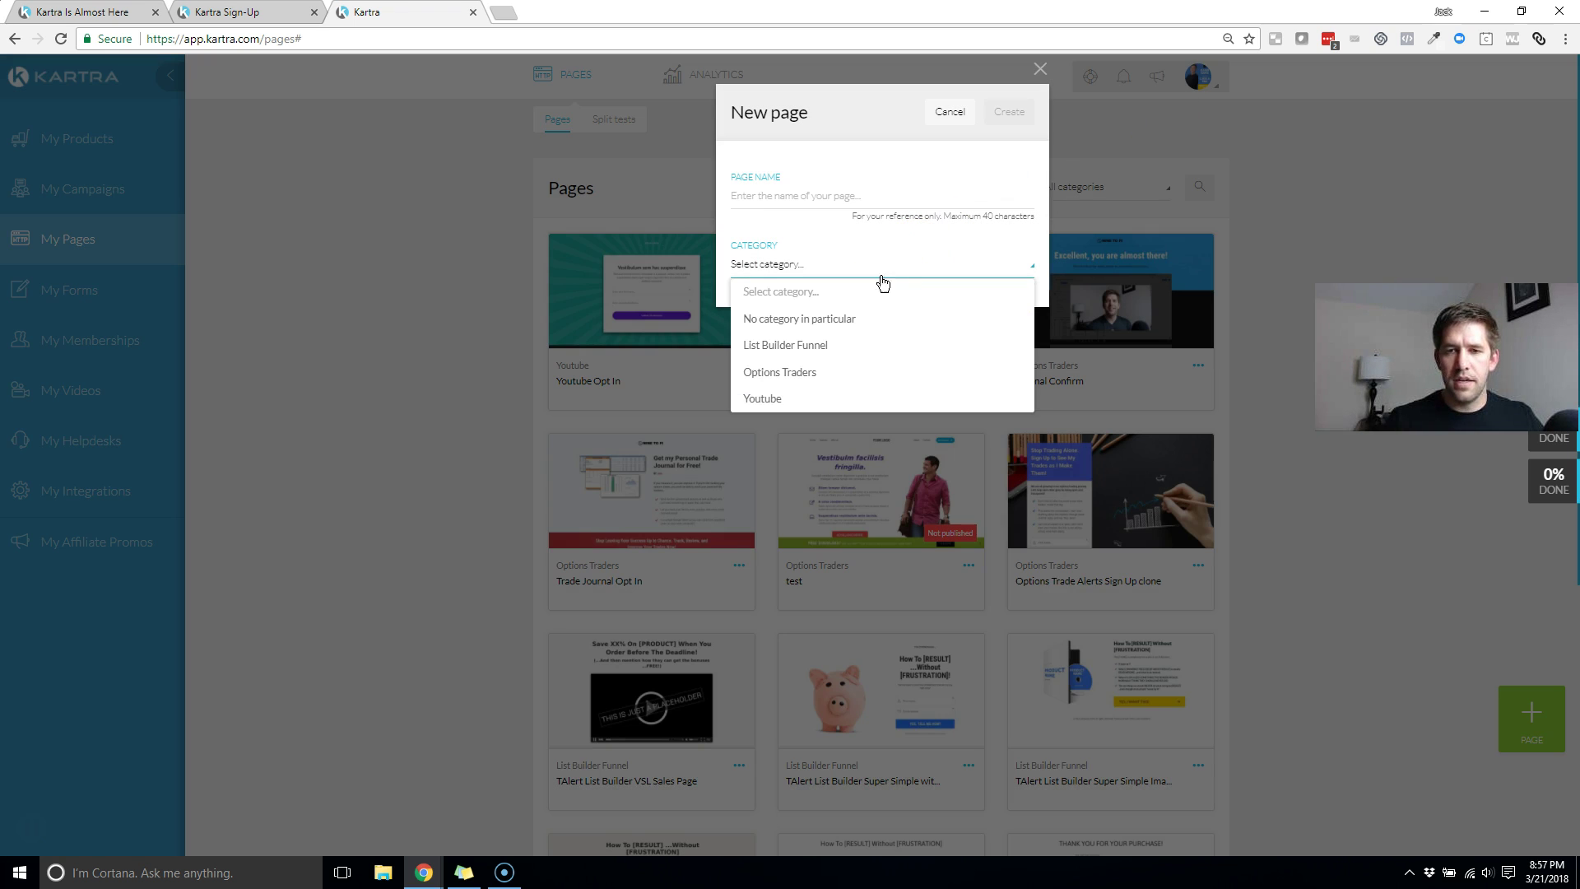
pyautogui.click(757, 400)
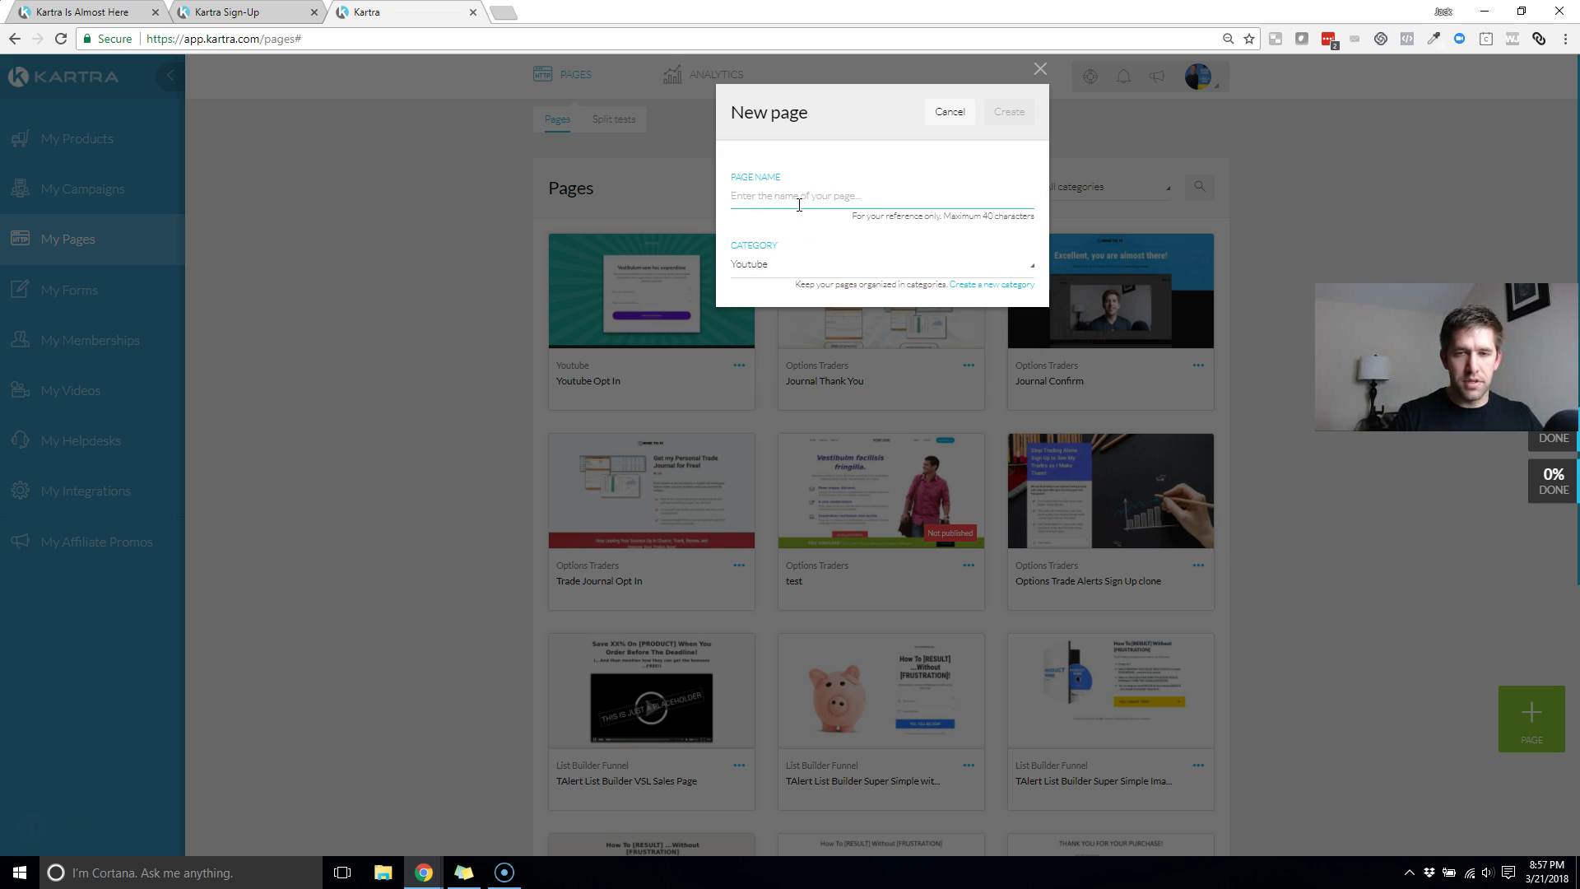
pyautogui.write('Book')
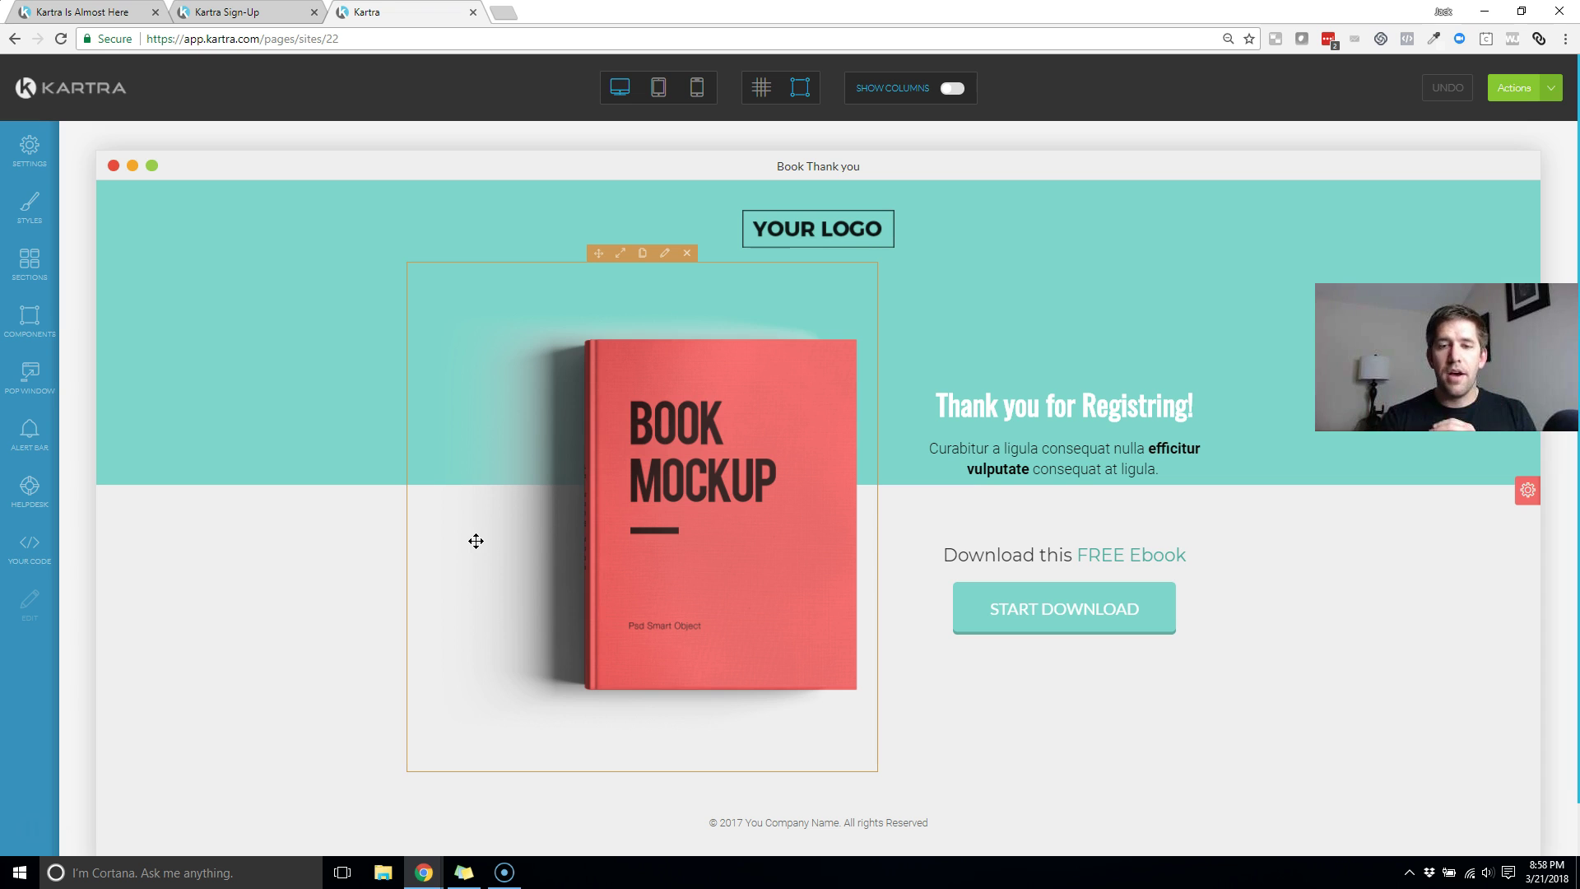
# Step: Select the page's top section and switch to the newly opened Kartra memberships tab
pyautogui.click(344, 463)
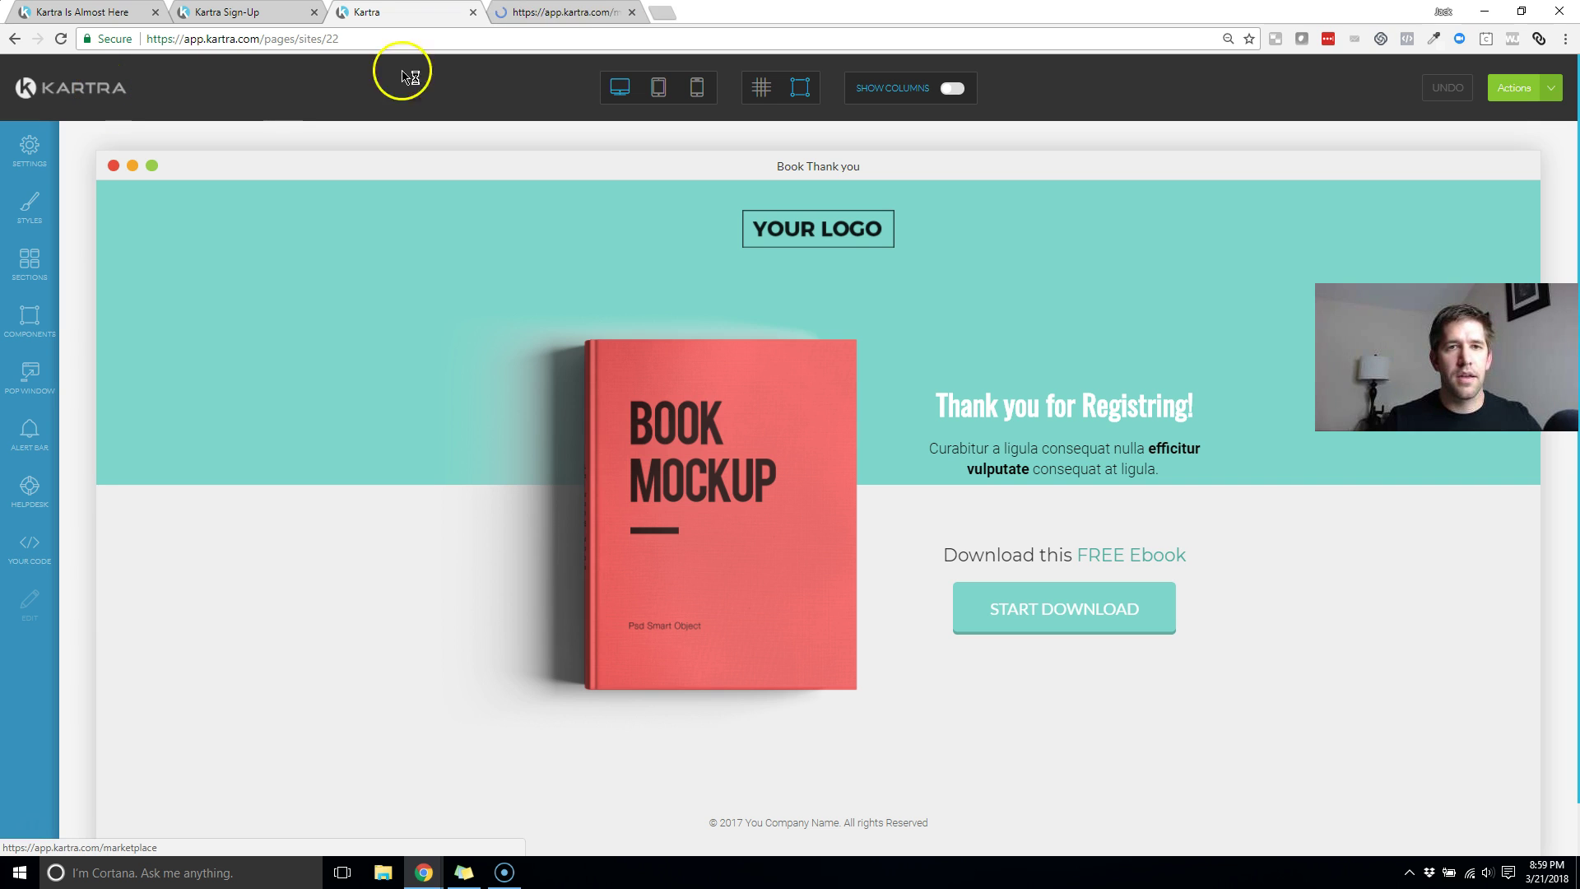
pyautogui.click(562, 12)
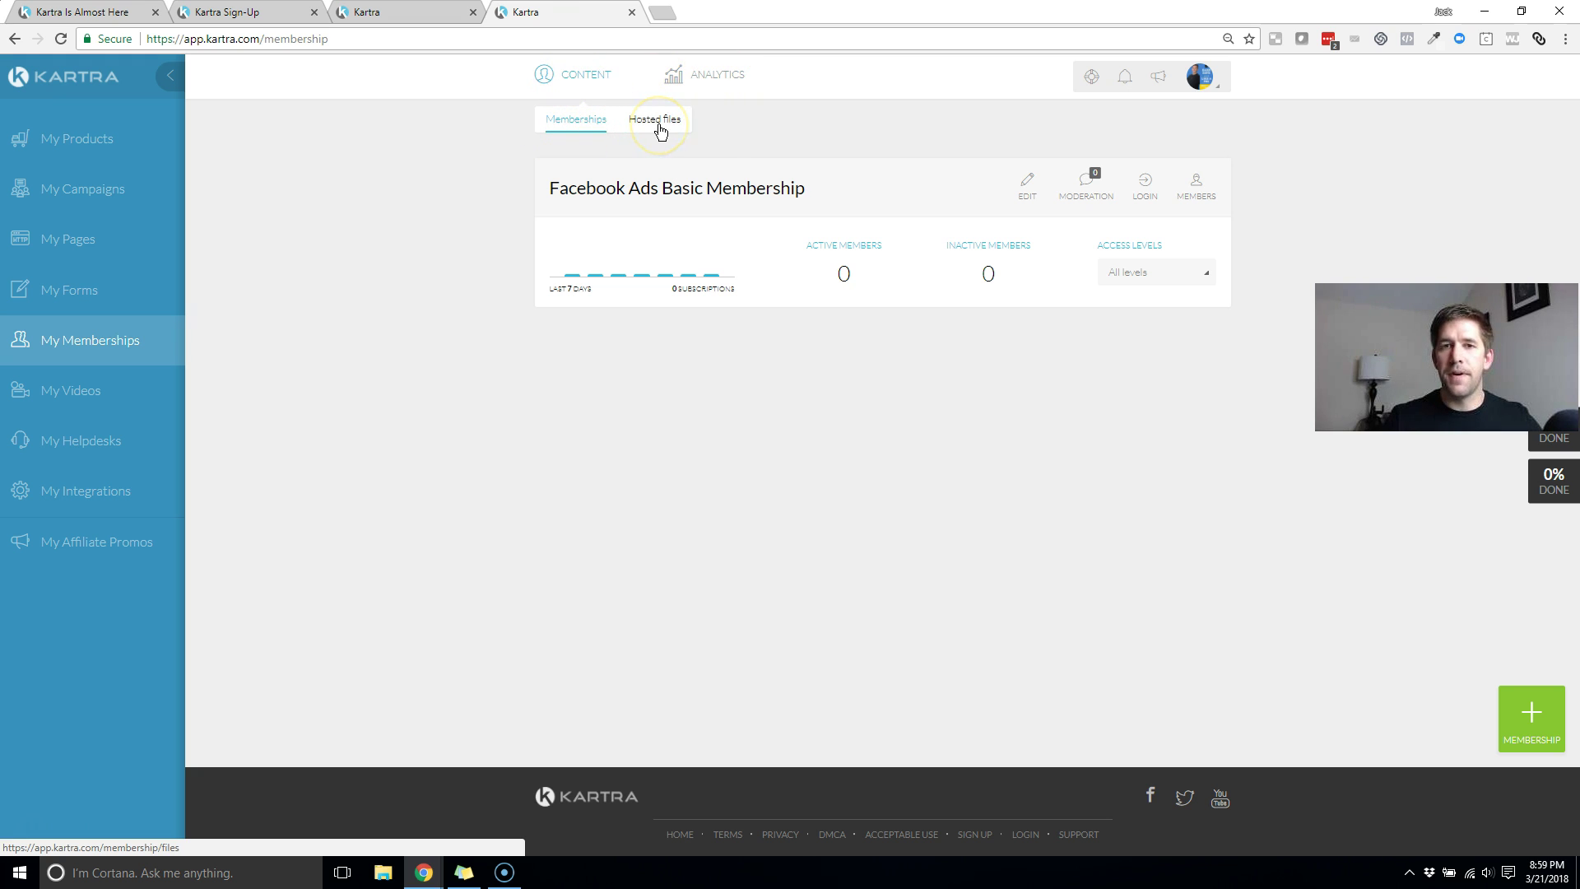
# Step: Upload the ebook PDF to hosted files under the name File test
pyautogui.click(677, 158)
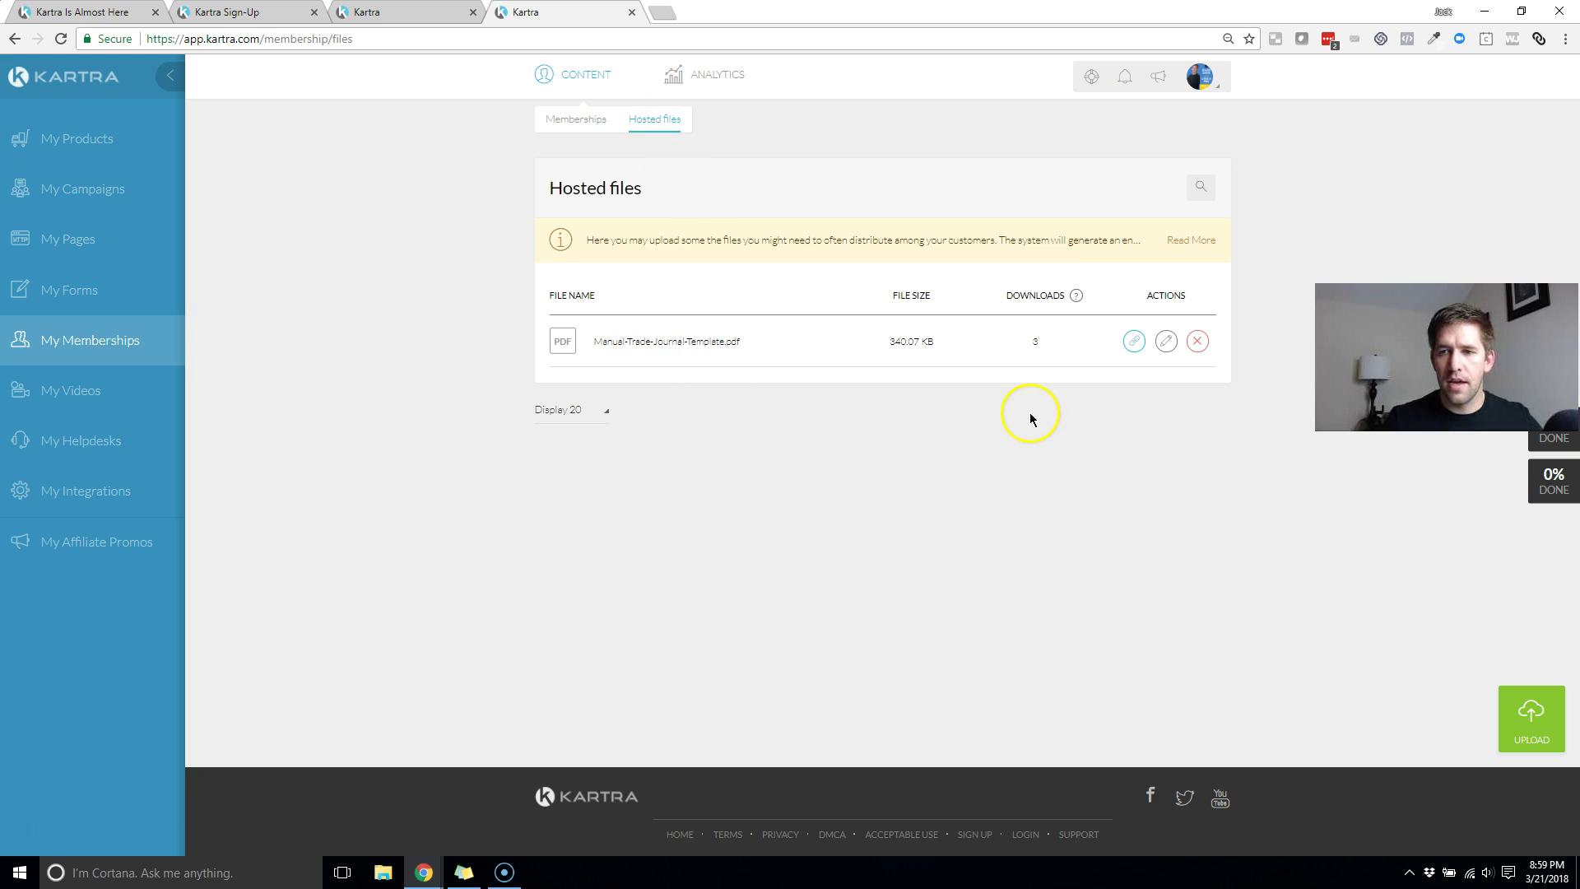
pyautogui.click(372, 868)
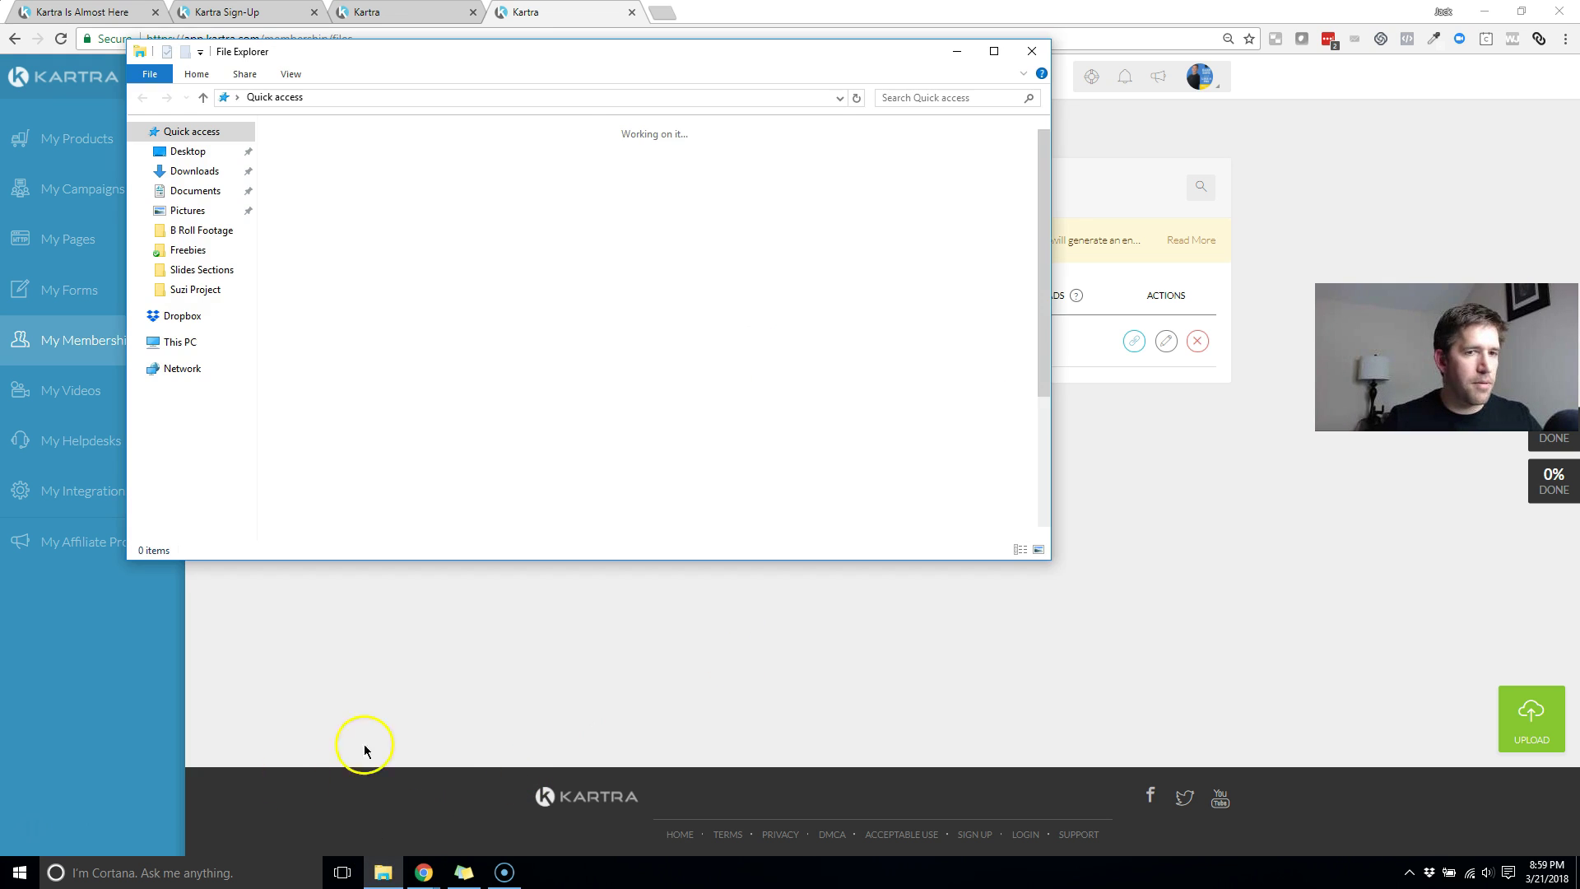
pyautogui.moveTo(519, 35); pyautogui.dragTo(0, 141)
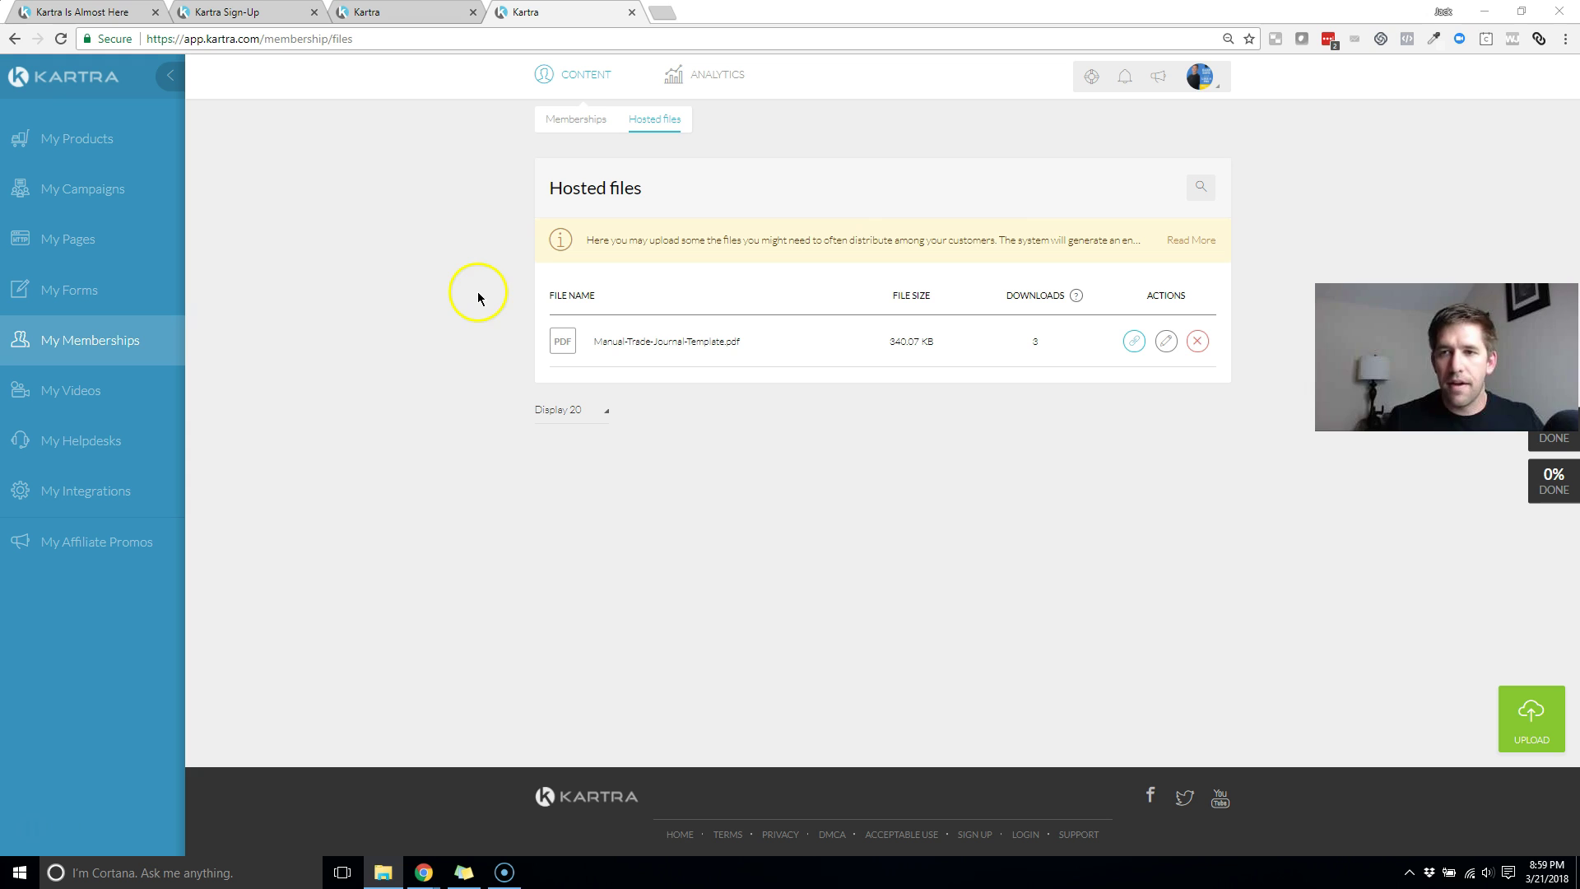
pyautogui.click(1532, 714)
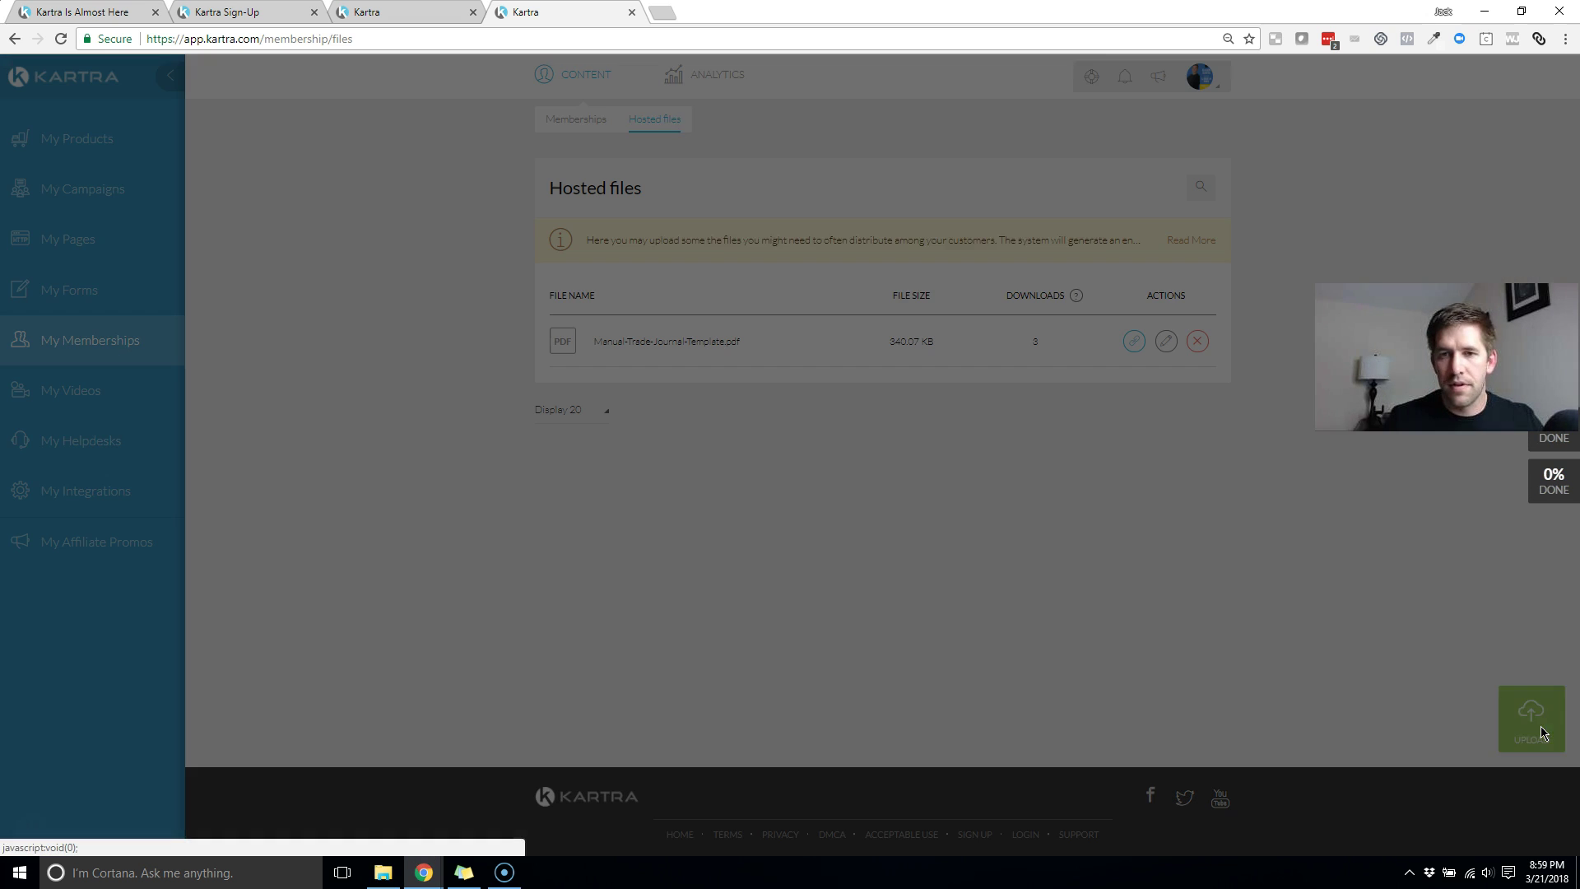
pyautogui.click(715, 205)
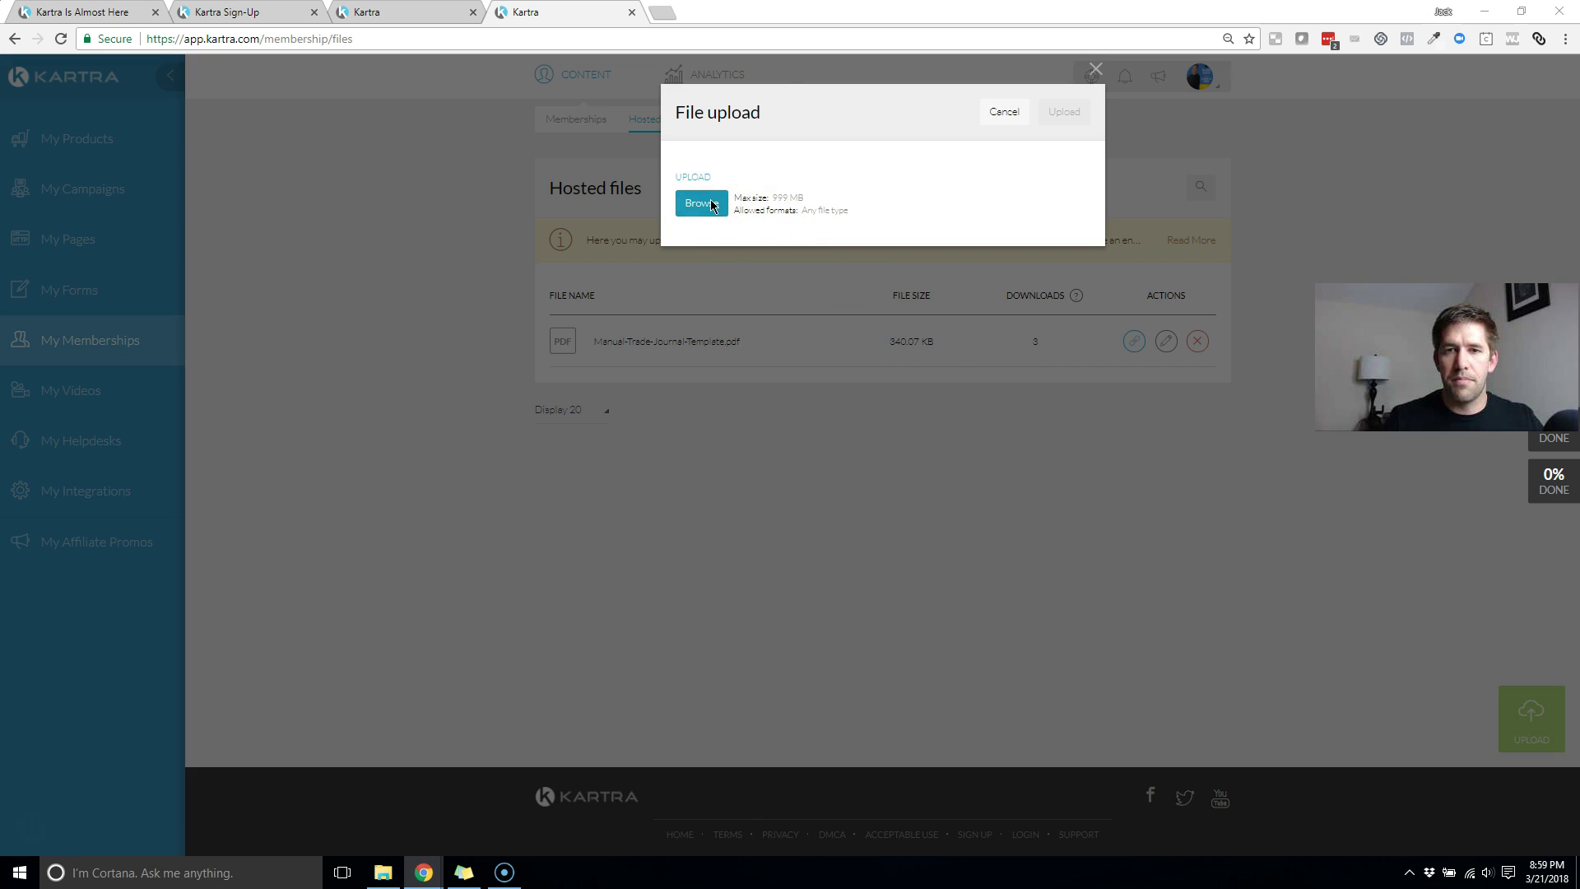
pyautogui.doubleClick(724, 190)
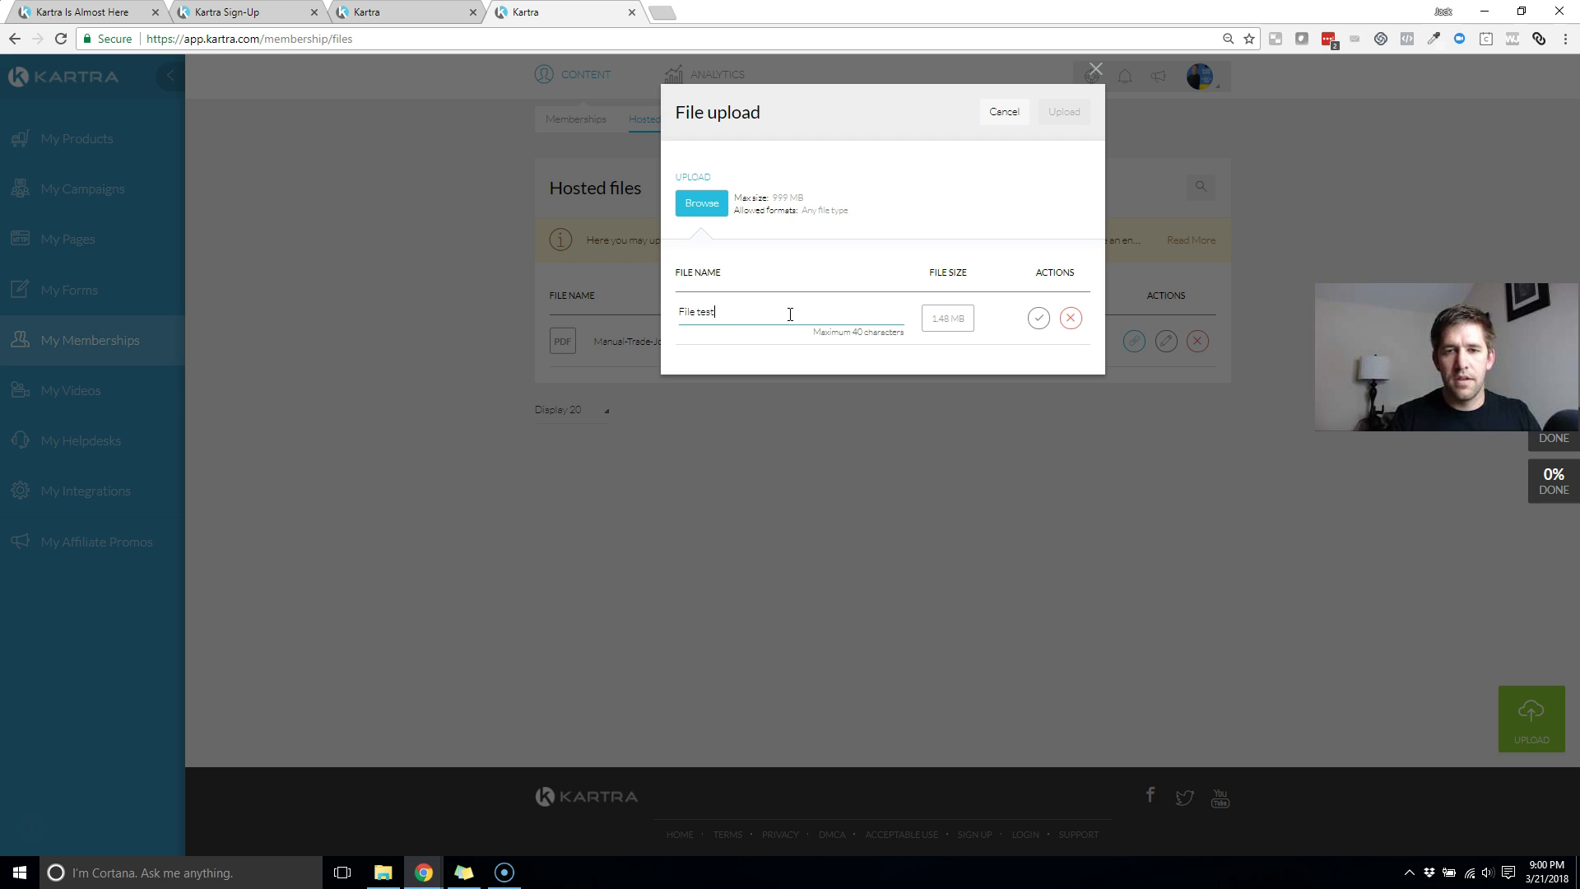
pyautogui.click(1049, 321)
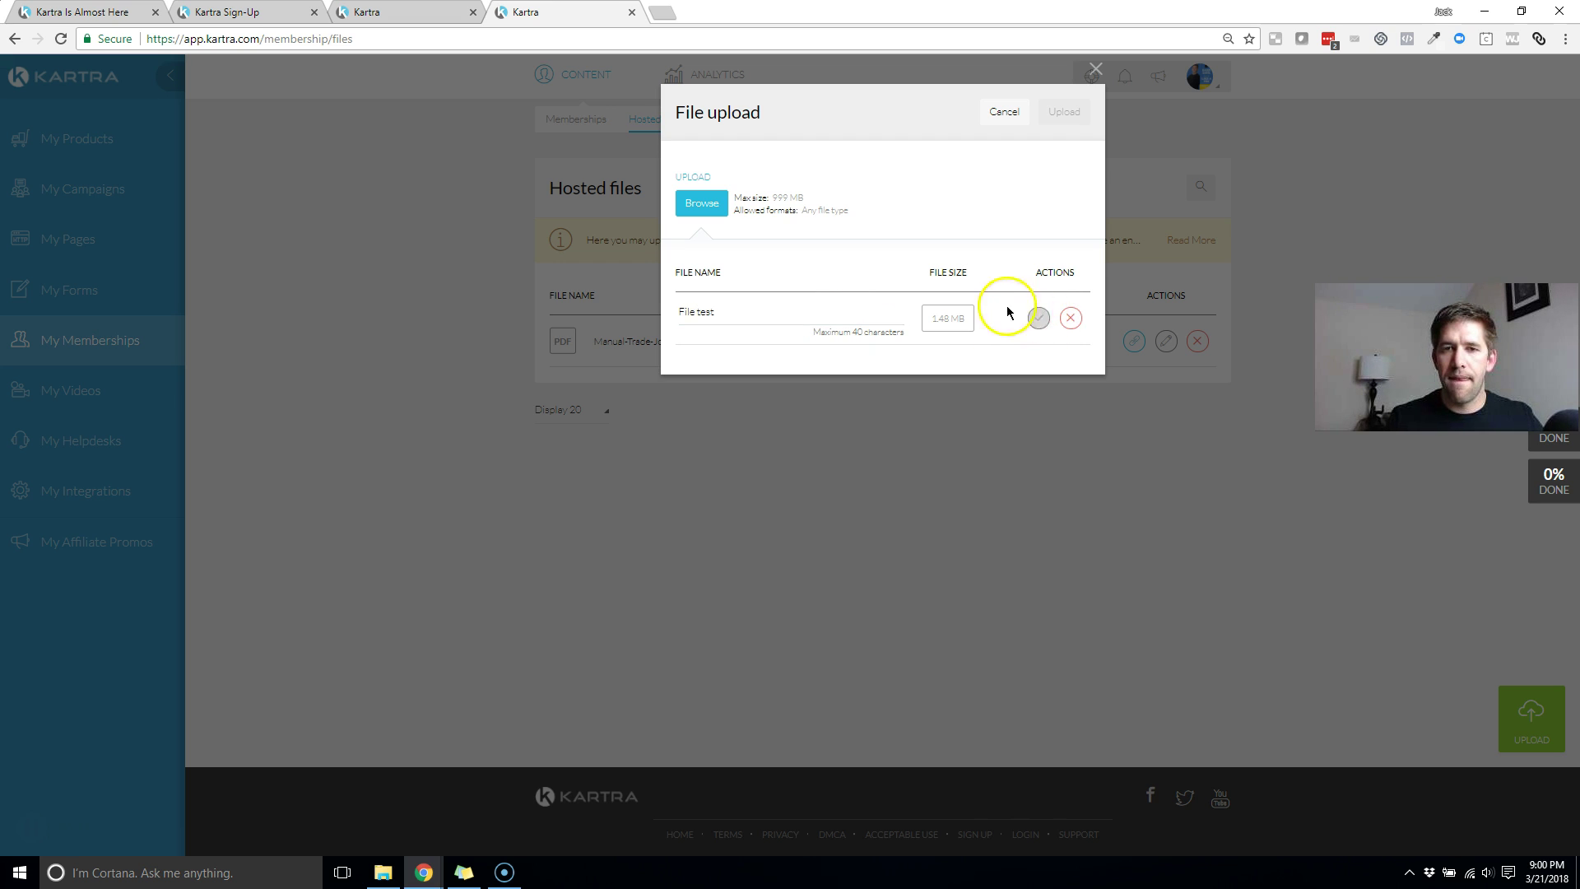
pyautogui.click(1038, 318)
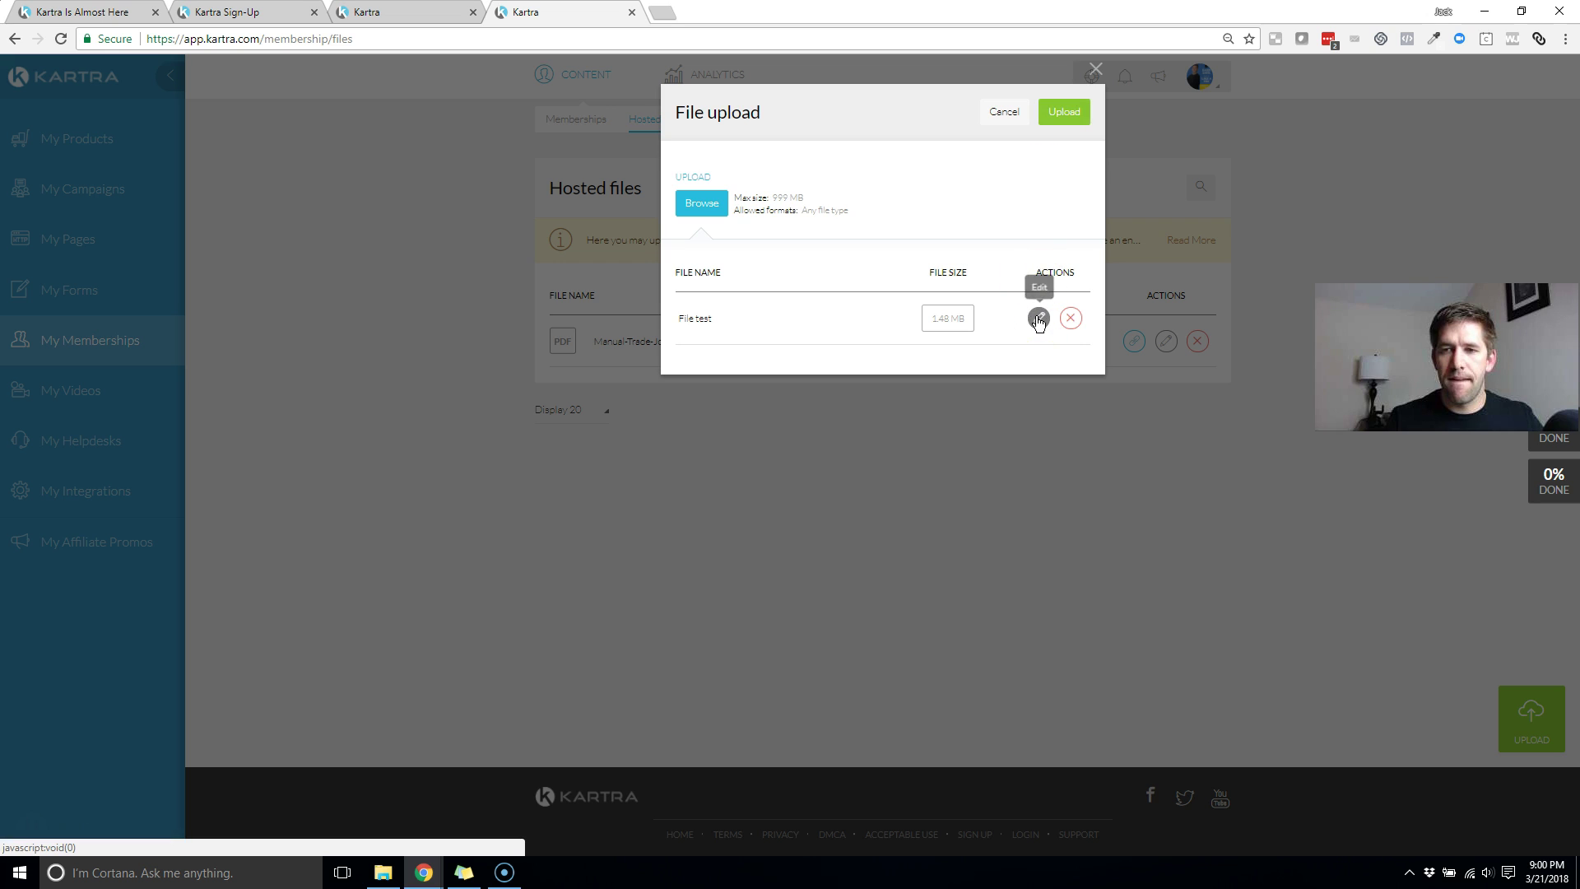
pyautogui.click(1063, 112)
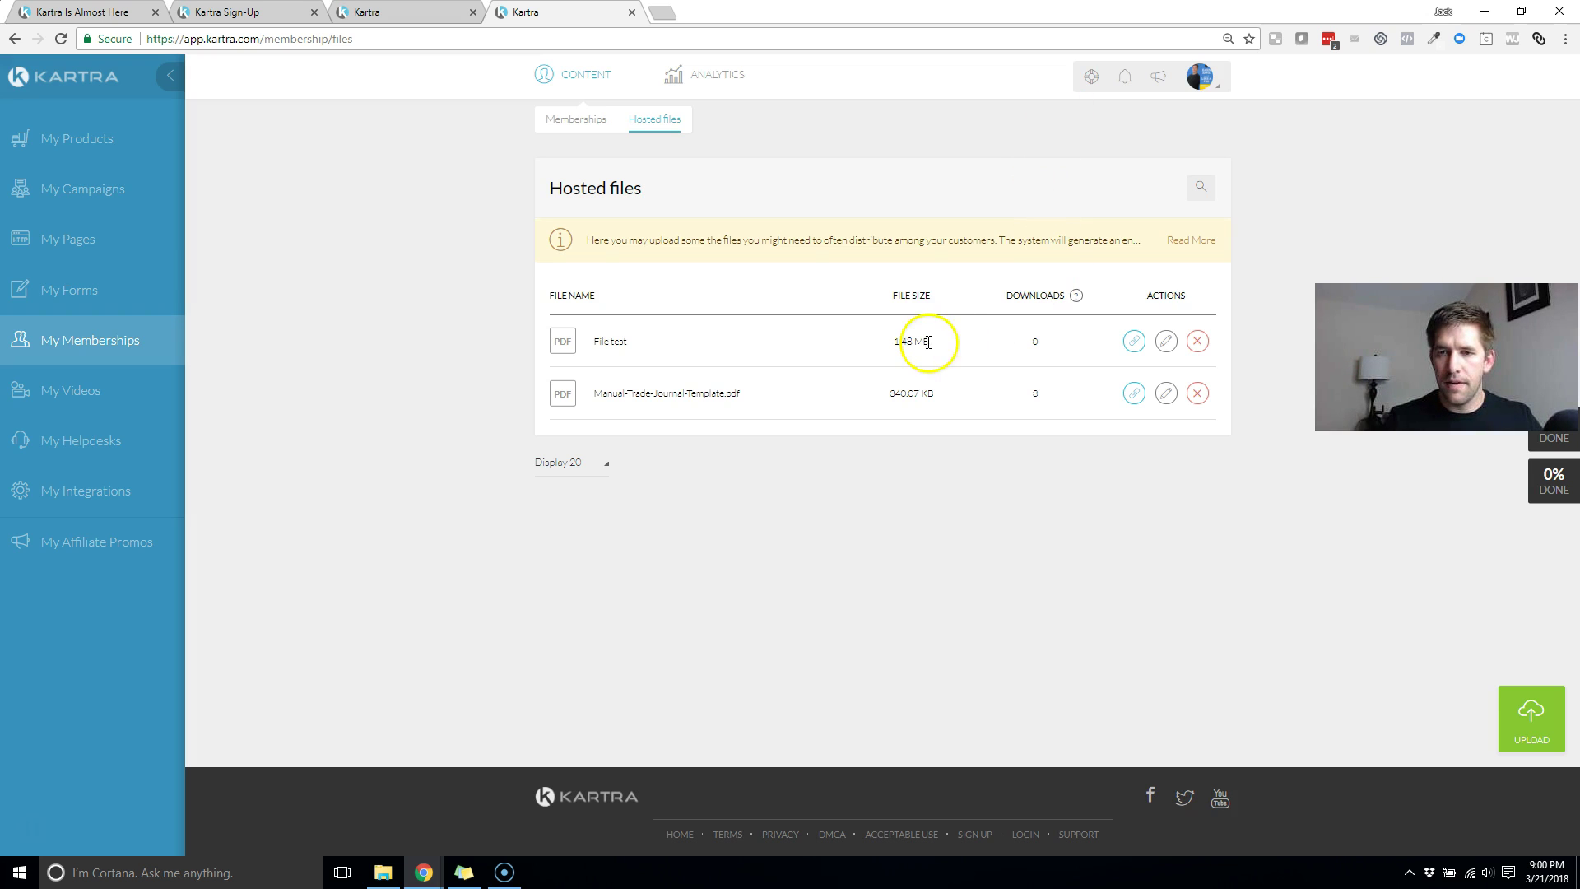
# Step: Copy File test's direct download link and return to the Book Thank you editor
pyautogui.click(1133, 342)
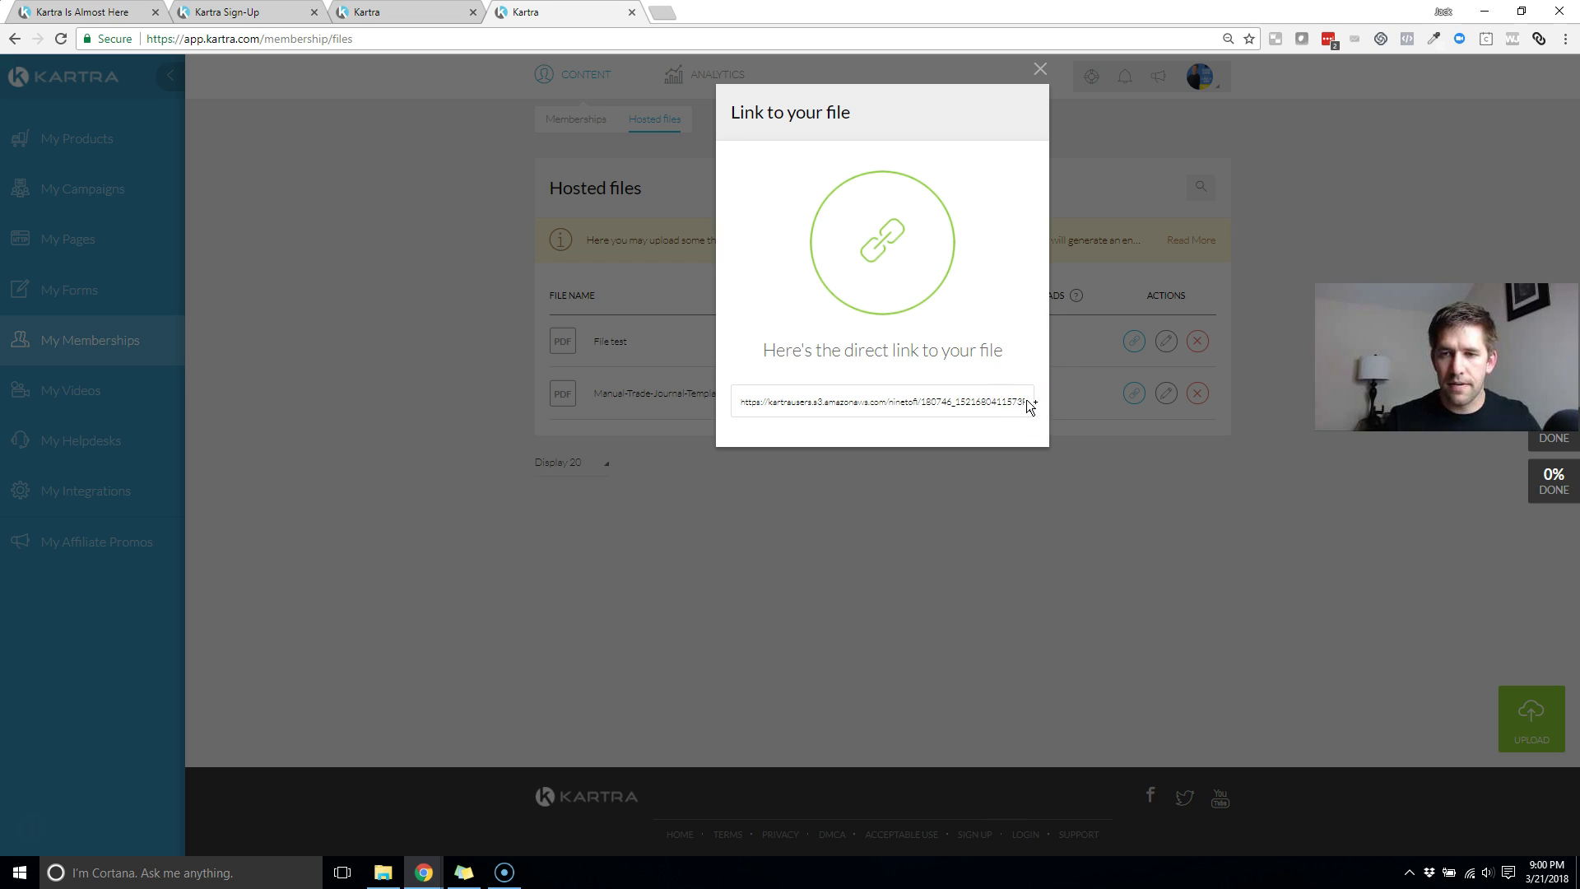
pyautogui.click(734, 401)
pyautogui.moveTo(735, 400); pyautogui.dragTo(1201, 419)
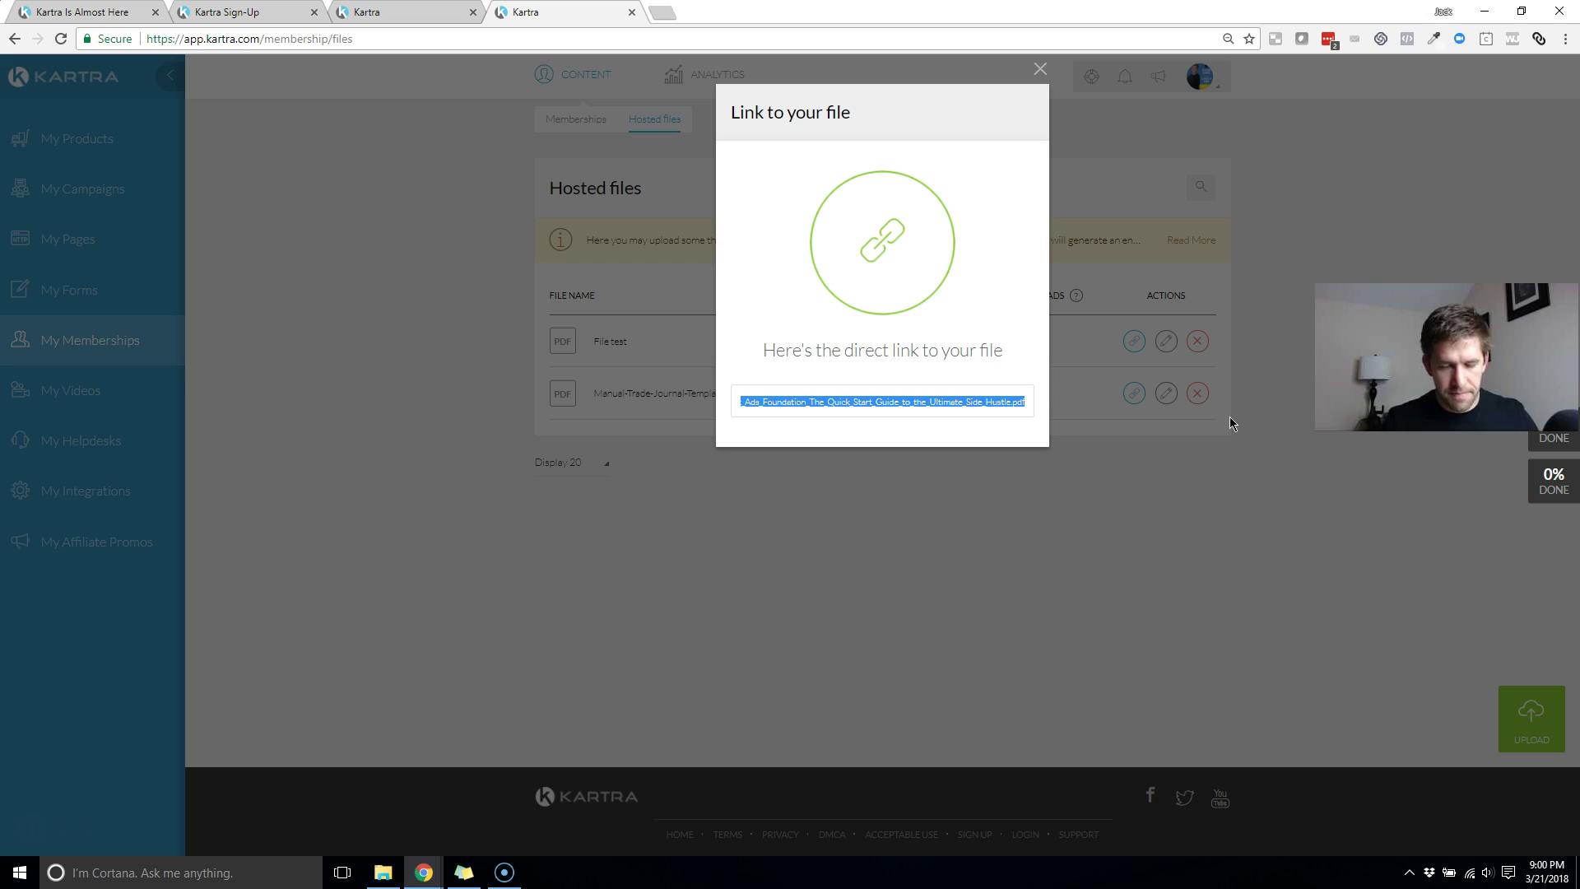
pyautogui.click(1039, 69)
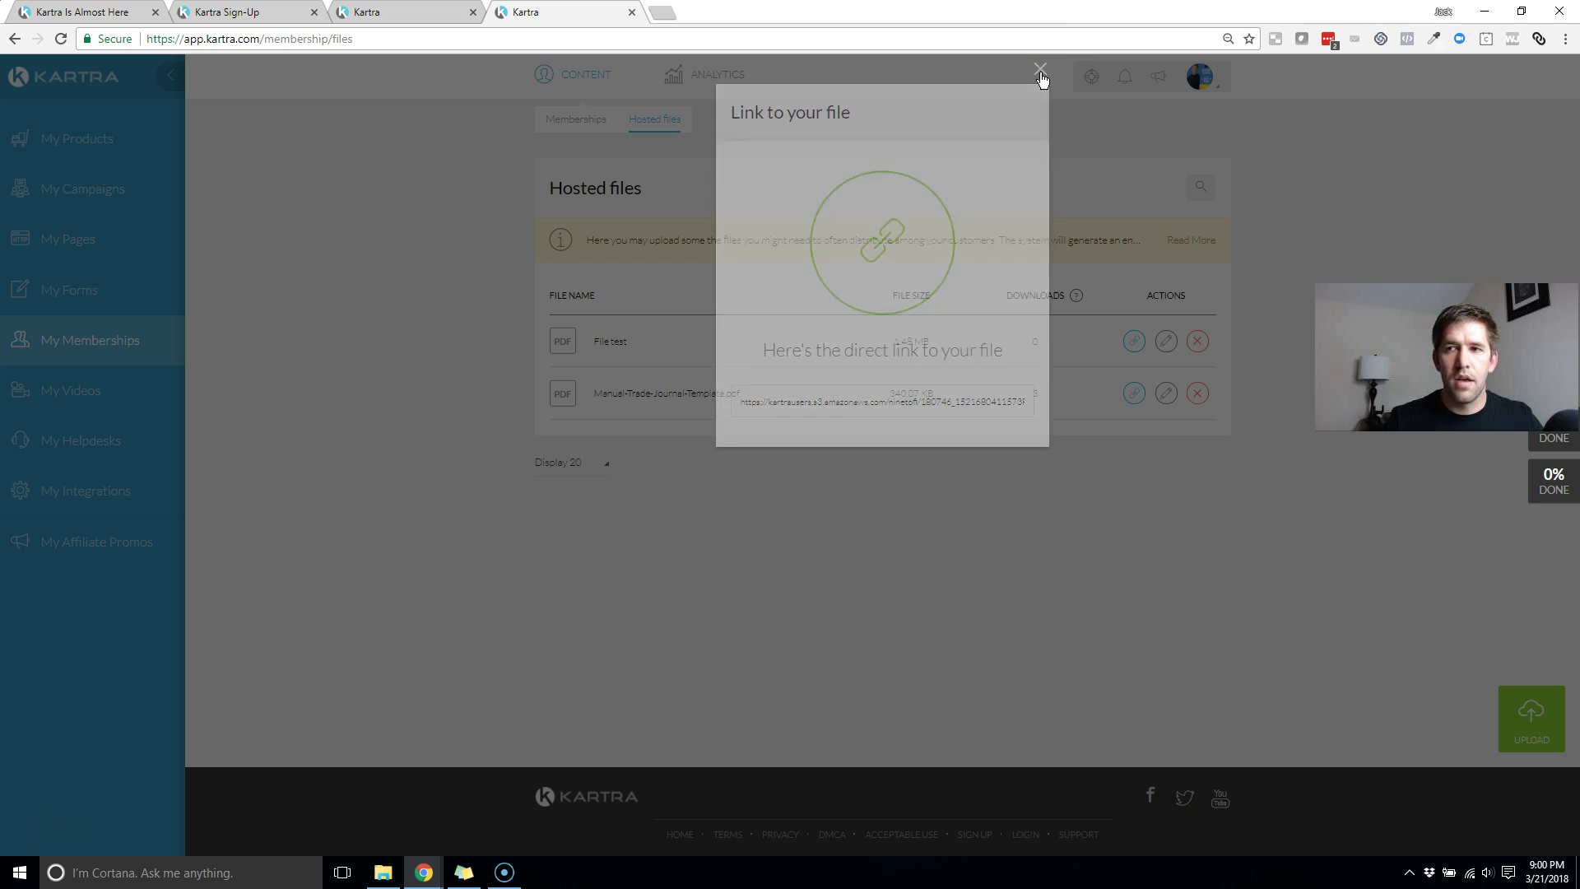
pyautogui.click(360, 12)
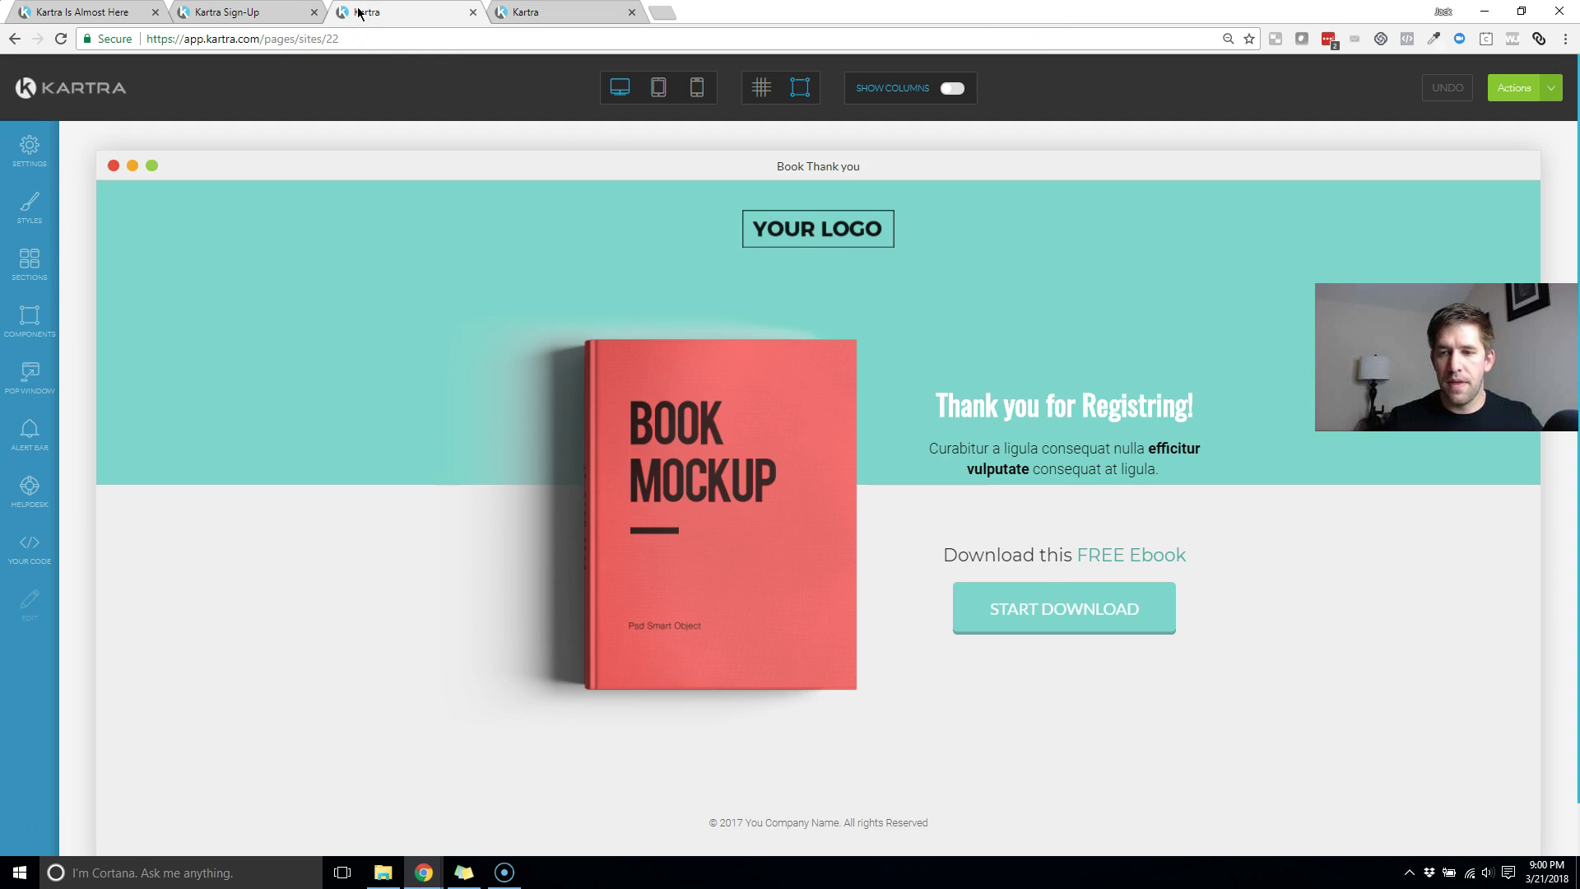
# Step: Link the START DOWNLOAD button to the ebook PDF's custom URL, opening in a new tab
pyautogui.moveTo(1034, 603)
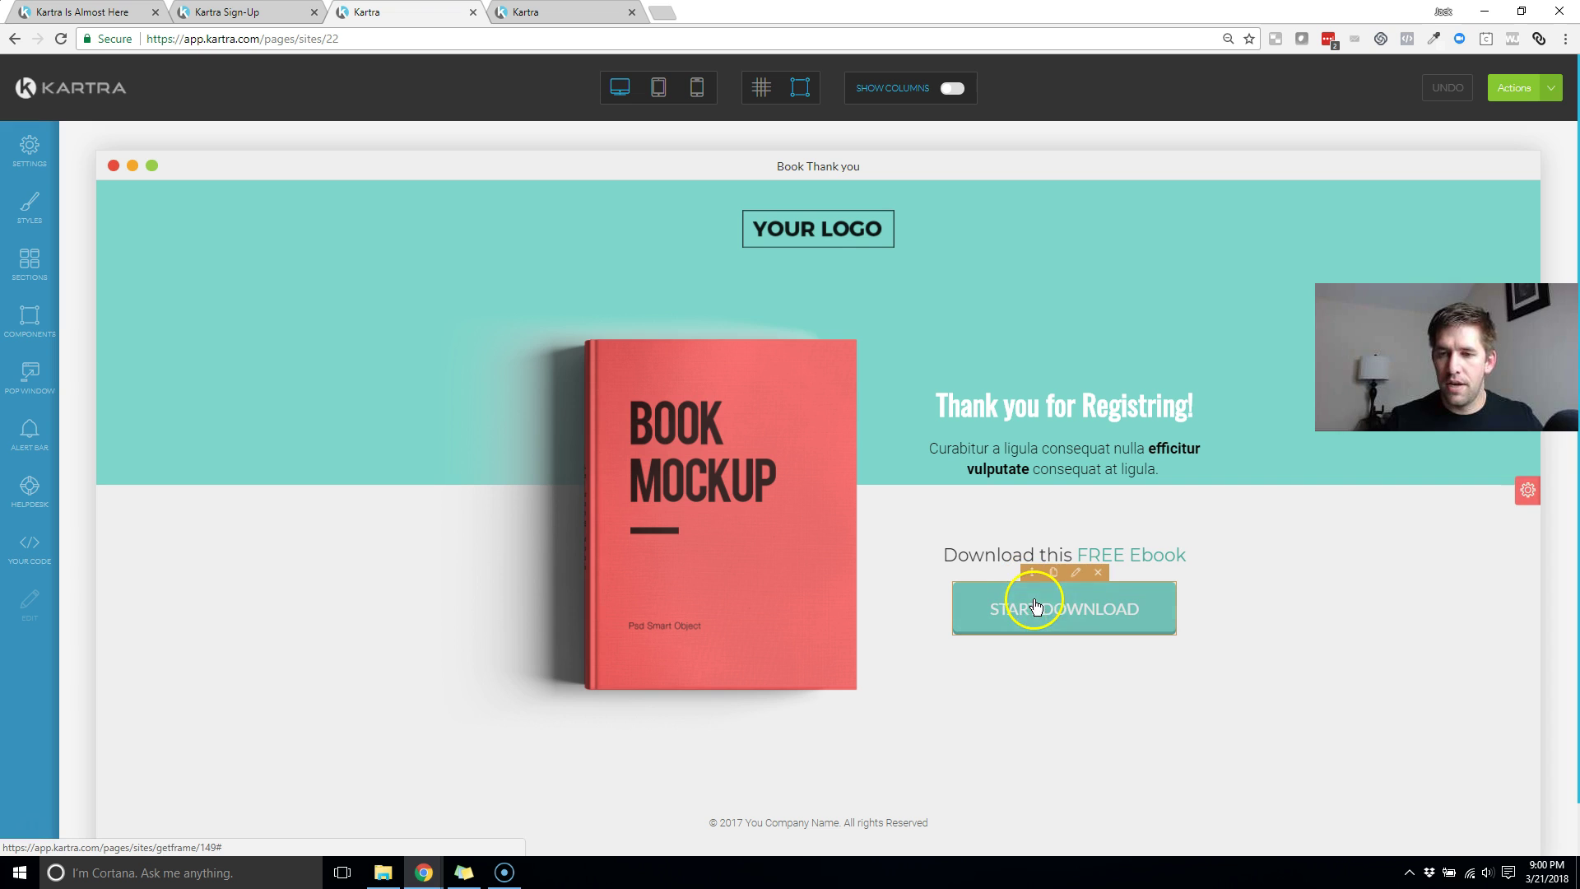
pyautogui.click(1076, 573)
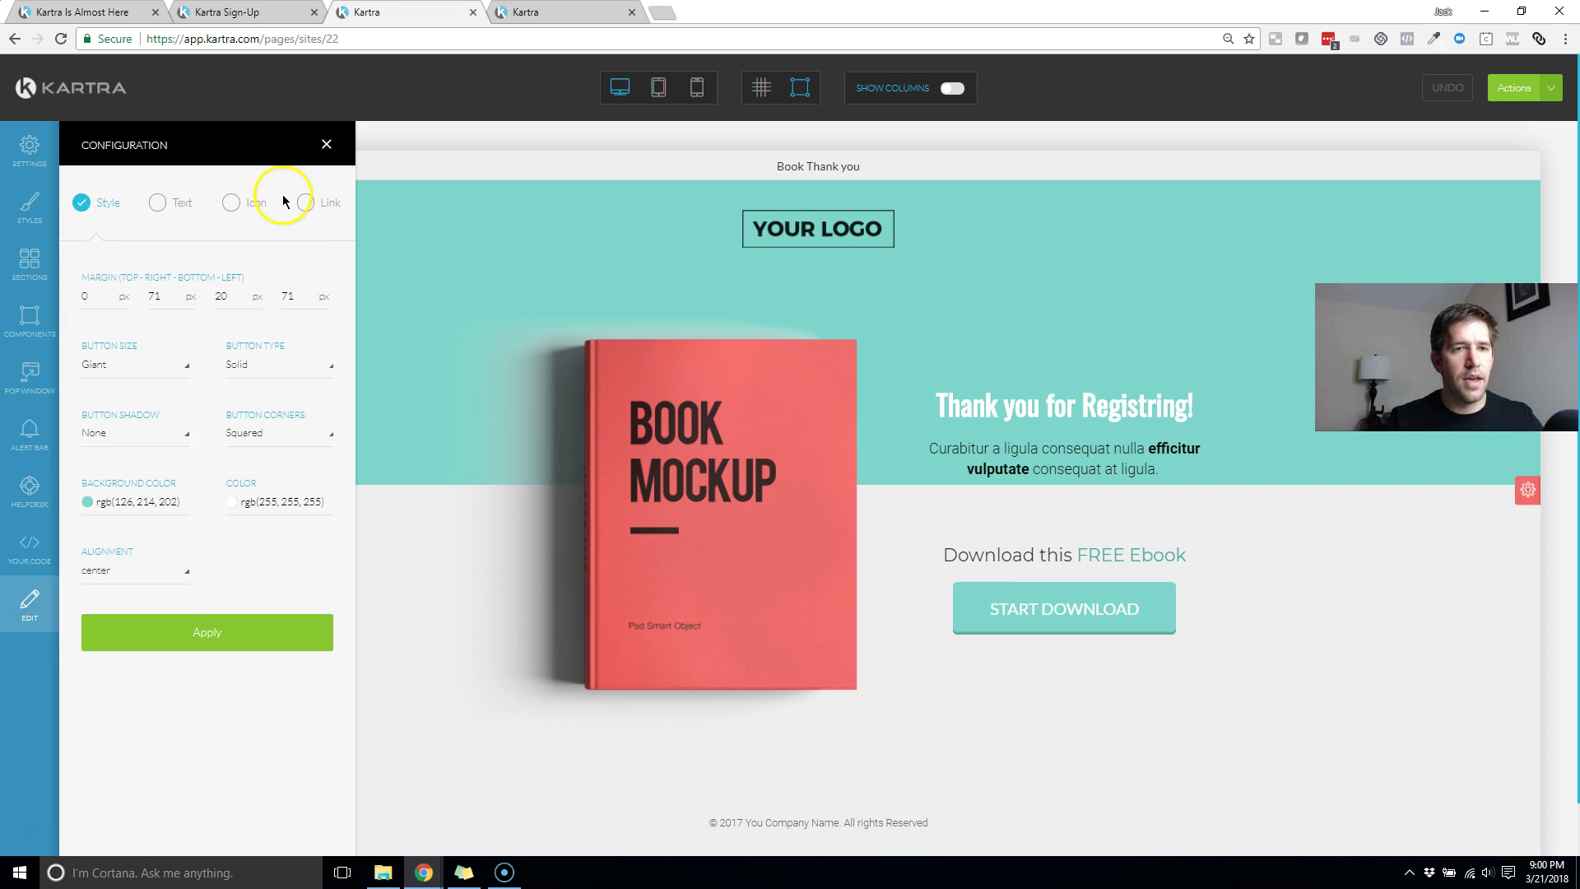
pyautogui.click(306, 206)
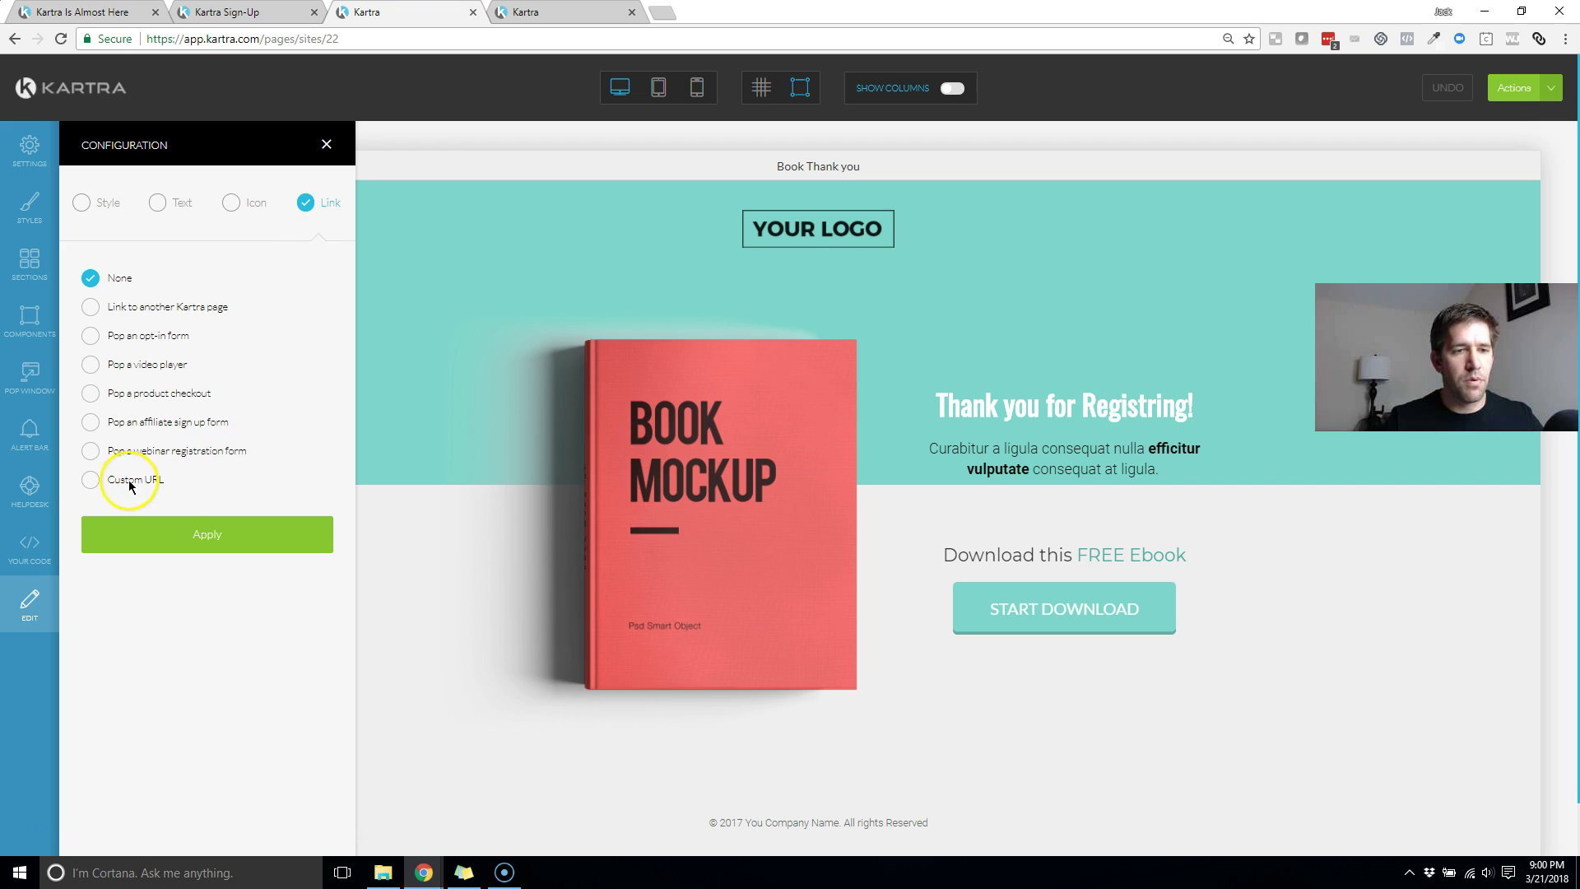
pyautogui.click(91, 480)
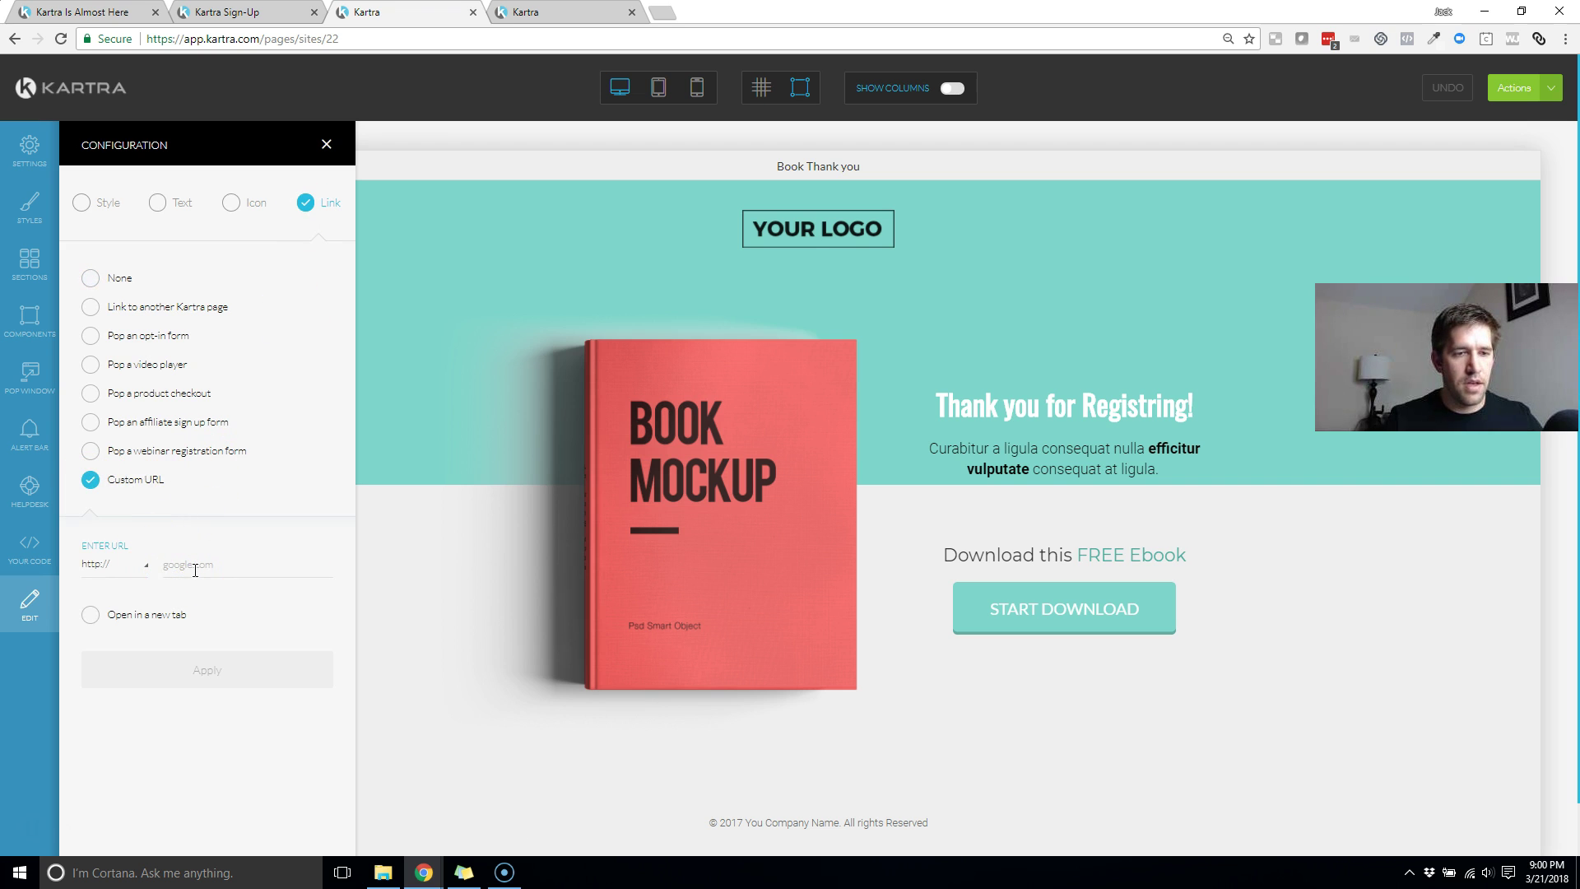
pyautogui.hotkey('ctrl', 'v')
pyautogui.click(91, 615)
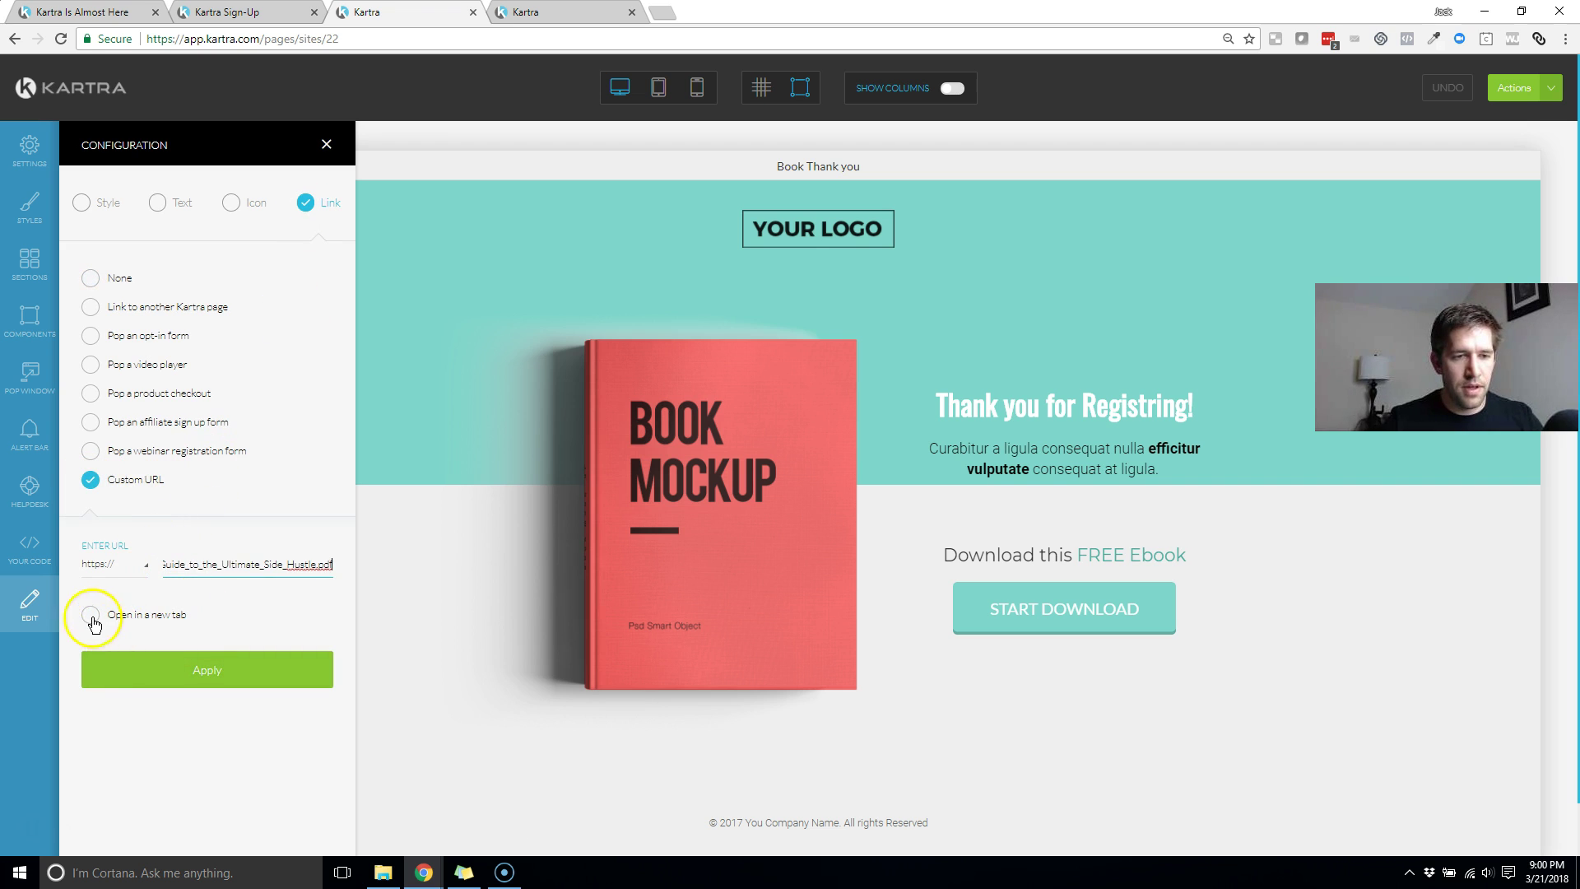
pyautogui.click(181, 662)
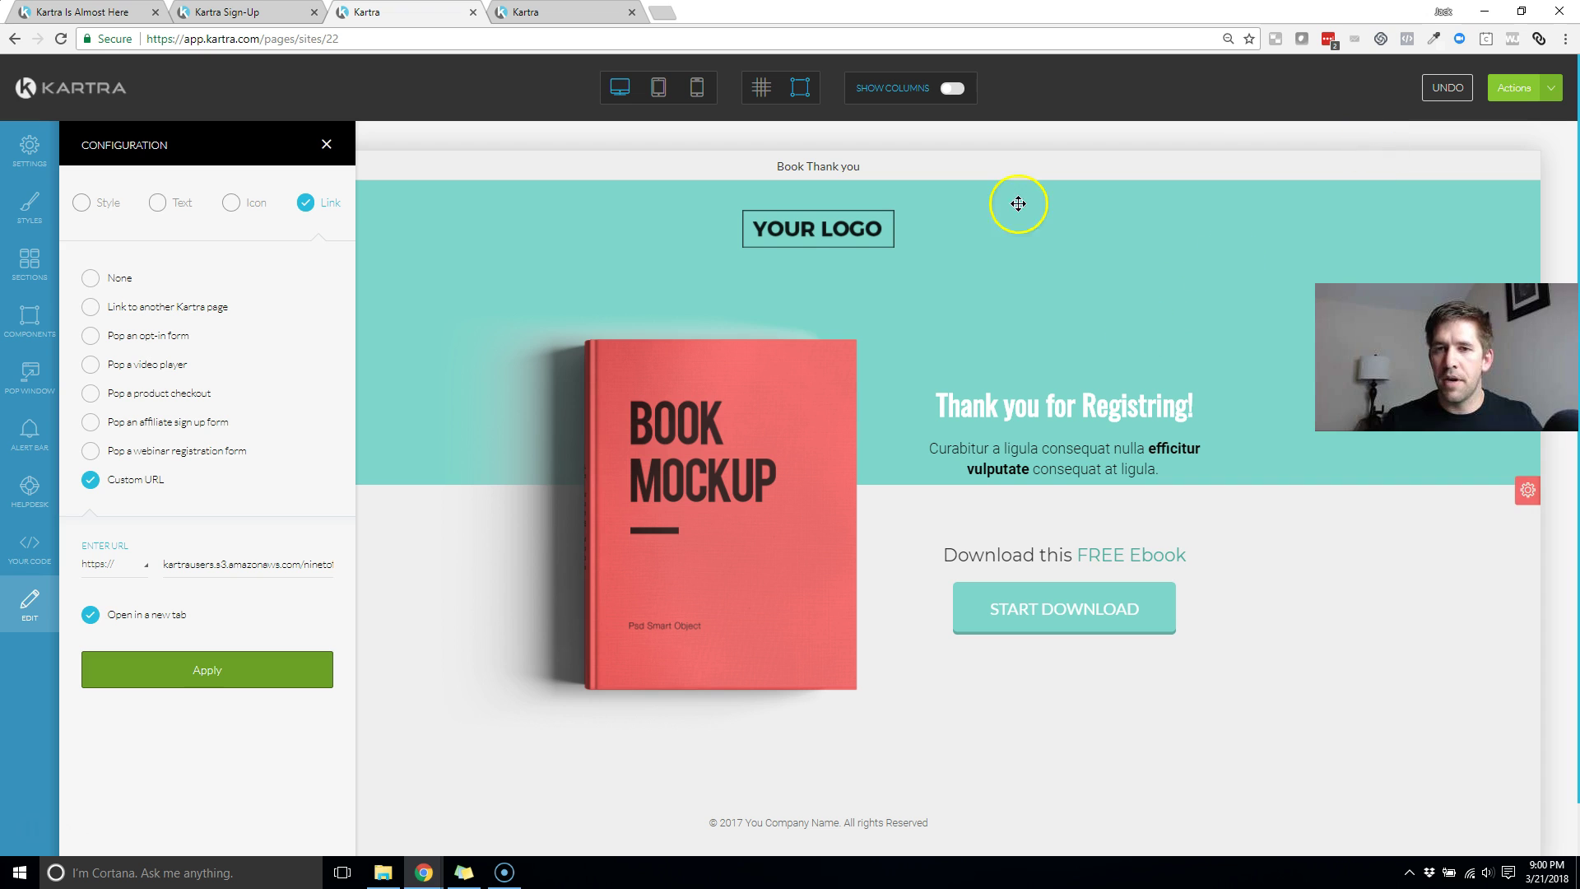
# Step: Publish the Book Thank you page live
pyautogui.click(1518, 87)
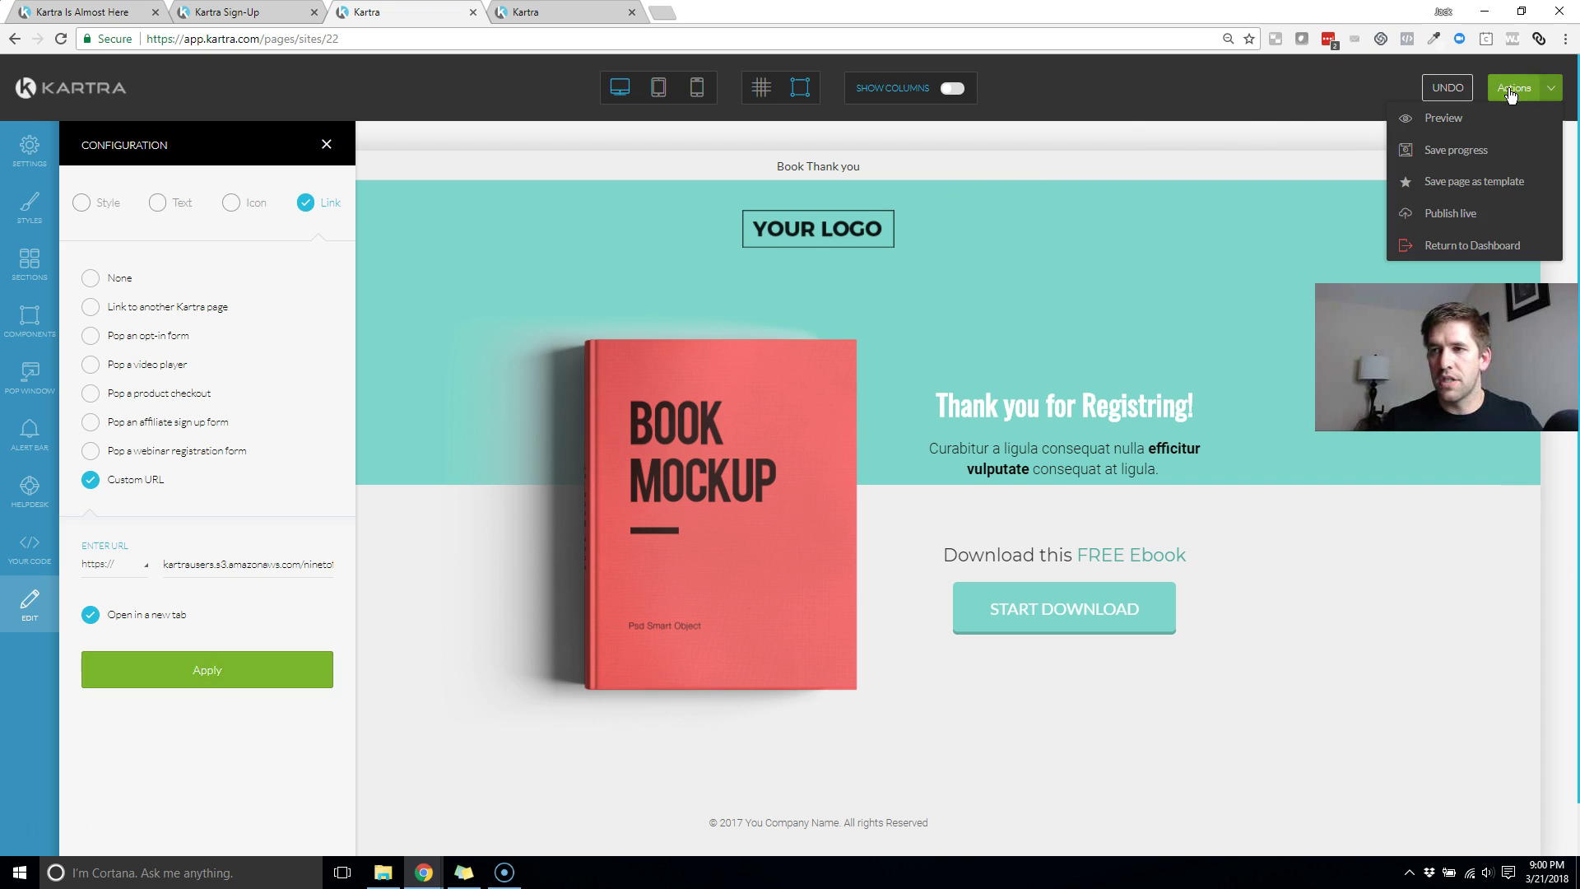
pyautogui.click(1473, 212)
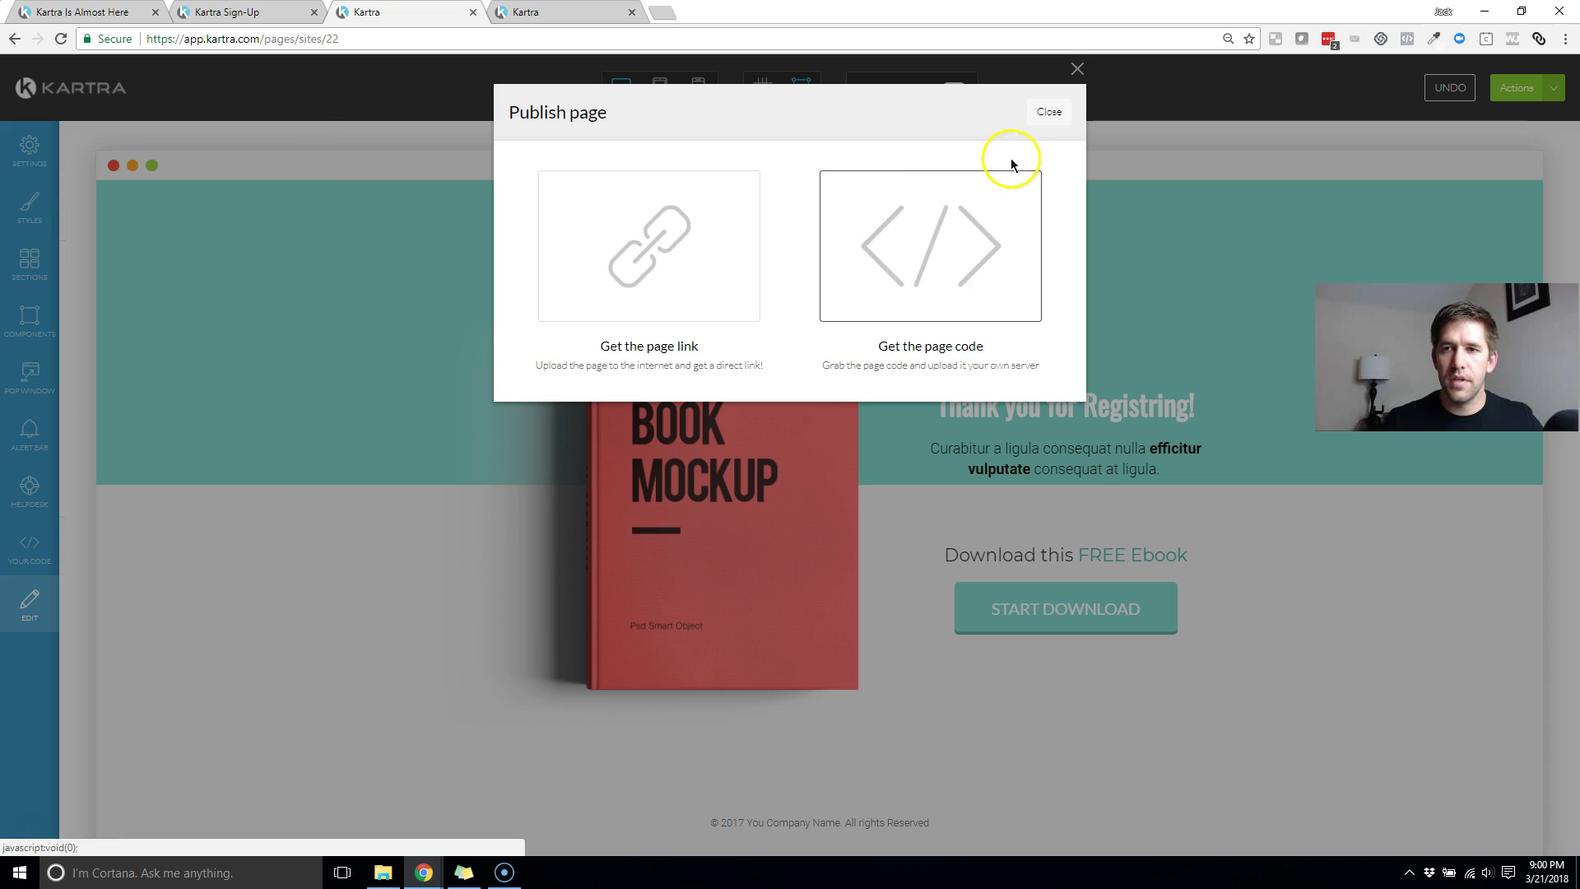
pyautogui.click(634, 257)
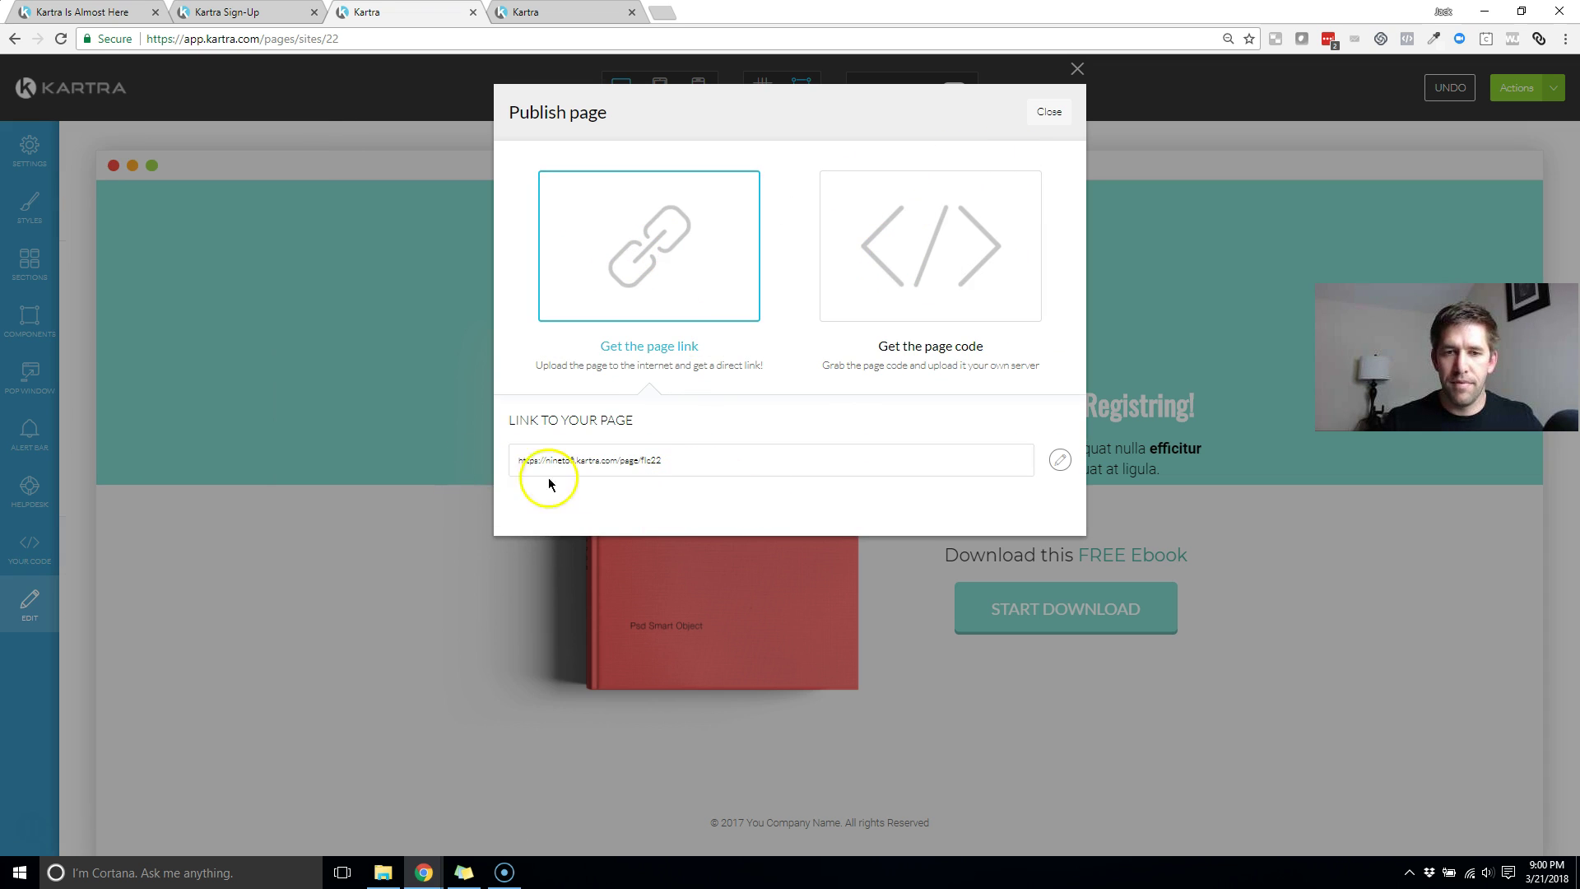
pyautogui.click(1055, 109)
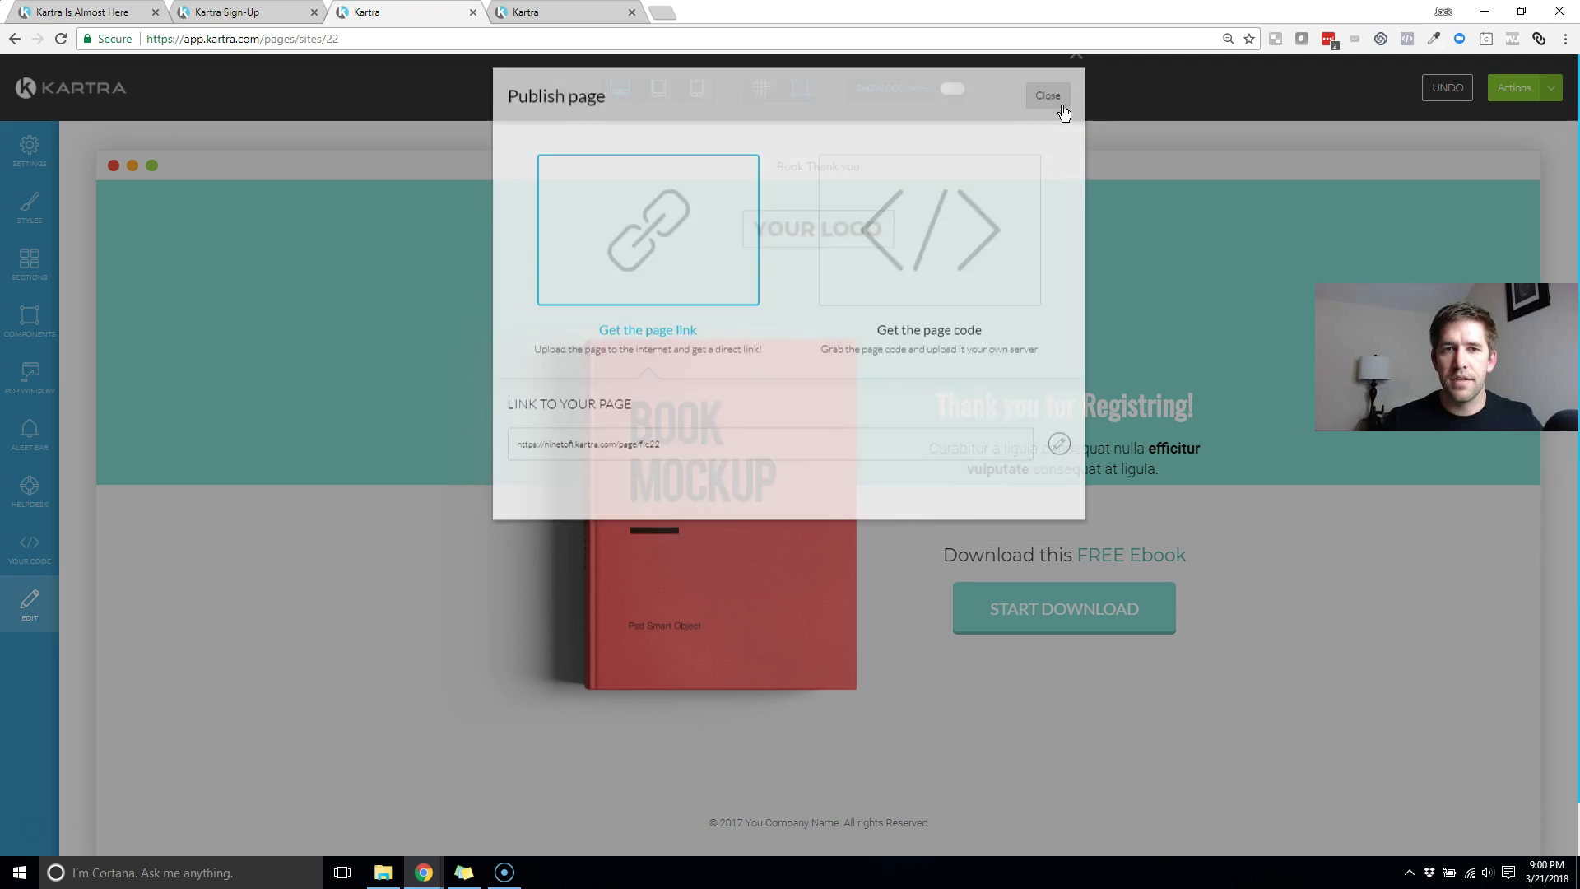
pyautogui.click(1551, 88)
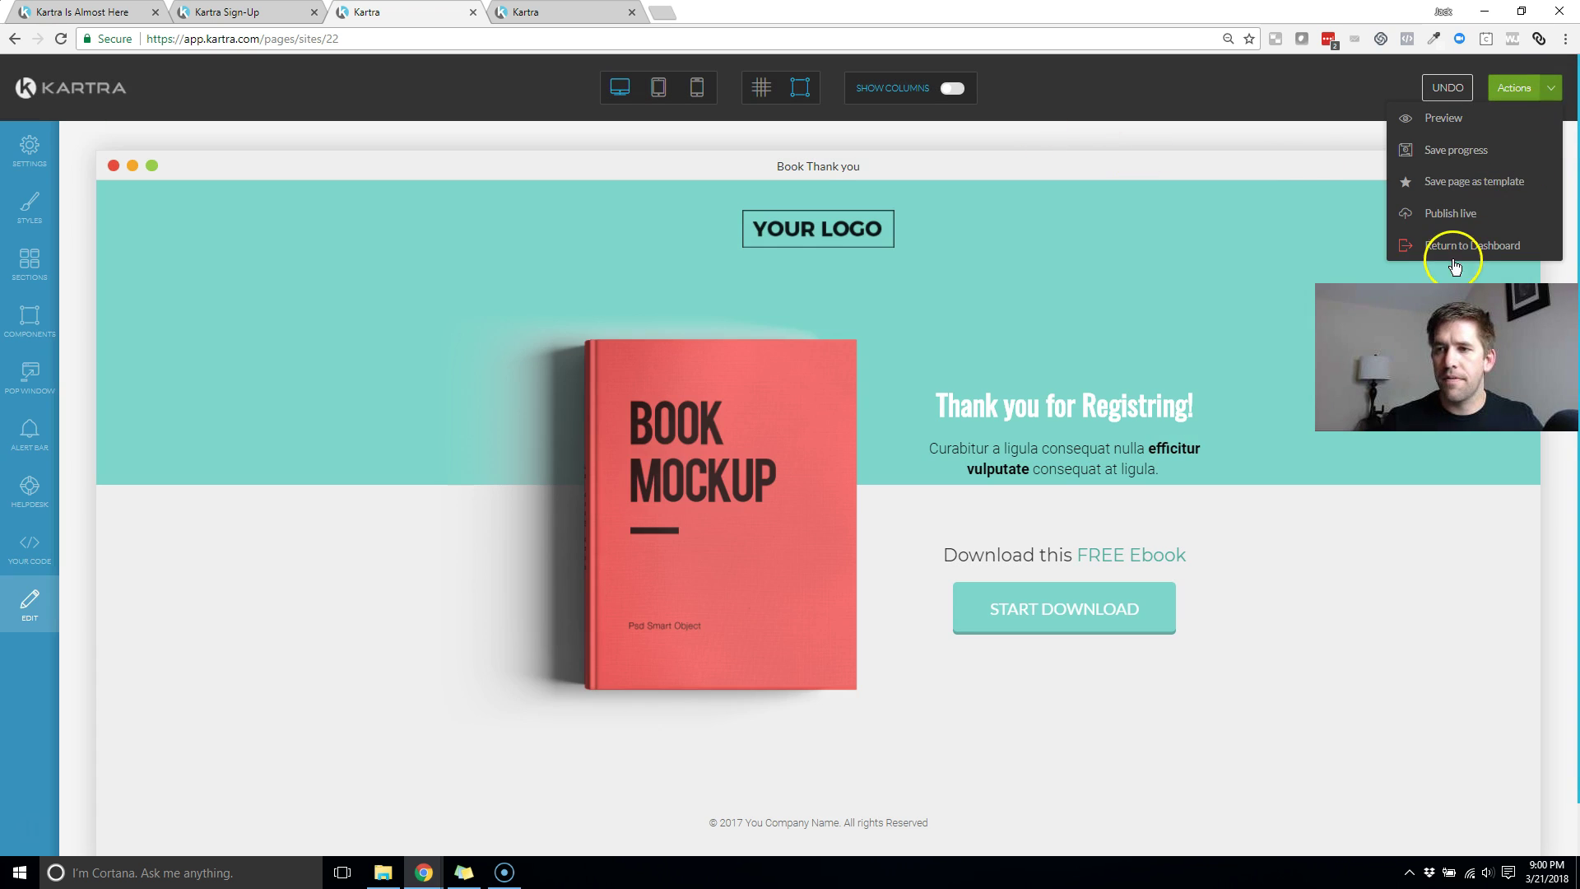
# Step: Exit to the dashboard and create a new opt-in form with a name starting 'You'
pyautogui.click(1446, 245)
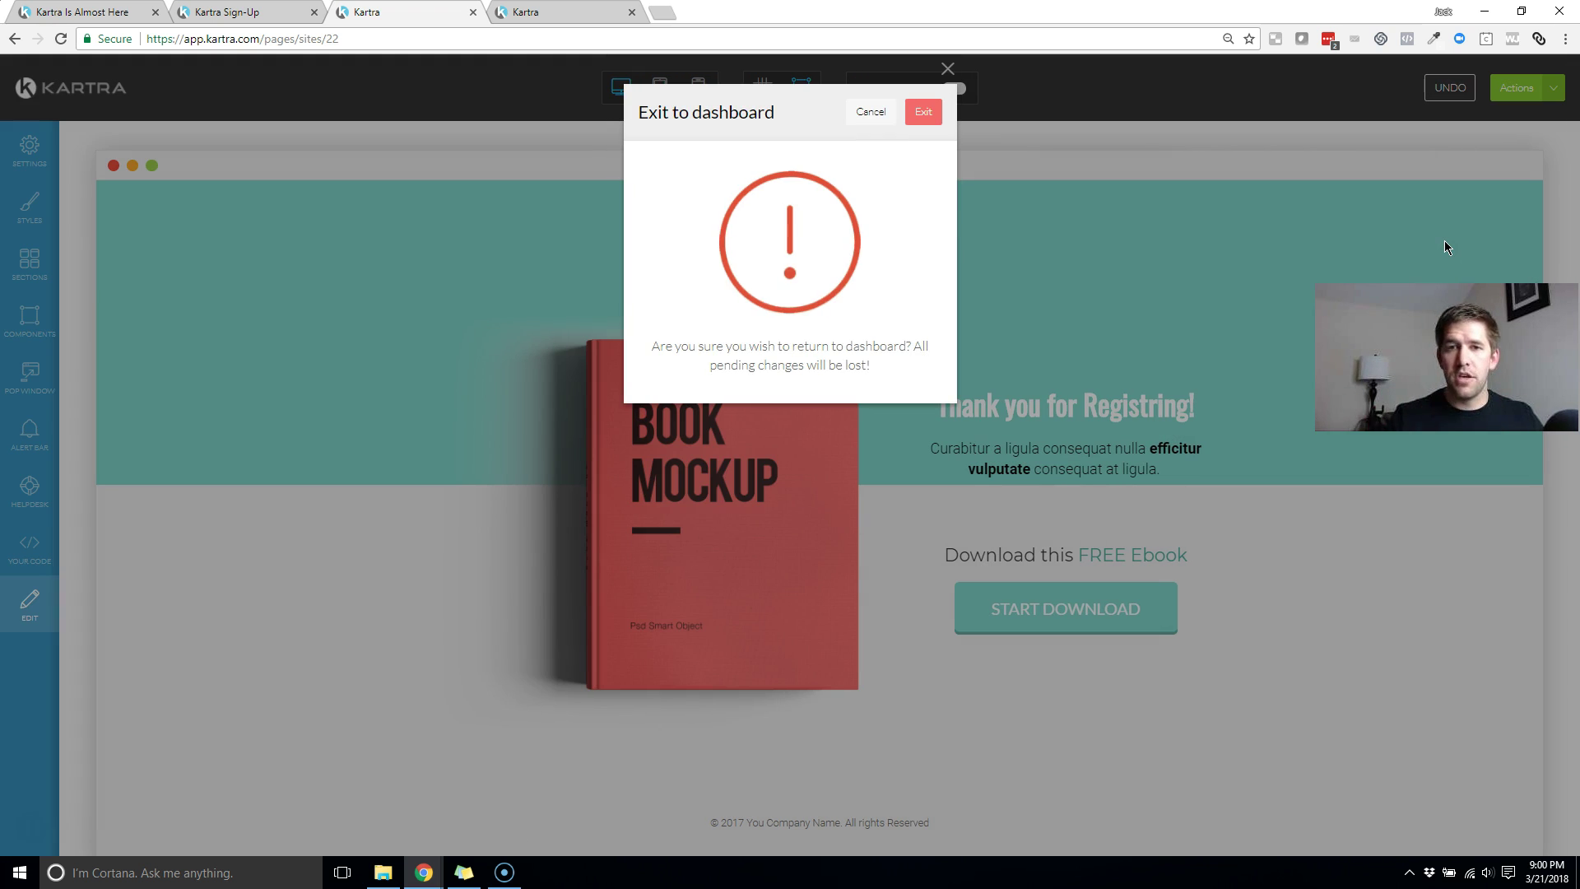
pyautogui.click(923, 112)
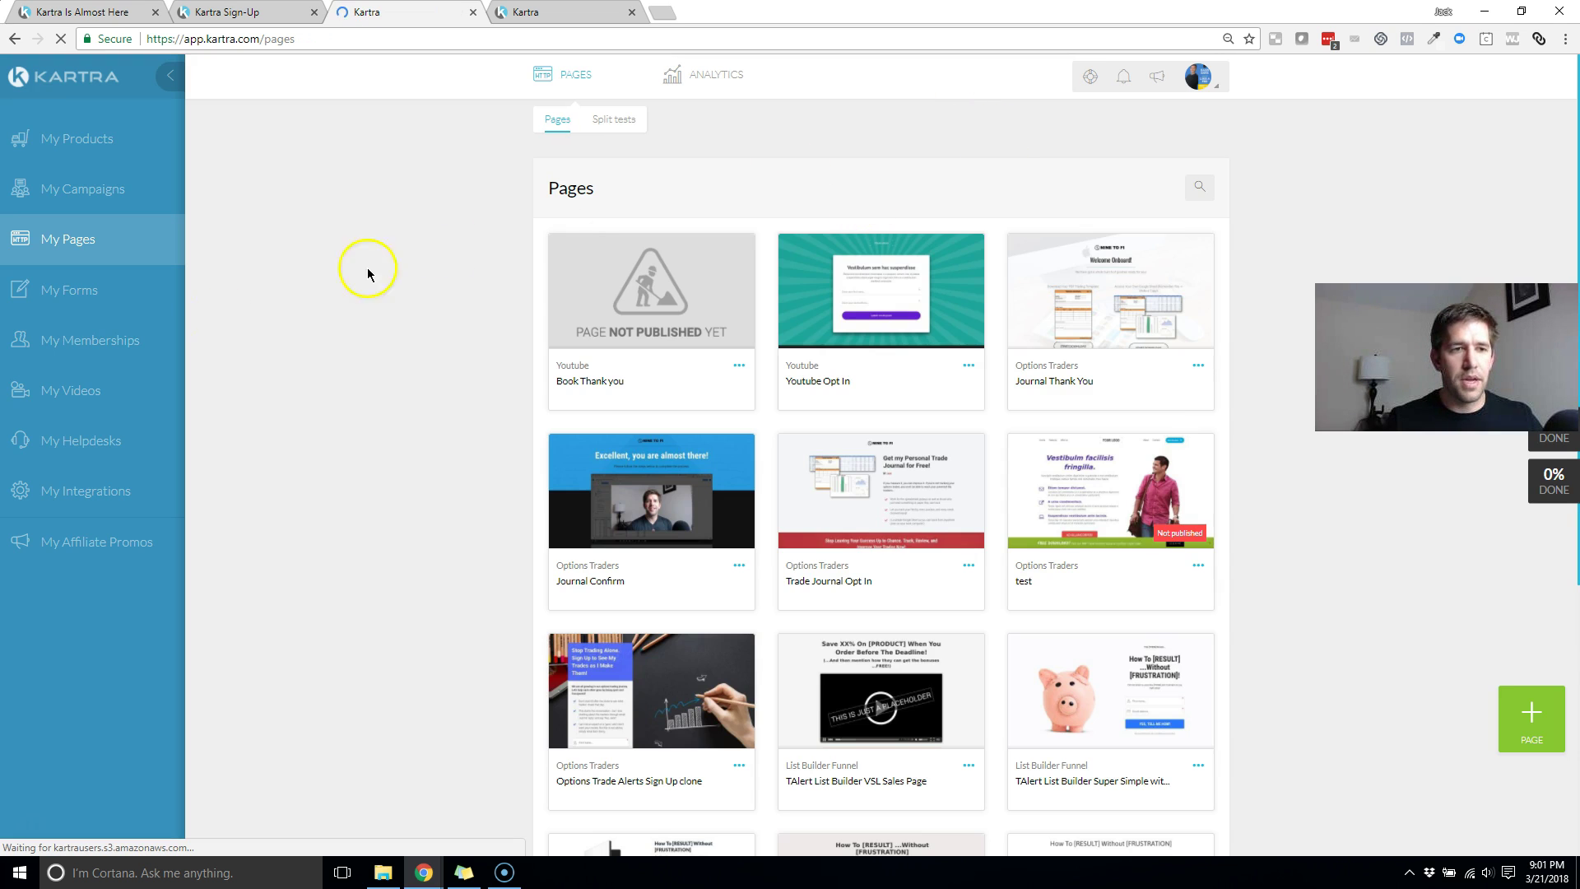
pyautogui.click(48, 294)
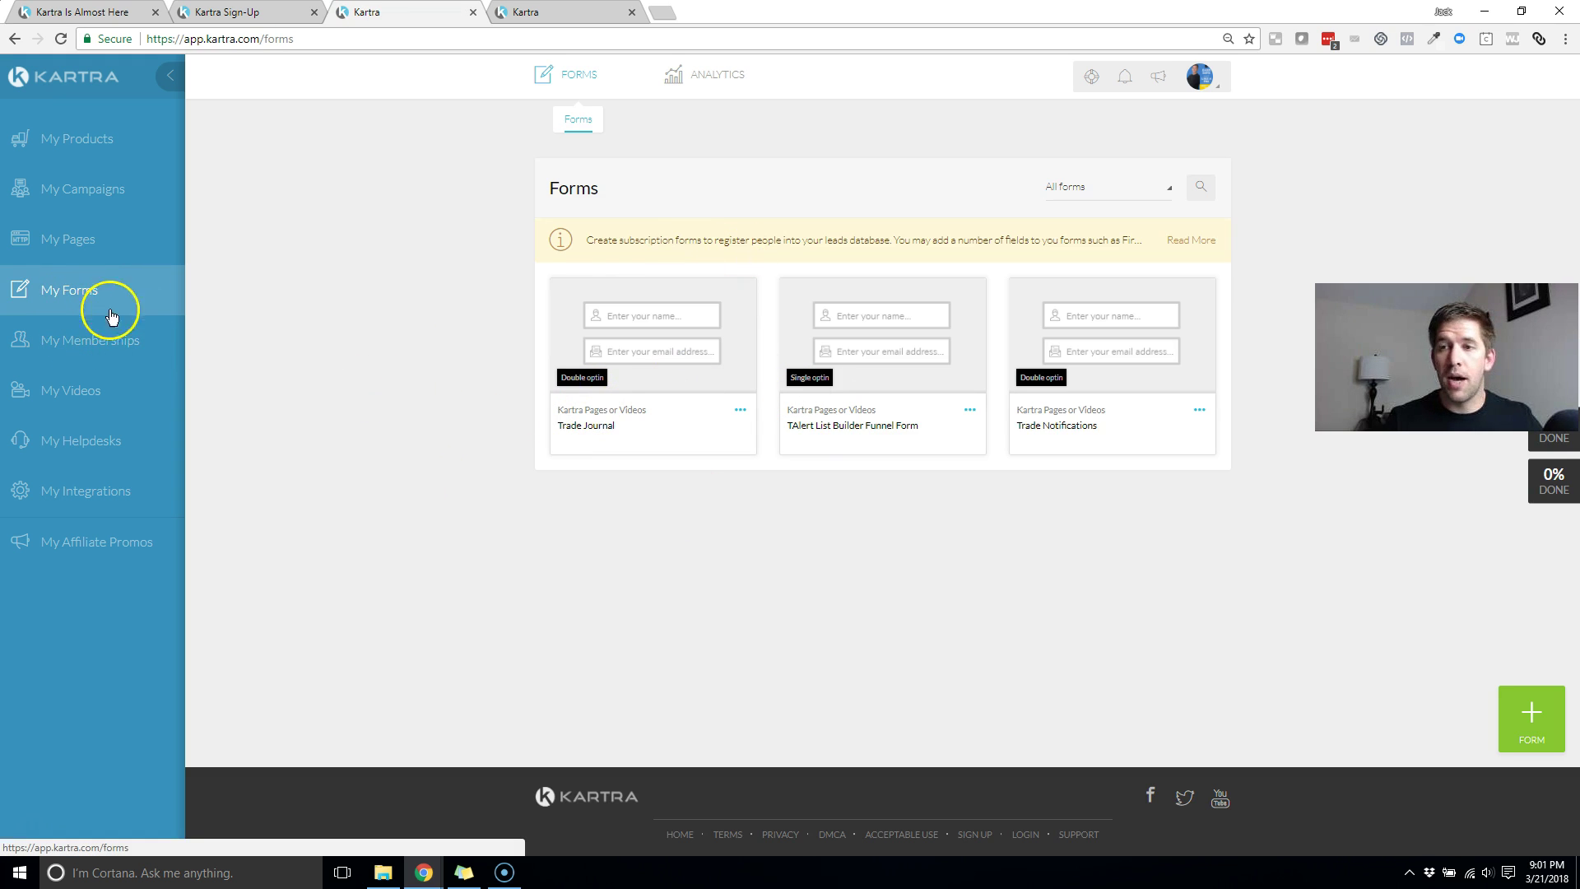
pyautogui.click(1522, 712)
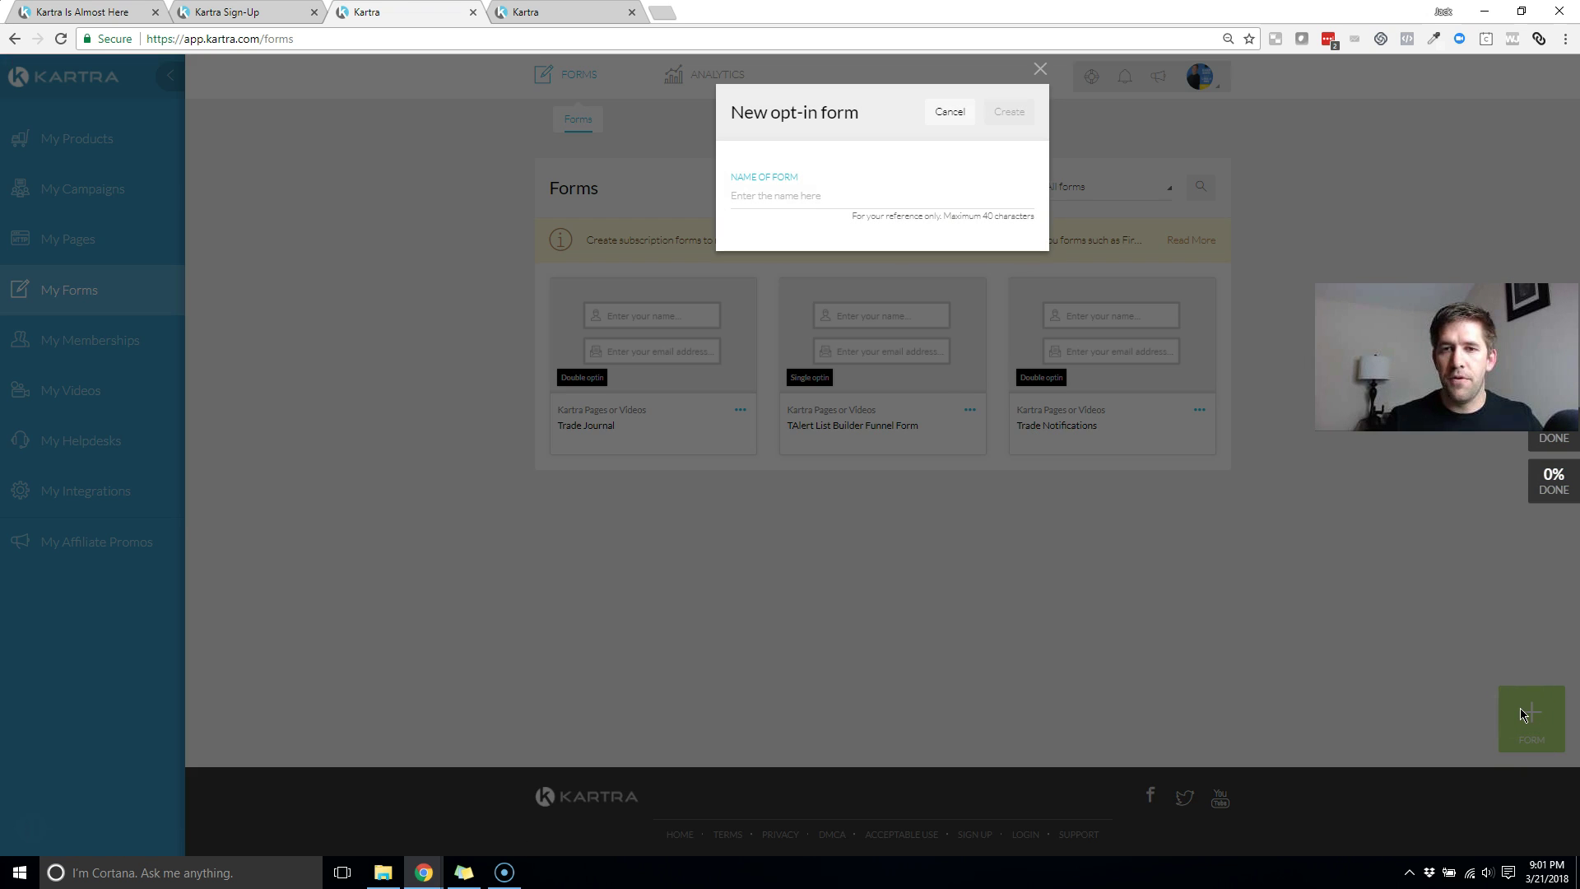
pyautogui.click(856, 201)
pyautogui.write('Youtube swipe file')
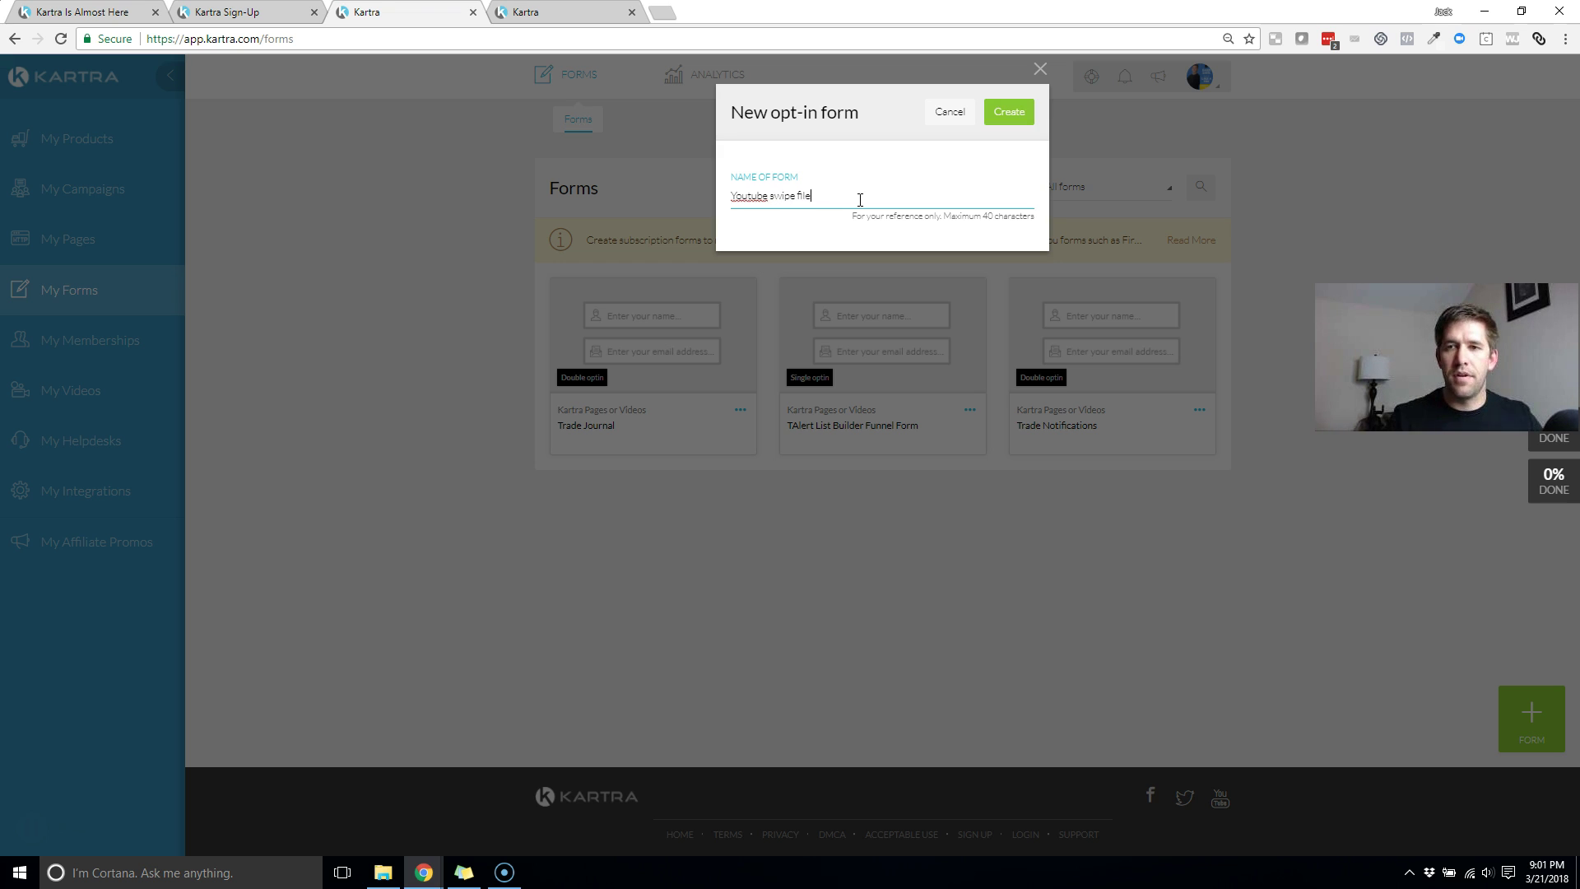
pyautogui.click(1015, 112)
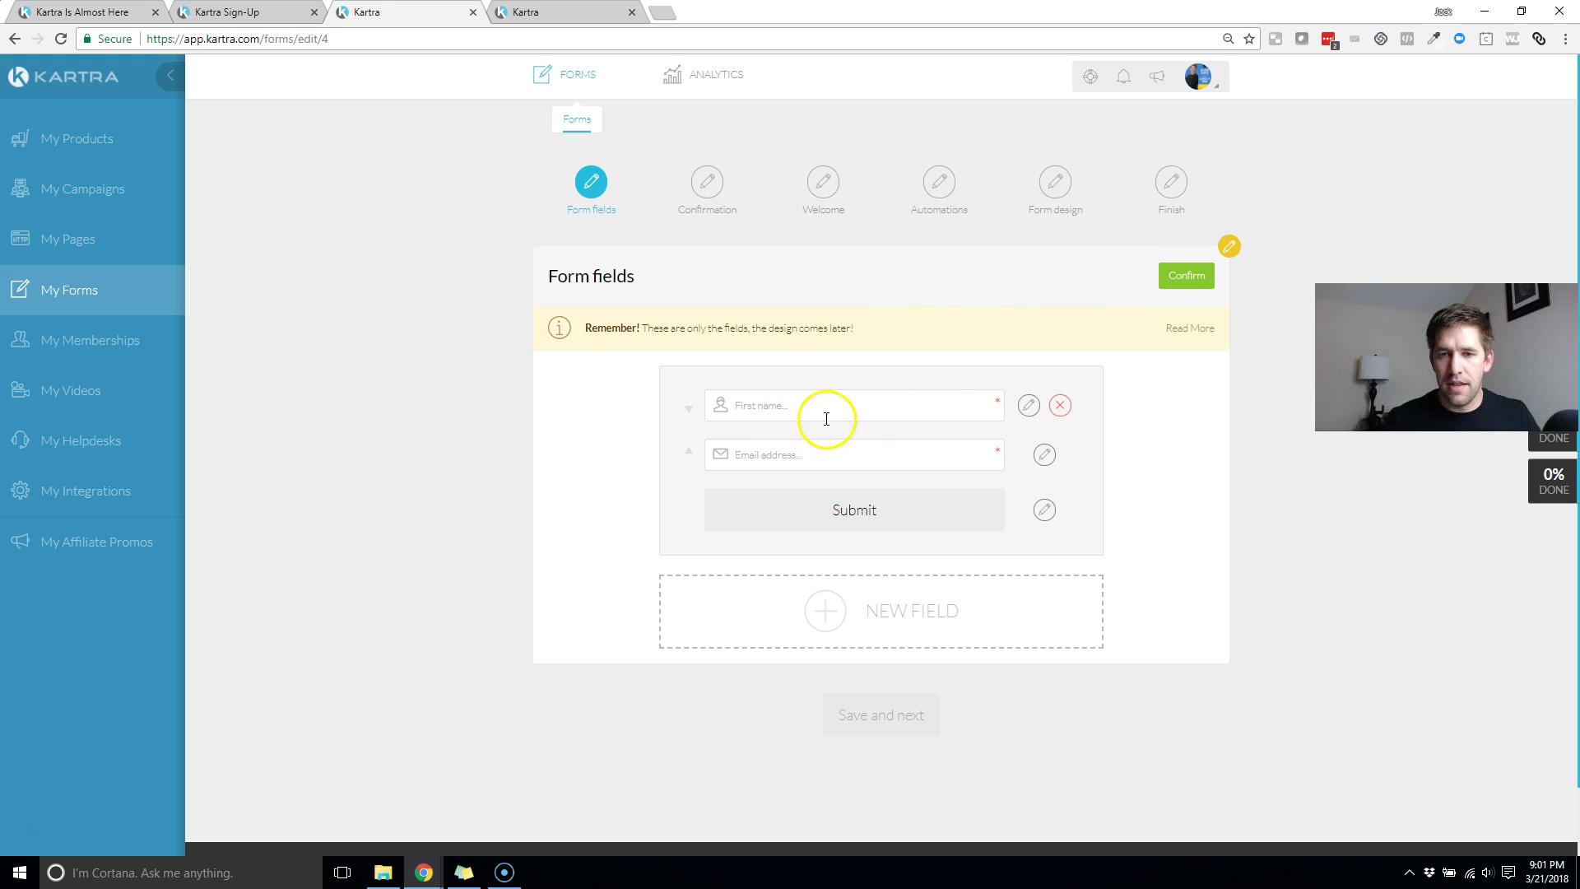
# Step: Remove the First name field so only Email remains, then save and continue
pyautogui.click(1061, 405)
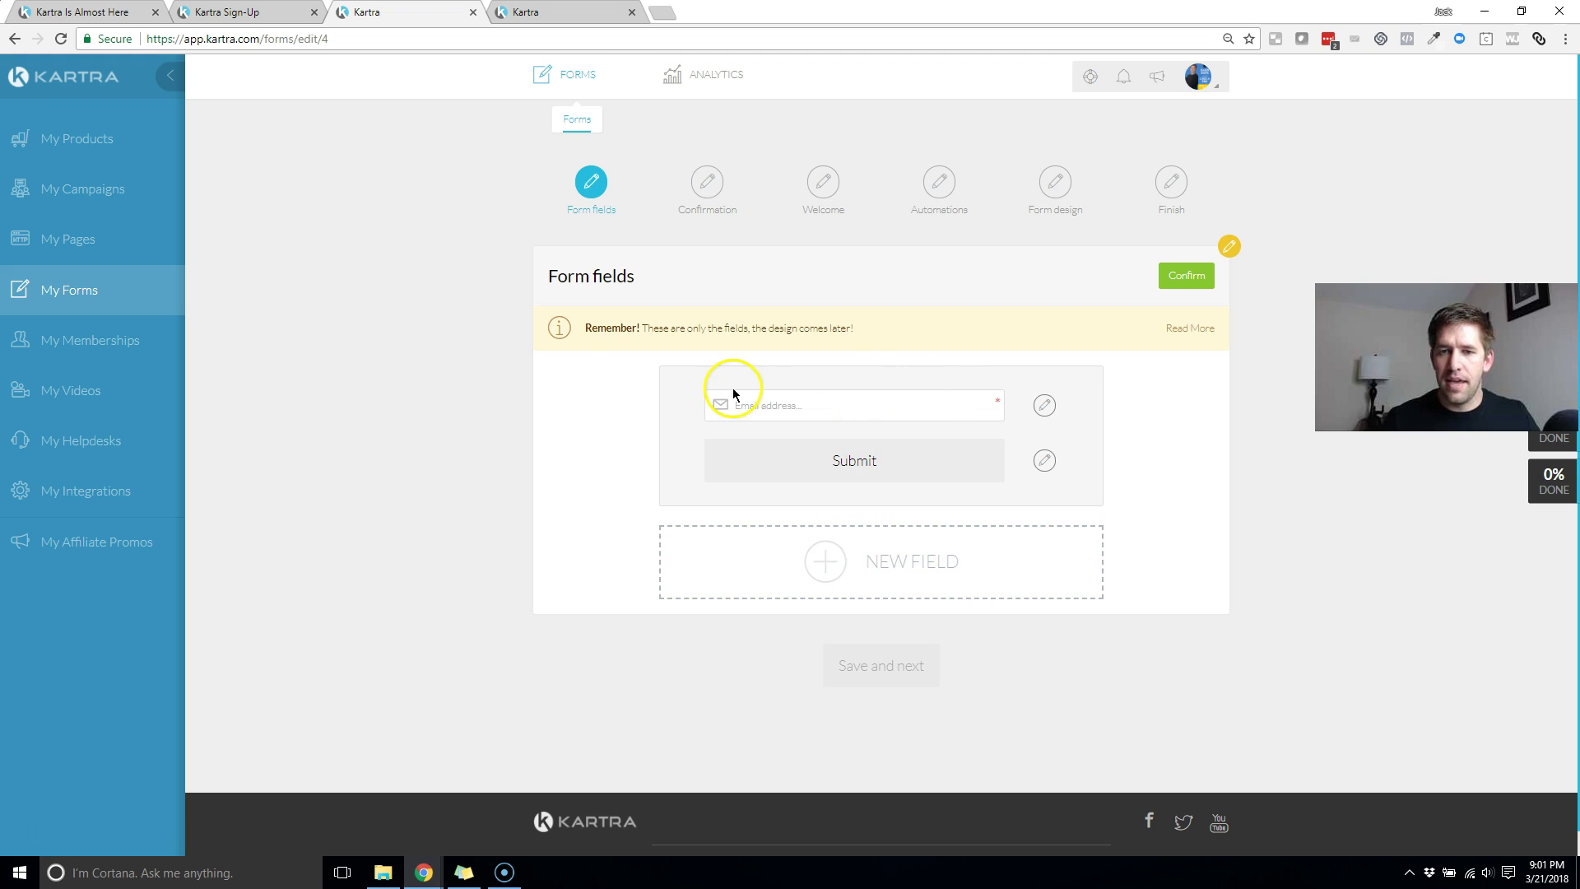
pyautogui.click(1179, 280)
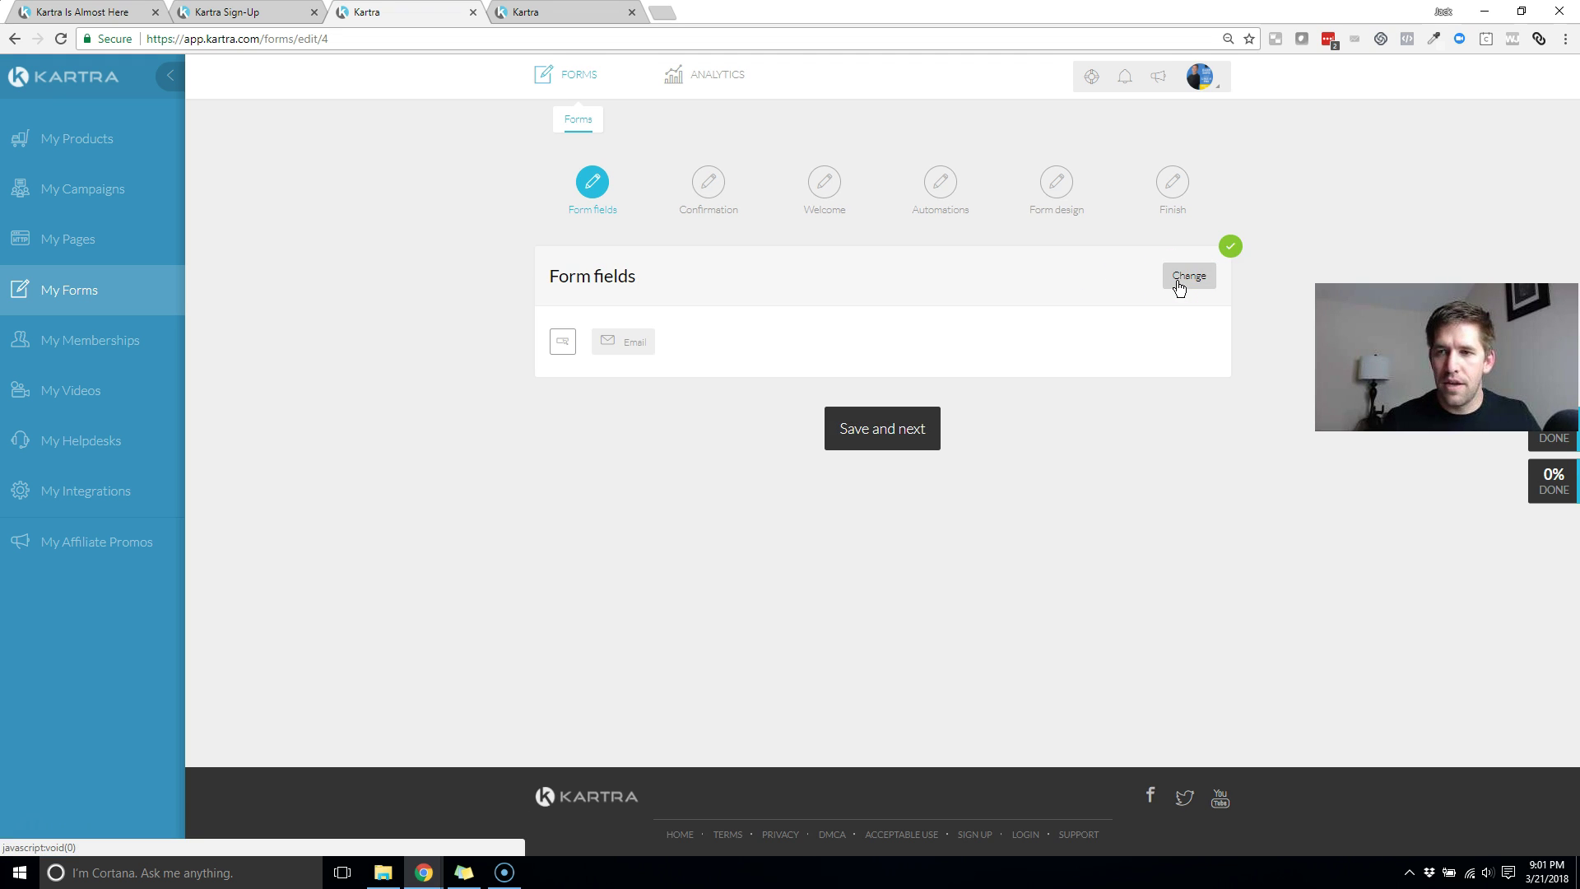
pyautogui.click(911, 444)
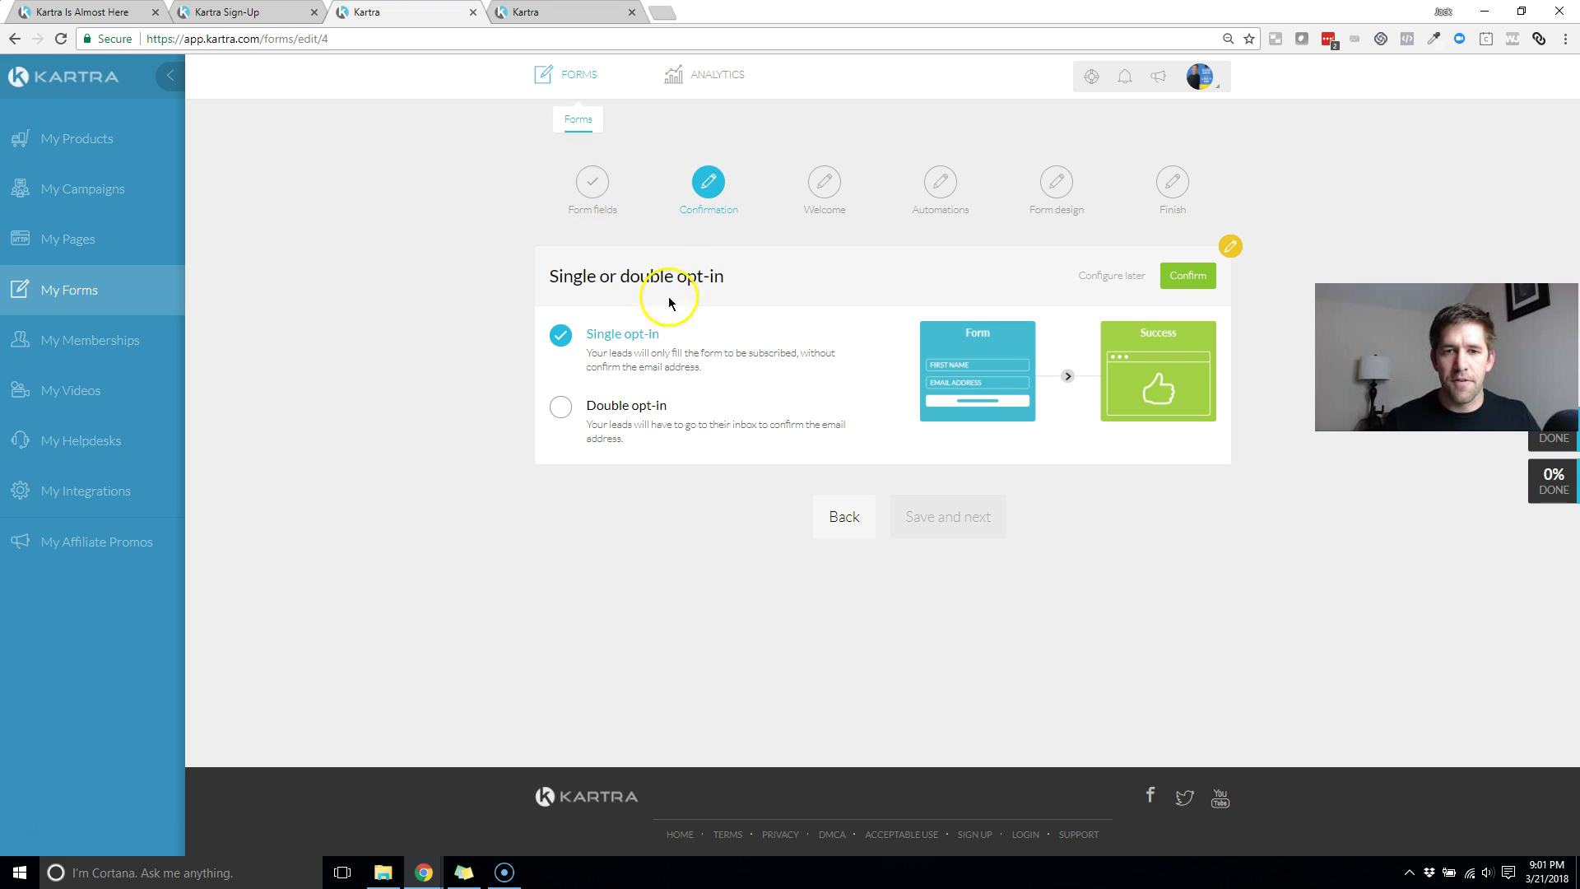
# Step: Keep single opt-in and send subscribers to the Youtube-category Kartra page Book Thank you
pyautogui.click(1194, 286)
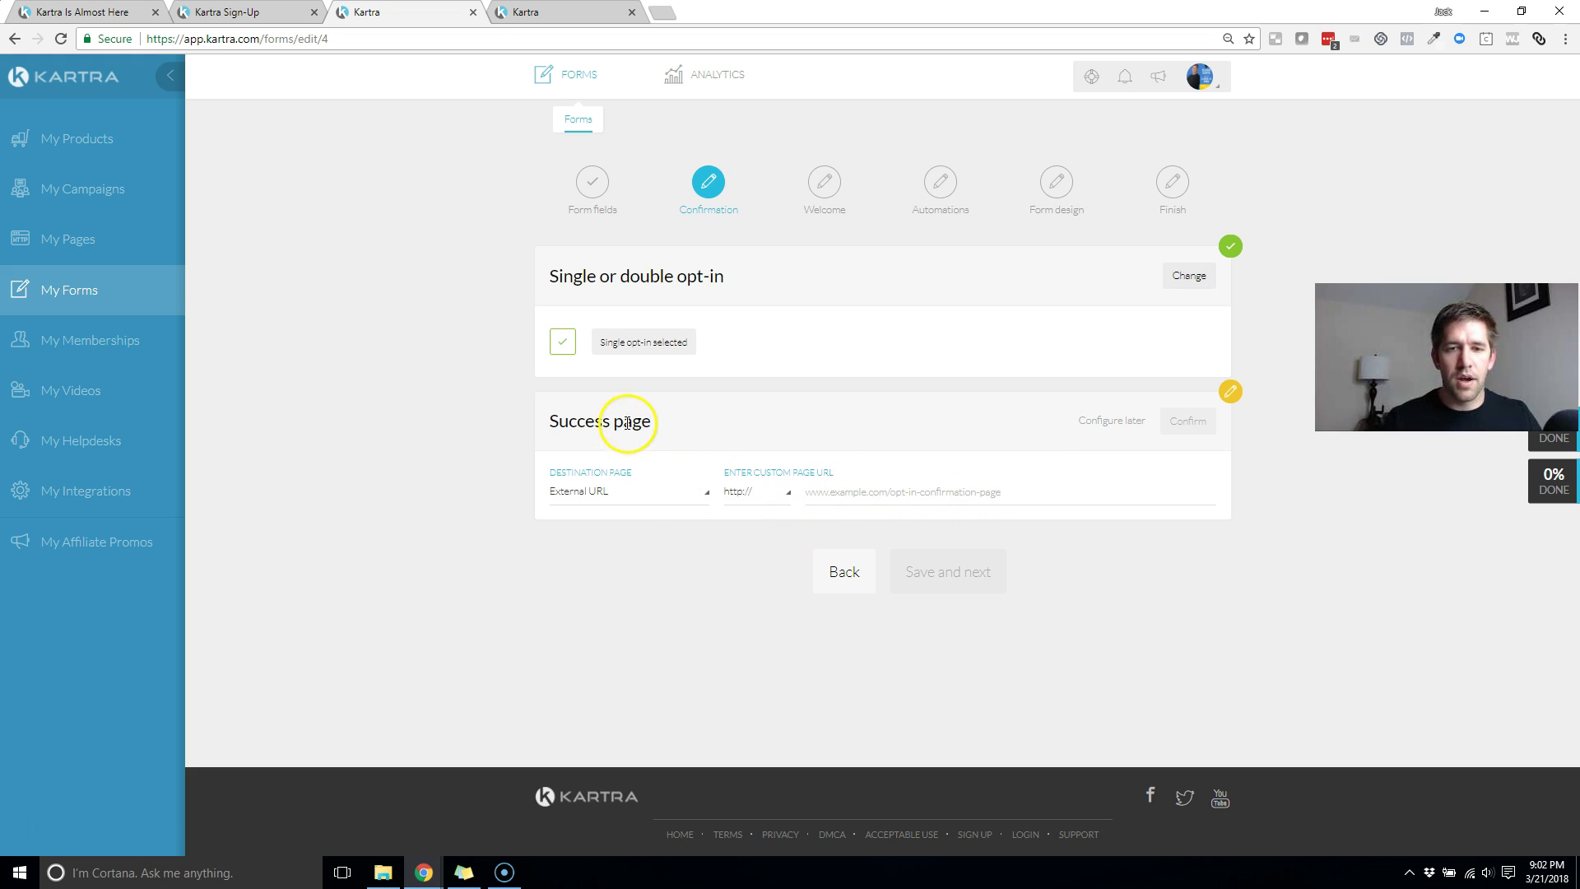
pyautogui.click(653, 498)
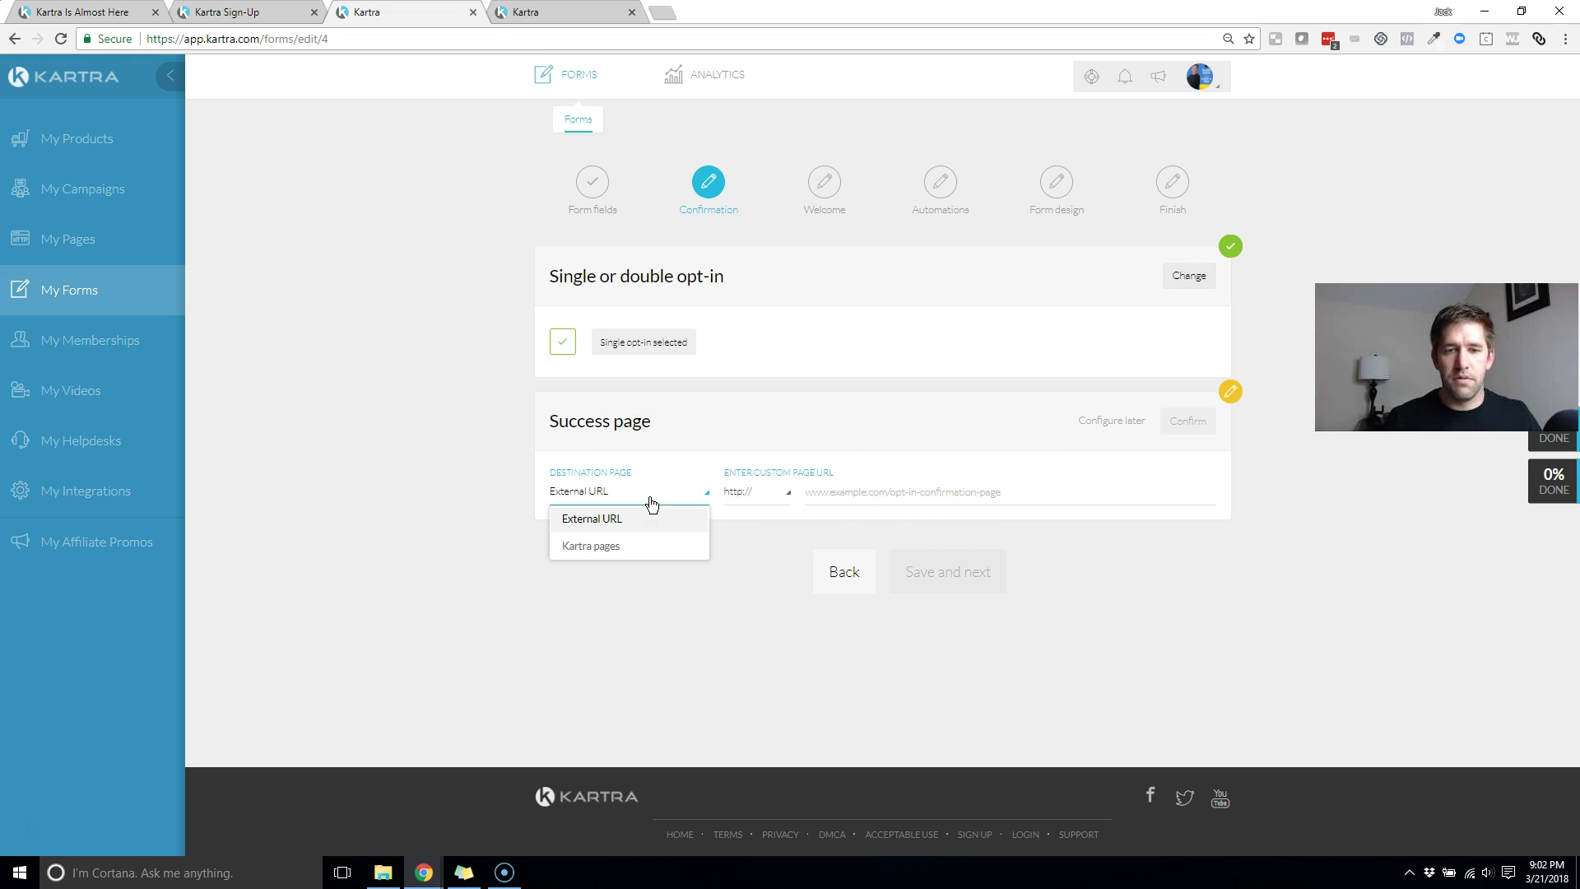
pyautogui.click(590, 549)
pyautogui.click(807, 497)
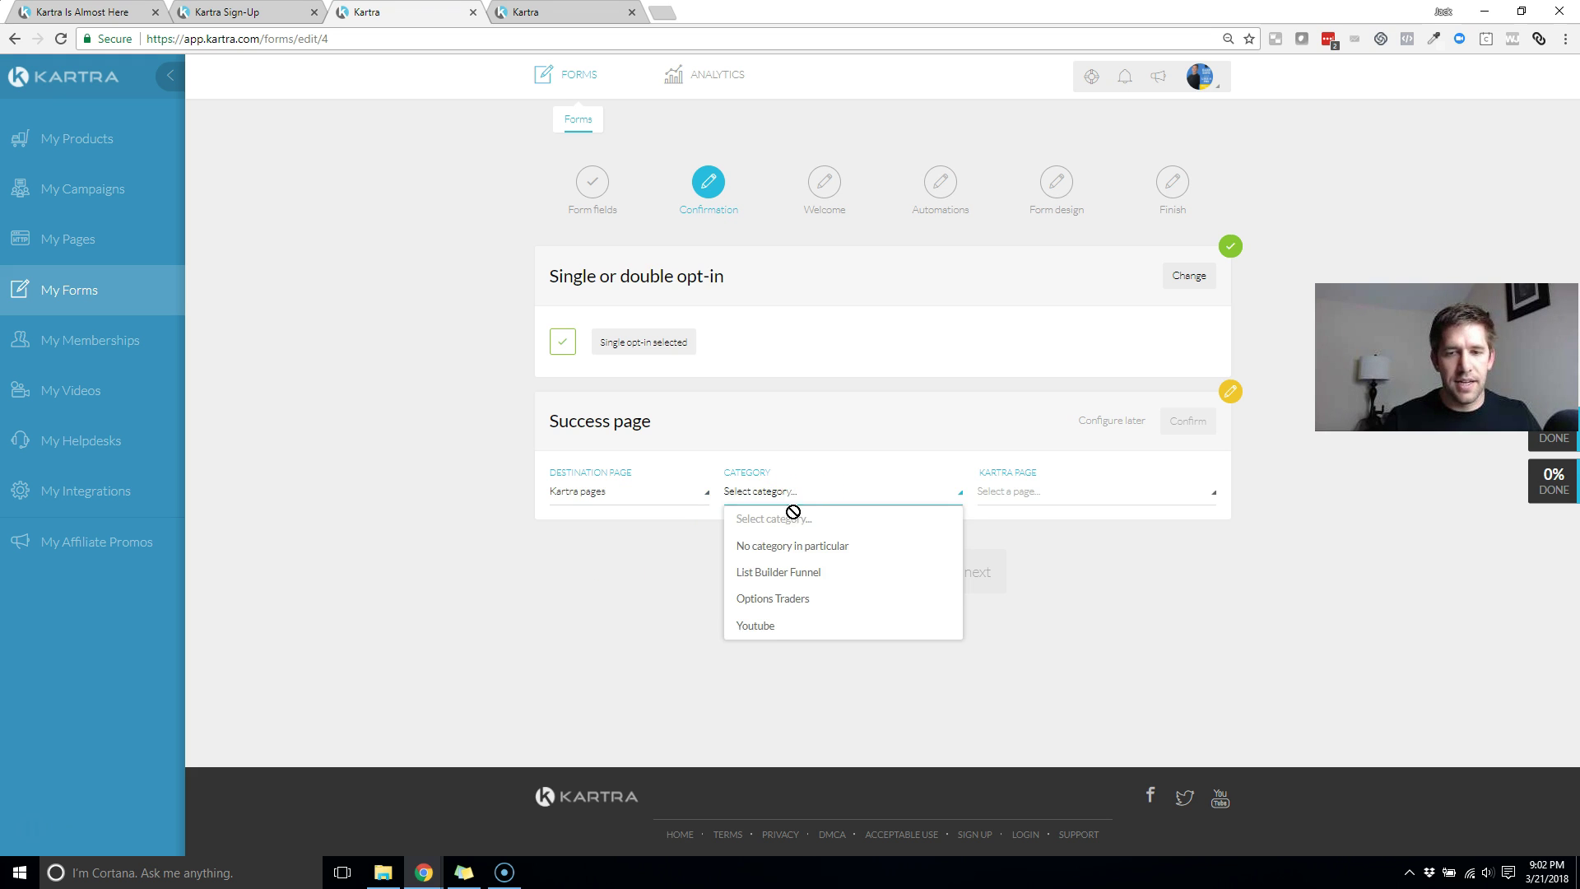
pyautogui.click(755, 627)
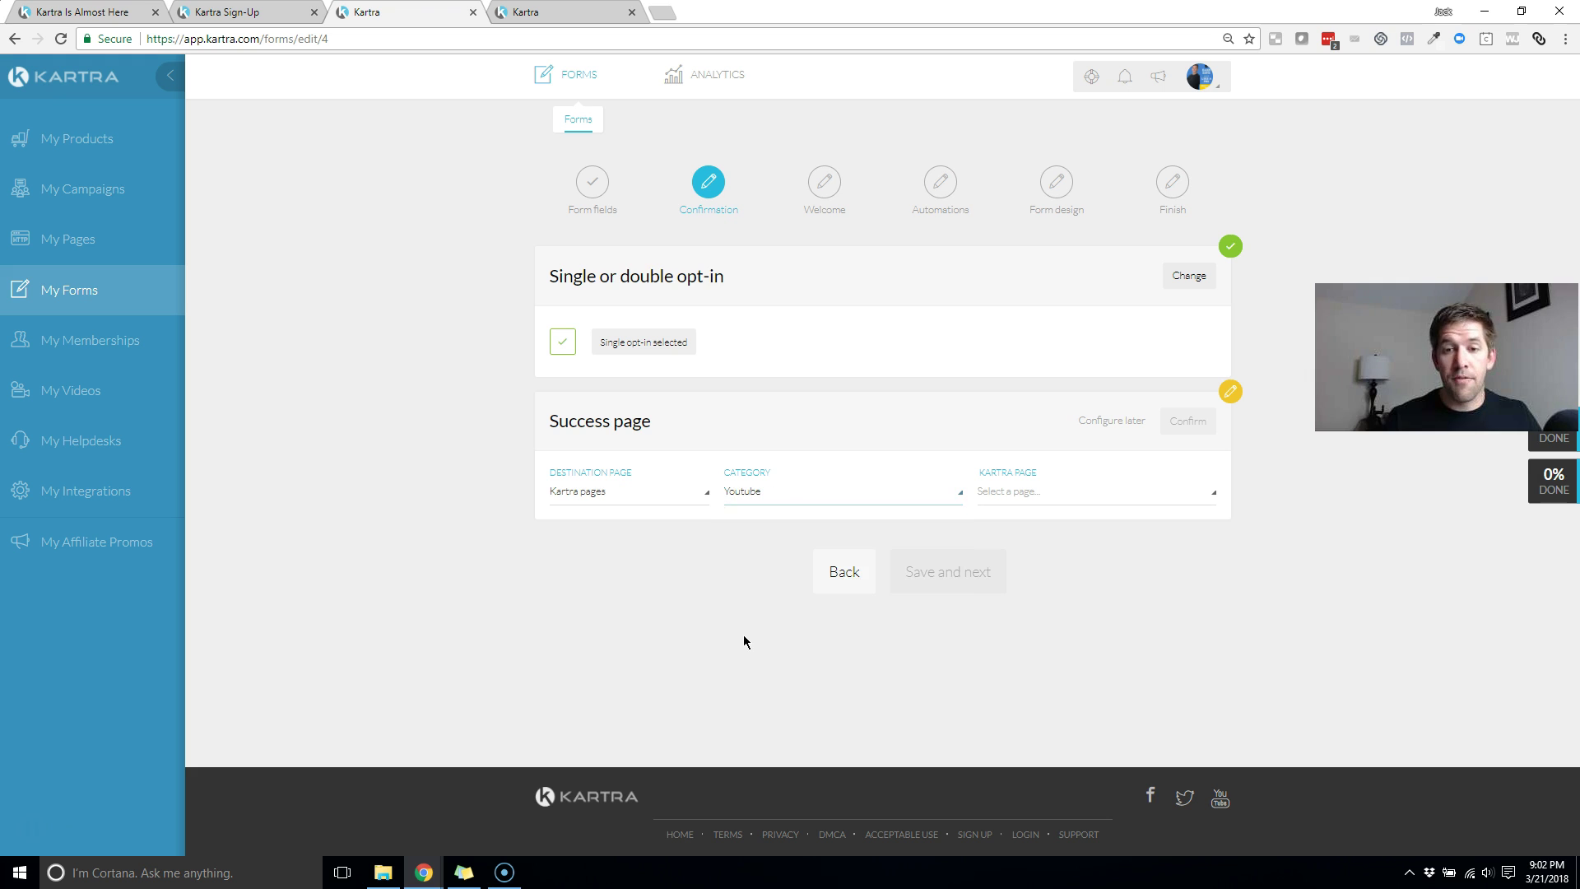
pyautogui.click(1069, 499)
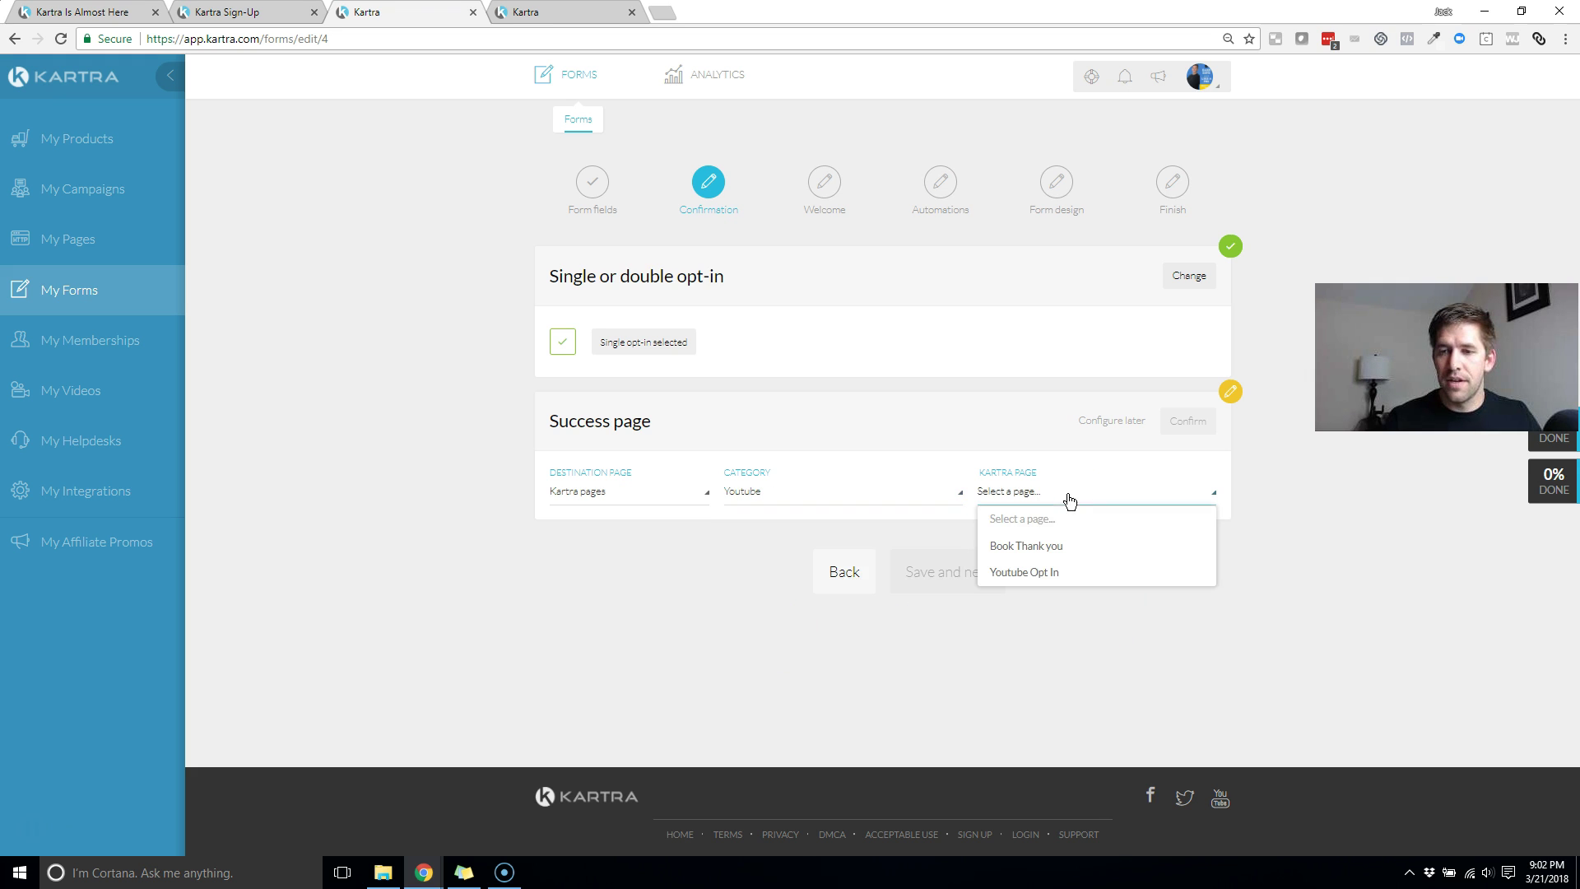
pyautogui.click(1025, 547)
pyautogui.click(1192, 426)
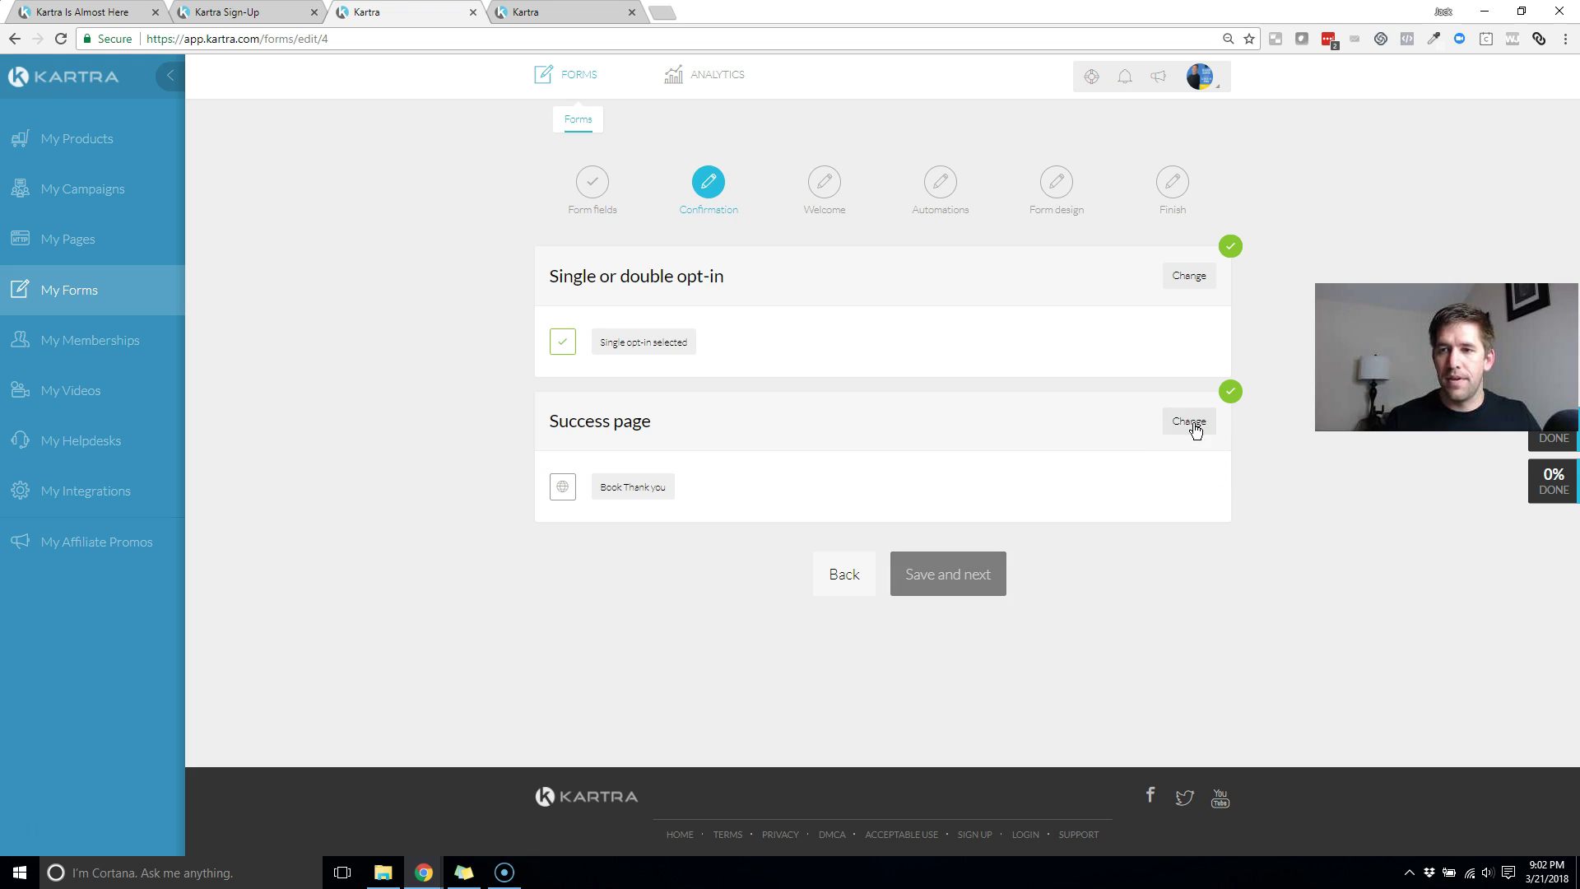
pyautogui.click(963, 576)
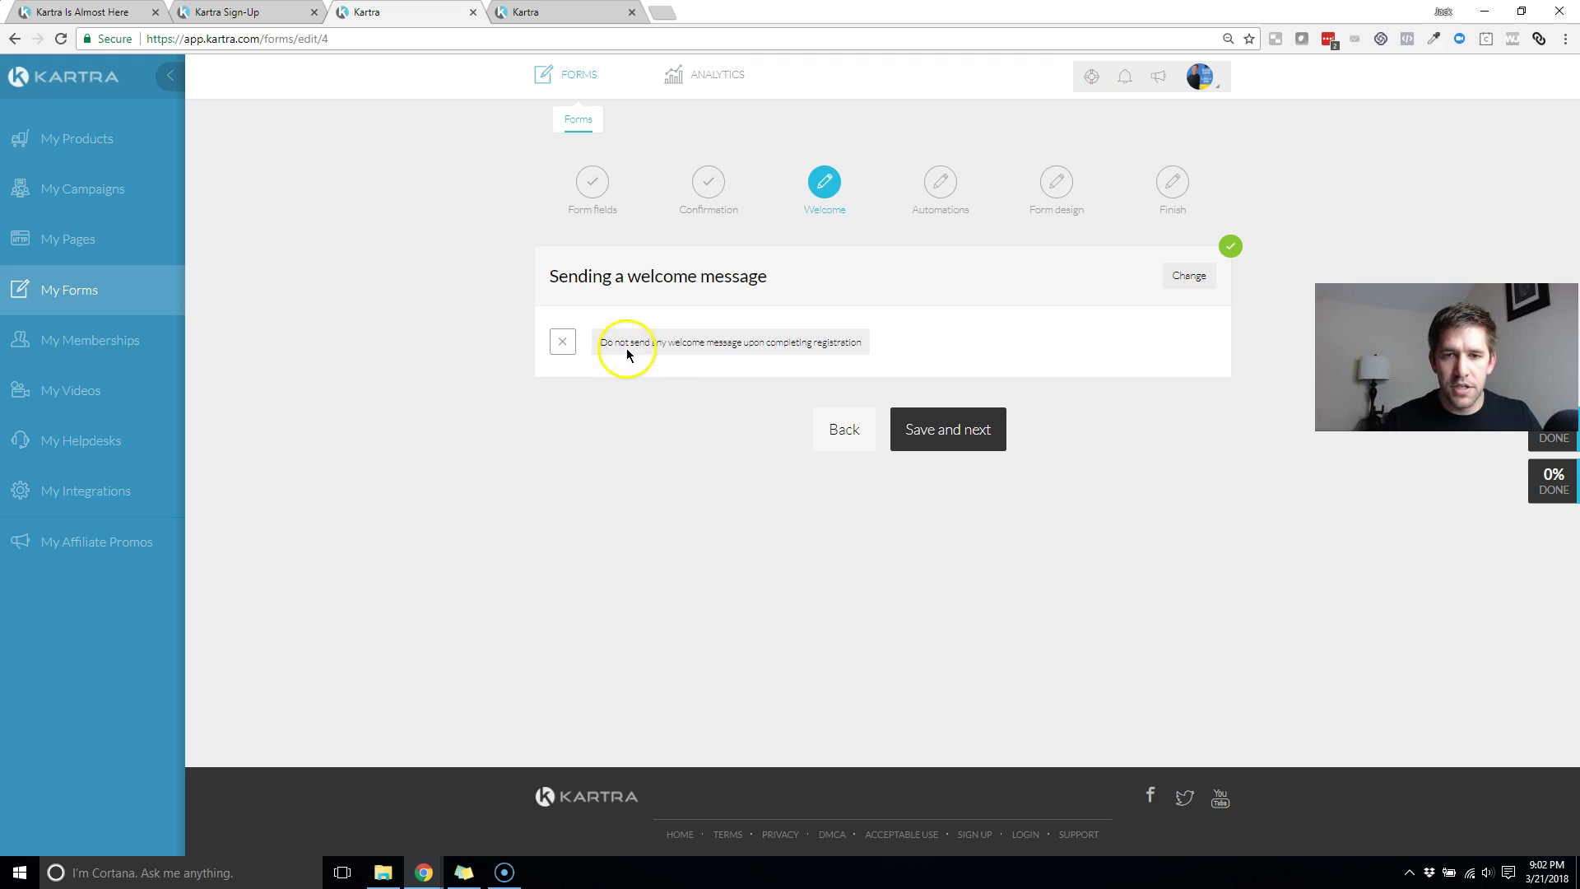
# Step: Enable a KartraMail welcome email, filling in sender name, send-from and reply-to addresses
pyautogui.click(1193, 277)
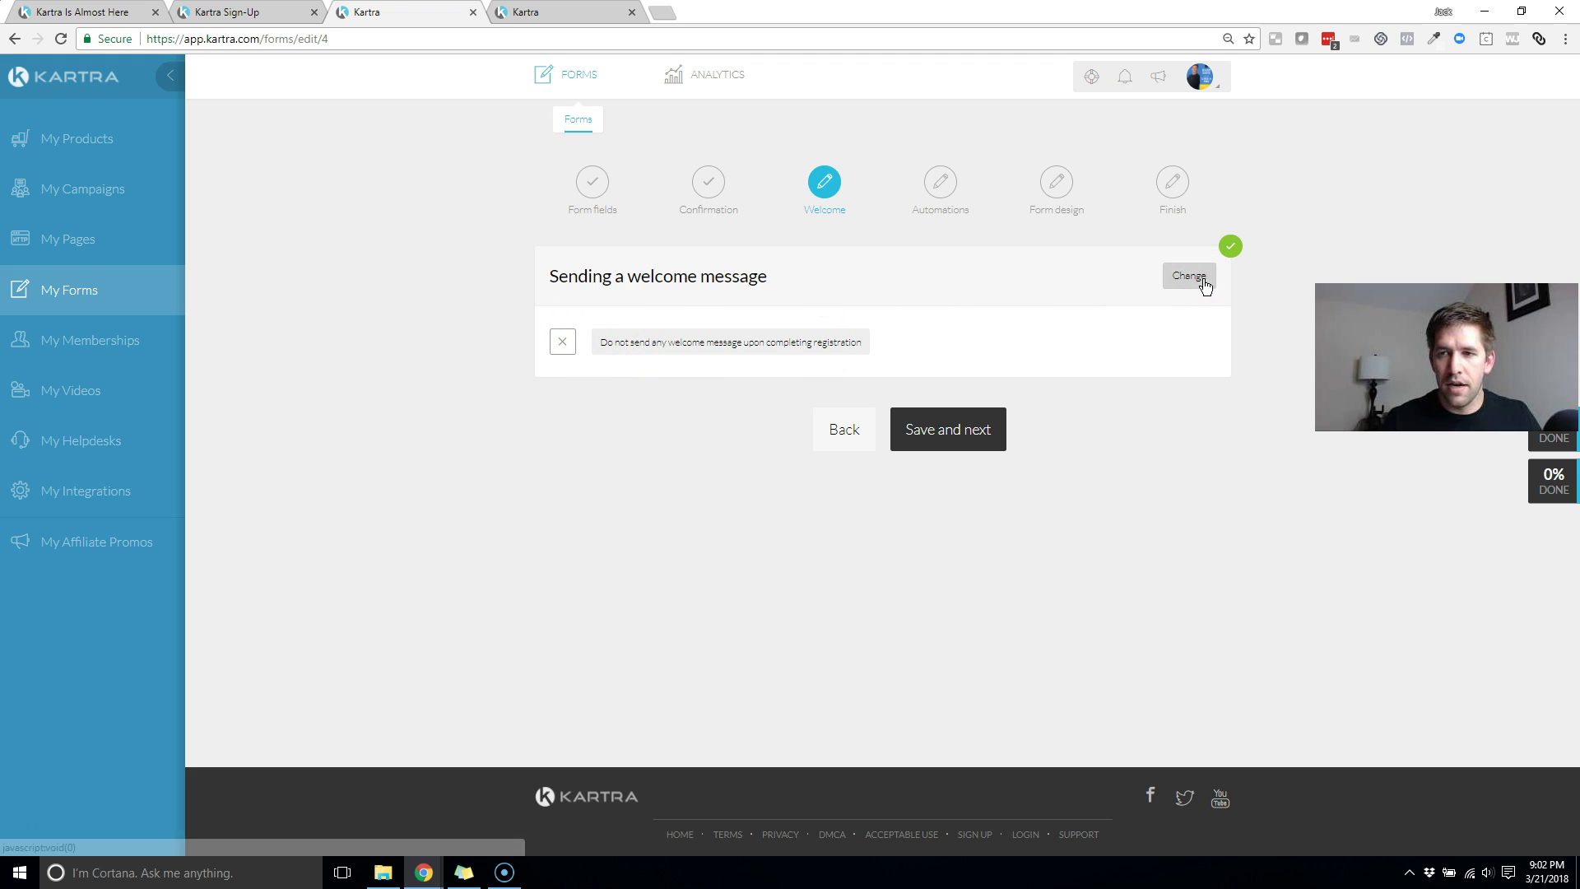
pyautogui.click(594, 339)
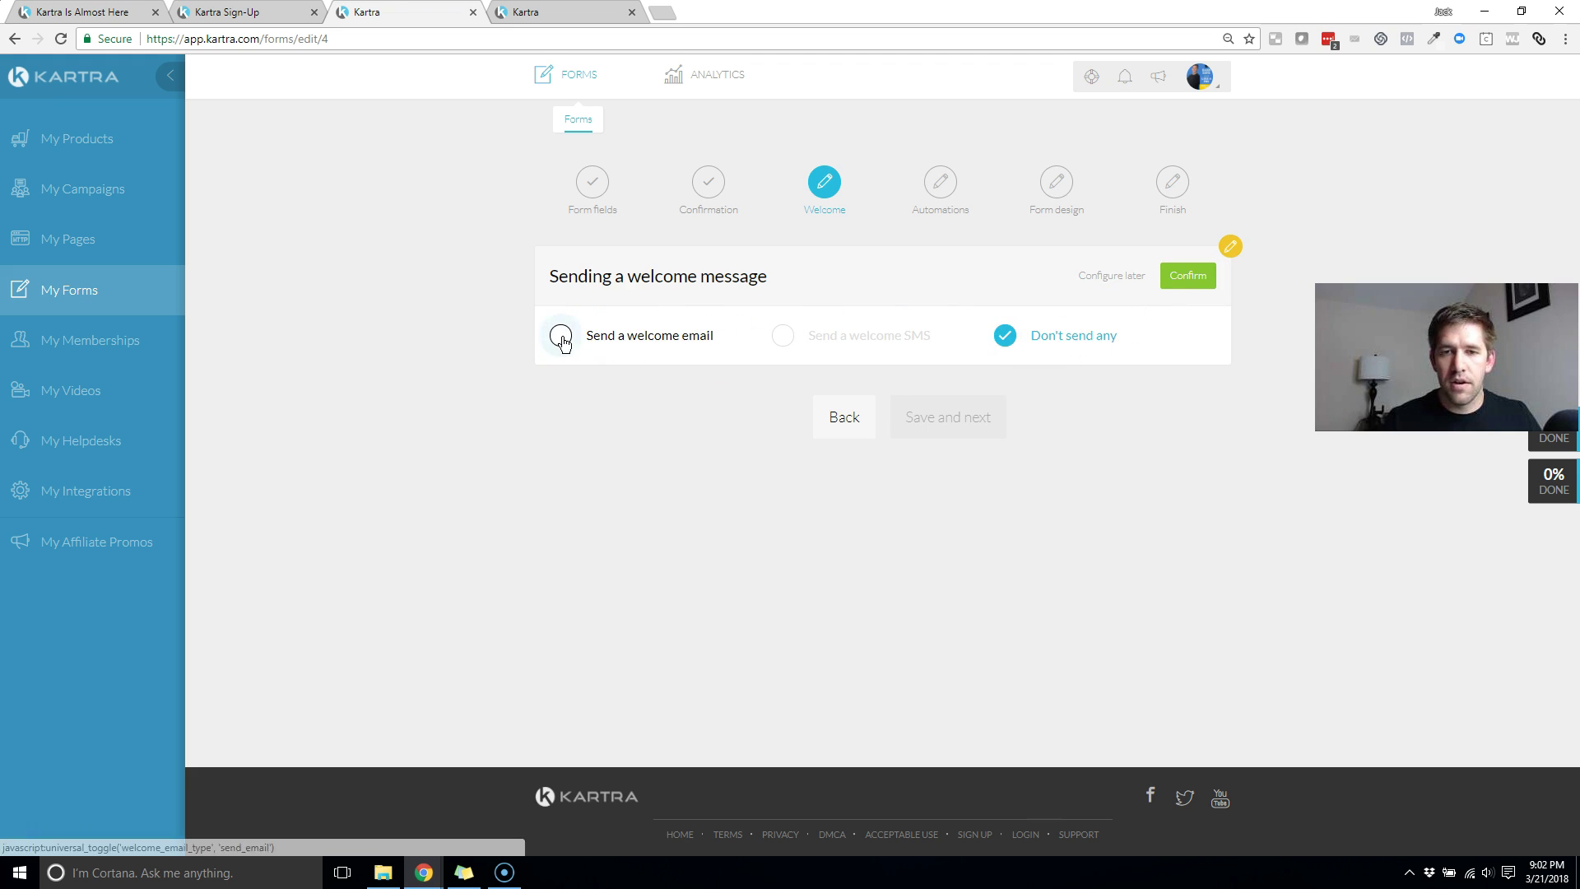
pyautogui.click(673, 420)
pyautogui.click(667, 462)
pyautogui.moveTo(639, 483); pyautogui.dragTo(344, 497)
pyautogui.write('J')
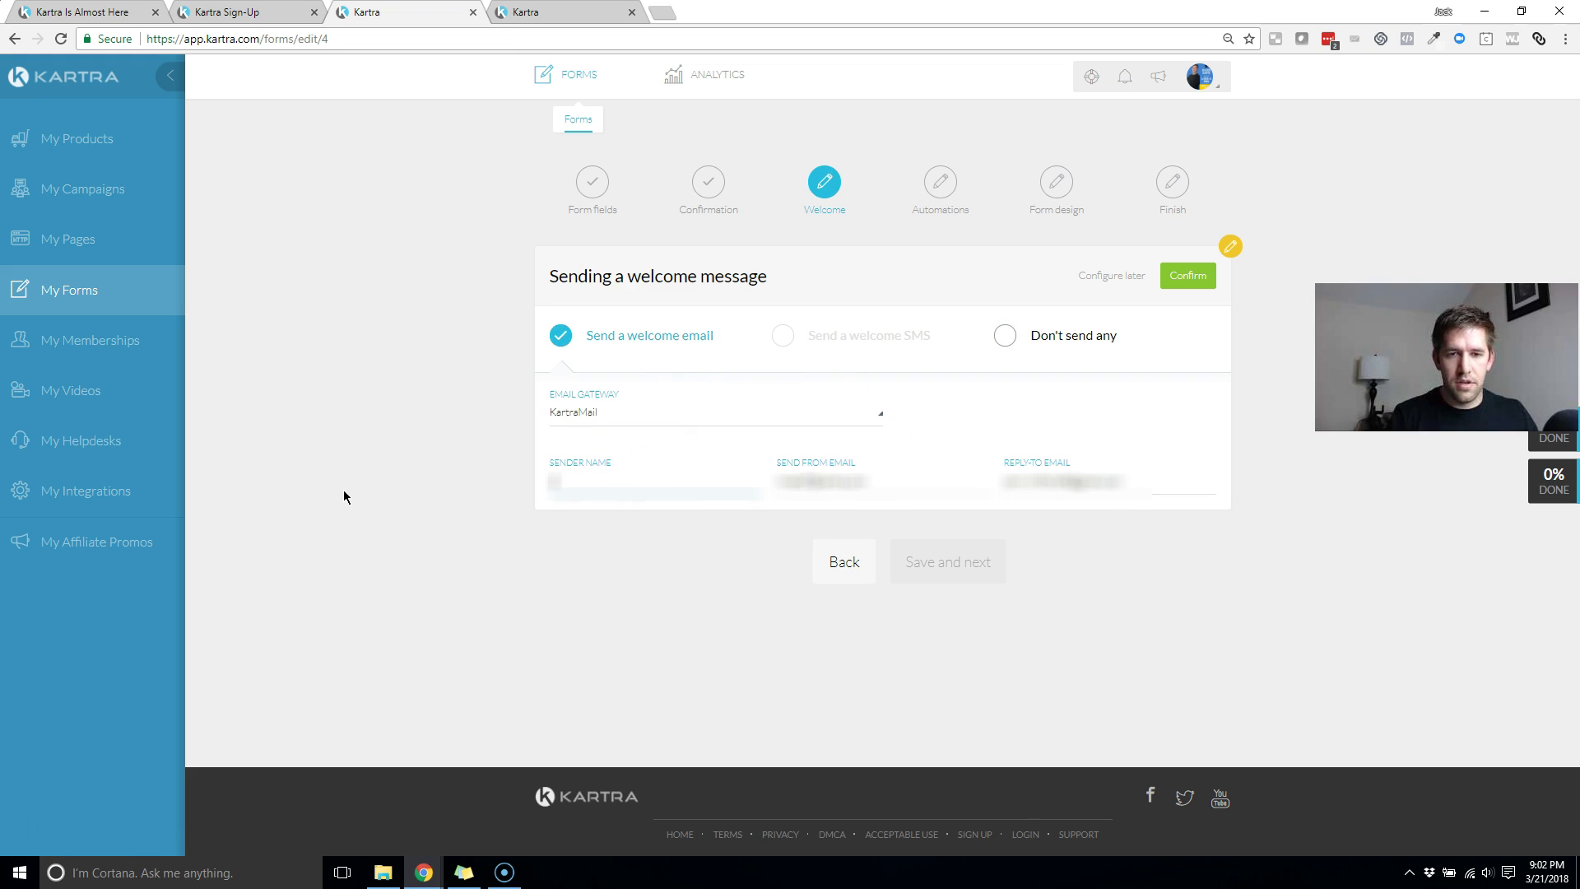
pyautogui.press('Tab')
pyautogui.write('j')
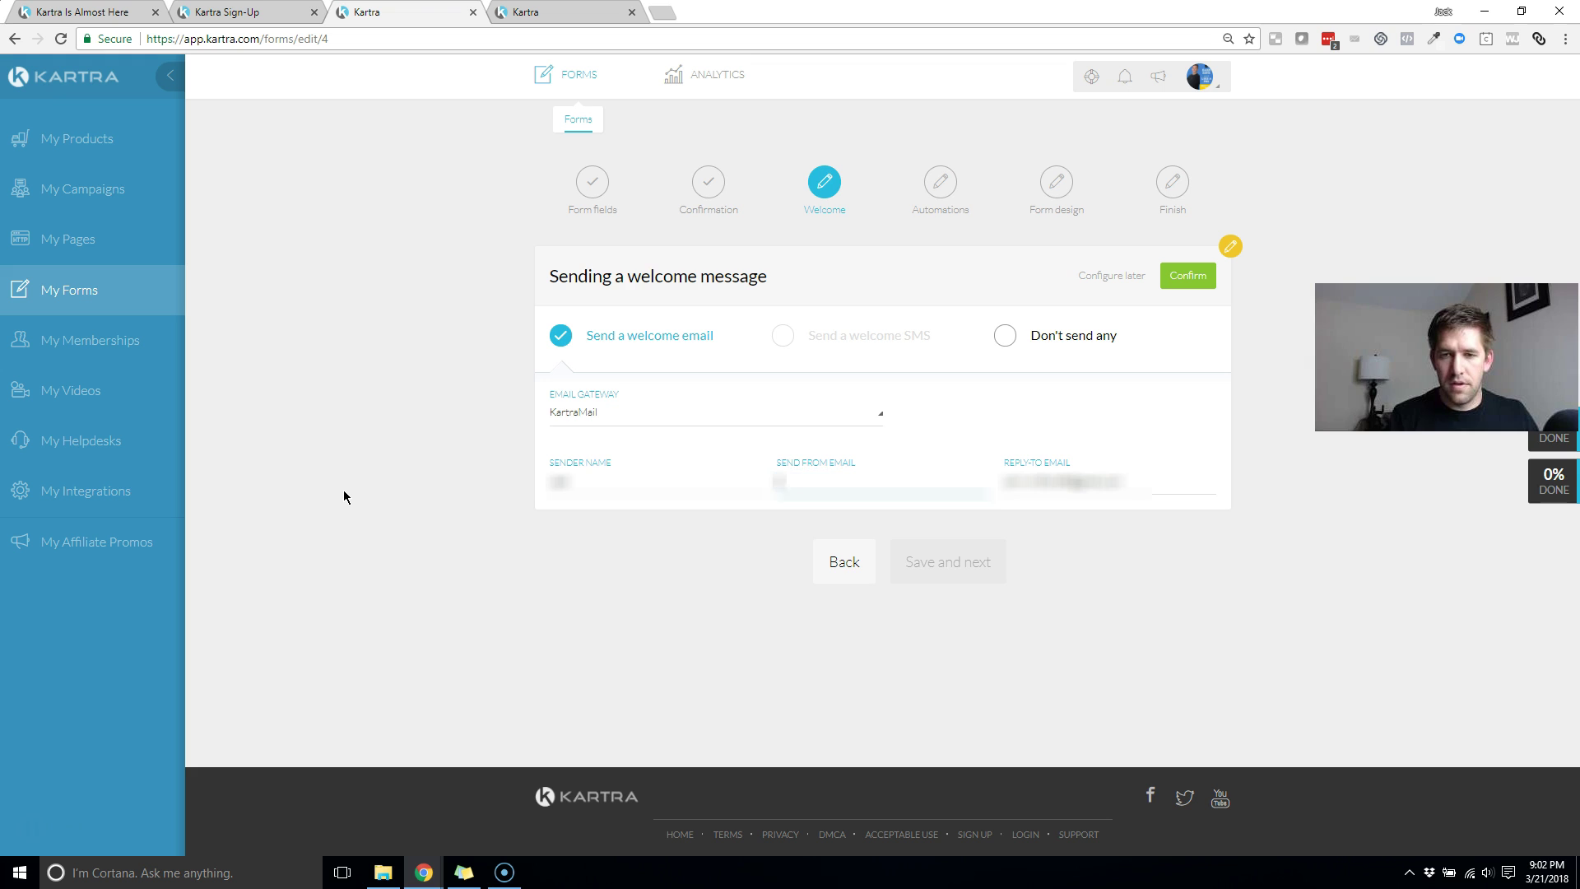
pyautogui.press('Tab')
pyautogui.write('j')
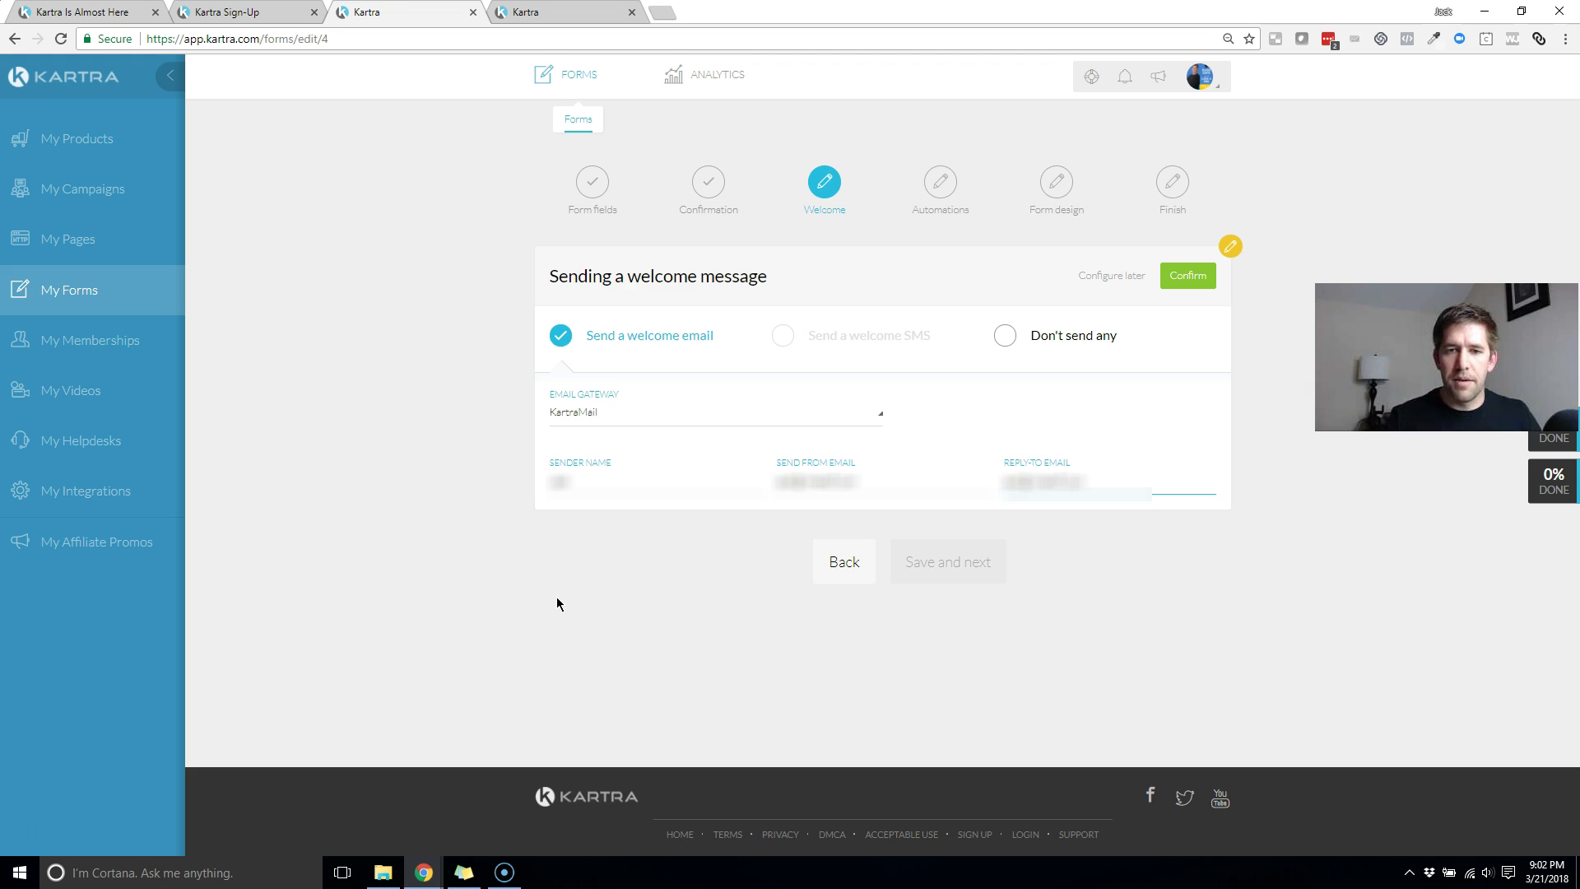
pyautogui.click(1188, 276)
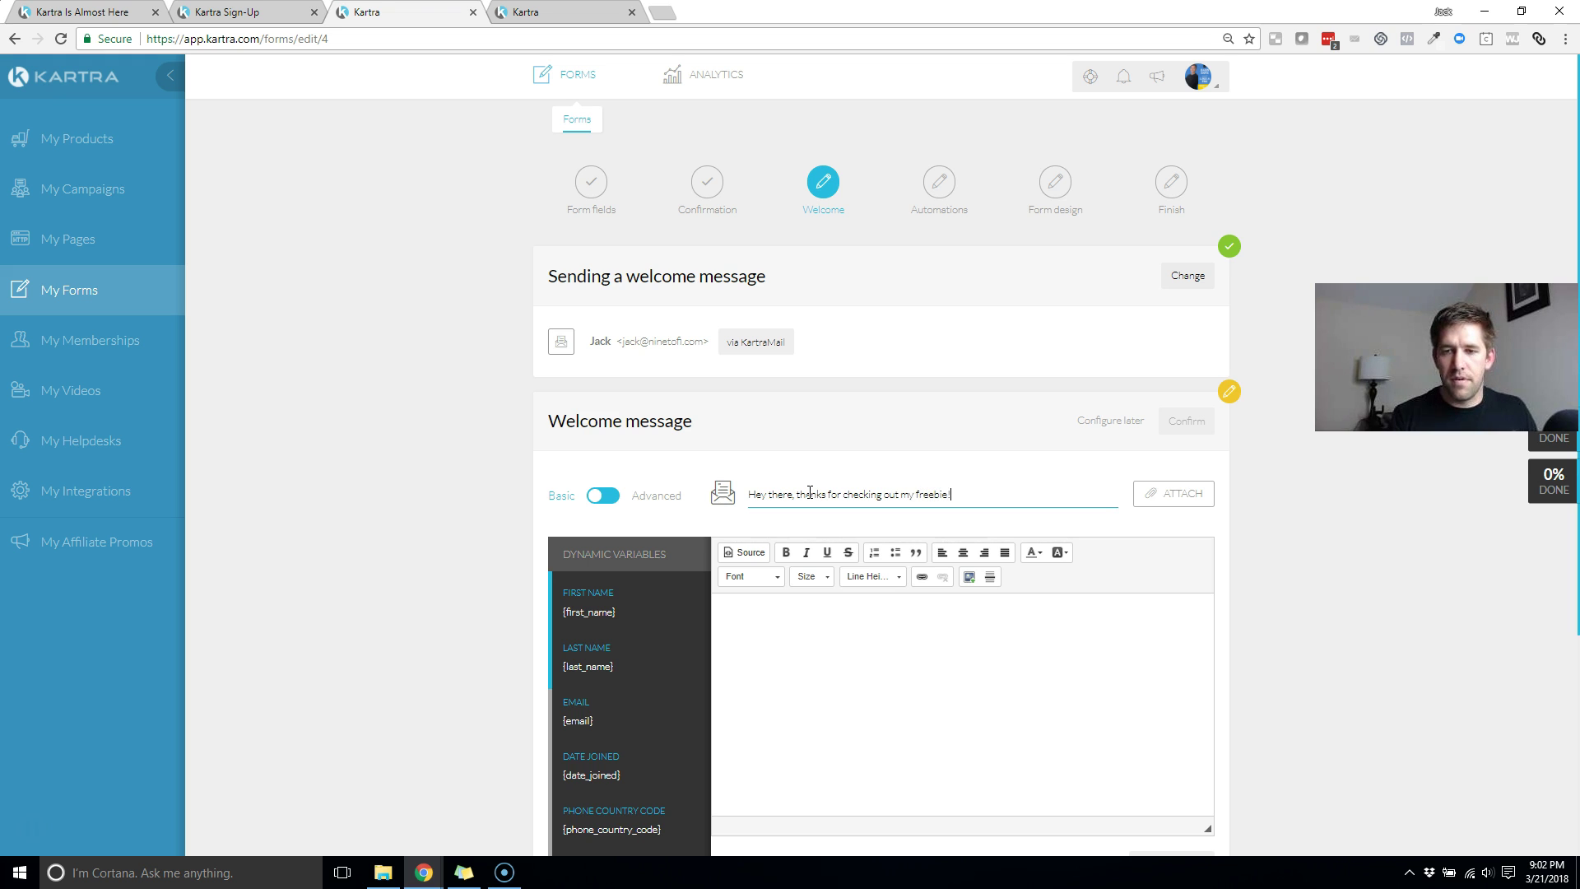
# Step: Write the welcome email body with the {affiliate_link} variable, confirm, and continue to automations
pyautogui.click(913, 656)
pyautogui.write('Message here')
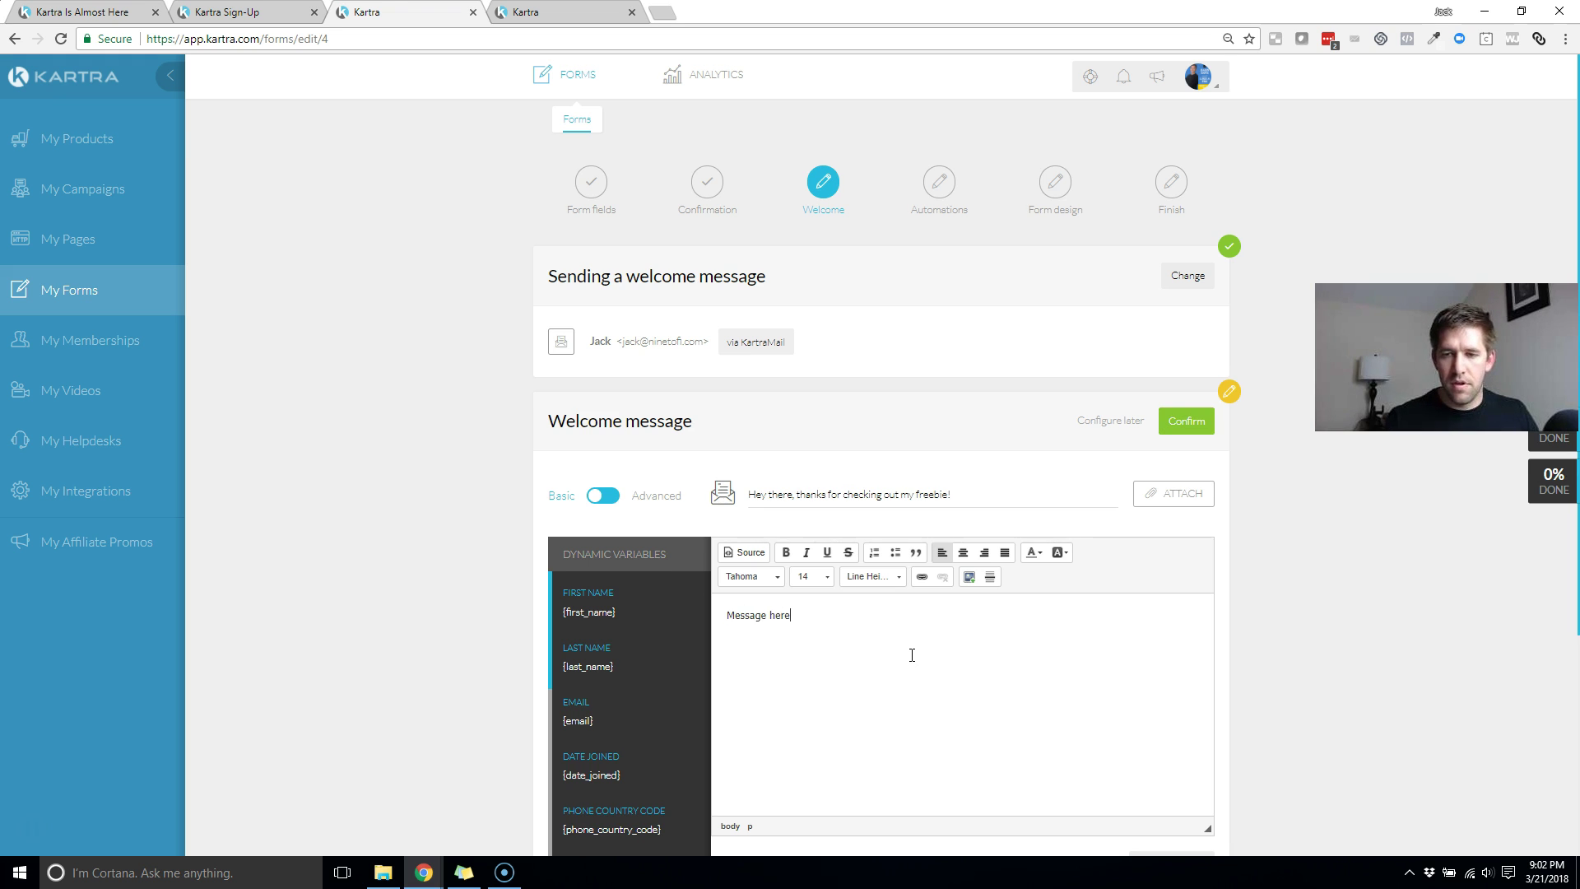
pyautogui.scroll(-4, 912, 655)
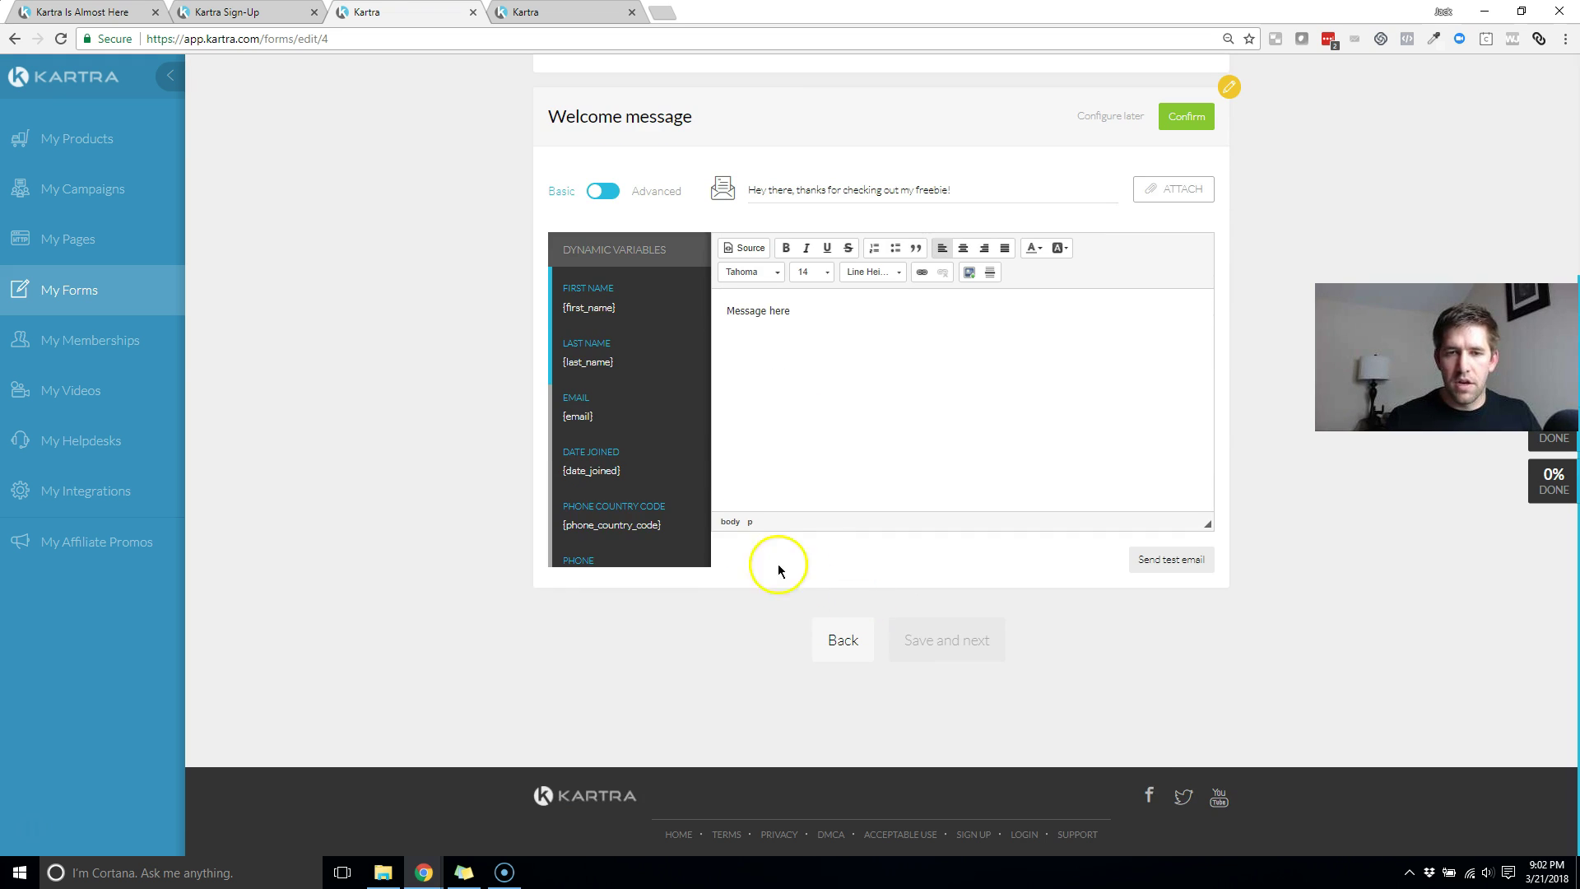
pyautogui.scroll(-3, 634, 378)
pyautogui.scroll(-3, 650, 372)
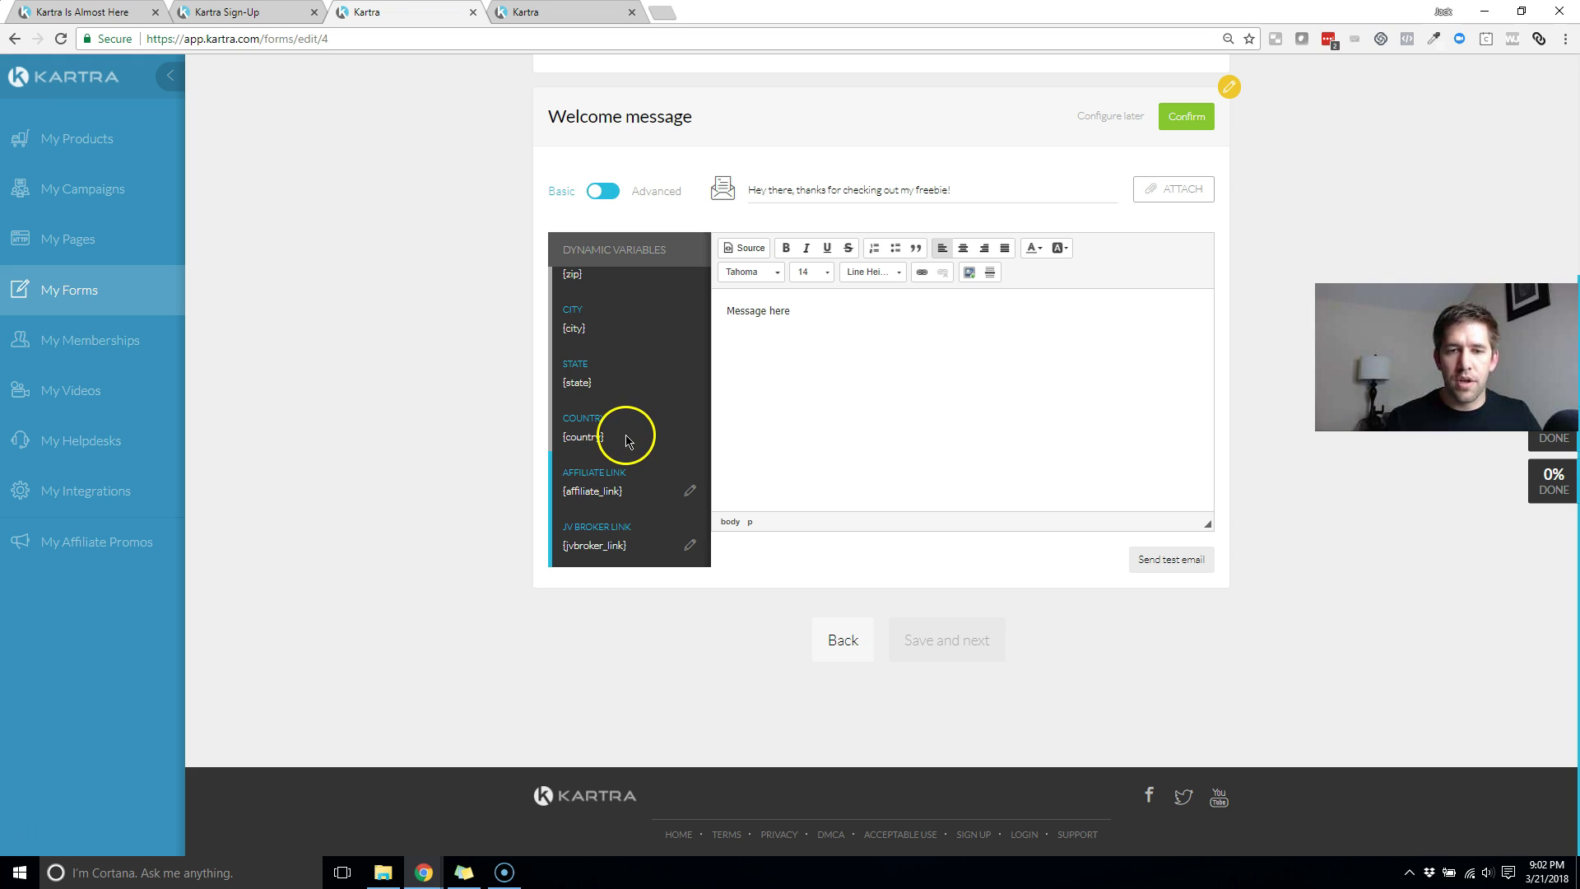
pyautogui.scroll(2, 638, 449)
pyautogui.scroll(-2, 639, 449)
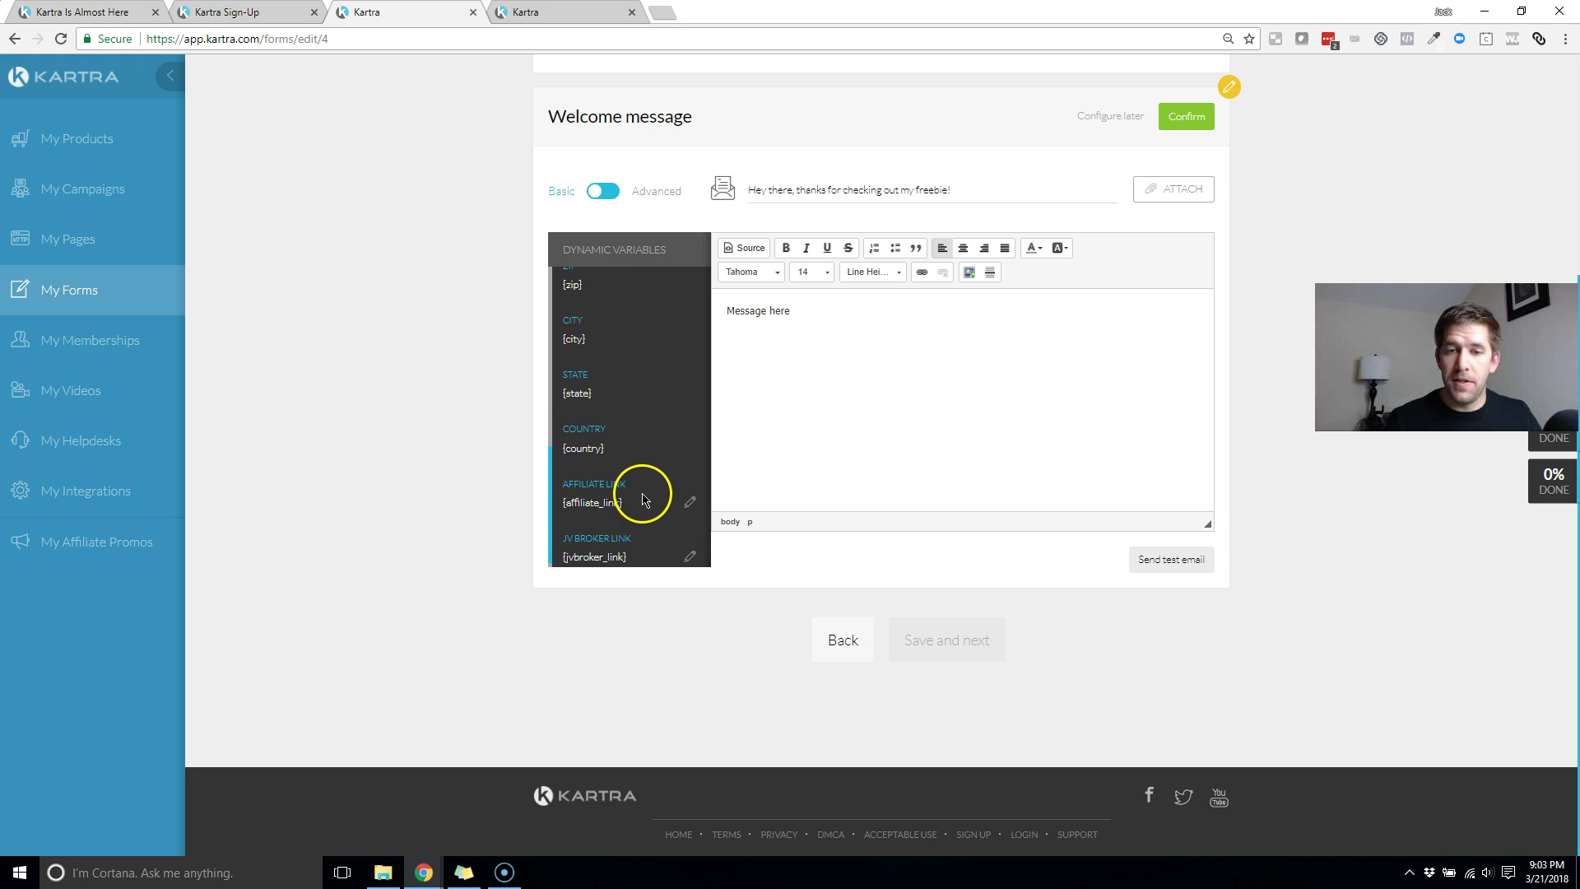
pyautogui.click(1016, 512)
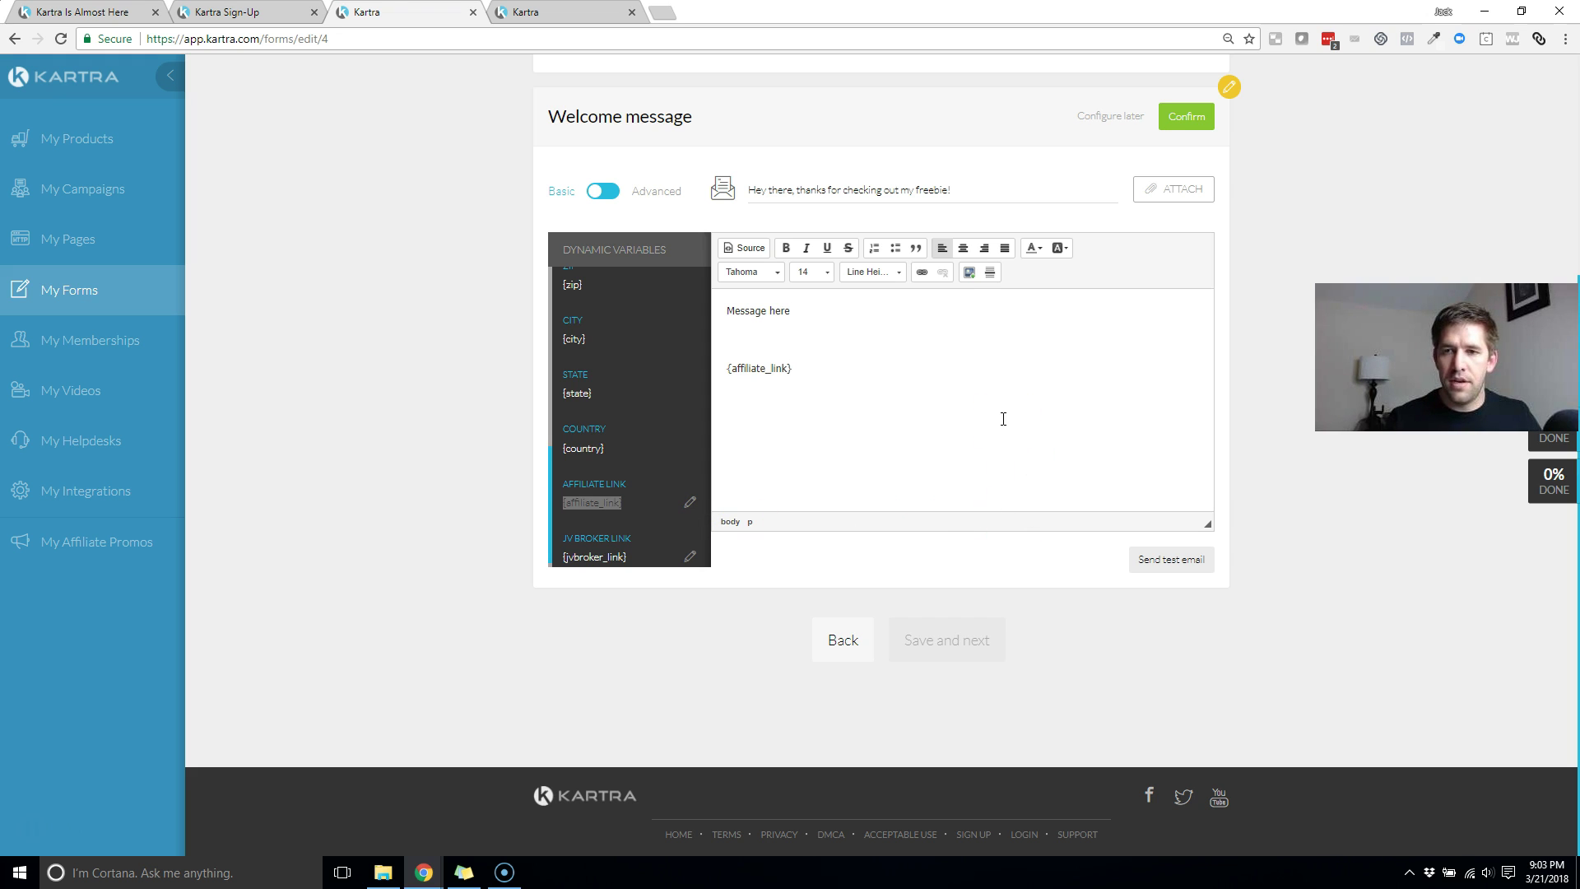
pyautogui.click(1047, 543)
pyautogui.scroll(4, 1050, 547)
pyautogui.click(1181, 421)
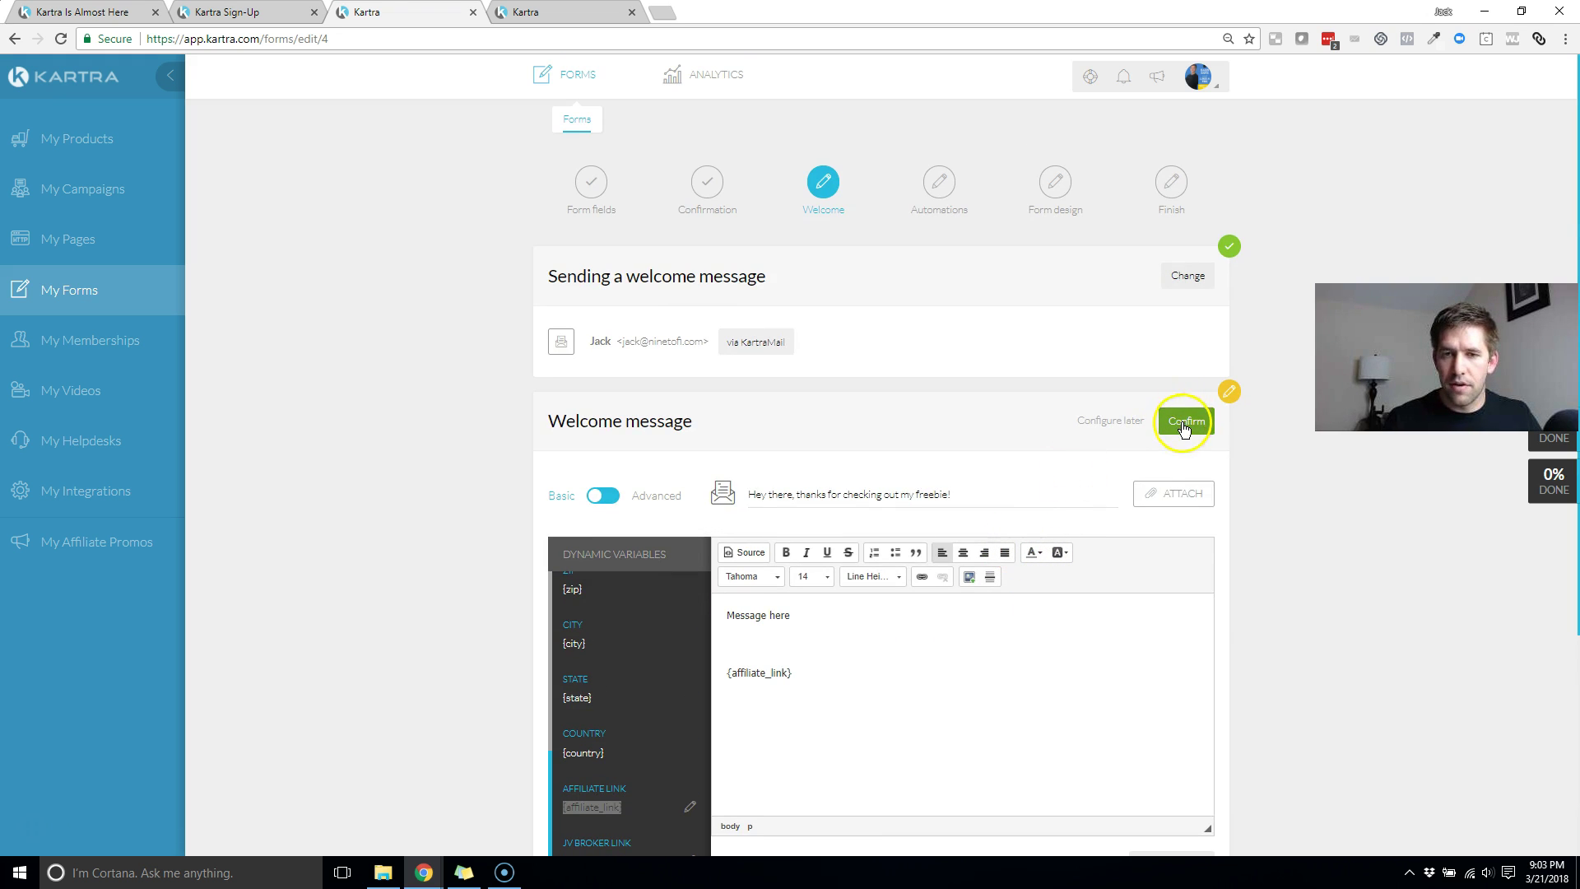
pyautogui.click(967, 472)
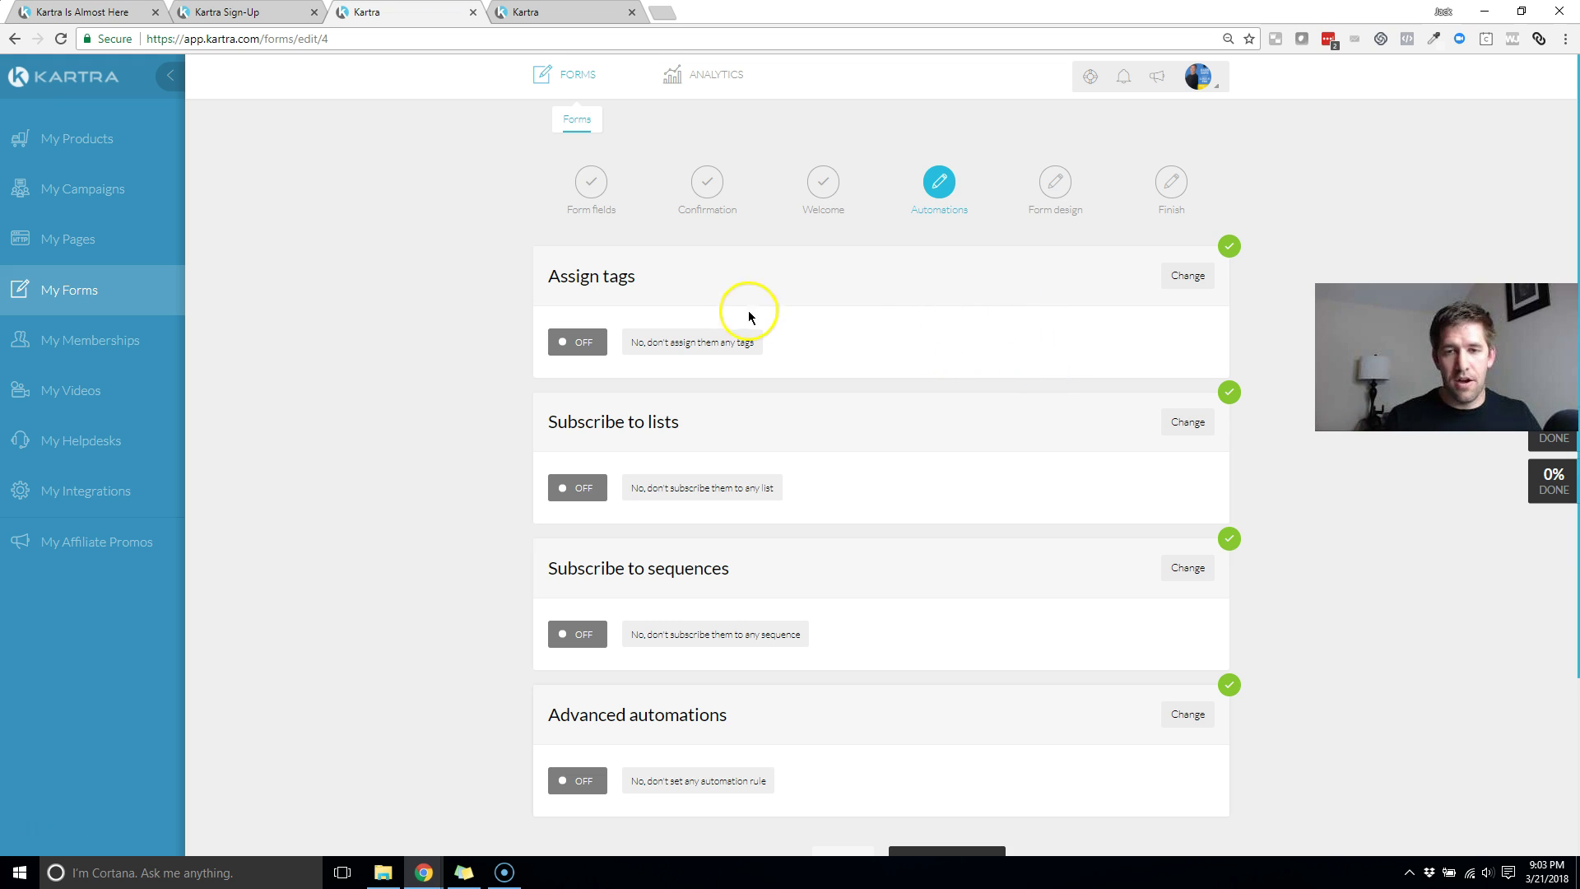
# Step: Keep 'Don't assign any tag' saved and open the Advanced automations section
pyautogui.click(1191, 276)
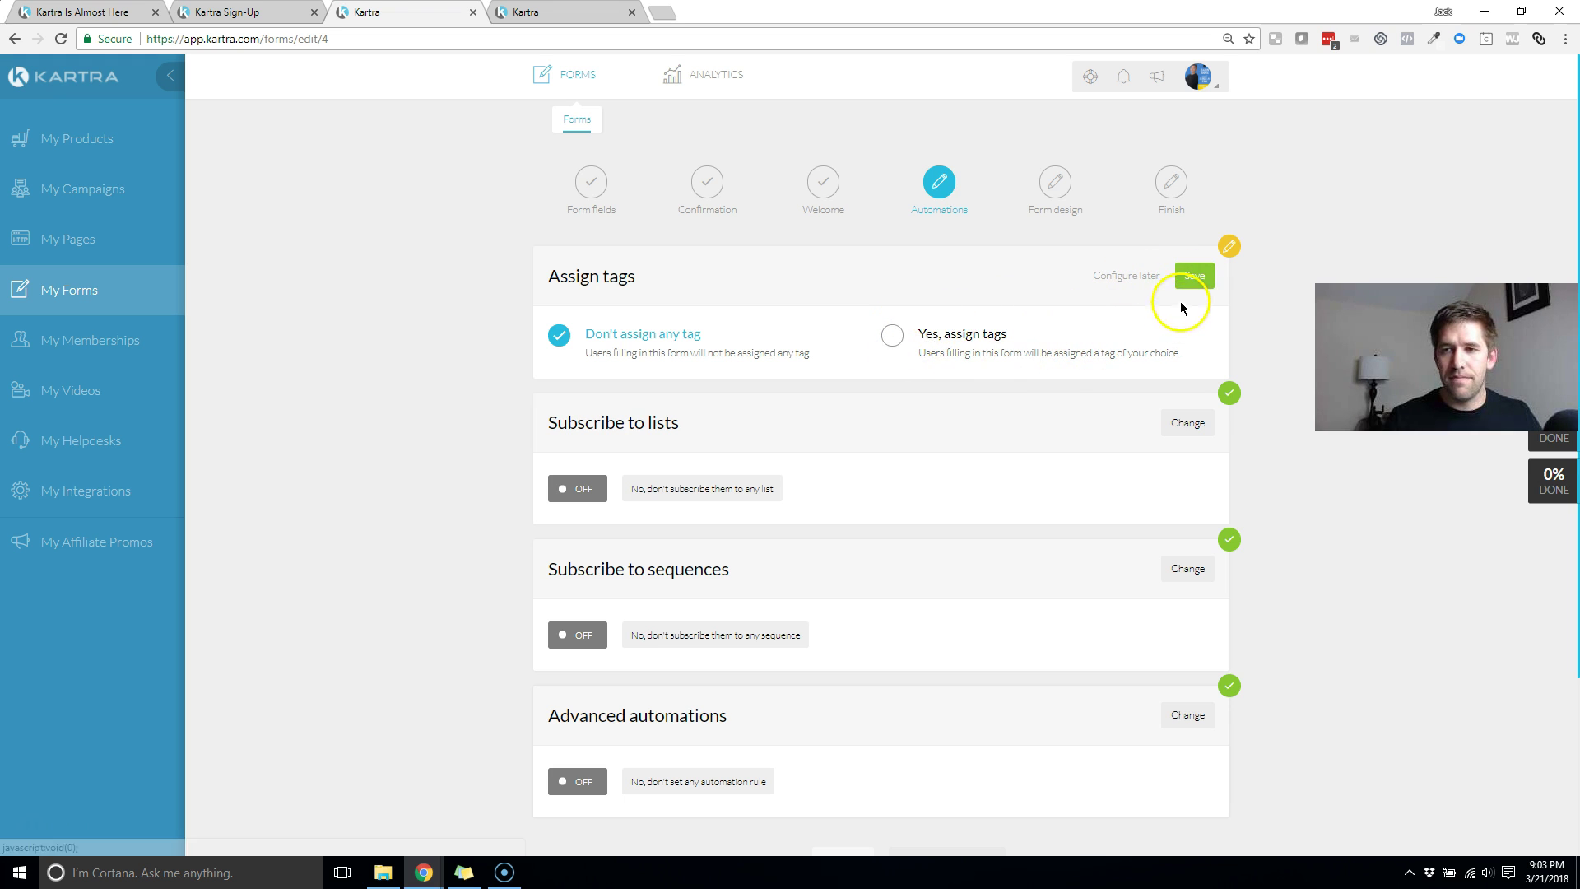
pyautogui.click(1194, 276)
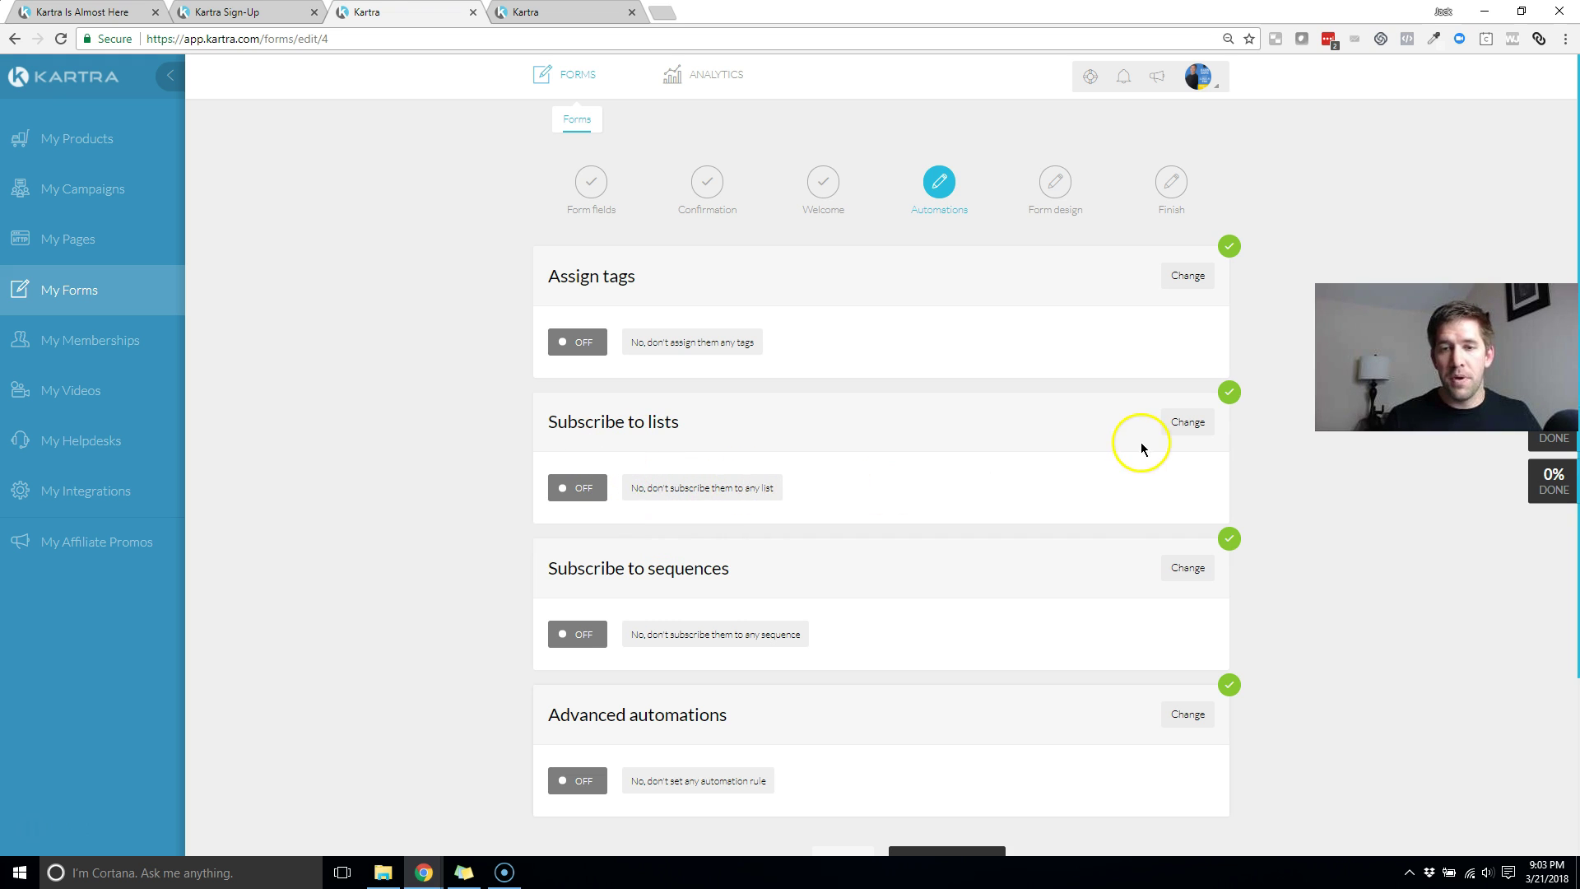
pyautogui.scroll(-2, 1140, 448)
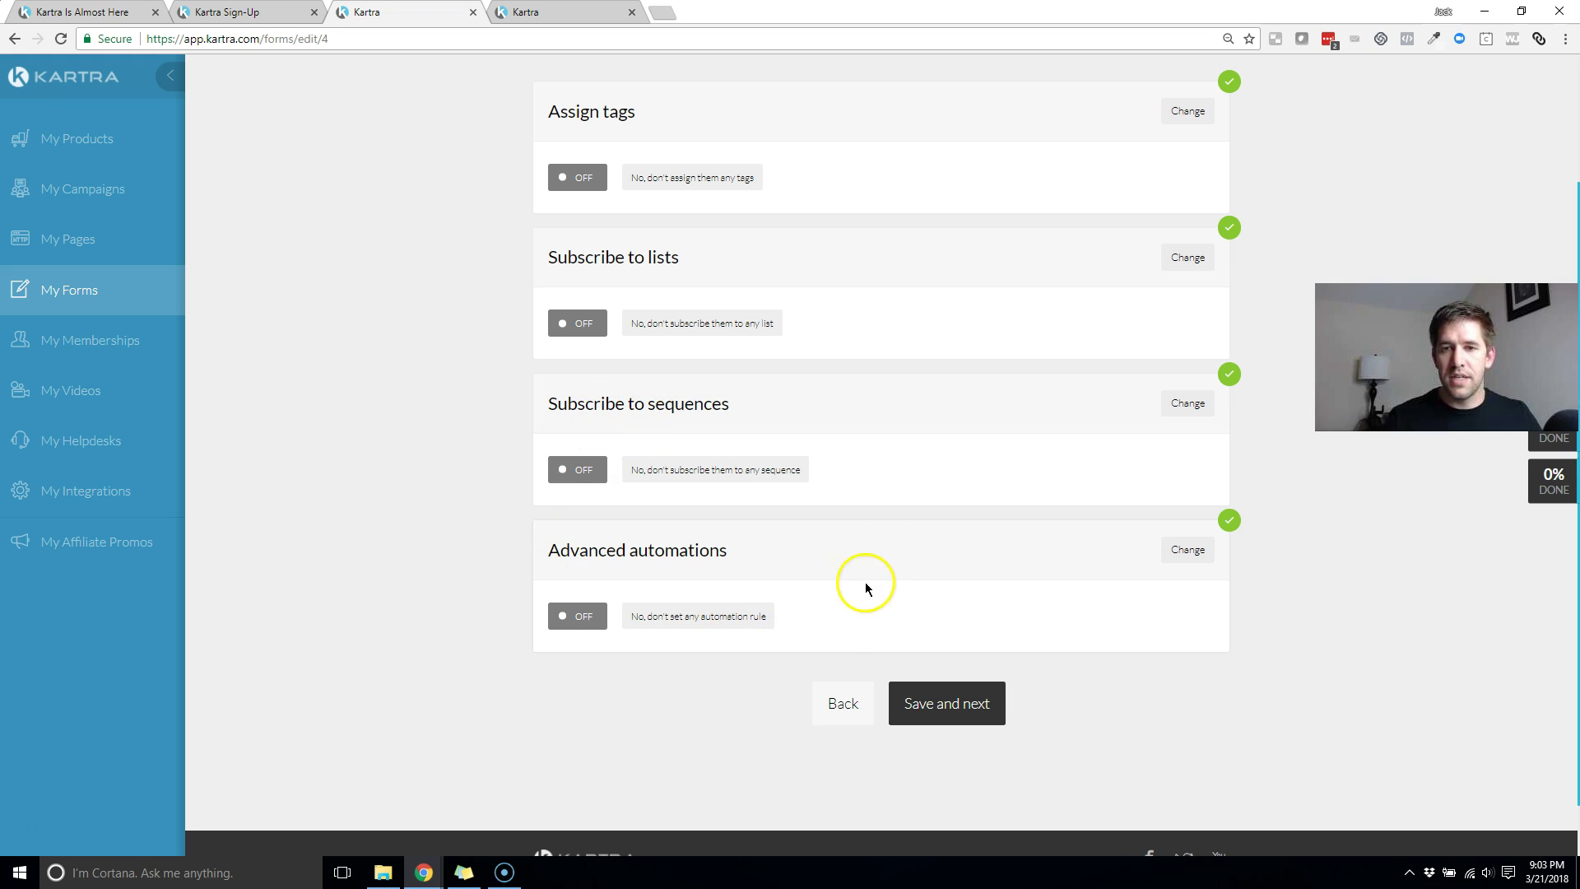
pyautogui.click(1196, 561)
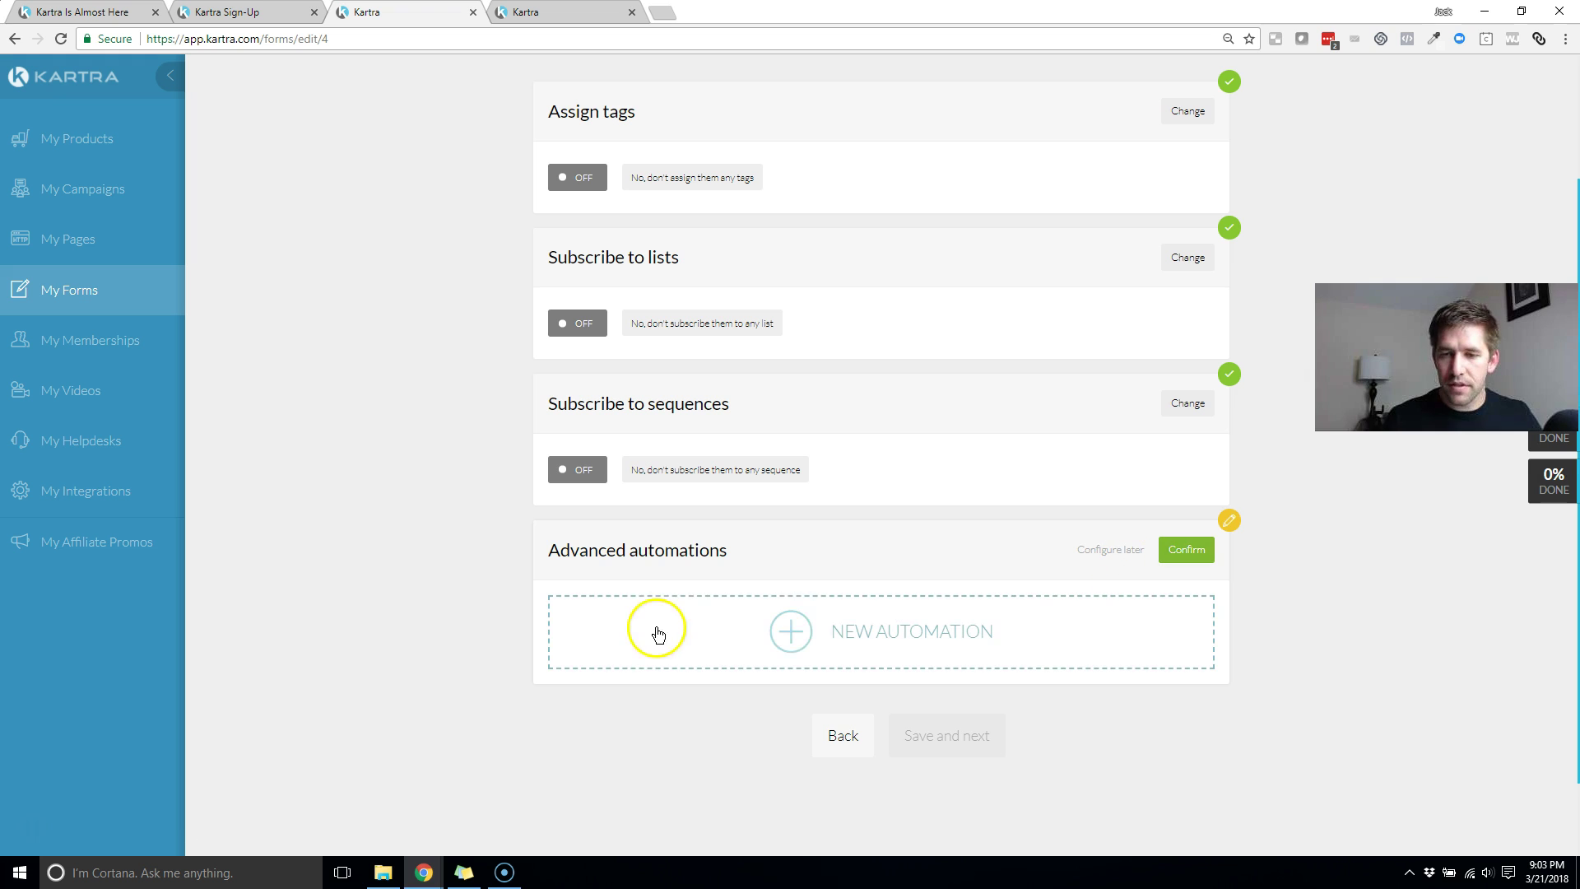
# Step: Create an automation: IF Lead fills this form, THEN Give points to lead
pyautogui.click(802, 631)
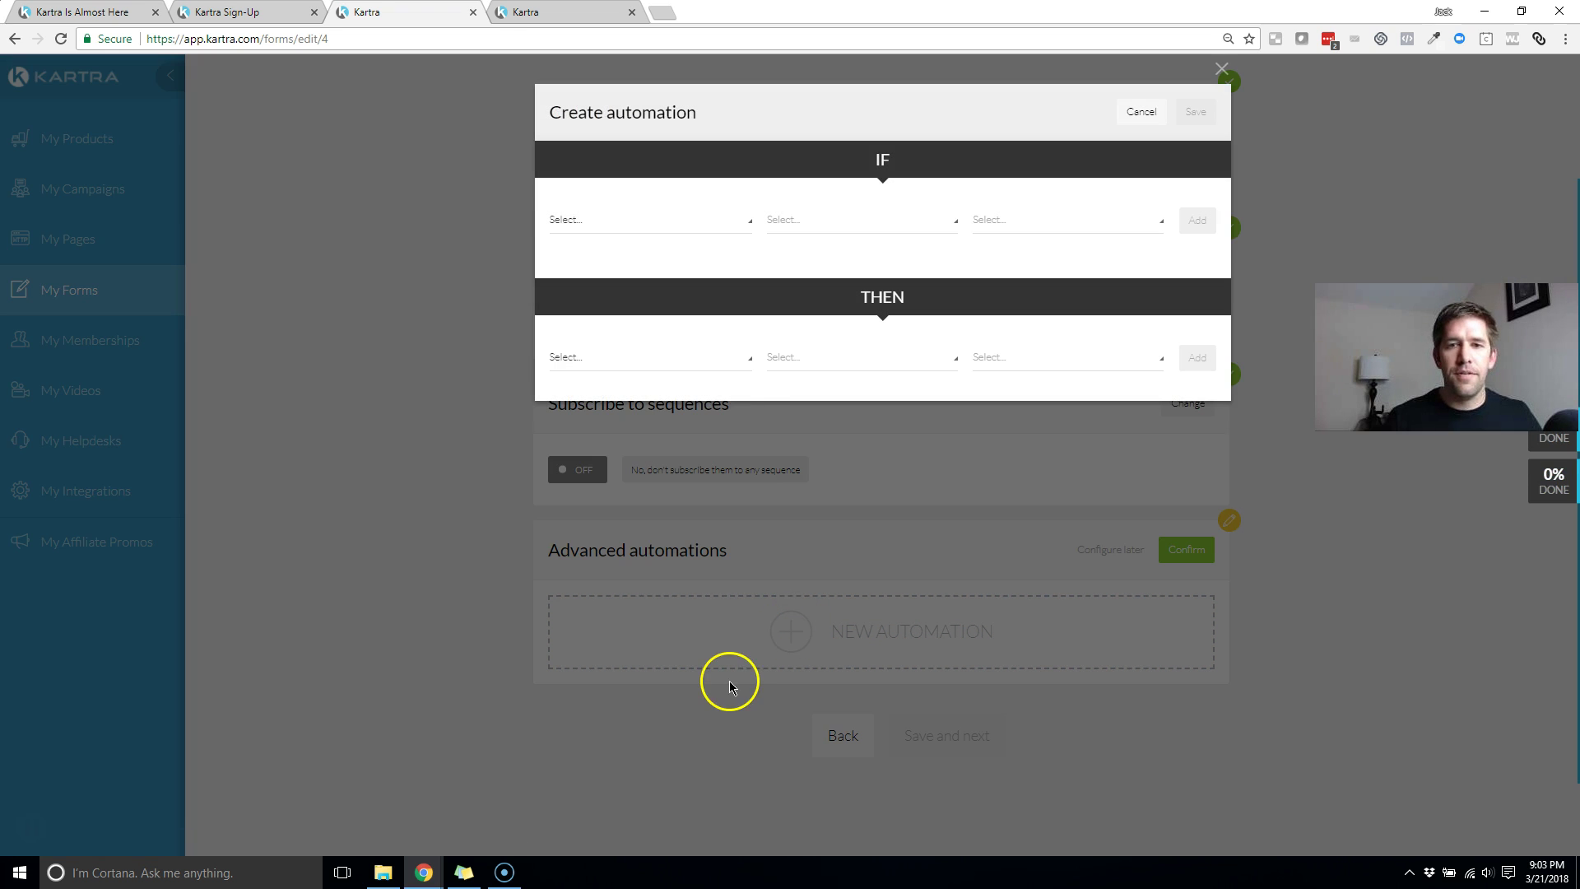
pyautogui.click(710, 237)
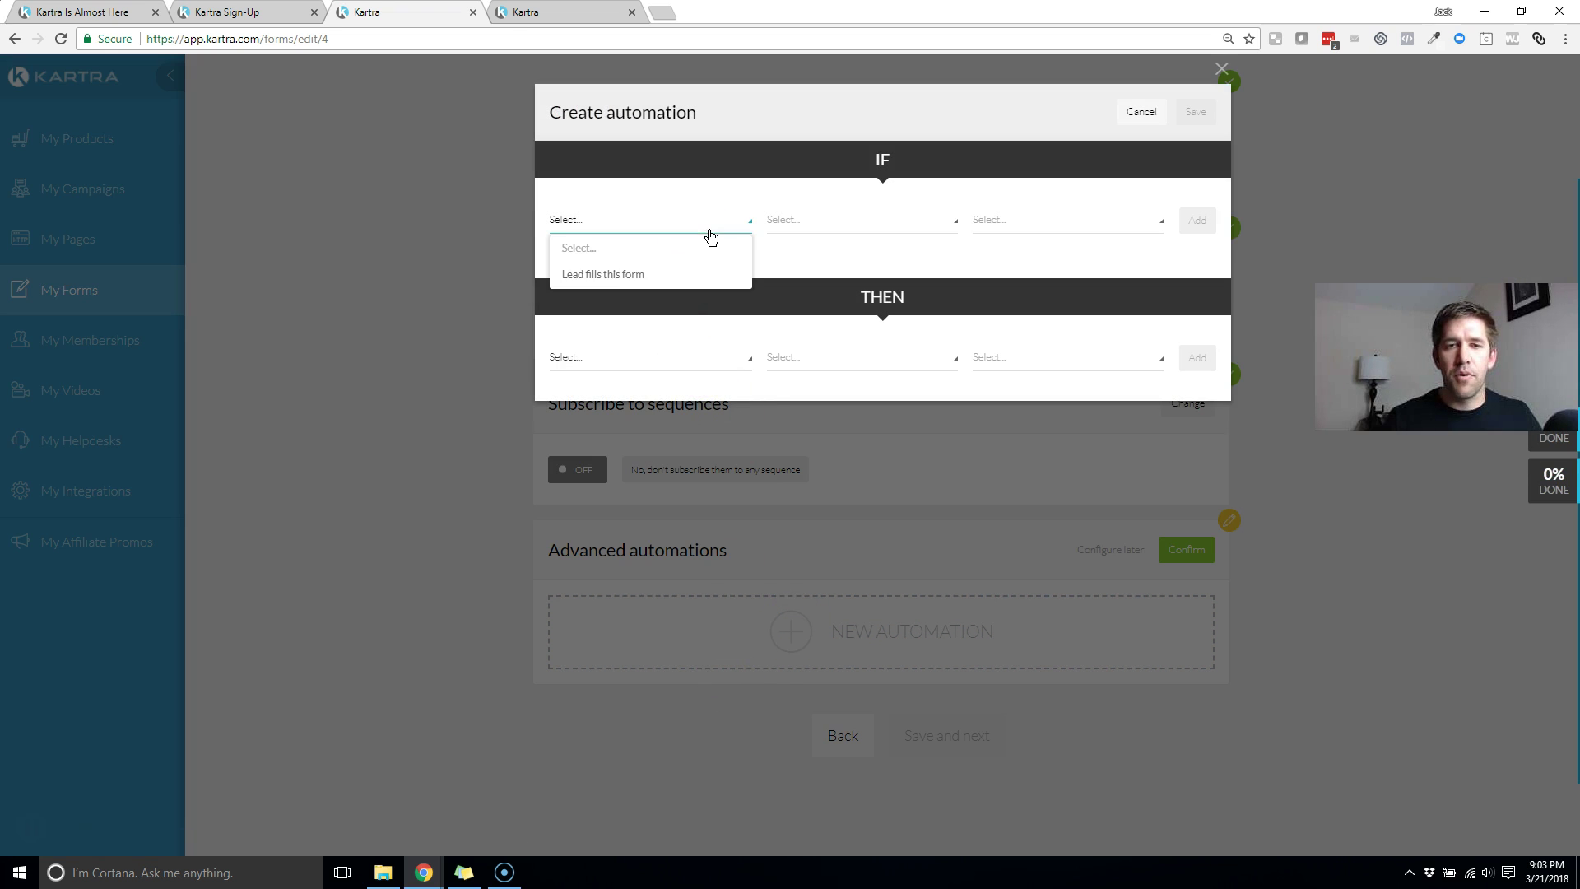
pyautogui.click(600, 276)
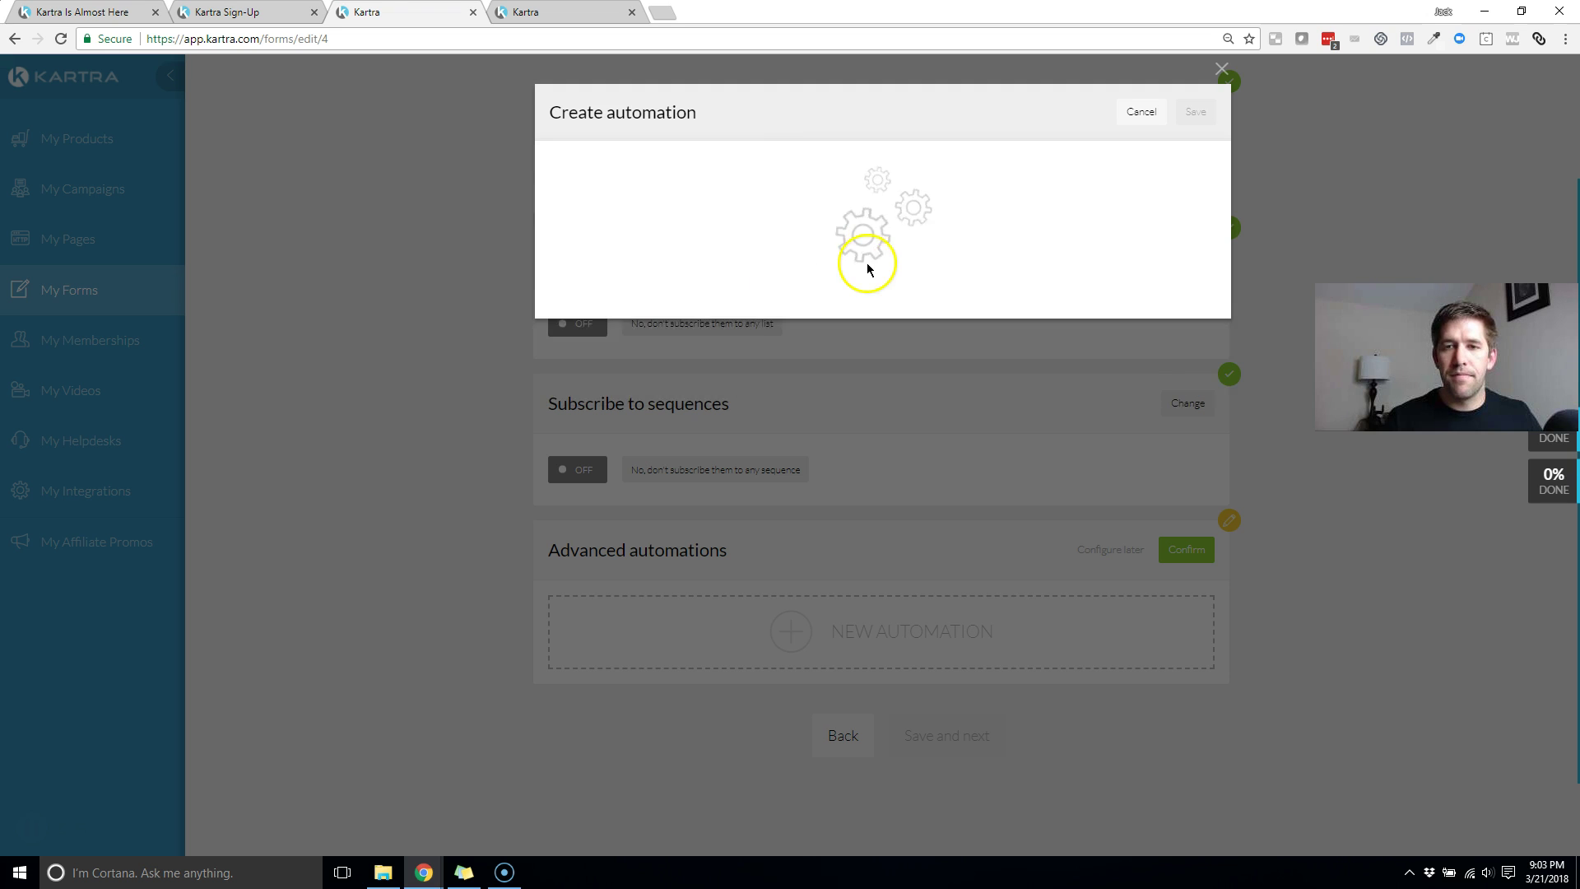
pyautogui.click(630, 359)
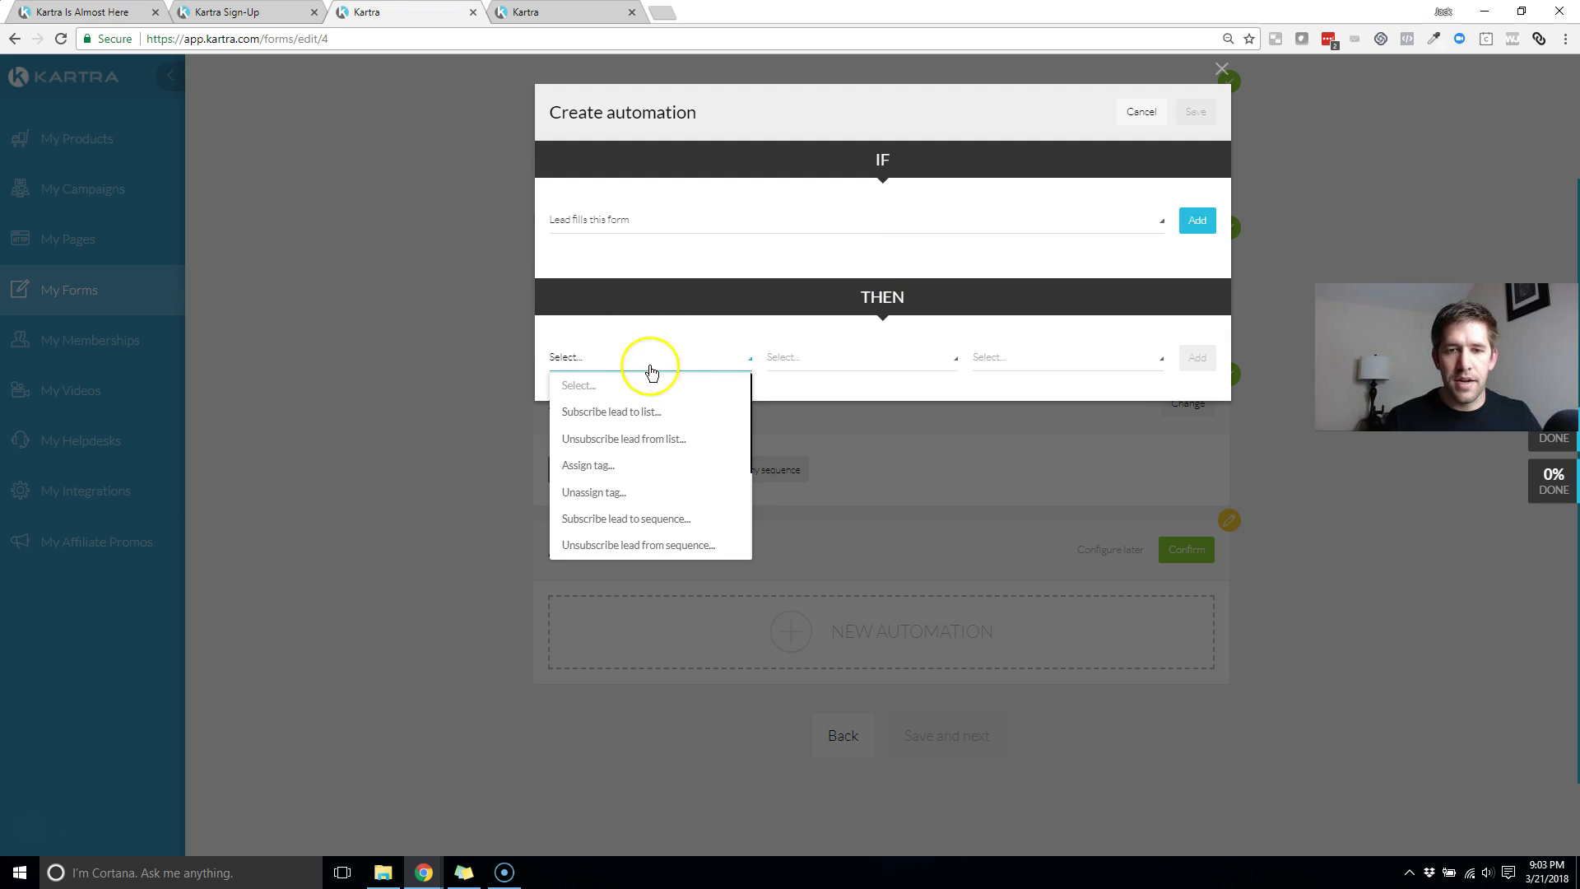
pyautogui.scroll(-2, 690, 442)
pyautogui.scroll(-1, 690, 442)
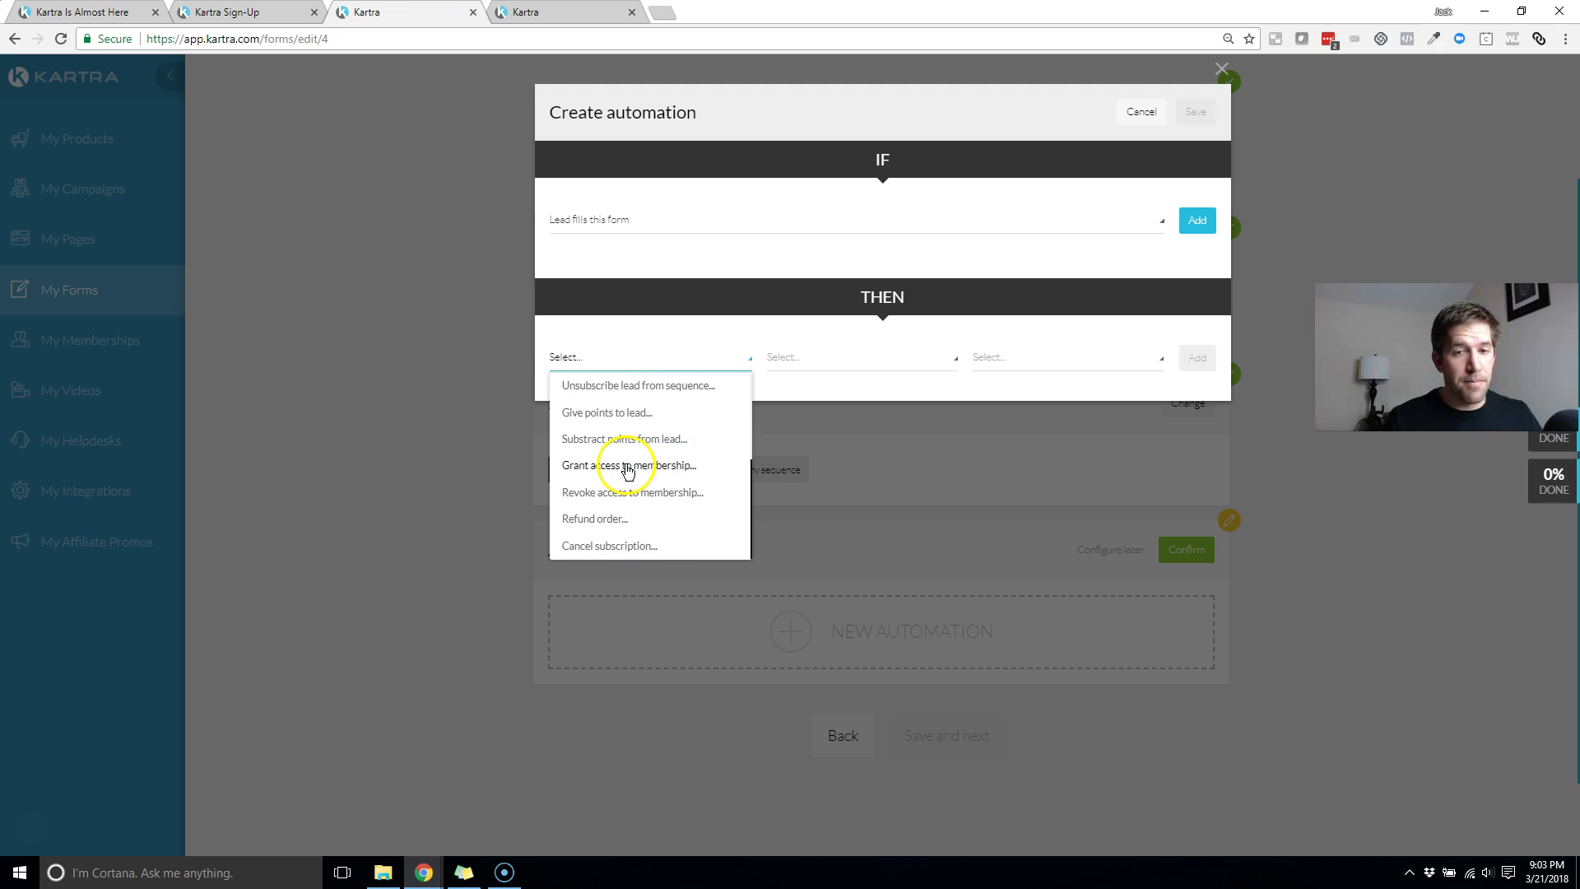
pyautogui.scroll(3, 604, 541)
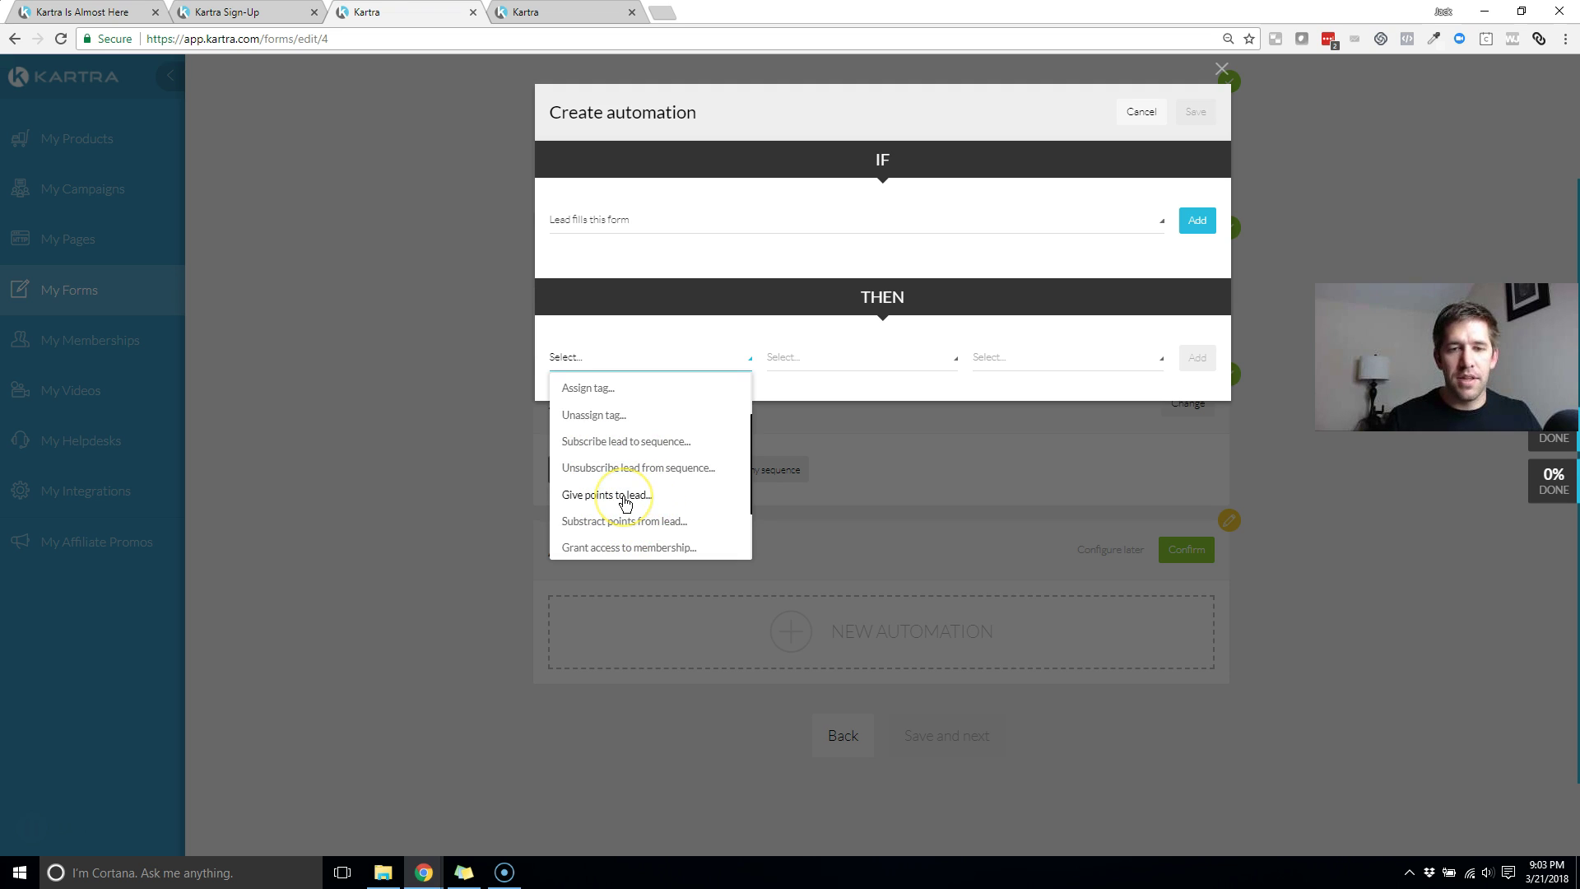
pyautogui.click(624, 496)
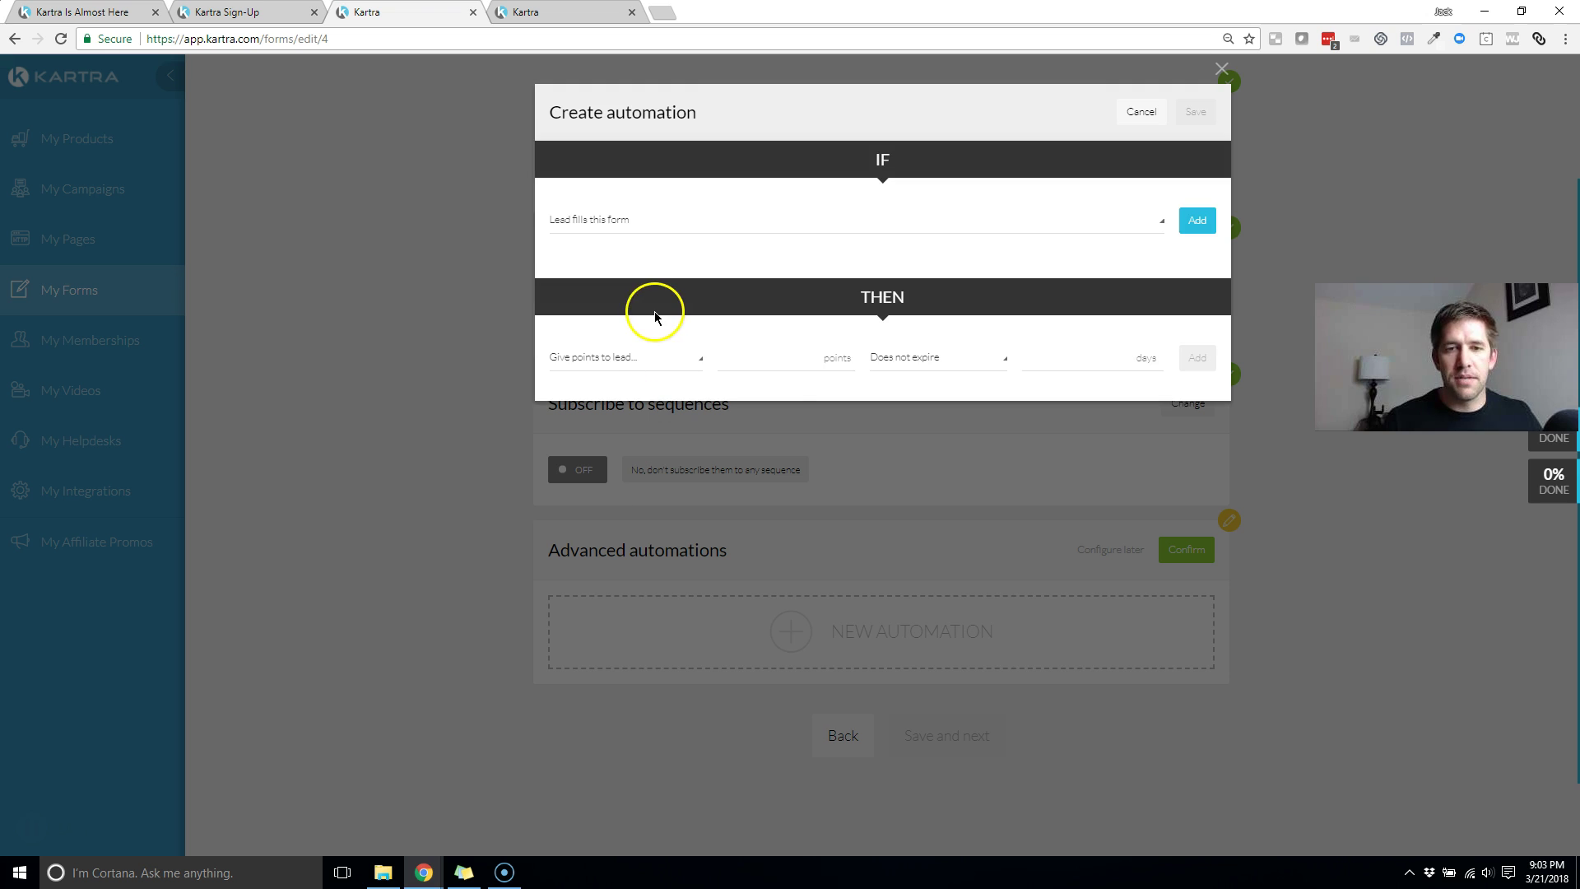
pyautogui.click(766, 353)
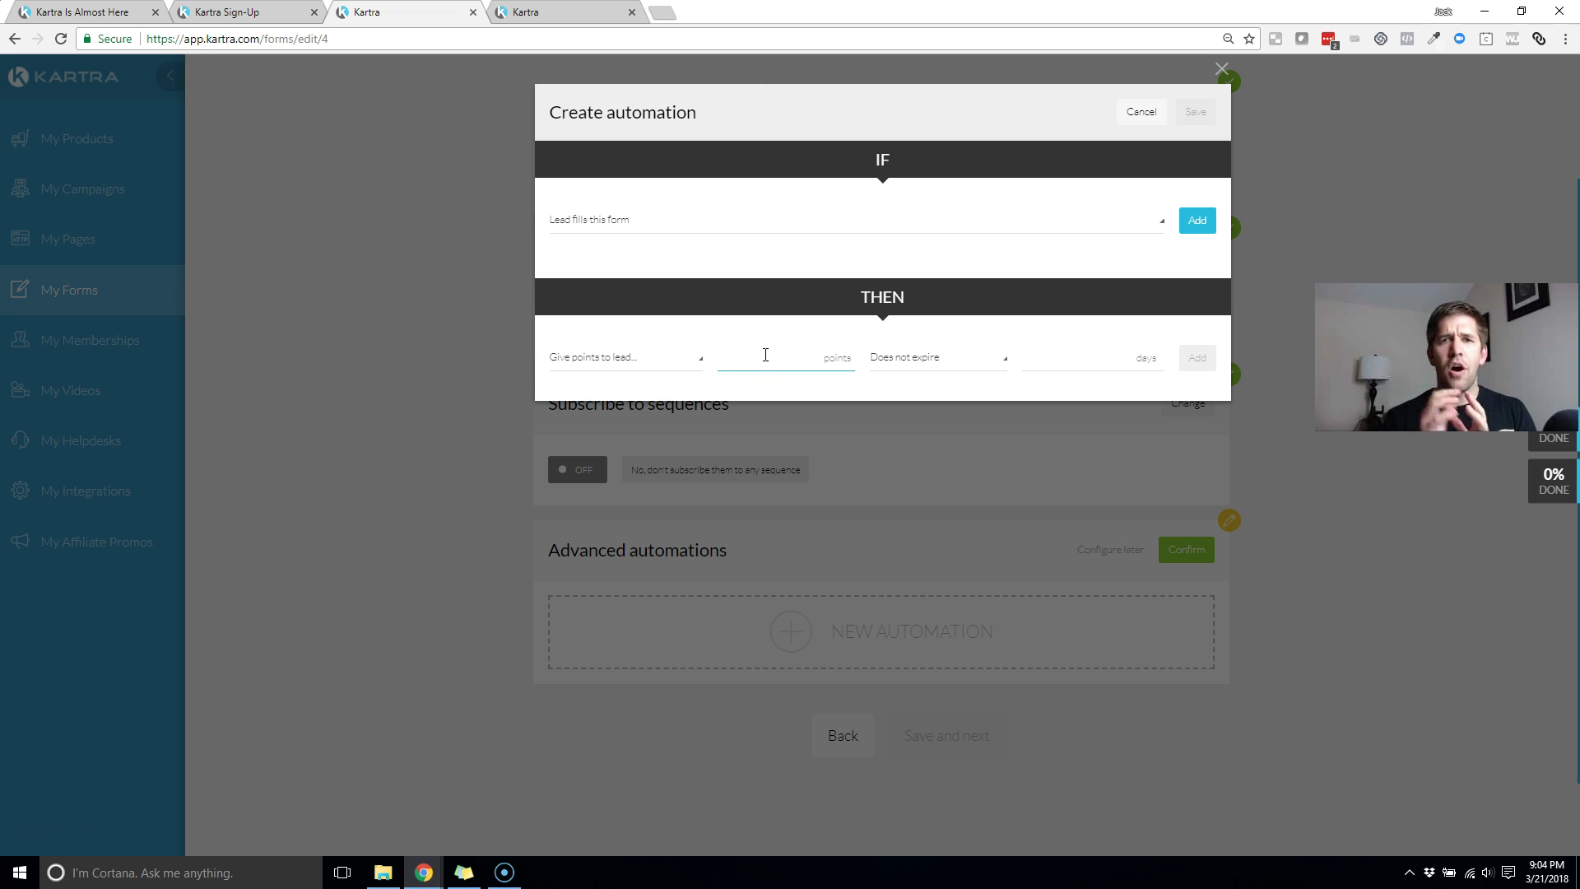
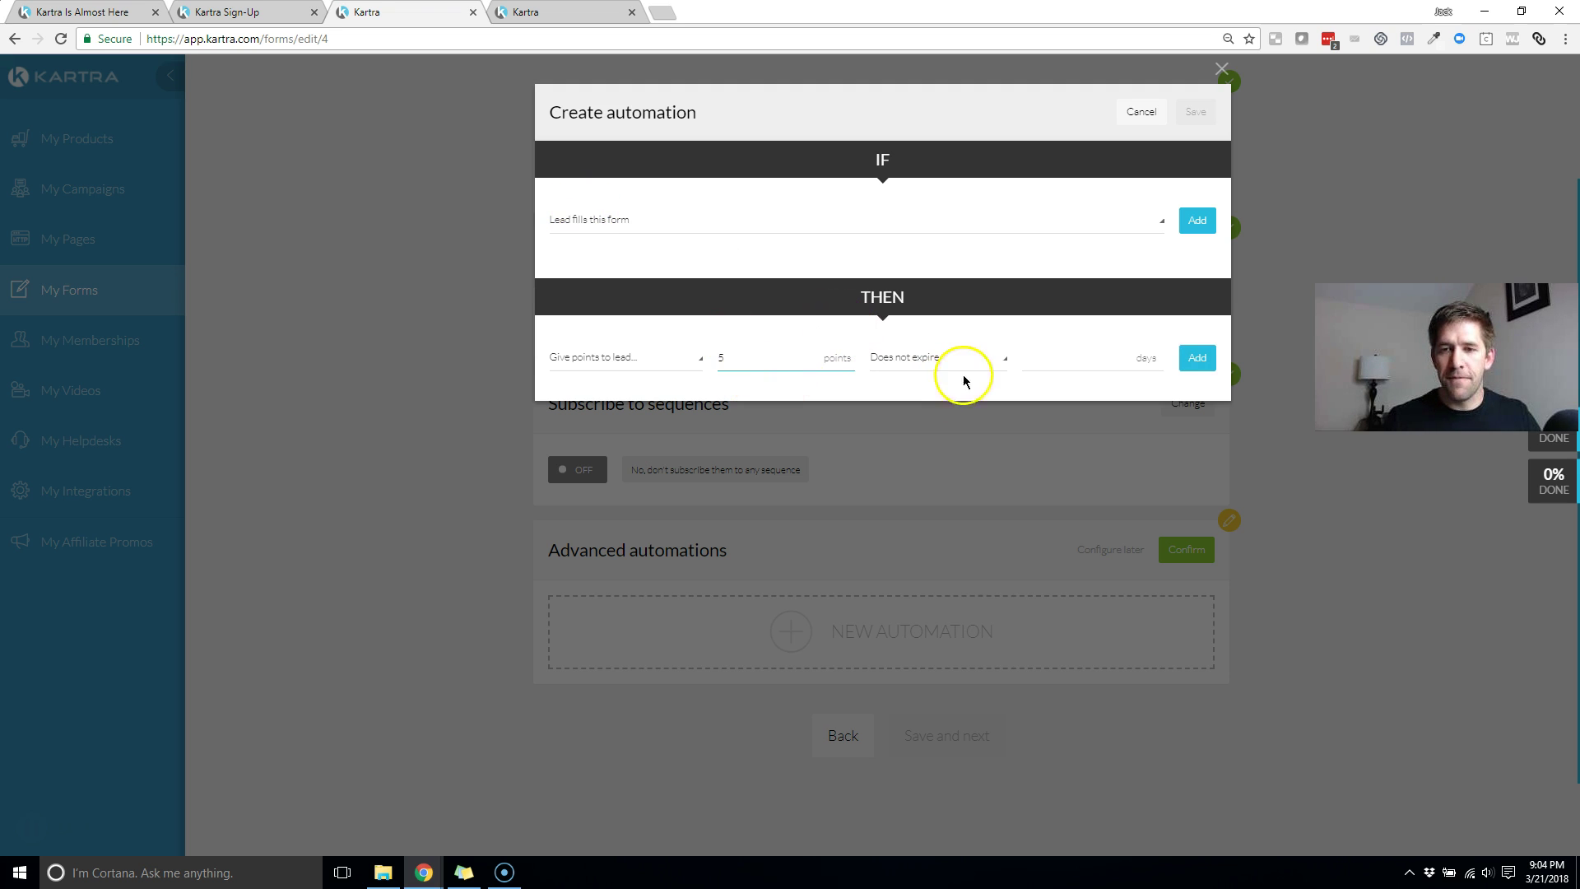
# Step: Save the Youtube swipe file form-fill rule with an added 'subscribed to Options Traders' condition and 5-point reward
pyautogui.click(1198, 223)
pyautogui.click(1194, 398)
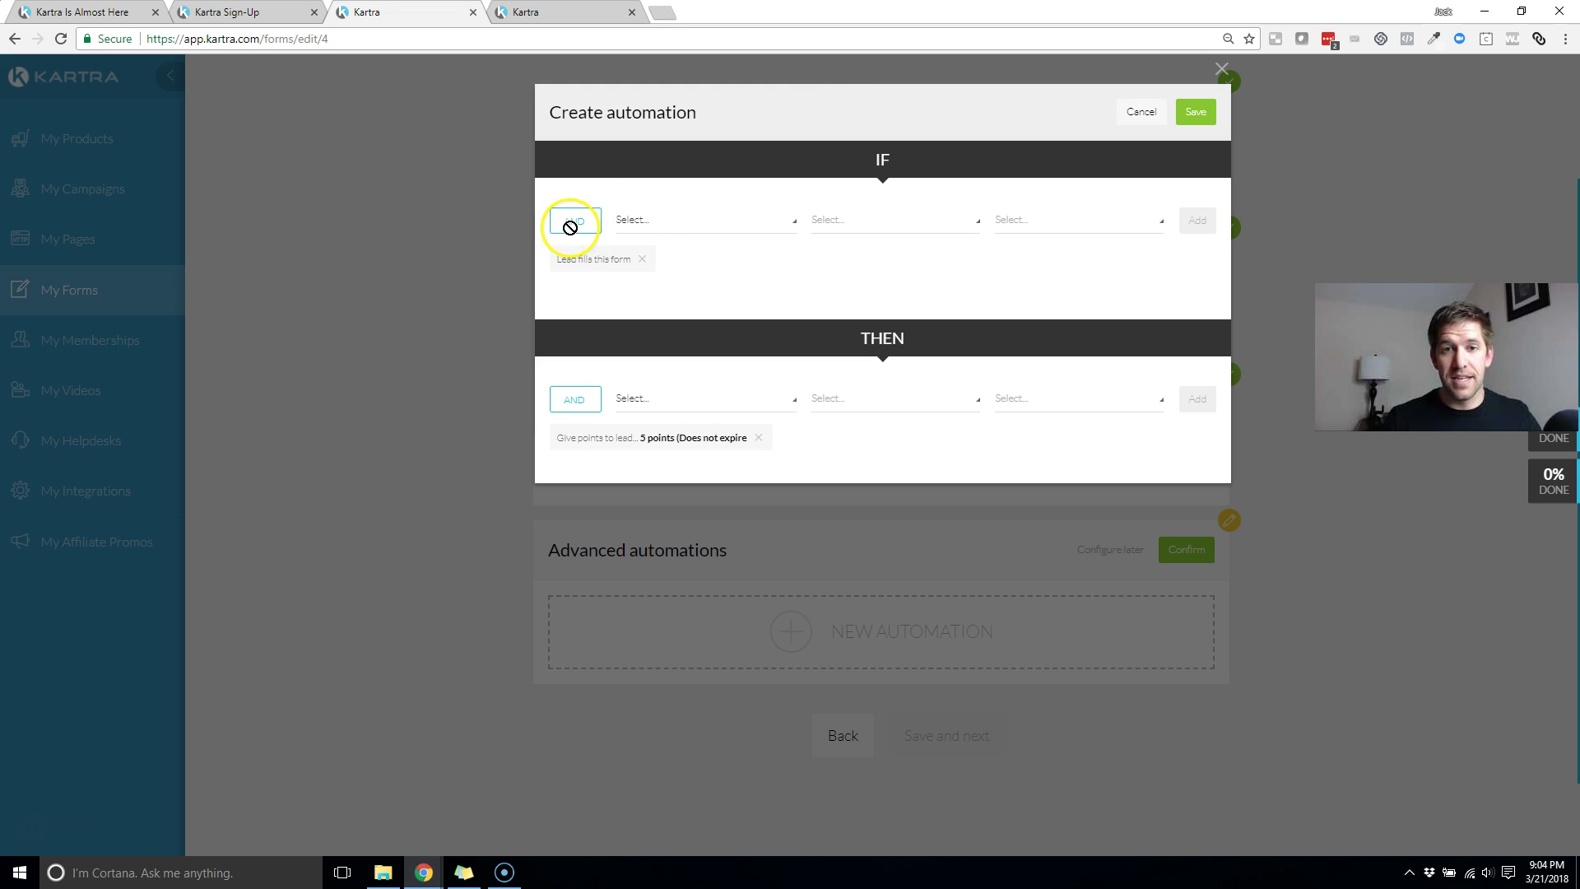
pyautogui.click(713, 230)
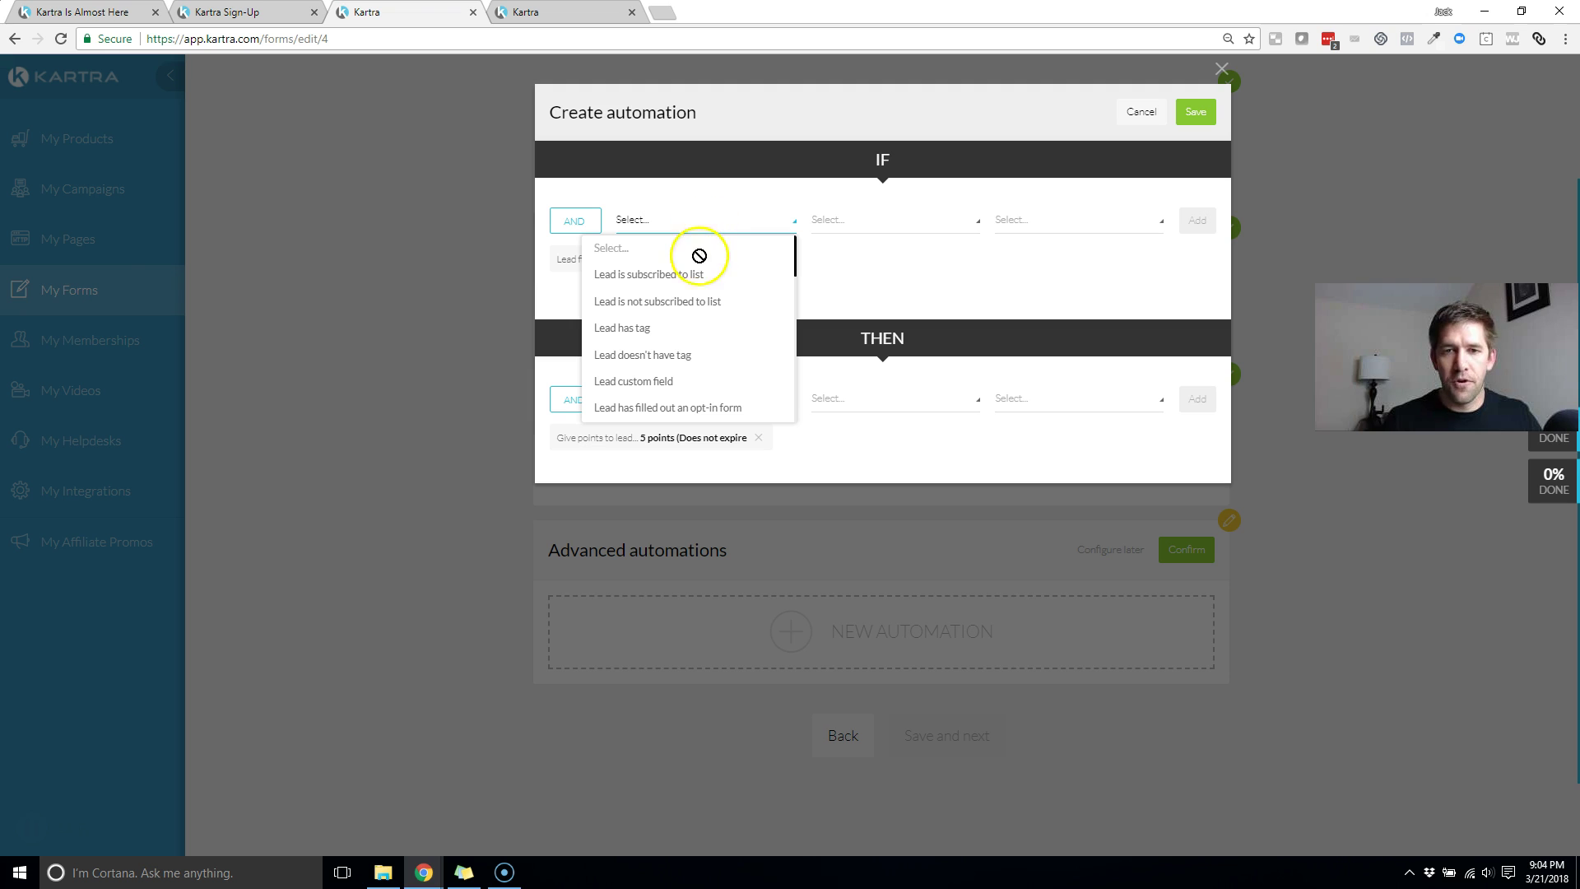
pyautogui.click(682, 277)
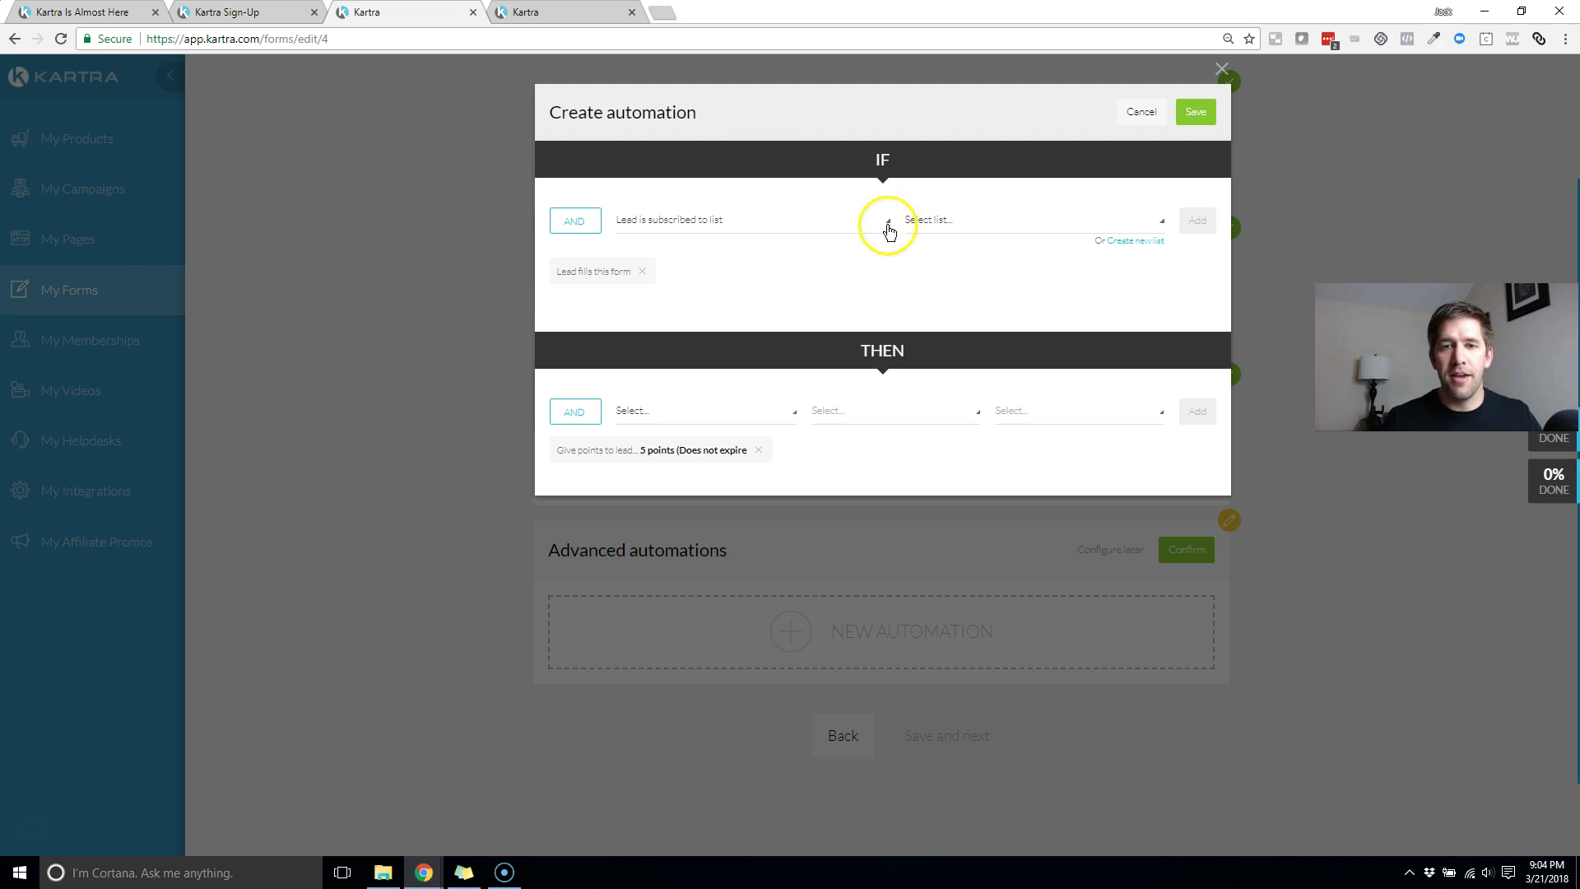
pyautogui.click(969, 233)
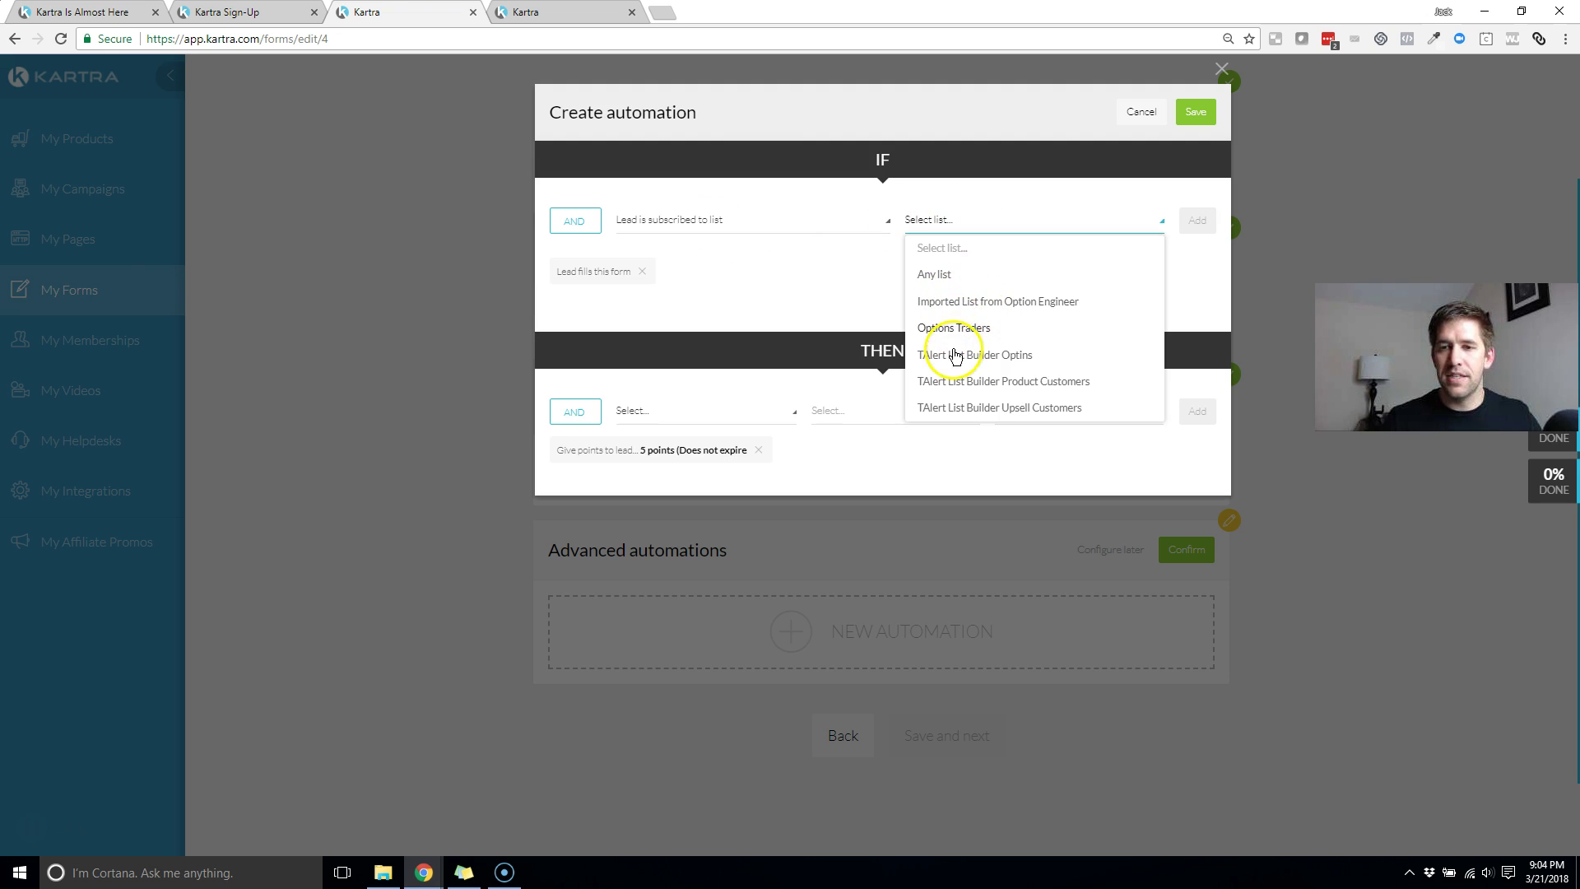
pyautogui.click(948, 326)
pyautogui.click(1197, 220)
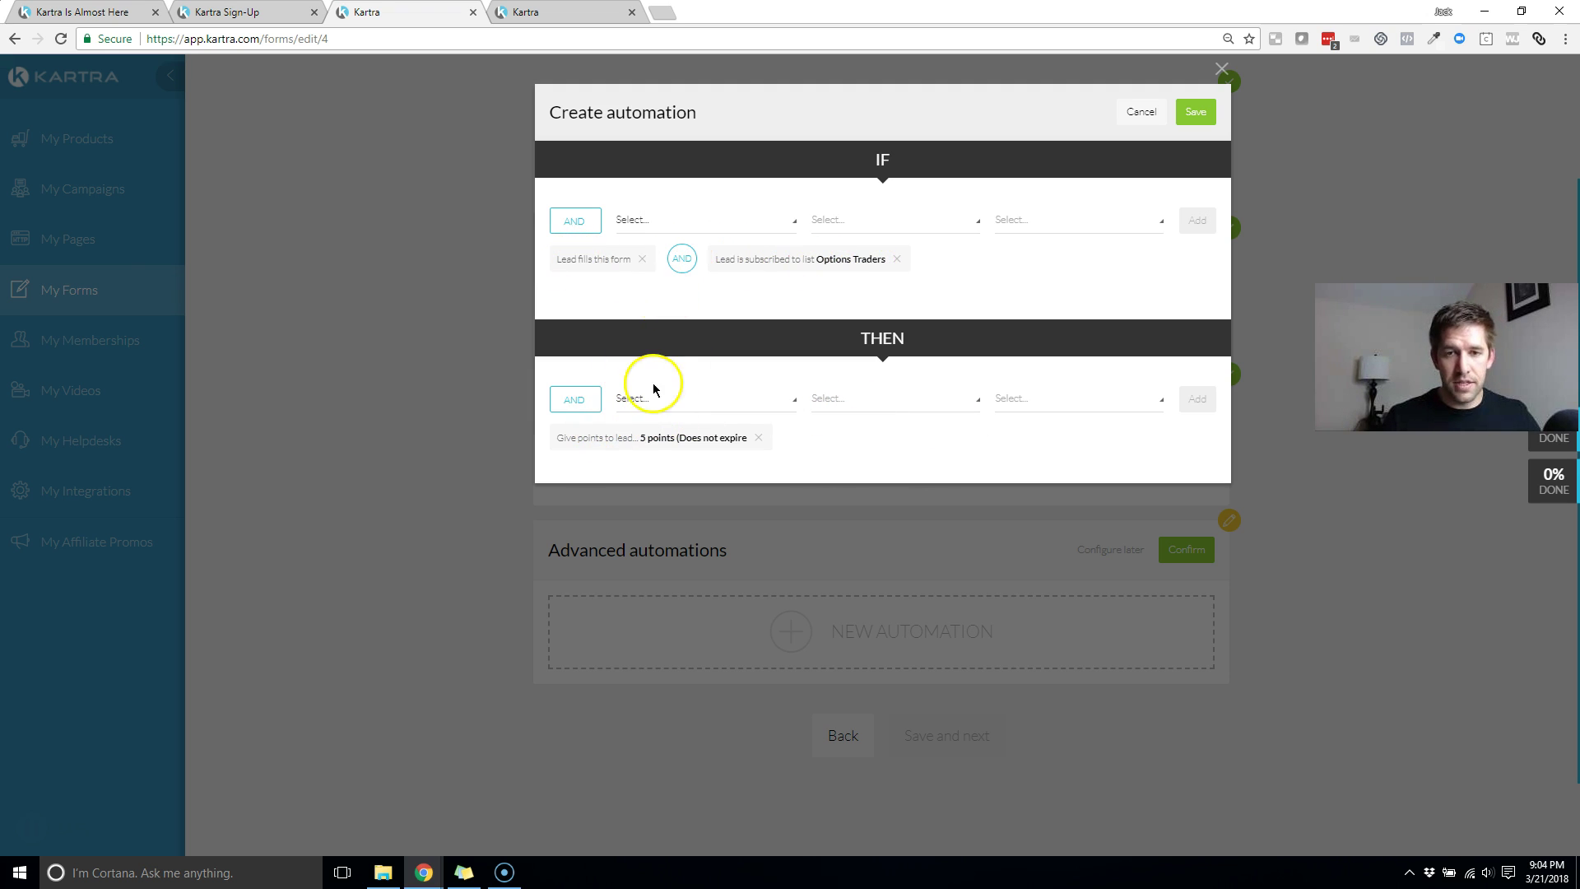
pyautogui.click(682, 258)
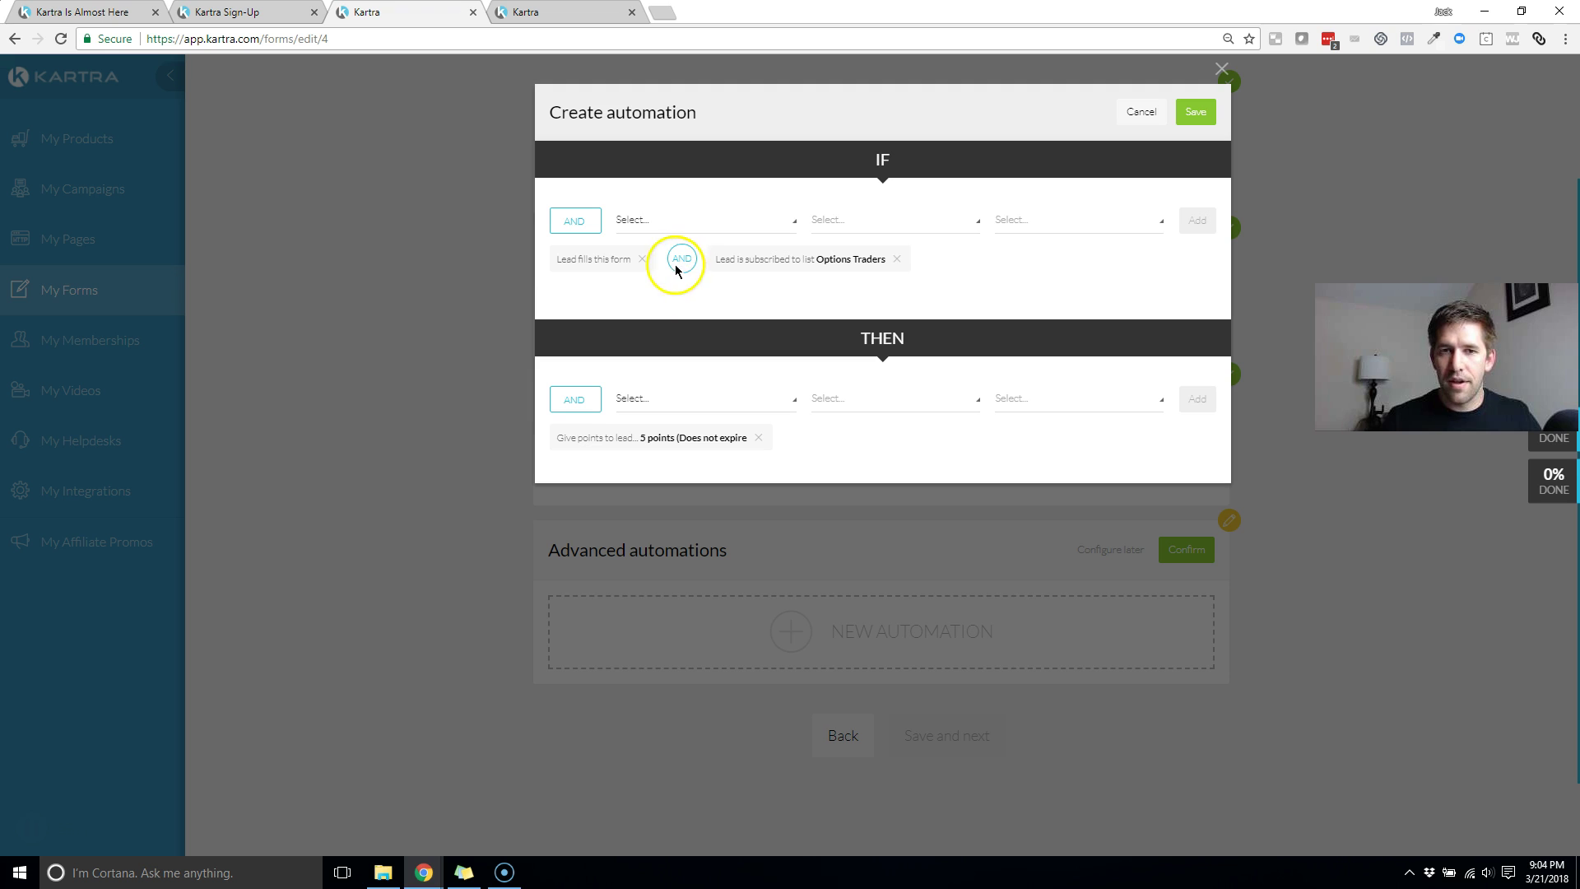
pyautogui.click(955, 269)
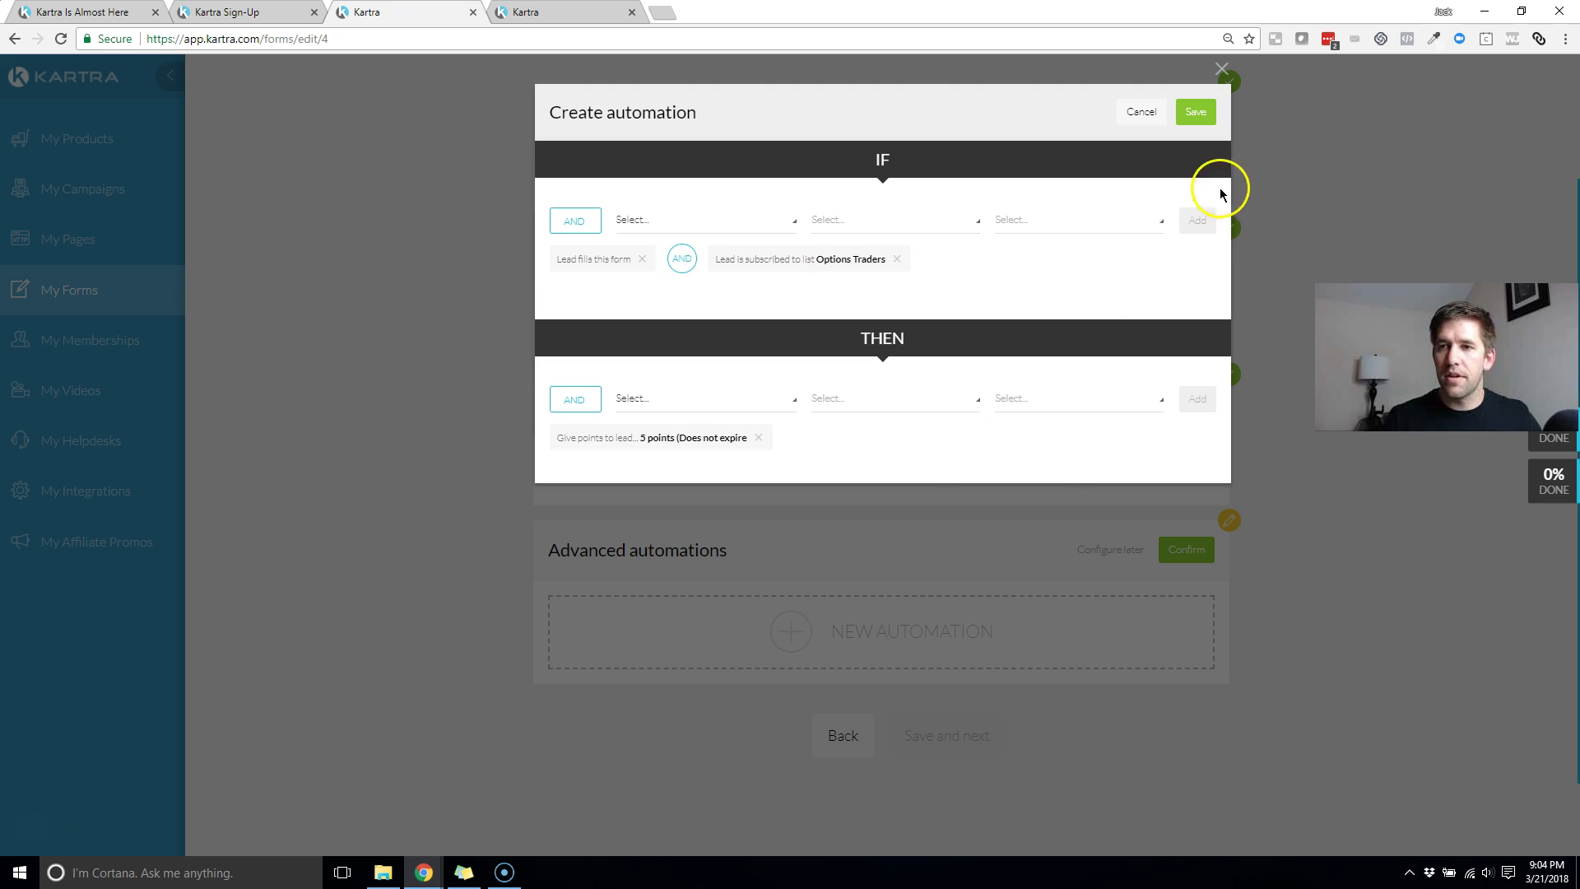
pyautogui.click(1196, 113)
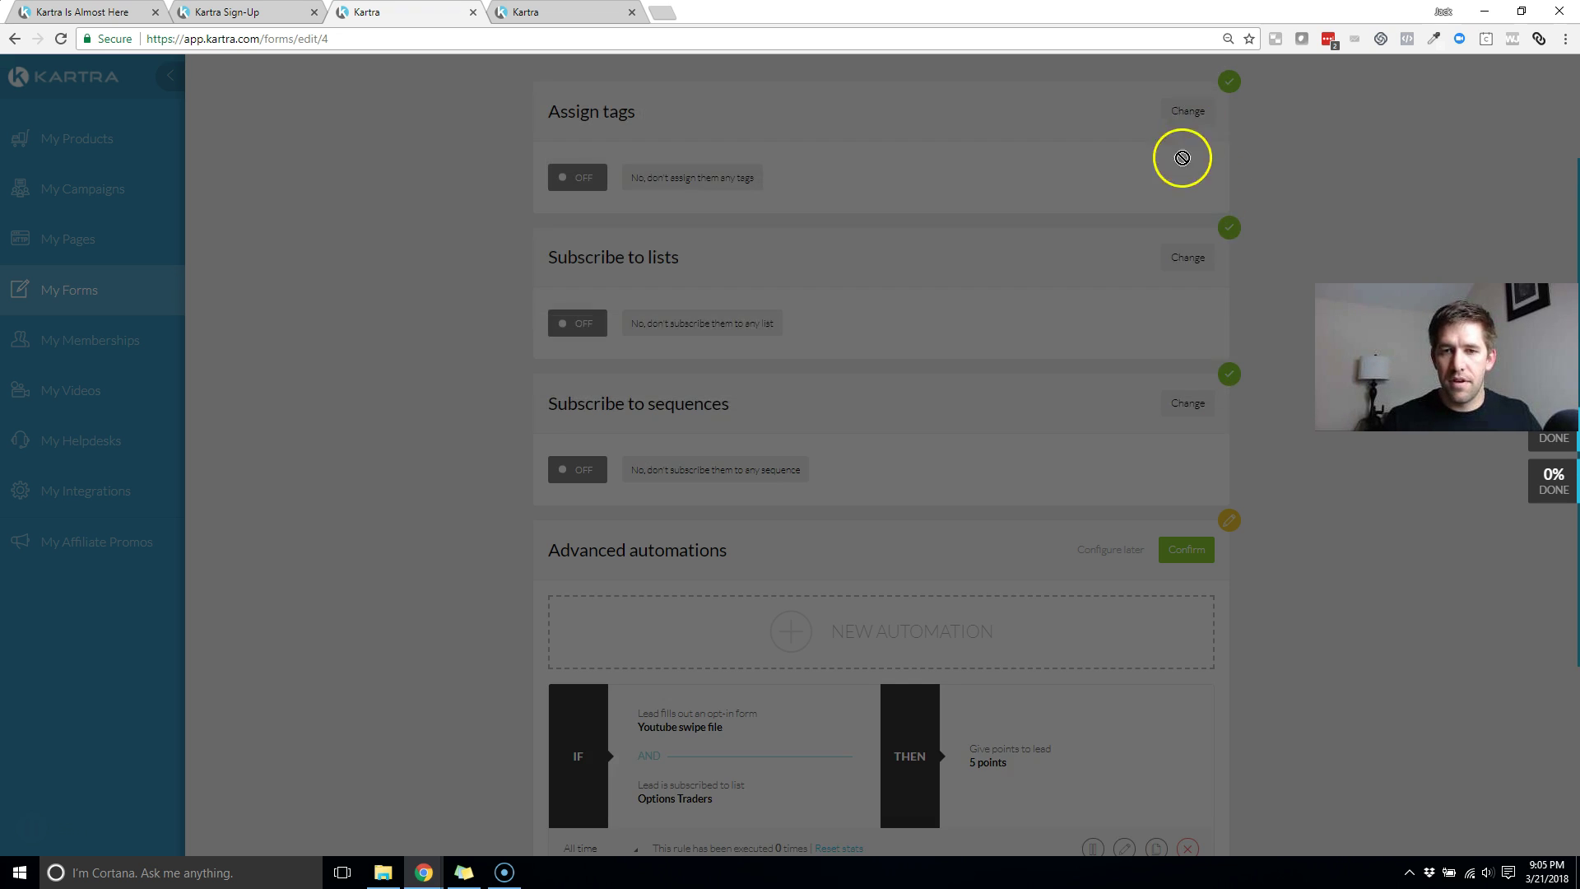
# Step: Confirm the Advanced automations settings and continue to the Form design step
pyautogui.scroll(-3, 1035, 395)
pyautogui.scroll(2, 995, 554)
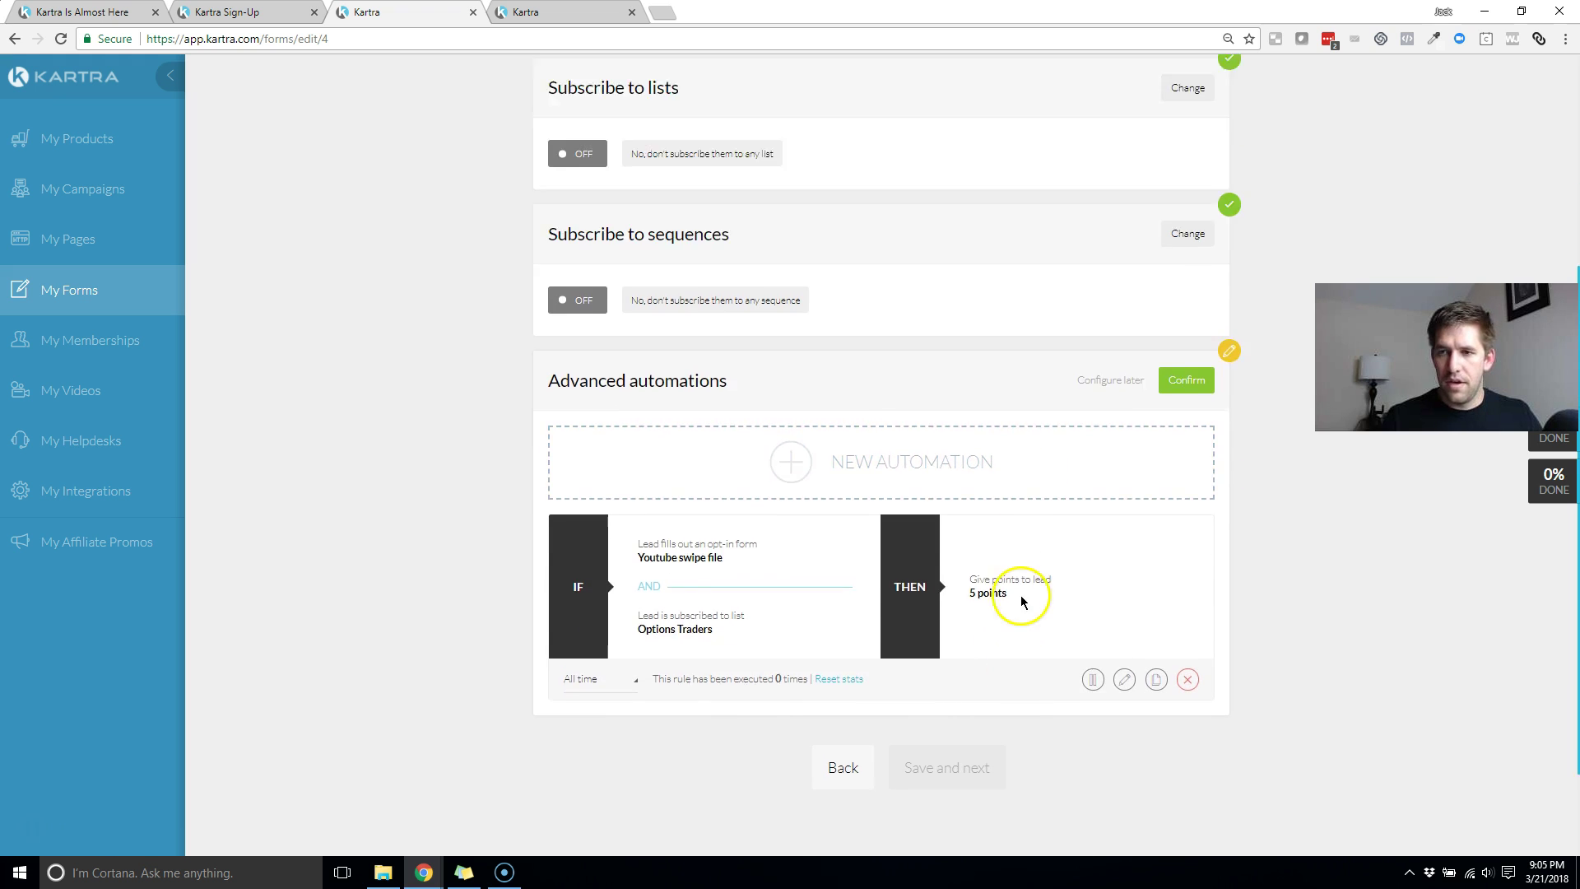
pyautogui.click(1186, 469)
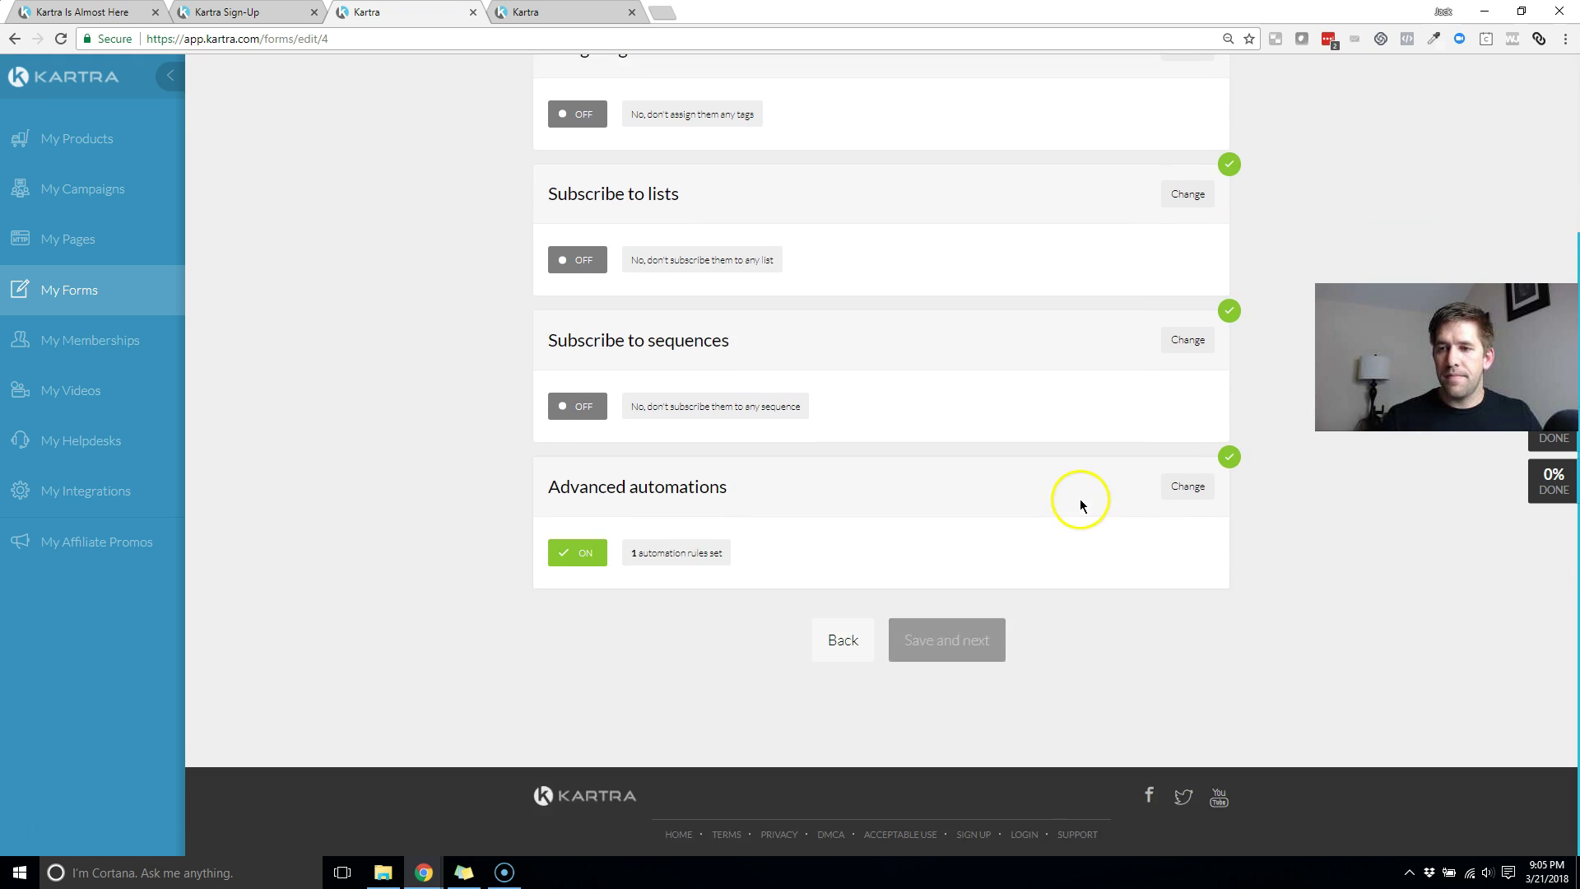
pyautogui.scroll(2, 1102, 395)
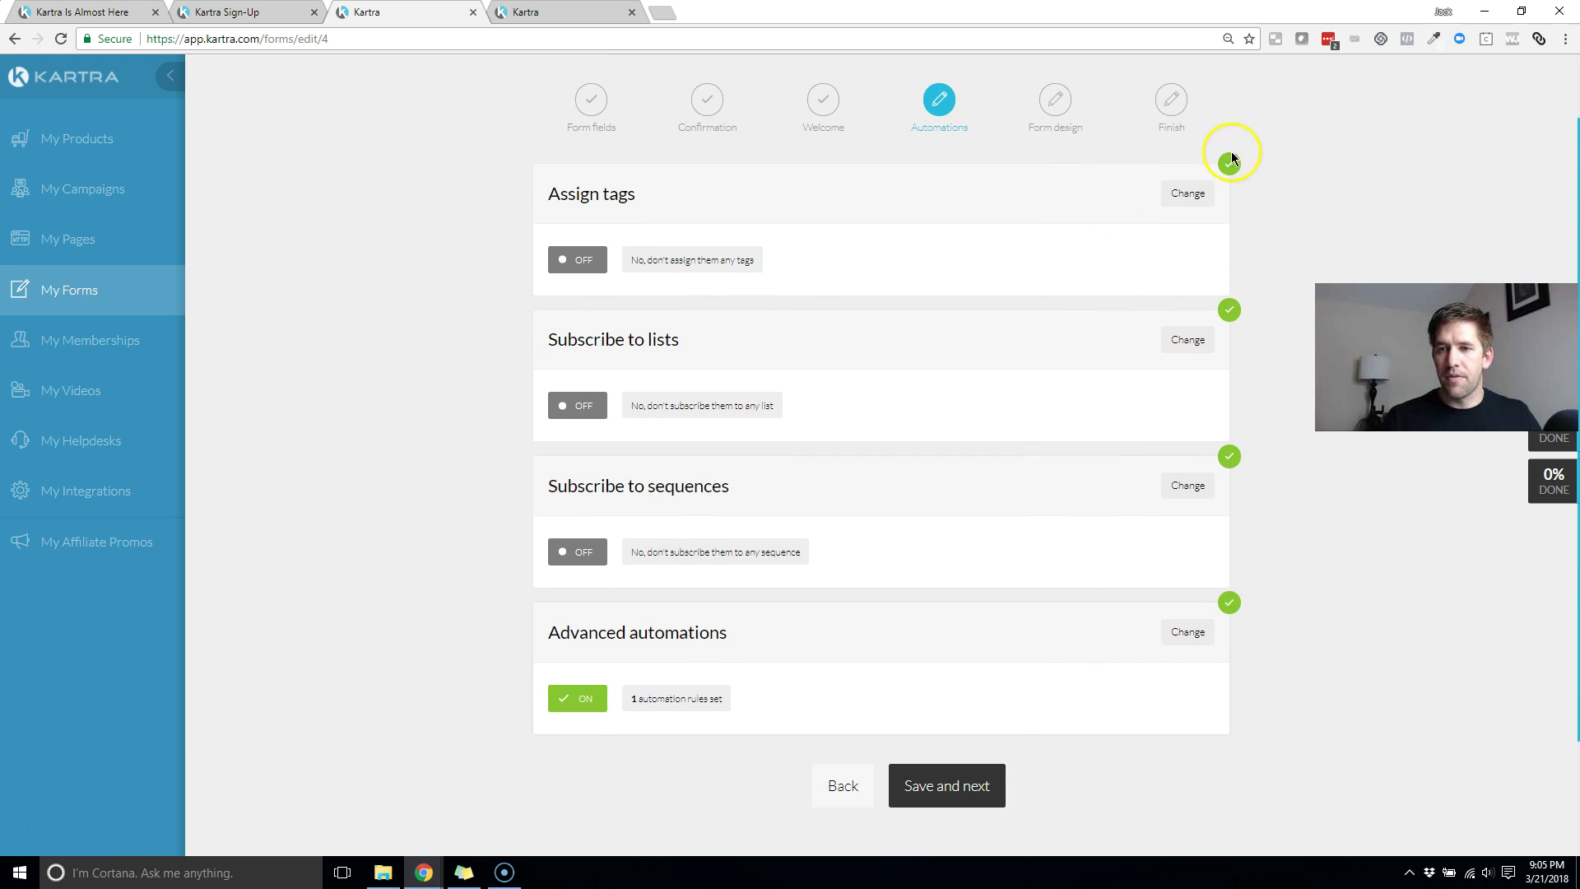
pyautogui.click(984, 792)
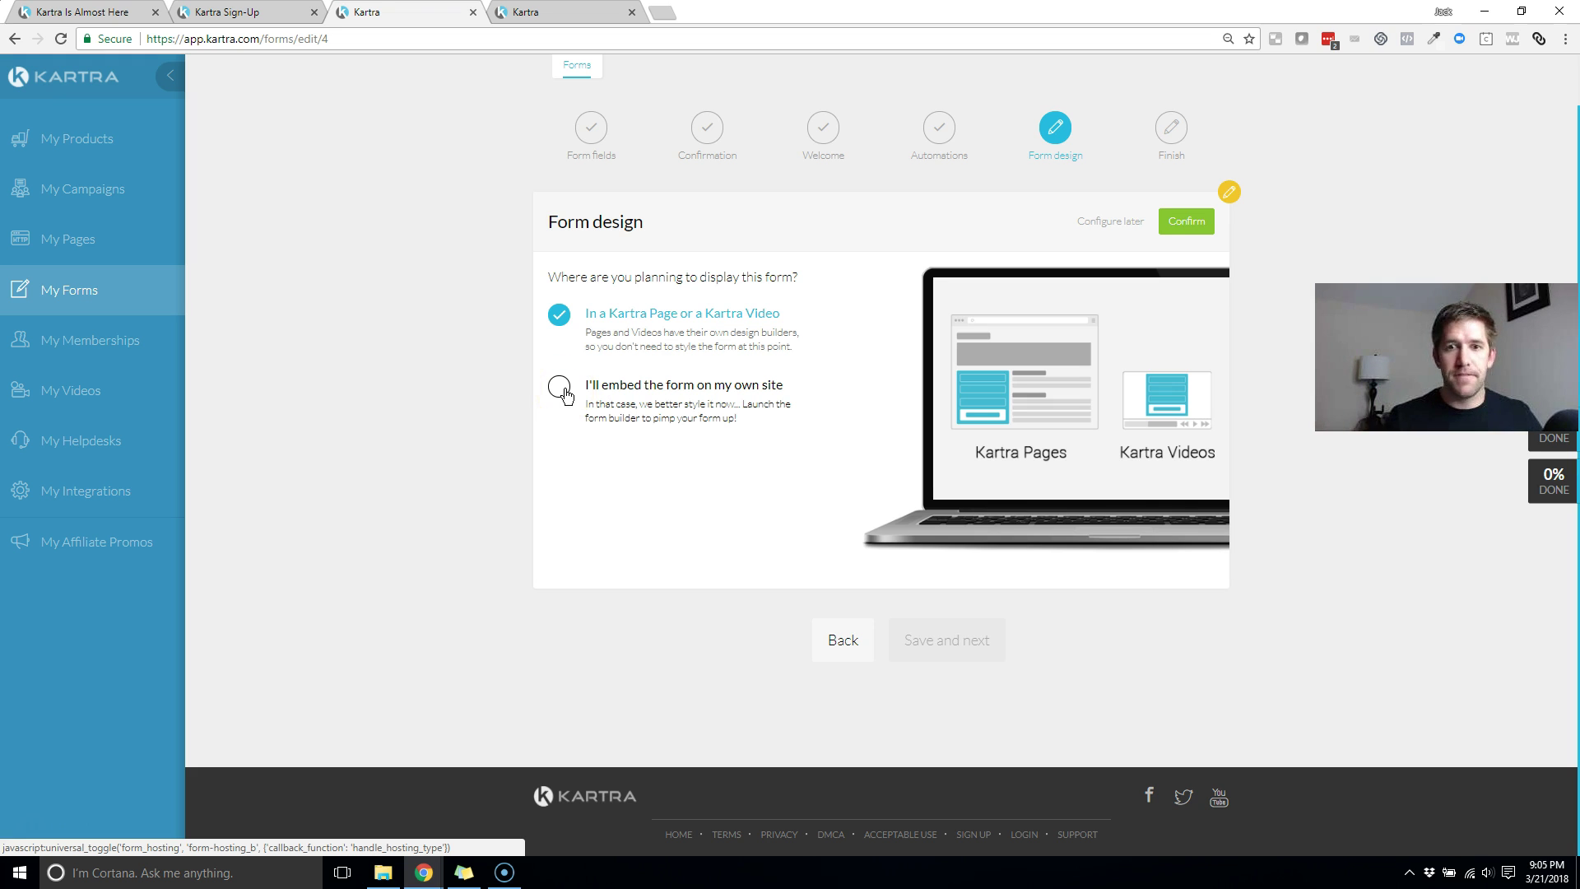
# Step: Set the form for use 'In a Kartra Page or a Kartra Video', confirm, and finish setup
pyautogui.click(802, 409)
pyautogui.click(557, 315)
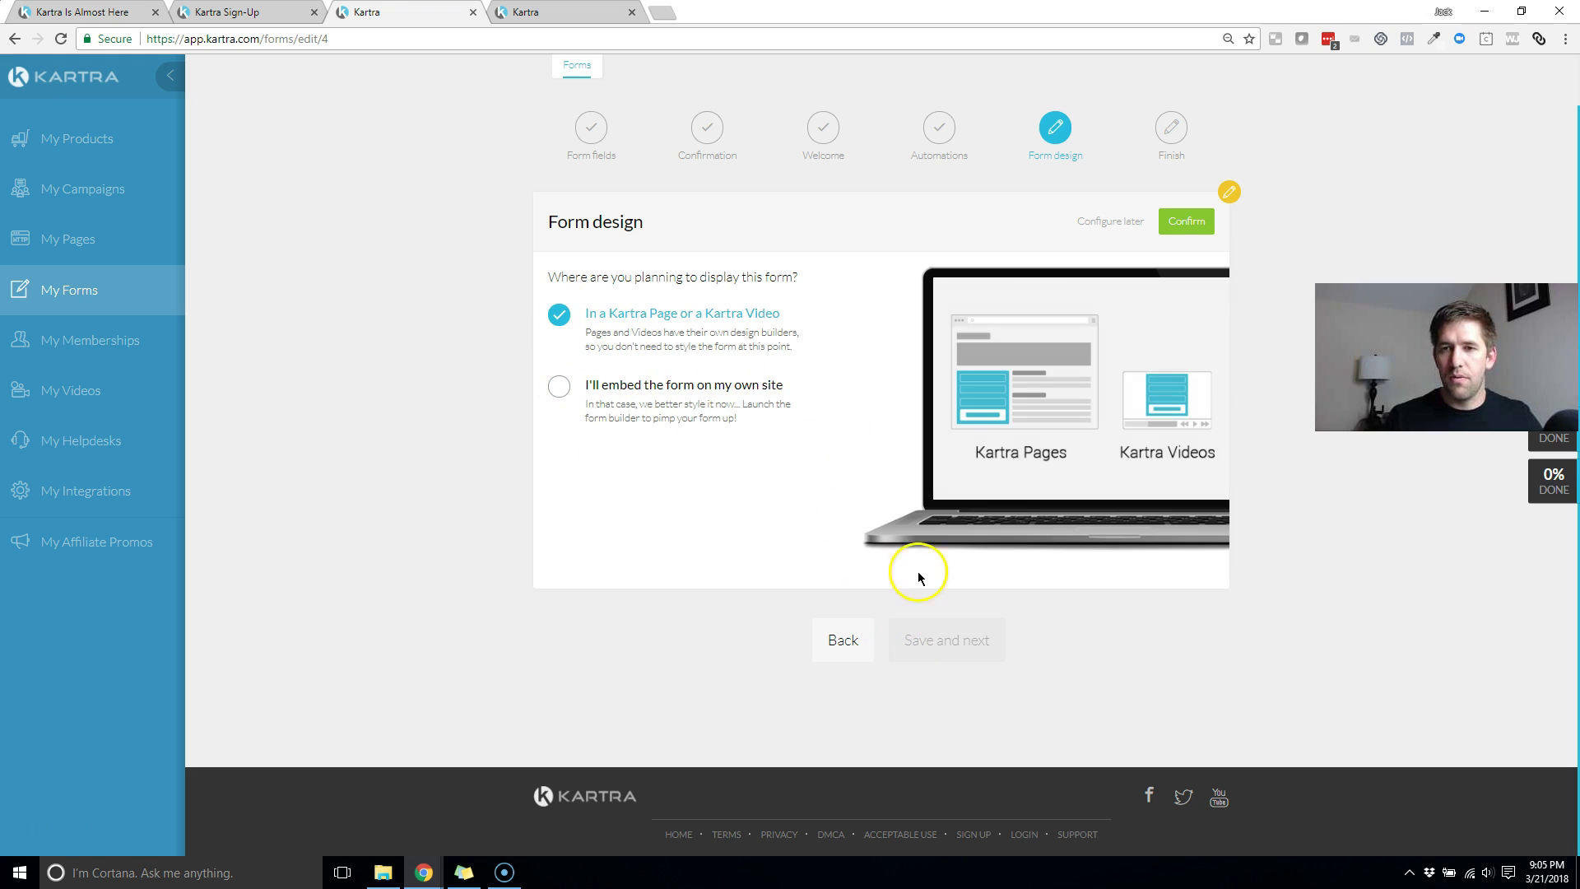
pyautogui.click(1170, 223)
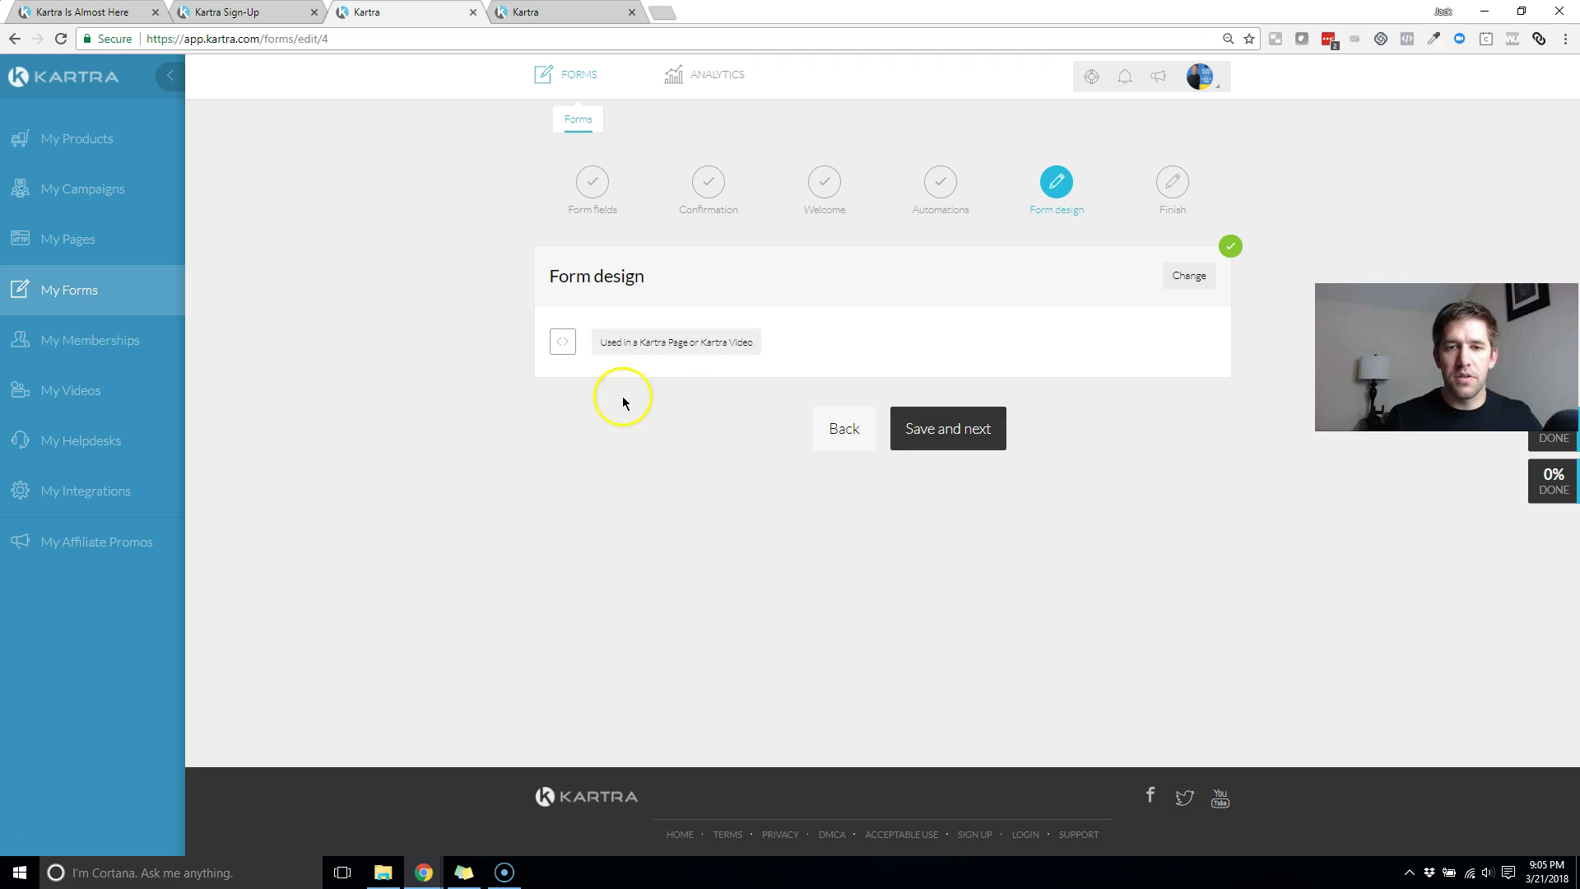
pyautogui.click(905, 422)
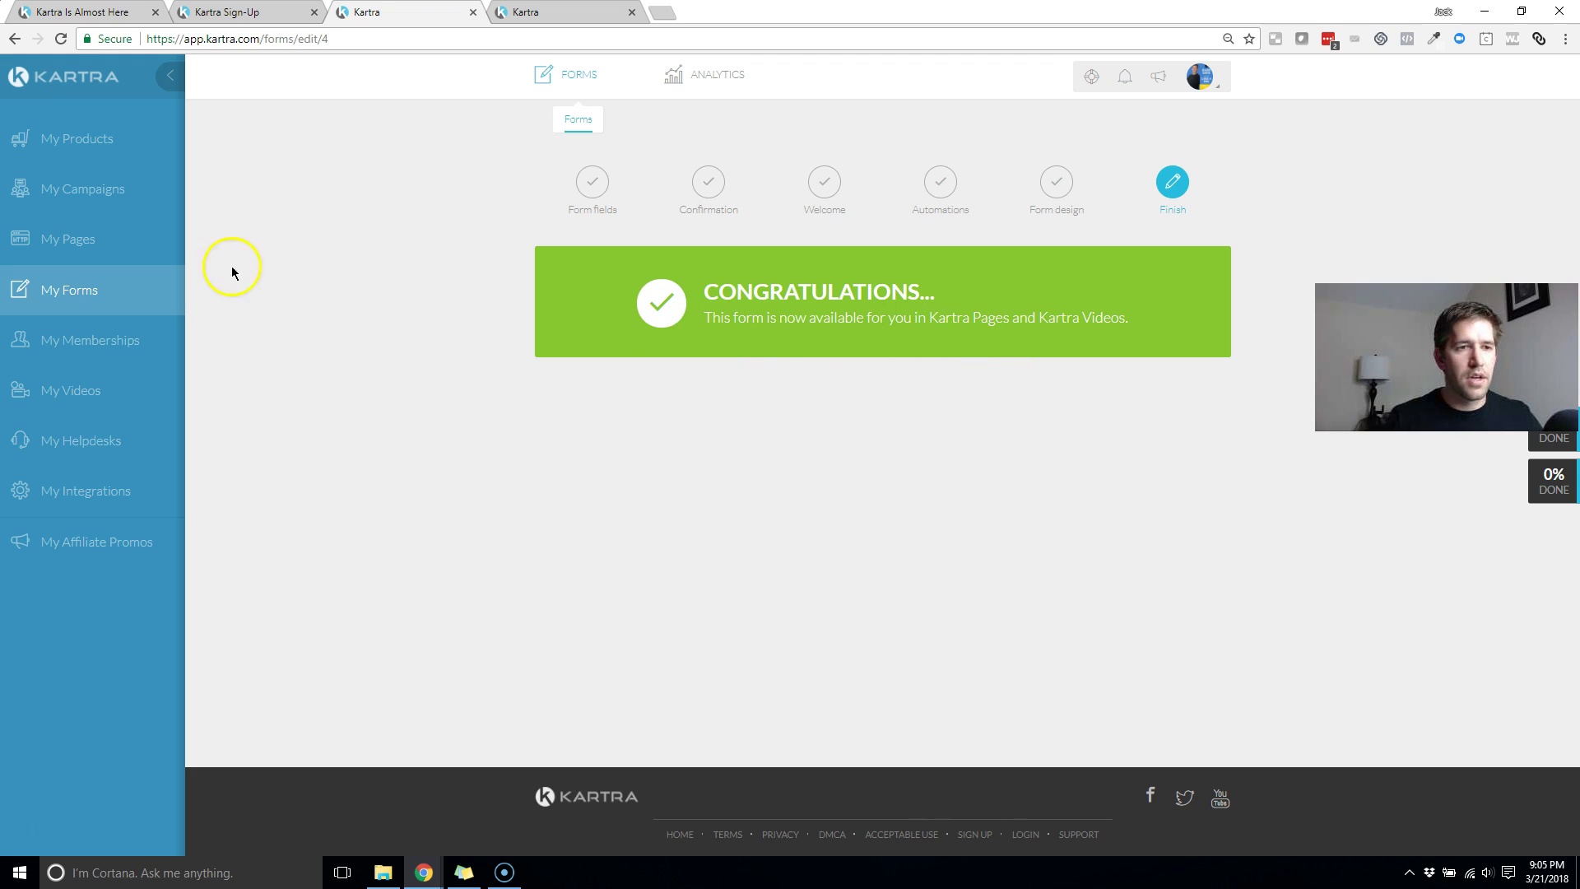
pyautogui.click(527, 13)
pyautogui.click(419, 13)
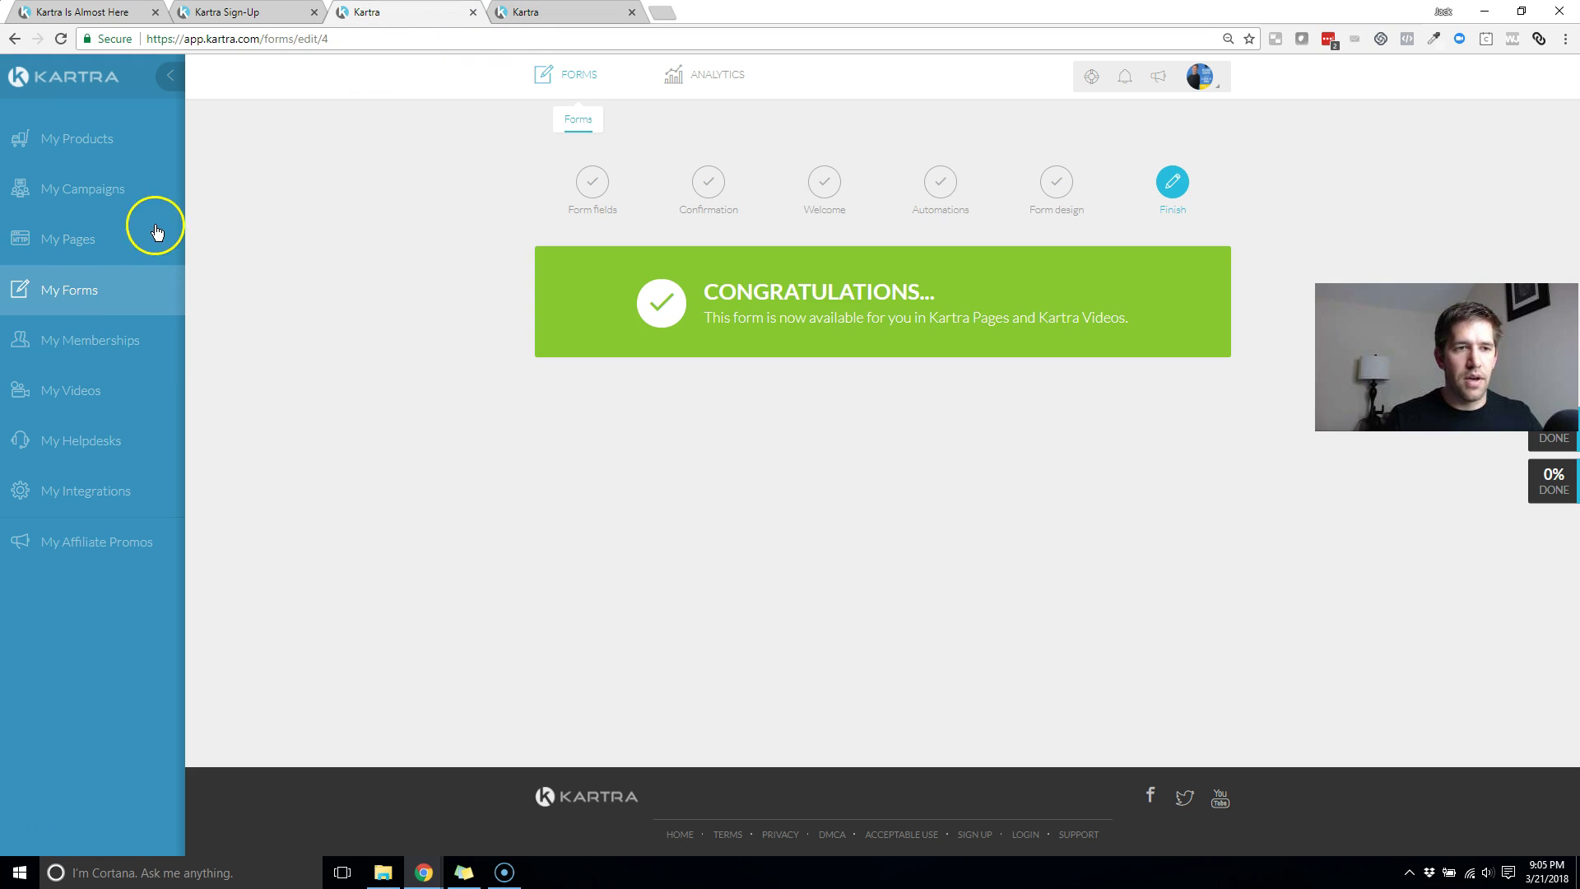
# Step: Filter My Pages to the Youtube category and open the Youtube Opt In page in the editor
pyautogui.click(71, 247)
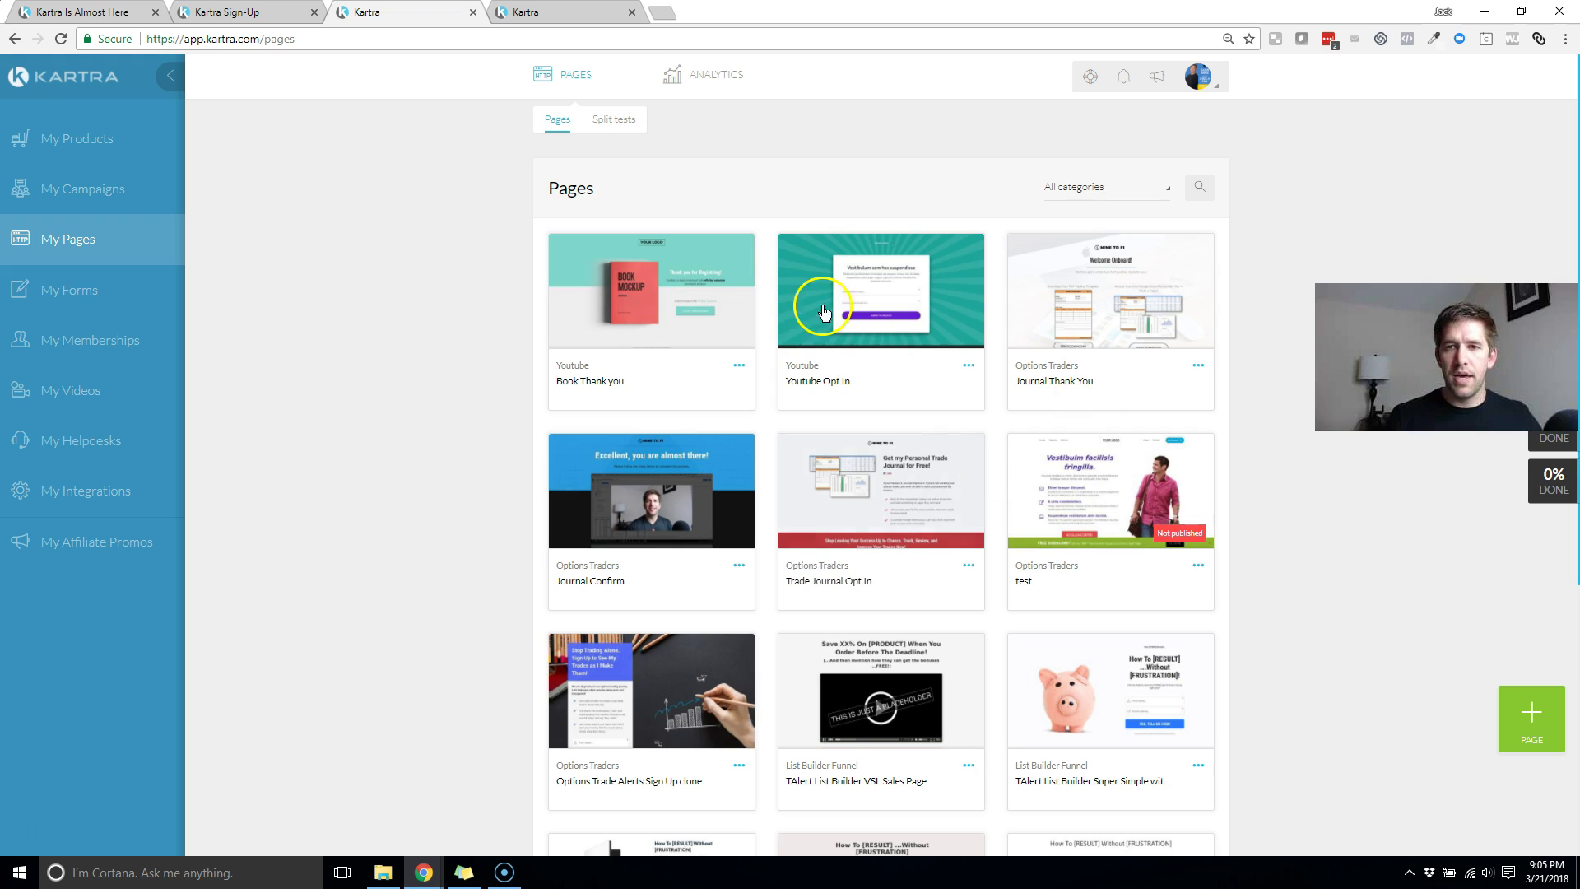
pyautogui.click(1140, 188)
pyautogui.click(1057, 321)
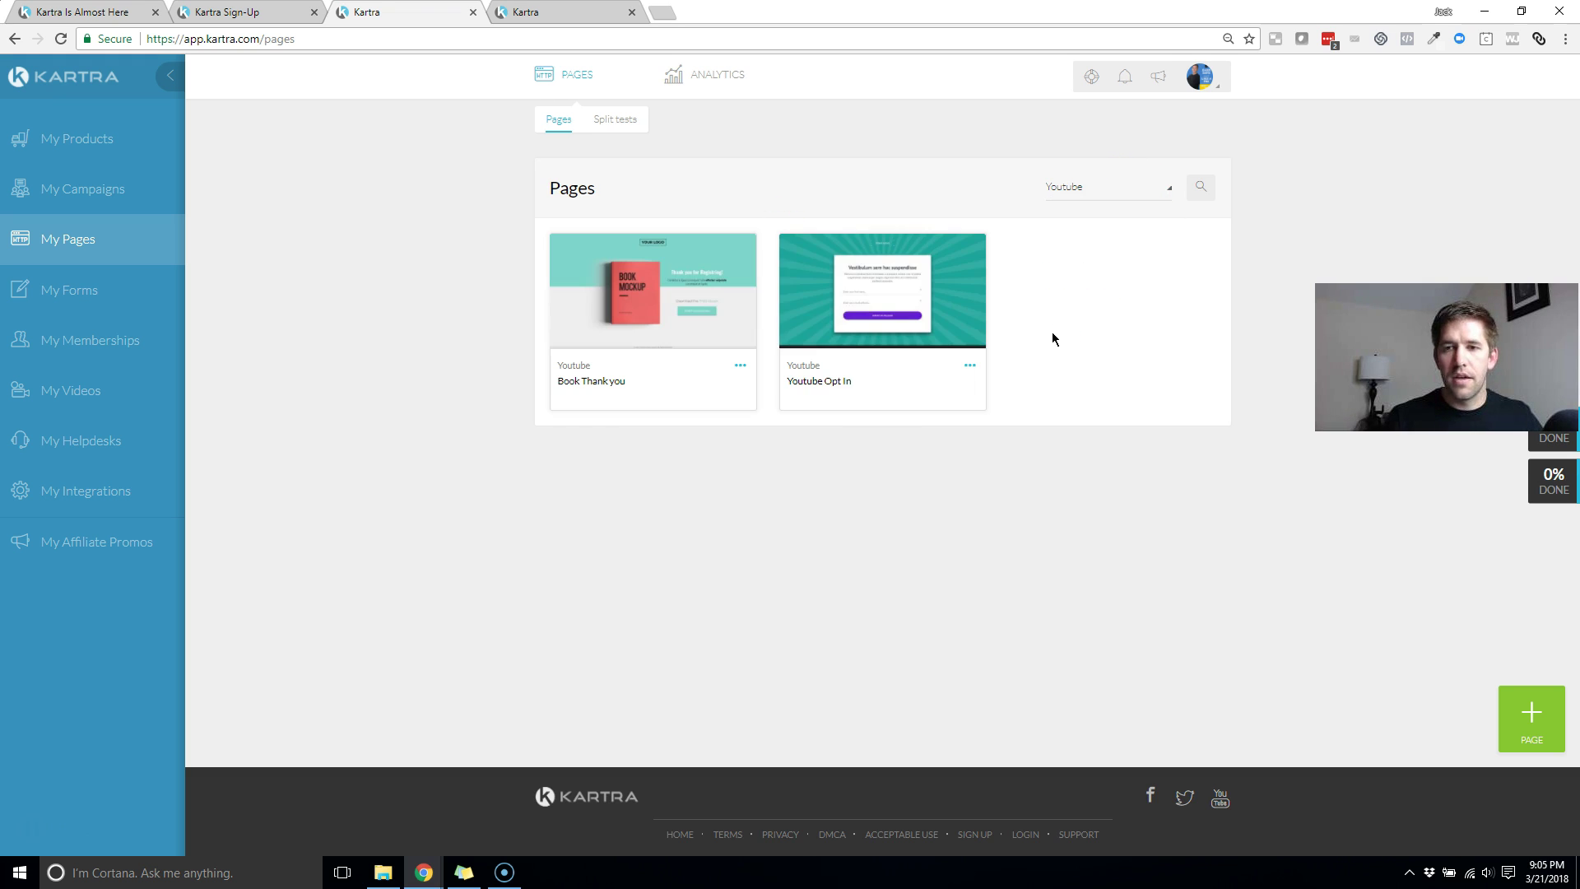
pyautogui.click(970, 367)
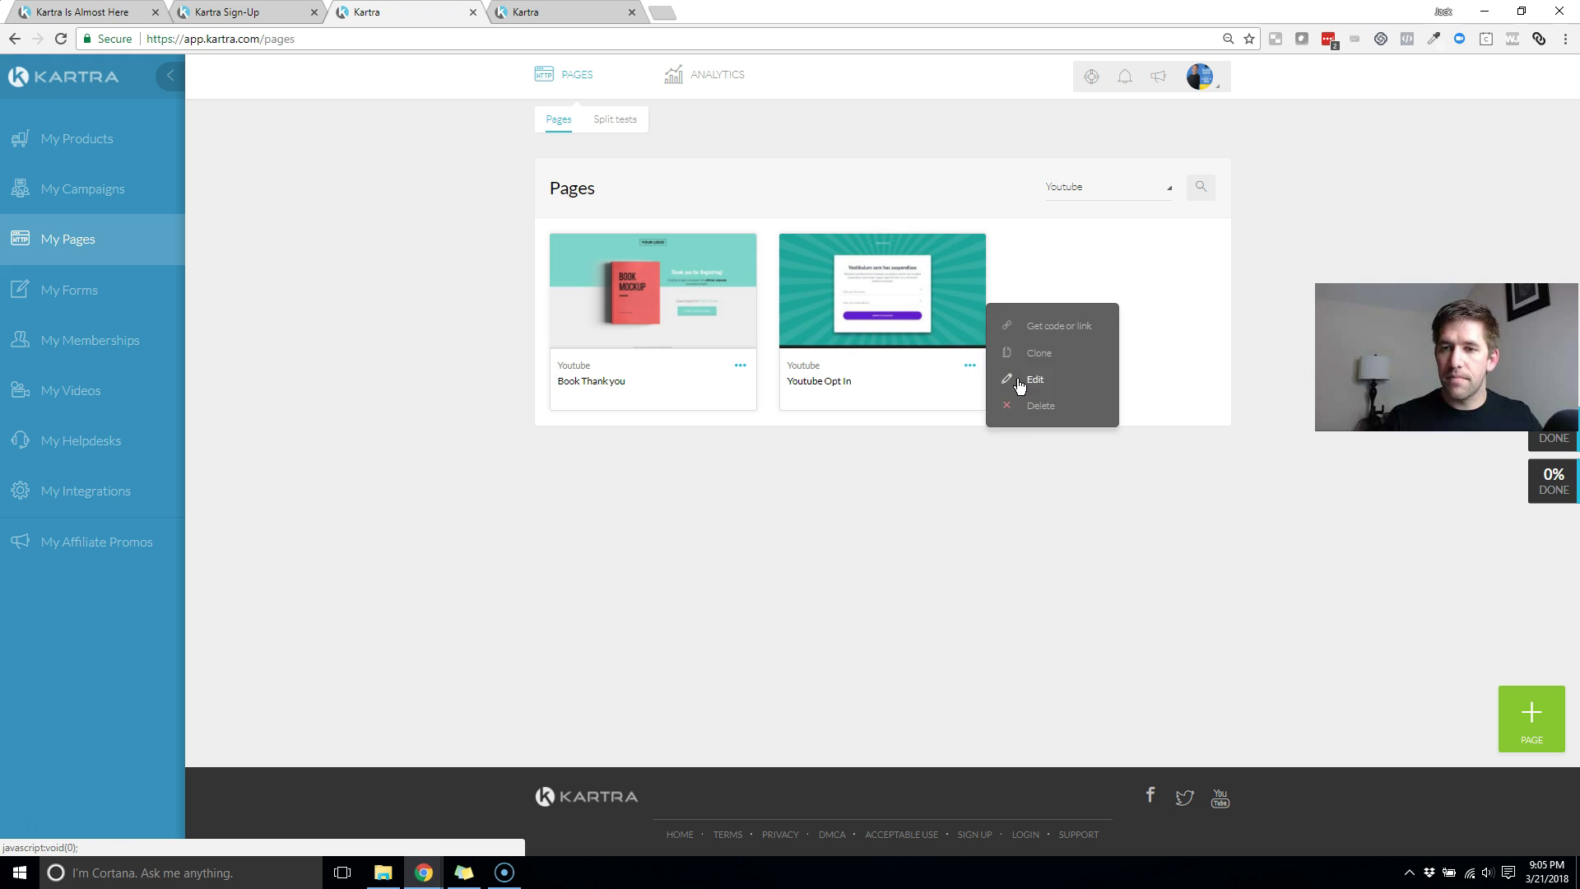
pyautogui.click(1030, 380)
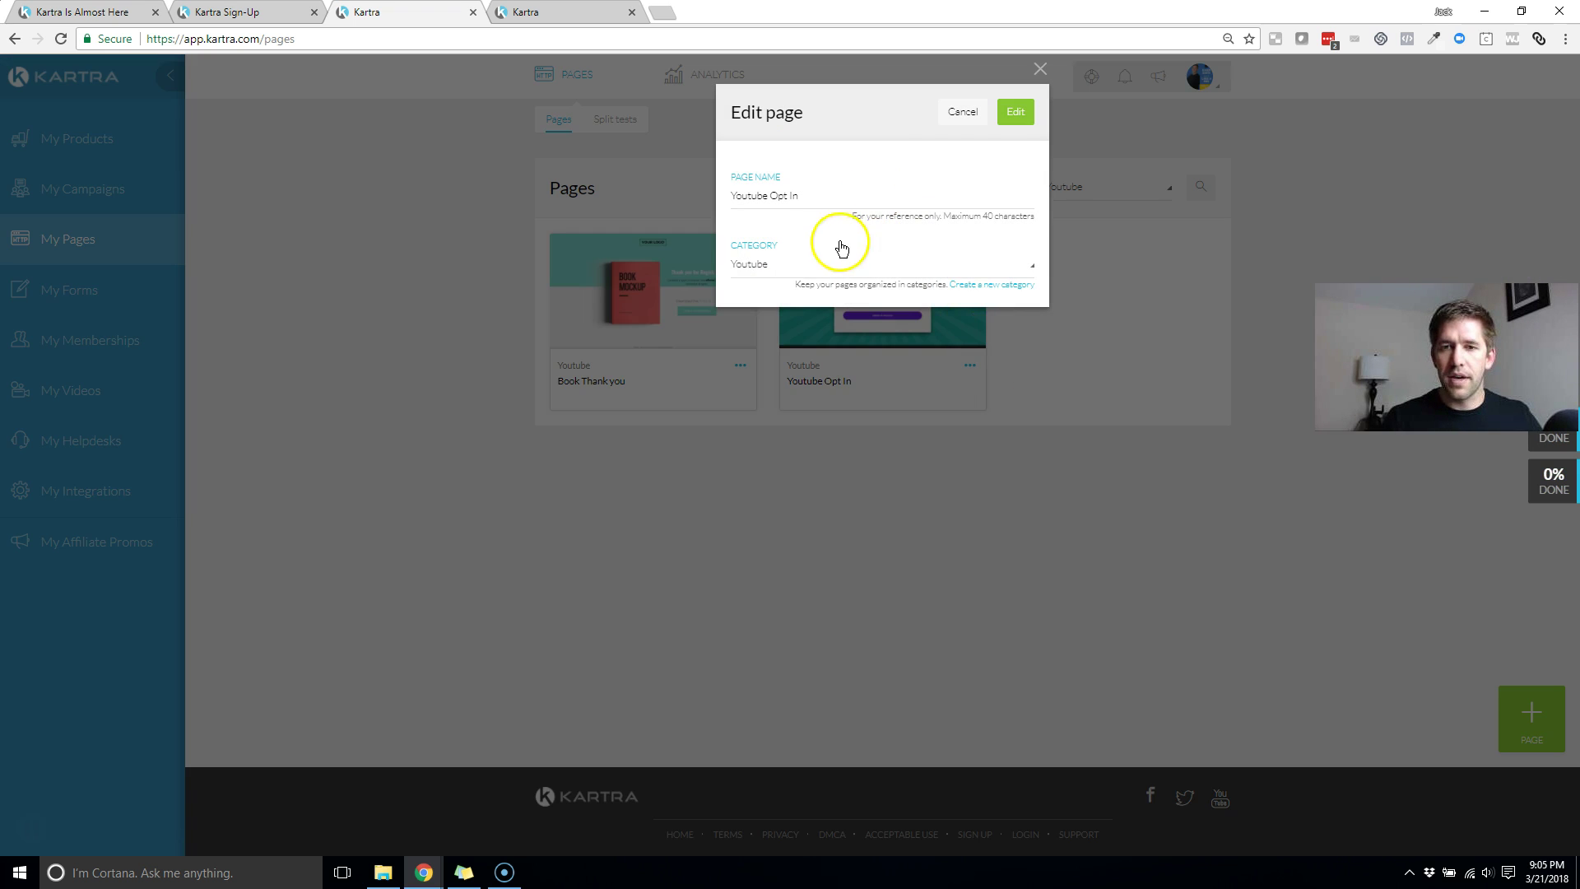
pyautogui.click(1016, 116)
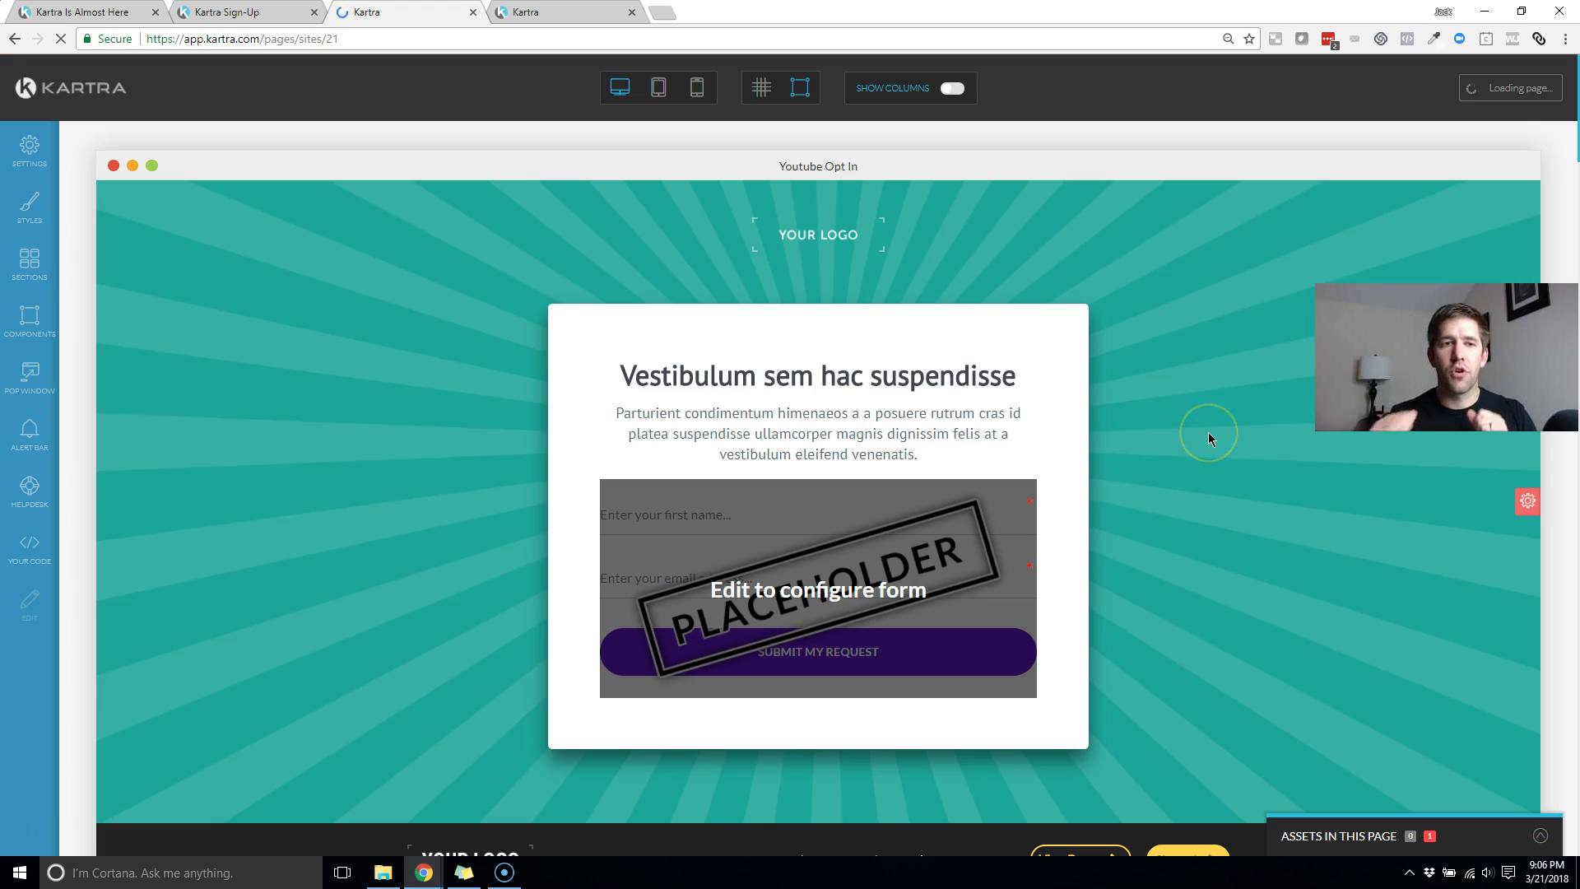
# Step: Assign the Youtube swipe file form to the page's opt-in form placeholder
pyautogui.scroll(-4, 971, 374)
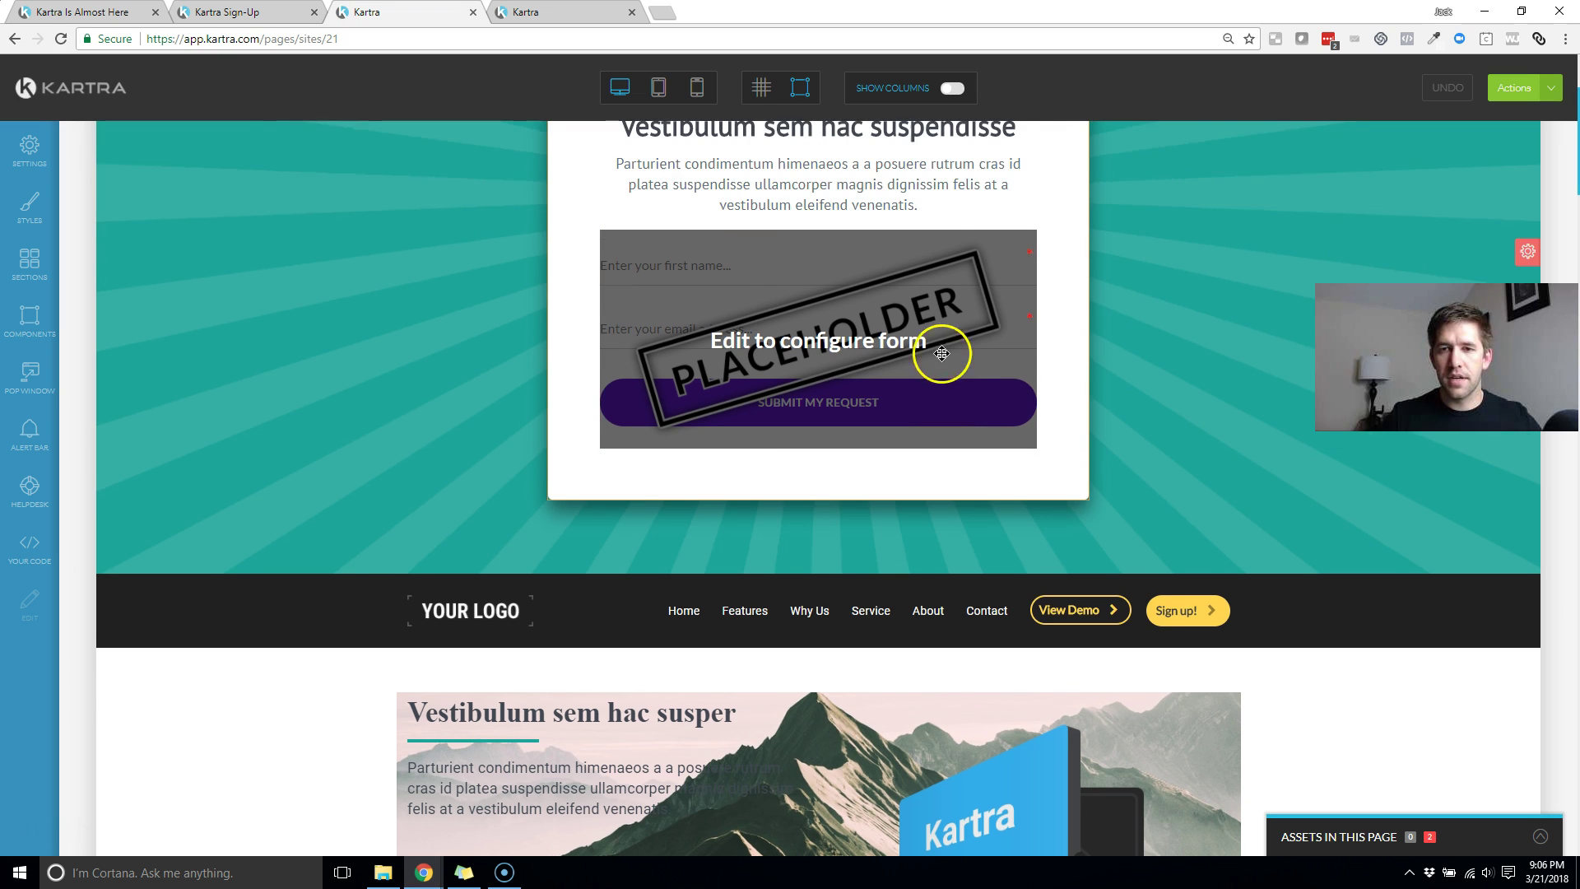
pyautogui.scroll(1, 941, 353)
pyautogui.click(842, 346)
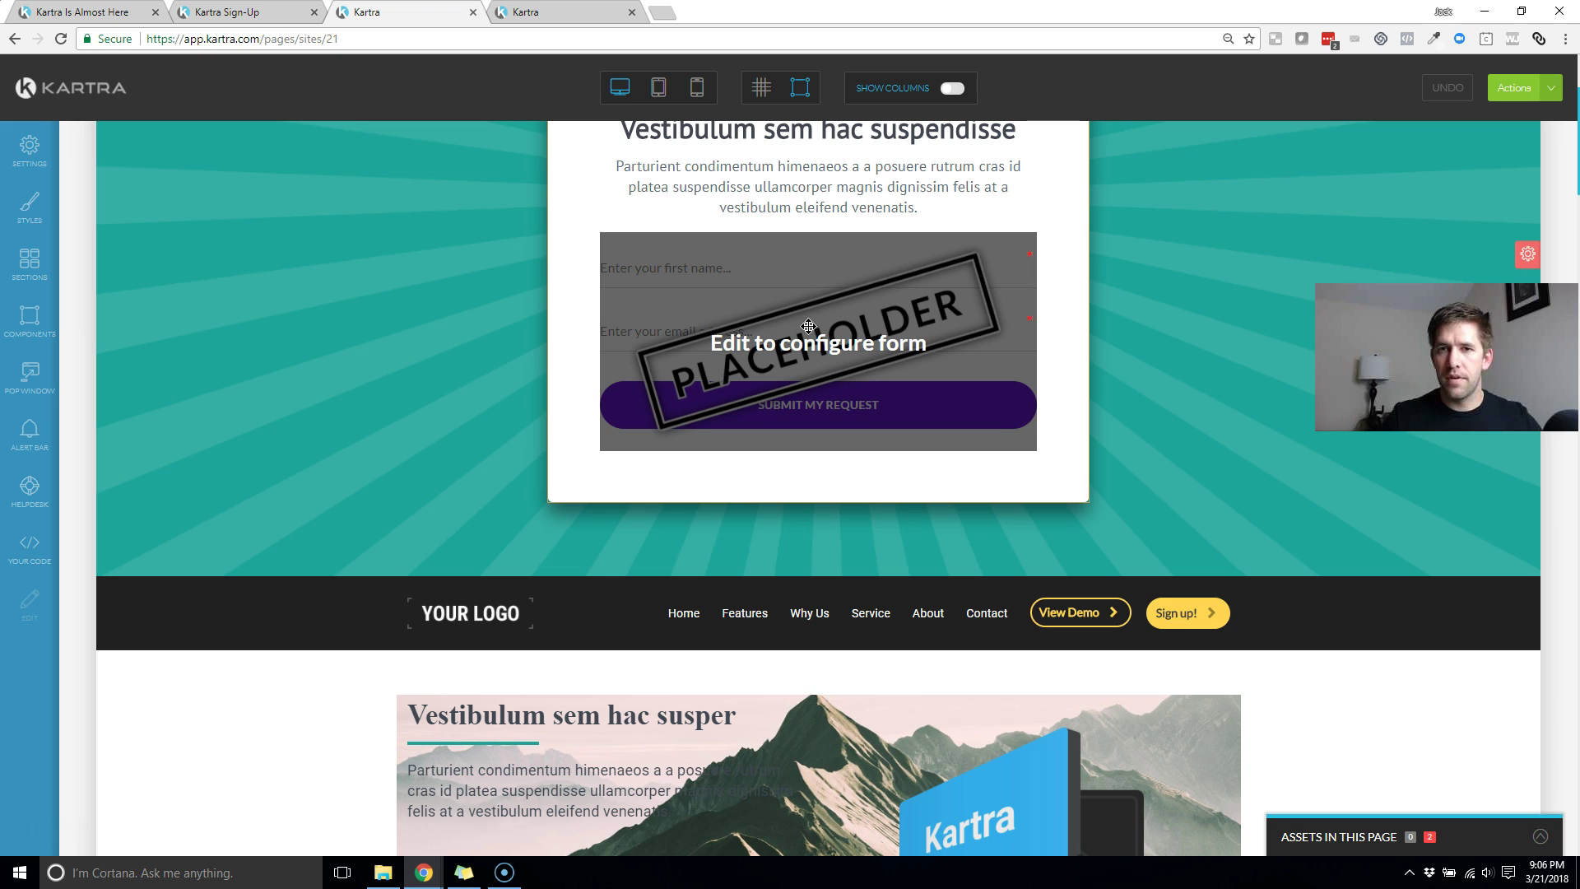
pyautogui.moveTo(901, 300)
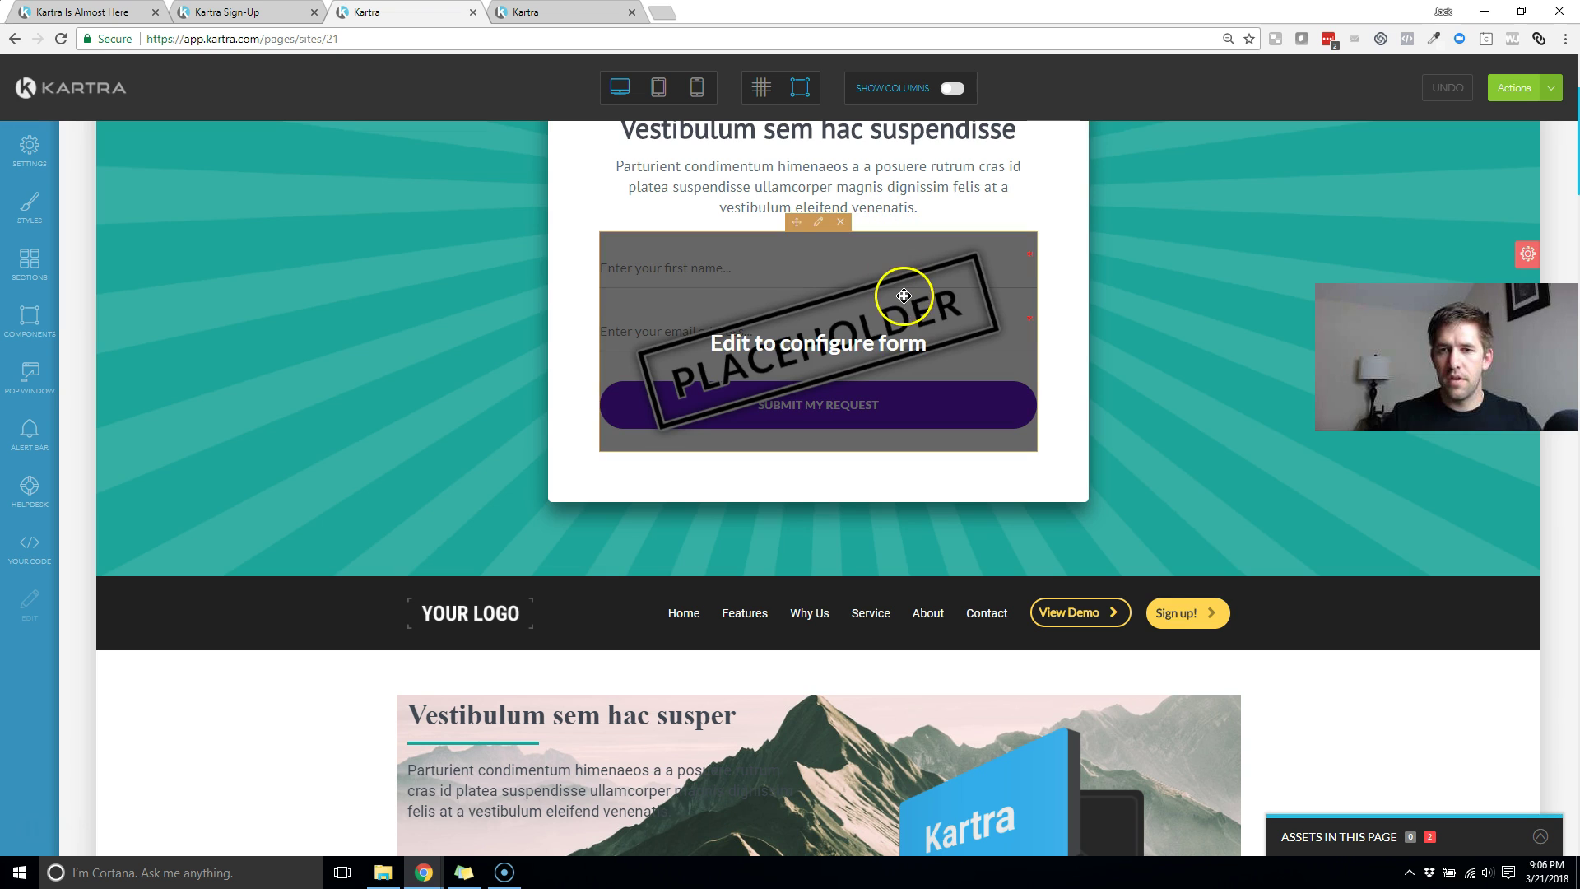
pyautogui.click(820, 224)
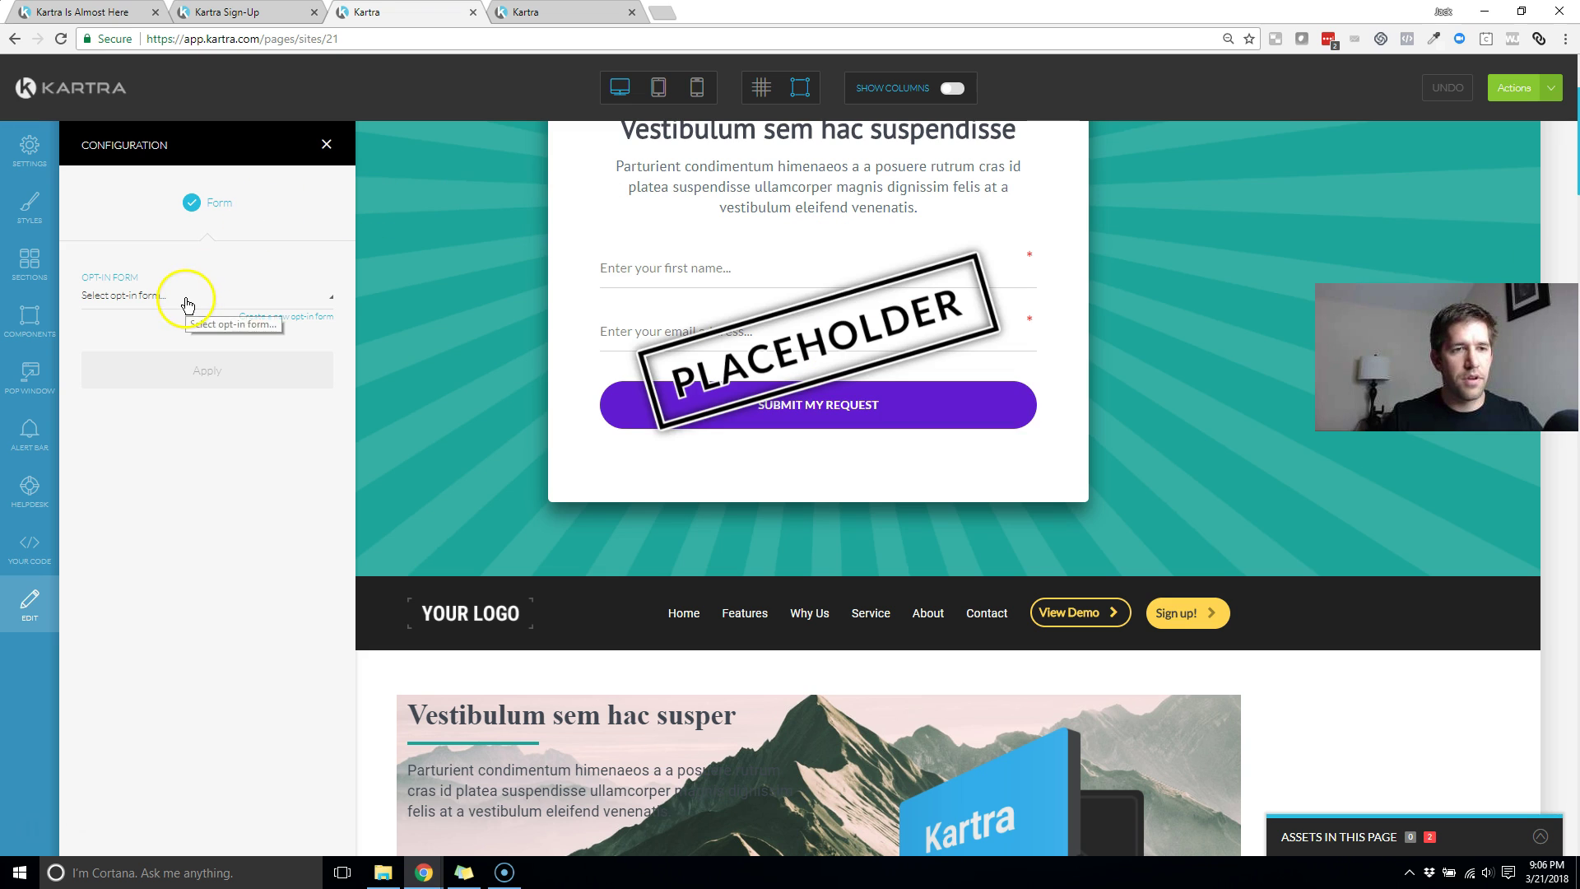
pyautogui.click(188, 298)
pyautogui.click(236, 310)
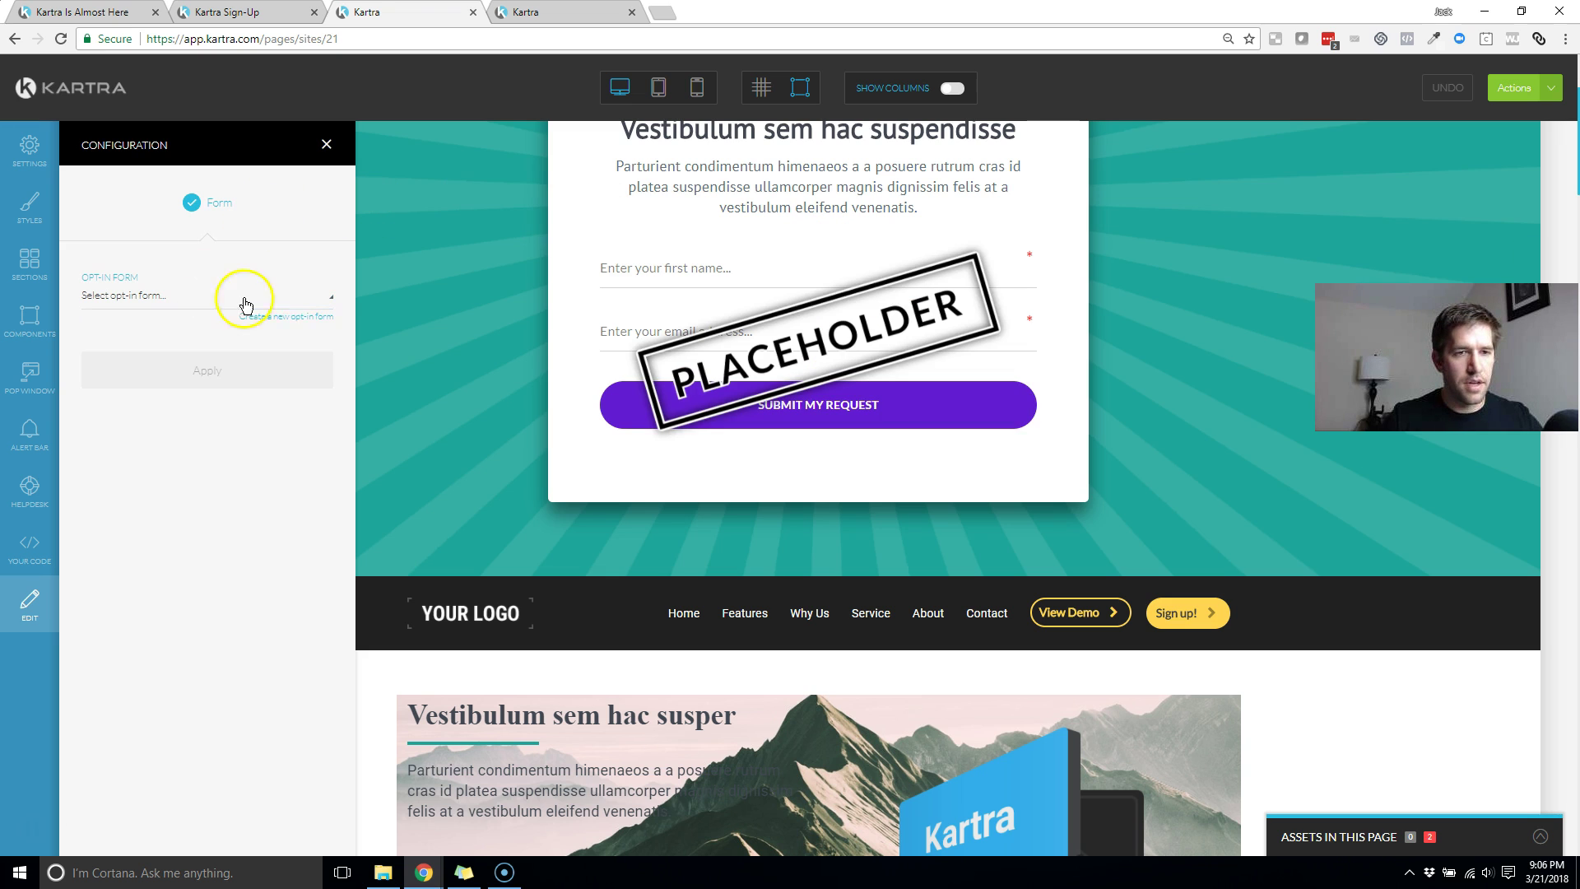
pyautogui.click(246, 307)
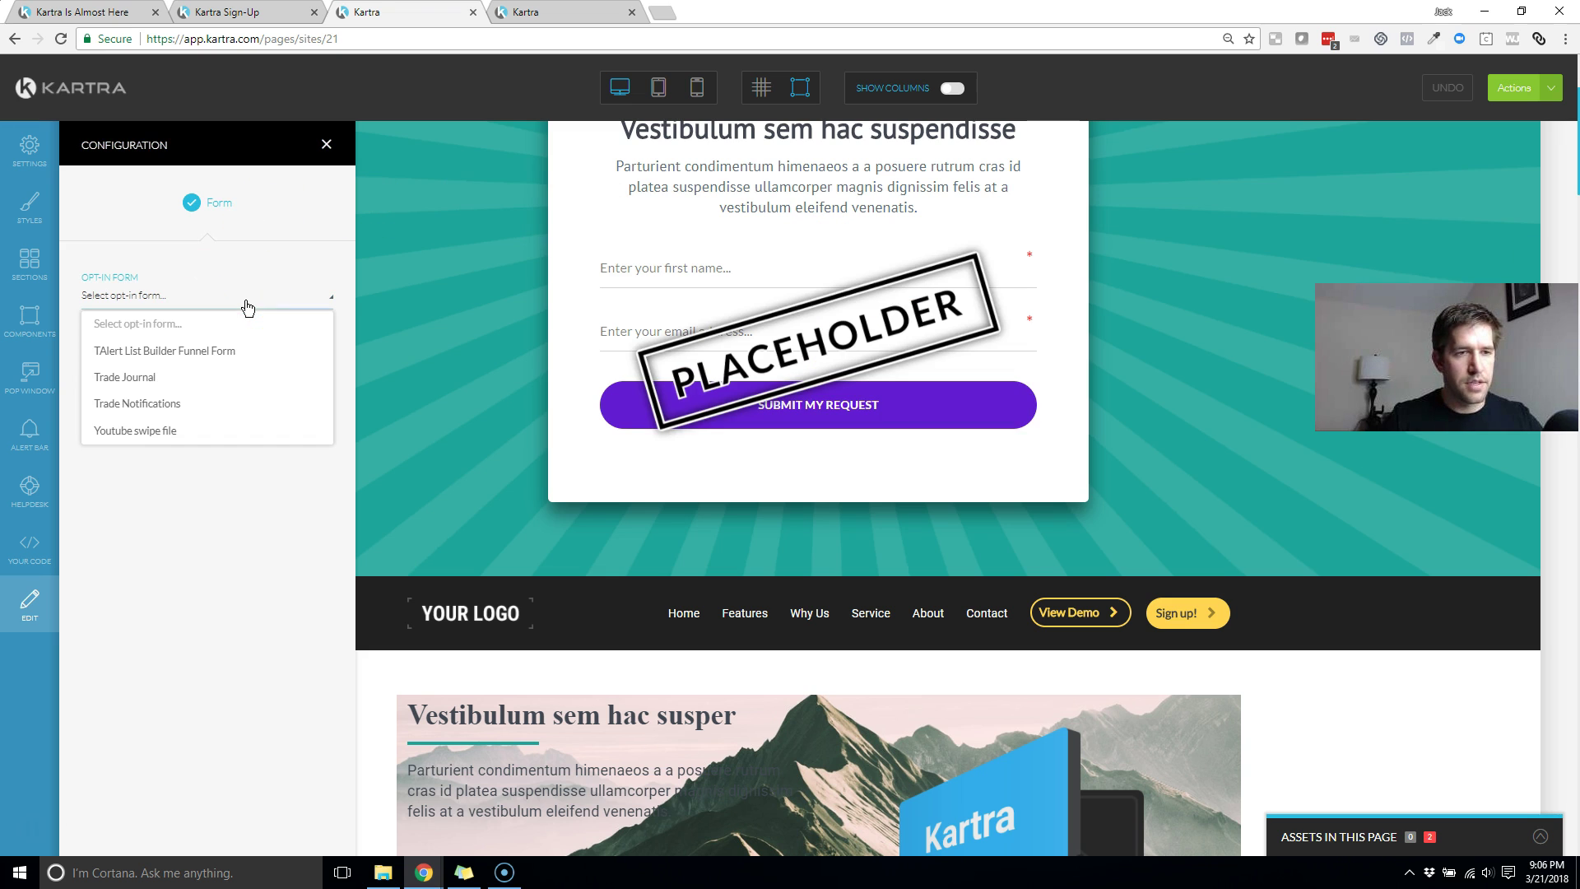
pyautogui.click(125, 432)
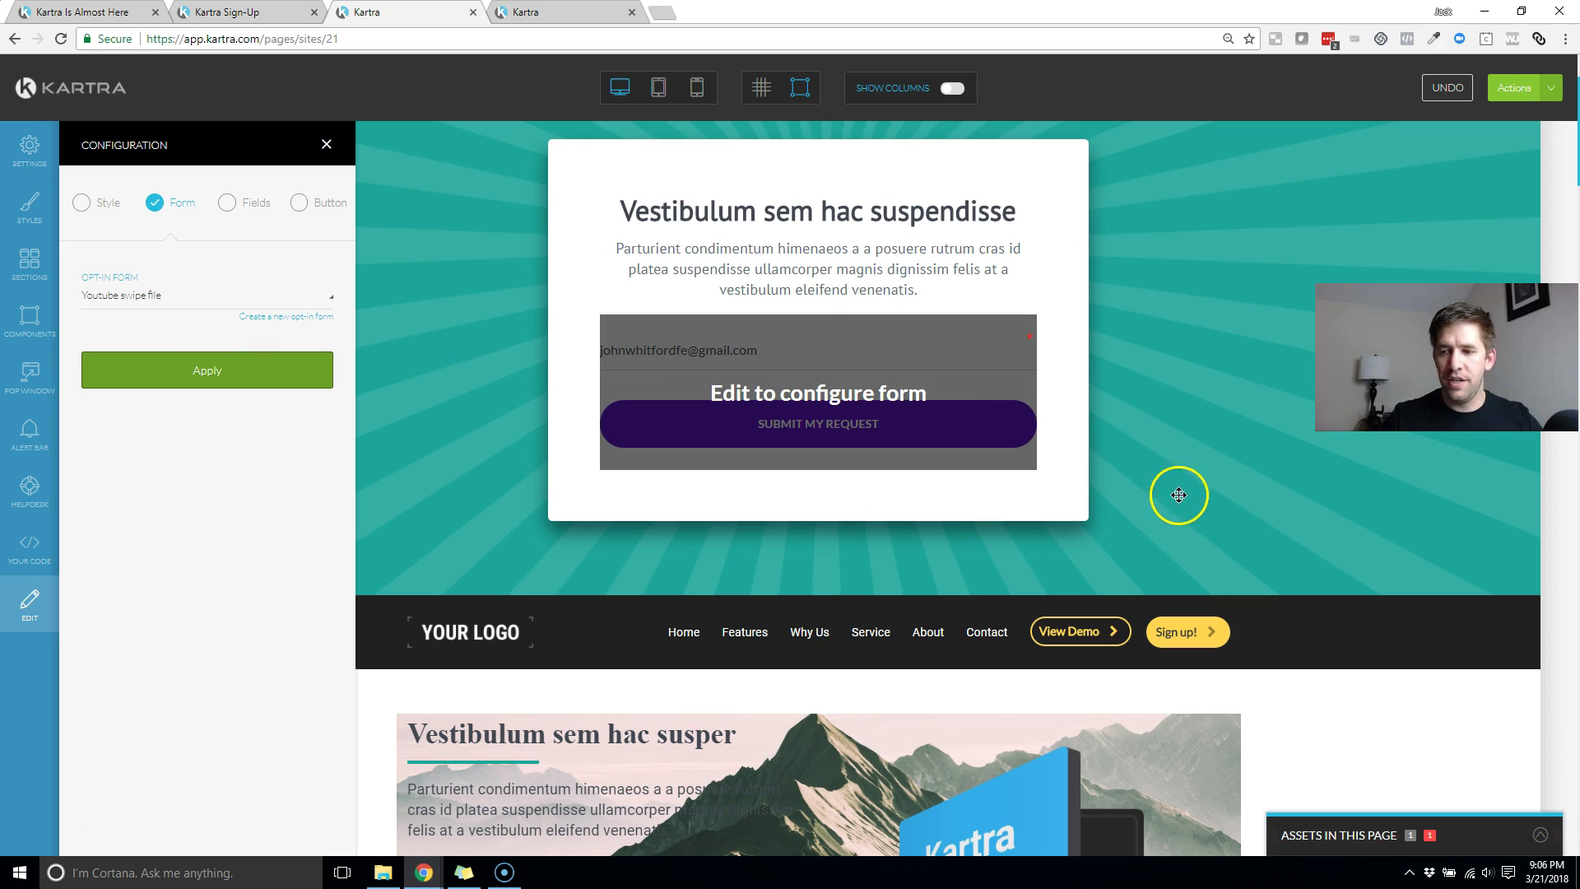
# Step: Reapply the Youtube swipe file form to the pending placeholder via the page assets
pyautogui.click(1532, 836)
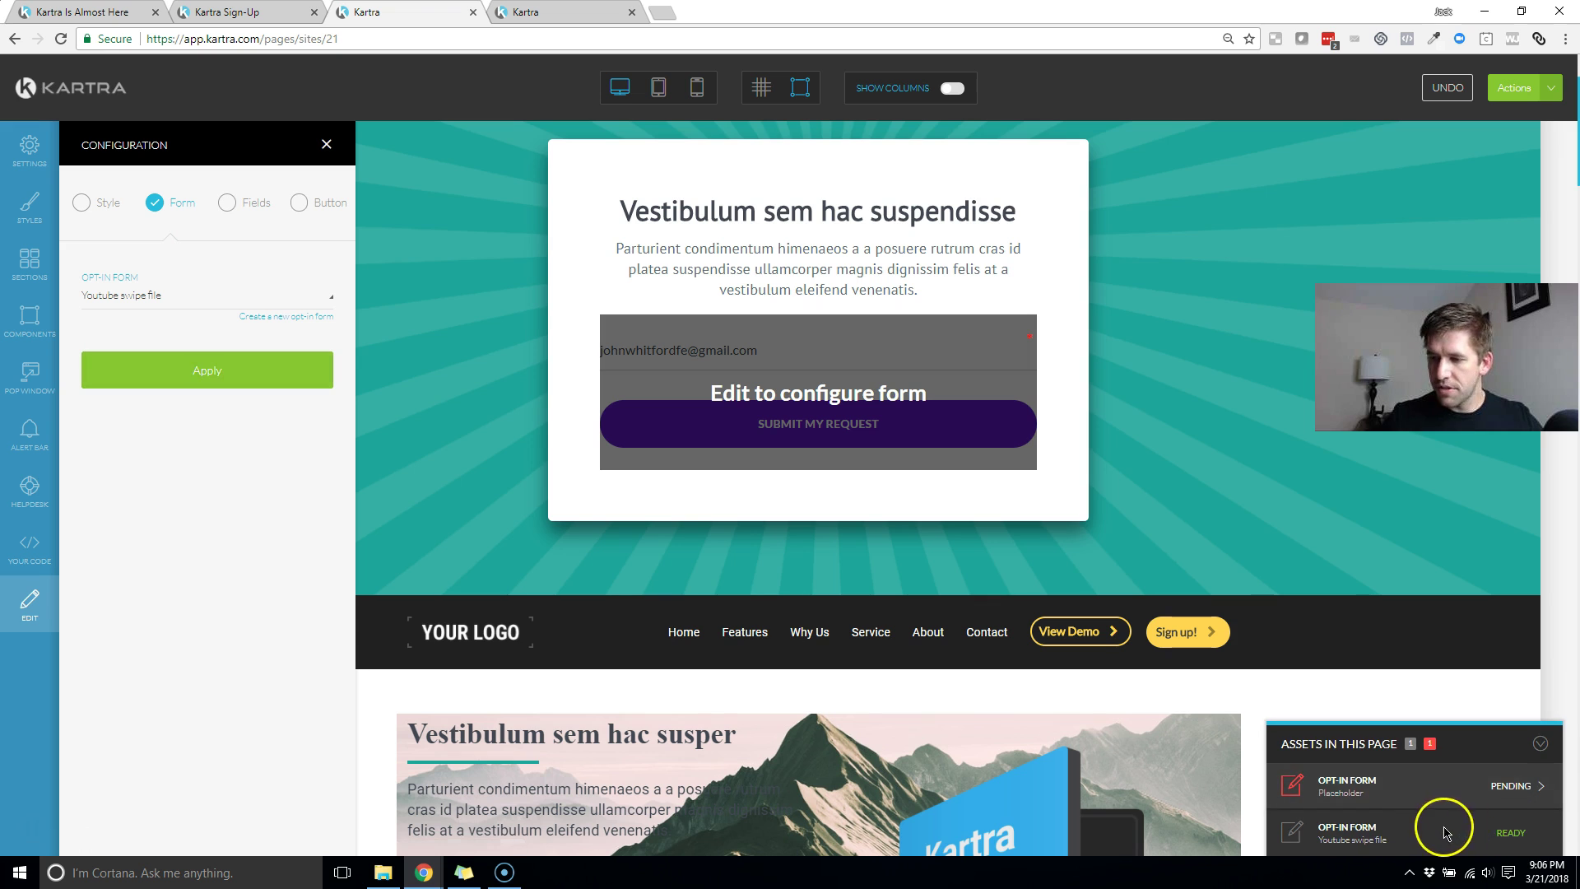
pyautogui.click(1492, 794)
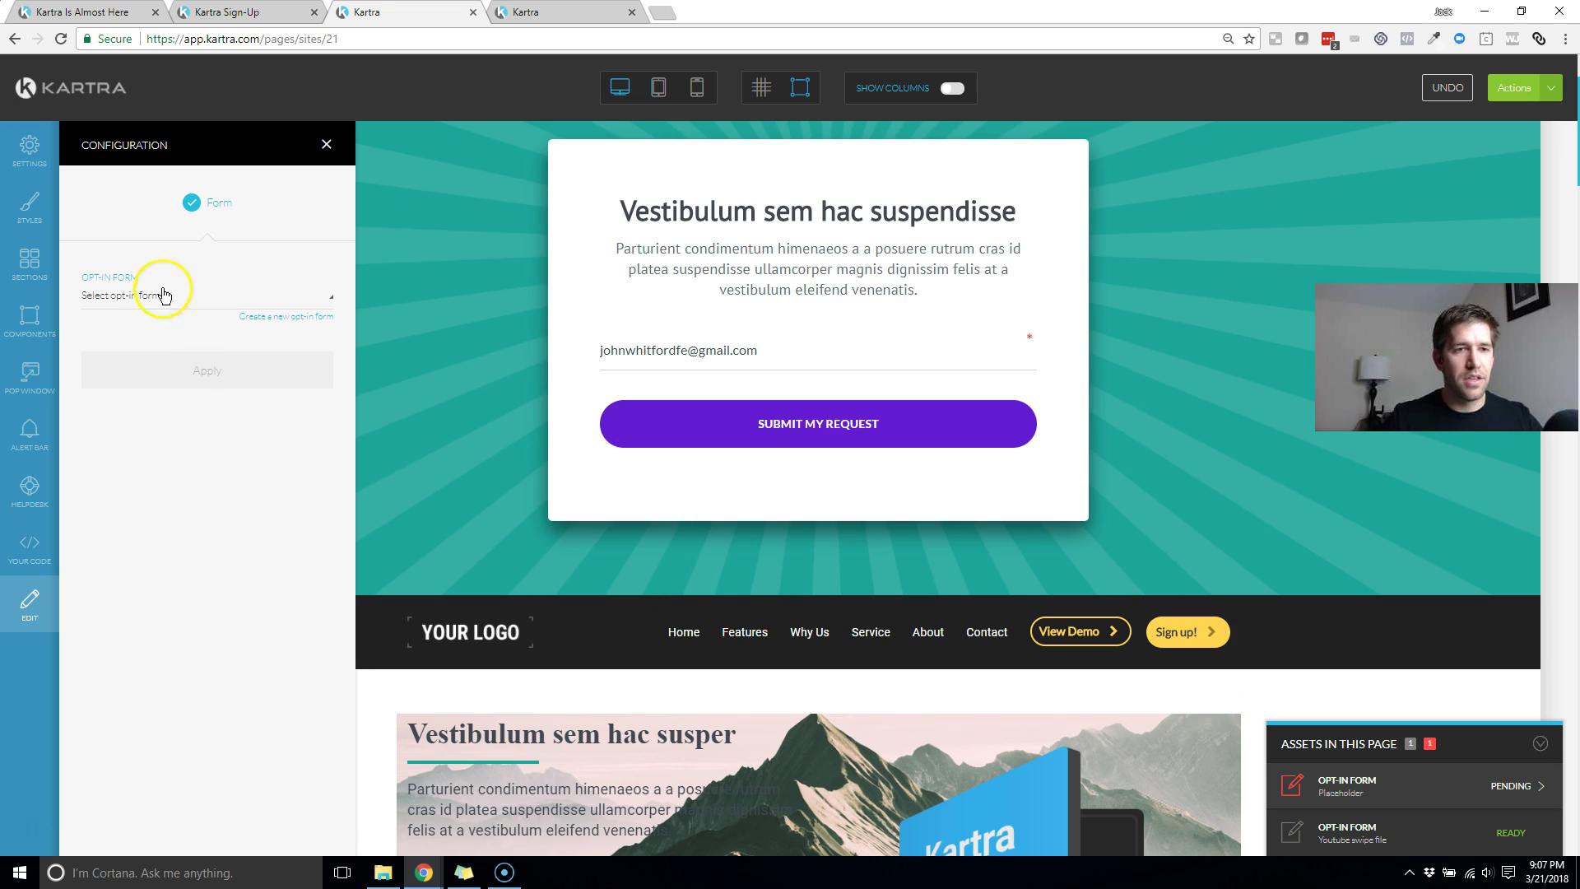
pyautogui.click(204, 308)
pyautogui.click(140, 432)
pyautogui.click(200, 393)
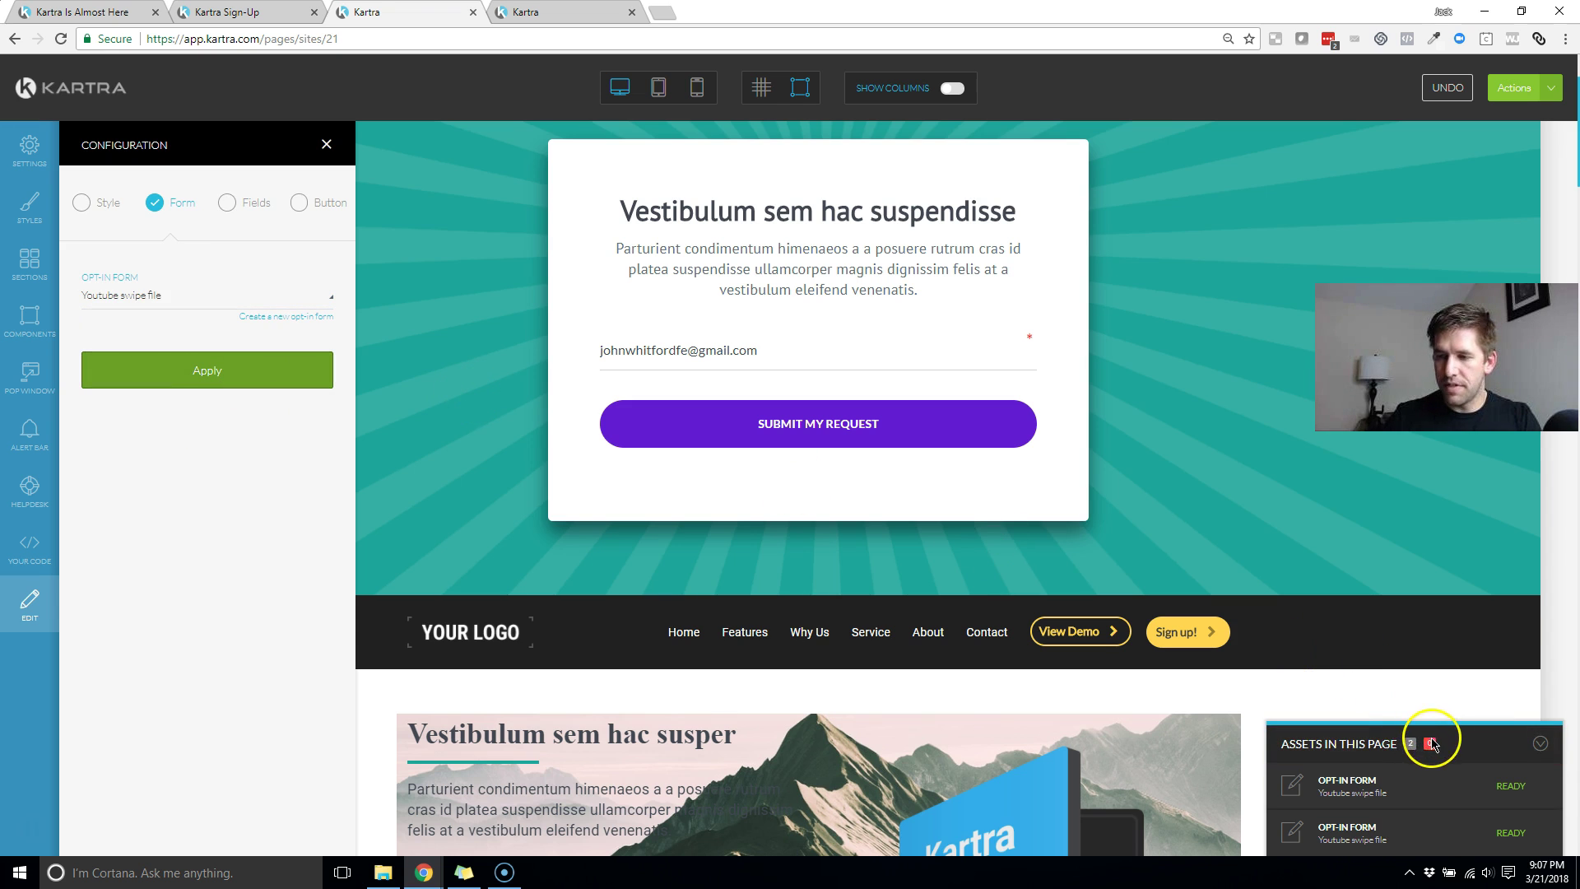
# Step: Publish the Youtube Opt In page and copy its direct page link
pyautogui.scroll(2, 1061, 568)
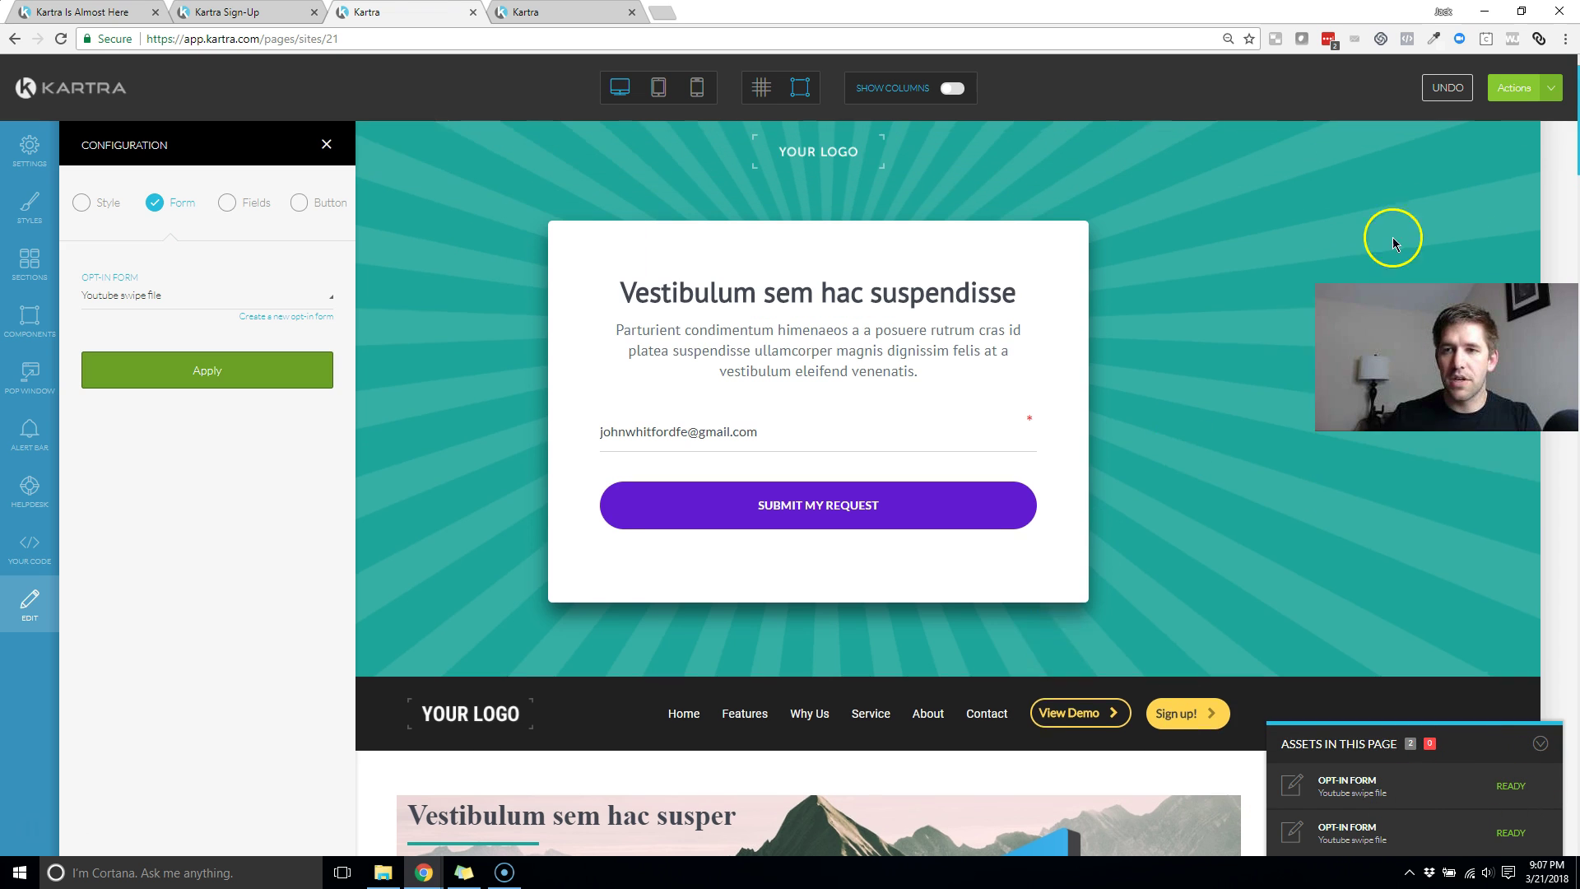
pyautogui.click(1533, 110)
pyautogui.click(1450, 210)
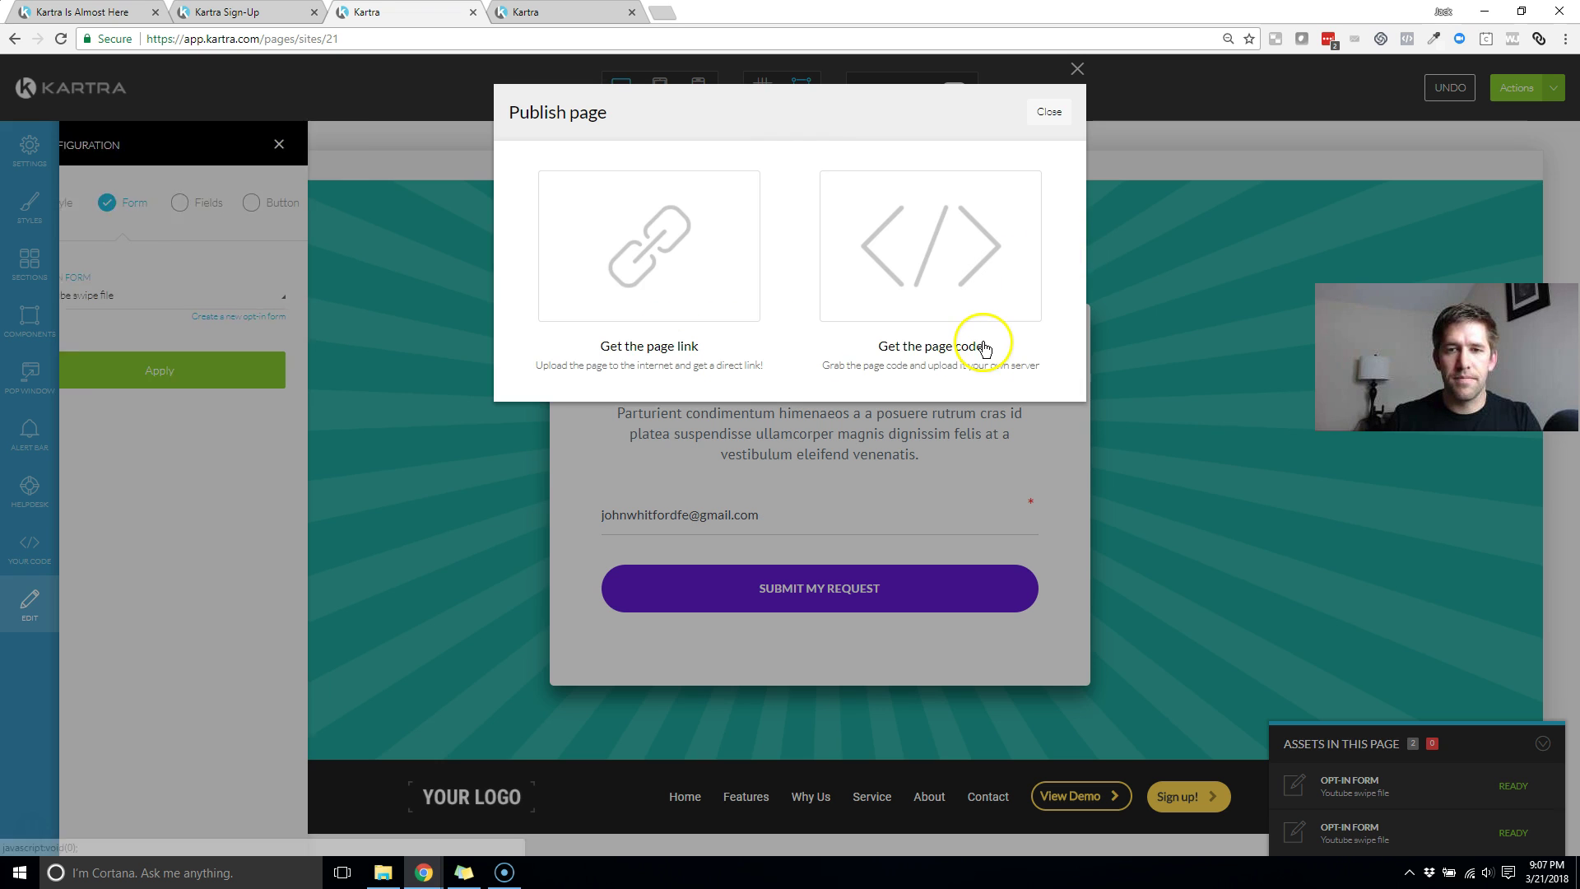
pyautogui.click(670, 292)
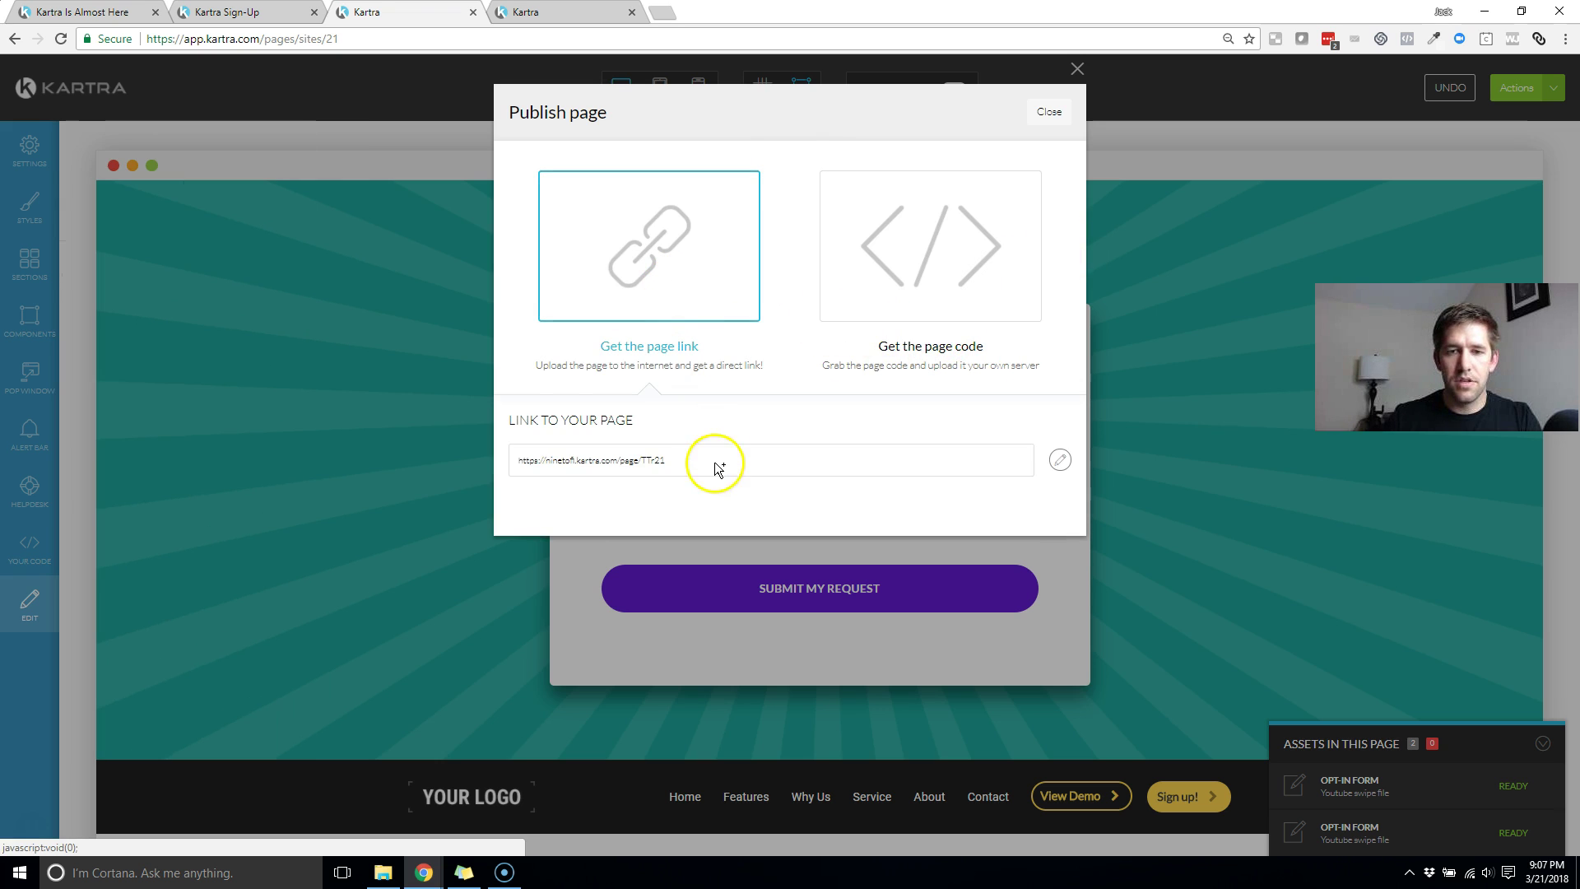
pyautogui.click(716, 461)
pyautogui.hotkey('ctrl', 'c')
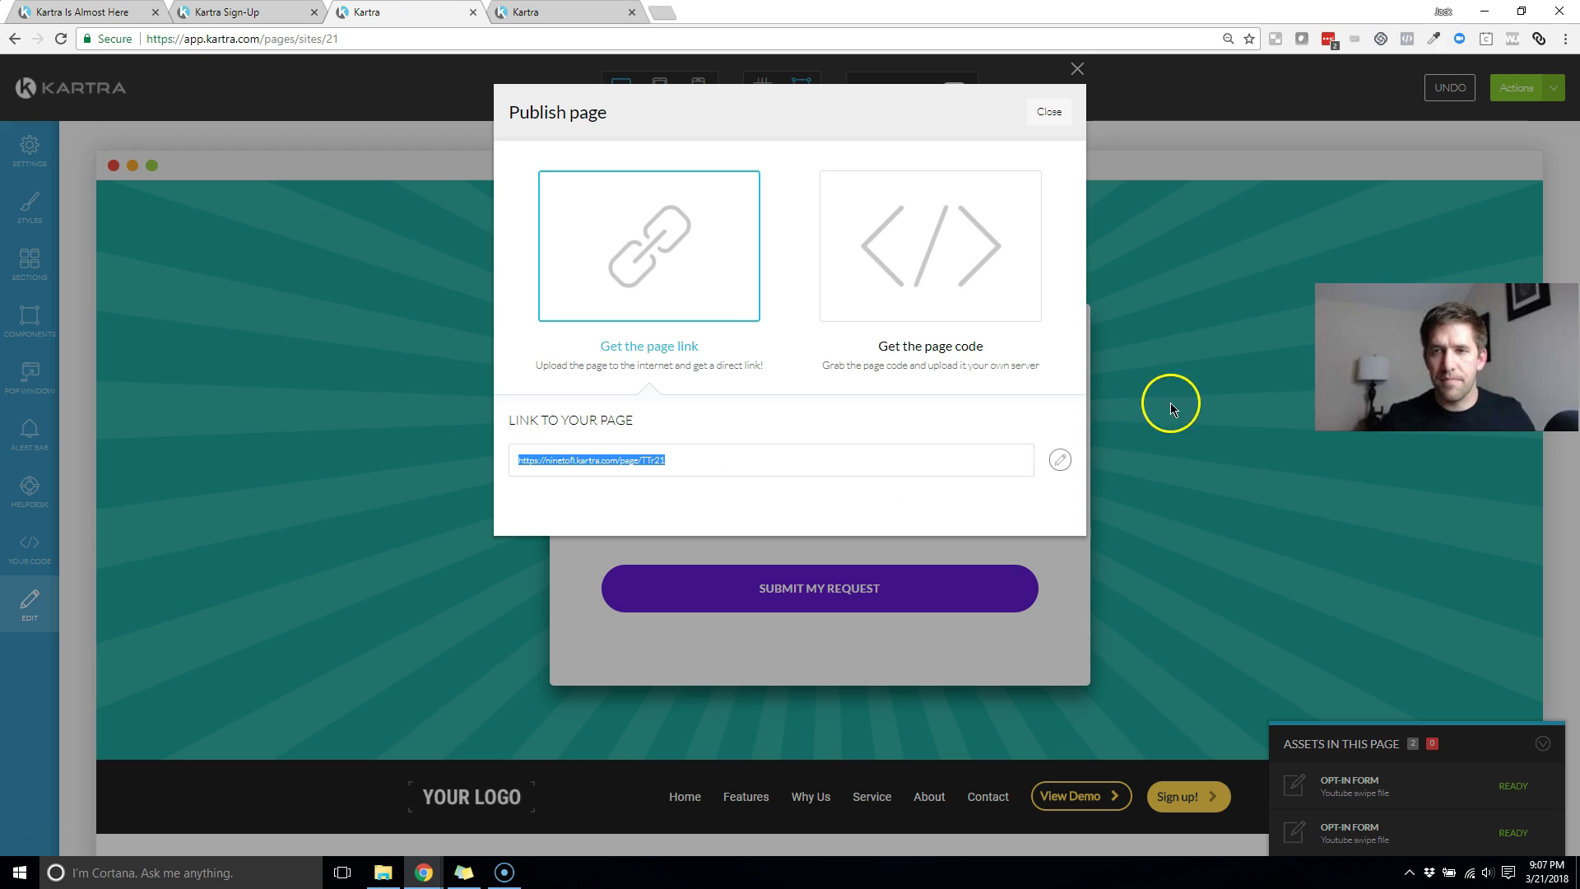
pyautogui.click(1047, 112)
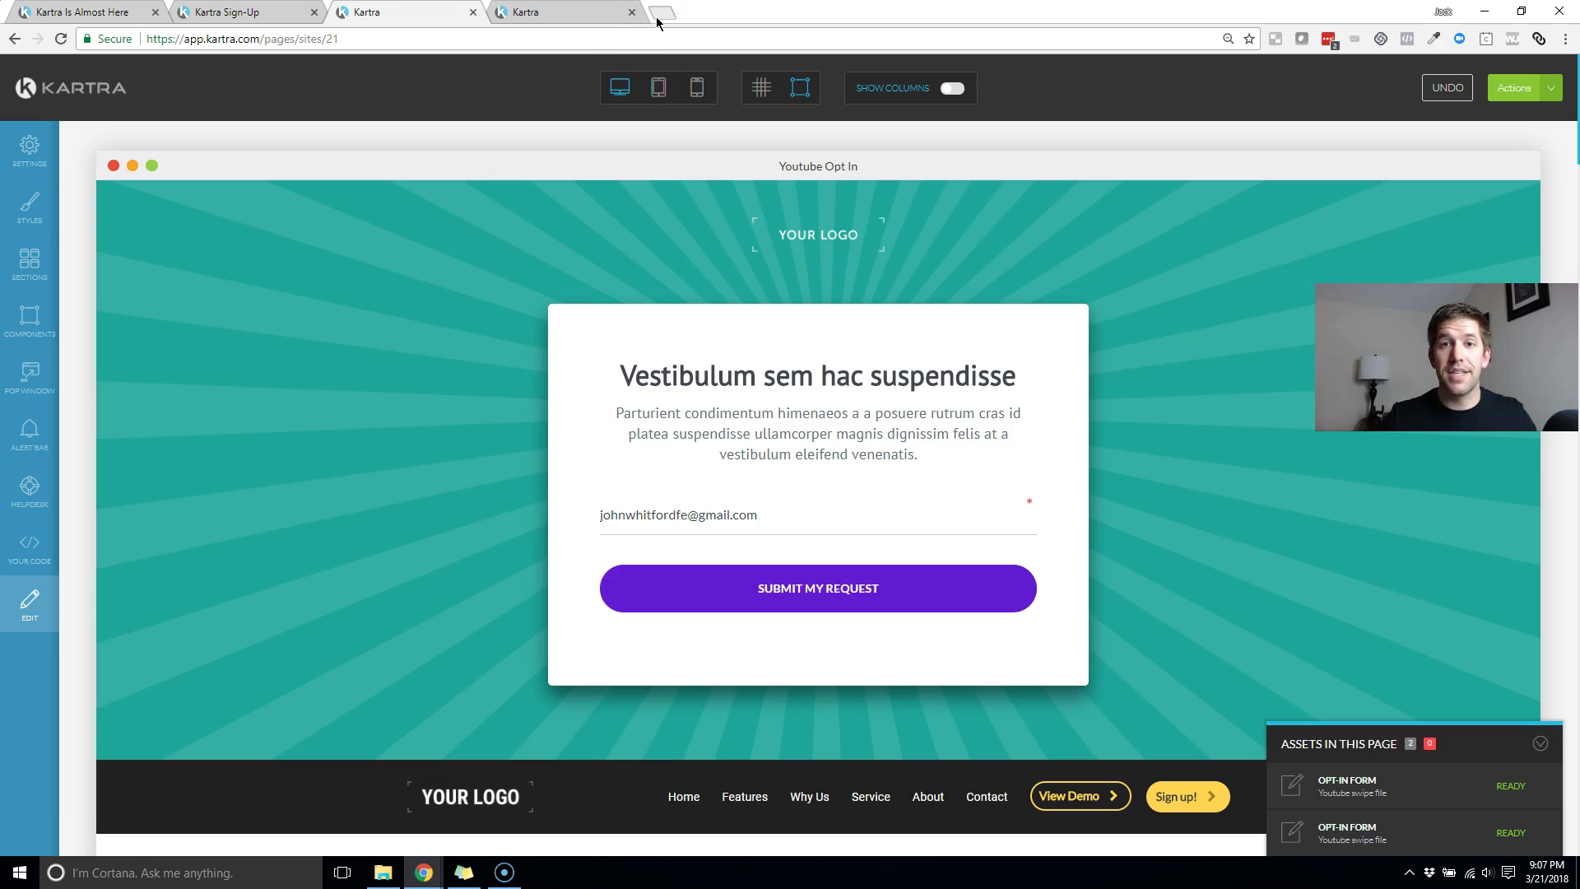
pyautogui.click(662, 13)
# Step: Load the published opt-in page link and scroll to its form
pyautogui.hotkey('ctrl', 'v')
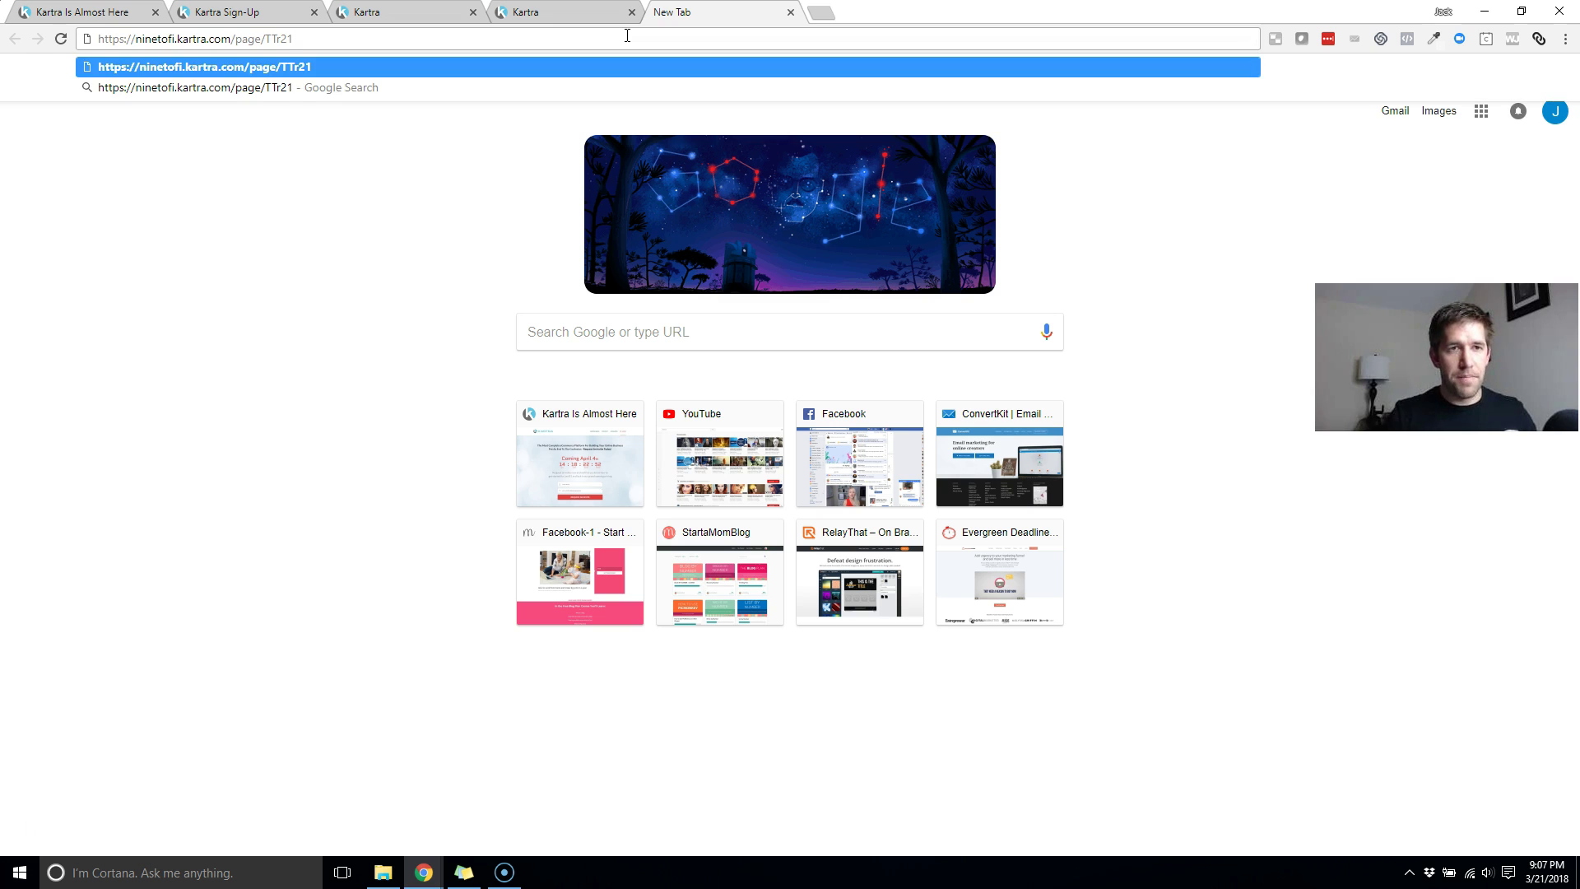
pyautogui.press('Return')
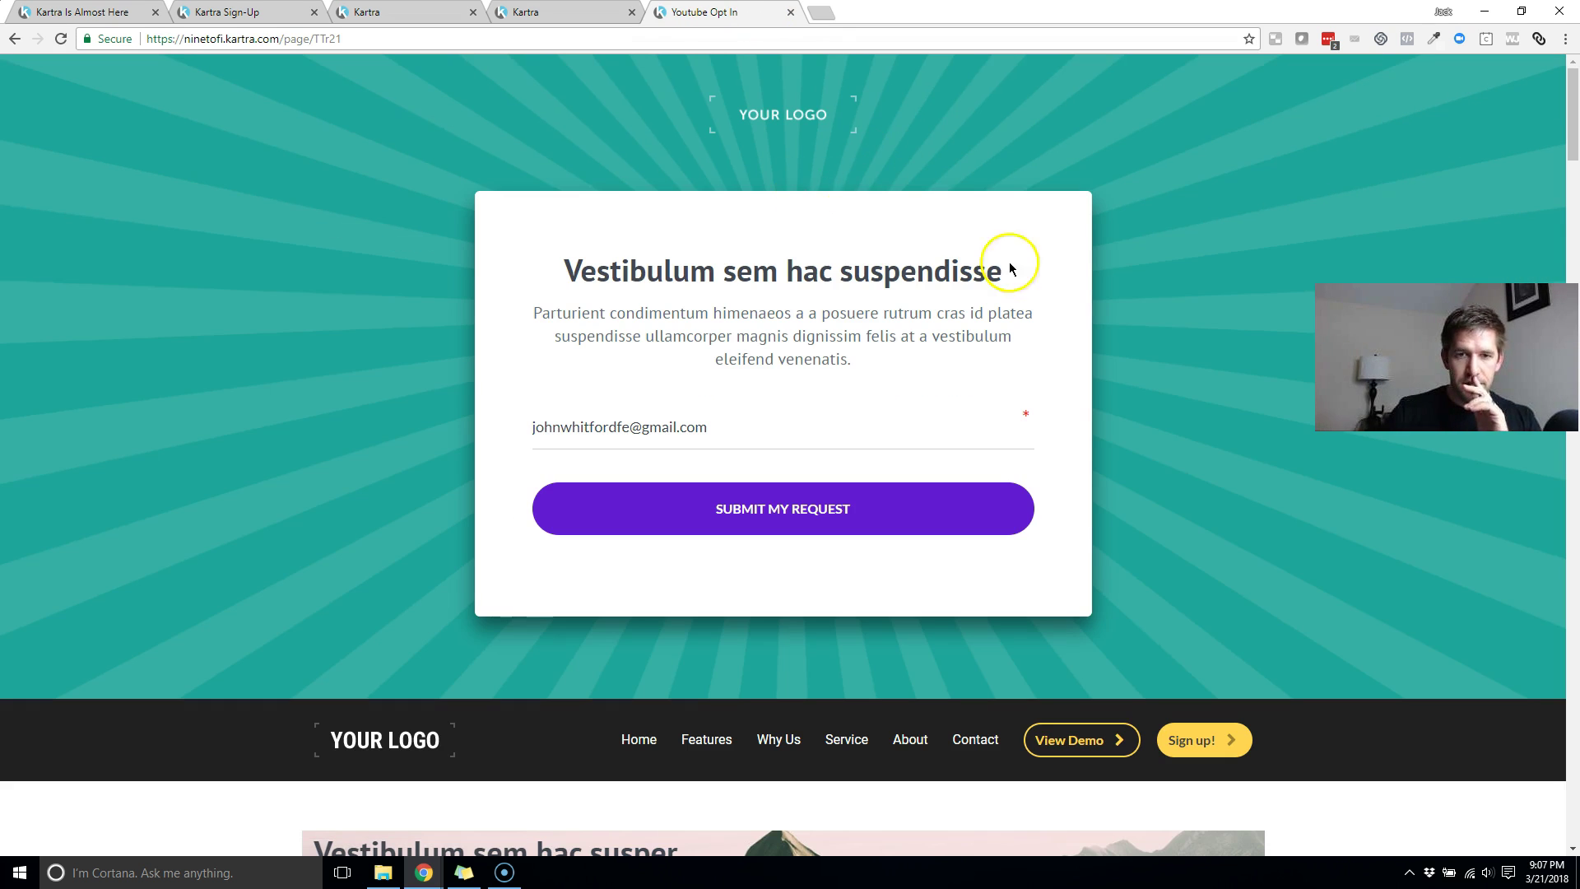
pyautogui.scroll(-8, 1010, 269)
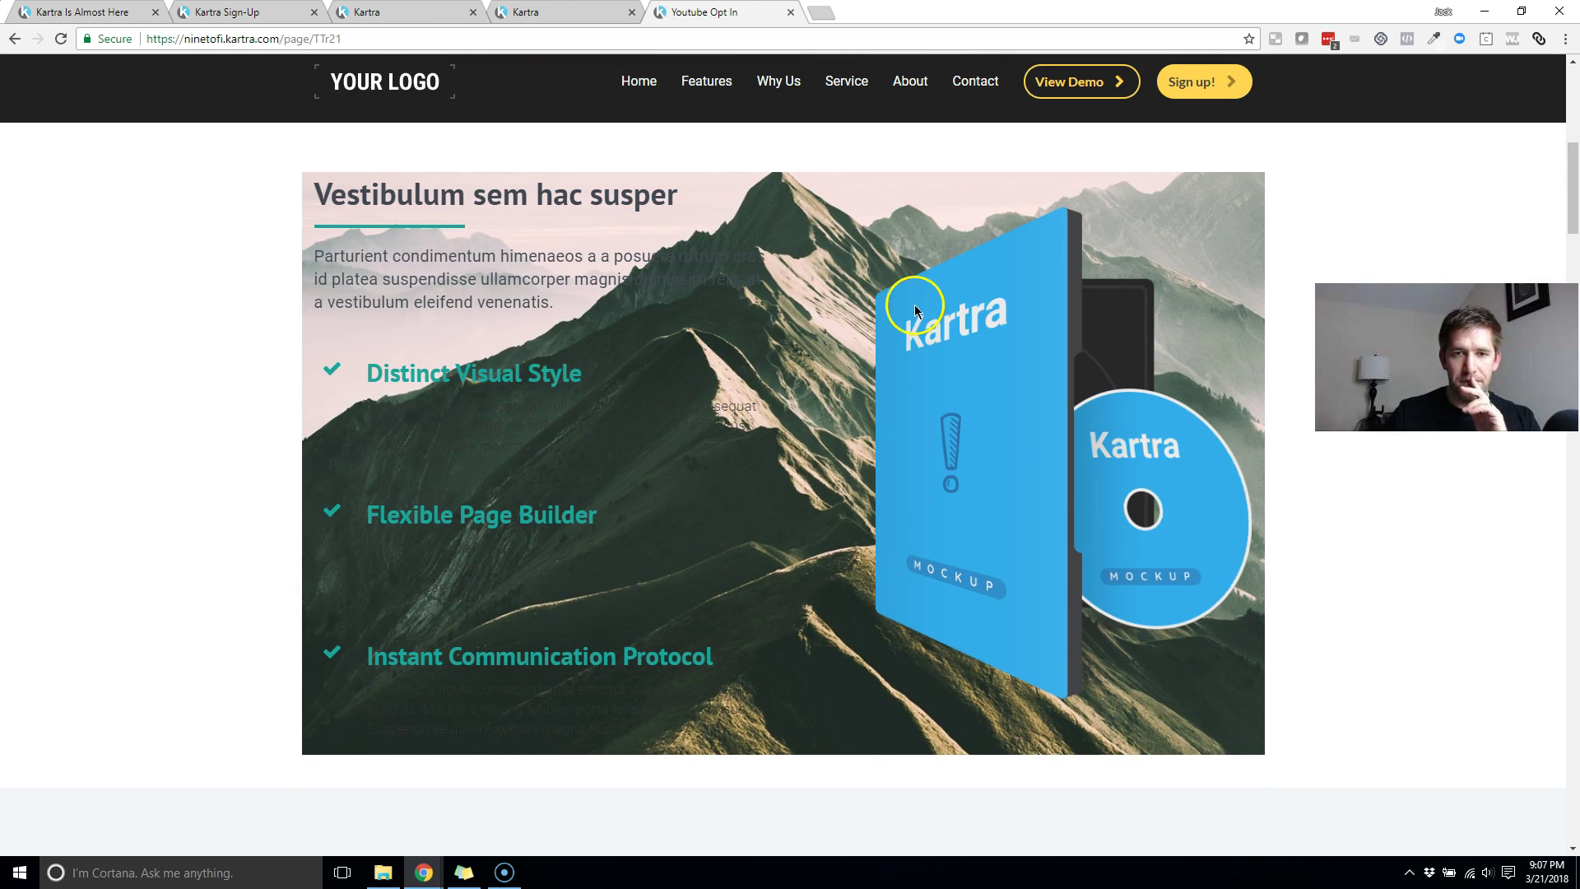
pyautogui.scroll(-6, 860, 449)
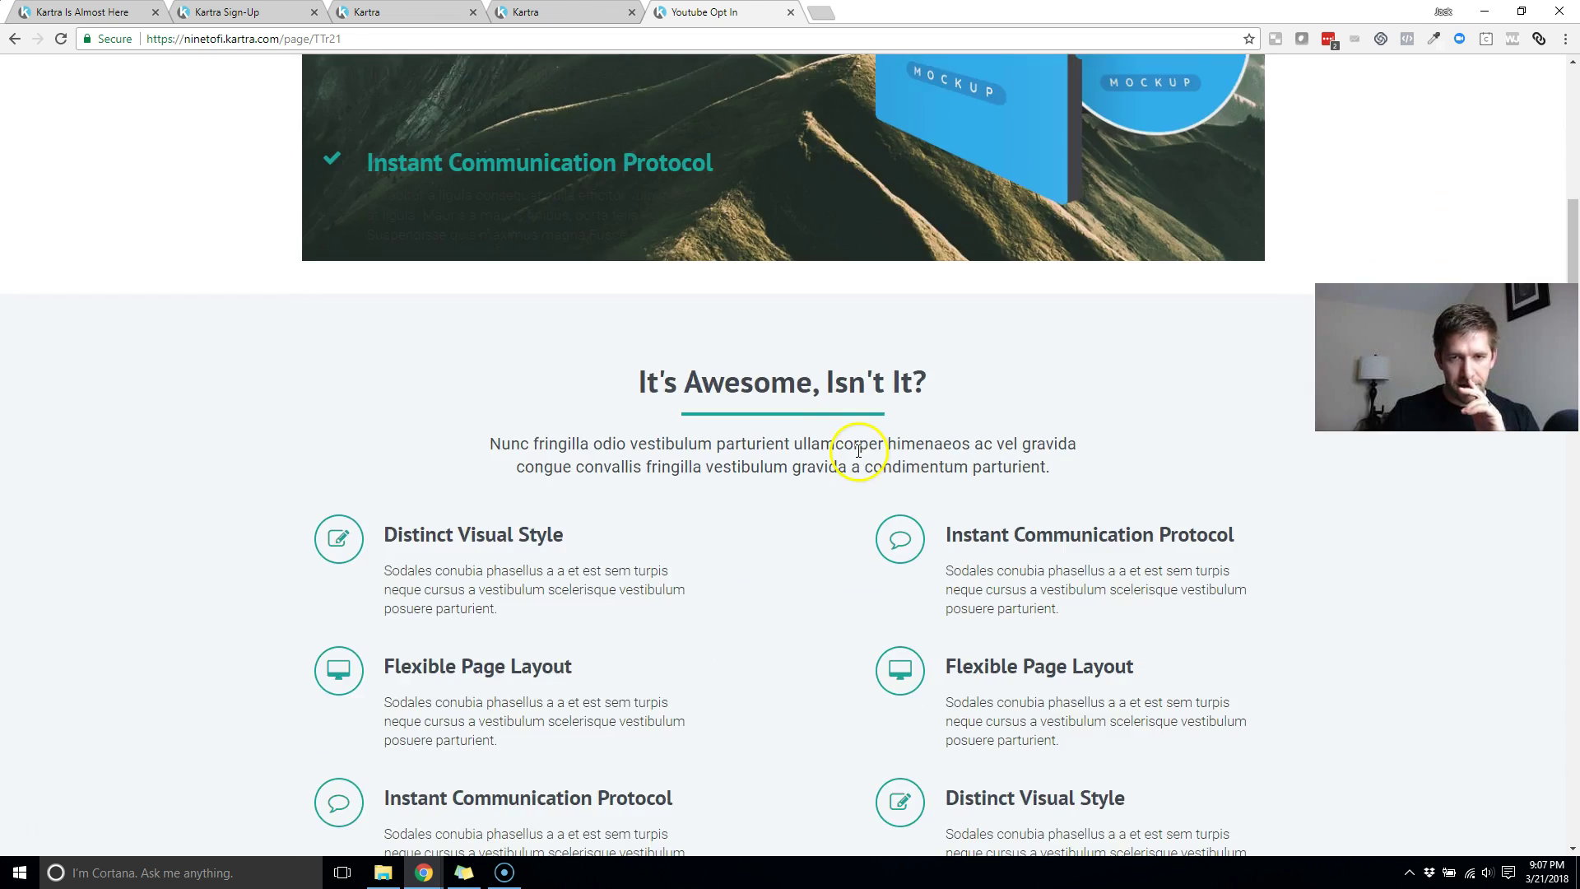
pyautogui.scroll(-12, 856, 453)
pyautogui.scroll(4, 853, 457)
# Step: Replace the form's e-mail with a test address and submit the request
pyautogui.moveTo(823, 375); pyautogui.dragTo(600, 335)
pyautogui.press('BackSpace')
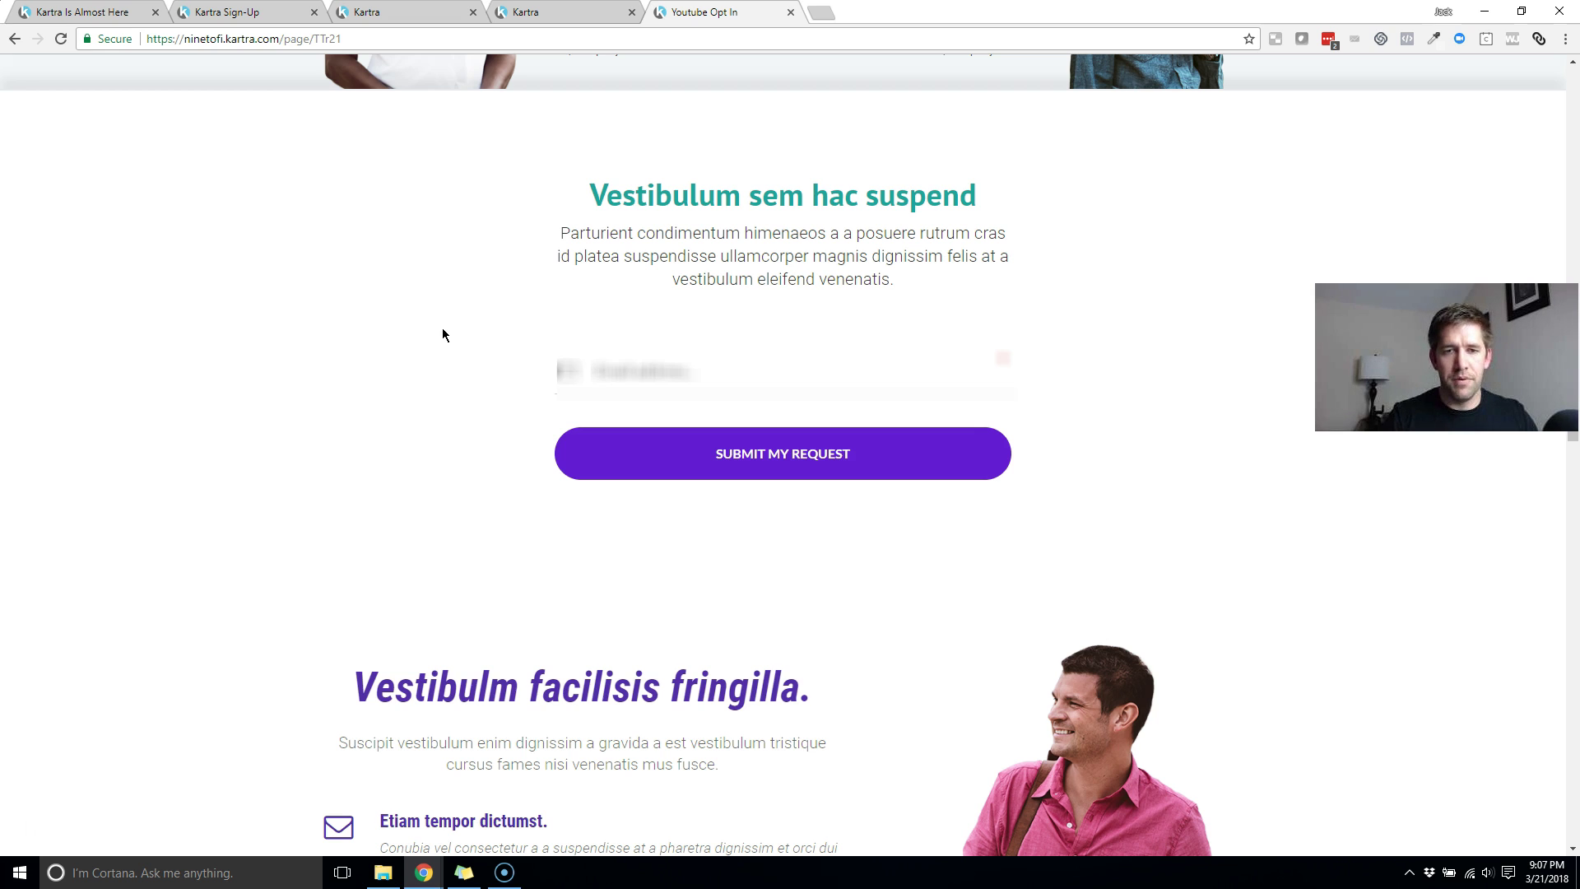
pyautogui.write('jack')
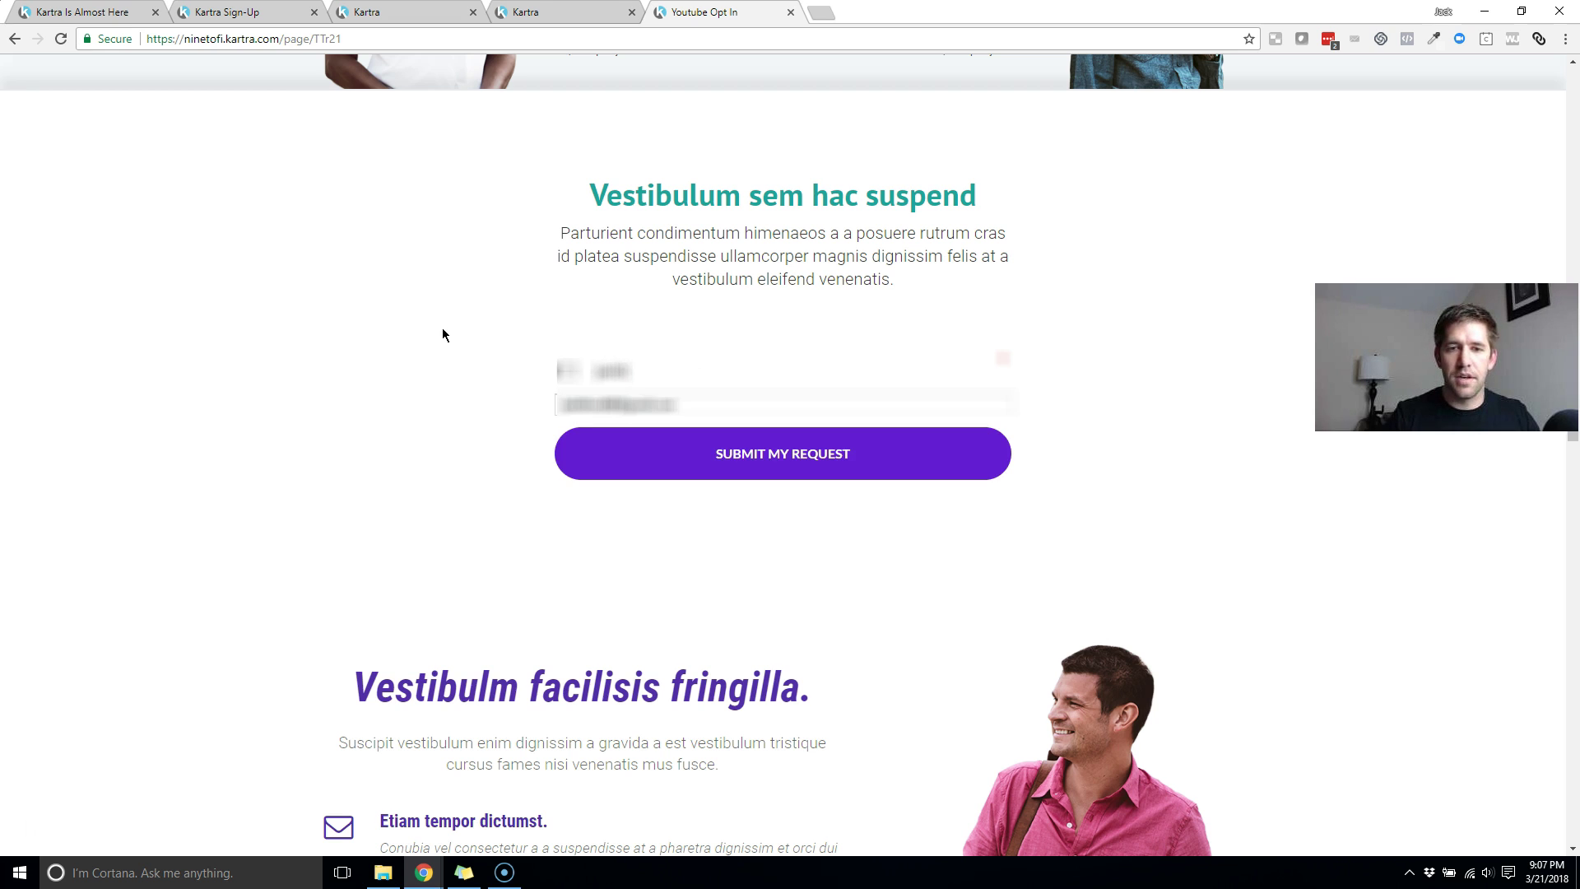
pyautogui.write('smith')
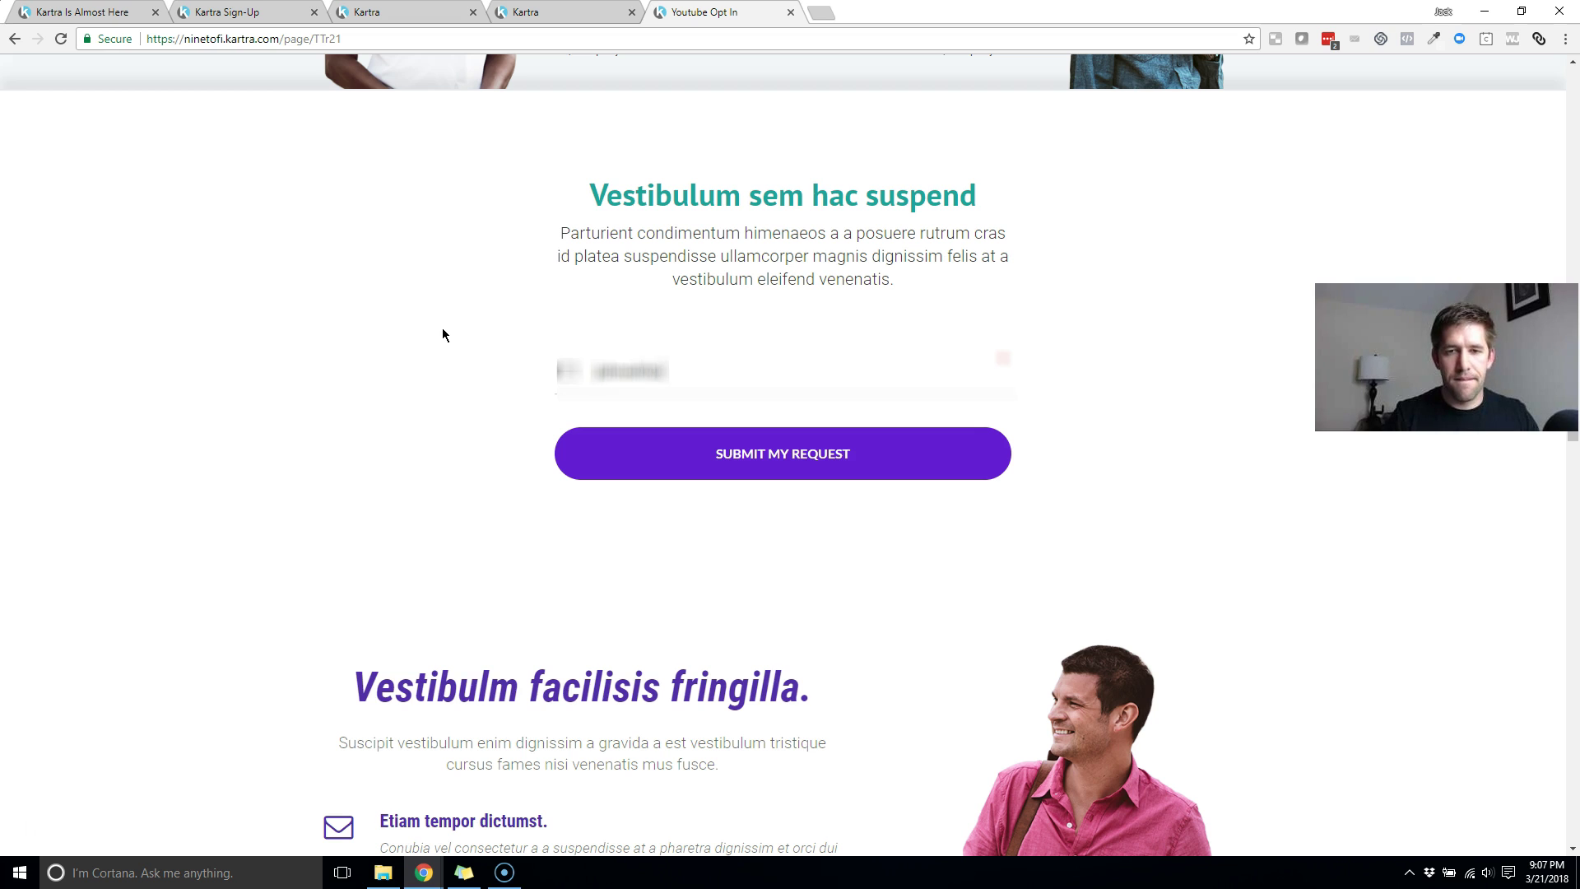
pyautogui.write('aut')
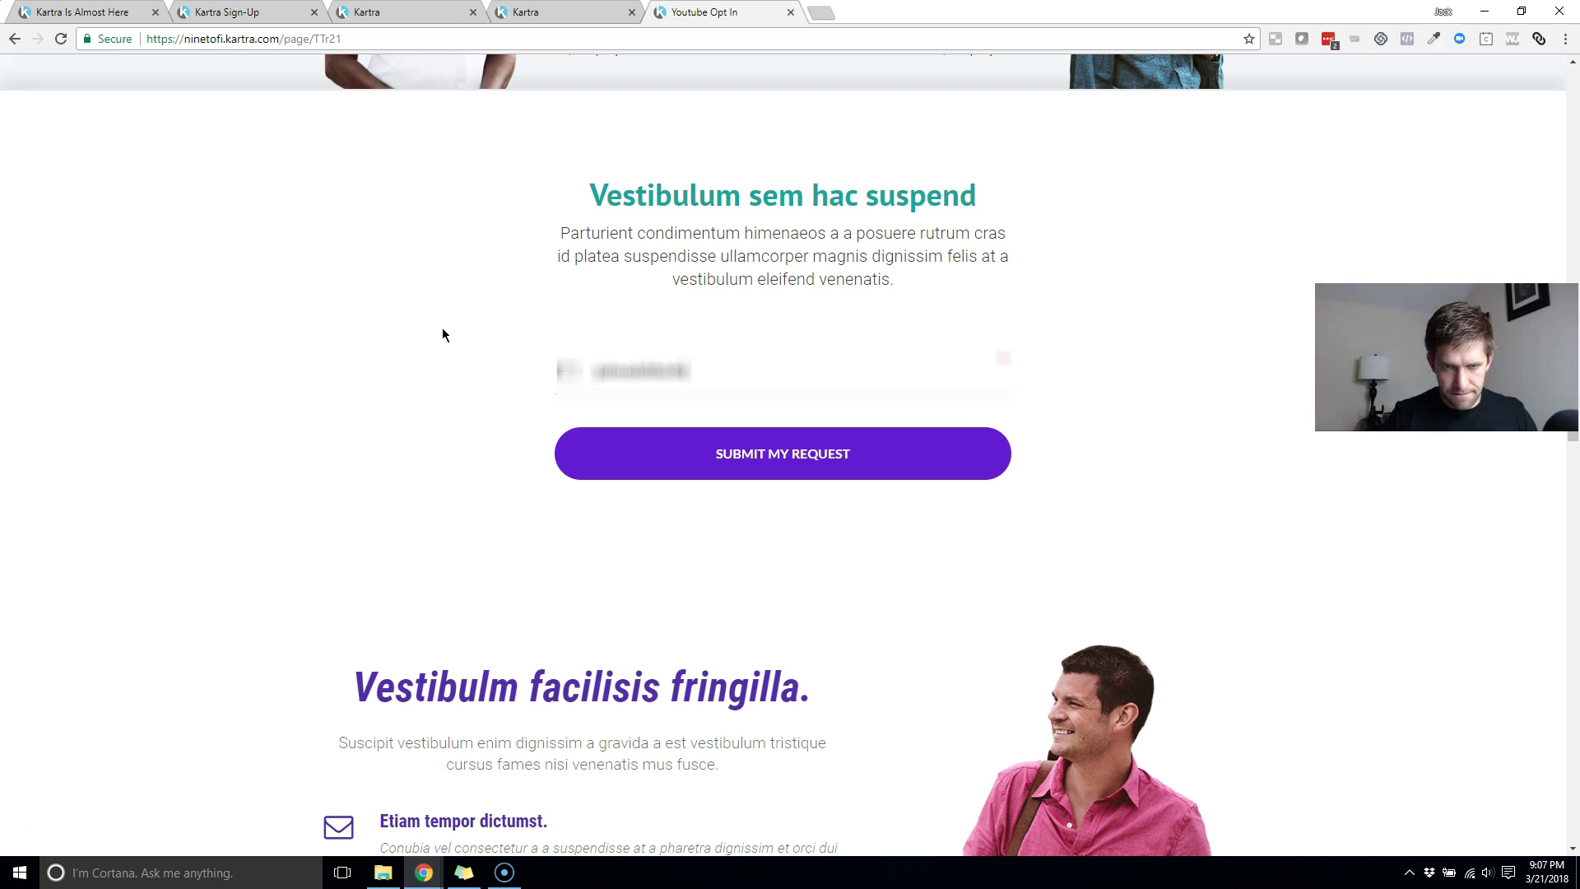
pyautogui.write('hor')
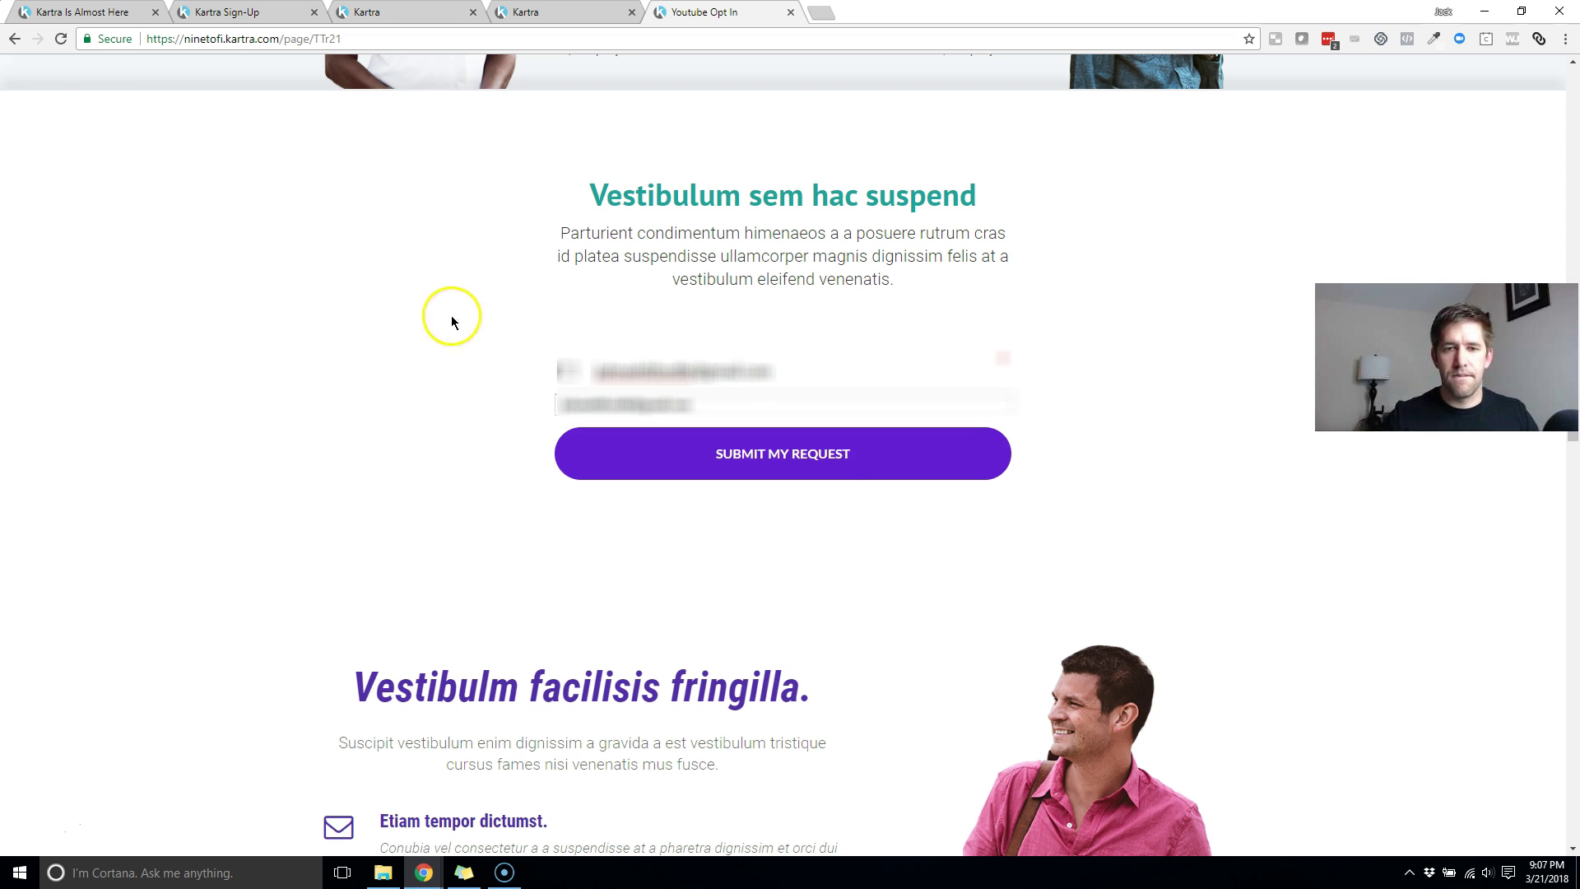
pyautogui.click(795, 453)
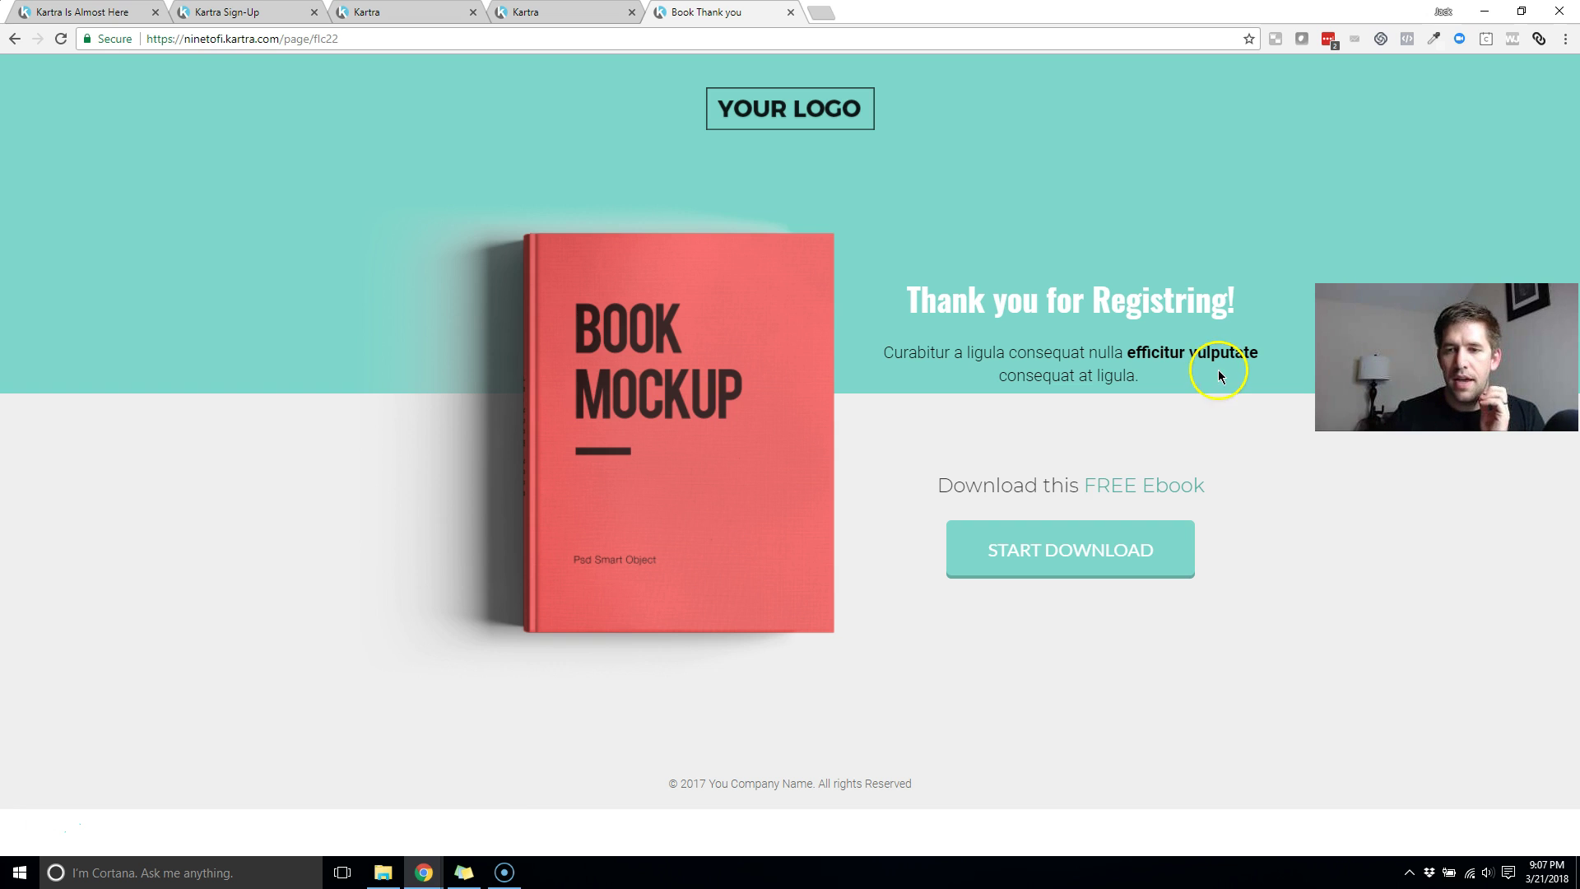
# Step: Download the free ebook, view the opened PDF, and return to the Kartra dashboard tab
pyautogui.click(1070, 550)
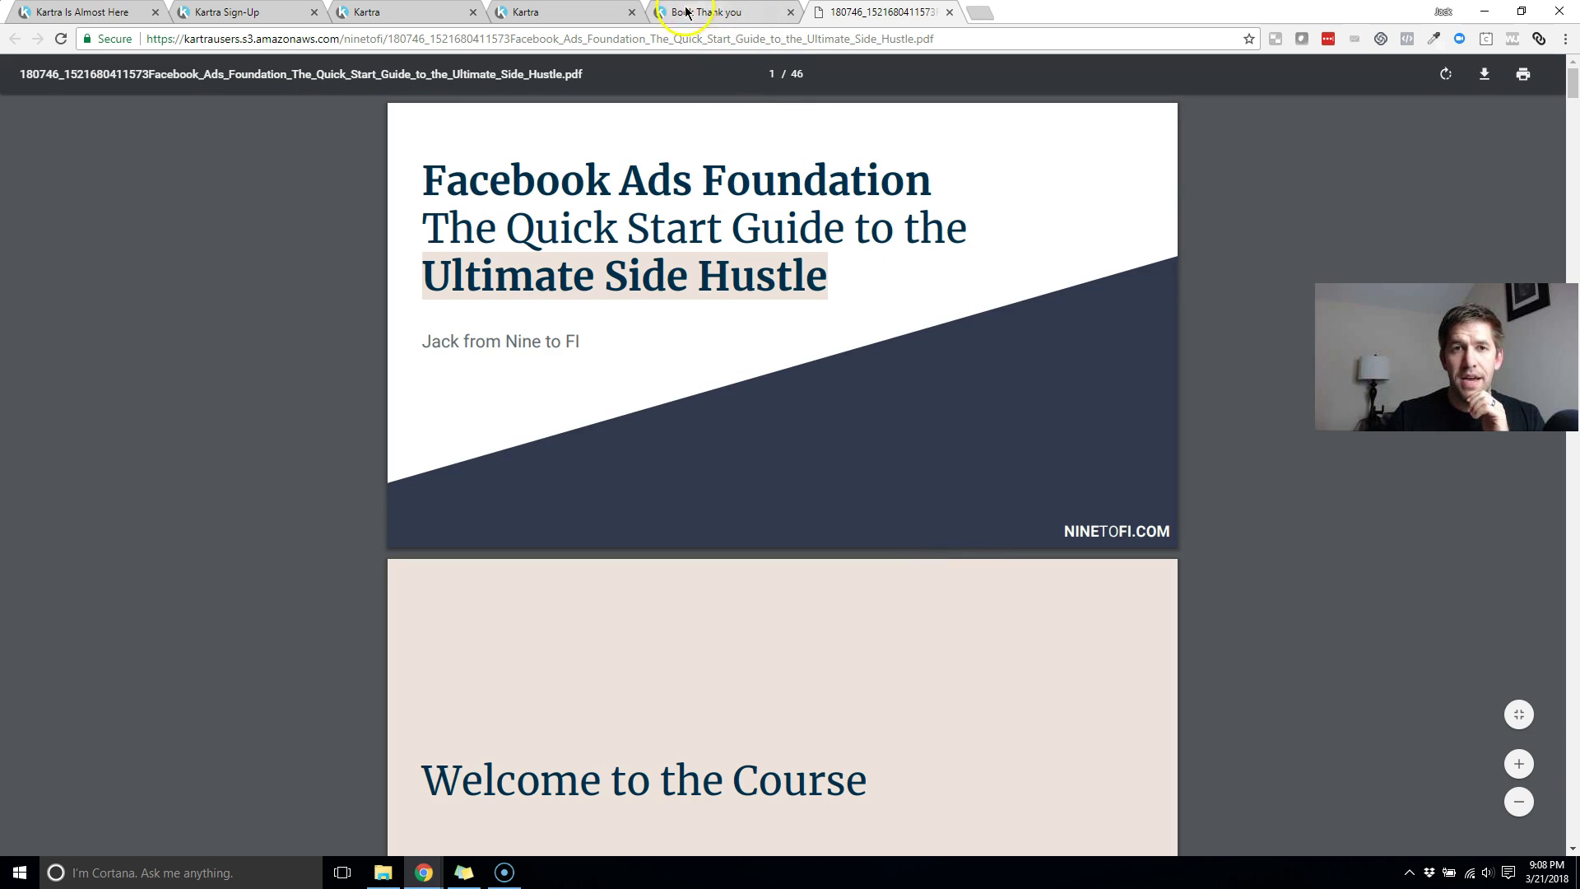
pyautogui.click(539, 13)
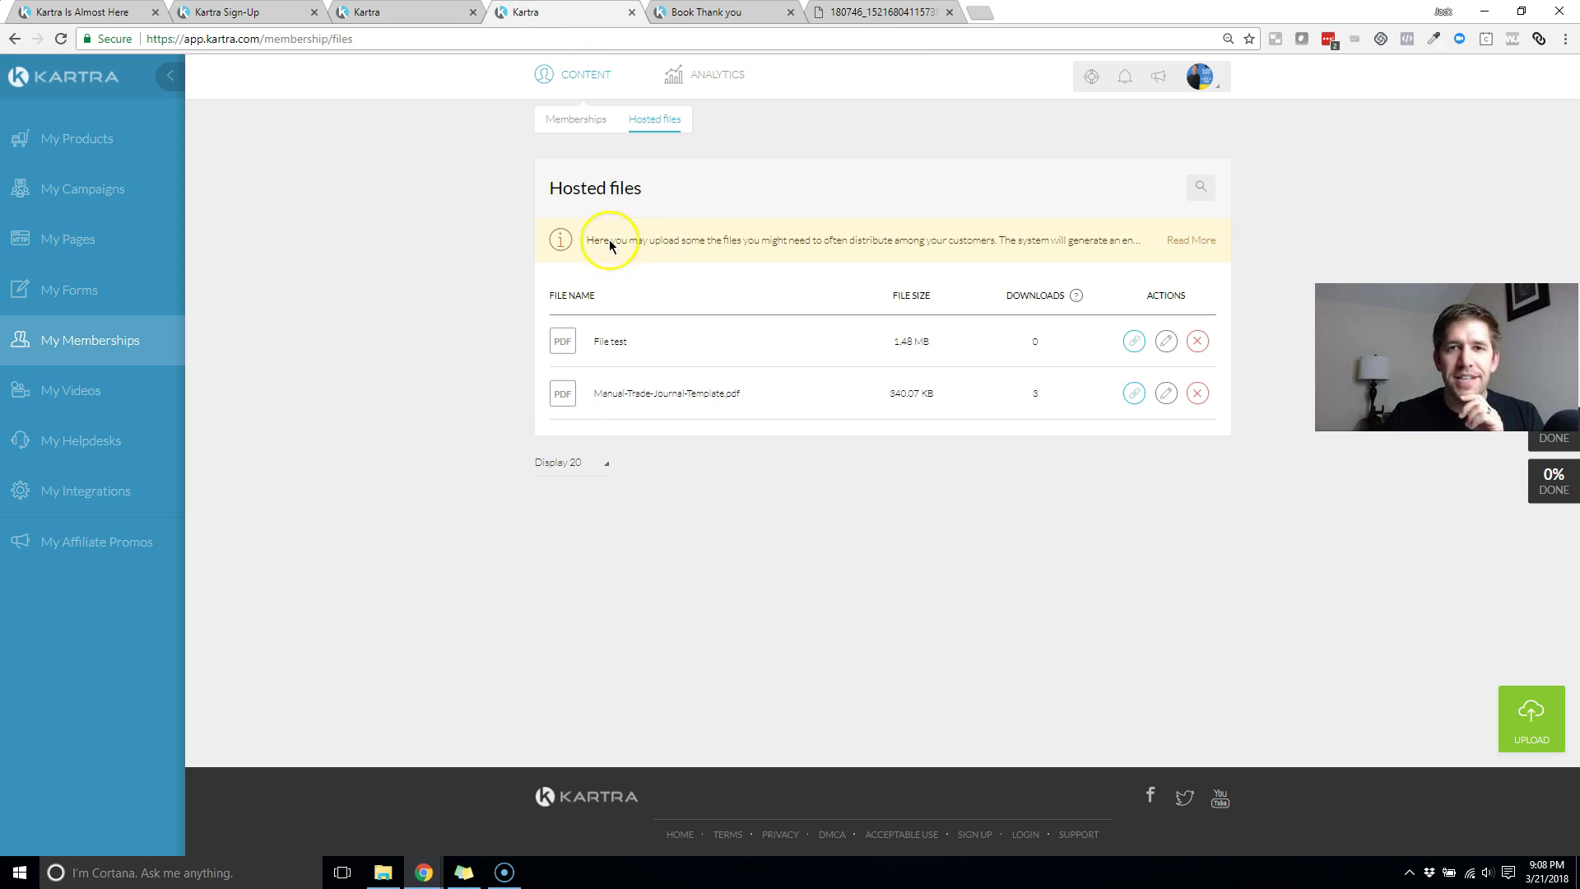
pyautogui.click(839, 11)
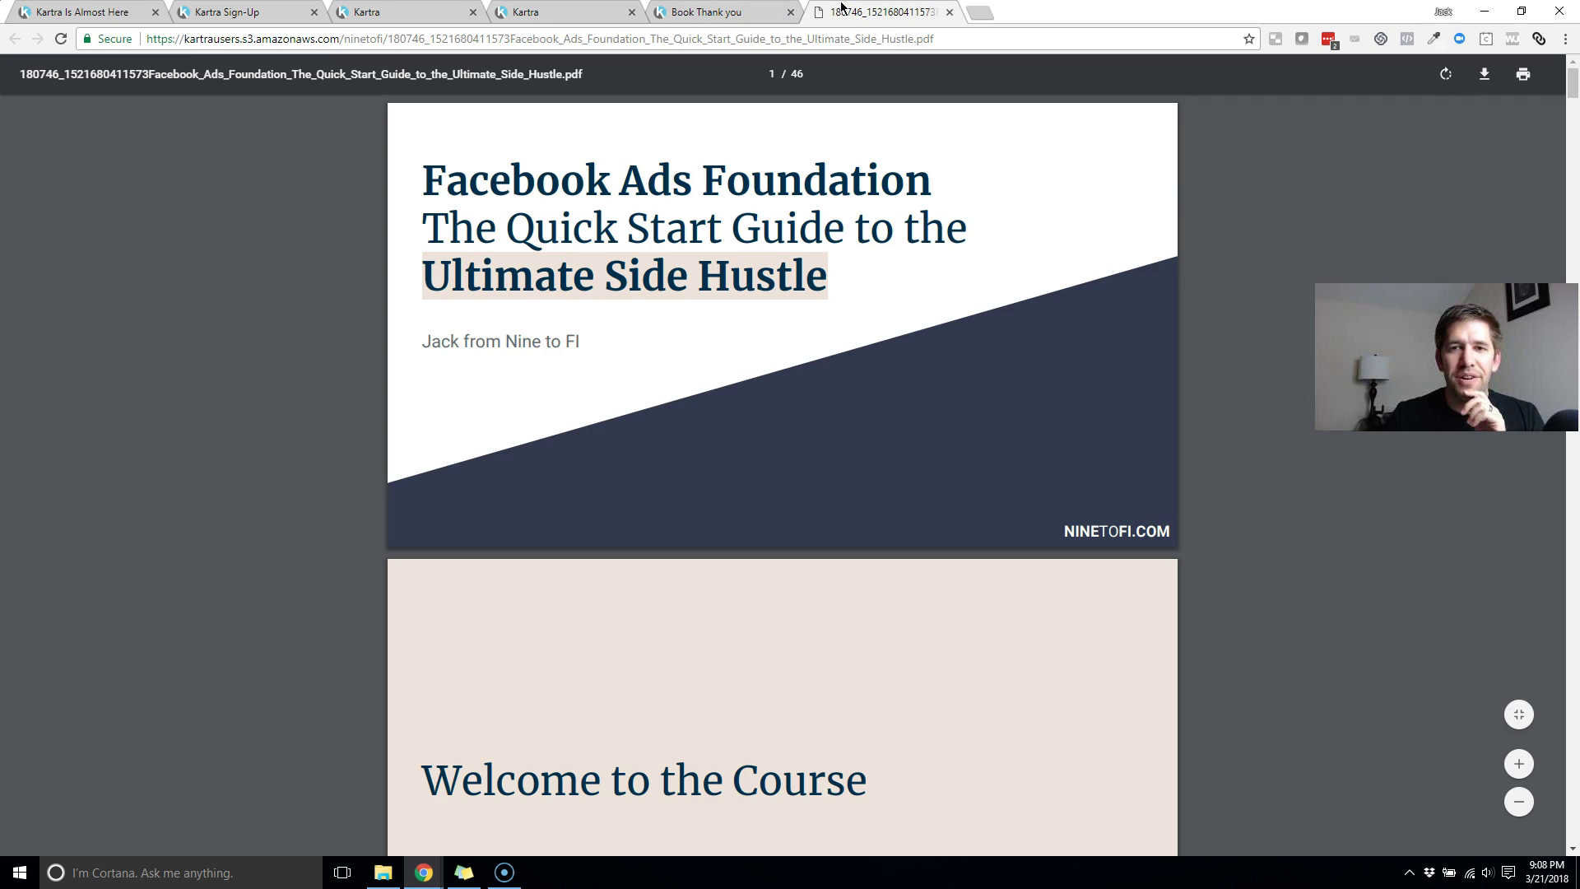
pyautogui.click(739, 15)
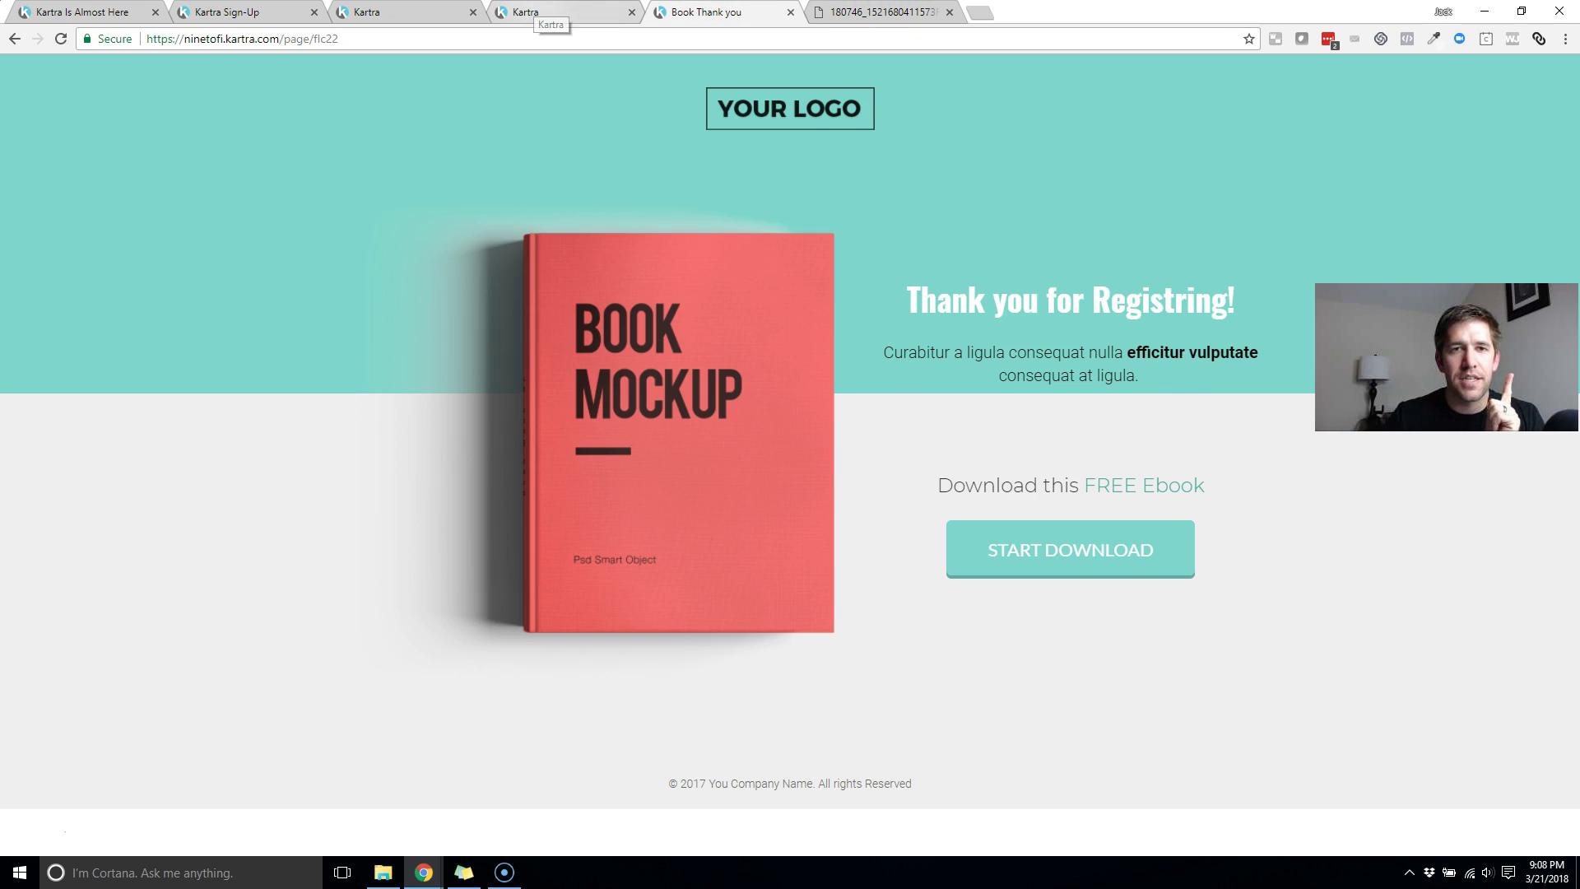
pyautogui.click(543, 14)
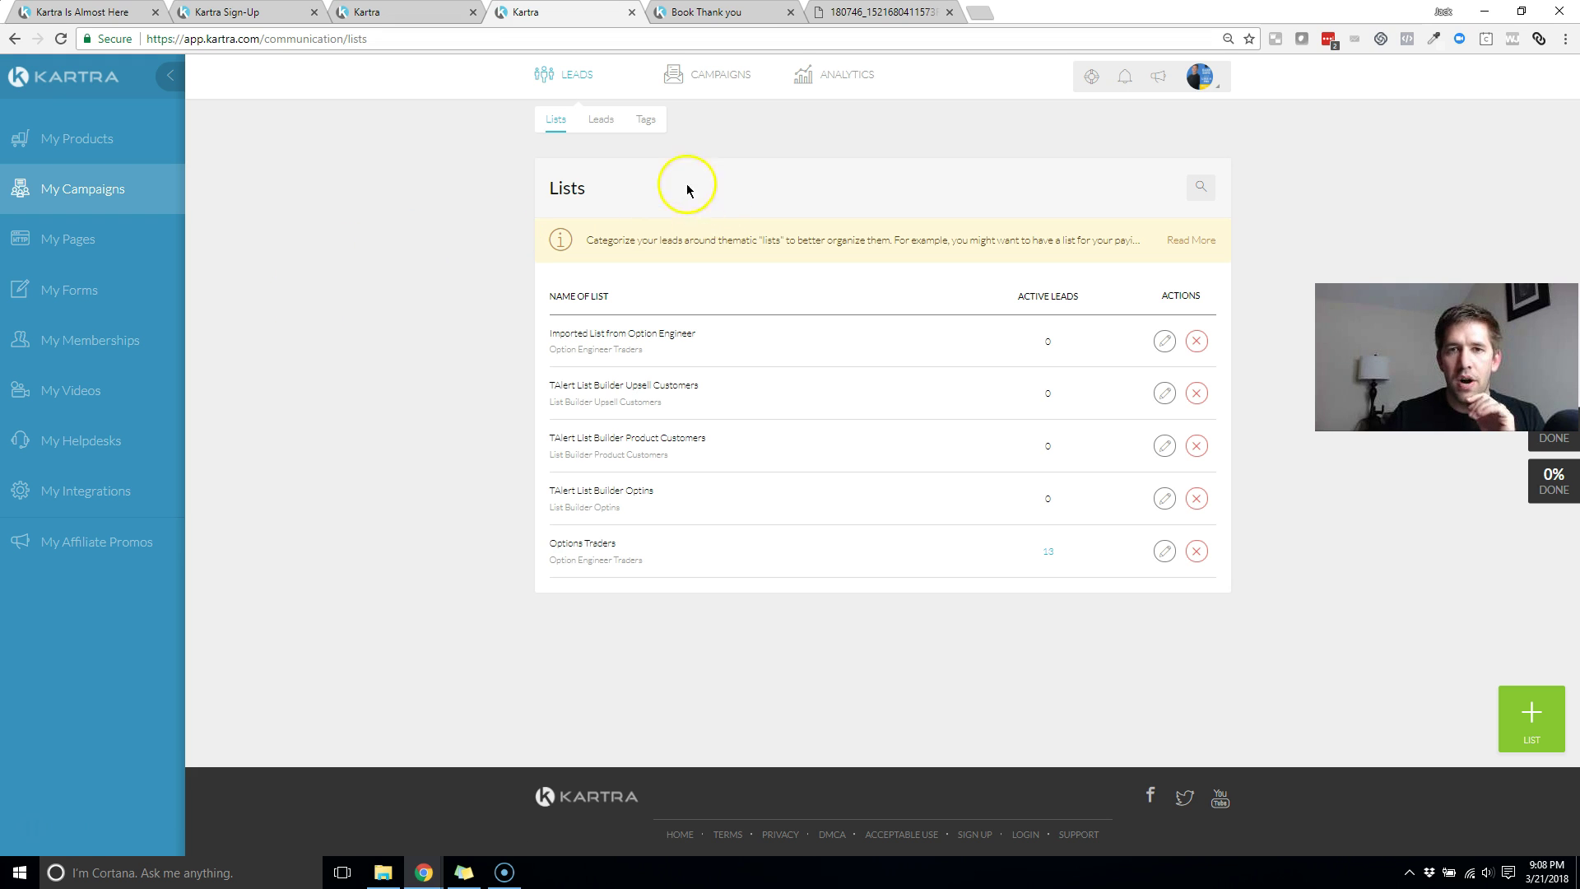
# Step: Open Lists analytics and compare all chart series: 13 active leads, 14 subscriptions
pyautogui.click(829, 82)
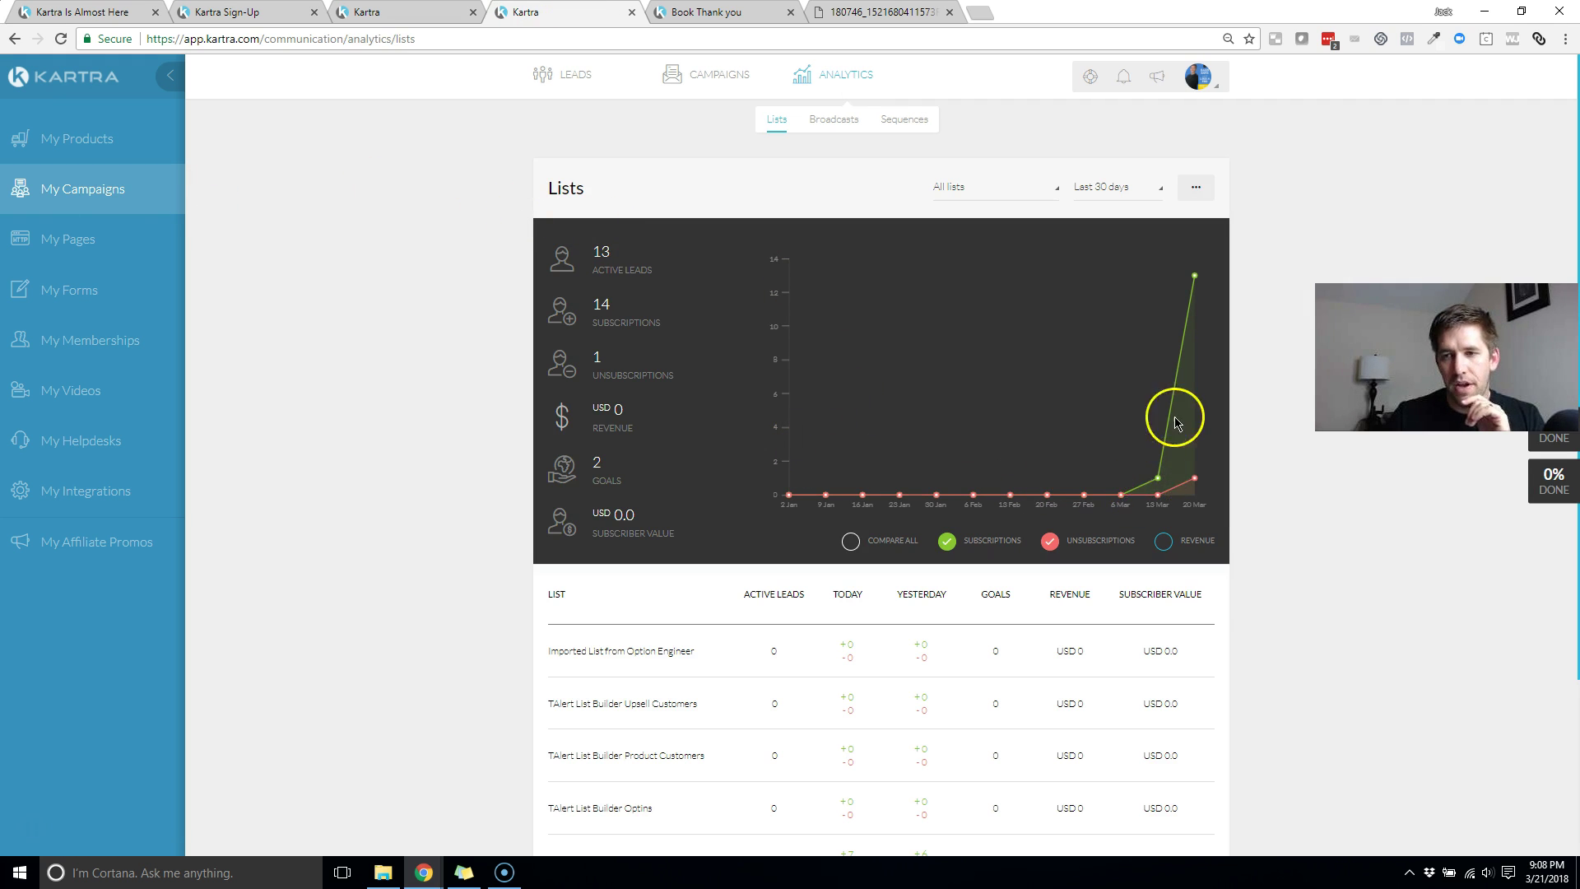
pyautogui.moveTo(1198, 280)
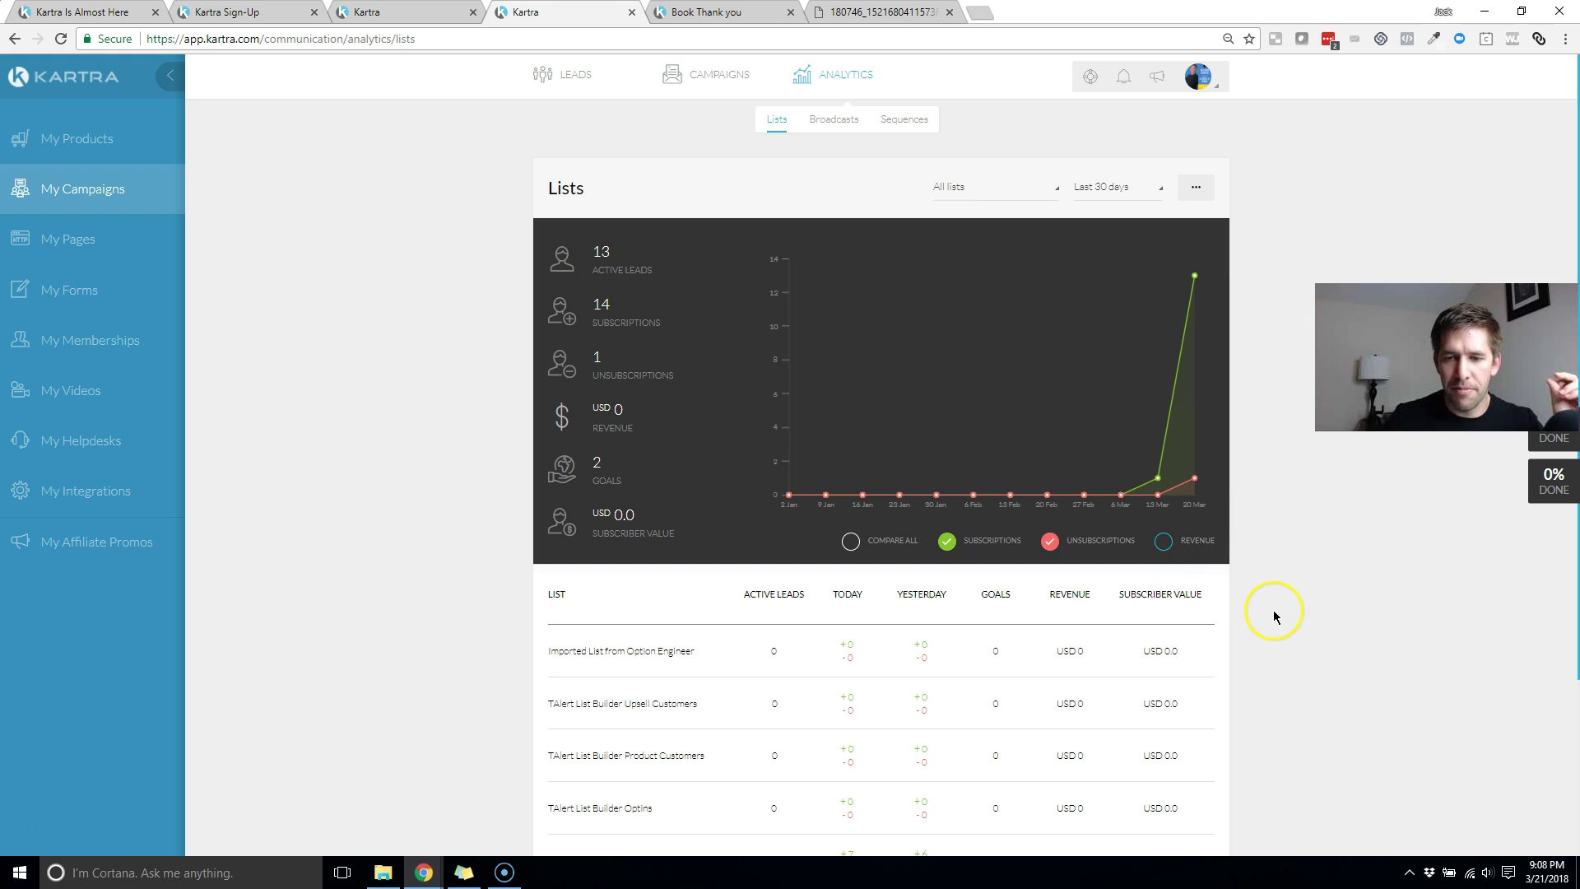
pyautogui.scroll(-3, 1273, 609)
pyautogui.scroll(3, 1272, 610)
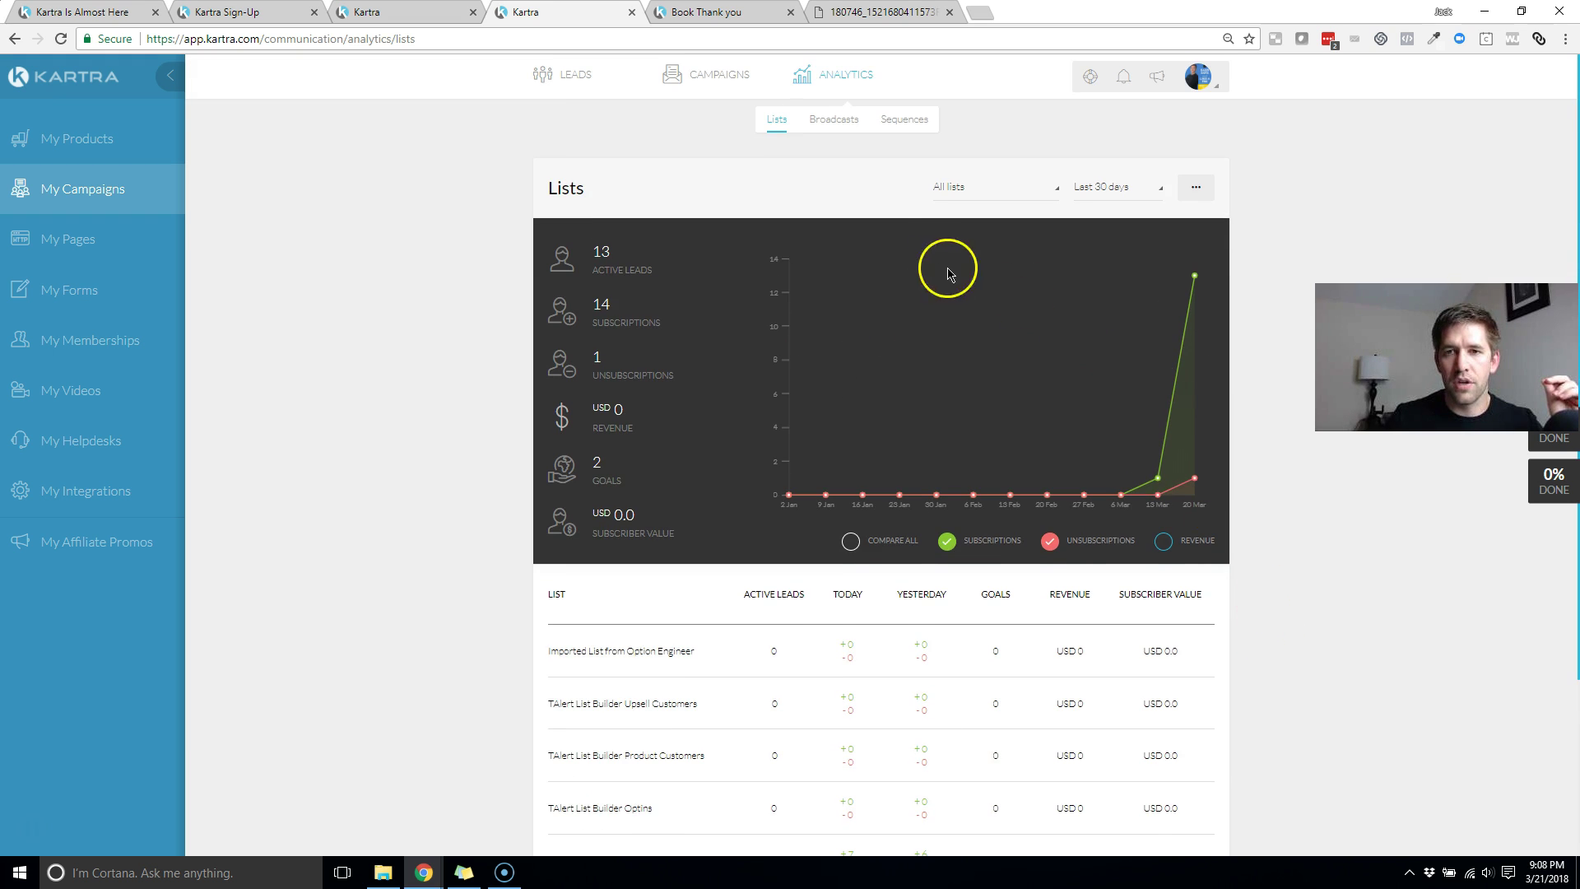
pyautogui.click(856, 552)
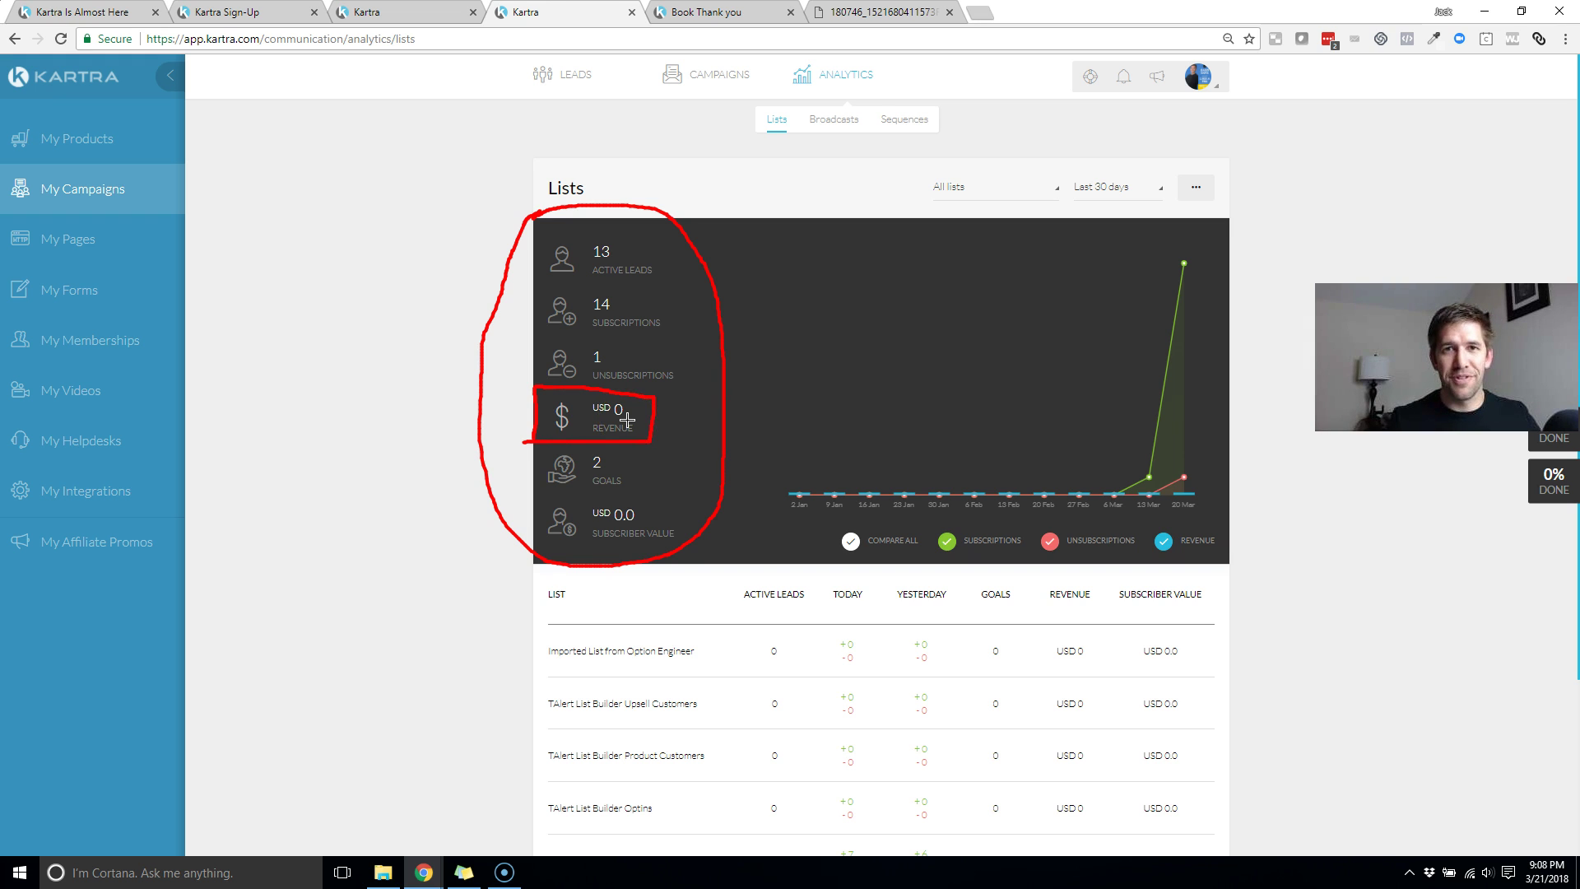
# Step: Go to the LEADS Lists page, where Options Traders holds 13 active leads
pyautogui.press('Escape')
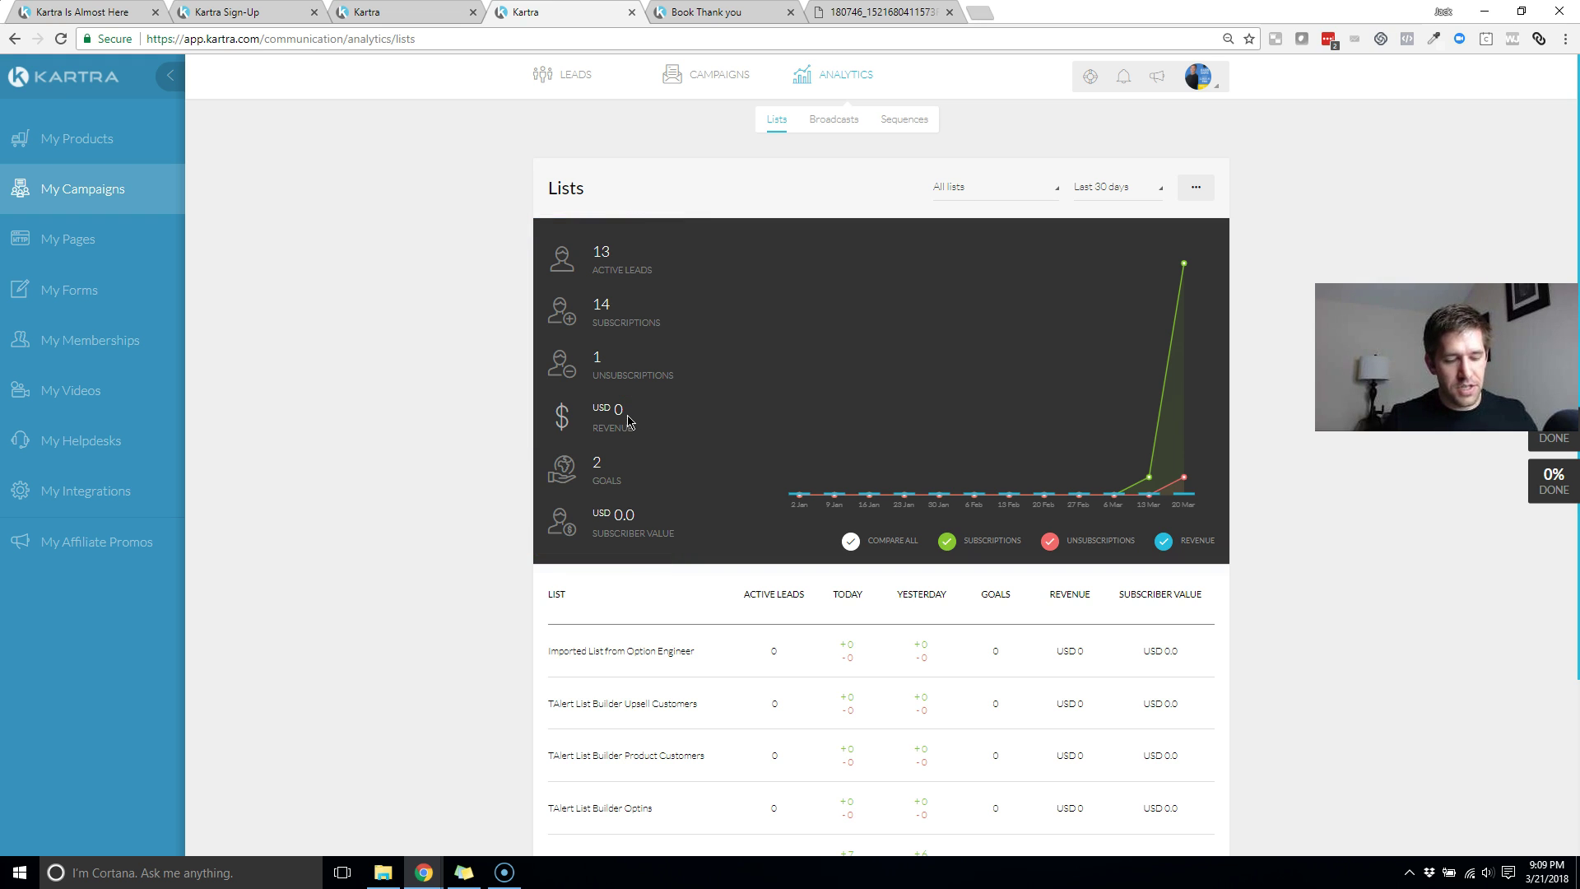
pyautogui.hotkey('ctrl', '2')
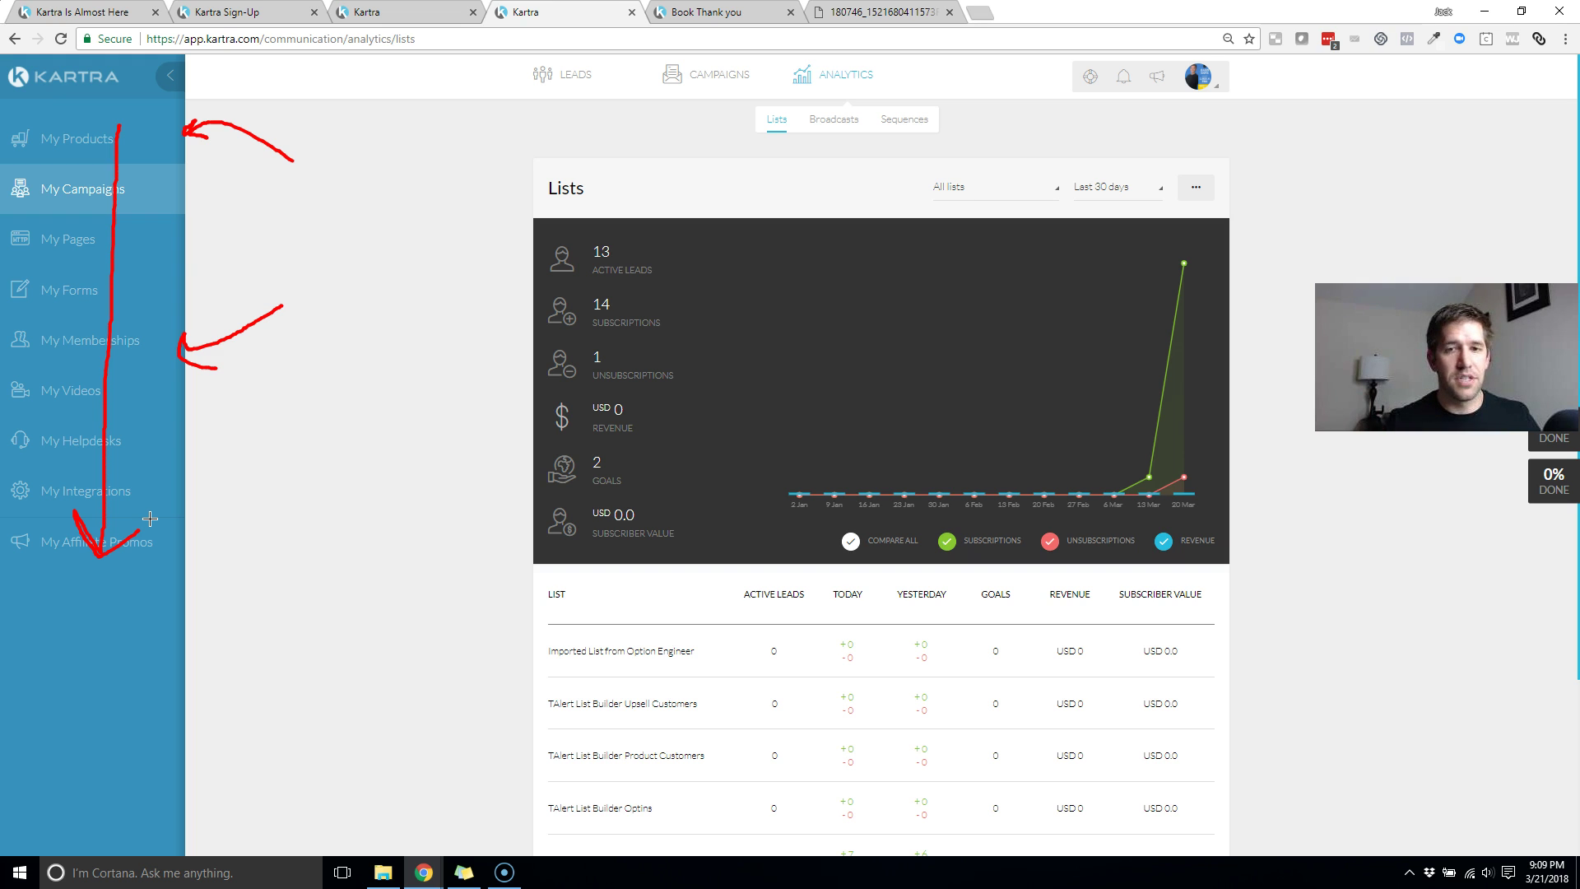
pyautogui.press('Escape')
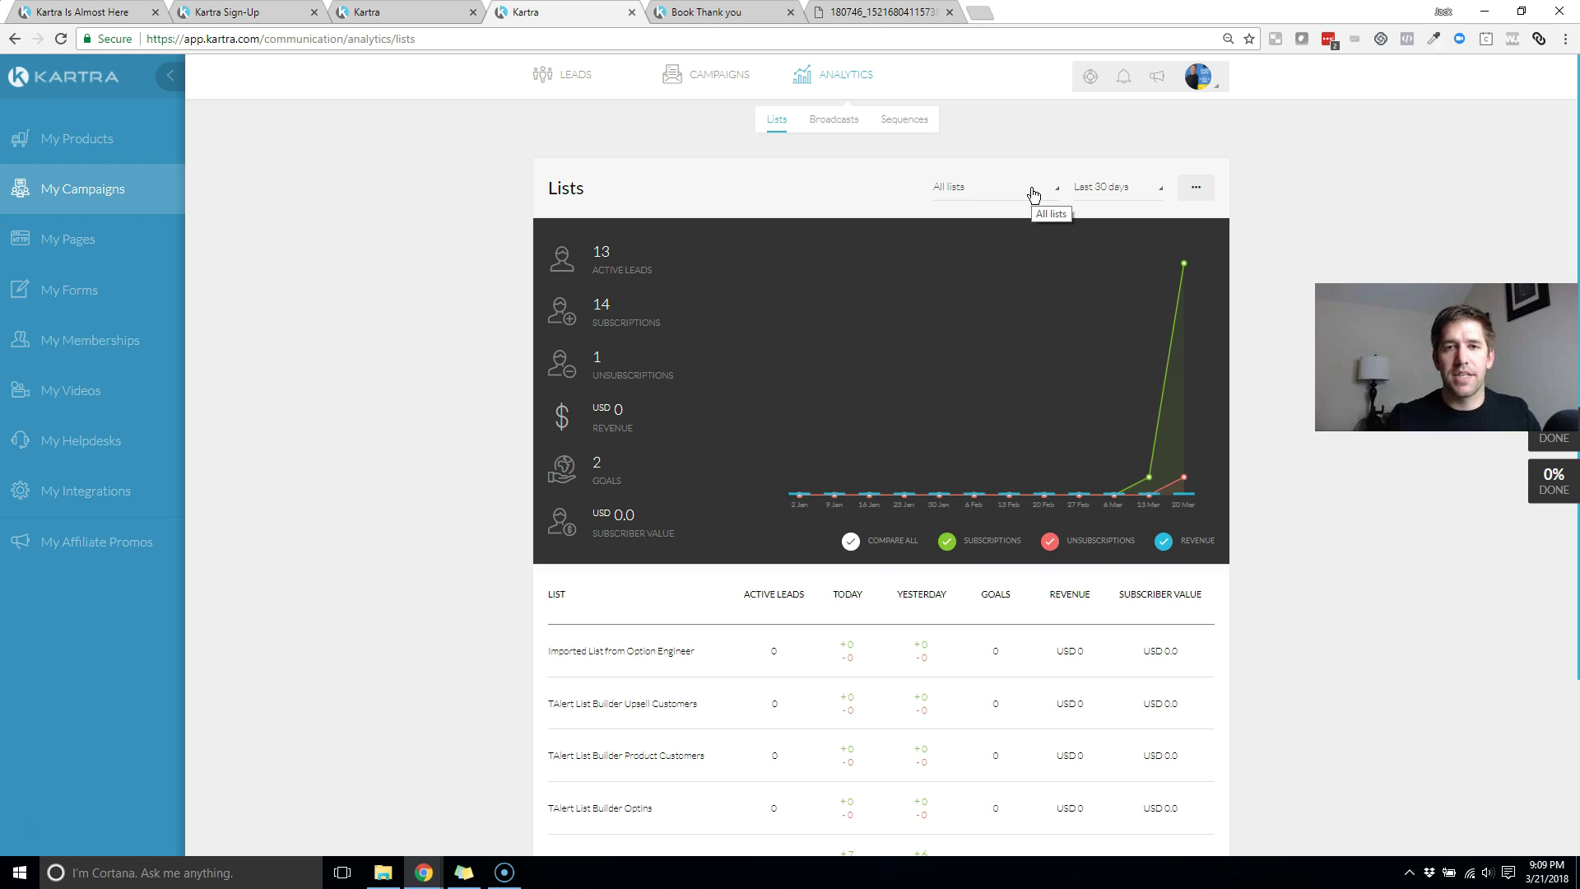
pyautogui.moveTo(574, 87)
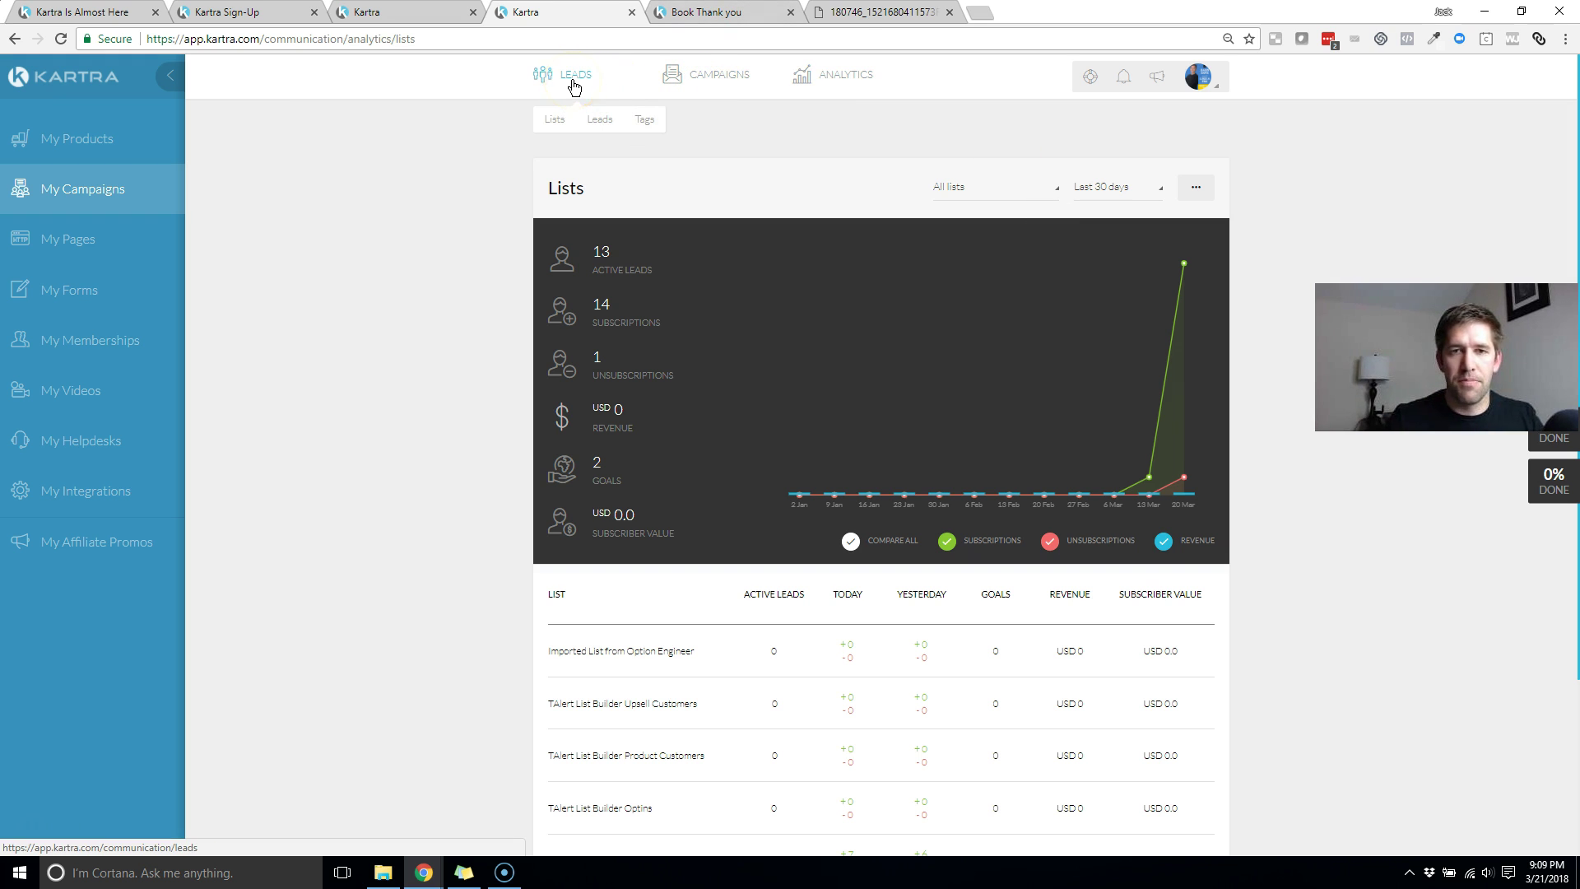
pyautogui.click(571, 77)
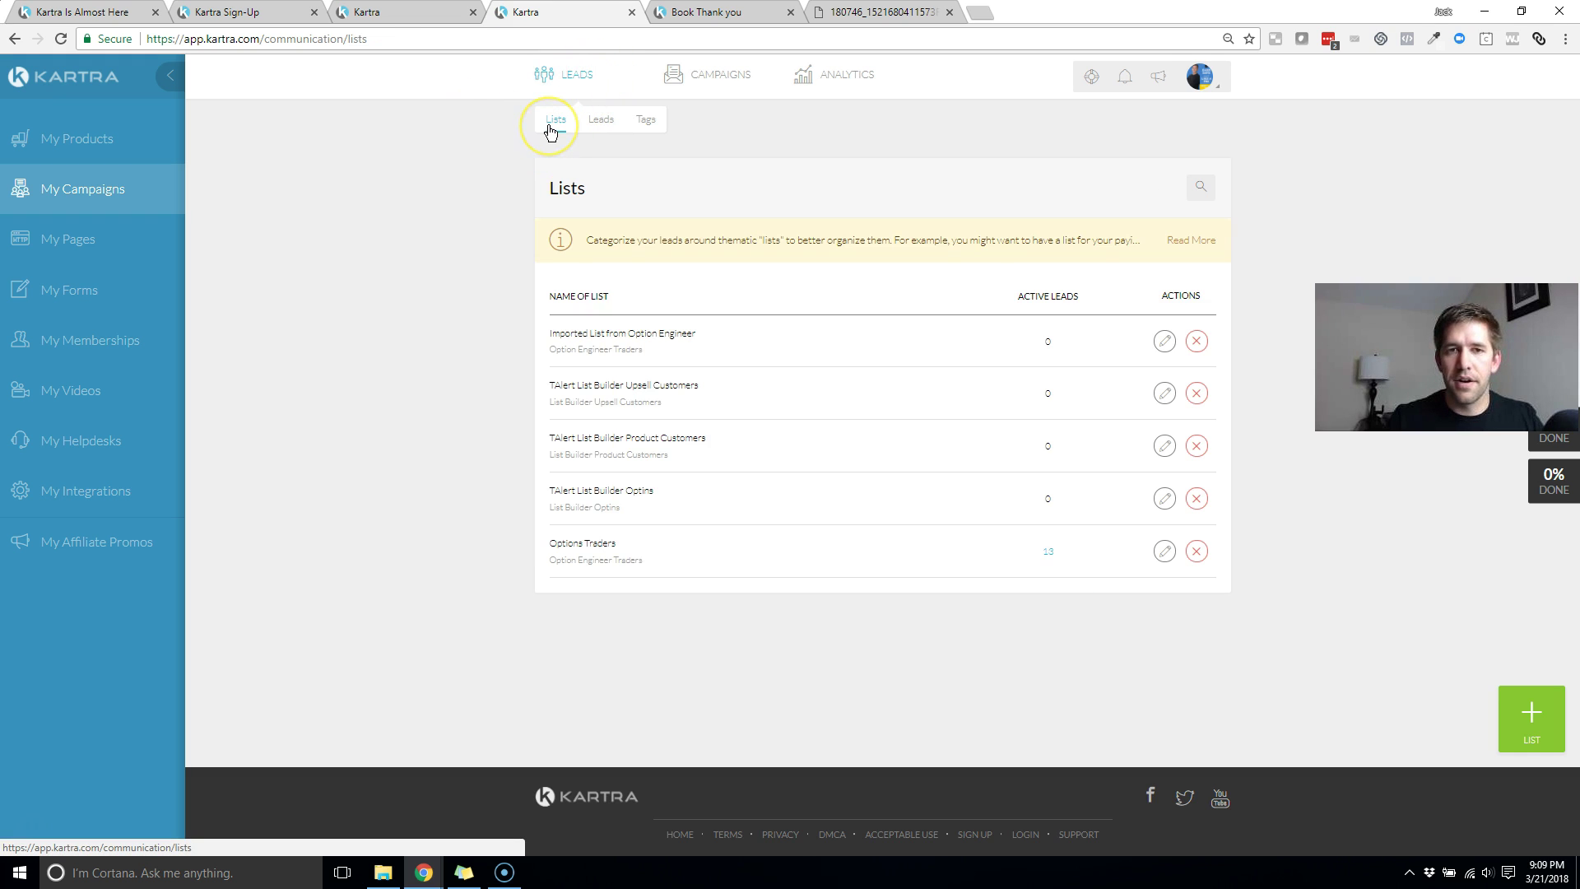
pyautogui.moveTo(804, 78)
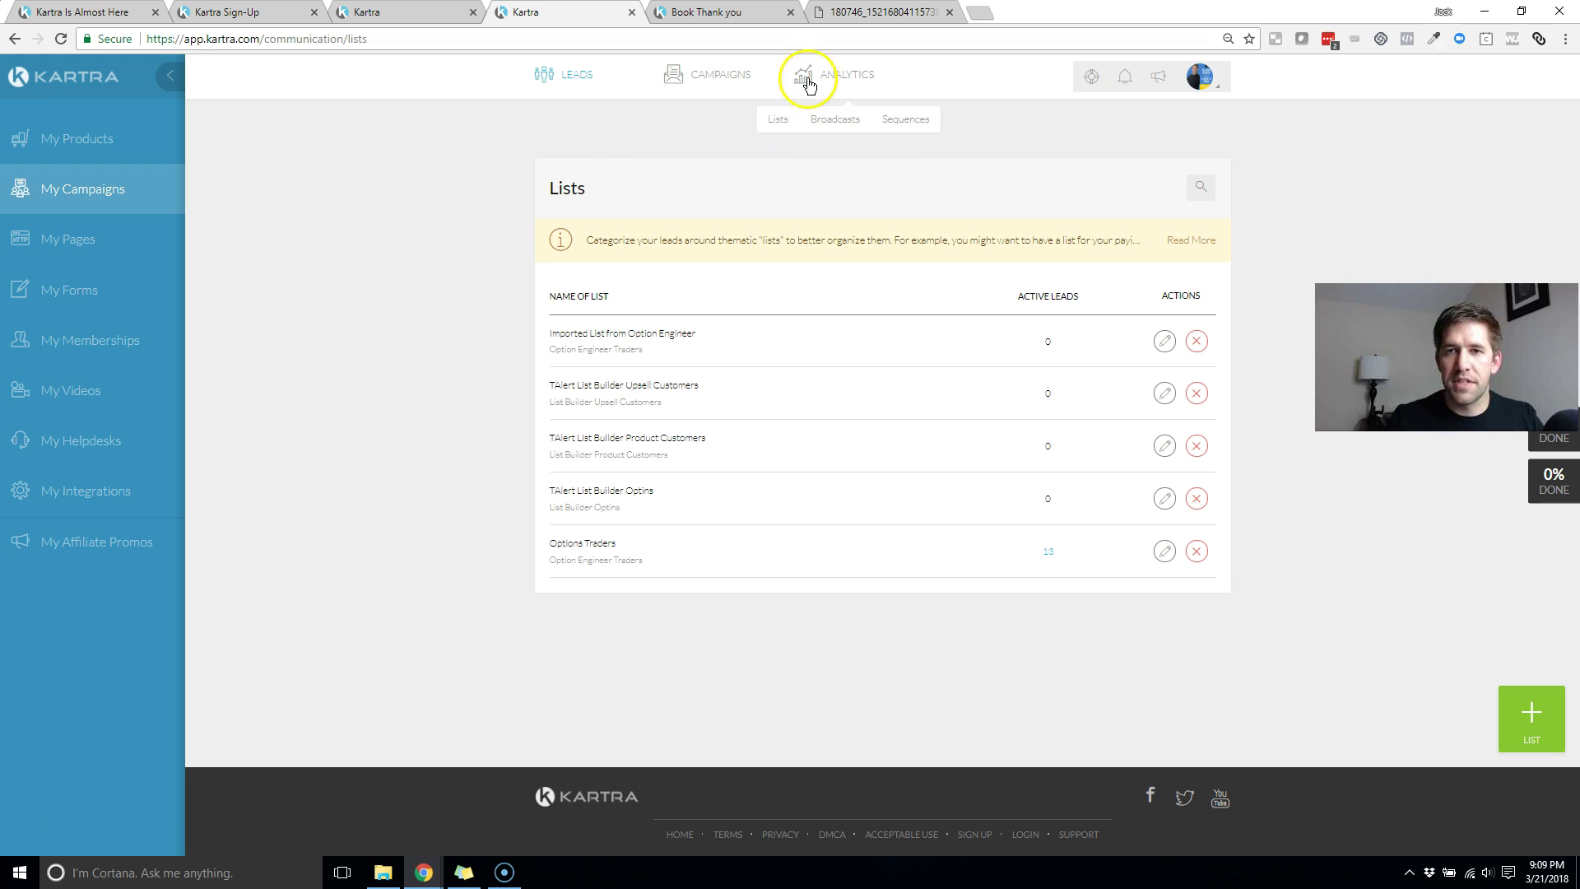